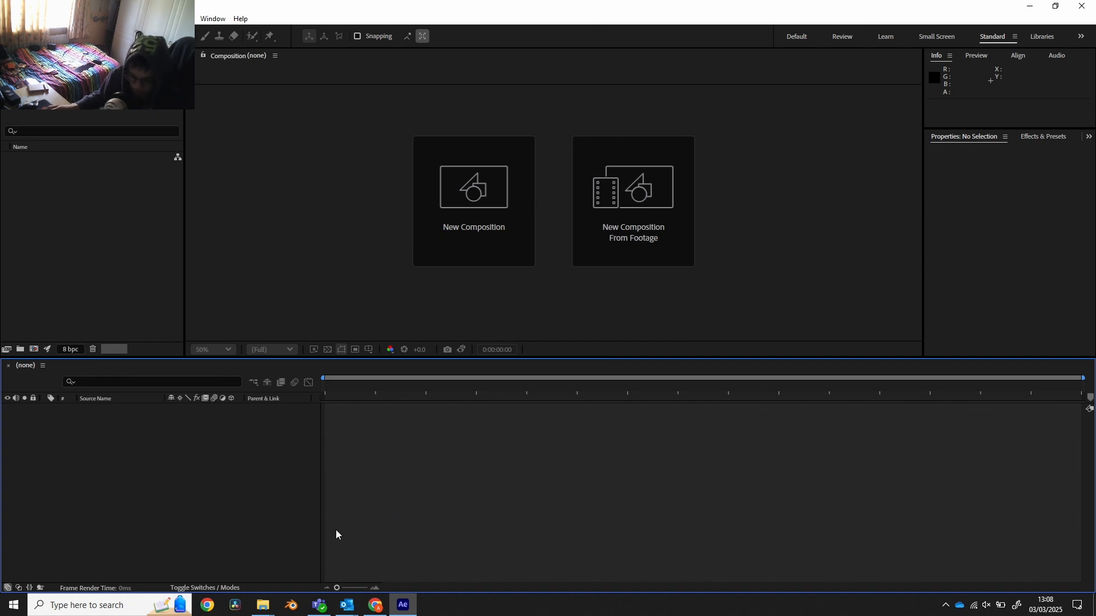
- Import the six files from the Collage Animation assets folder into the After Effects project
mouse_move(275, 601)
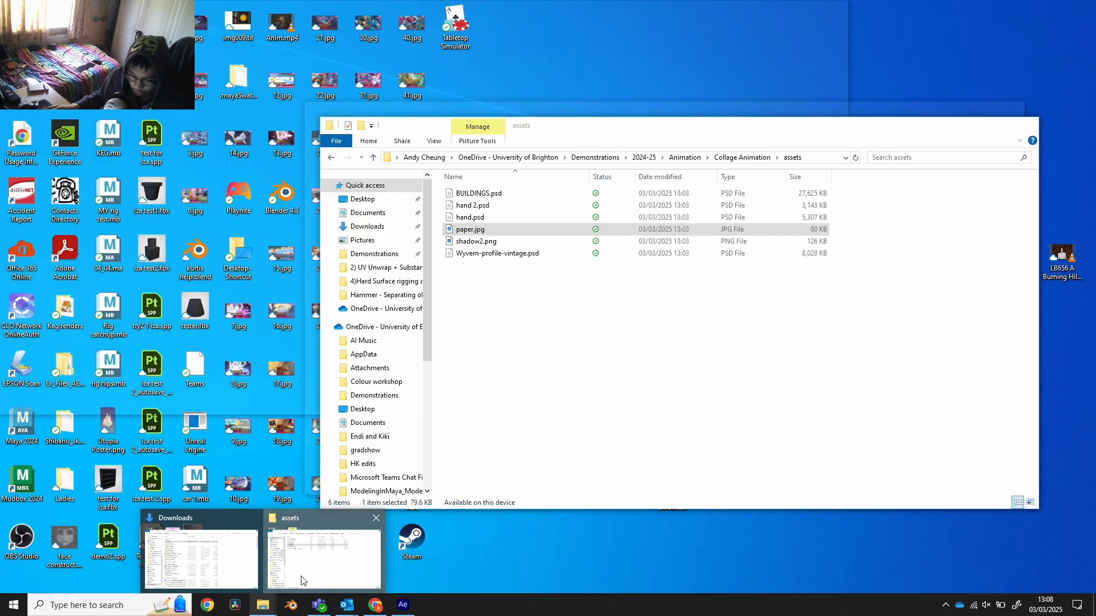
click(302, 577)
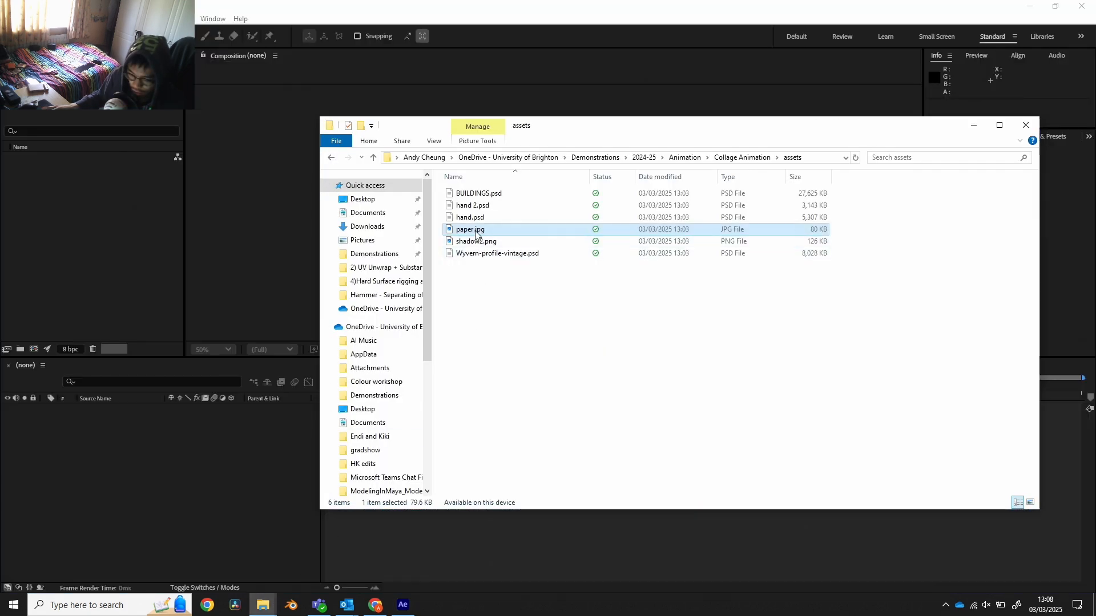
drag(477, 281, 77, 235)
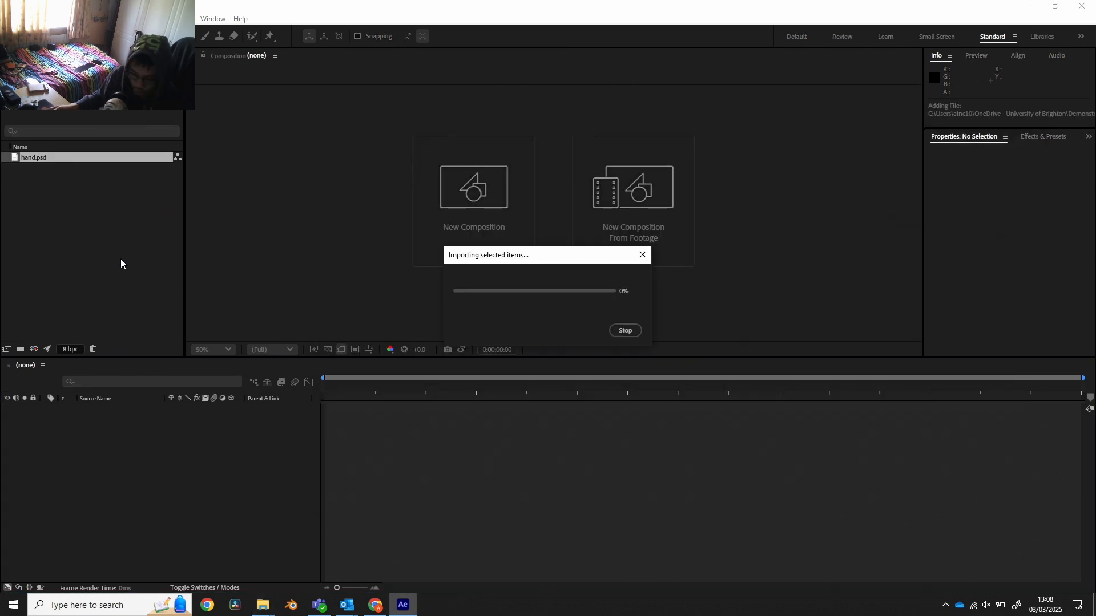
click(117, 270)
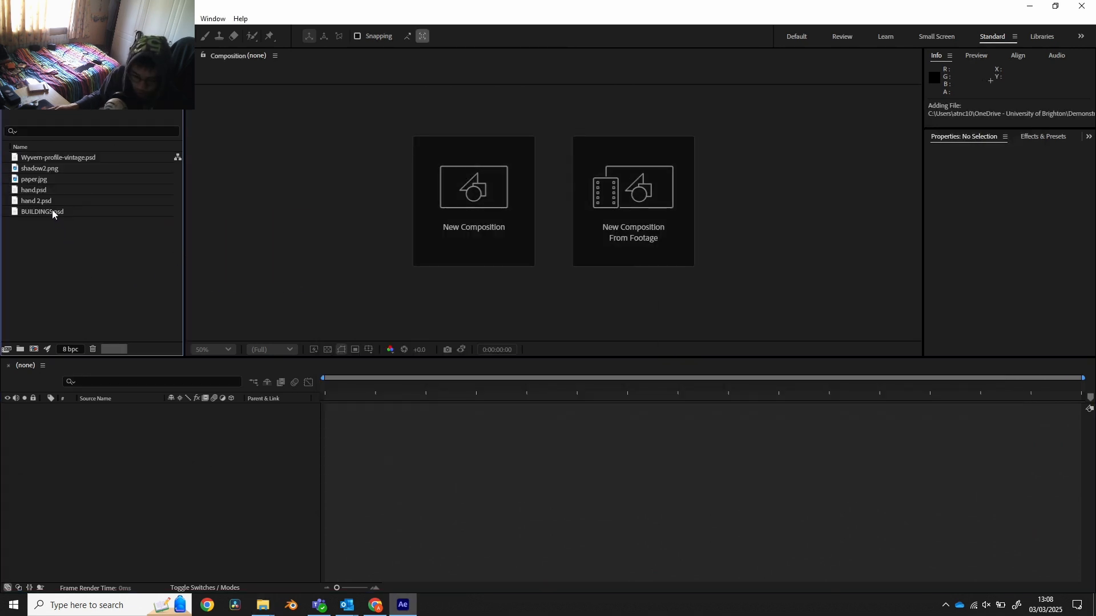
- Preview the hand.psd footage and create a new composition from it
double_click(44, 192)
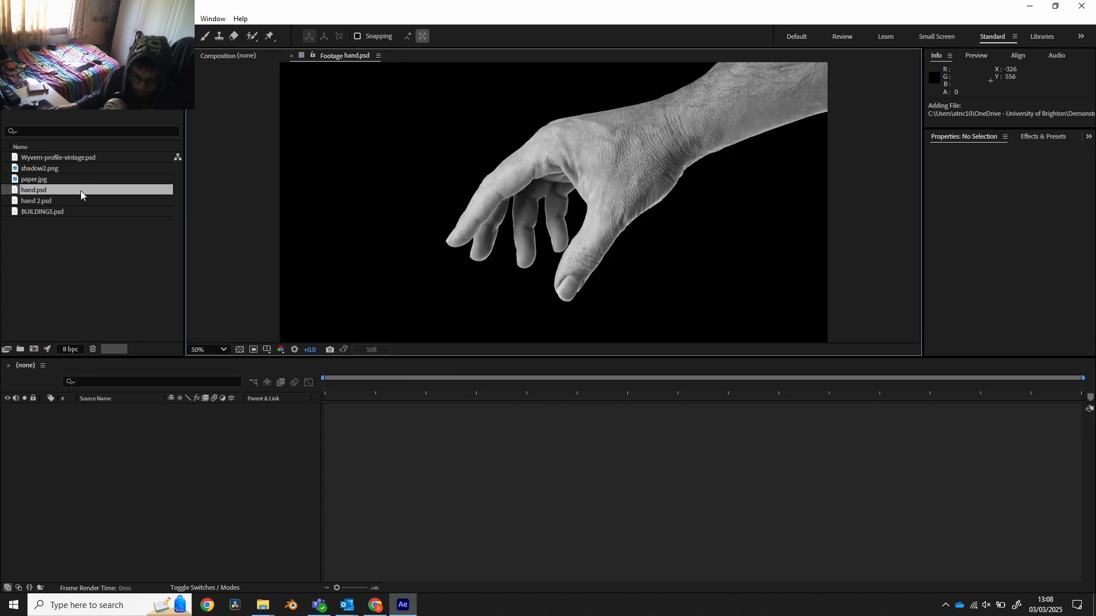
drag(81, 190, 132, 436)
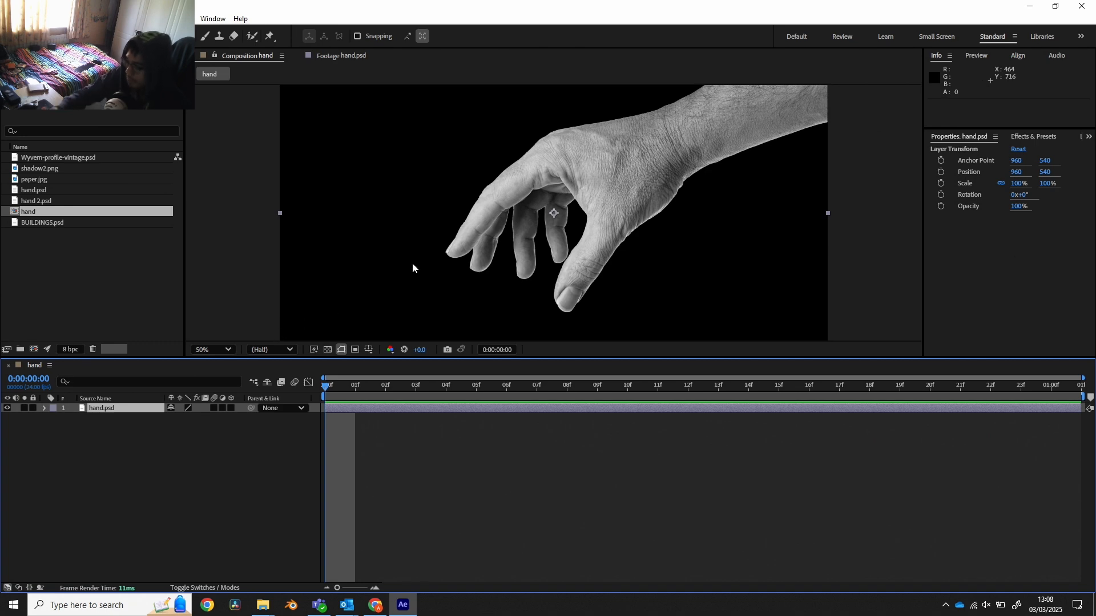
- Place puppet position pins on the tips of the hand's four fingers, excluding the thumb
key(ctrl+p)
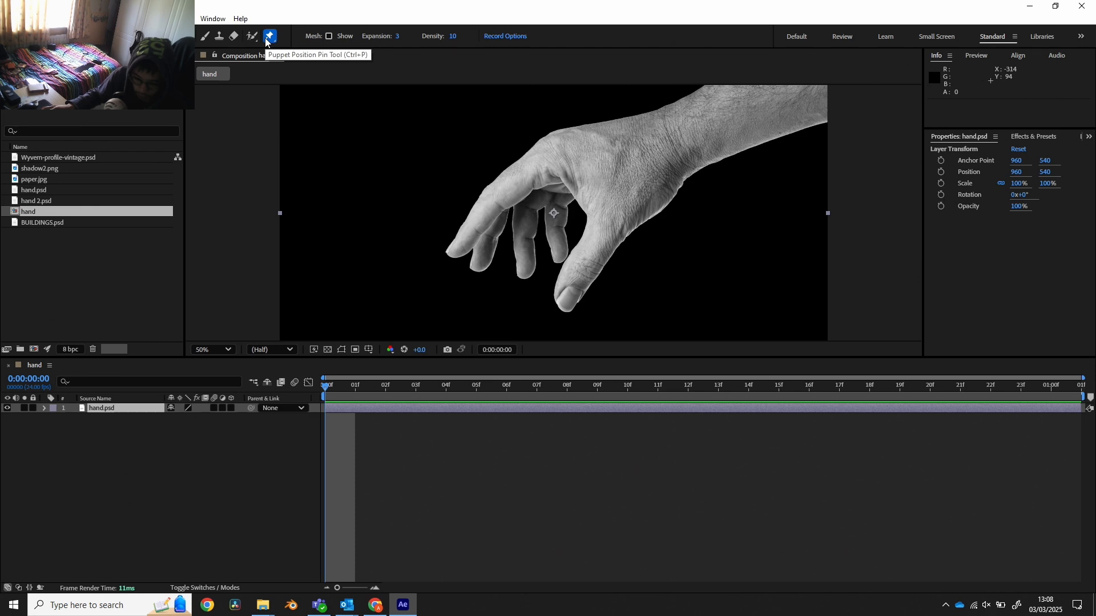
click(458, 250)
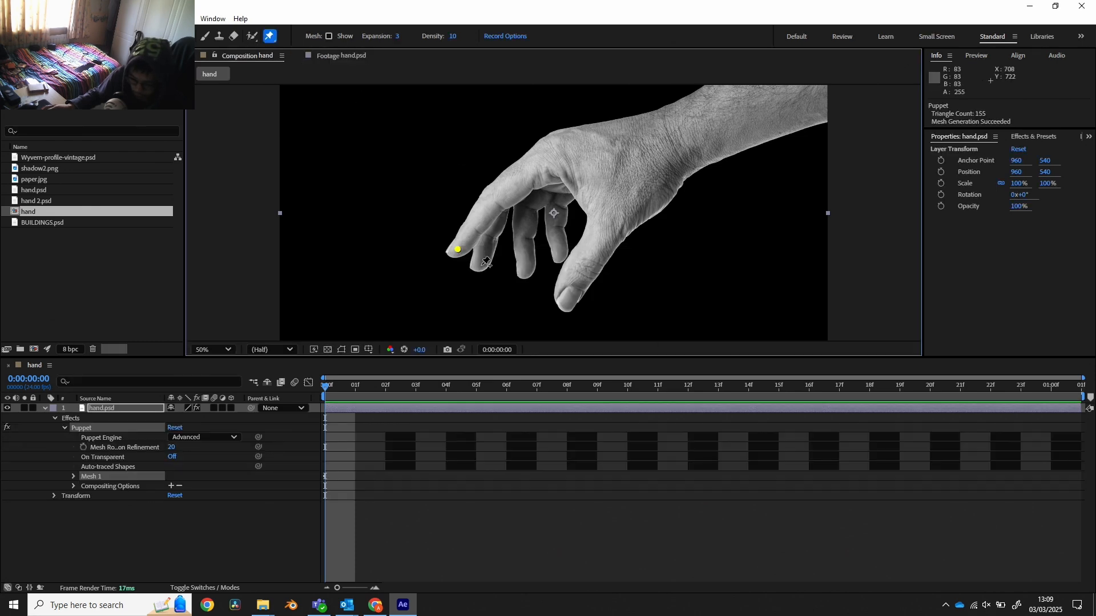
click(482, 264)
click(526, 269)
click(562, 254)
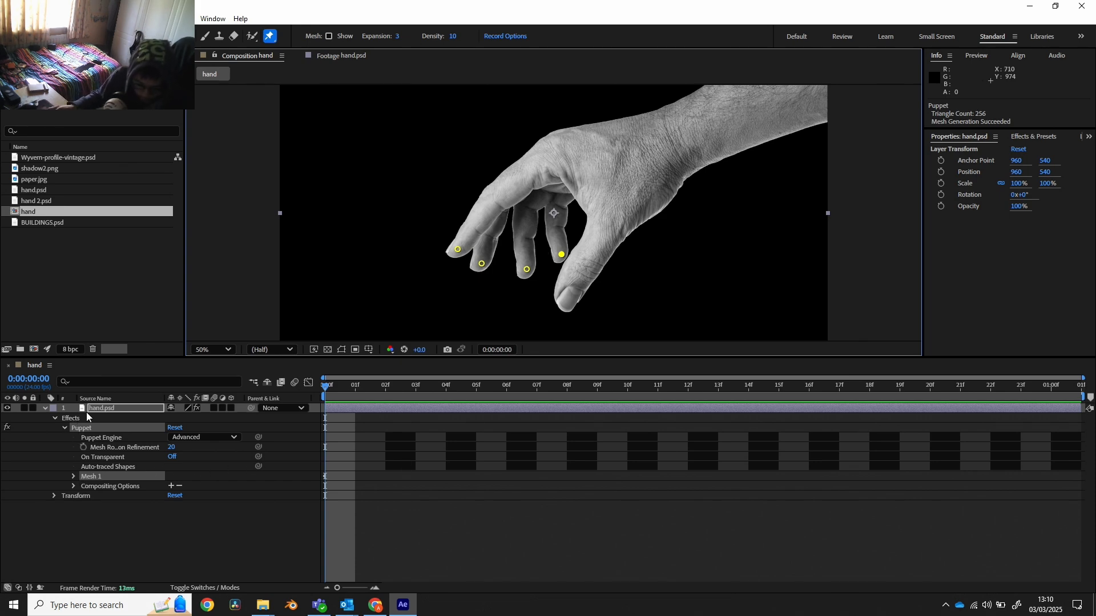
- Reveal the hand.psd layer's Puppet effect and expand Mesh 1 and Deform to list its pins
click(102, 412)
key(e)
key(e)
key(e)
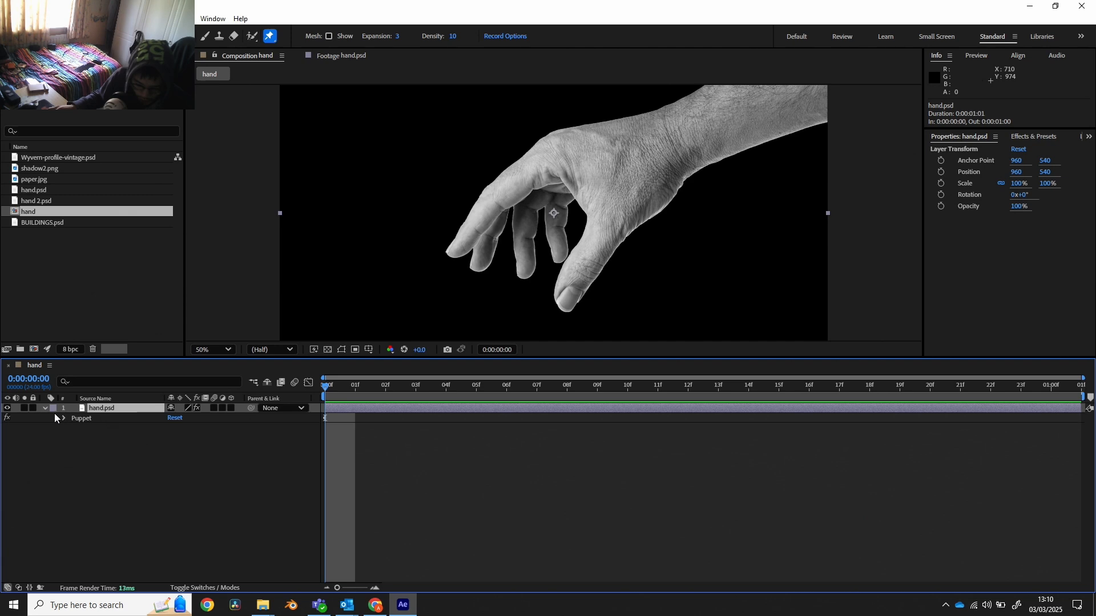
click(46, 409)
click(44, 409)
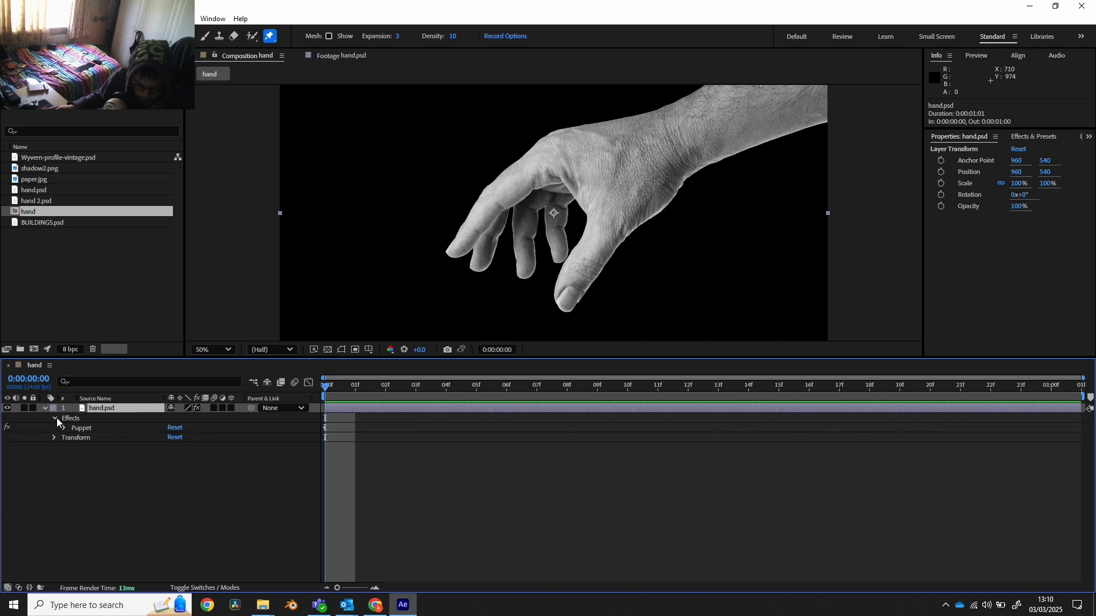
click(56, 418)
click(56, 417)
click(63, 428)
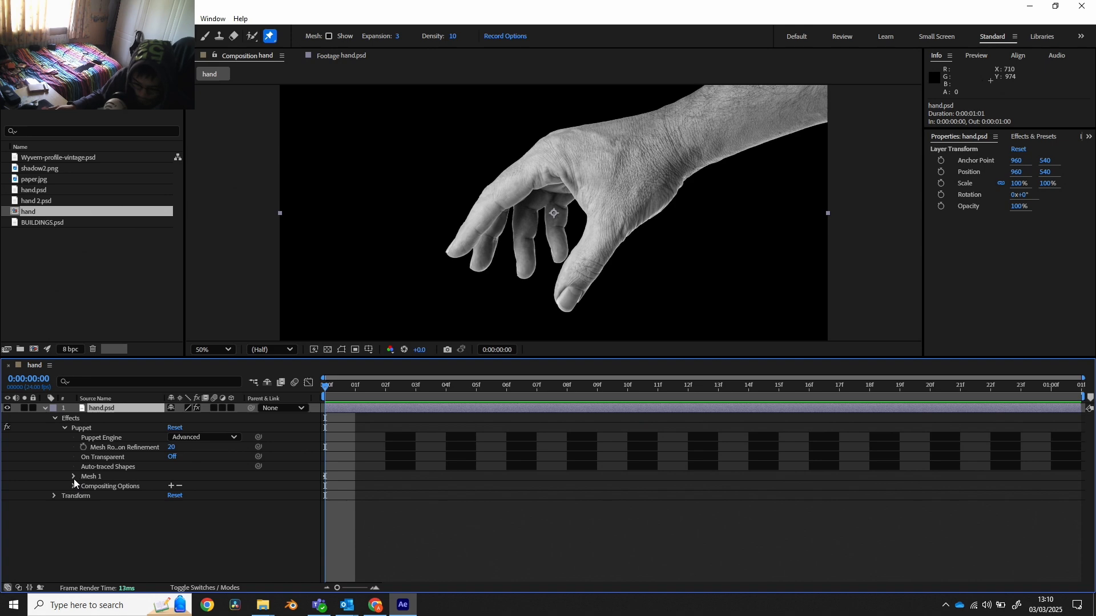
click(73, 477)
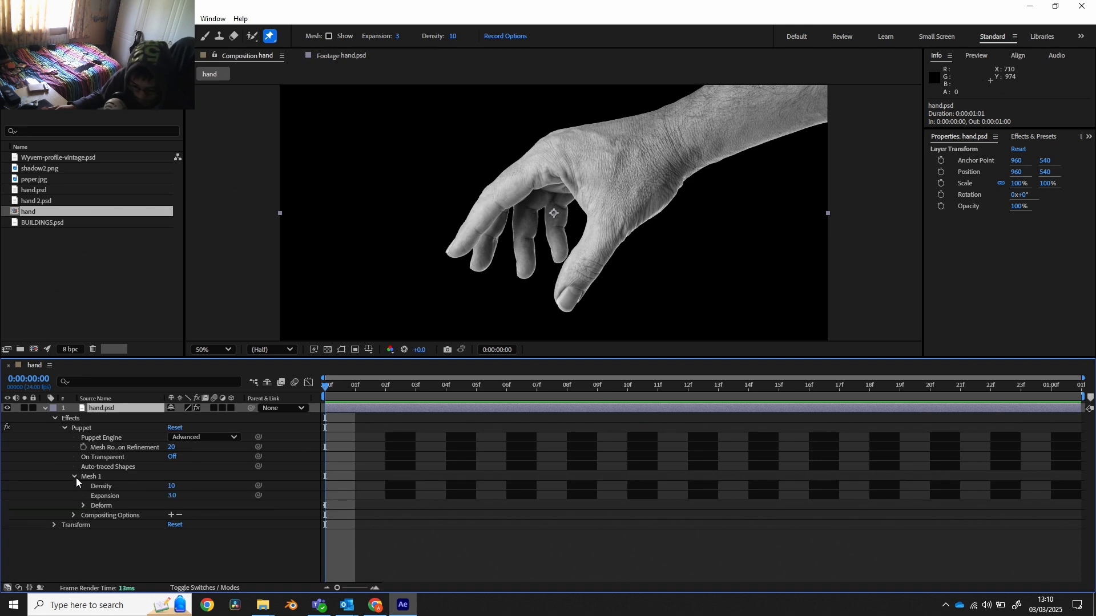
click(84, 506)
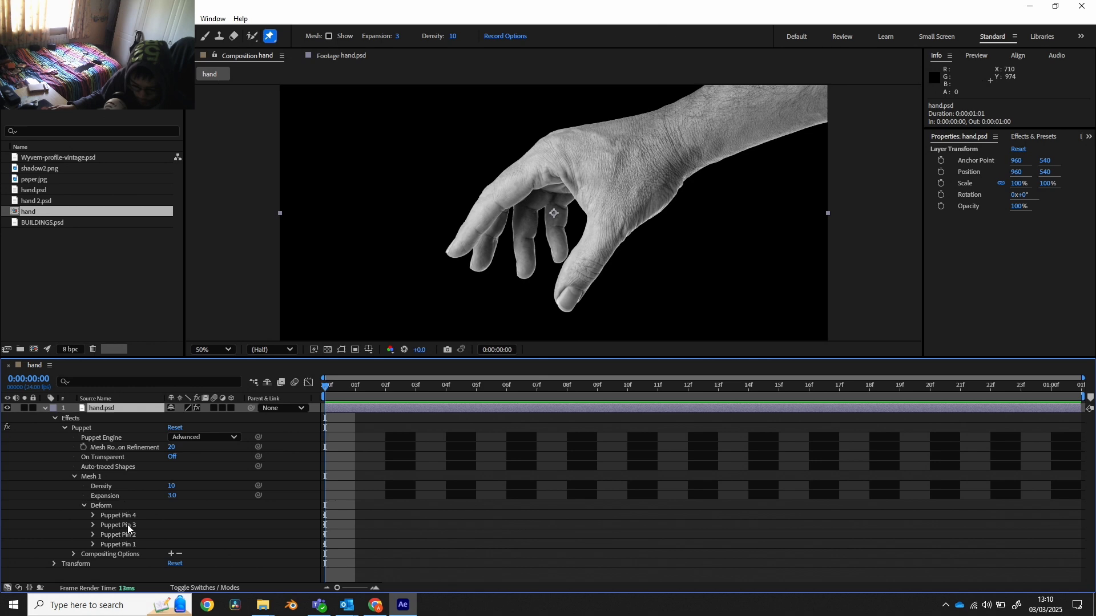
- Expand Puppet Pins 1 to 4 to show their Position properties
click(93, 516)
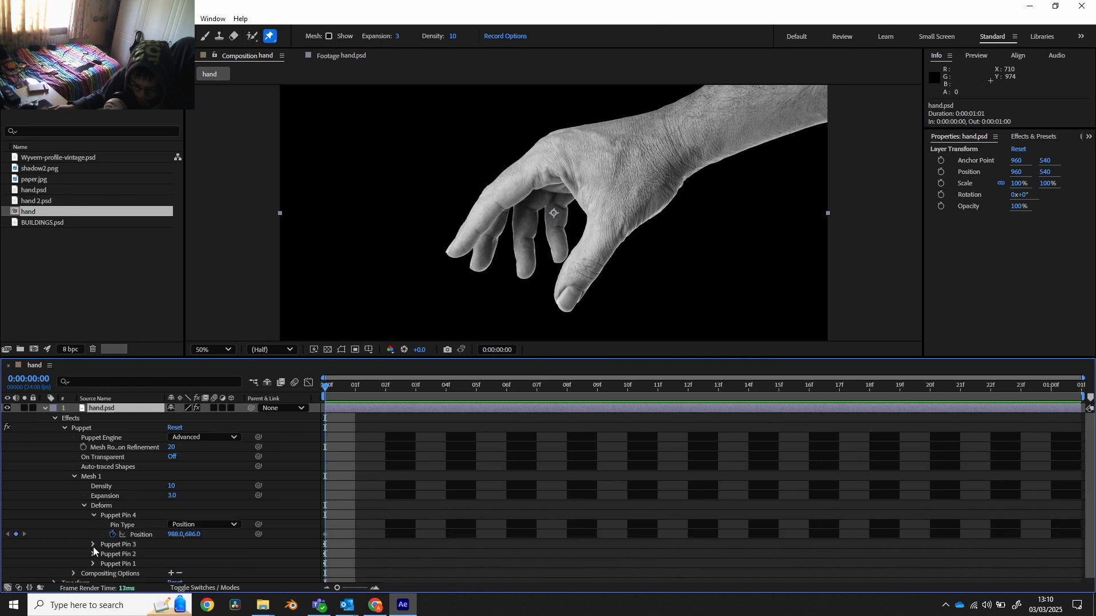
click(92, 545)
click(92, 571)
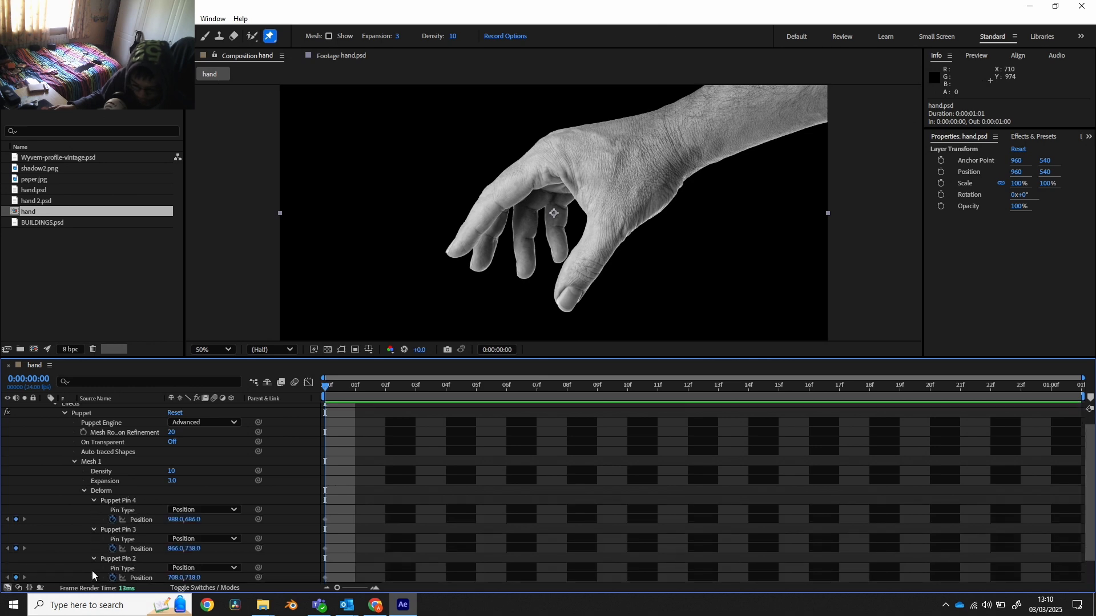
scroll(107, 541, down, 2)
click(94, 559)
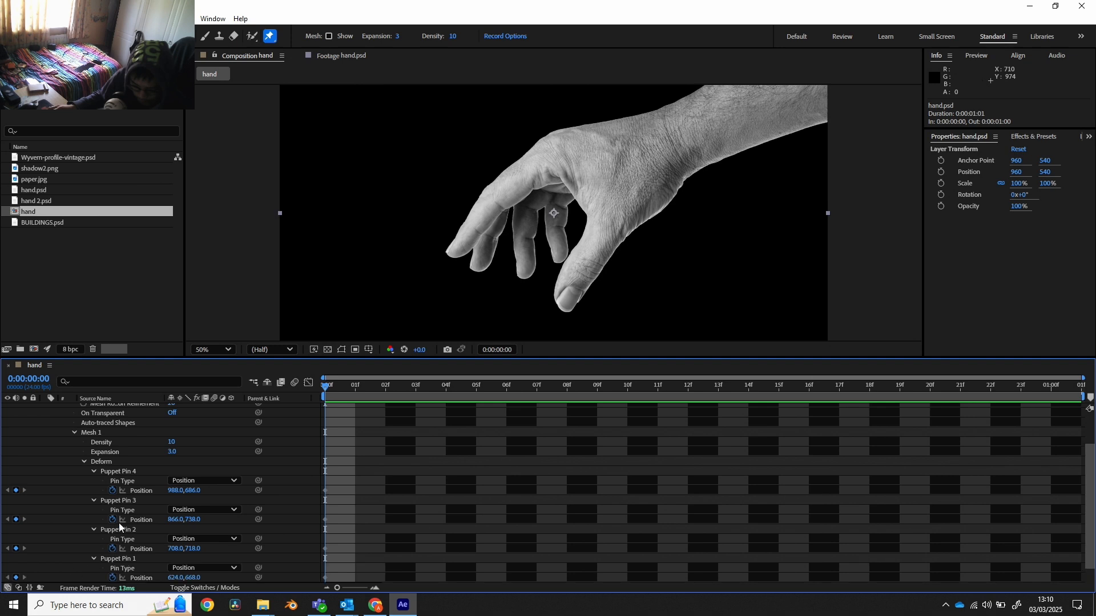
- Select the Position keyframes of all four puppet pins at the first frame and copy them
click(115, 472)
scroll(122, 487, down, 1)
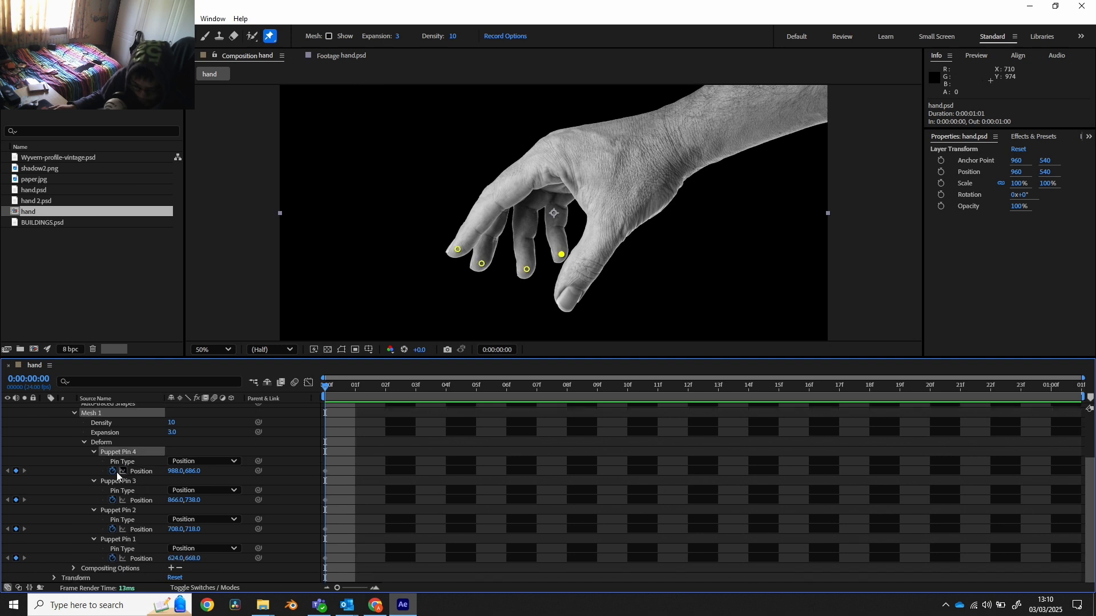
click(113, 471)
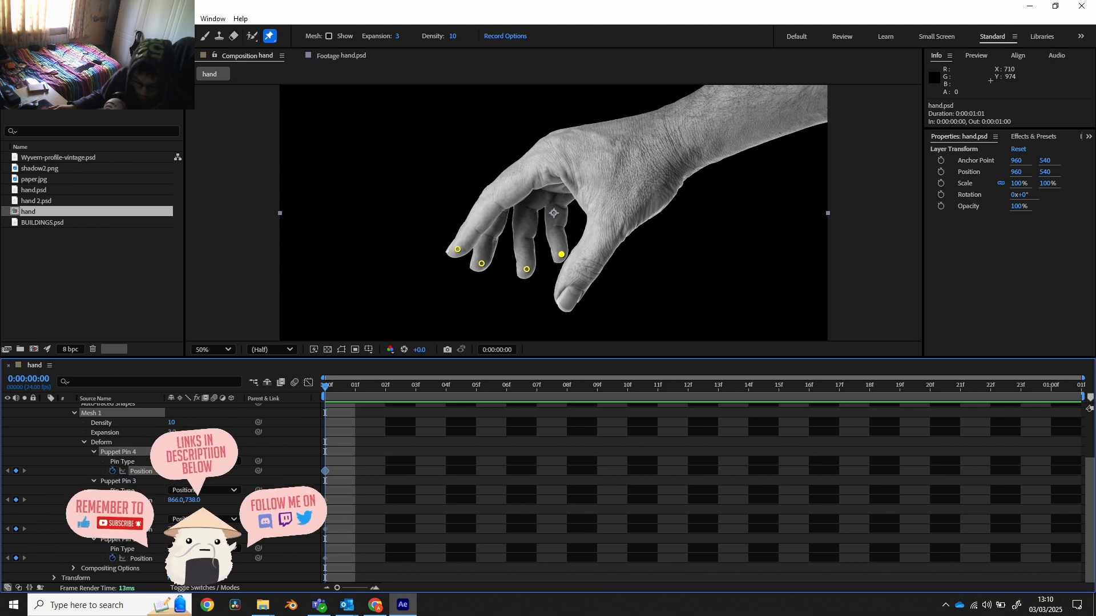
click(338, 551)
drag(333, 466, 319, 464)
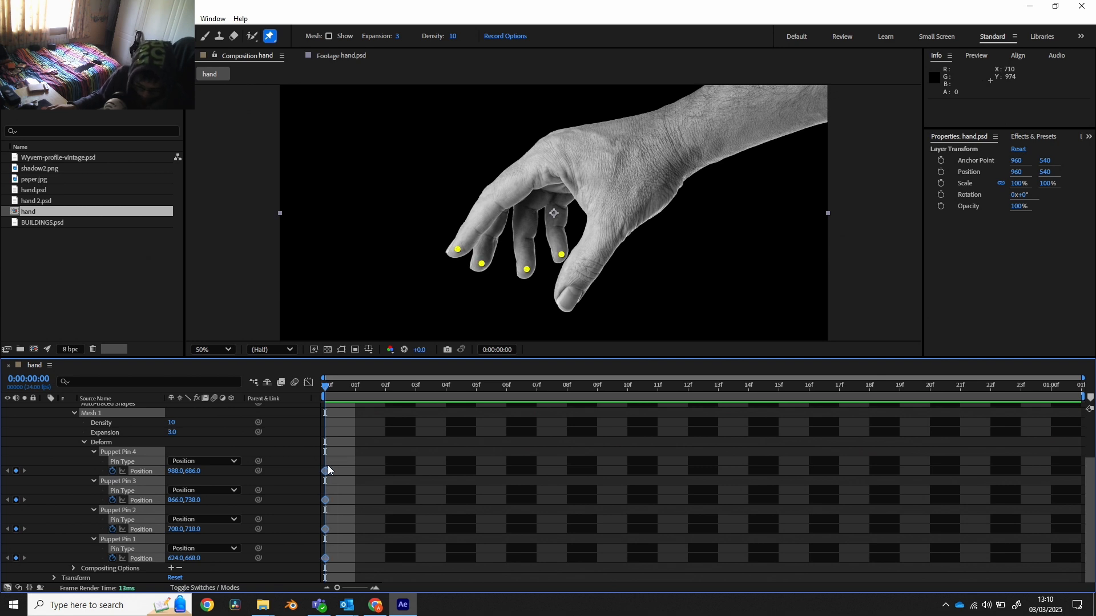
key(ctrl+c)
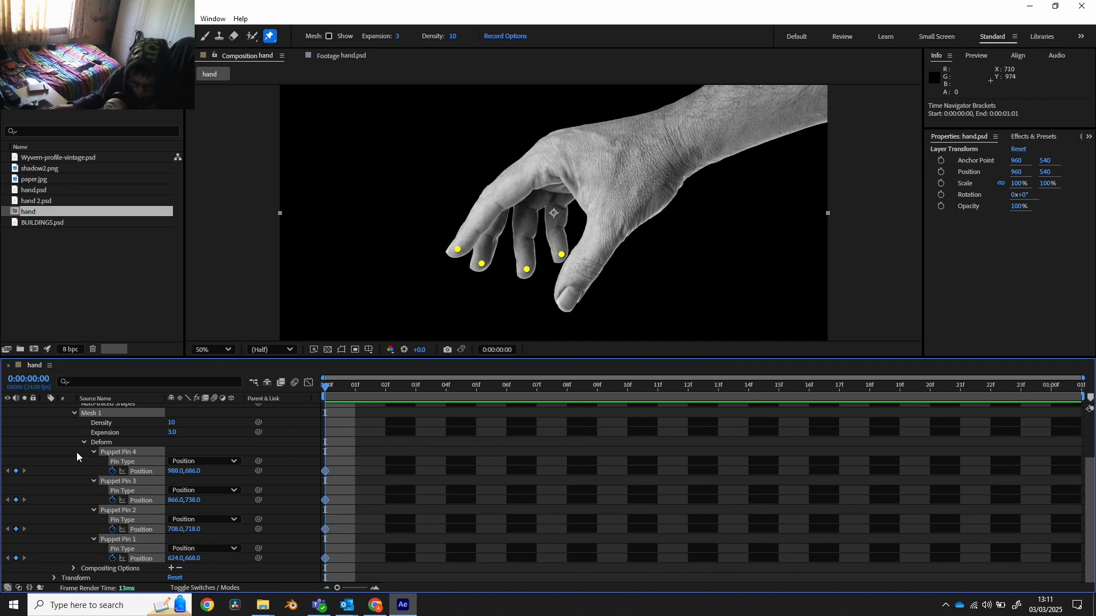
- Set the hand composition's duration to 0:00:05:01
right_click(26, 443)
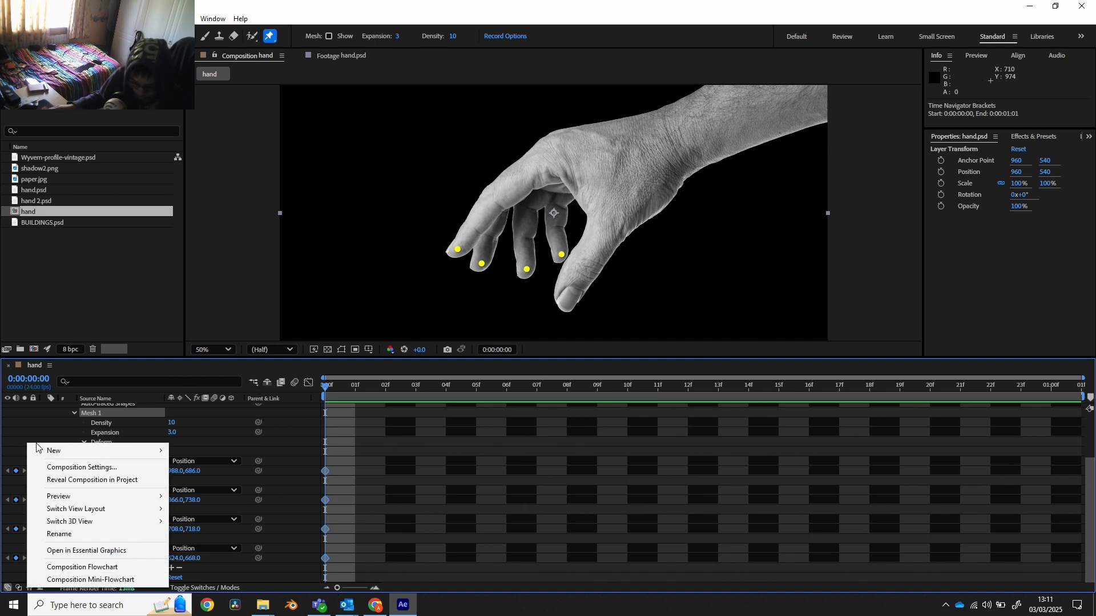
click(84, 467)
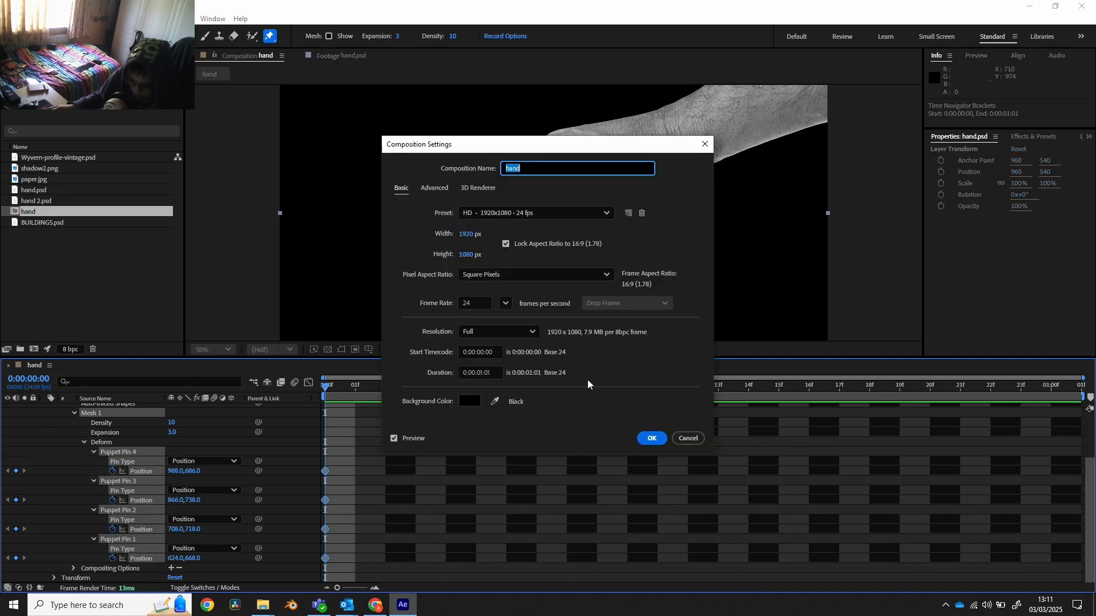
click(483, 374)
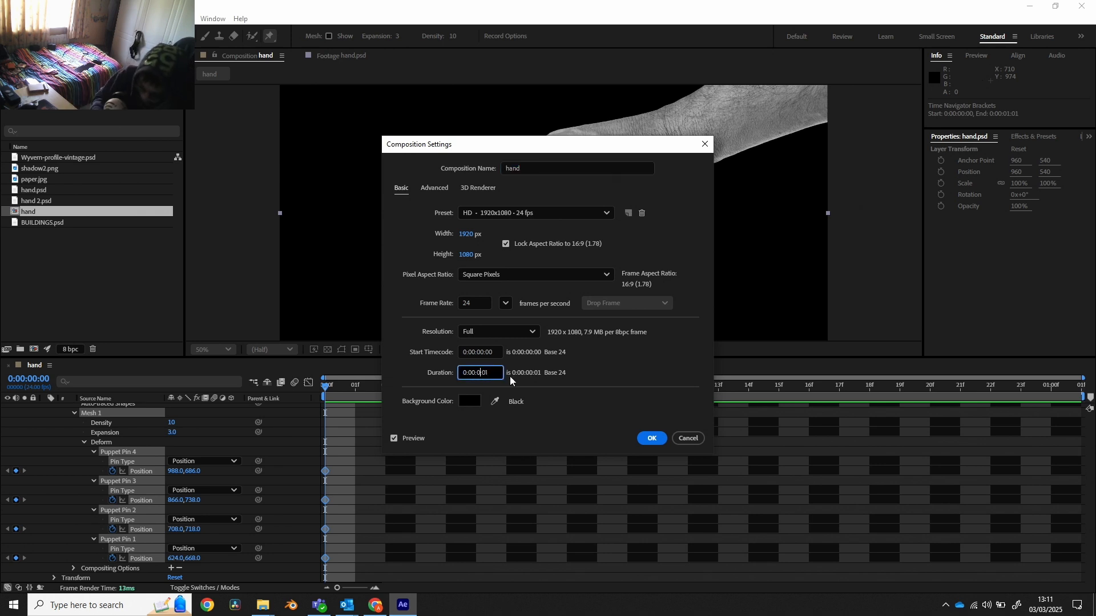
key(BackSpace)
text(5)
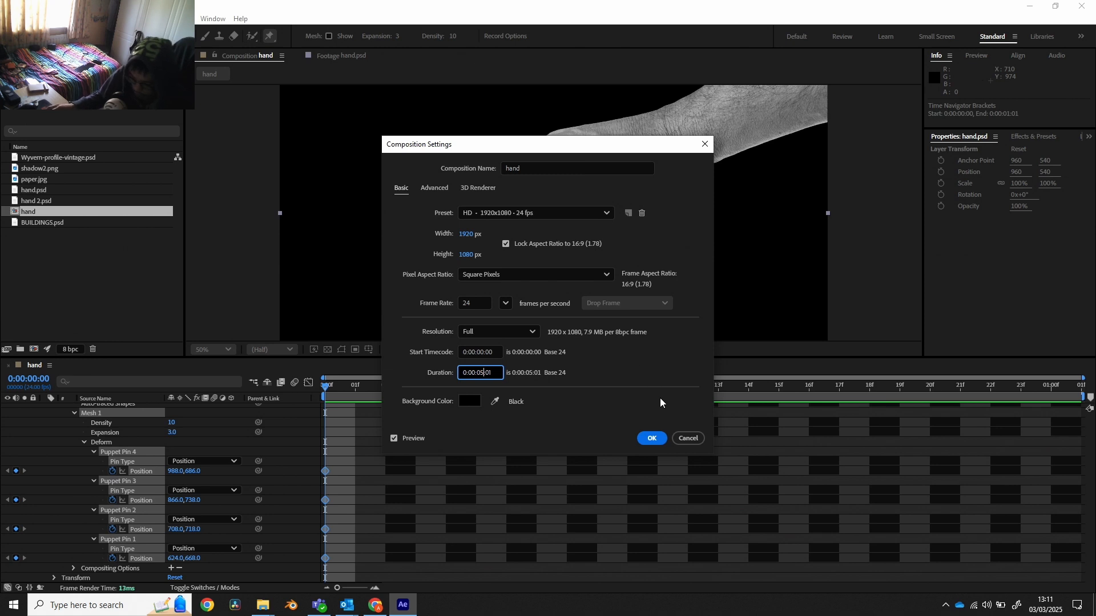
click(651, 439)
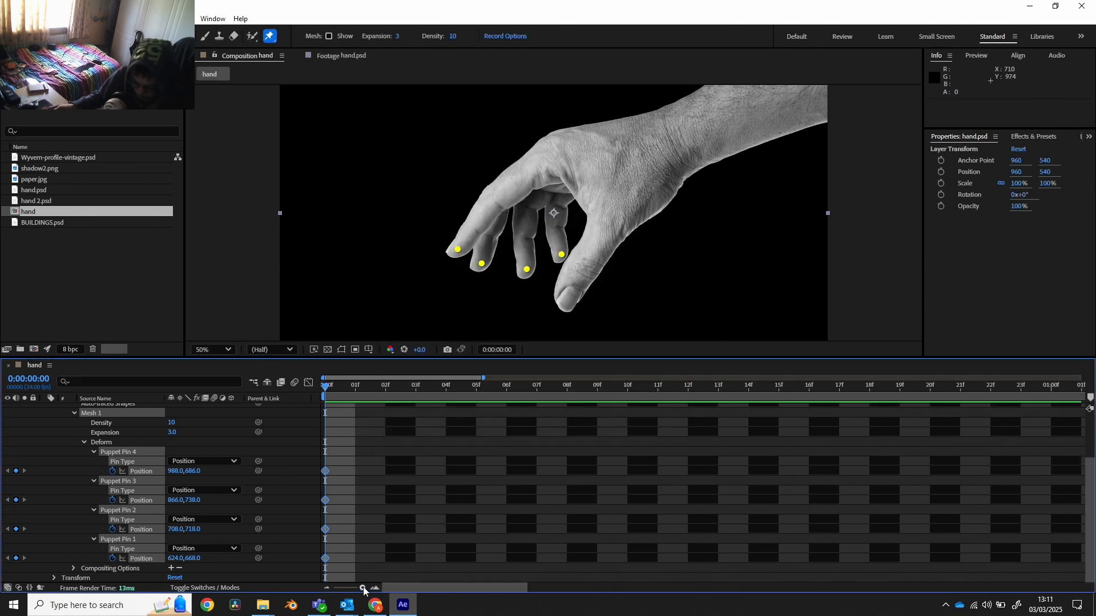
- Paste the copied Position keyframes for all four puppet pins at 0:00:00:12
drag(364, 589, 320, 598)
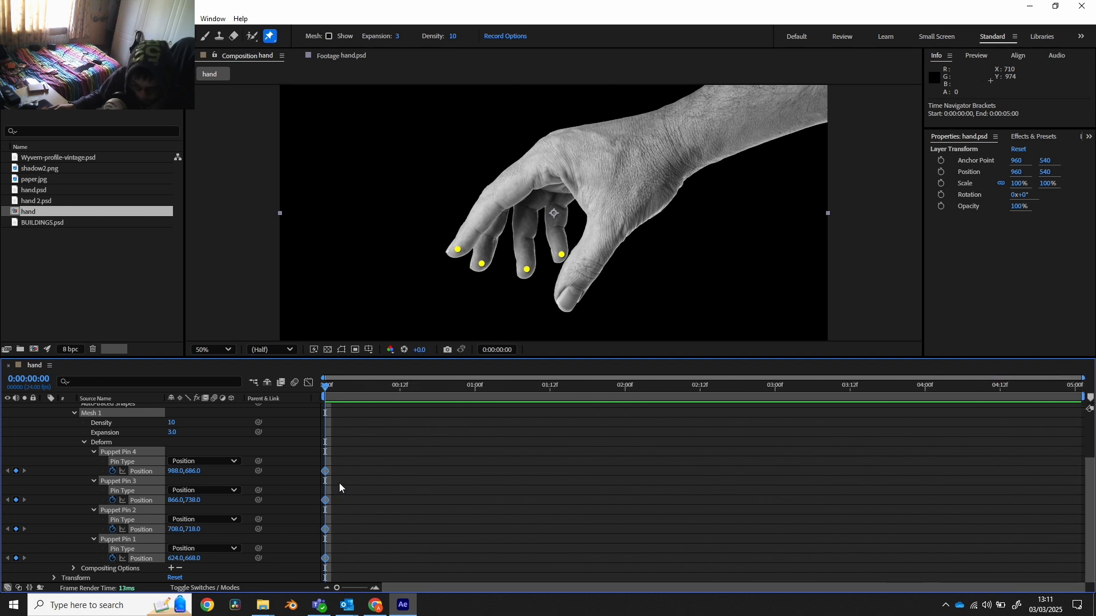
click(399, 387)
key(ctrl+v)
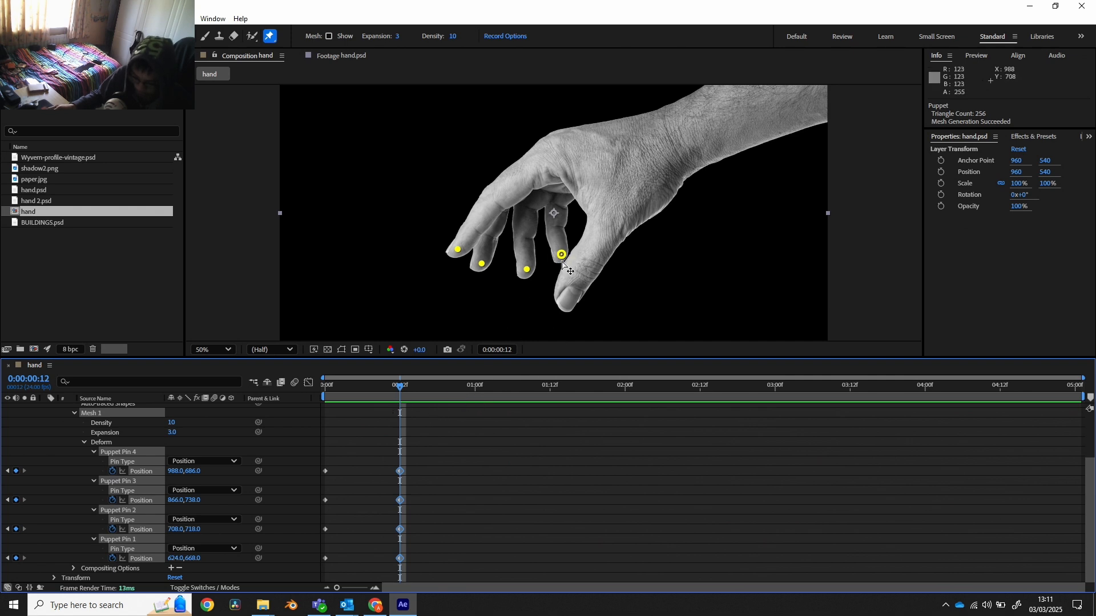
mouse_move(561, 254)
mouse_down()
mouse_move(573, 250)
mouse_move(558, 262)
mouse_up()
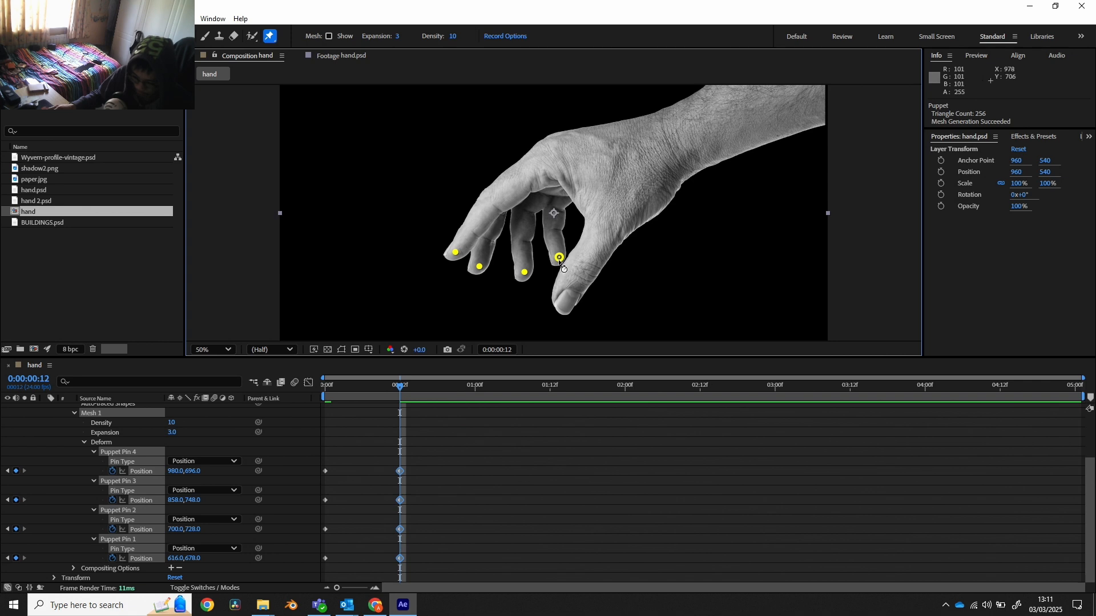
key(ctrl+z)
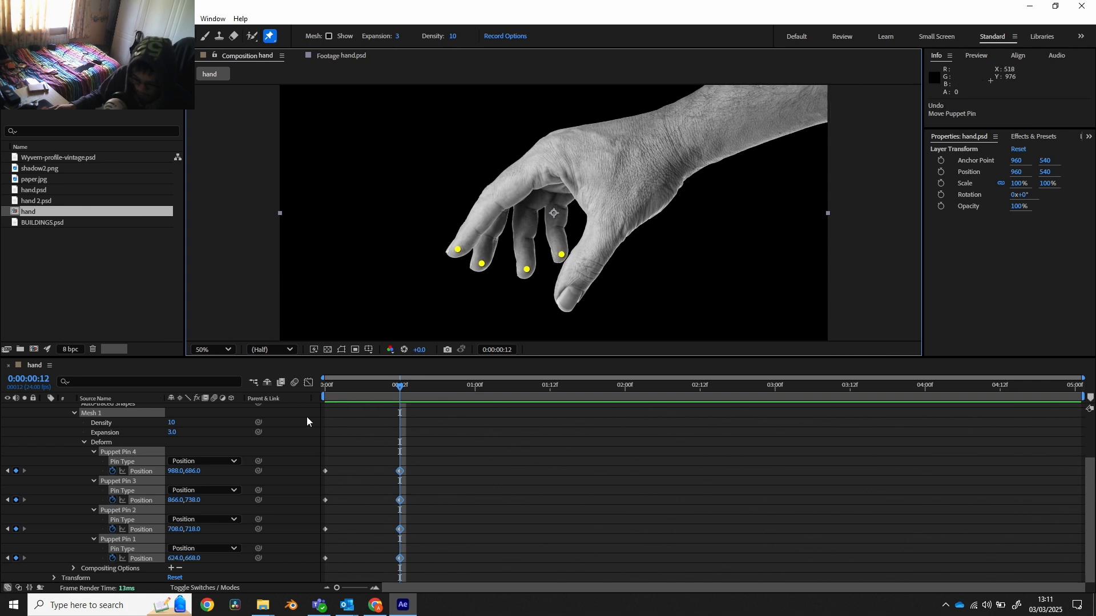
drag(563, 254, 574, 250)
key(ctrl+z)
mouse_move(562, 255)
mouse_down()
mouse_move(574, 251)
mouse_move(564, 255)
mouse_up()
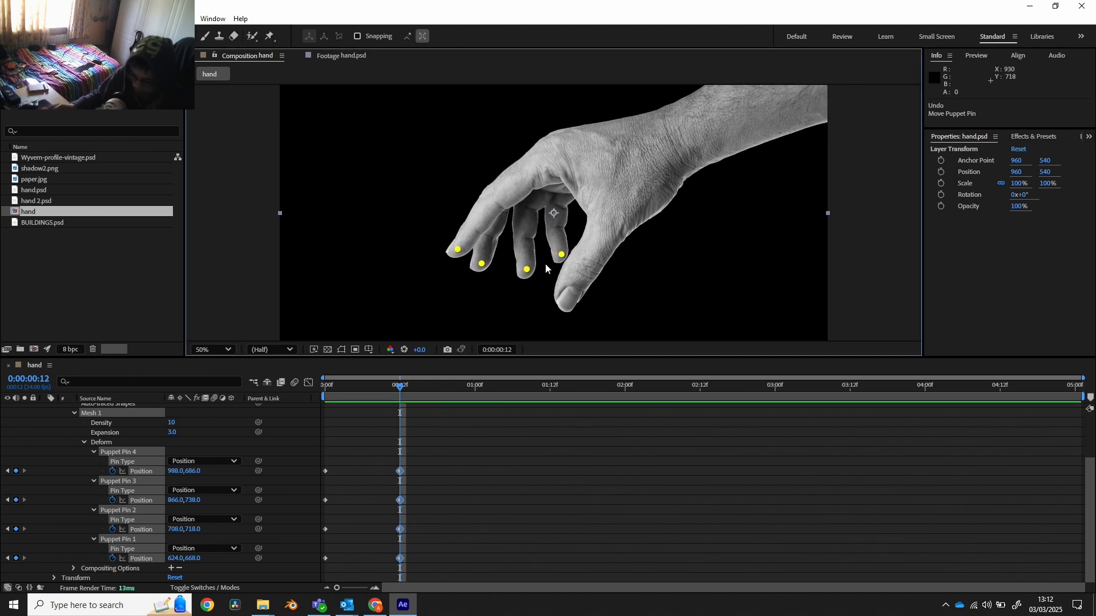
- At 0:00:01:00, move only Puppet Pin 4, on the fingertip nearest the thumb, to about 1074, 696
click(475, 387)
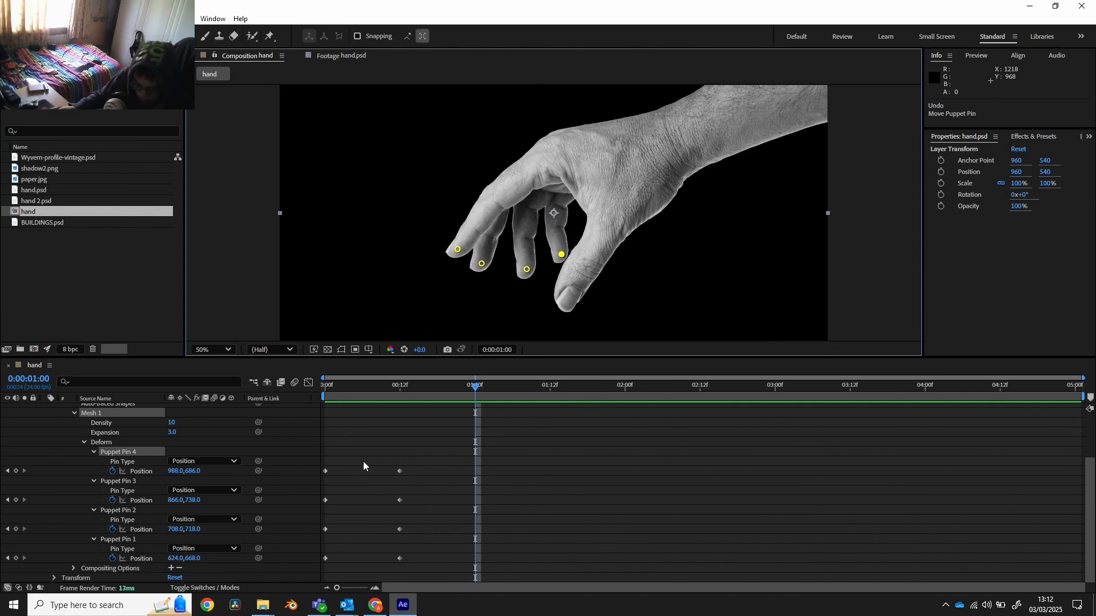
drag(414, 464, 392, 566)
click(442, 479)
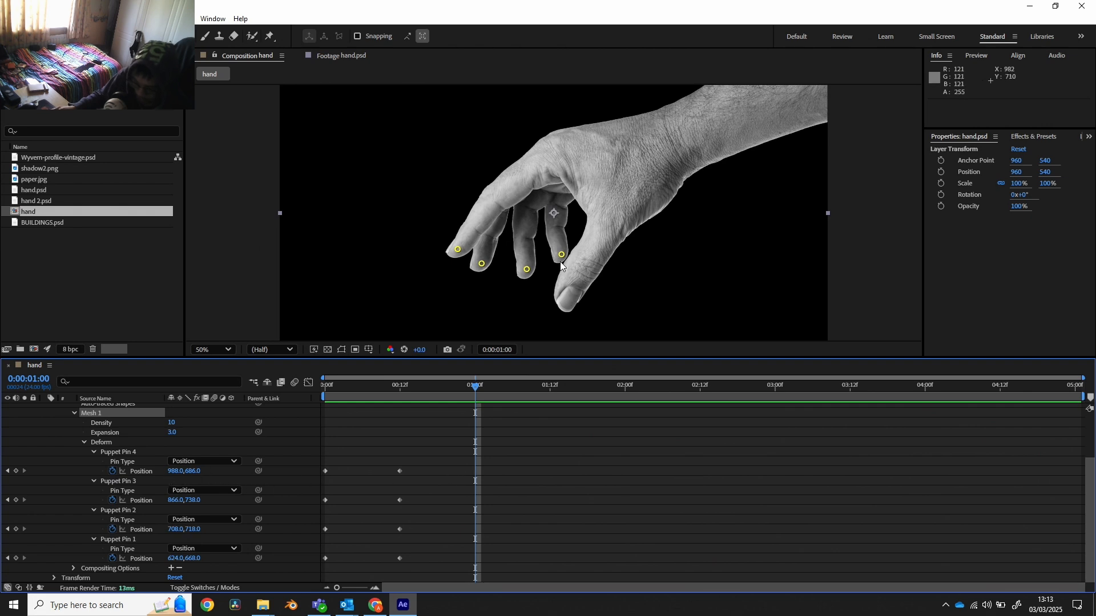
drag(563, 255, 606, 245)
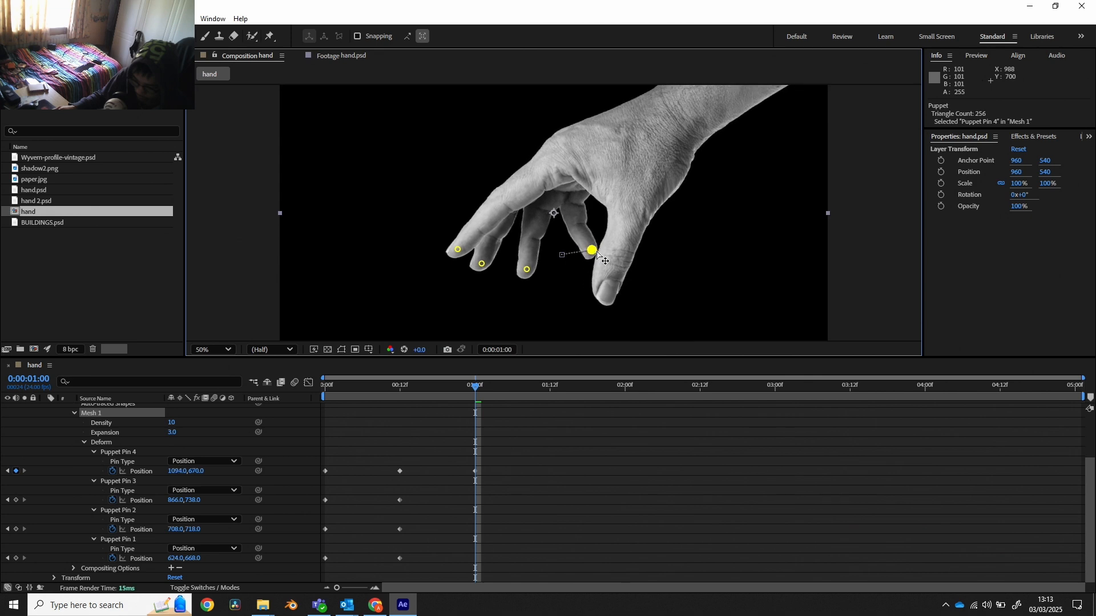
mouse_move(587, 259)
mouse_down()
mouse_move(536, 280)
mouse_move(522, 314)
mouse_move(605, 262)
mouse_move(562, 272)
mouse_move(580, 262)
mouse_up()
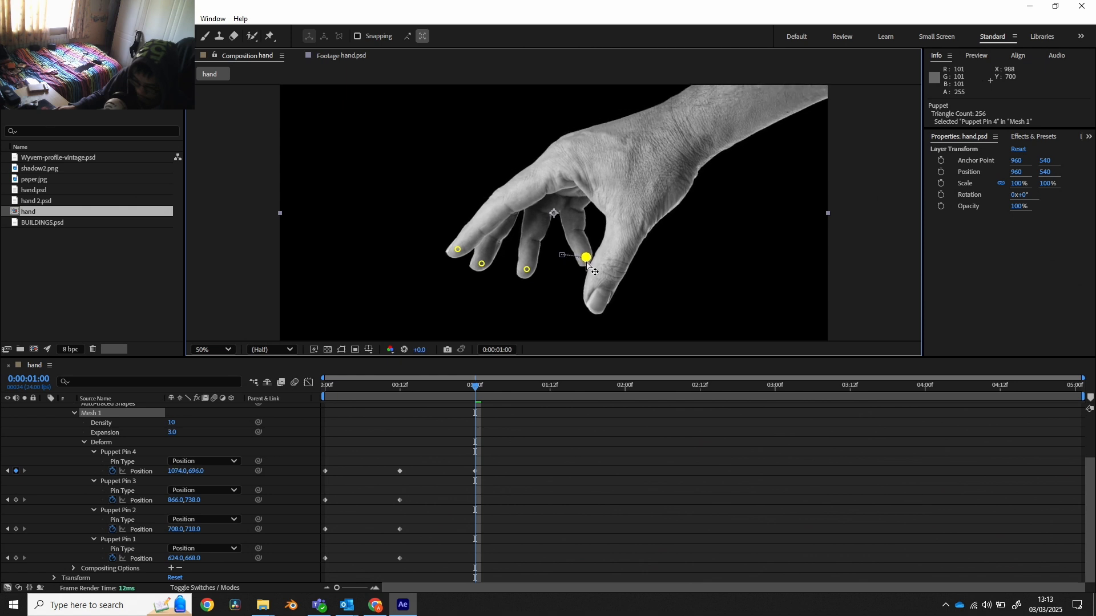
- Extend the hand.psd layer's out point to the end of the composition, at 0:00:05:02
drag(586, 262, 586, 262)
drag(463, 385, 1083, 409)
scroll(169, 466, up, 3)
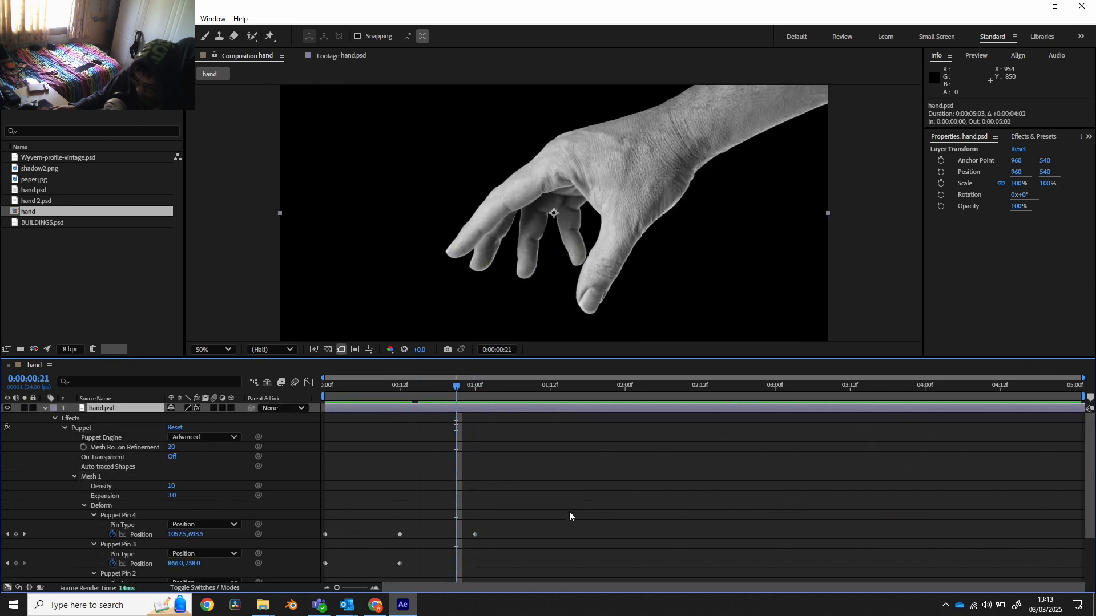
- Copy Puppet Pin 4's Position keyframe from 0:00:00:12 and paste it at 0:00:01:12
click(467, 390)
click(399, 534)
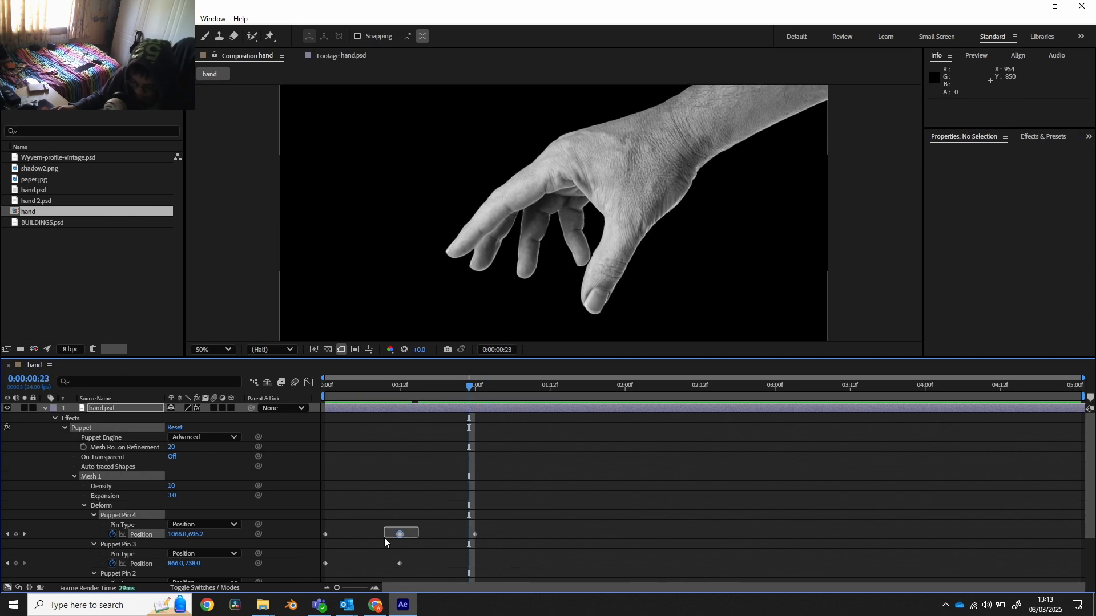
key(ctrl+c)
drag(473, 391, 552, 397)
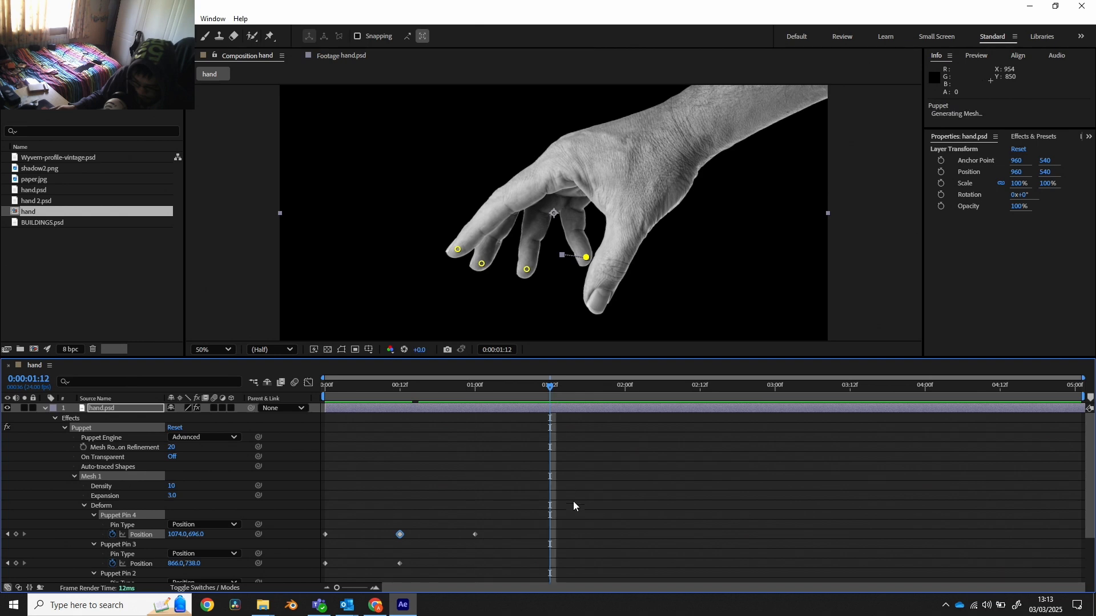
key(ctrl+v)
- Apply Easy Ease to Puppet Pin 4's Position keyframes at 0:00:00:12, 0:00:01:00 and 0:00:01:12, and preview the motion
drag(582, 506, 382, 550)
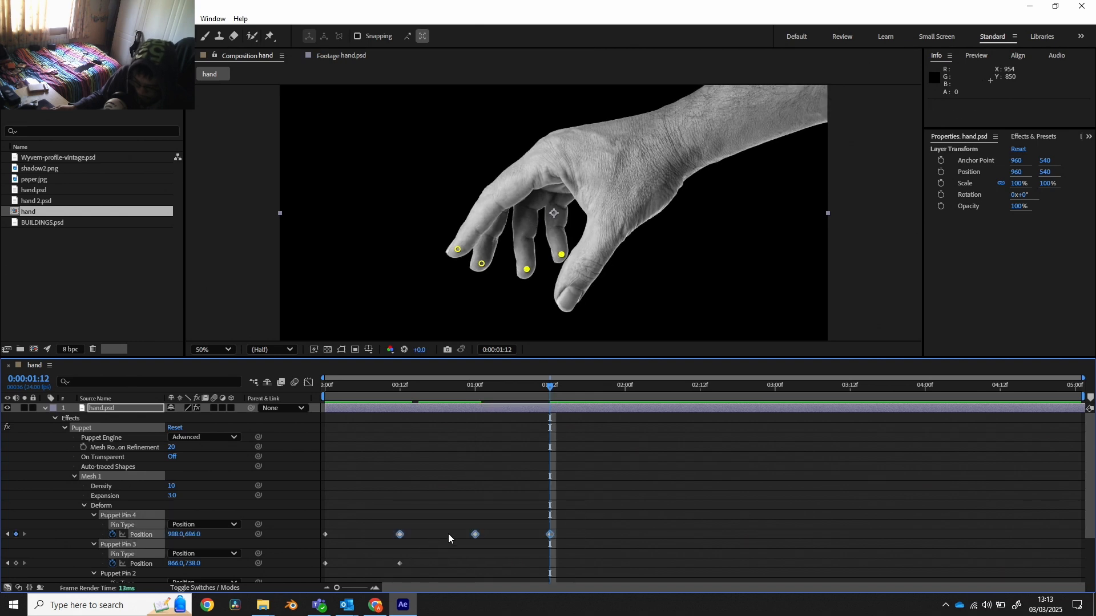
right_click(474, 534)
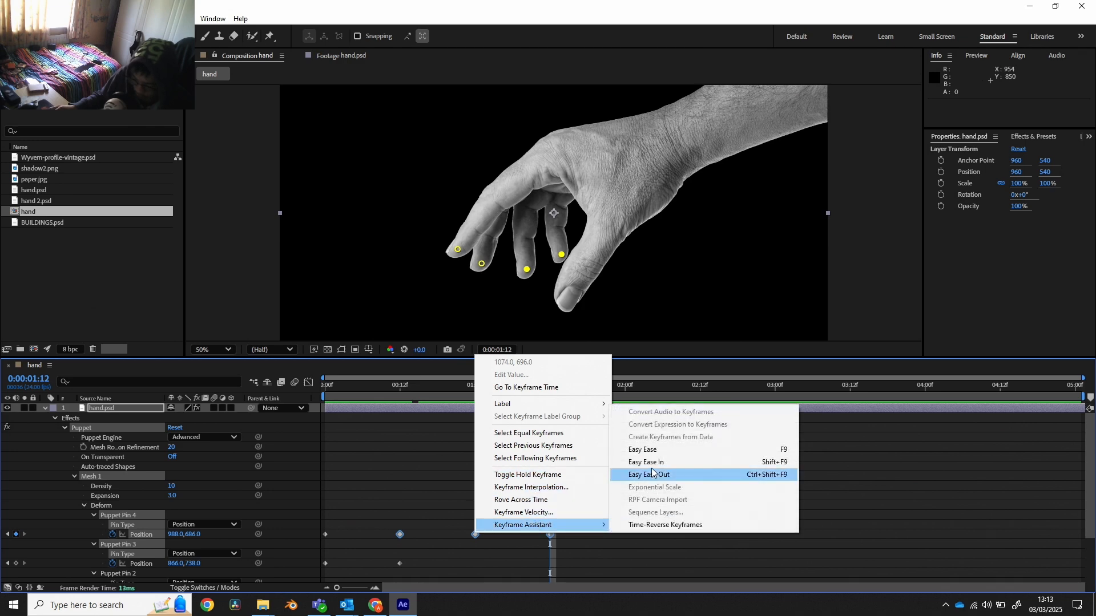
click(660, 450)
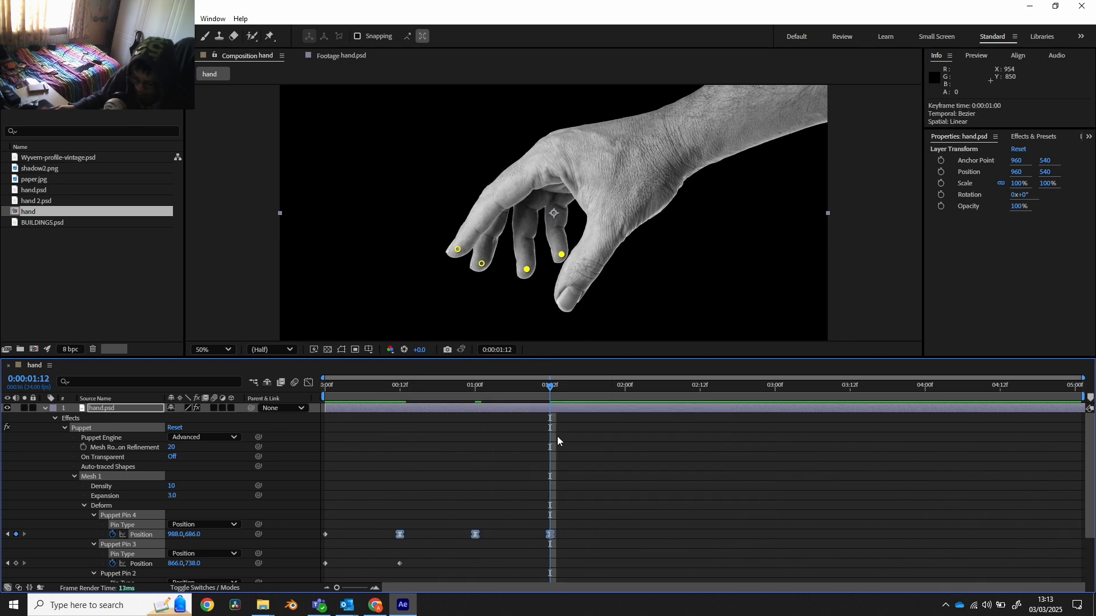
drag(534, 398, 382, 398)
key(space)
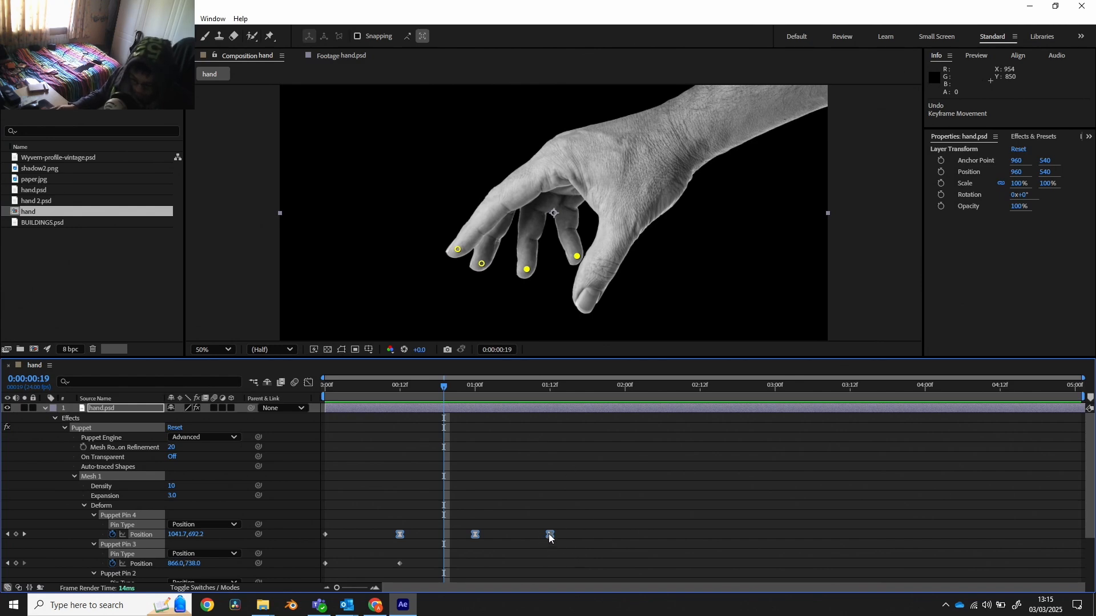
- Compress the spacing of Puppet Pin 4's three eased keyframes proportionally so the last lands at 0:00:01:07, and preview the faster motion
drag(549, 534, 500, 538)
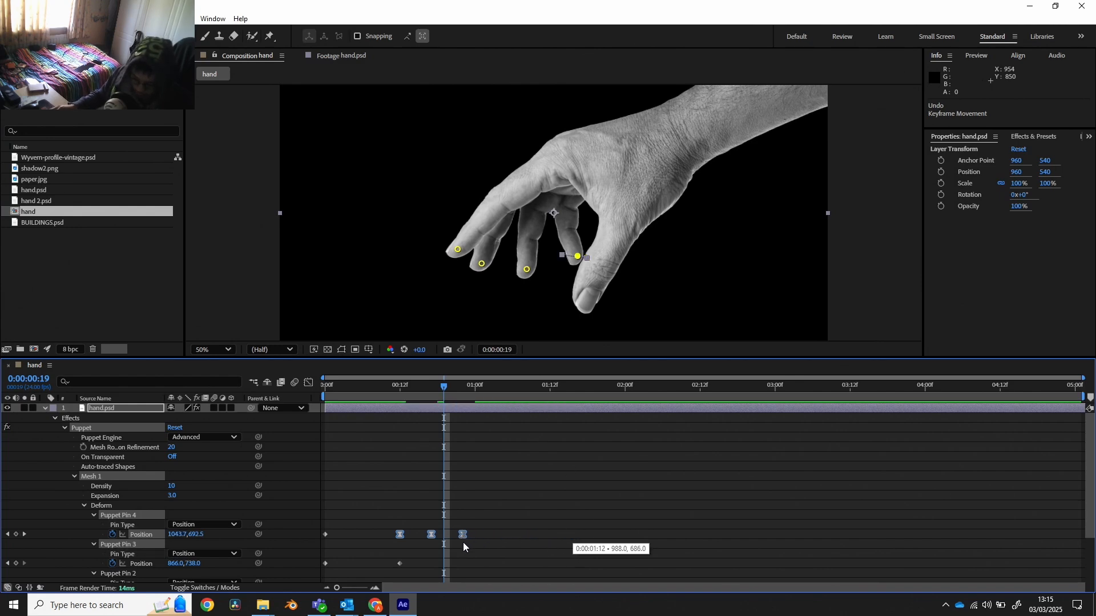
drag(419, 546, 518, 539)
key(space)
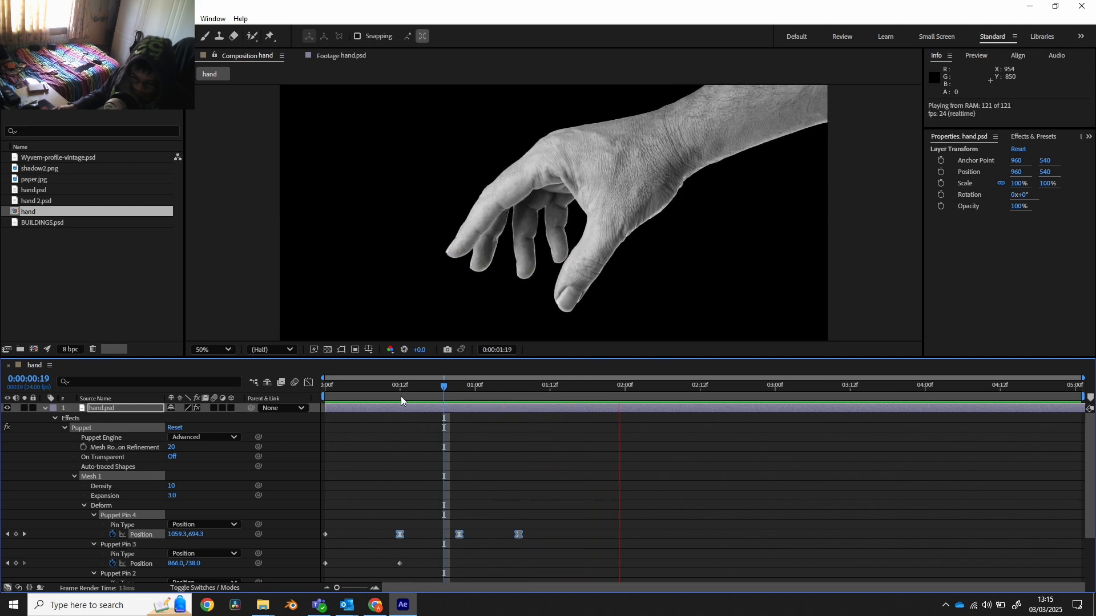
click(401, 396)
key(space)
key(space)
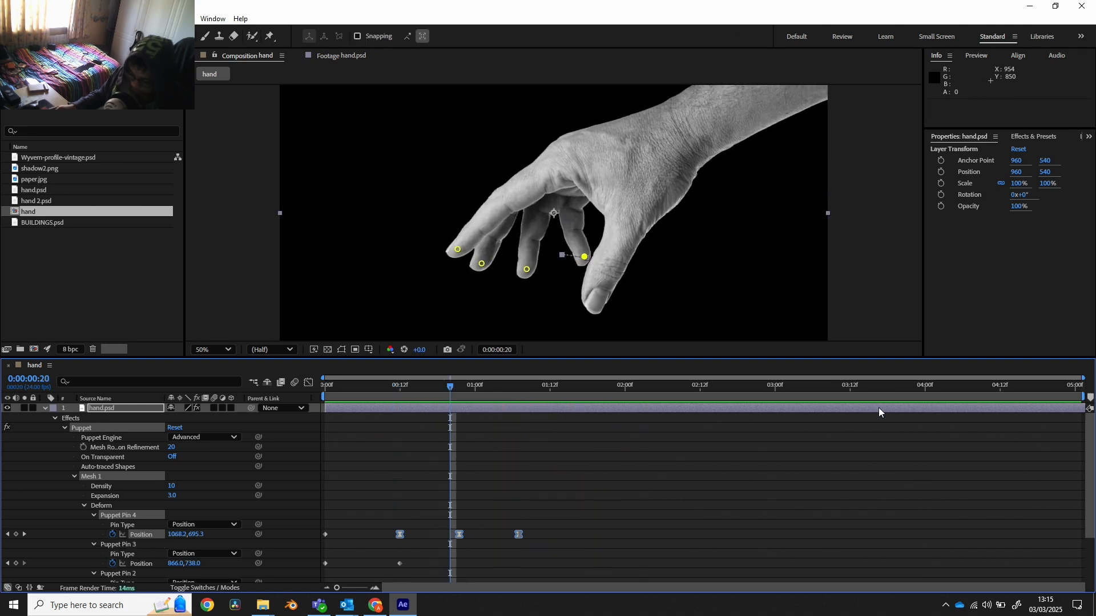
key(space)
key(space)
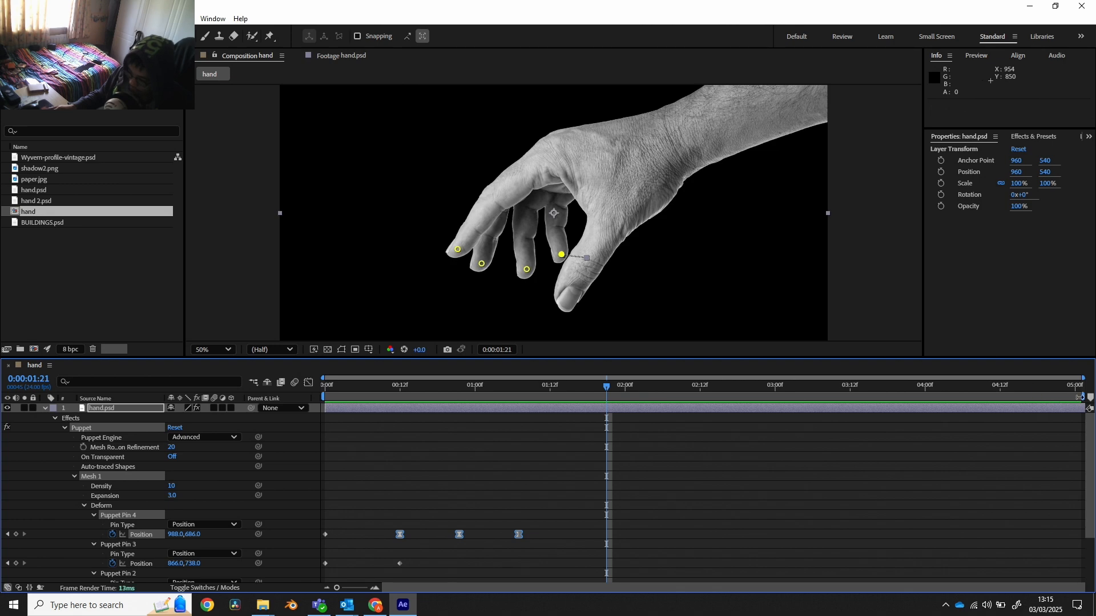
- Set the work area's end to 0:00:01:09 and preview the shortened range
drag(1079, 397, 536, 432)
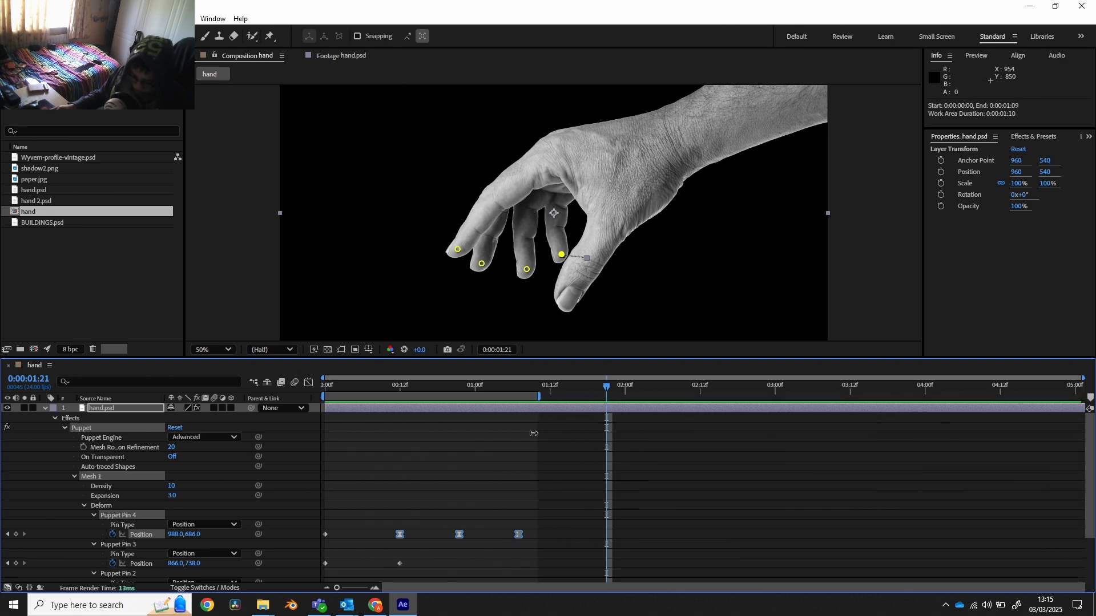
key(space)
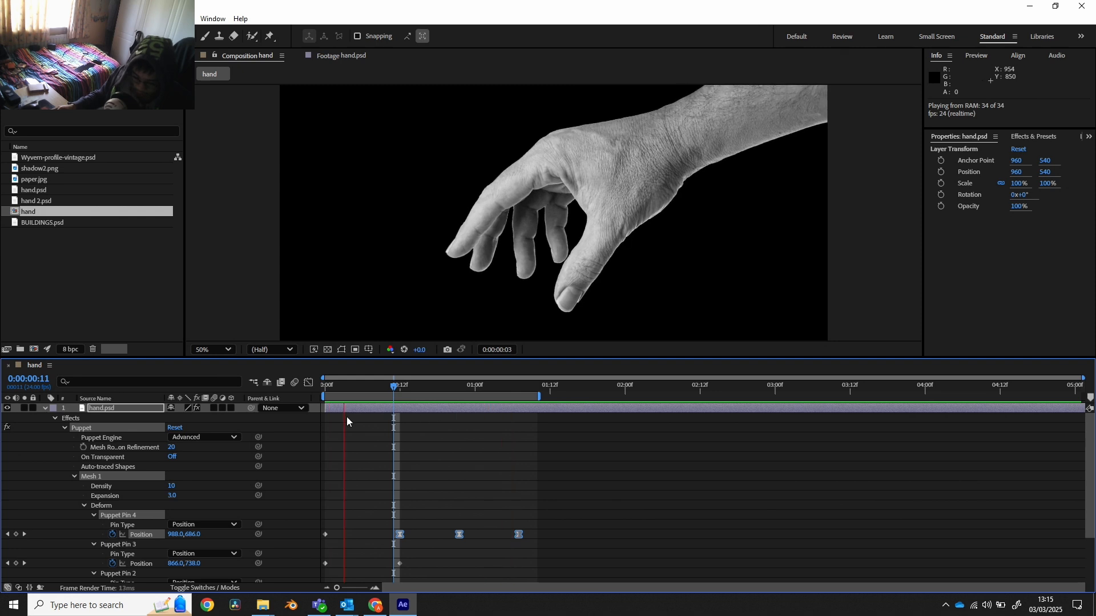
key(space)
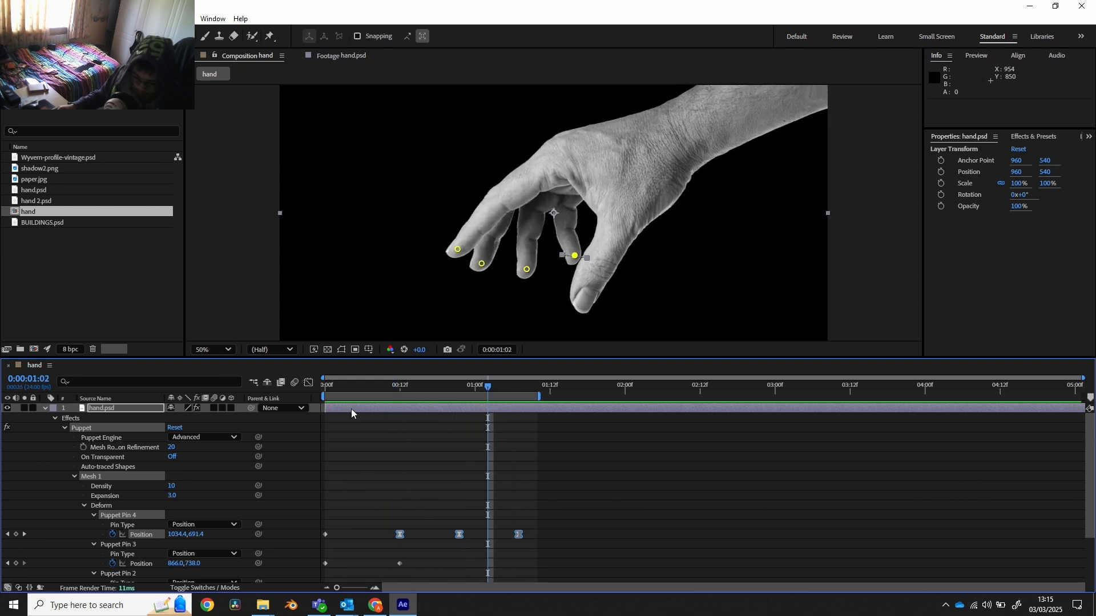
- Show Puppet Pin 4's Position curves in the Graph Editor and switch to the speed graph
click(308, 383)
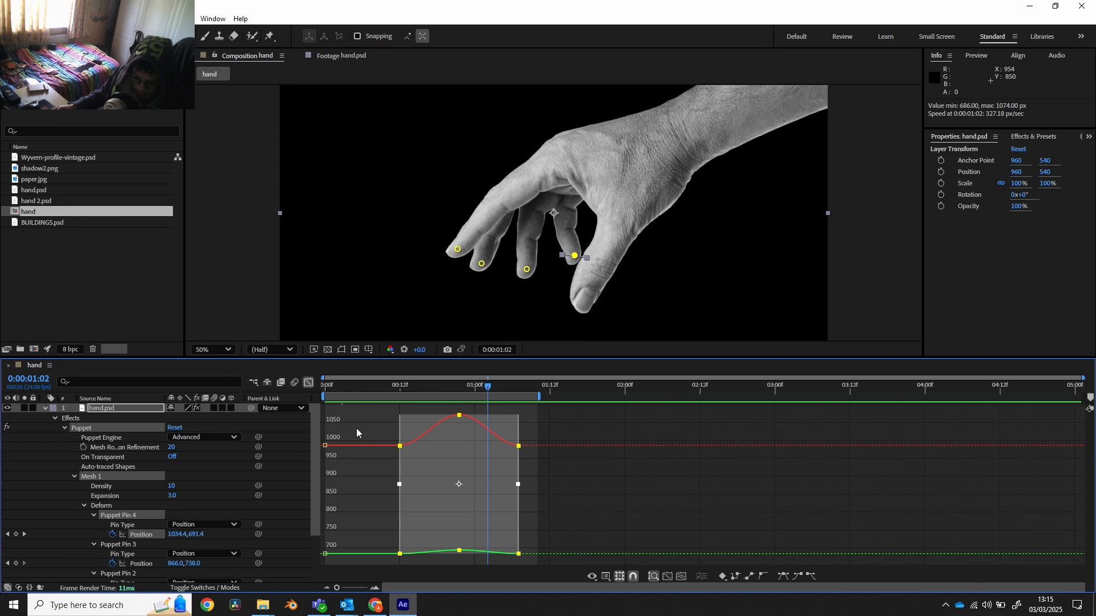
click(145, 532)
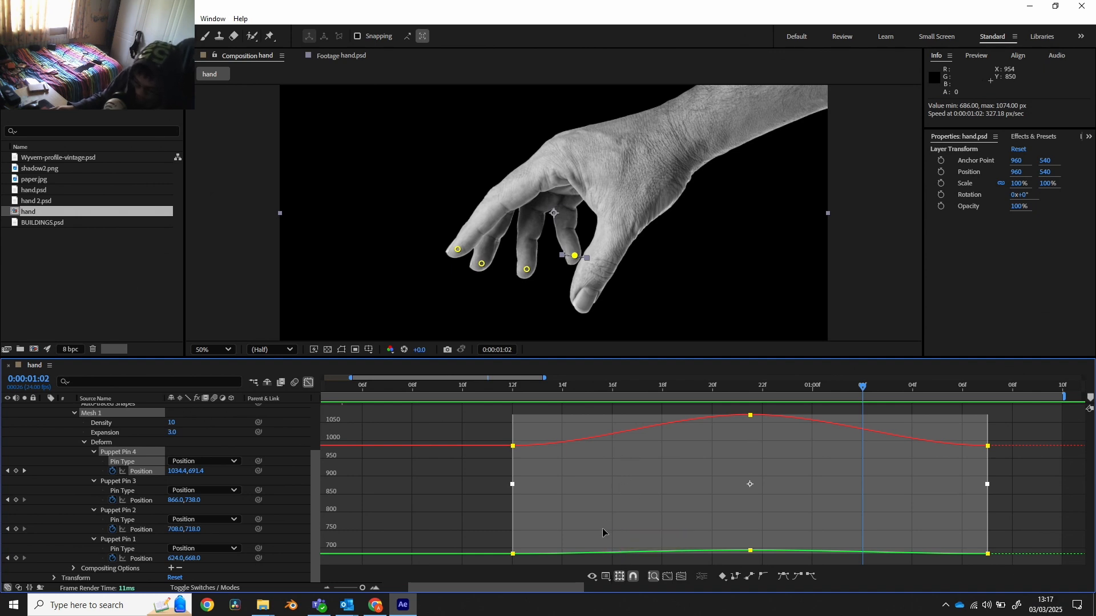
click(606, 577)
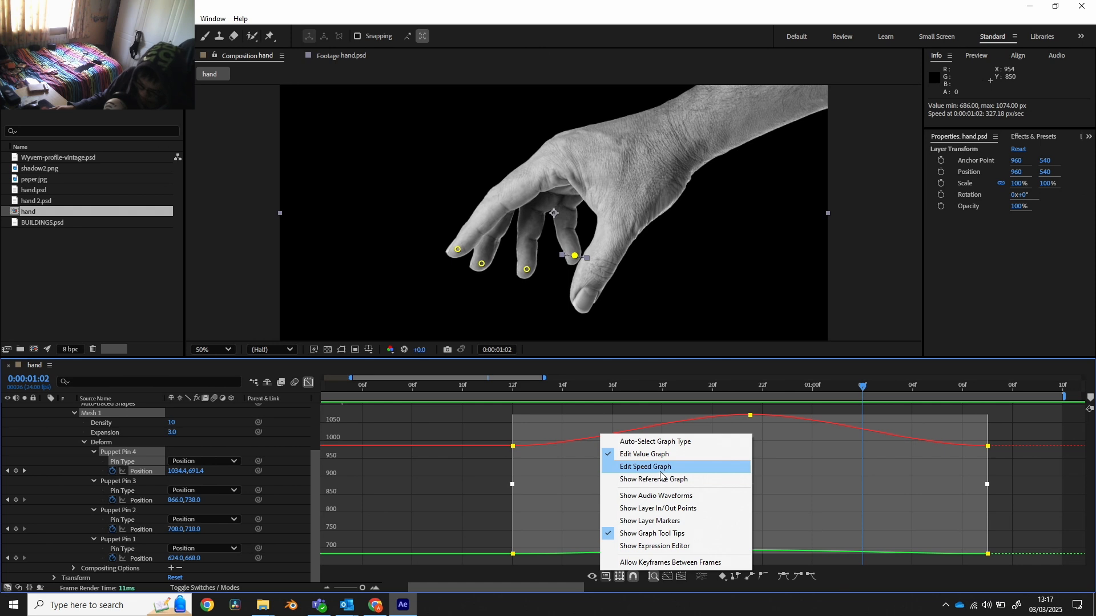
click(641, 523)
click(607, 577)
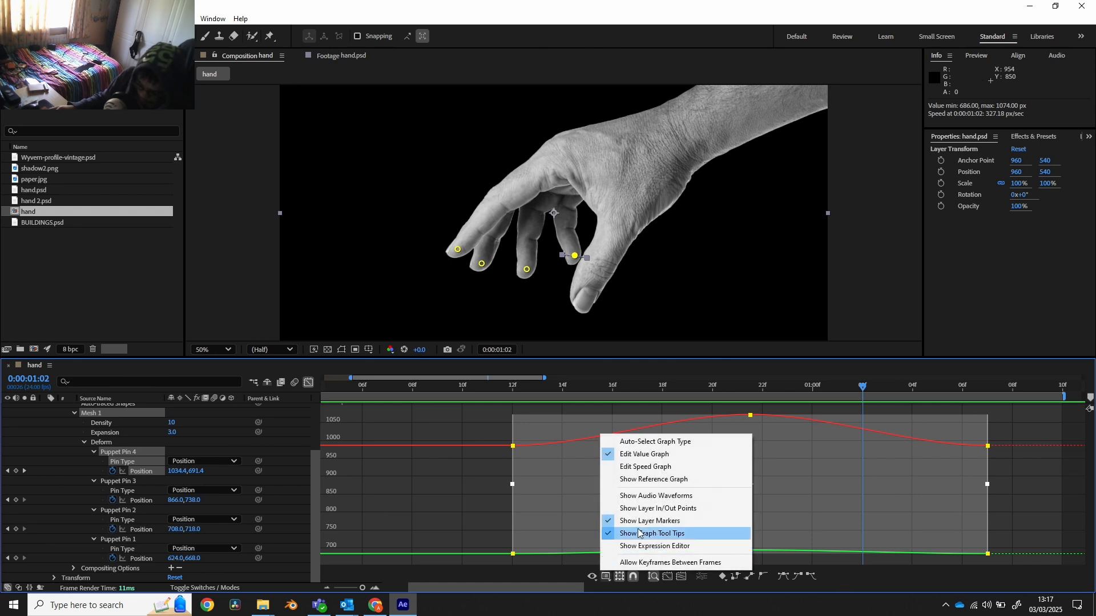
click(639, 522)
click(606, 577)
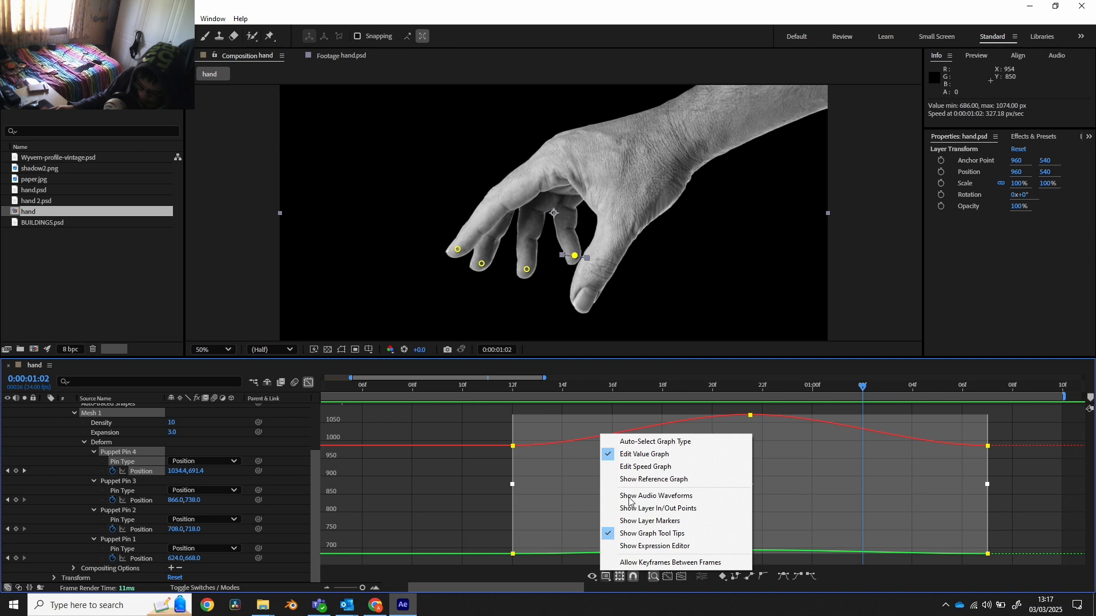
click(646, 466)
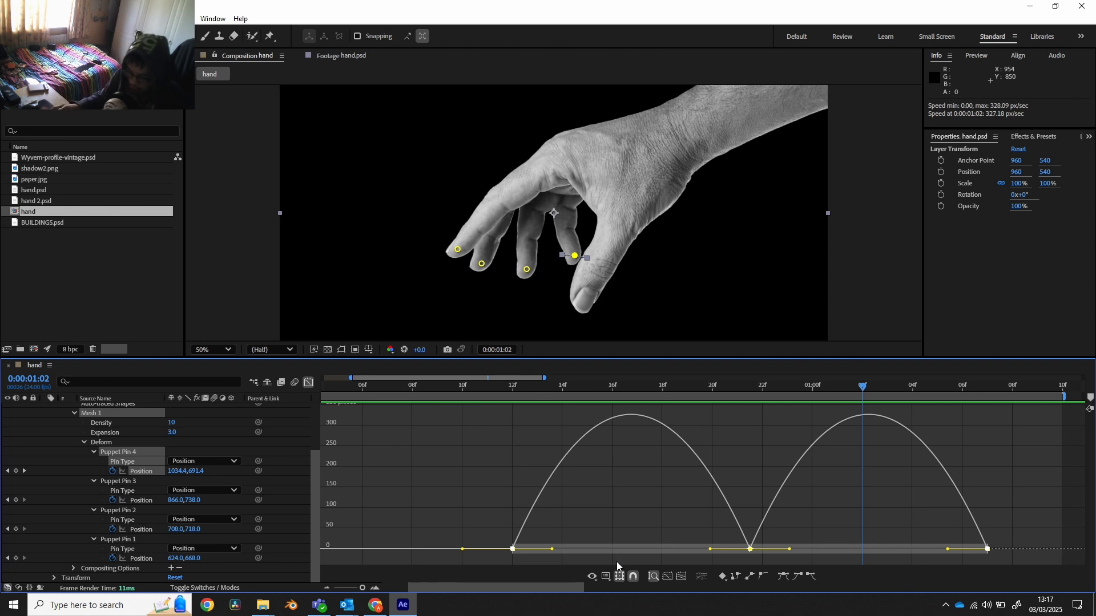
- Switch the Position curves to the value graph for comparison and return to the speed graph
click(606, 576)
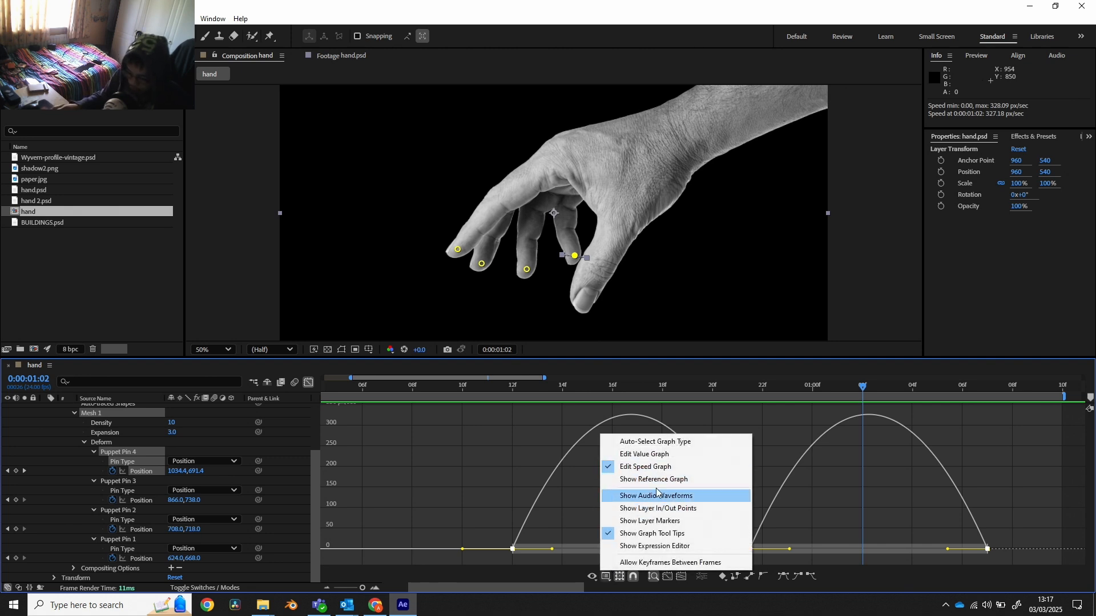
click(643, 455)
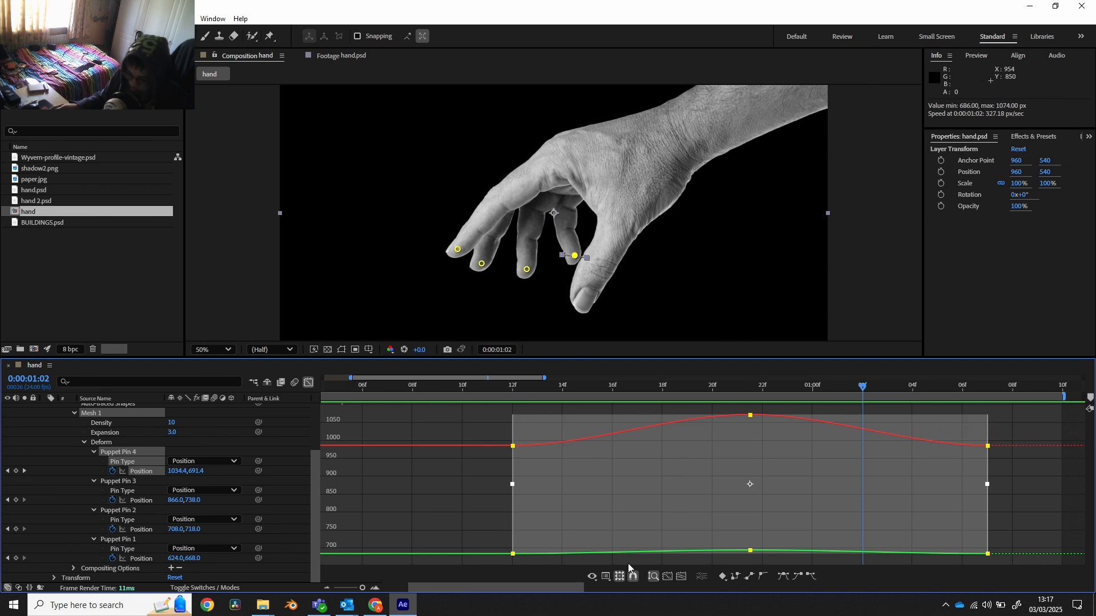
click(606, 576)
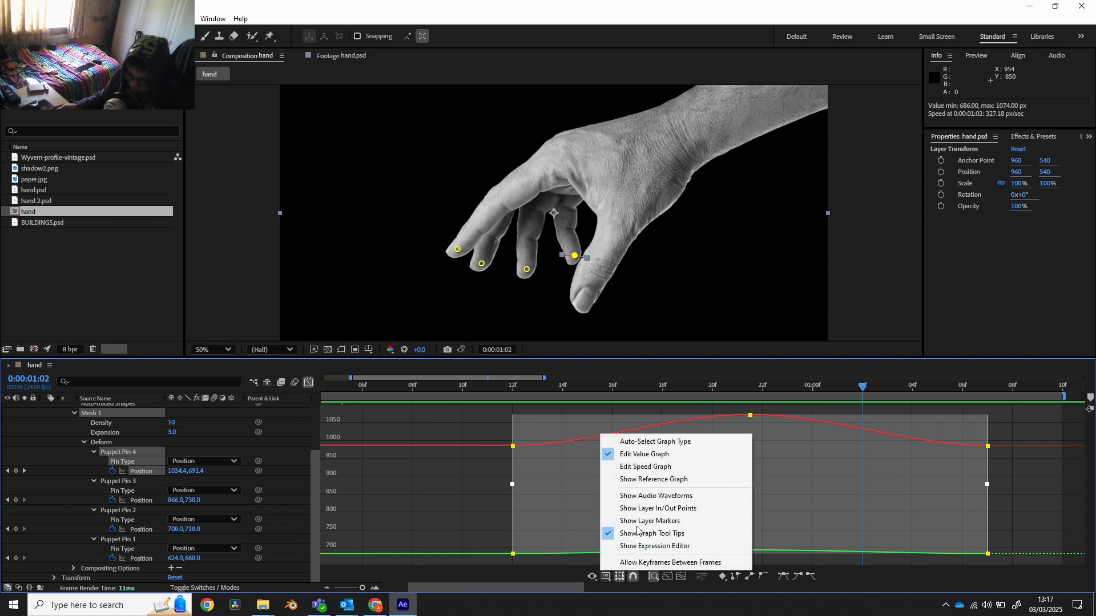
click(663, 469)
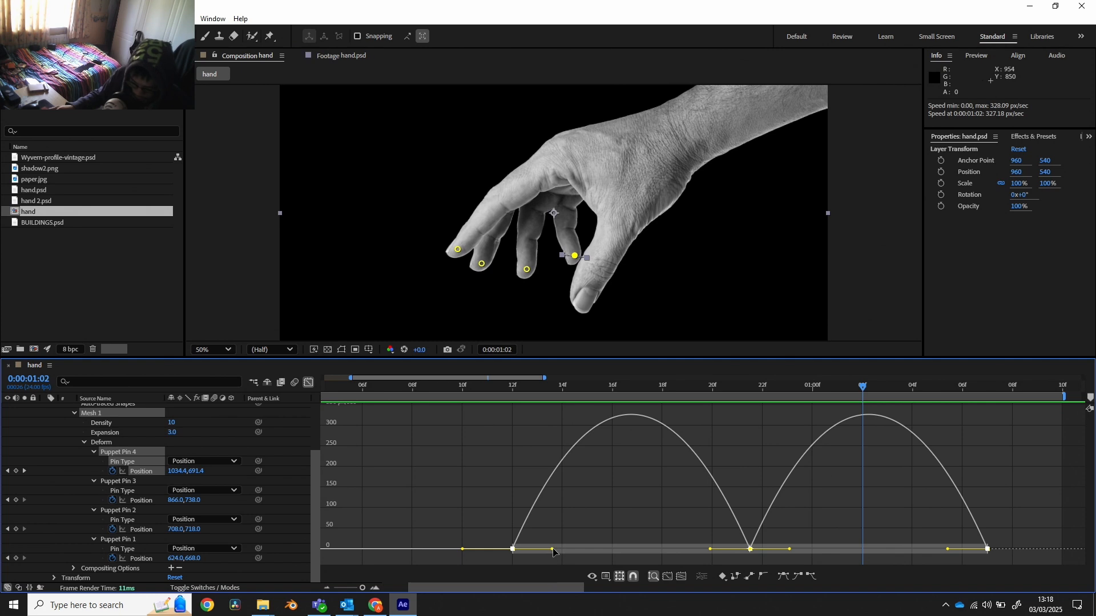
drag(552, 552, 586, 549)
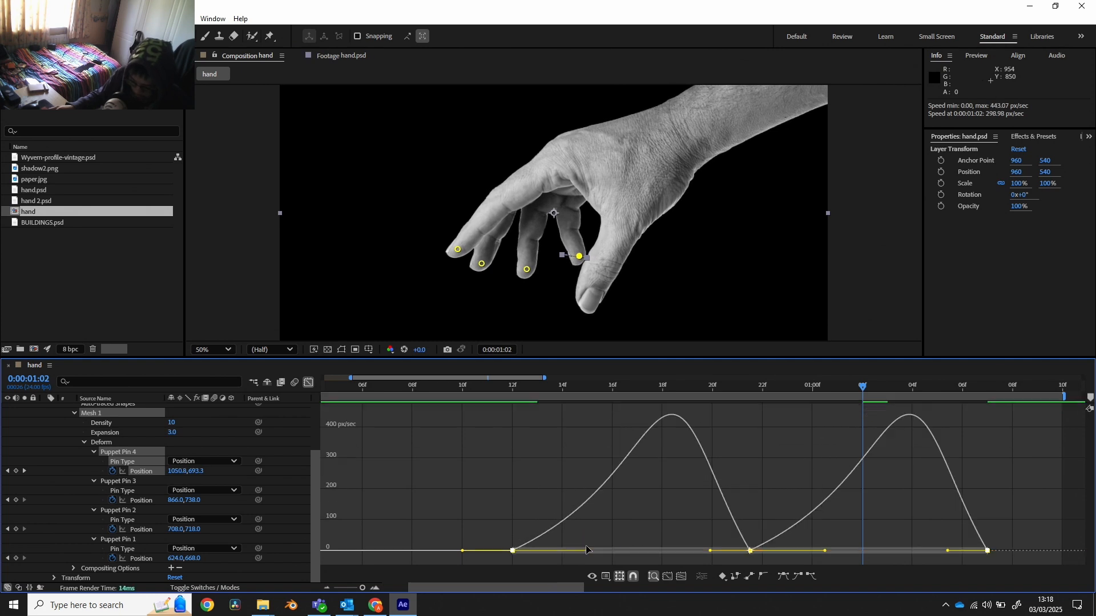
key(ctrl+z)
click(543, 539)
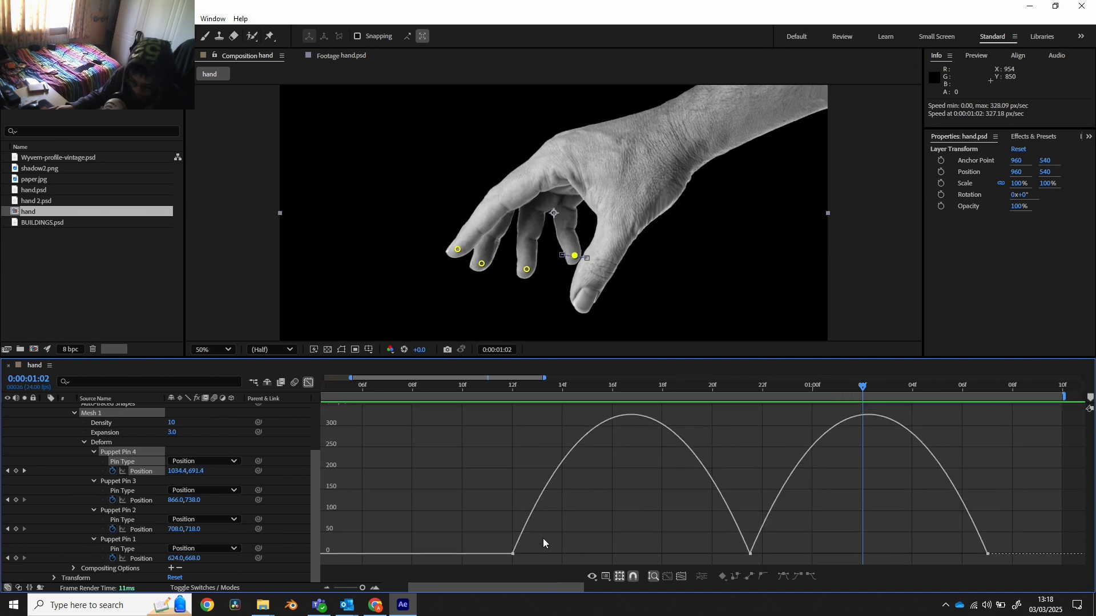
- Lengthen the outgoing easing of the 0:00:00:12 keyframe and the incoming easing of the middle keyframe until they meet midway in a sharp speed peak
click(516, 553)
drag(549, 553, 636, 556)
drag(711, 557, 599, 559)
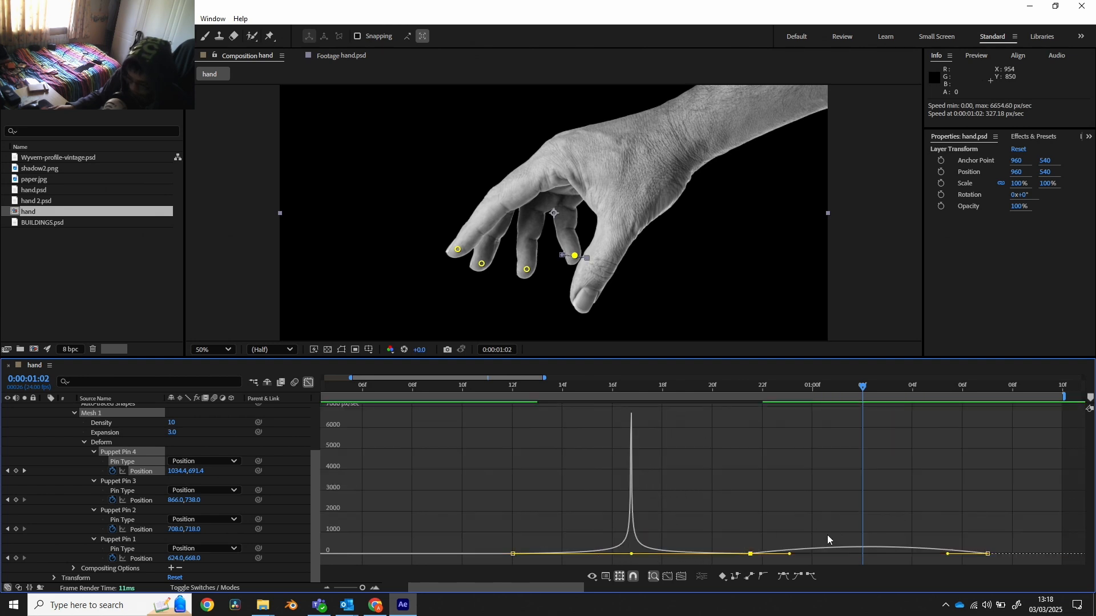
- Stretch the middle keyframe's outgoing easing about halfway to the last keyframe, shorten the last one's incoming easing to almost nothing, and preview
drag(790, 554, 972, 548)
key(ctrl+z)
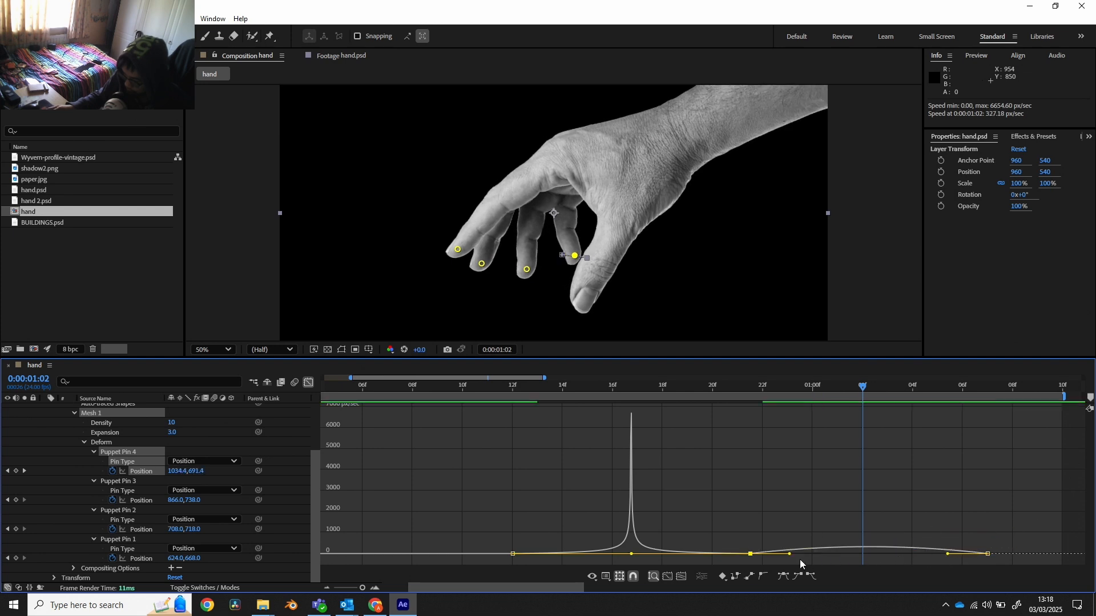
drag(792, 557, 987, 556)
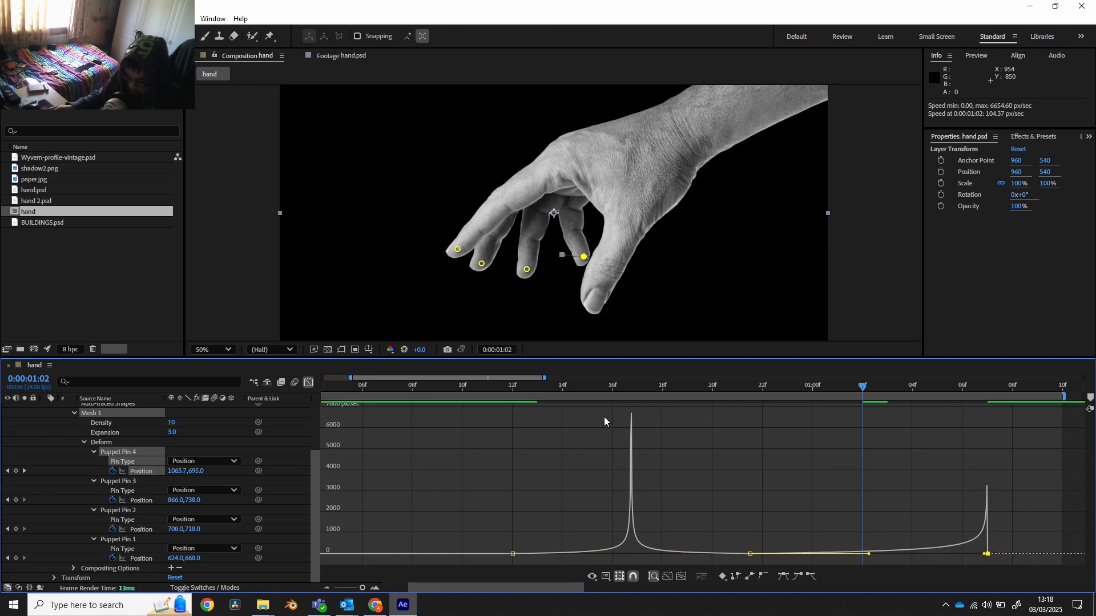
key(space)
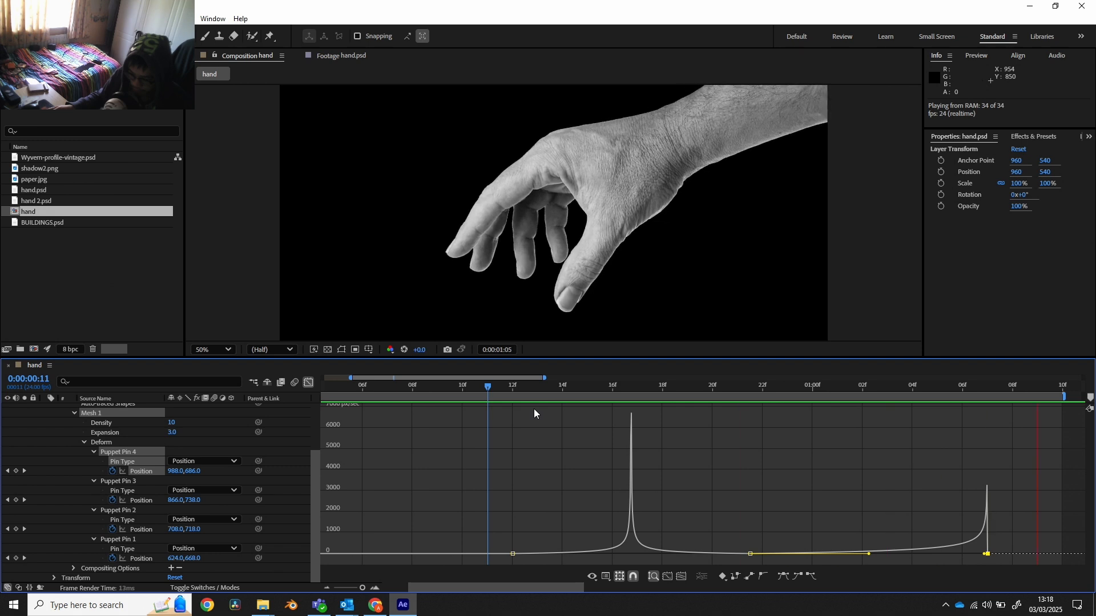
key(space)
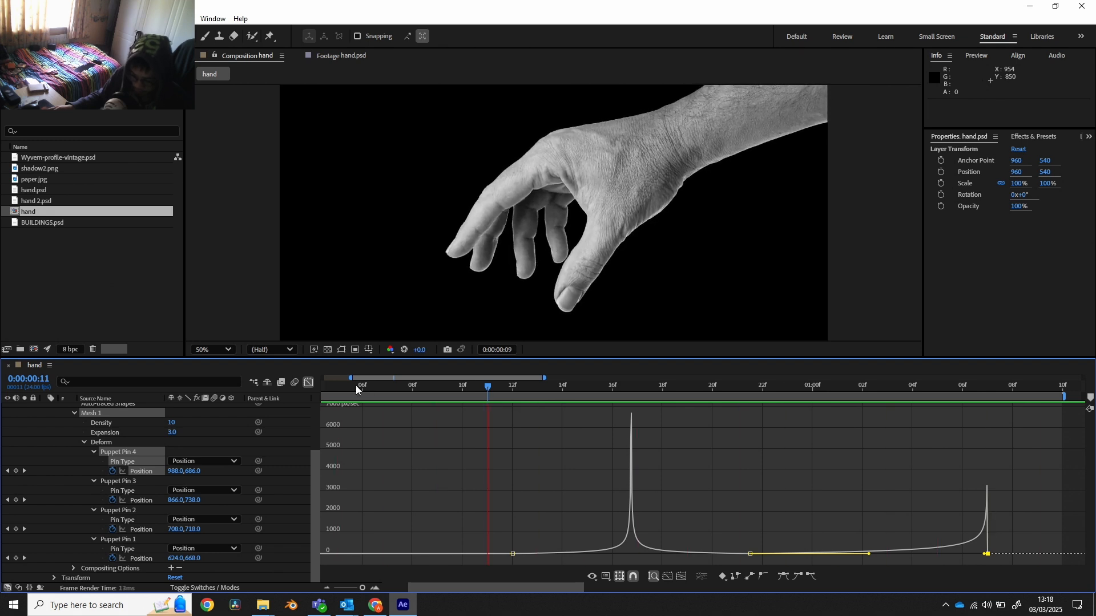
- Return to the keyframe view, move Puppet Pin 4's last Position keyframe to 0:00:01:10, and preview the animation
click(309, 382)
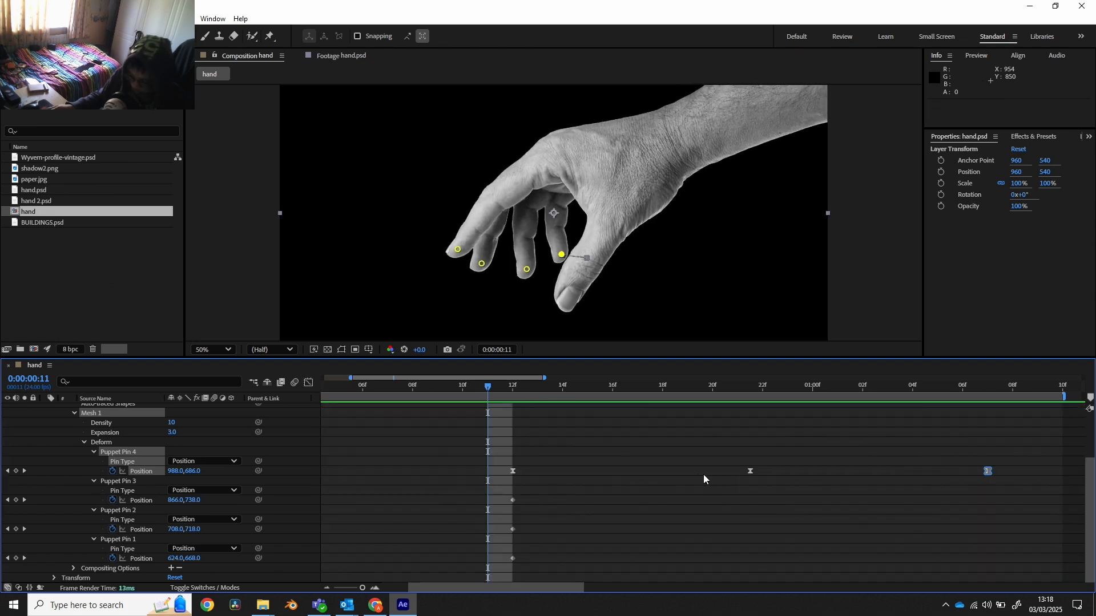
scroll(677, 475, down, 4)
mouse_move(647, 464)
mouse_down()
mouse_move(624, 478)
mouse_move(654, 474)
mouse_up()
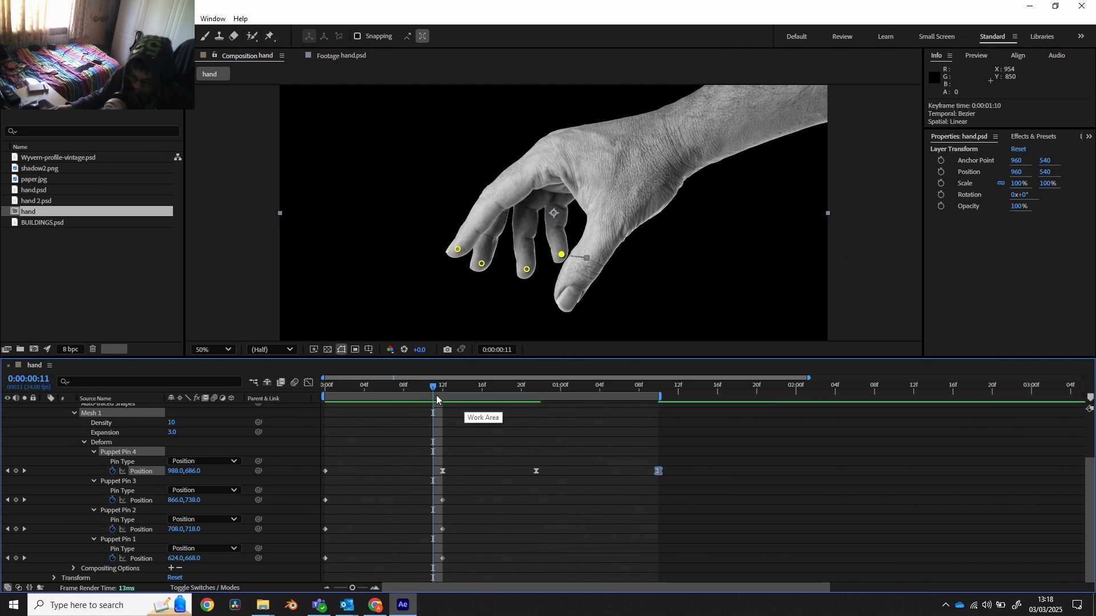
key(space)
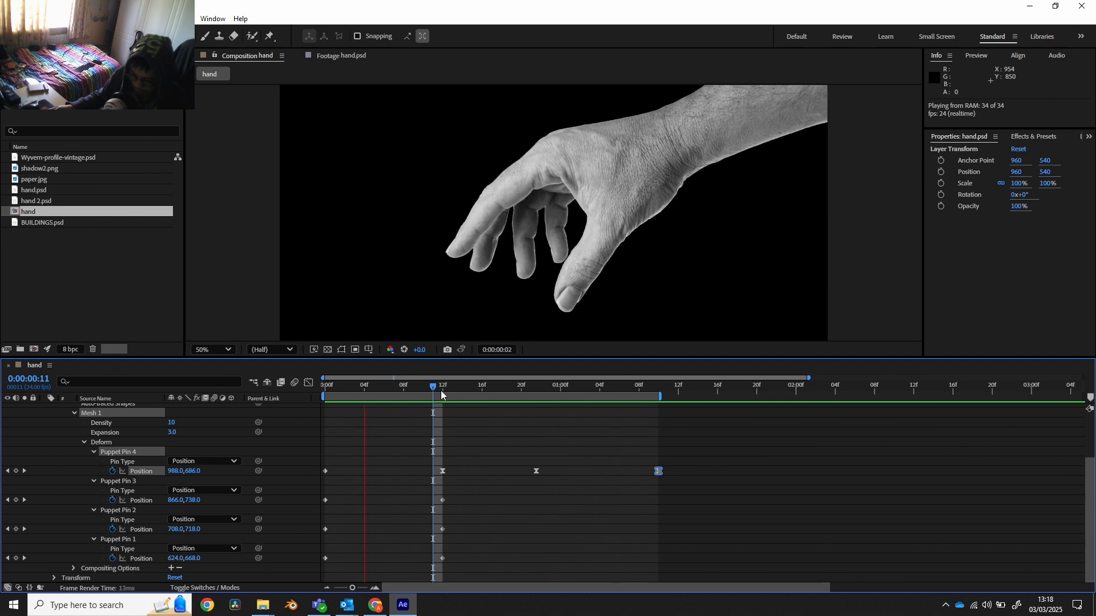
key(space)
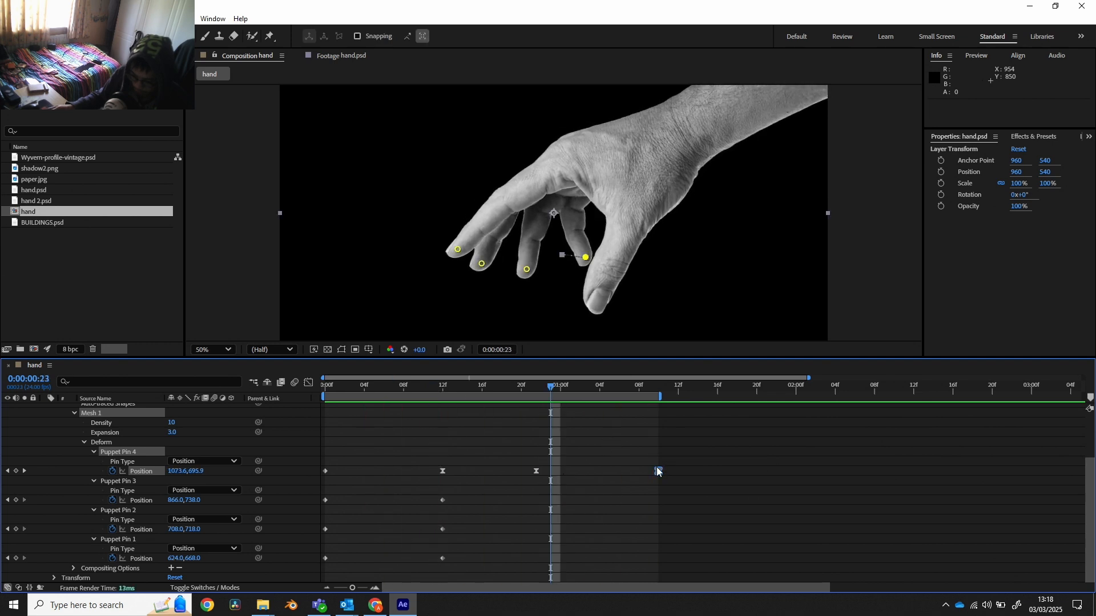
- Try to shift Puppet Pin 4's last three Position keyframes earlier as a group, and undo the change
drag(698, 450, 429, 495)
key(ctrl+z)
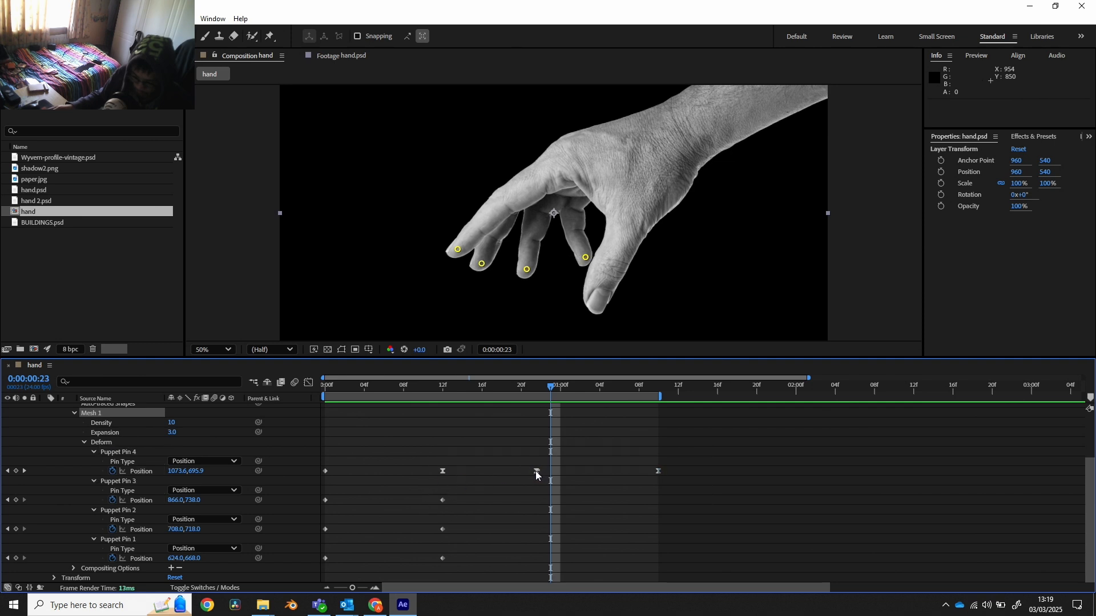
click(689, 457)
drag(689, 455, 406, 509)
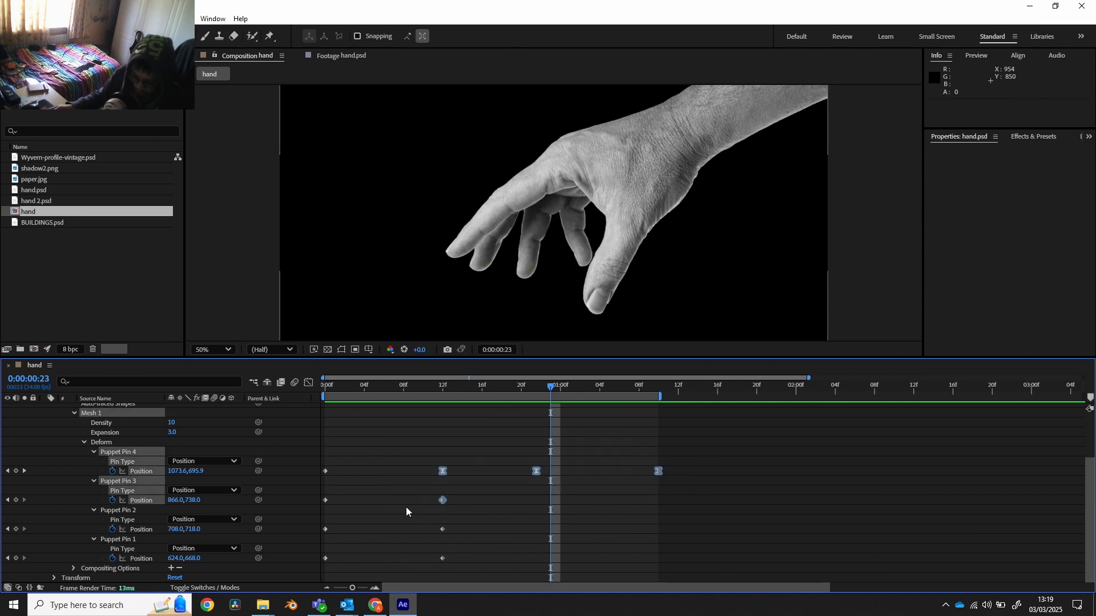
drag(419, 449, 754, 484)
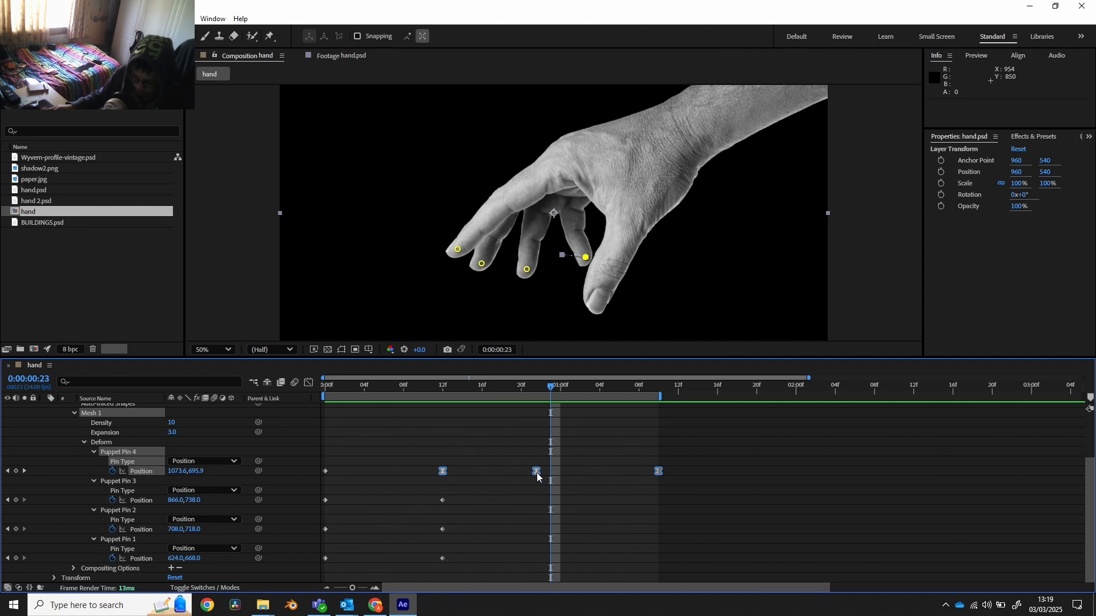
drag(536, 472, 534, 472)
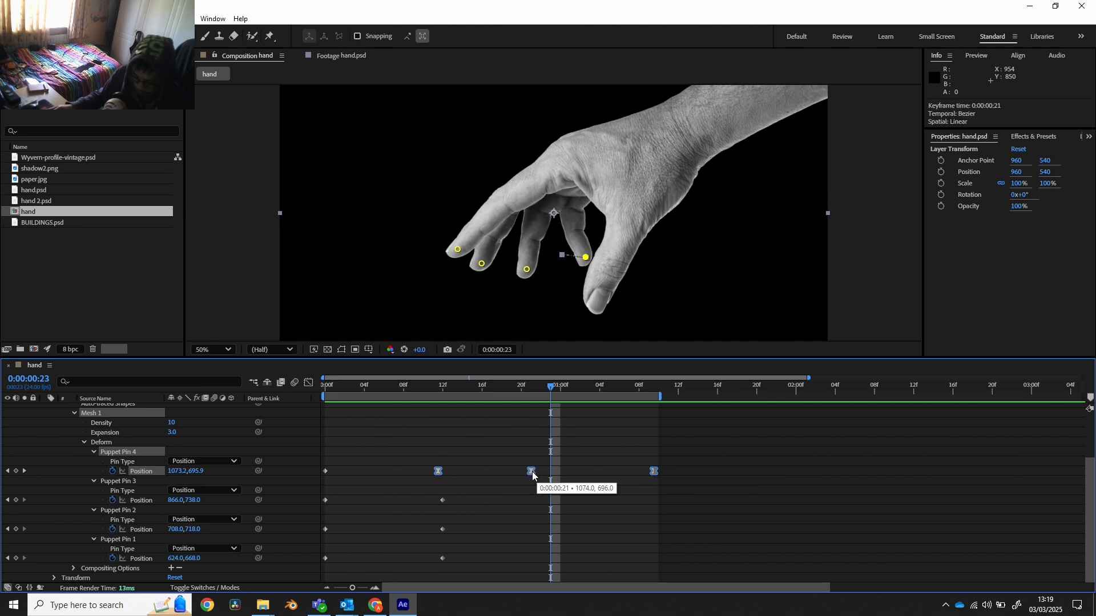
alt+click(532, 471)
key(ctrl+z)
alt+click(534, 471)
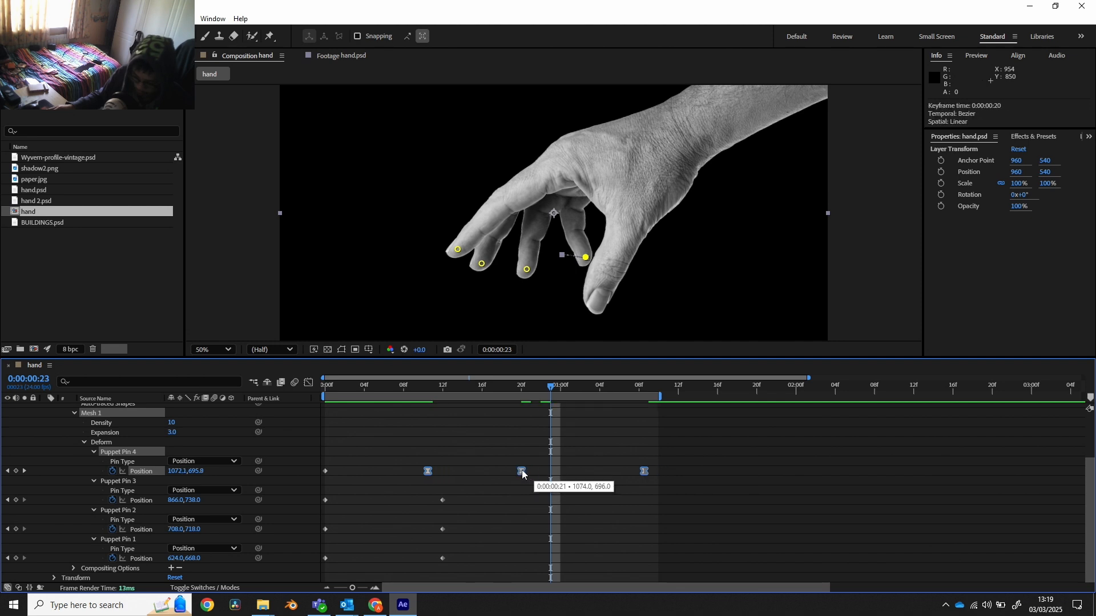
- Move Puppet Pin 4's last Position keyframe to 0:00:01:05 and its middle one to 0:00:00:18, and preview the animation
click(671, 470)
click(658, 471)
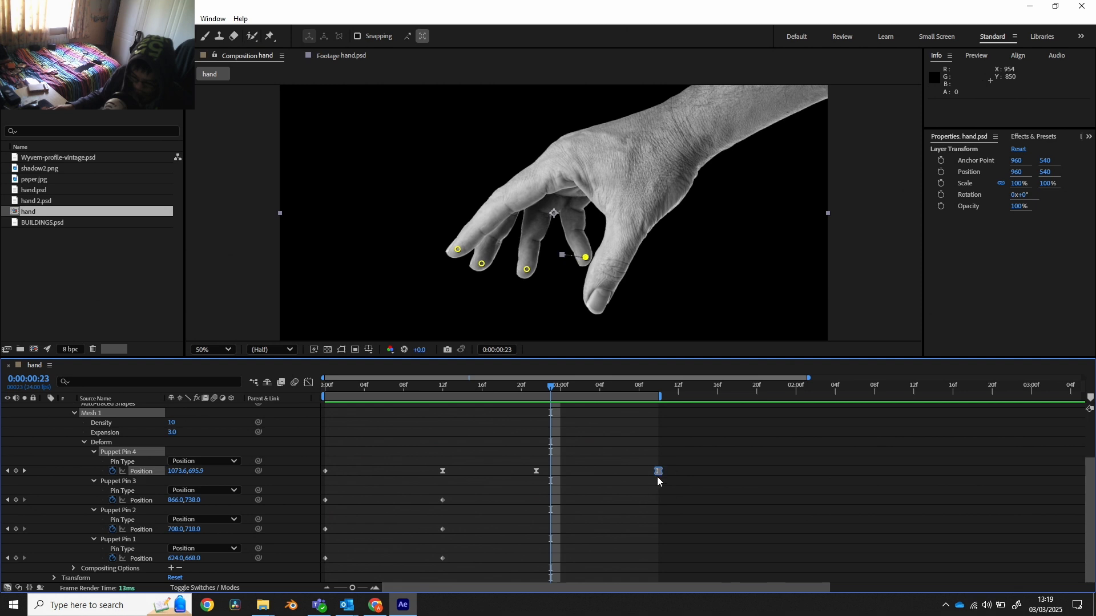
drag(658, 474, 610, 481)
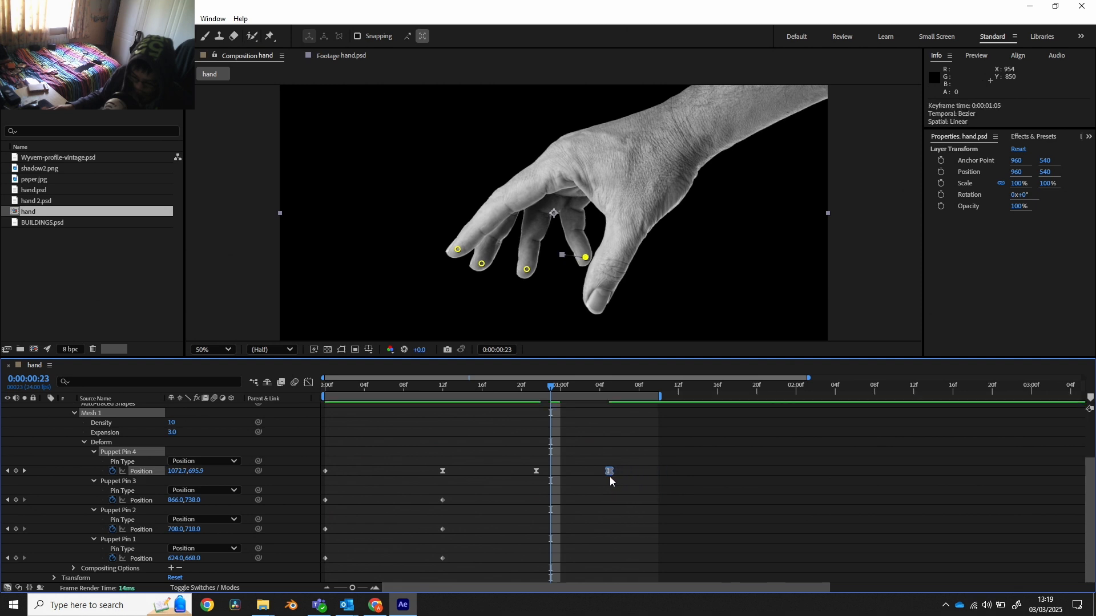
click(536, 473)
drag(531, 477, 502, 476)
key(space)
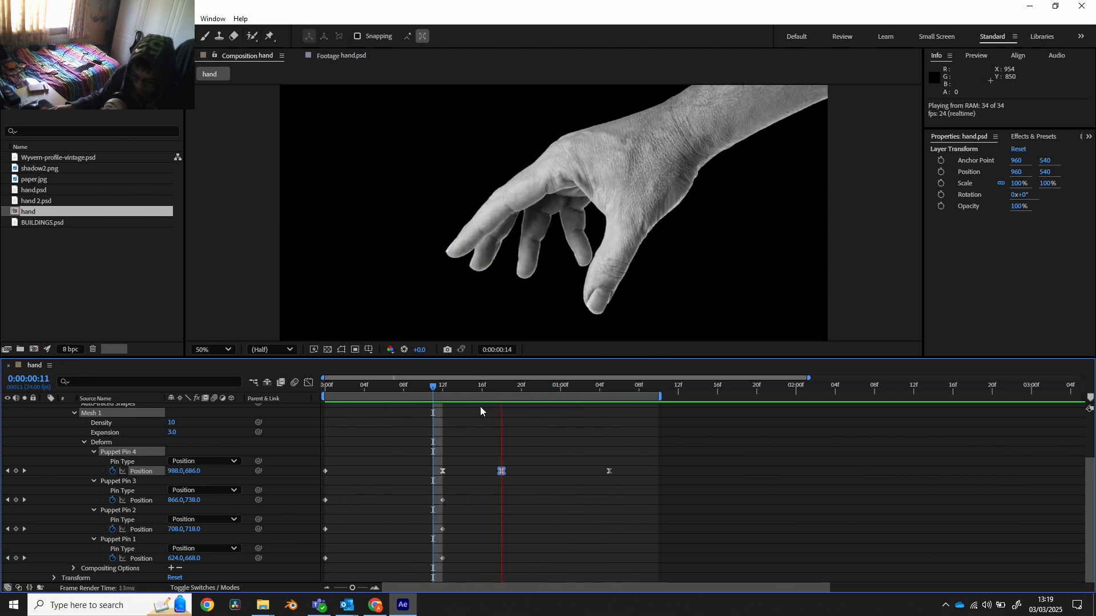
key(space)
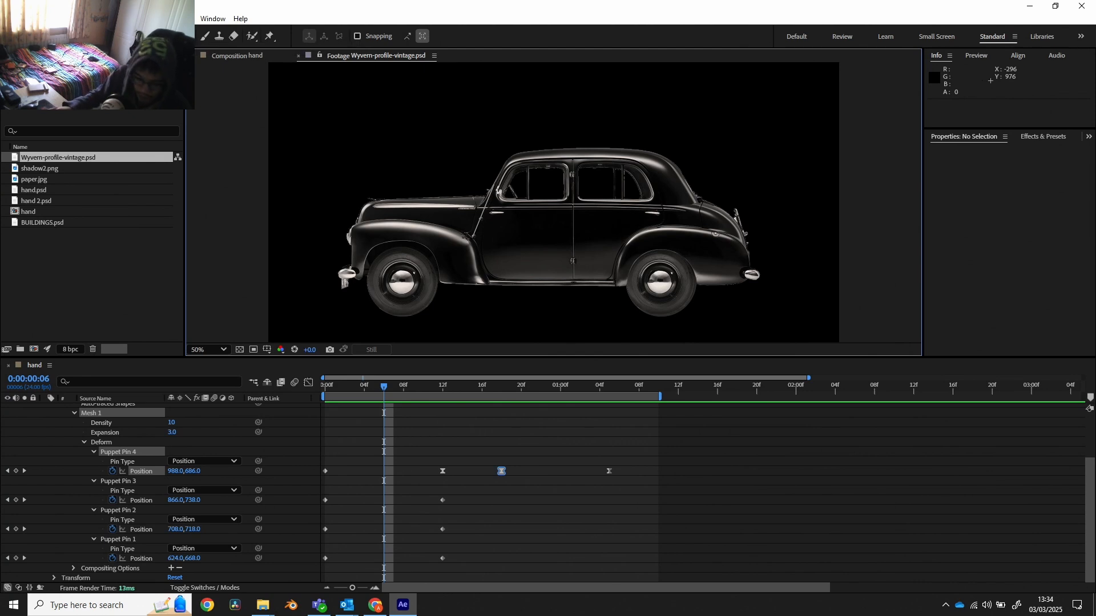
- Create a 1920x1080, 24 fps composition named Car
click(61, 19)
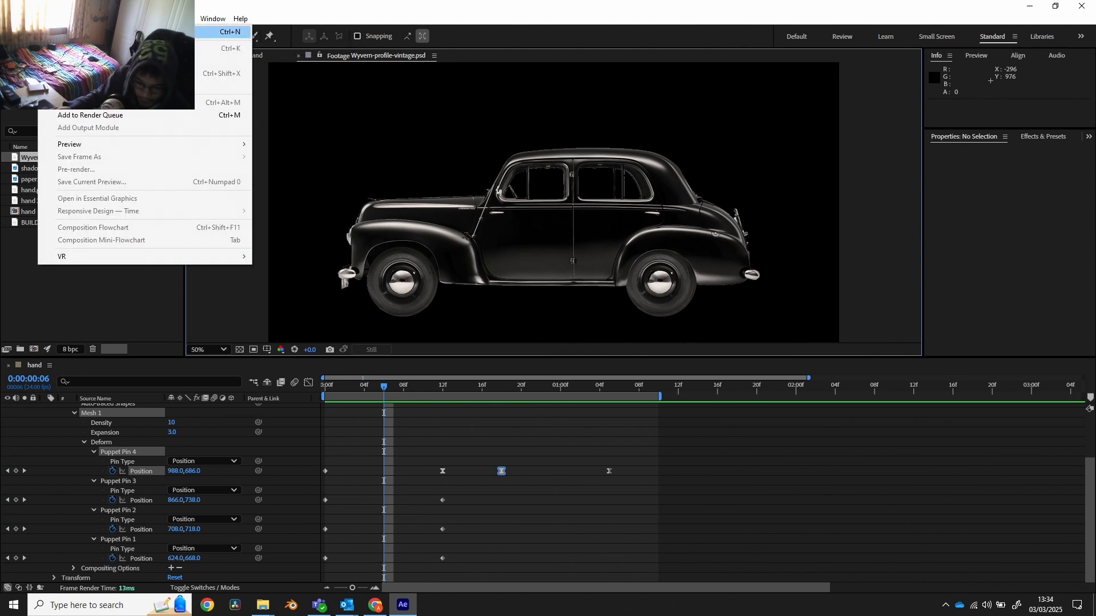
click(225, 32)
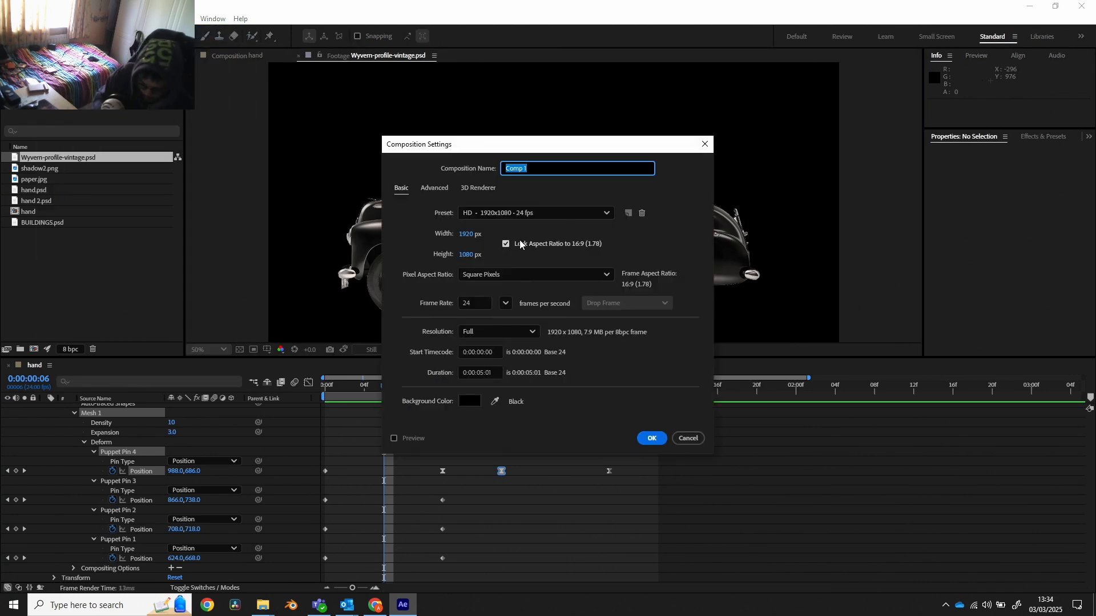
text(Car)
key(Return)
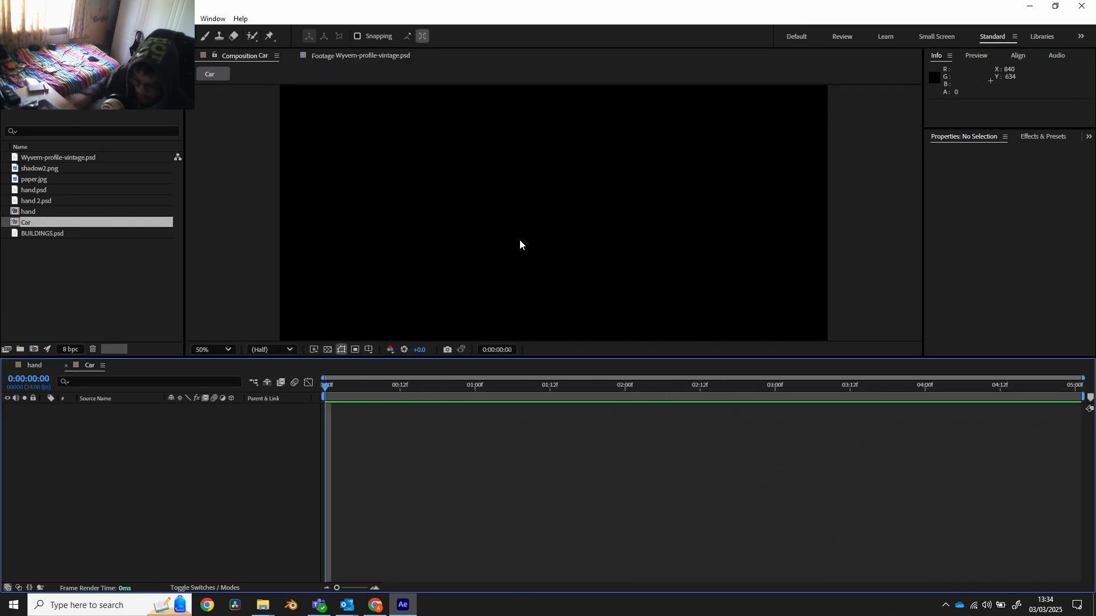
- Try placing the Wyvern-profile-vintage.psd footage in the Car composition and expanding its layer, then undo the placement
click(73, 157)
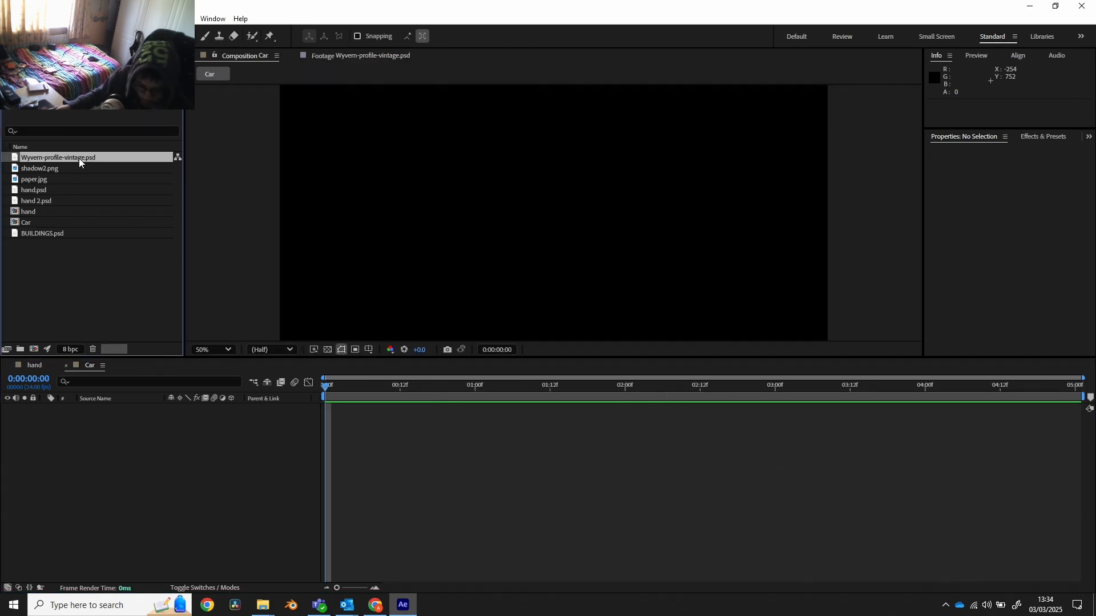
drag(79, 159, 149, 442)
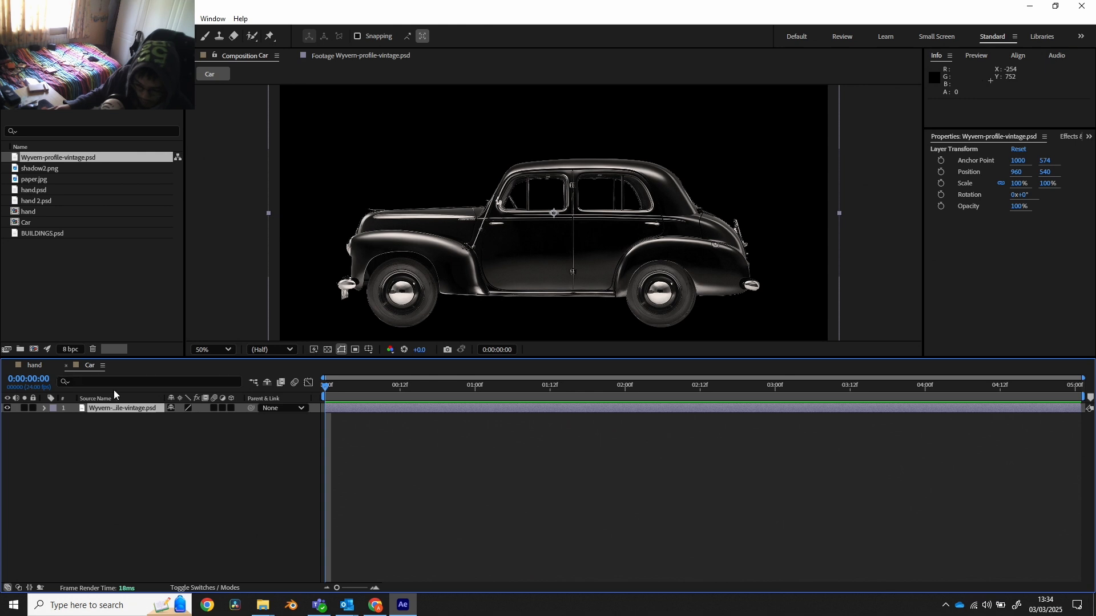
click(40, 409)
click(47, 409)
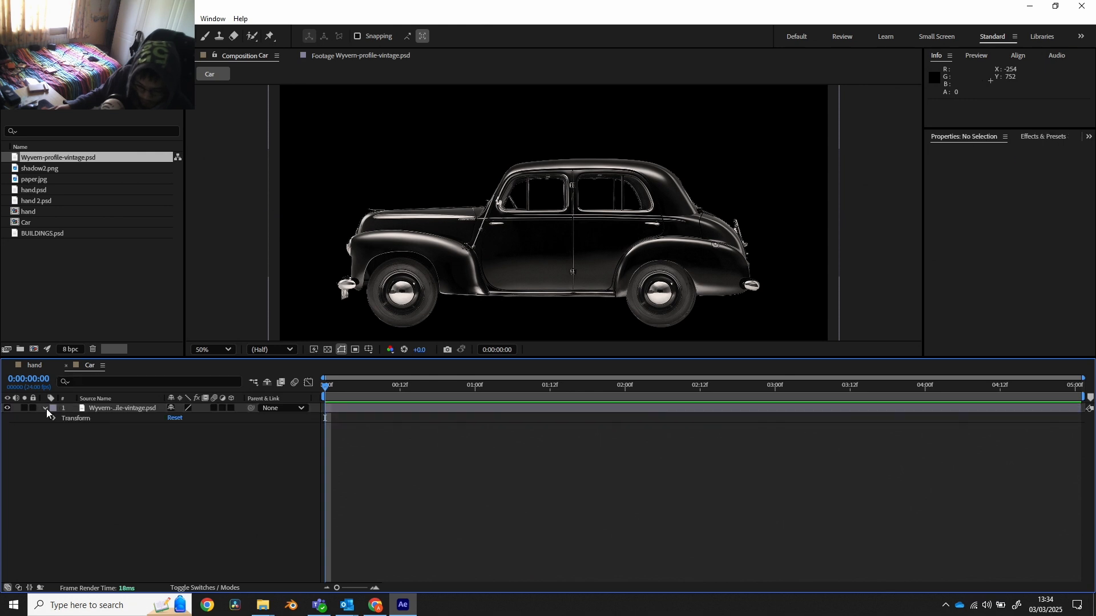
key(ctrl+z)
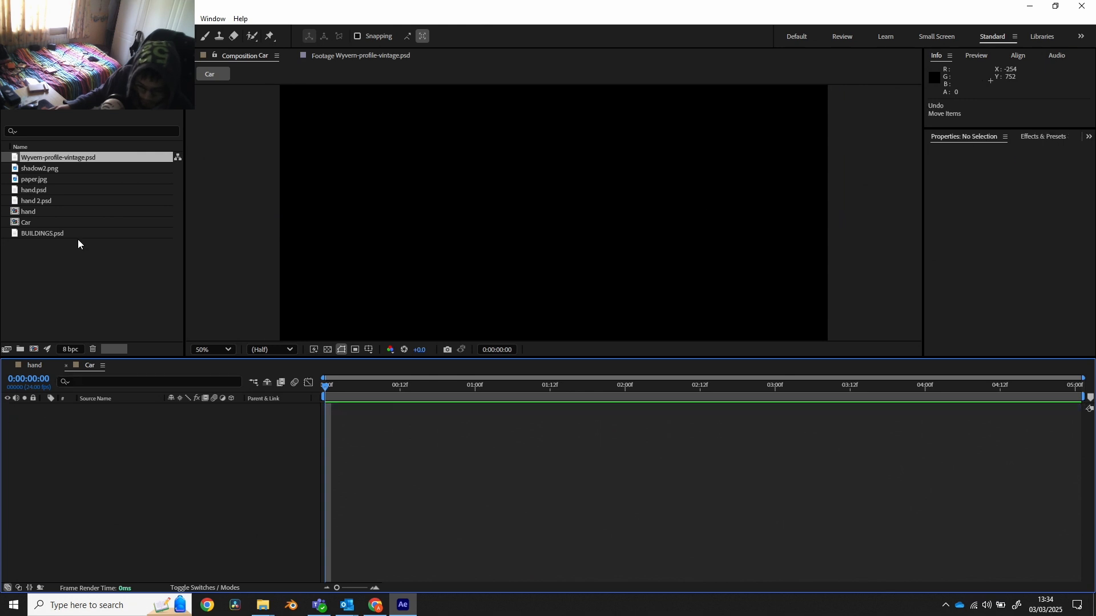
click(70, 156)
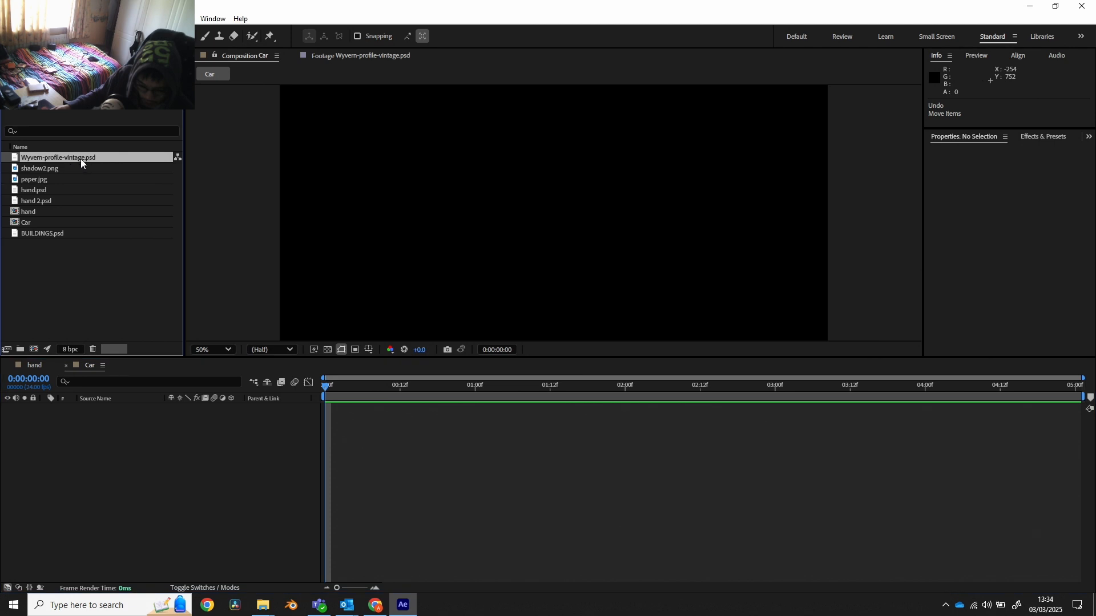
right_click(80, 159)
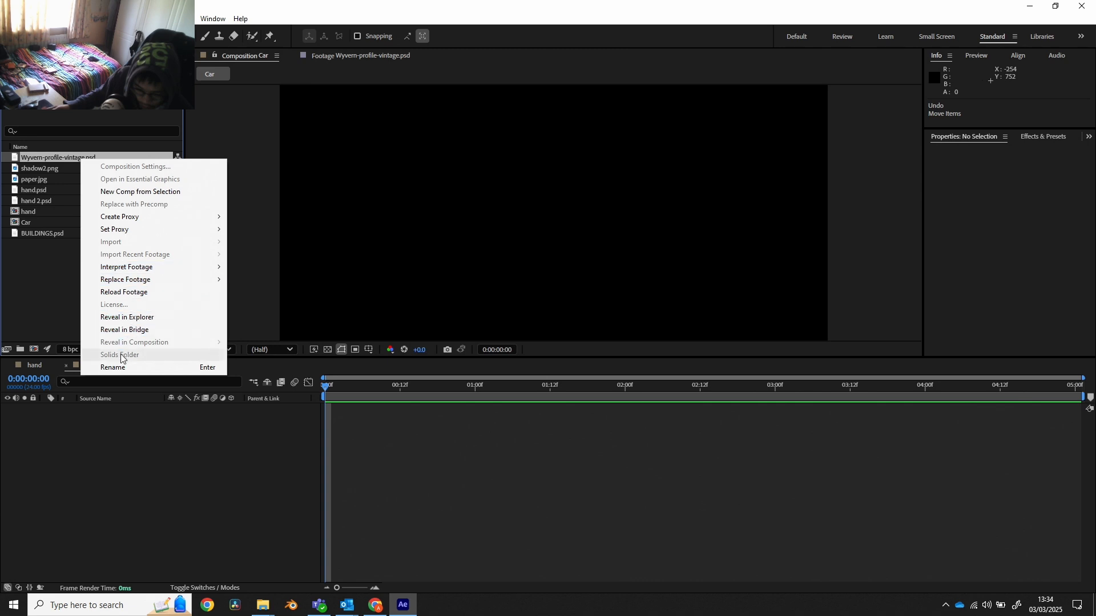
click(52, 242)
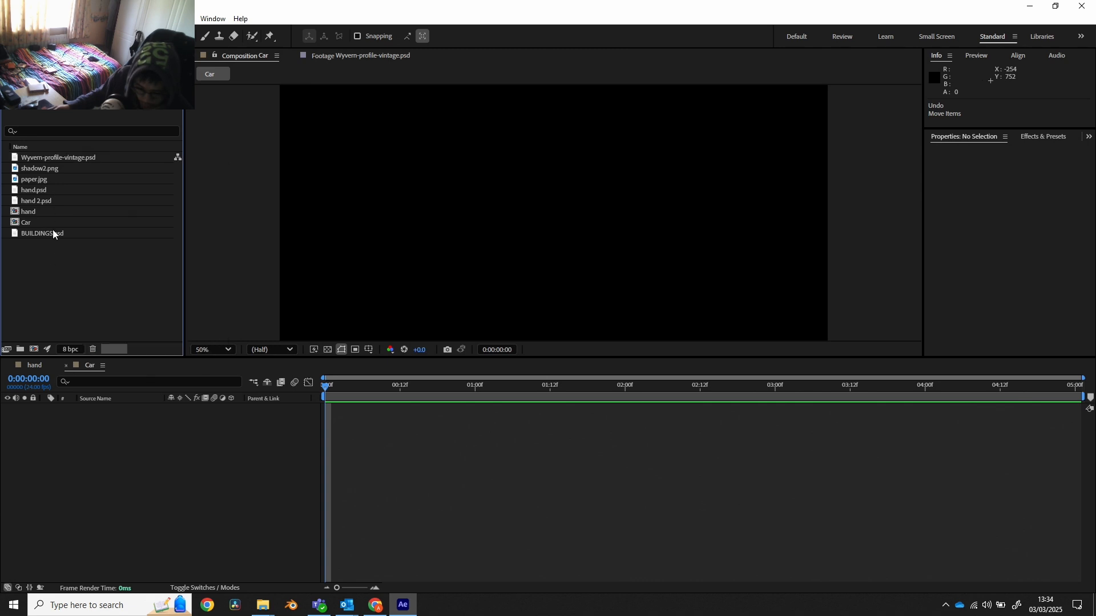
click(54, 159)
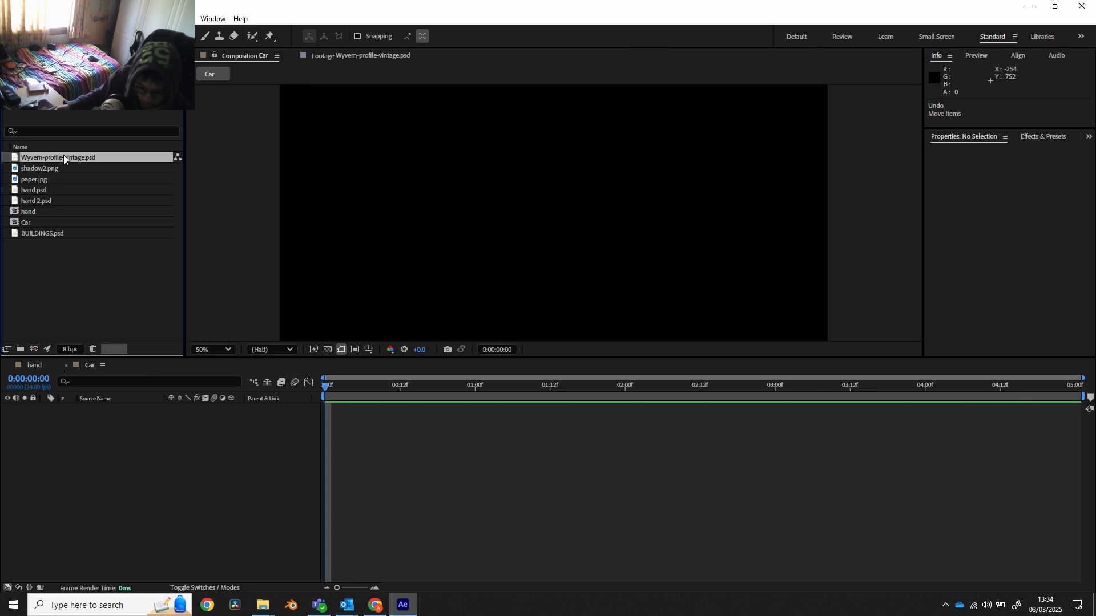
drag(65, 157, 111, 454)
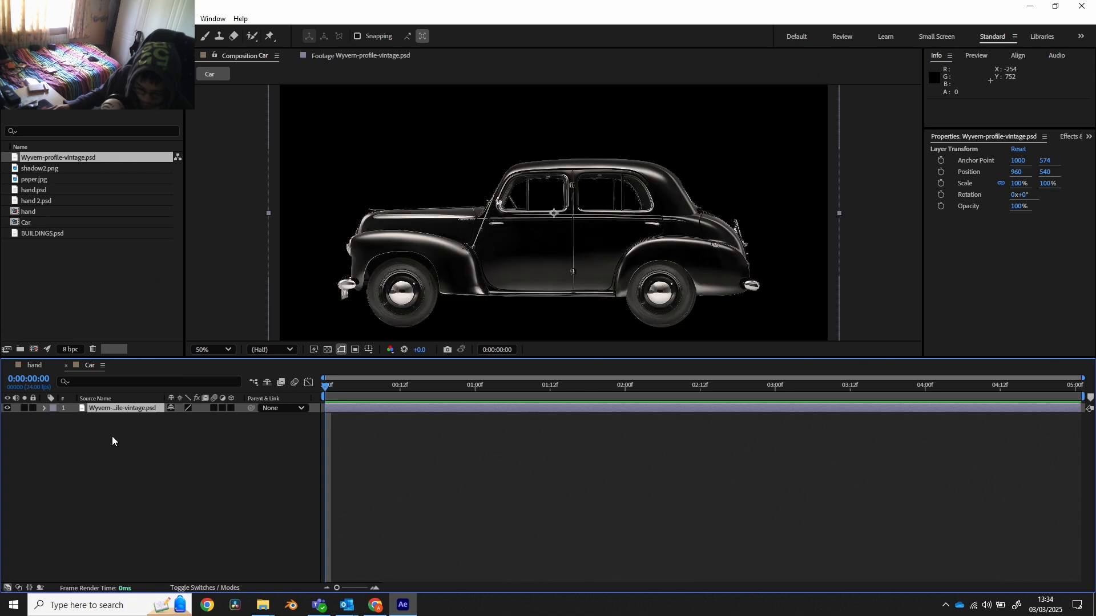
key(ctrl+z)
- View the Wyvern-profile-vintage.psd footage and delete it from the project
double_click(89, 157)
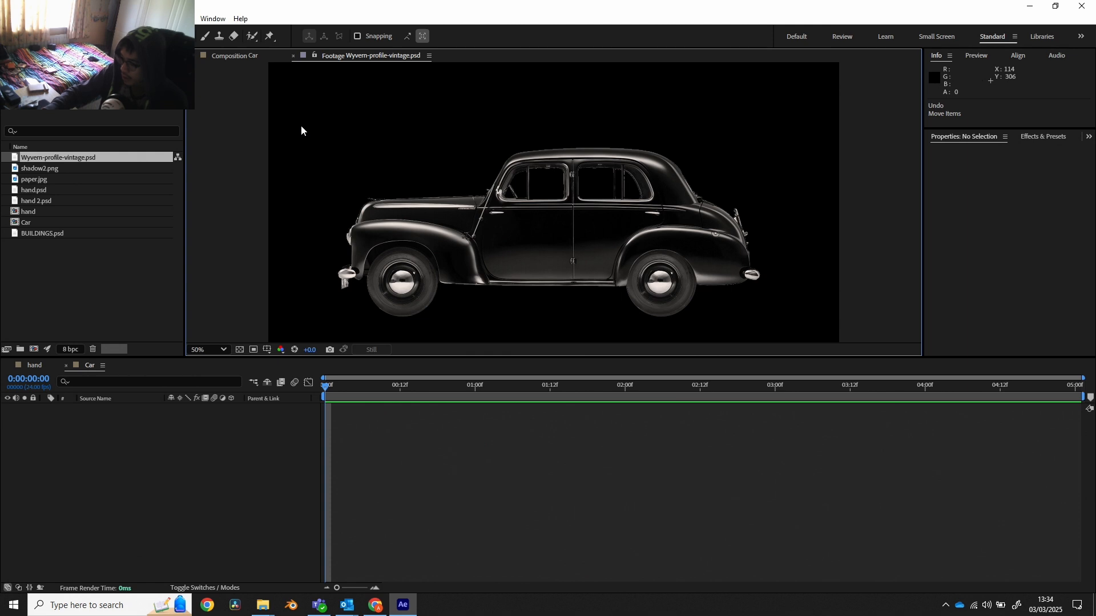
click(160, 317)
click(99, 157)
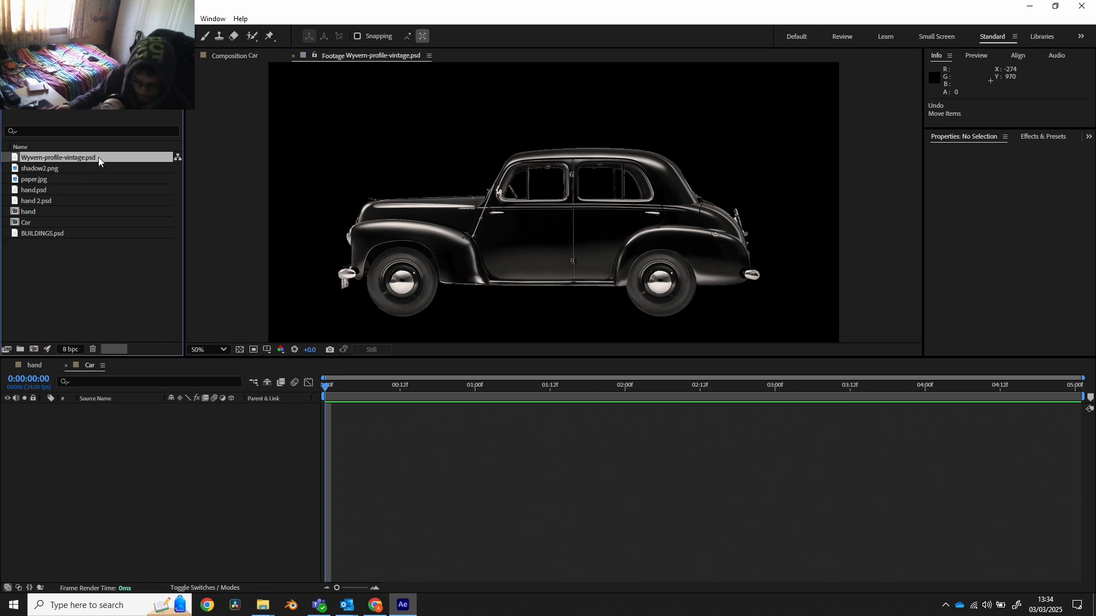
key(Delete)
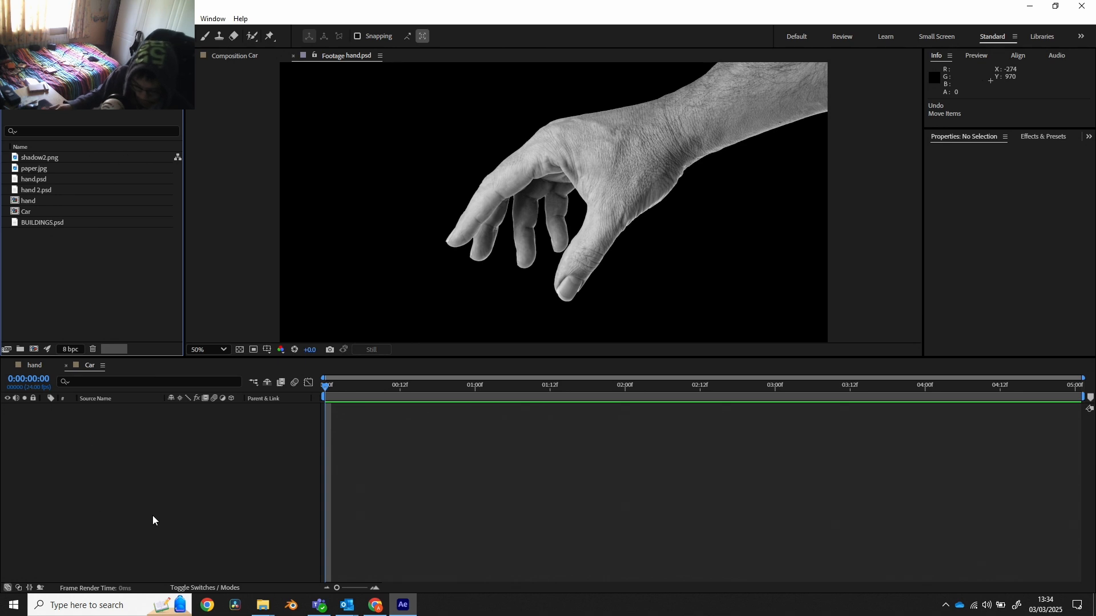
- Import Wyvern-profile-vintage.psd from the assets folder into the Car timeline as a Composition with Editable Layer Styles
mouse_move(263, 604)
click(296, 574)
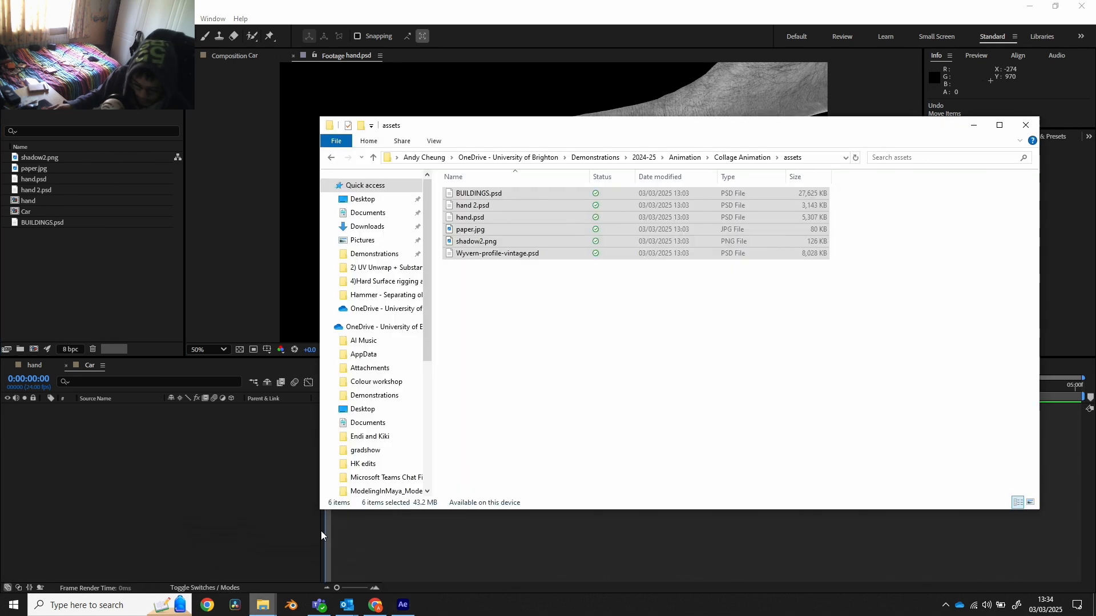
click(498, 374)
drag(489, 254, 94, 471)
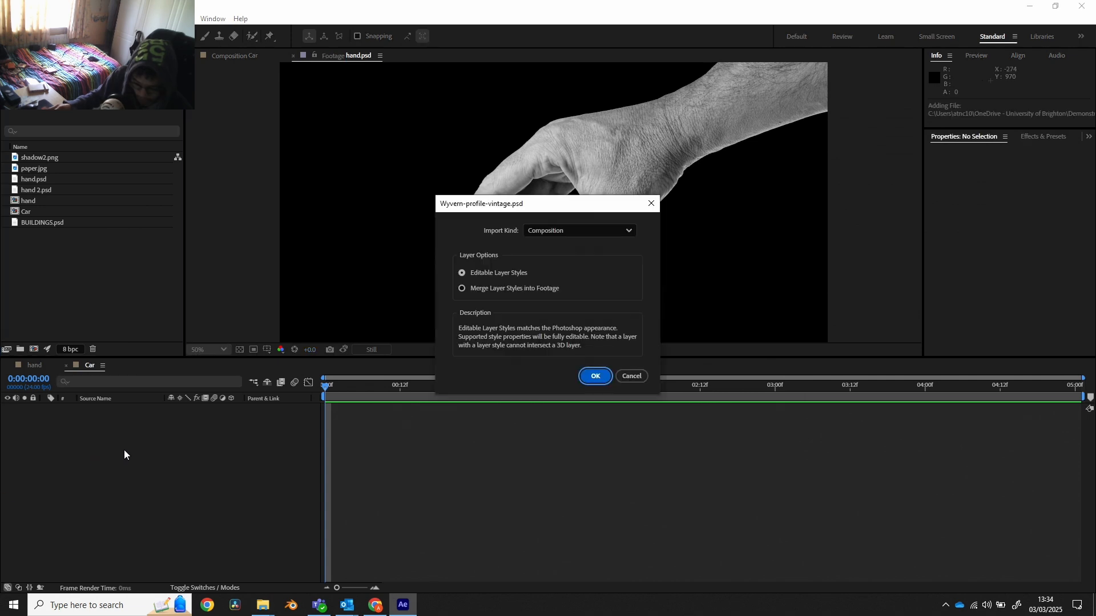
click(590, 230)
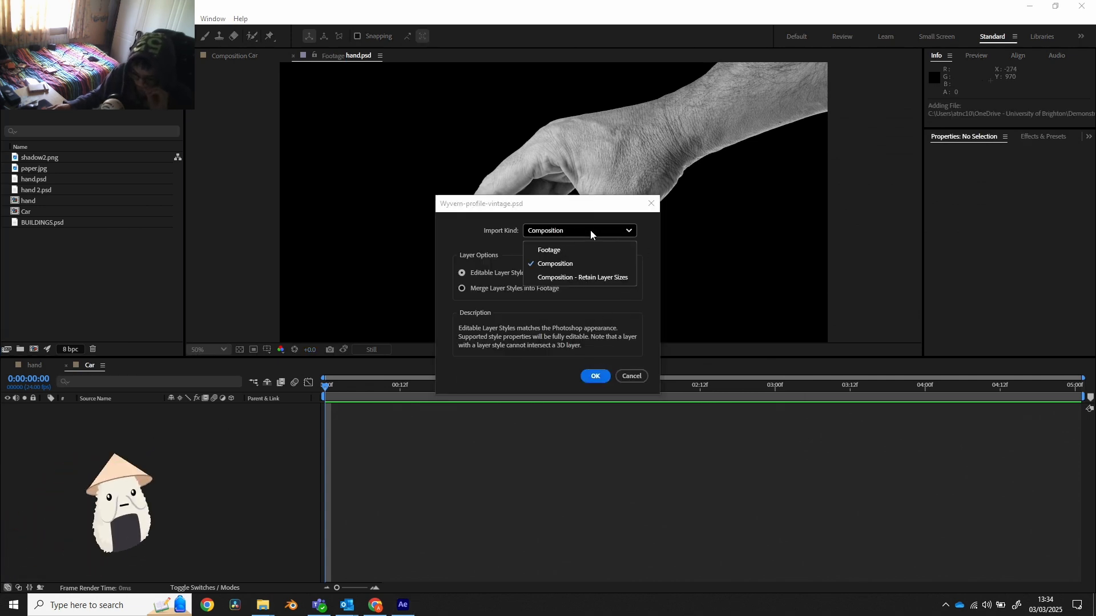
click(590, 232)
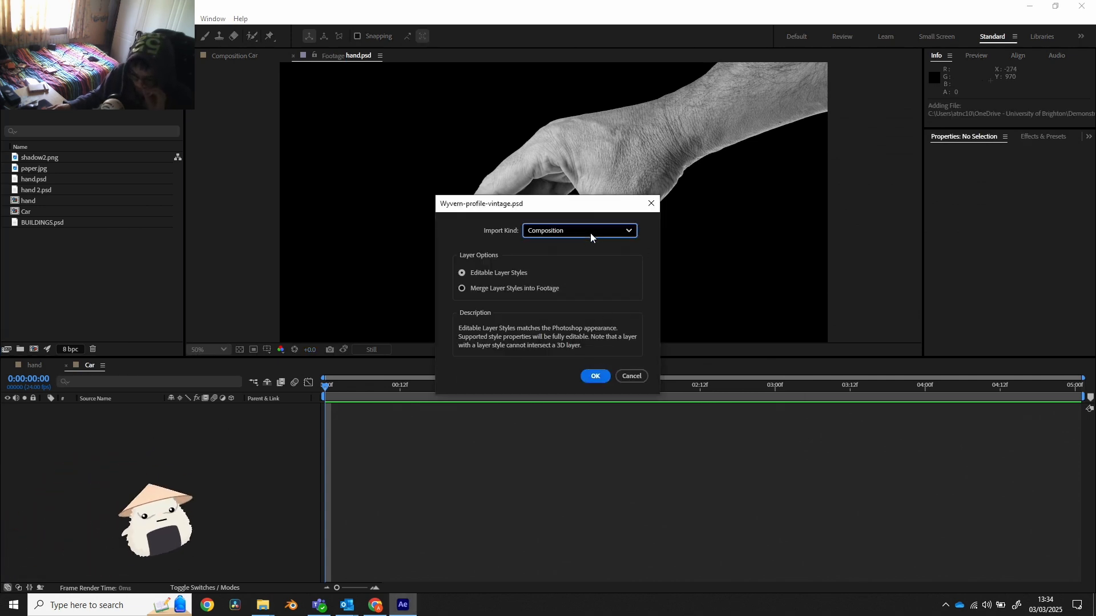
click(595, 375)
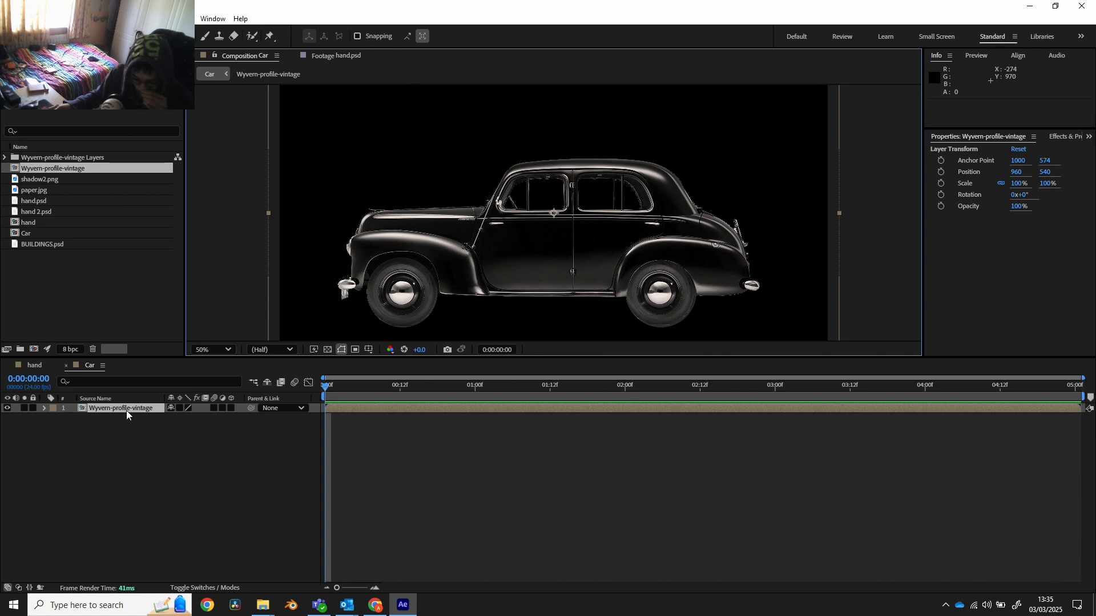
- Copy the car, back, front and body layers from the nested Wyvern-profile-vintage composition into the Car composition
click(111, 409)
double_click(110, 409)
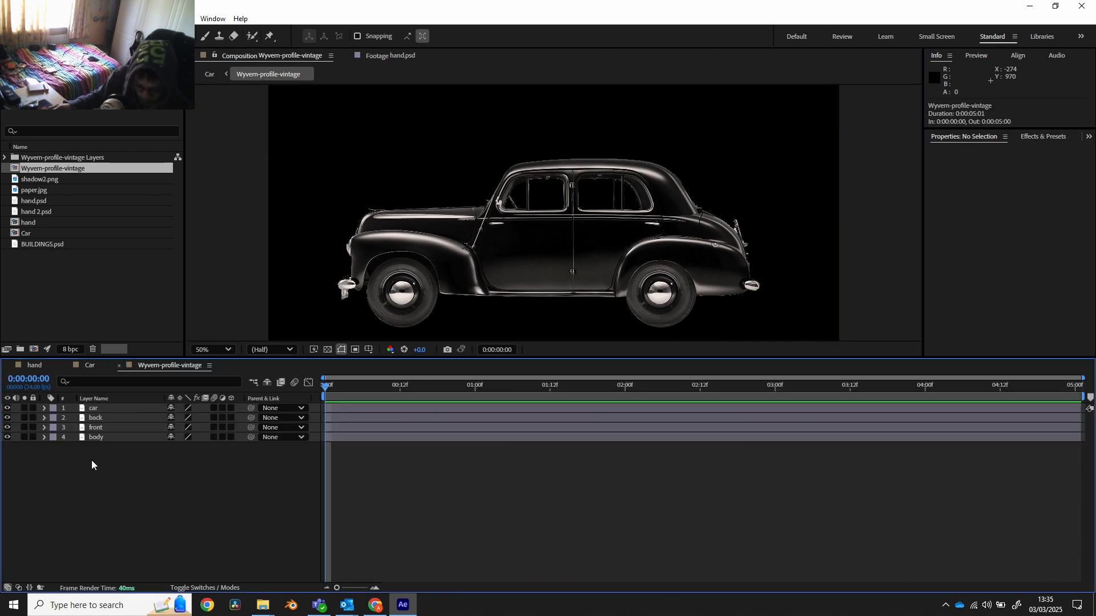
drag(91, 460, 101, 407)
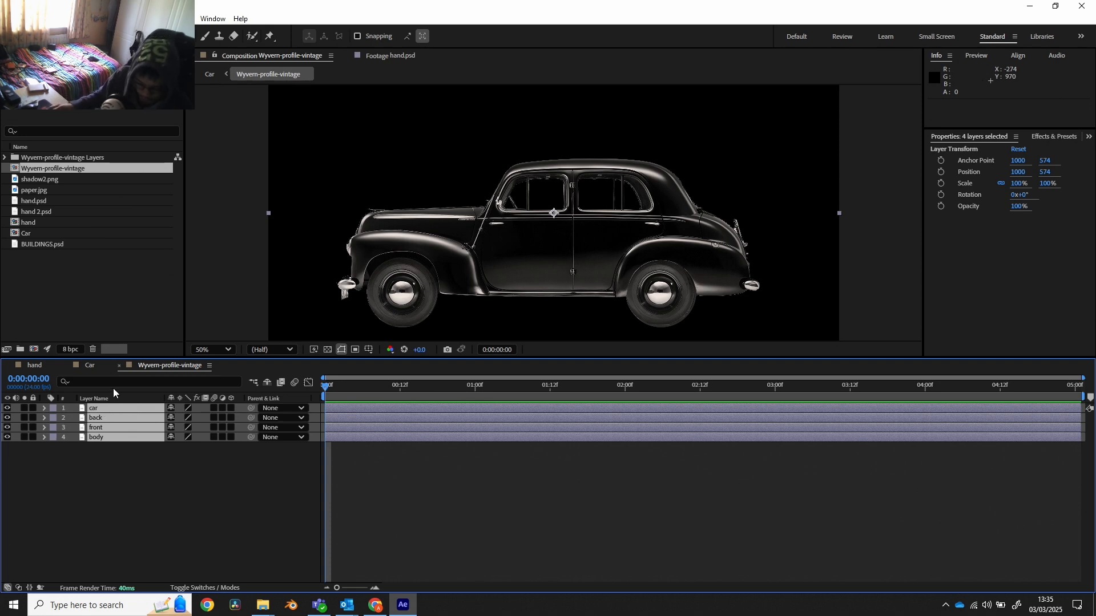
key(ctrl+c)
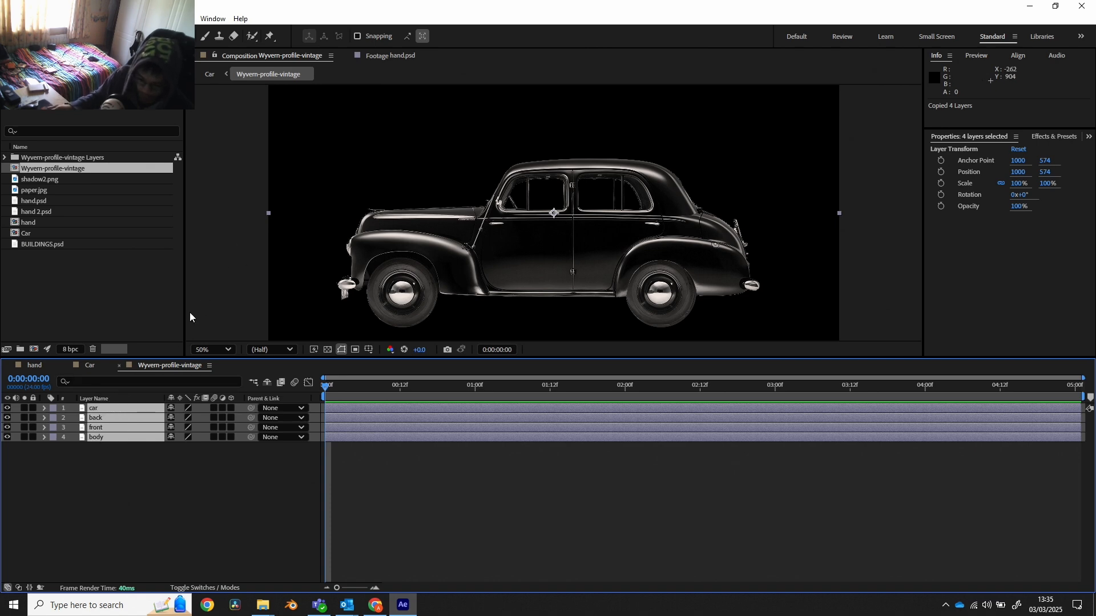
click(123, 365)
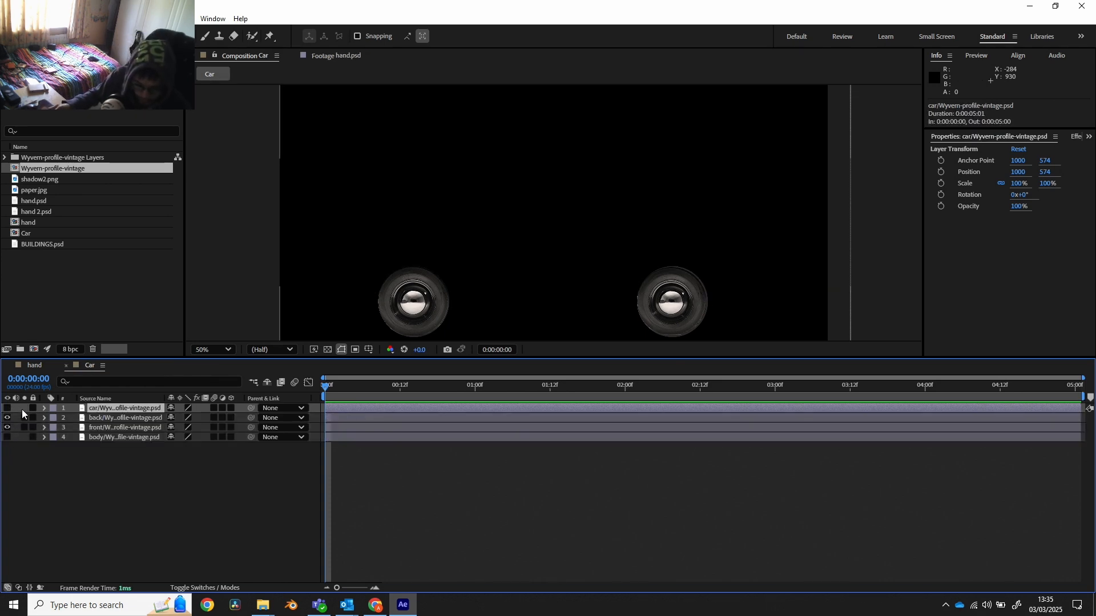
- Close the Car composition and open the Wyvern-profile-vintage composition to work in it directly
drag(56, 458, 61, 393)
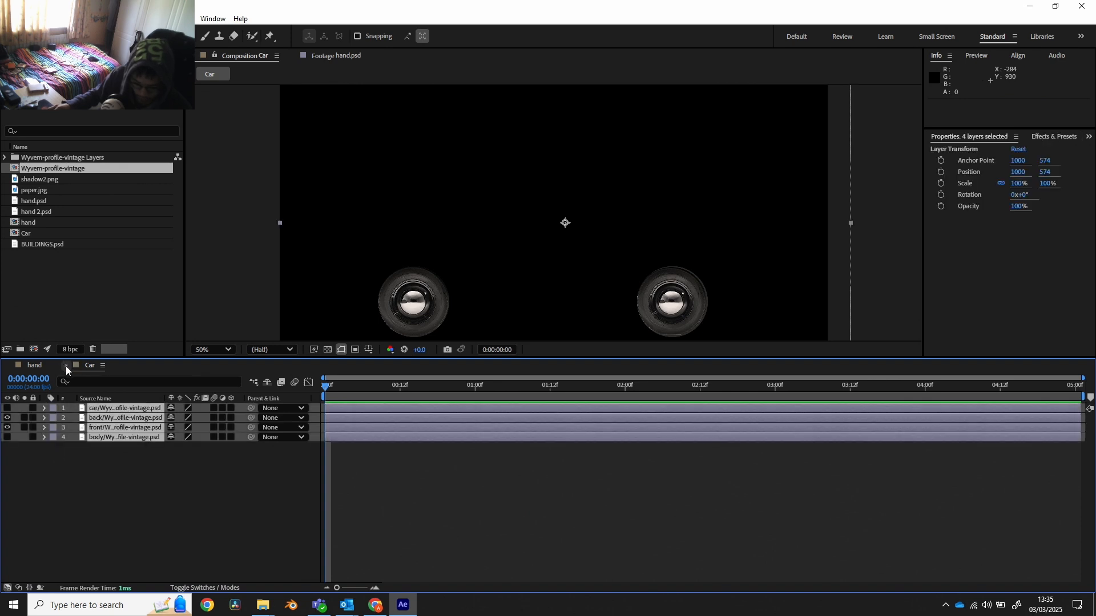
click(64, 365)
double_click(43, 169)
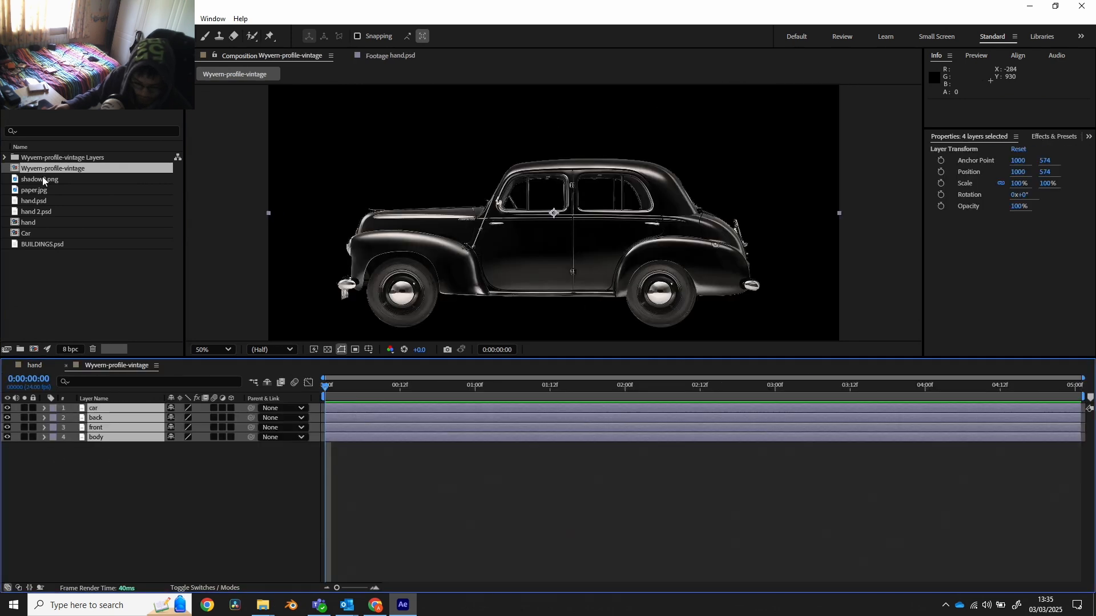
- Hide the body and car layers so that only the back and front wheel layers remain visible
click(52, 472)
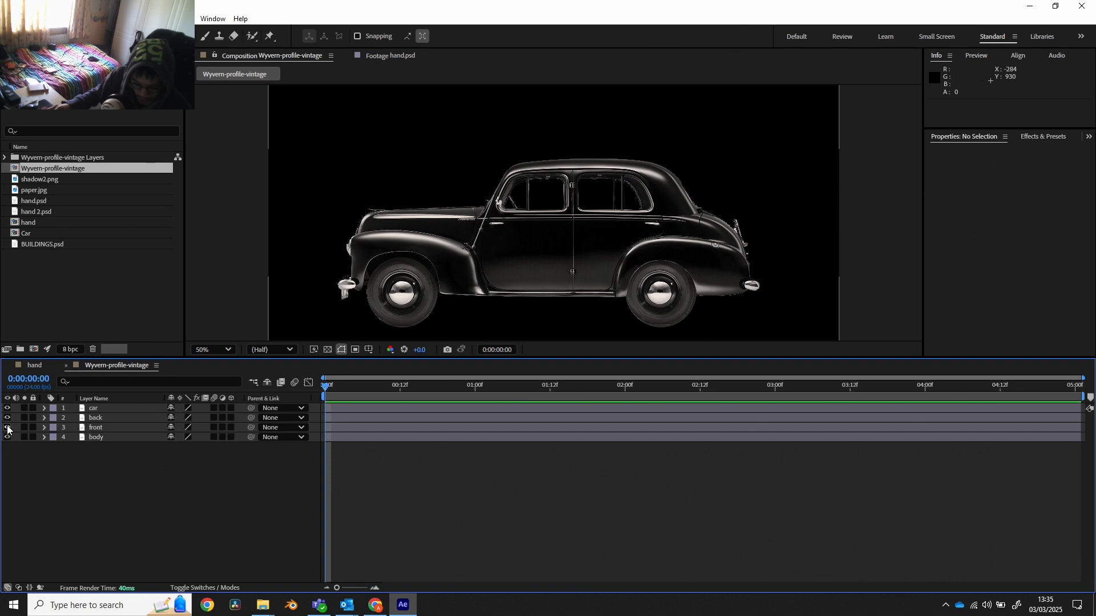
click(8, 437)
click(8, 408)
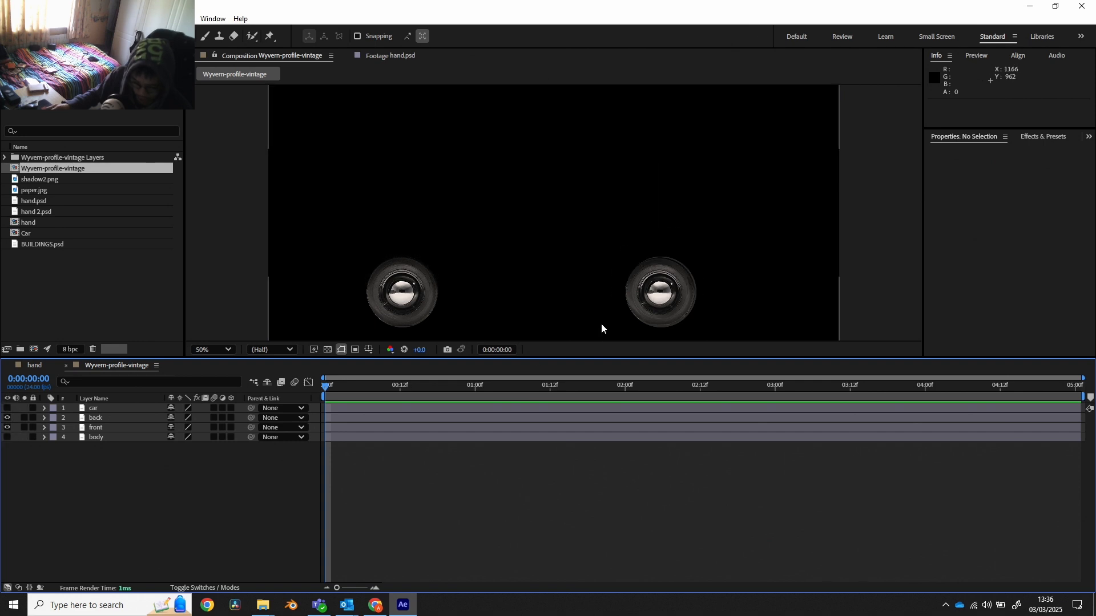
- Try rotating the back layer around its central anchor point, and undo the rotation
click(101, 419)
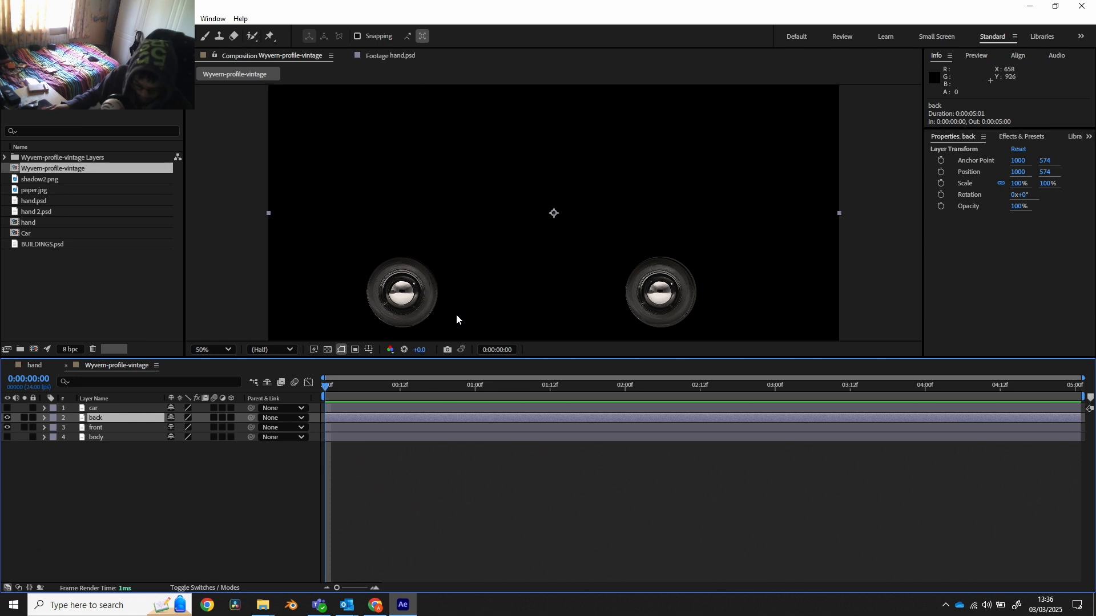
key(r)
drag(179, 428, 204, 426)
key(ctrl+z)
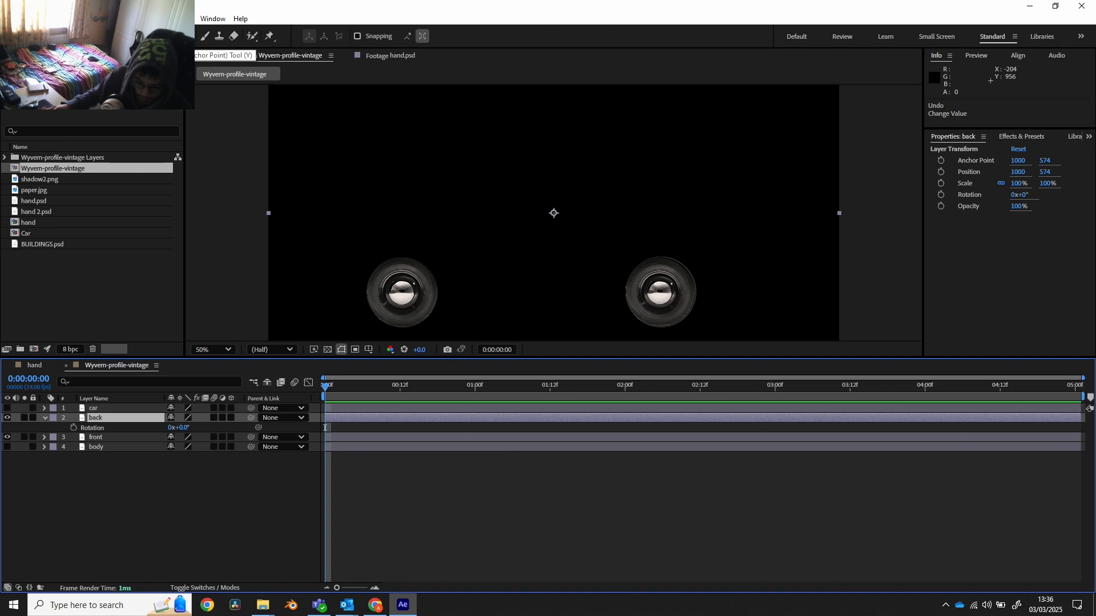
- Move the back layer's anchor point to its wheel hub at about 1372, 852 and the front layer's to about 468, 852
key(y)
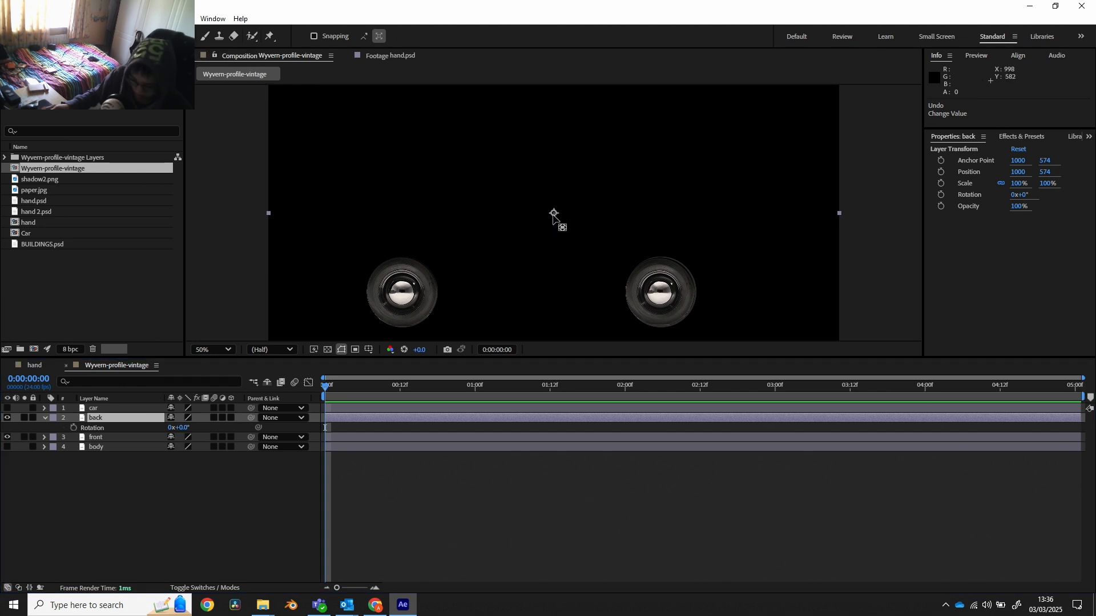
drag(553, 213, 661, 294)
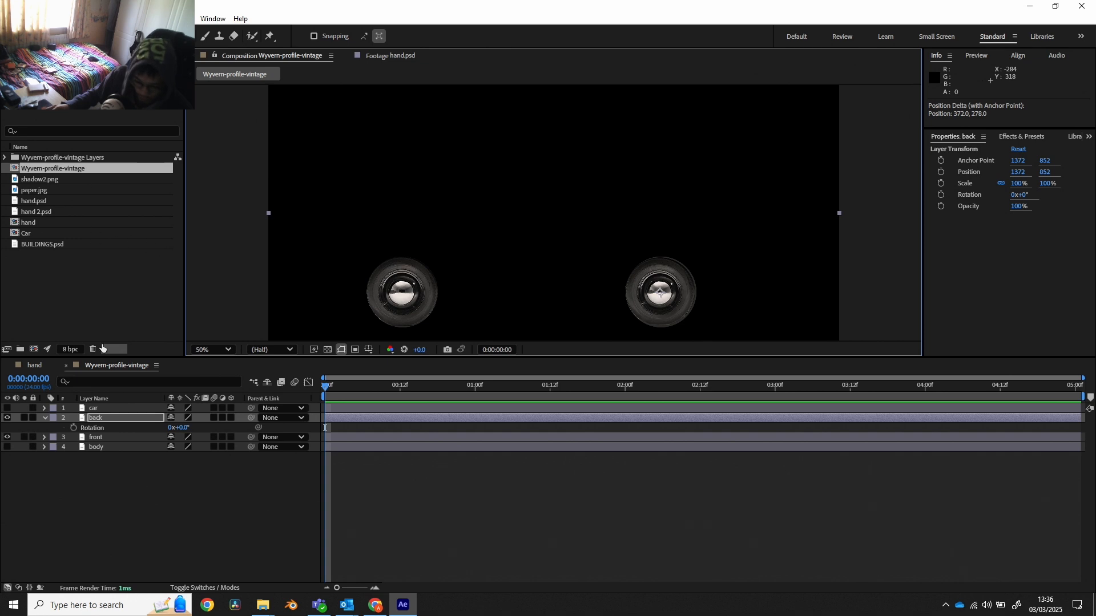
click(99, 436)
click(104, 420)
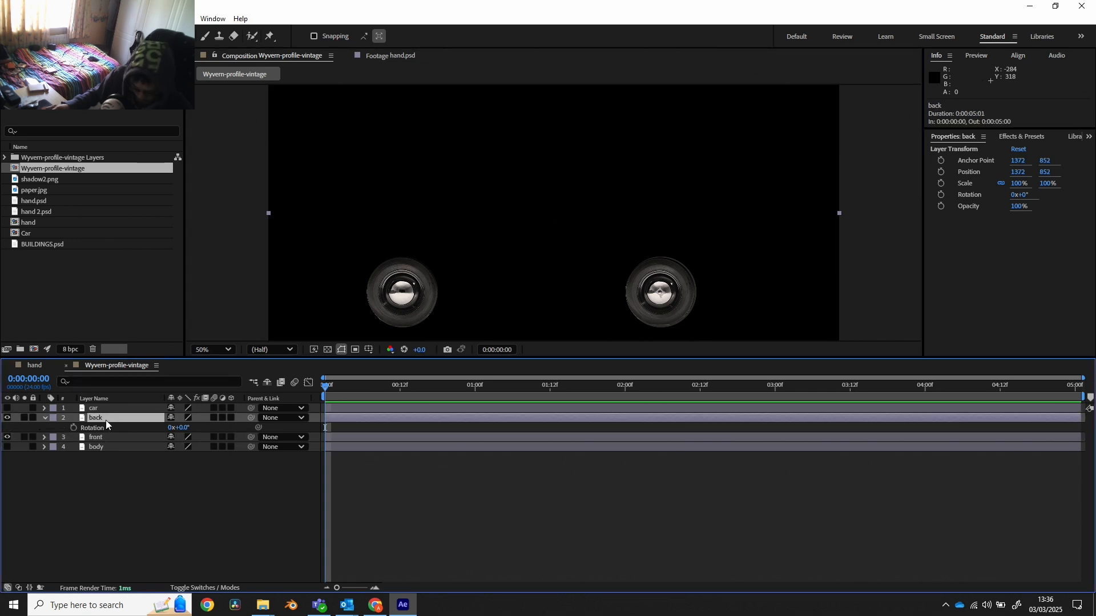
key(r)
click(101, 426)
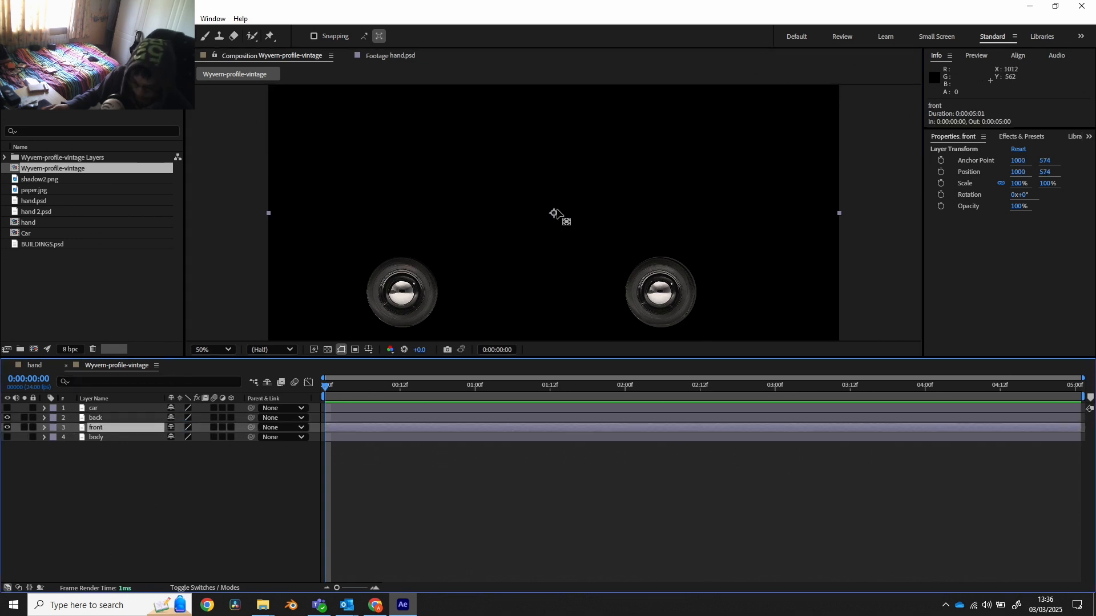
drag(558, 216, 404, 289)
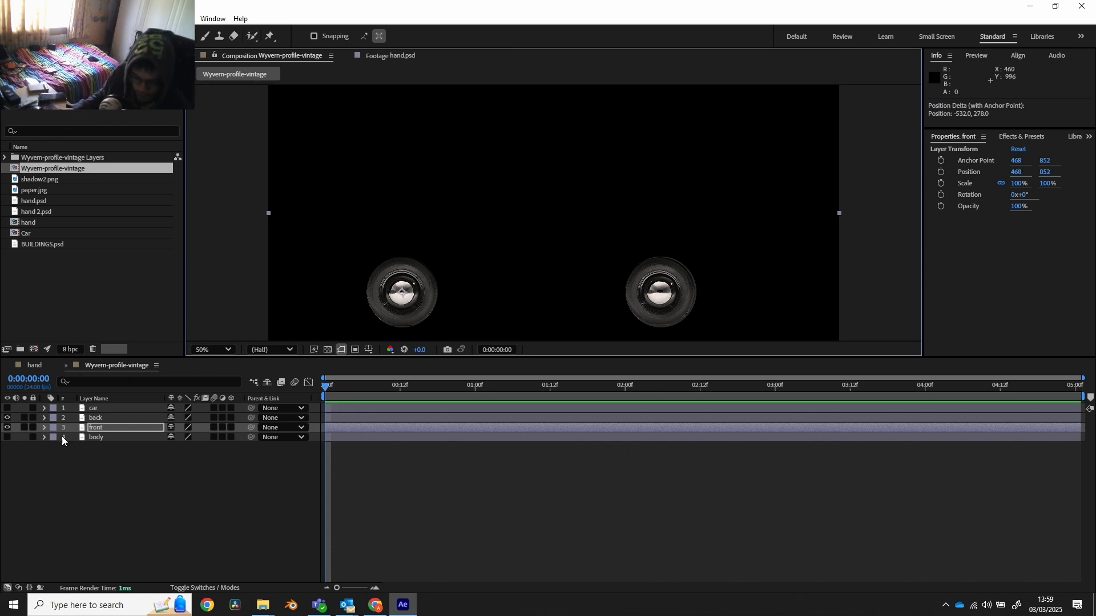
- Reveal the Rotation property of the back and front layers and add a 0° keyframe to each at 0:00
ctrl+click(102, 421)
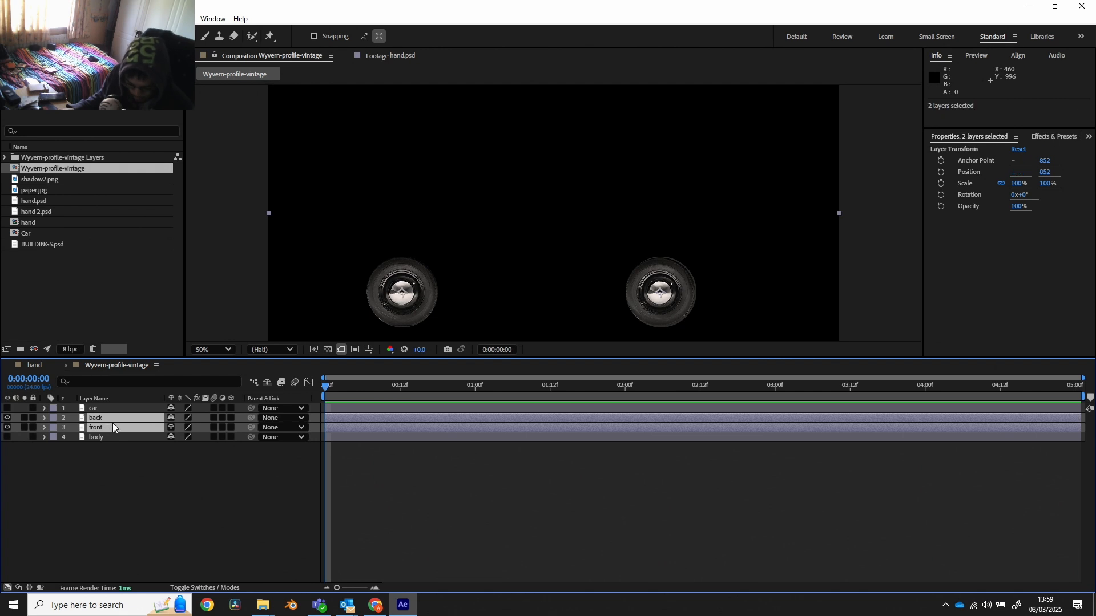
key(r)
click(93, 497)
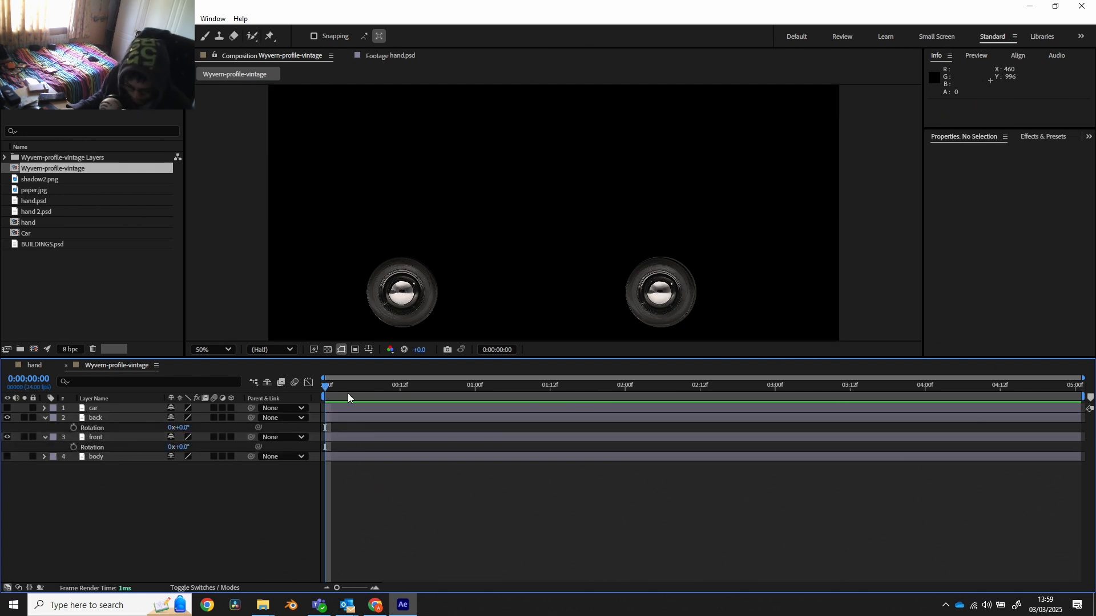
click(74, 427)
click(73, 447)
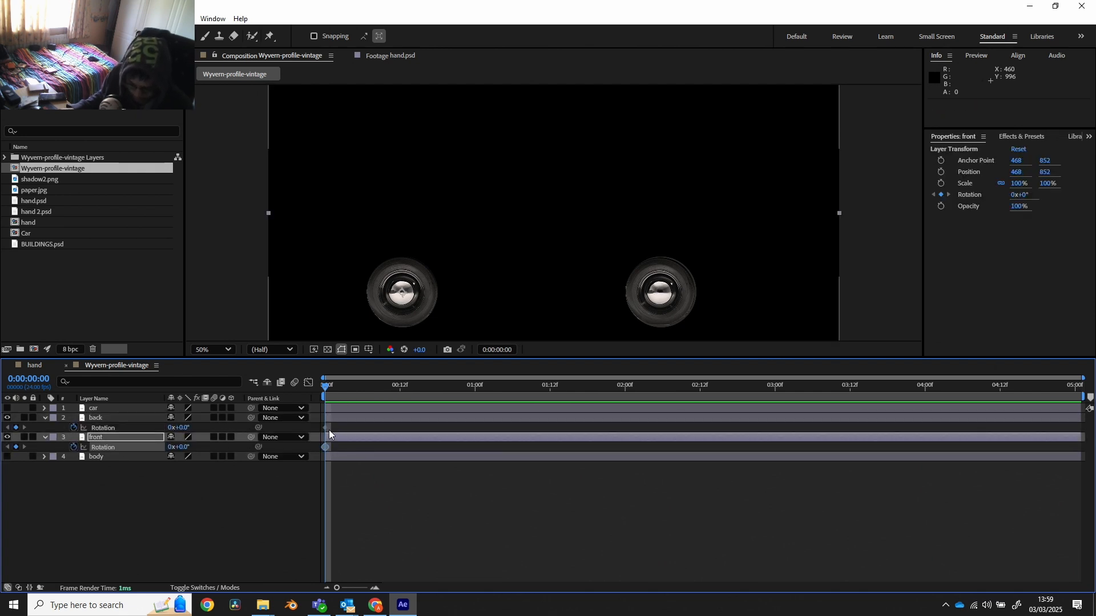
- Copy the starting rotation keyframes of both wheel layers to the 1-second mark
drag(350, 427, 321, 451)
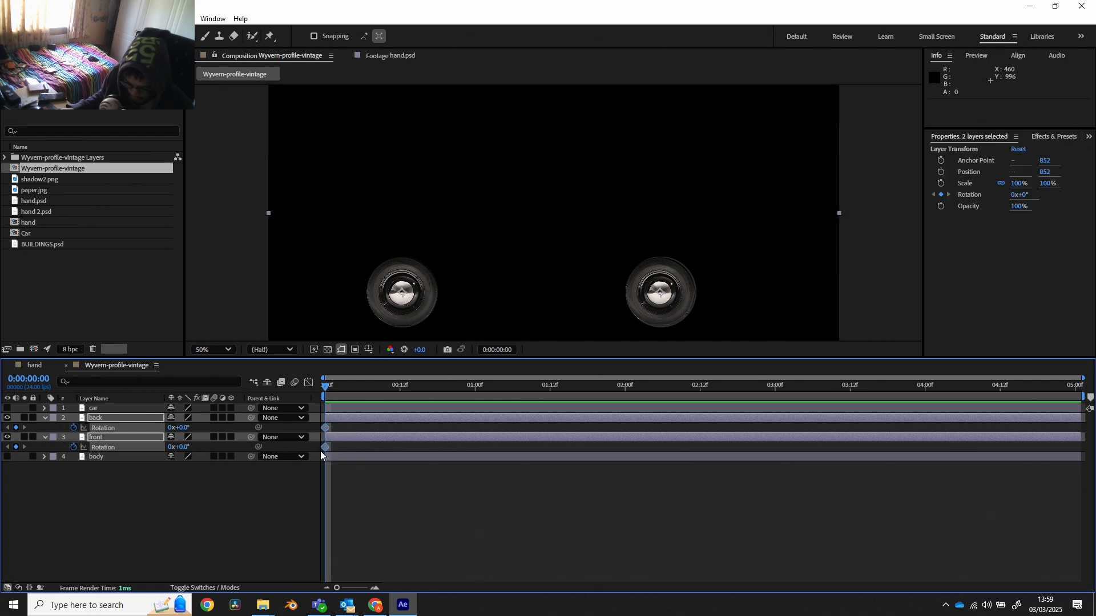
key(ctrl+c)
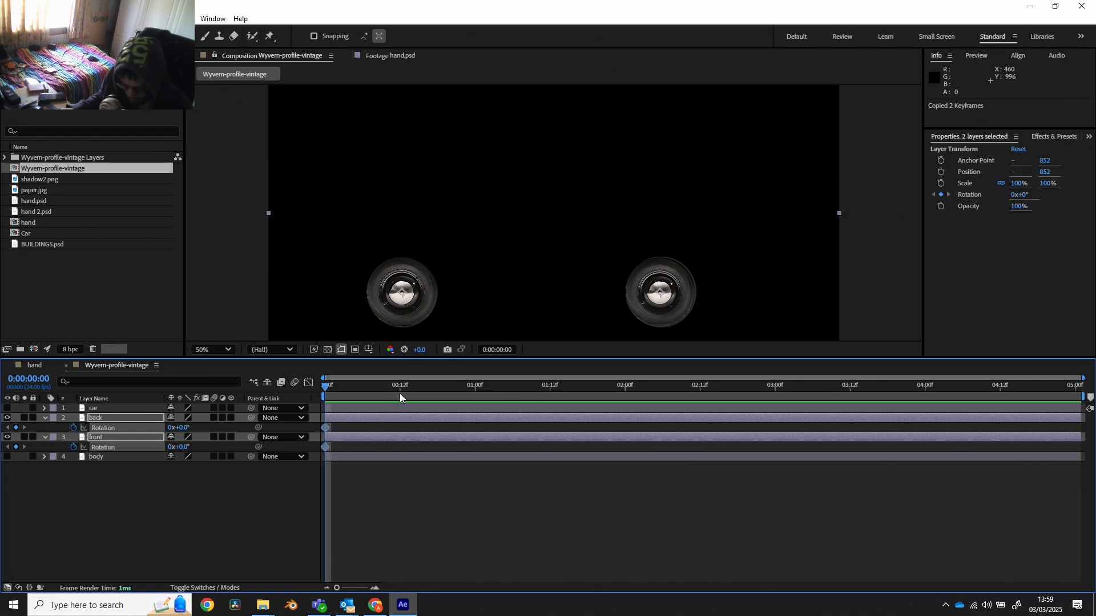
click(471, 389)
drag(471, 390, 1077, 397)
key(ctrl+v)
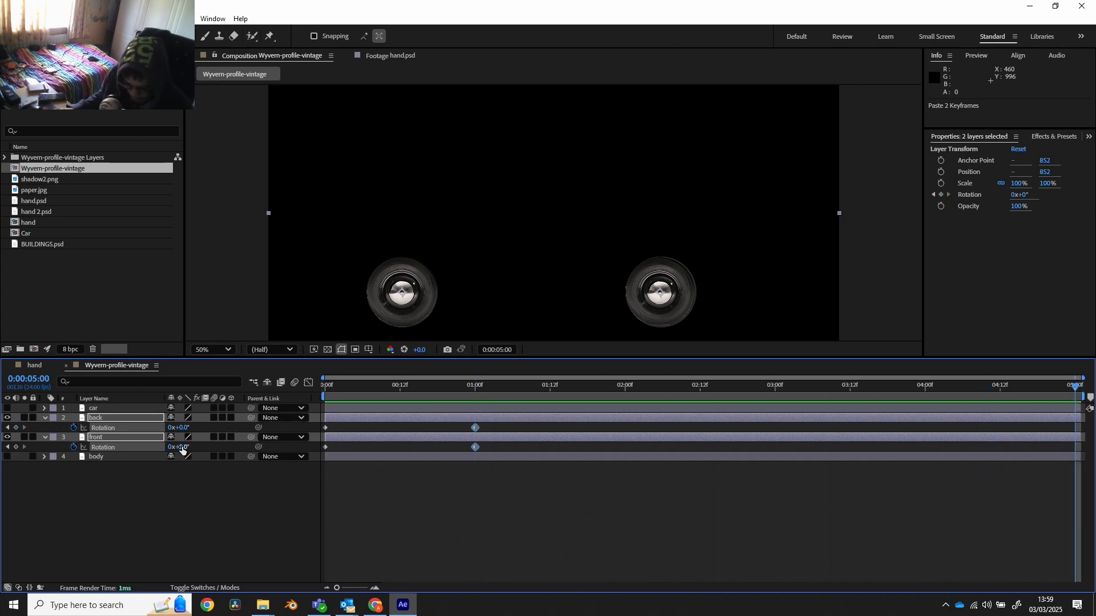
- Keyframe the rotation of both wheel layers to -7x-252° at 5 seconds
drag(182, 450, 24, 487)
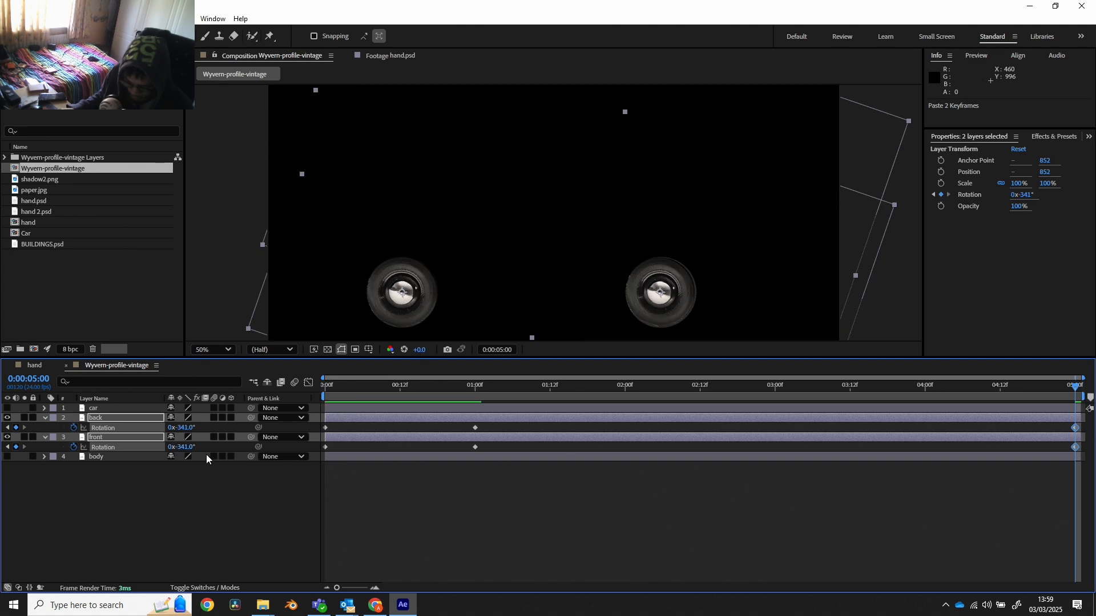
drag(186, 450, 98, 448)
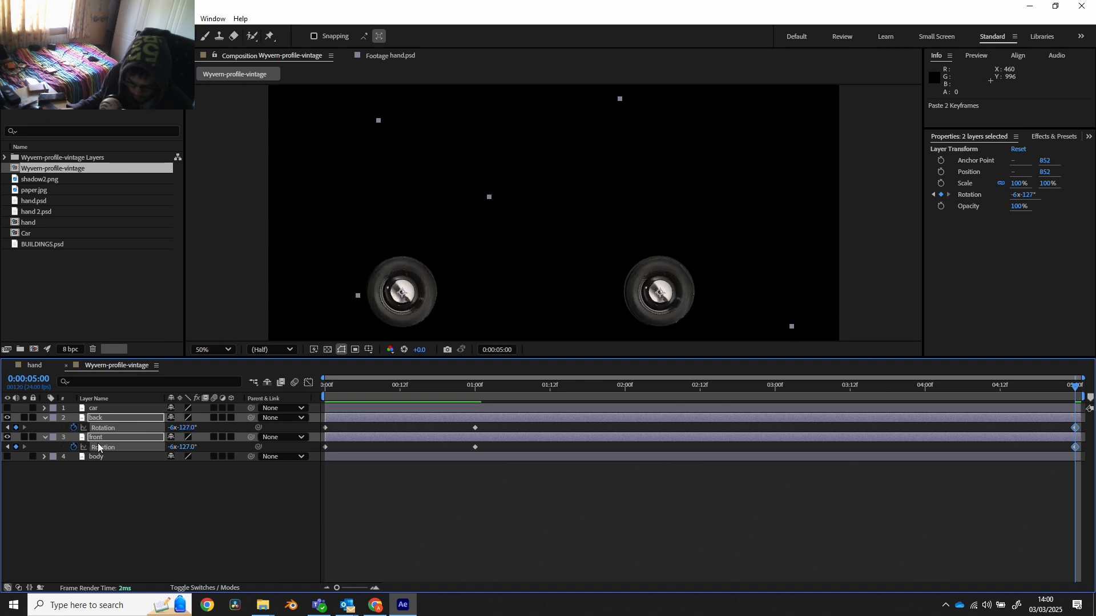
drag(183, 446, 135, 457)
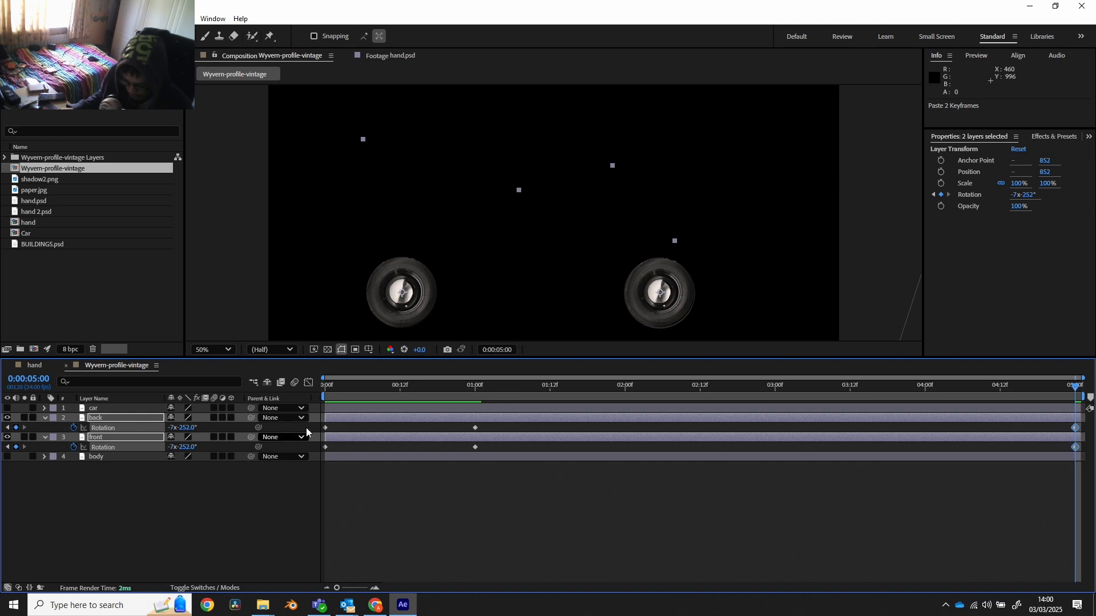
- Apply Easy Ease to all rotation keyframes of the back and front layers
key(ctrl+a)
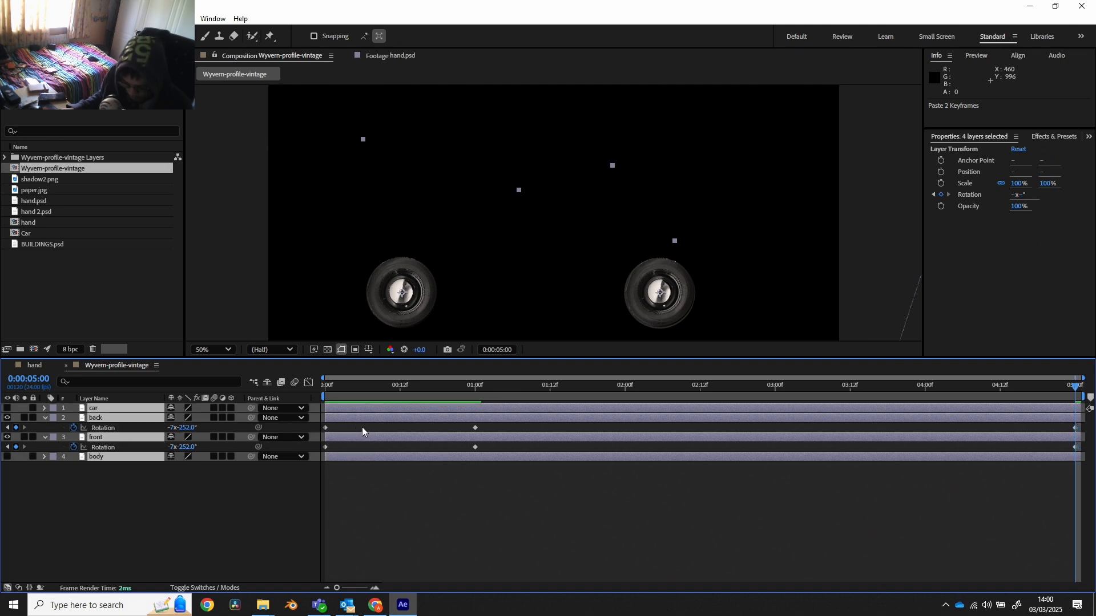
click(362, 429)
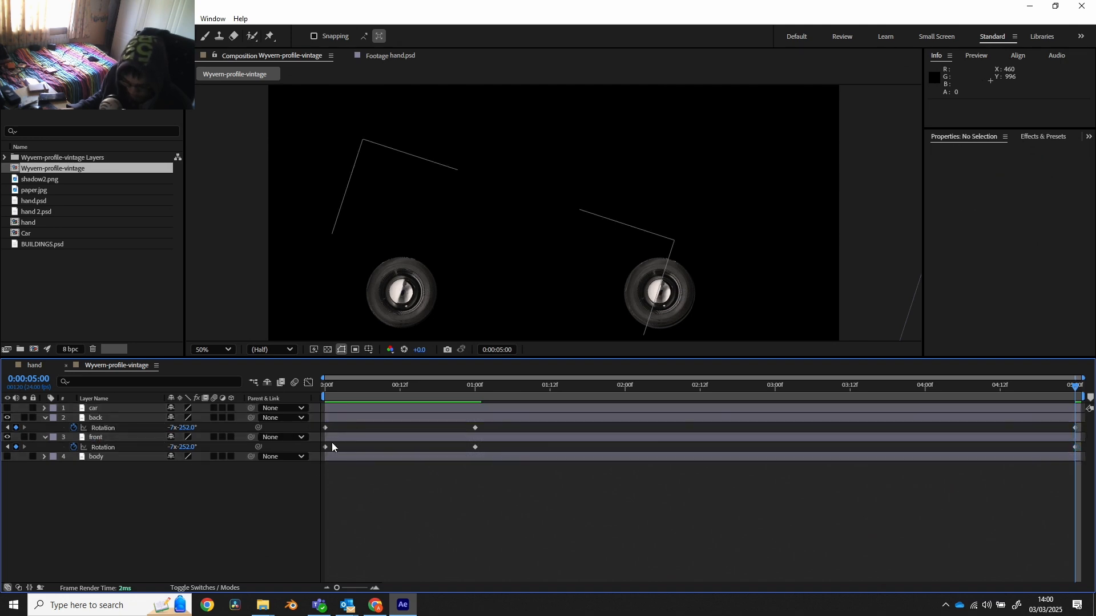
drag(324, 489, 1084, 425)
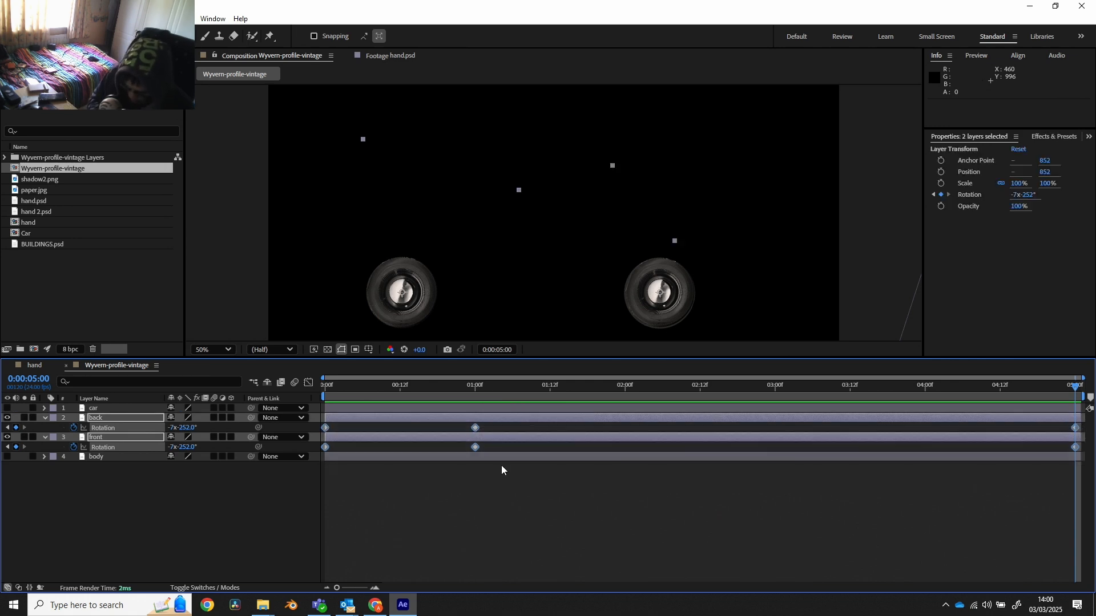
key(F9)
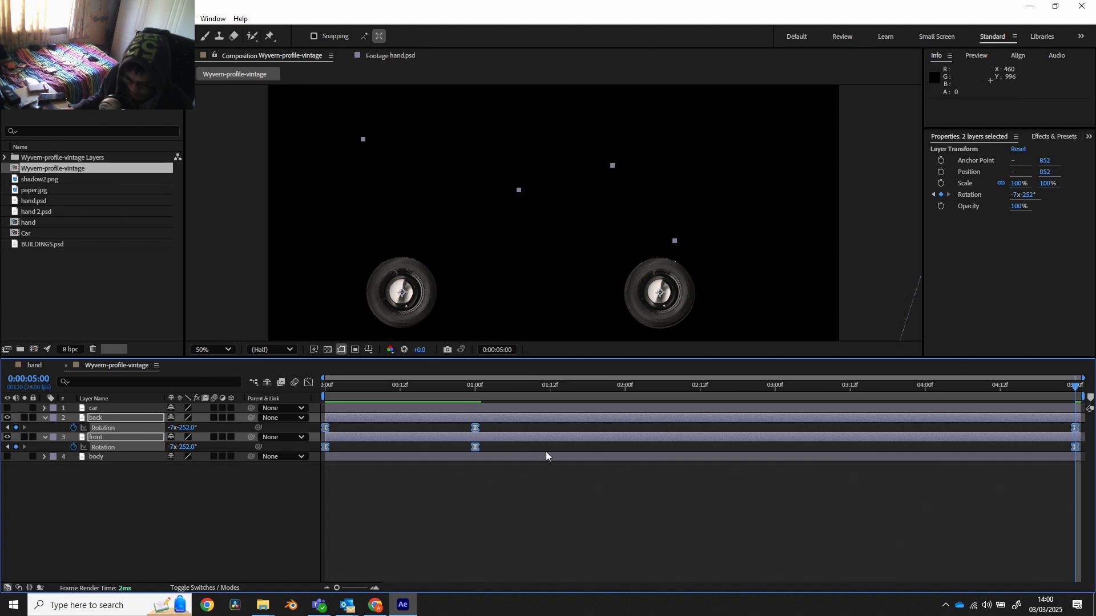
- Play back the wheel rotation animation from the start of the composition
drag(337, 387, 315, 392)
click(369, 407)
key(space)
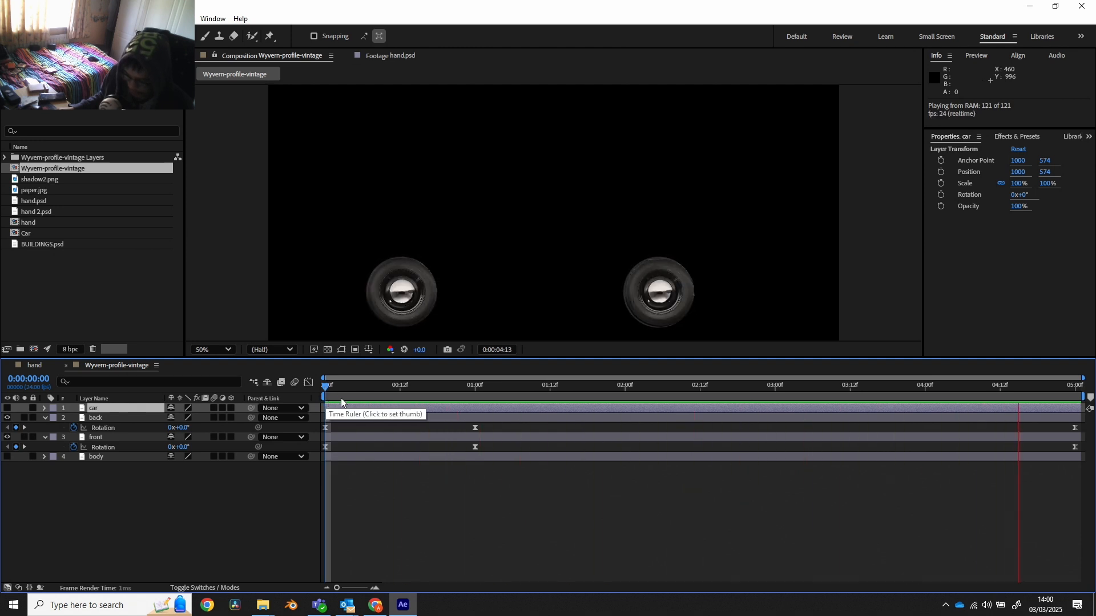
key(space)
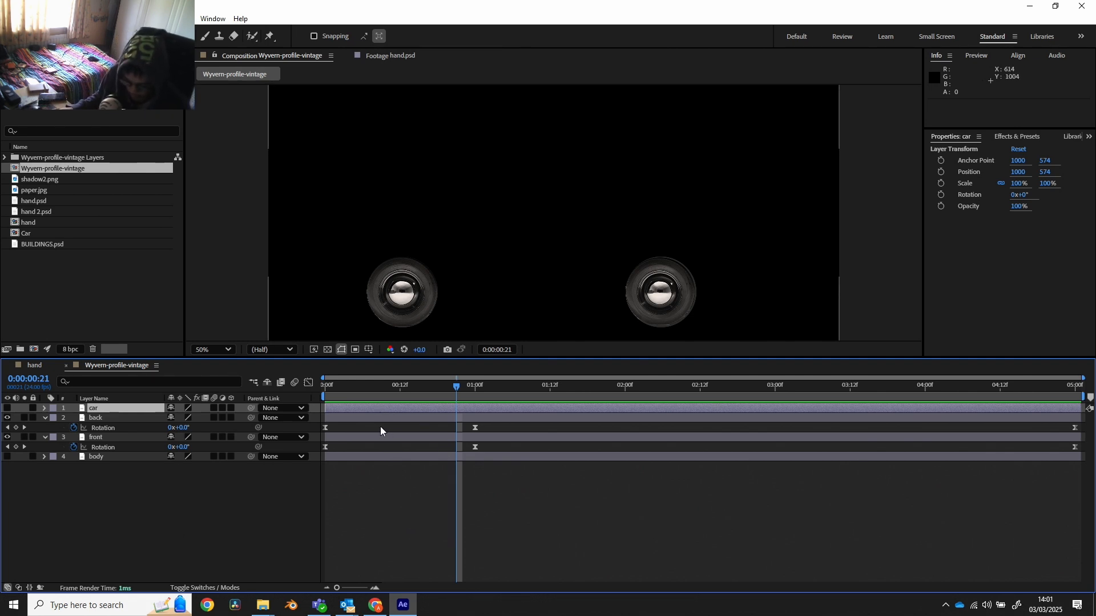
- Show the speed graph of all back and front rotation keyframes in the Graph Editor
click(308, 383)
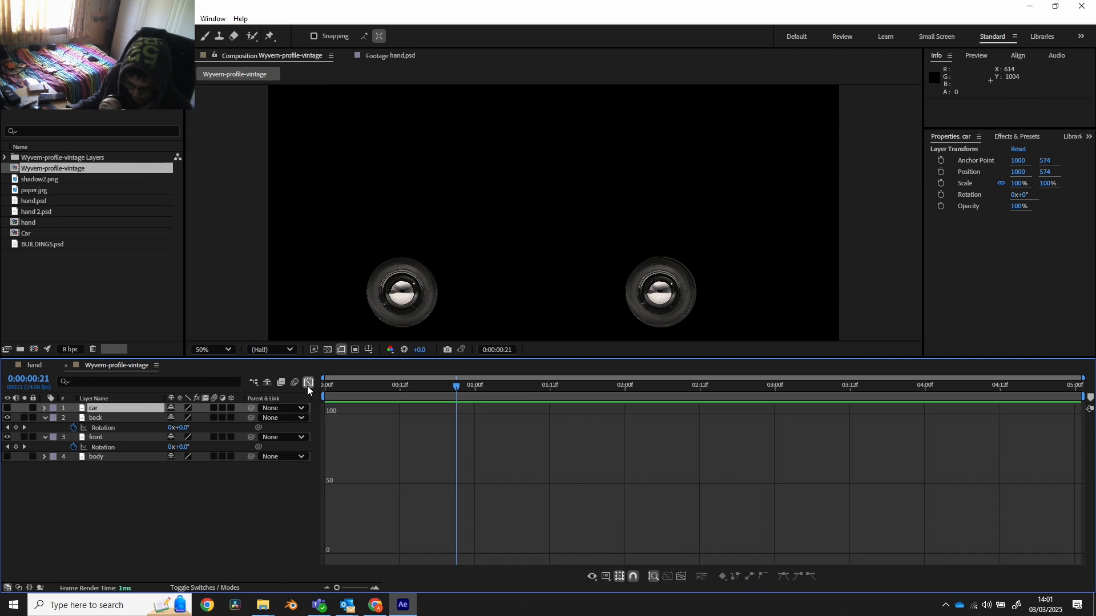
click(309, 383)
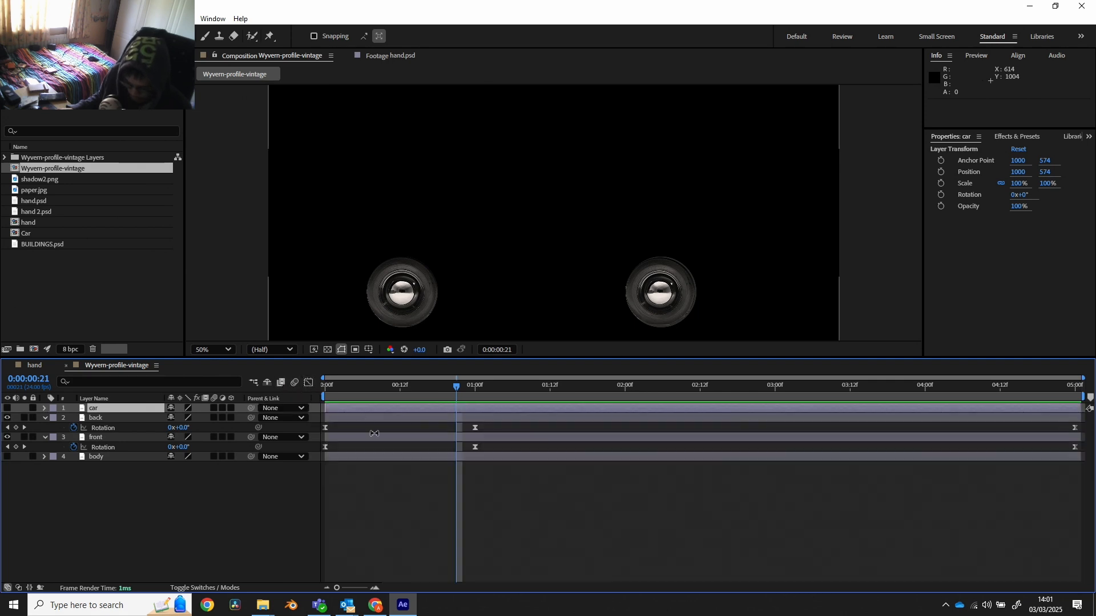
drag(325, 490, 1075, 433)
click(308, 383)
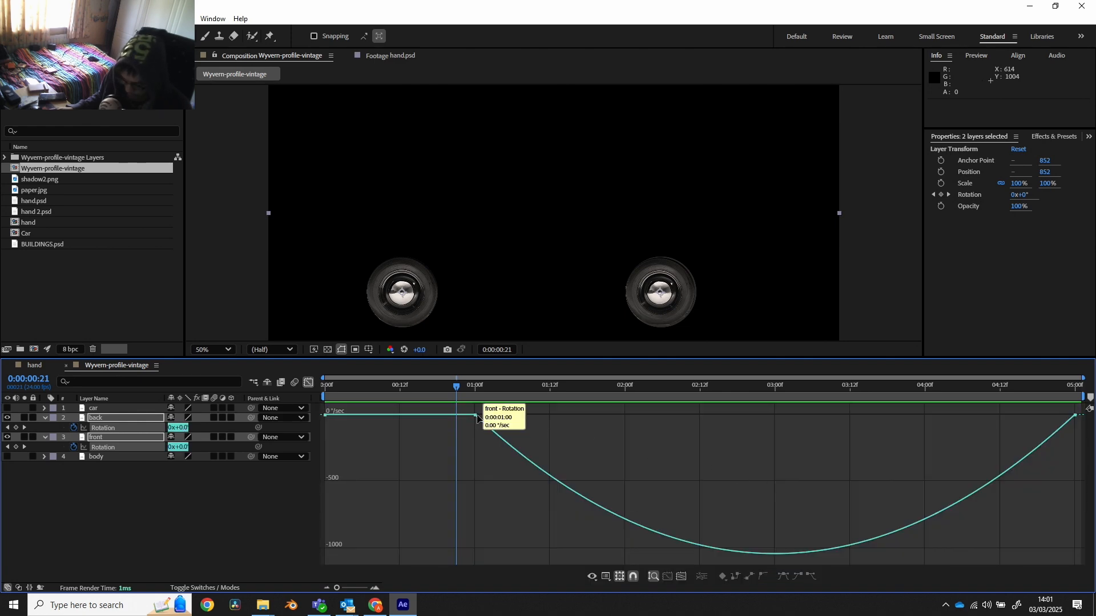
click(606, 574)
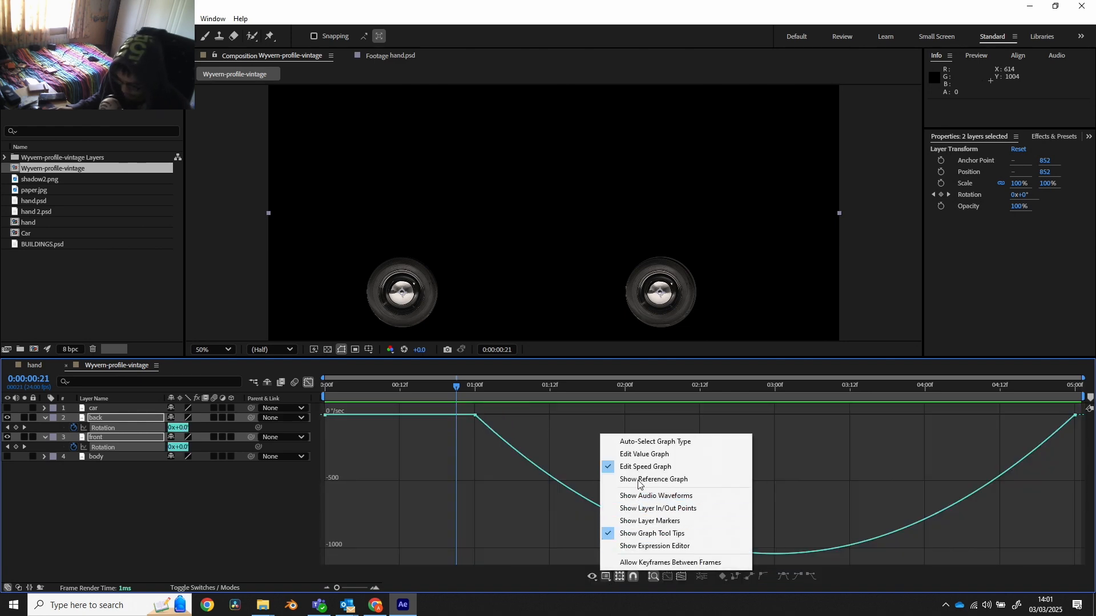
click(499, 414)
- Try shortening the outgoing ease handle of the rotation keyframe at 1 second, and undo it
click(477, 416)
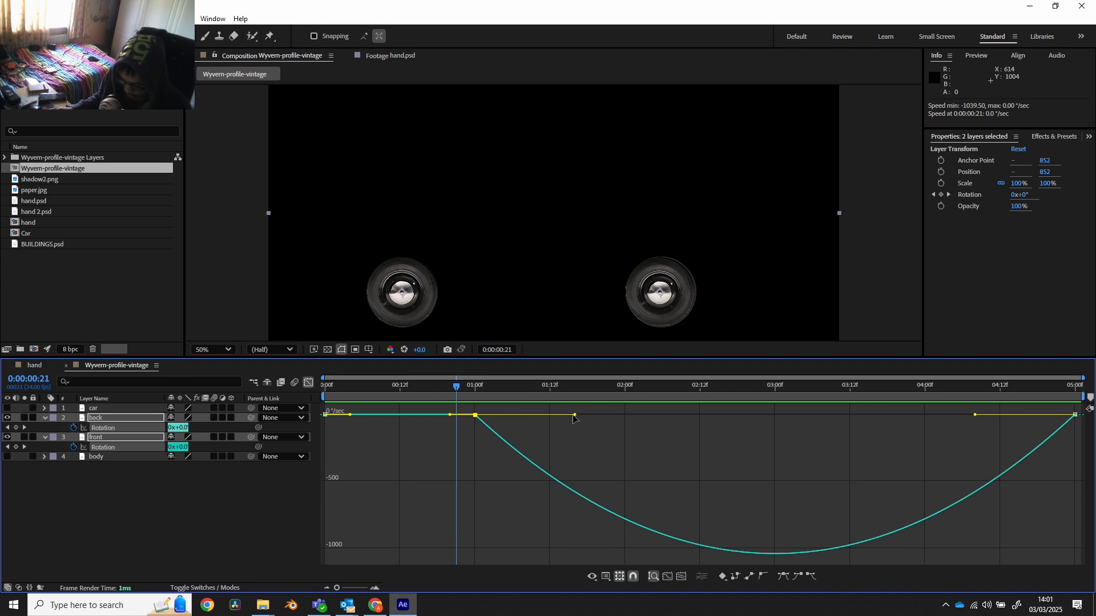
drag(571, 416, 492, 419)
key(ctrl+z)
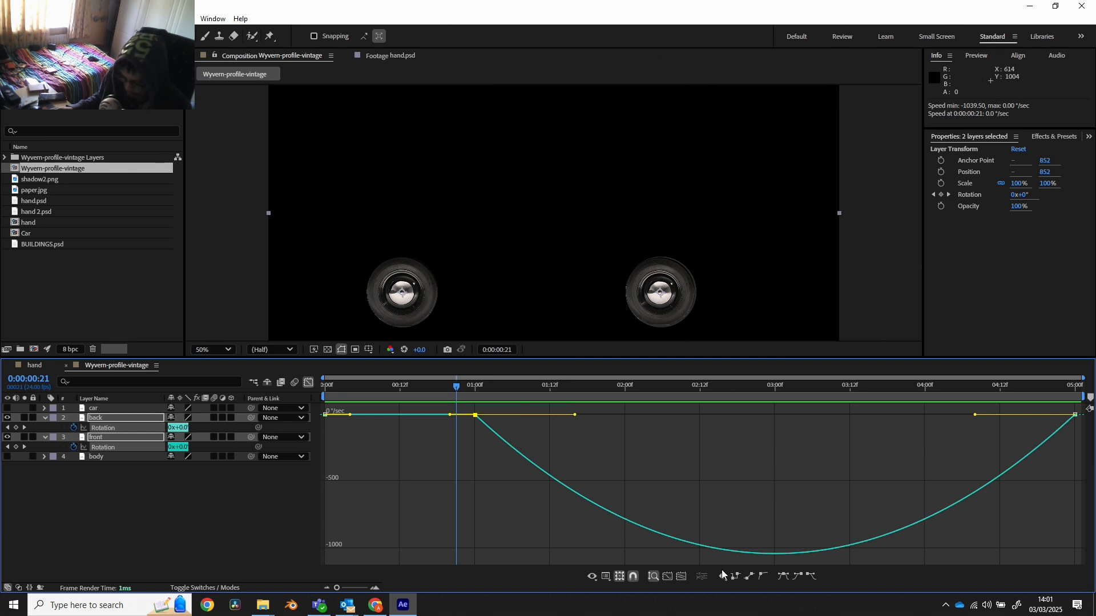
- Try reshaping both wheels' speed curve between 1 and 5 seconds with the outgoing and incoming ease handles, and undo the adjustments
click(522, 431)
drag(459, 406, 1084, 450)
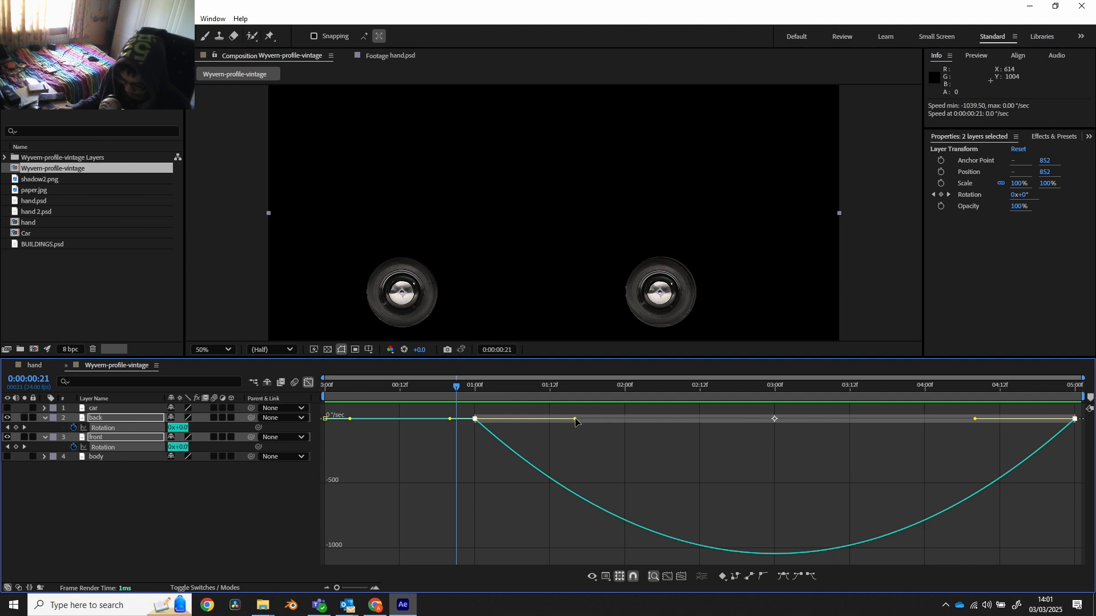
drag(574, 420, 477, 423)
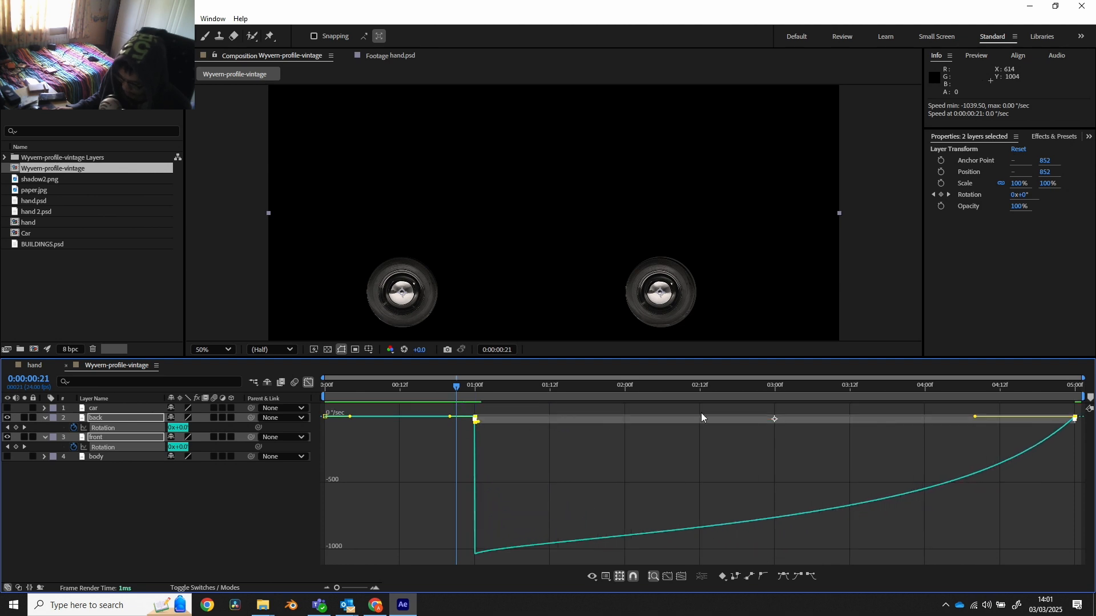
drag(973, 420, 557, 425)
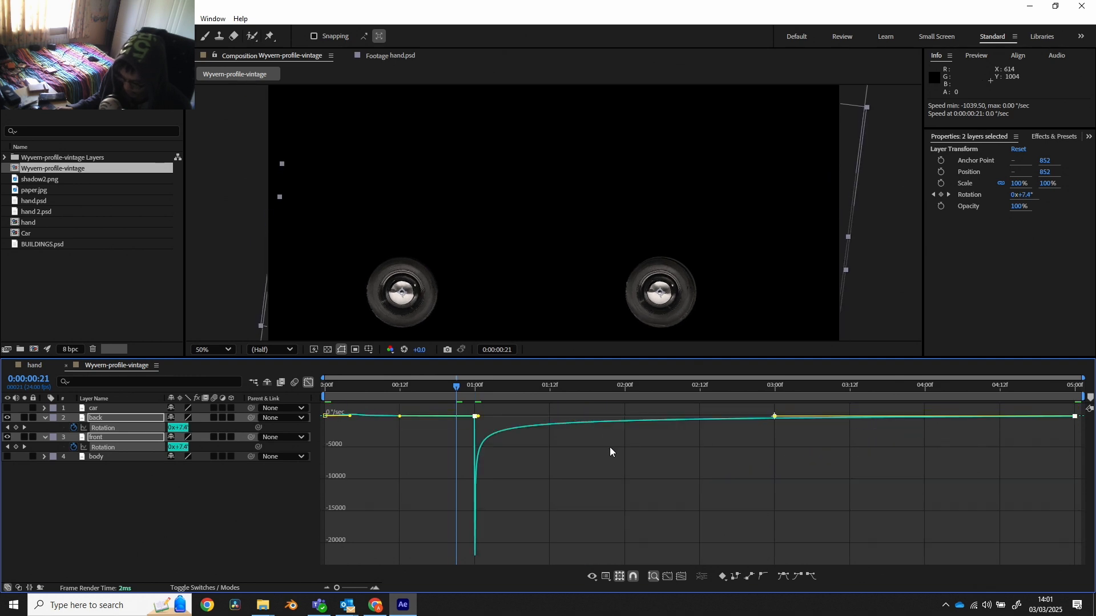
key(ctrl+z)
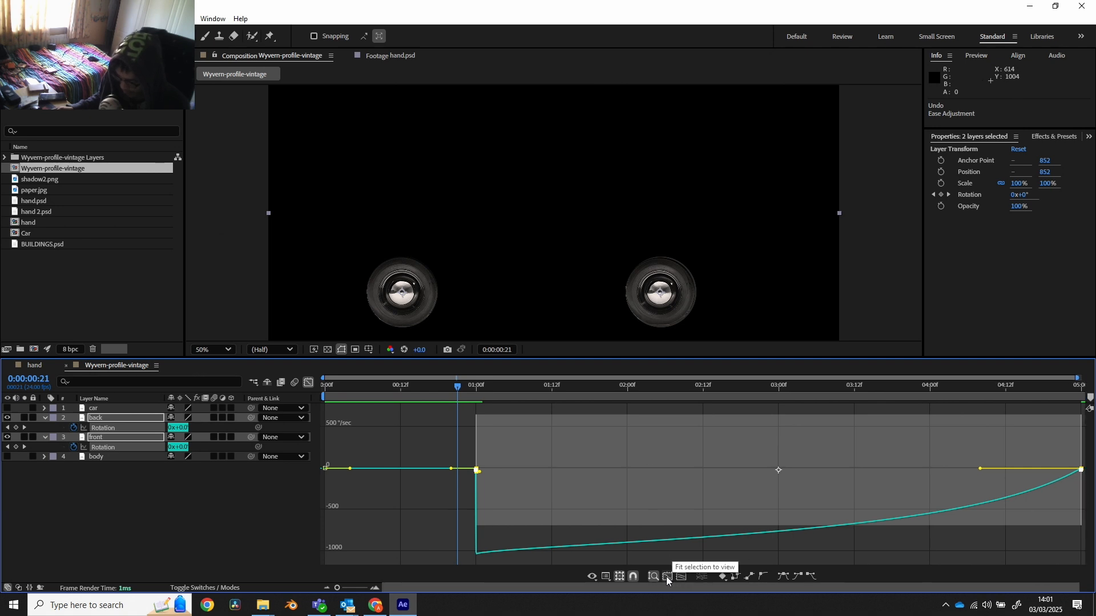
click(666, 576)
key(ctrl+z)
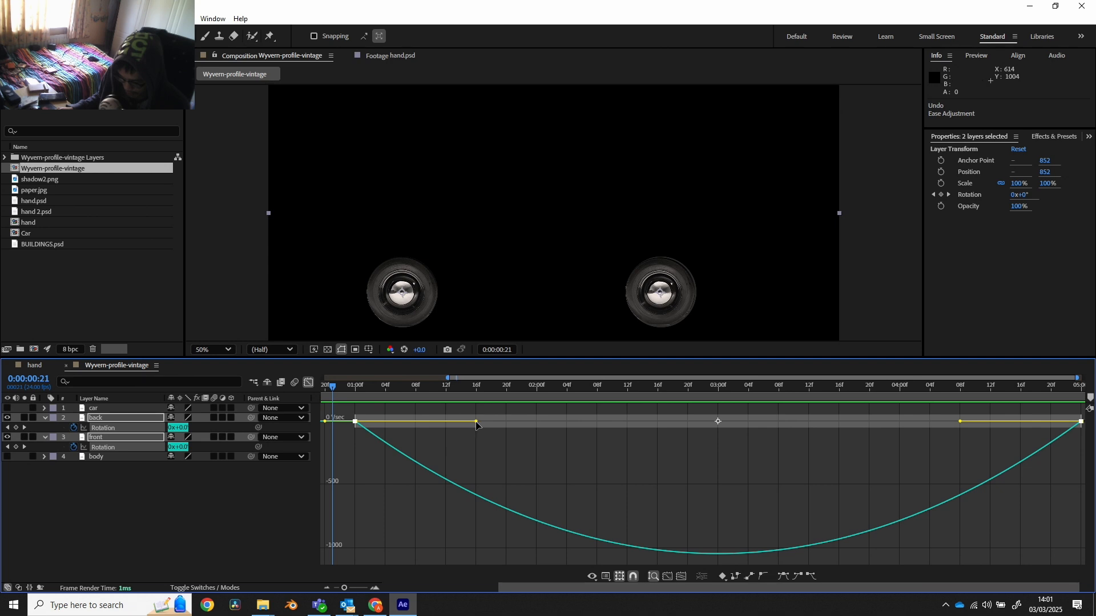
- Reshape both wheels' rotation speed curve with the ease handles so it peaks sharply at 1 second and slows gradually toward 5 seconds
drag(476, 424, 701, 426)
key(ctrl+z)
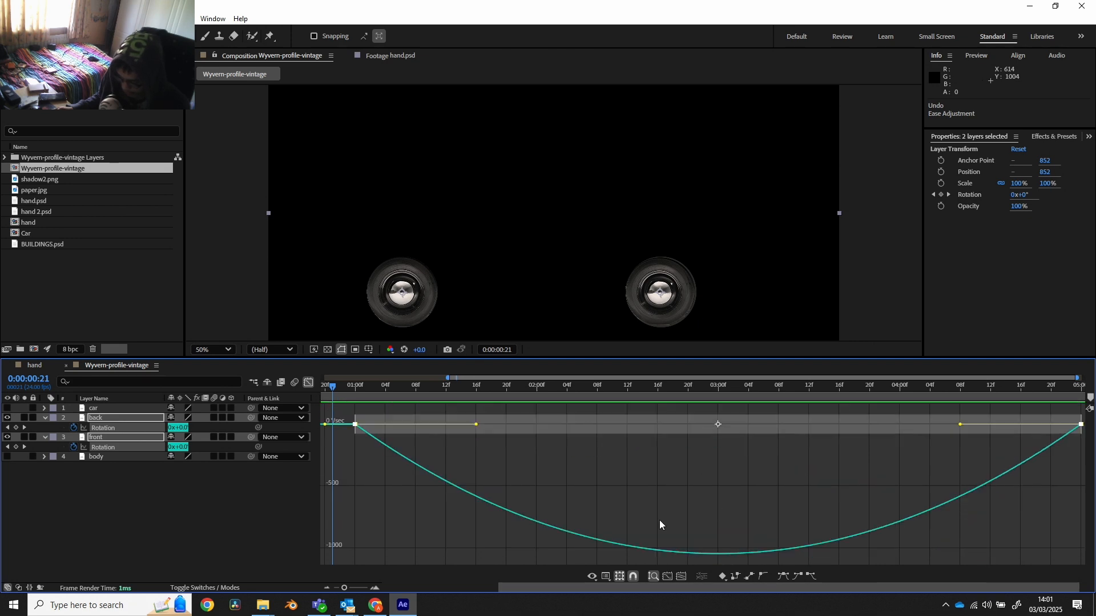
drag(478, 428, 788, 423)
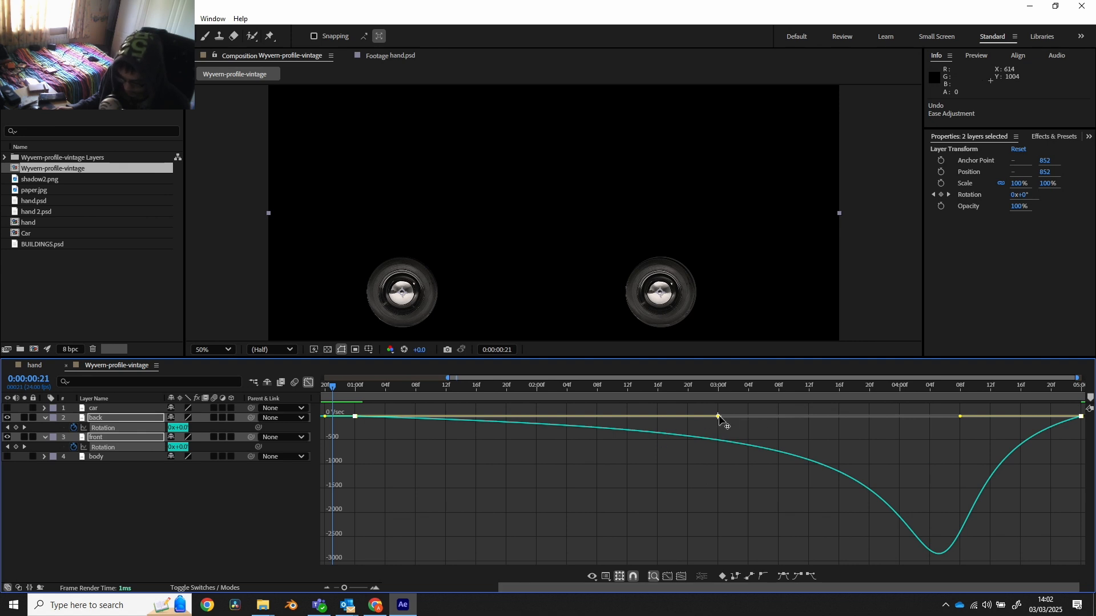
drag(719, 417, 671, 417)
drag(588, 420, 589, 419)
key(ctrl+z)
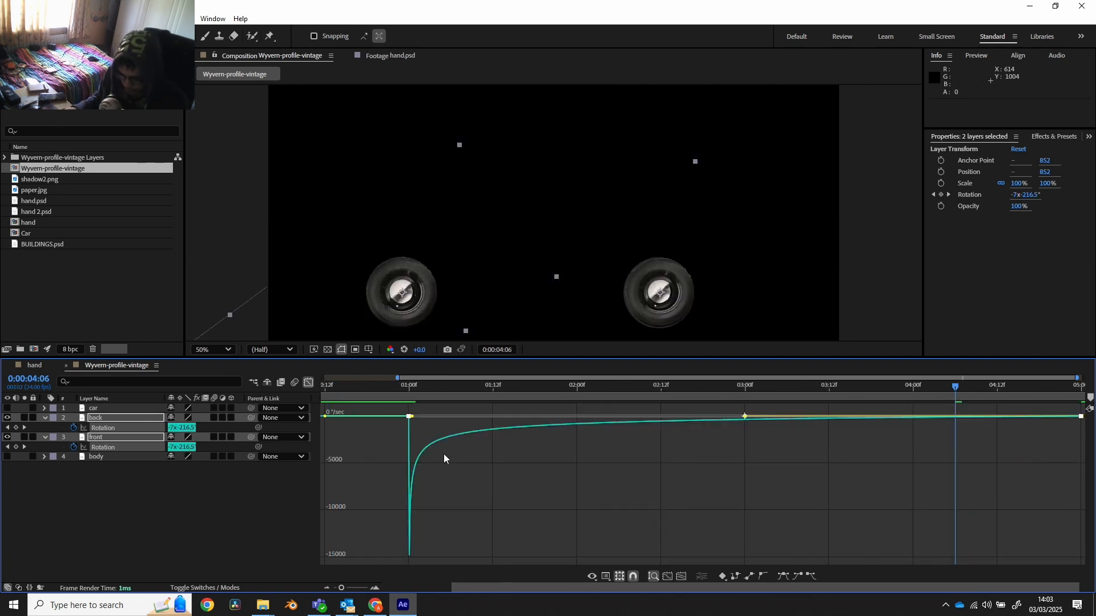
- Play back the reshaped wheel rotation from near the start of the composition
click(338, 386)
key(space)
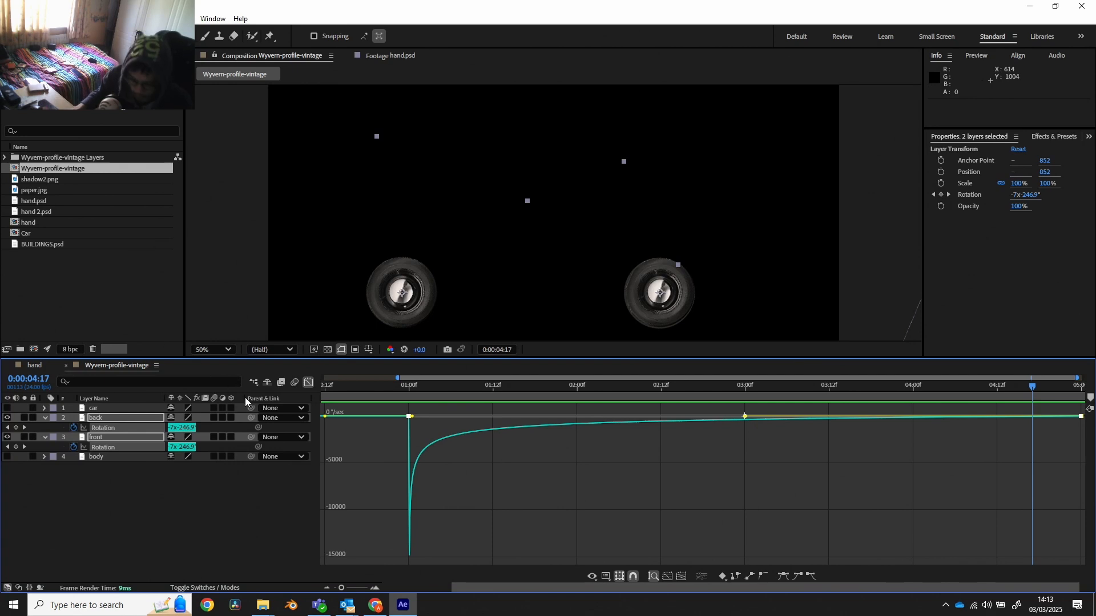
- Close the Graph Editor and make all the car layers visible, with the wheel layers' properties collapsed
click(308, 383)
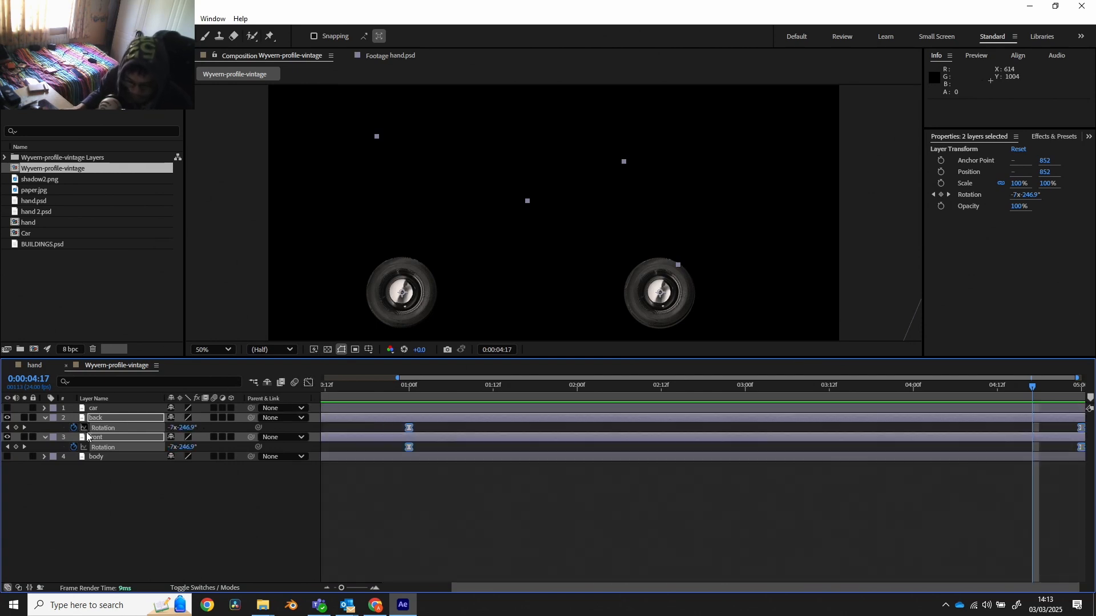
click(7, 457)
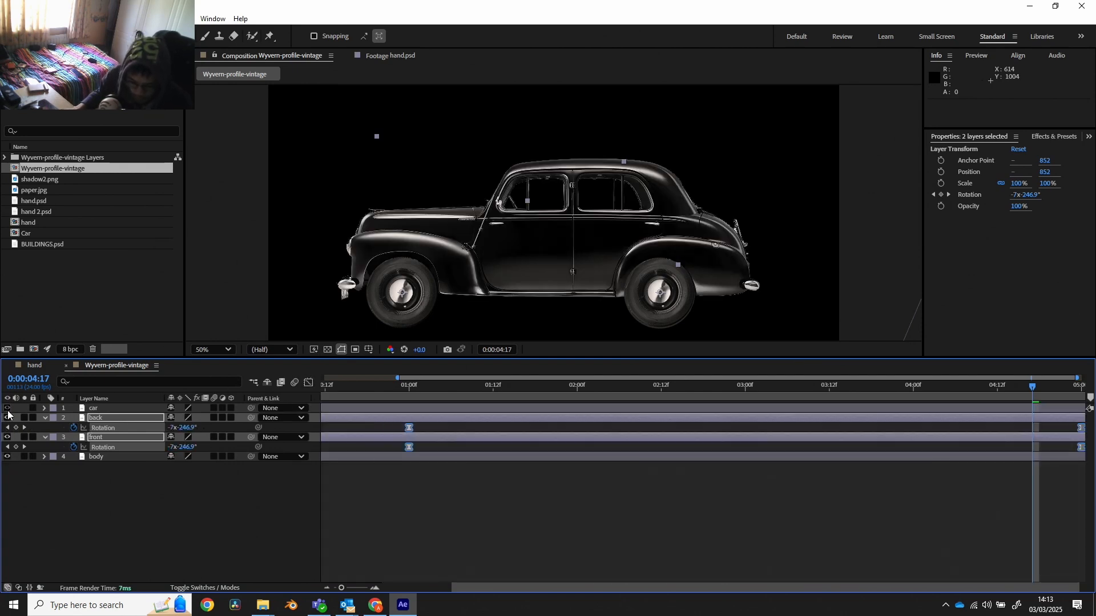
click(6, 417)
click(45, 418)
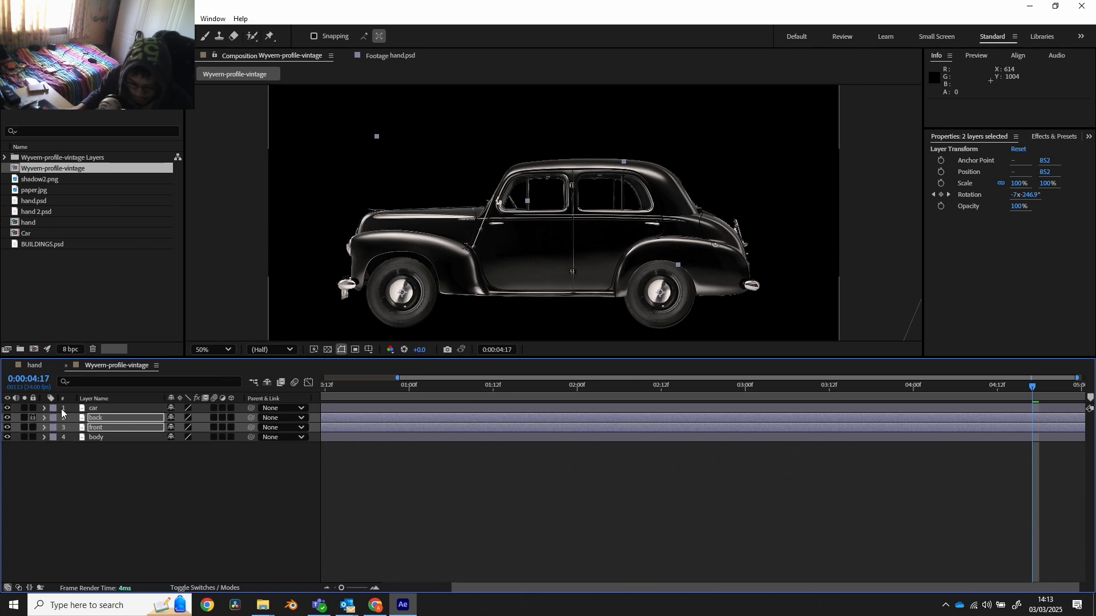
- Add a new null object above the car layer
click(110, 410)
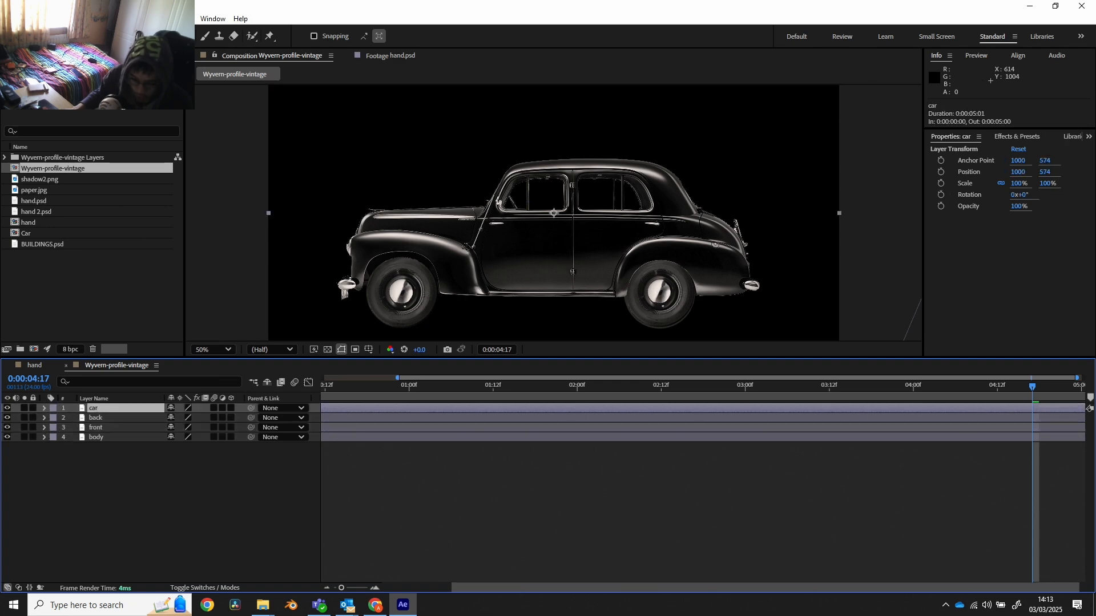
click(61, 18)
mouse_move(97, 19)
mouse_move(251, 35)
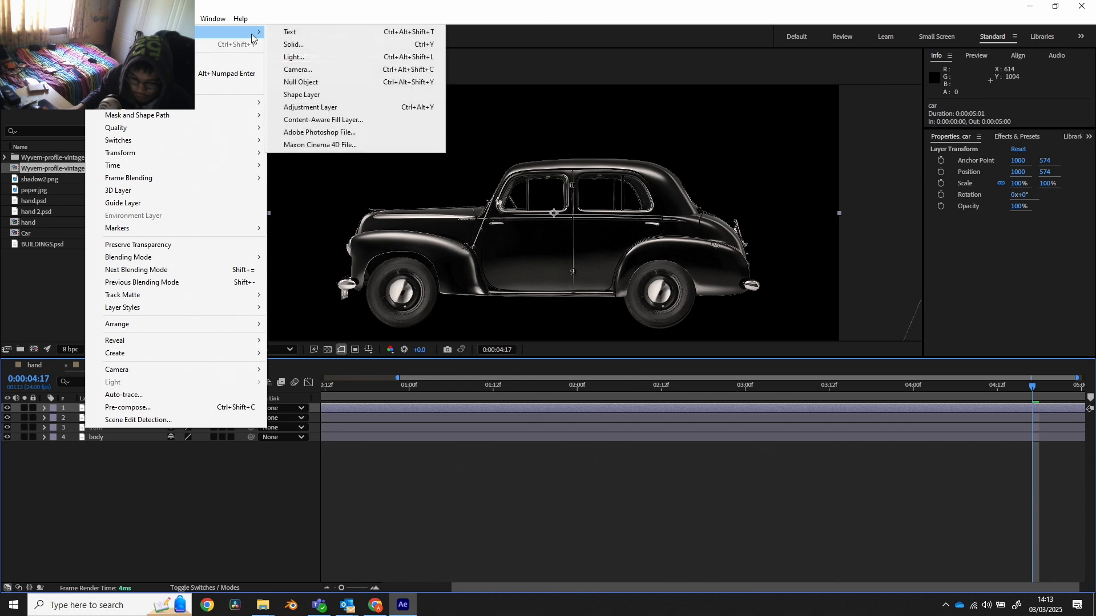
click(302, 82)
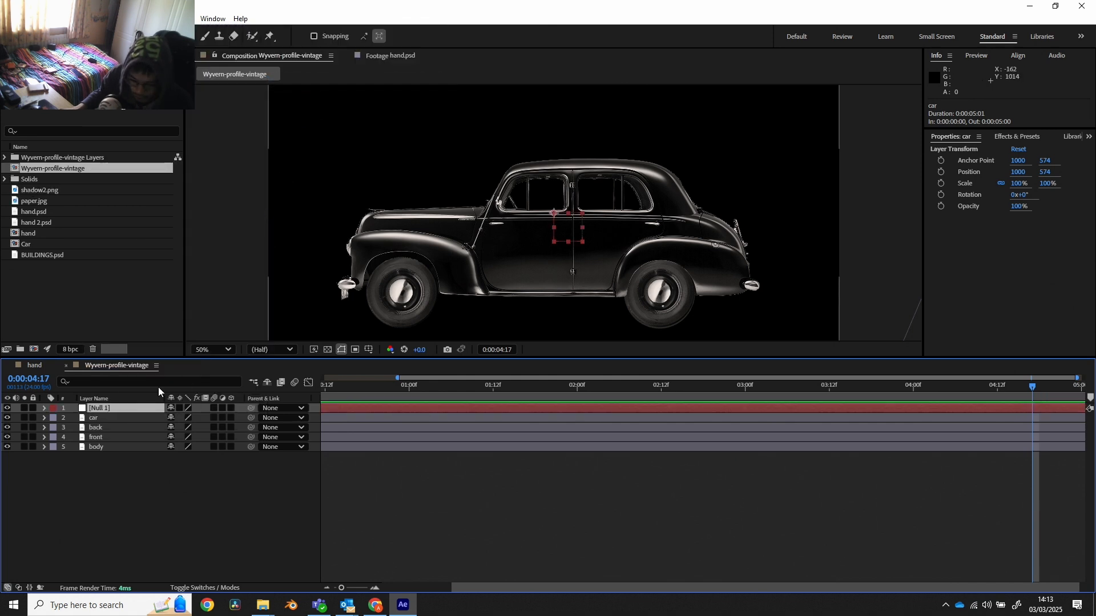
- Rename the null layer as Car Null
double_click(103, 409)
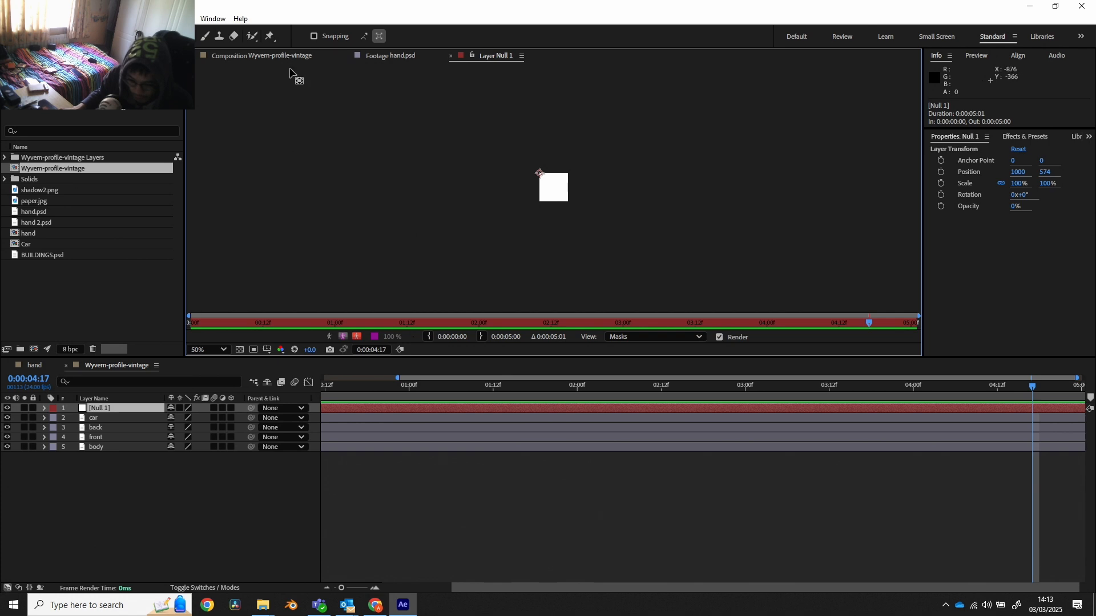
click(451, 56)
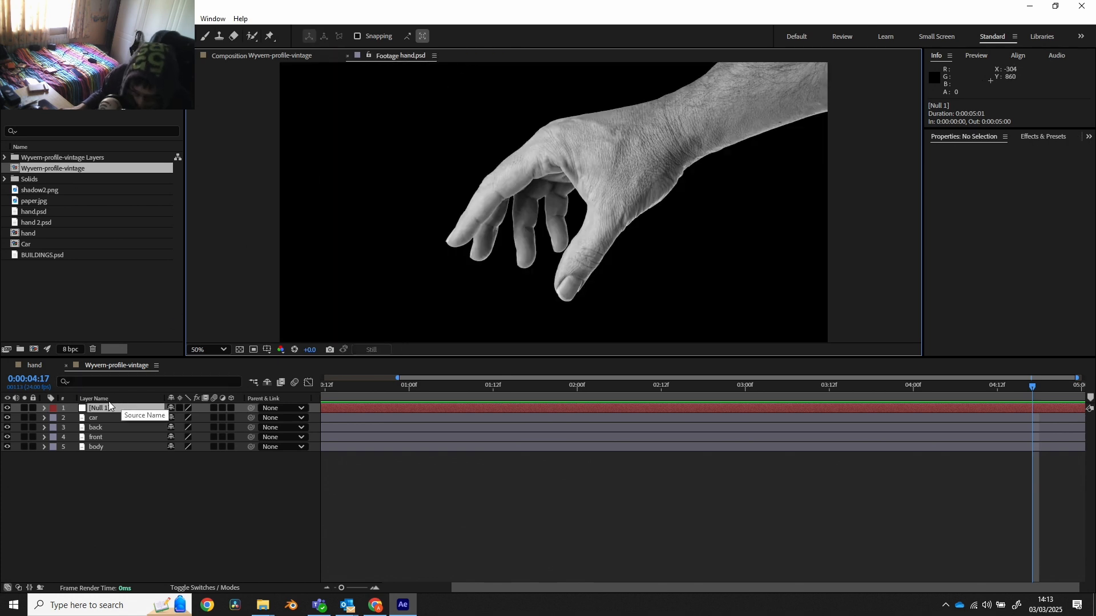
click(109, 410)
key(Return)
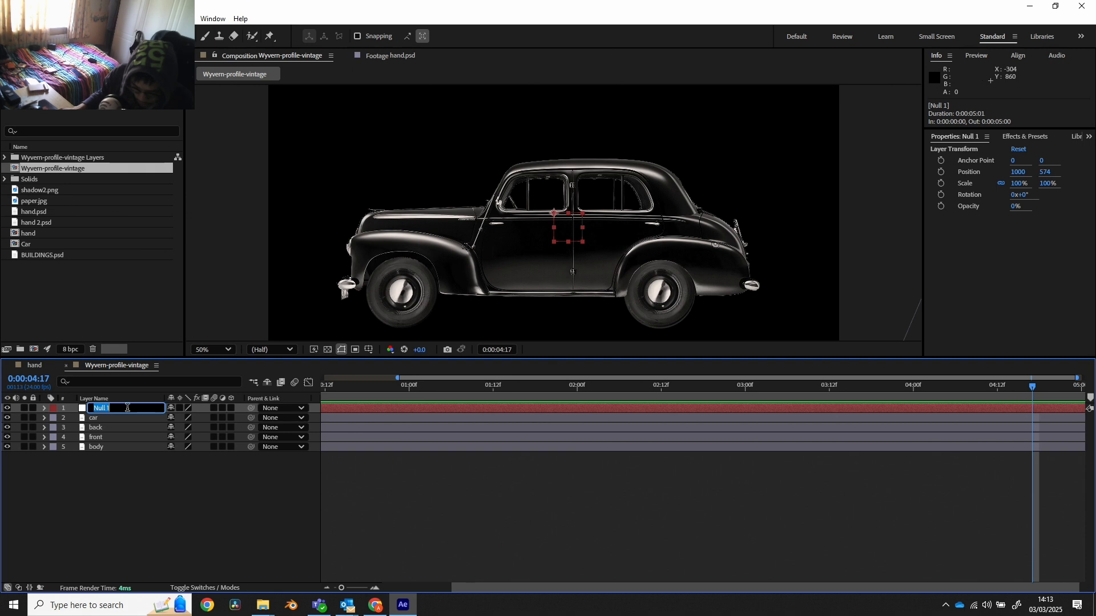
text(Car N)
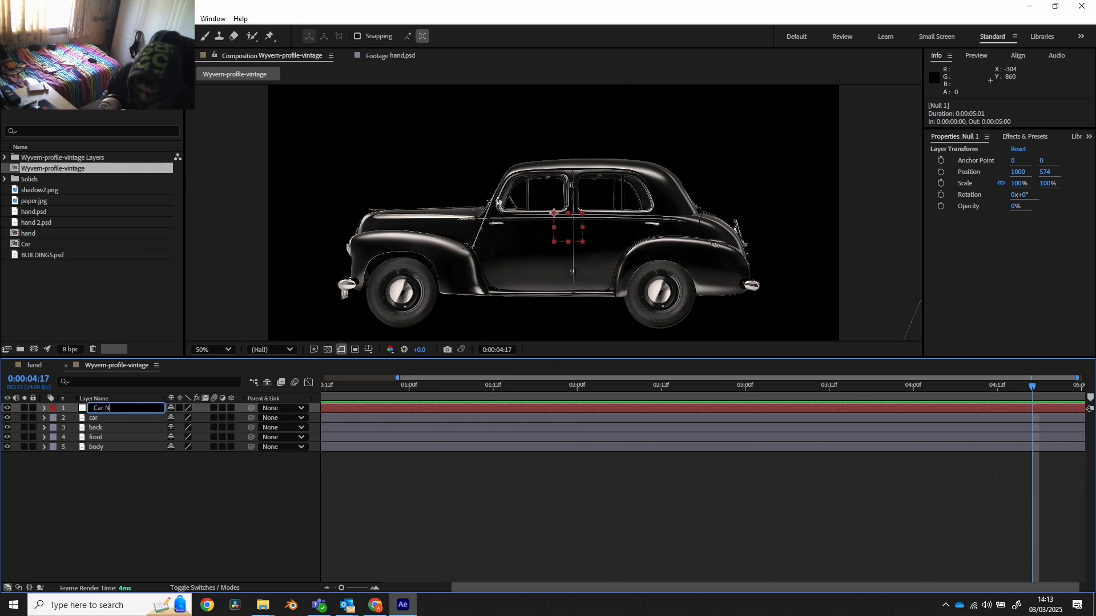
key(Return)
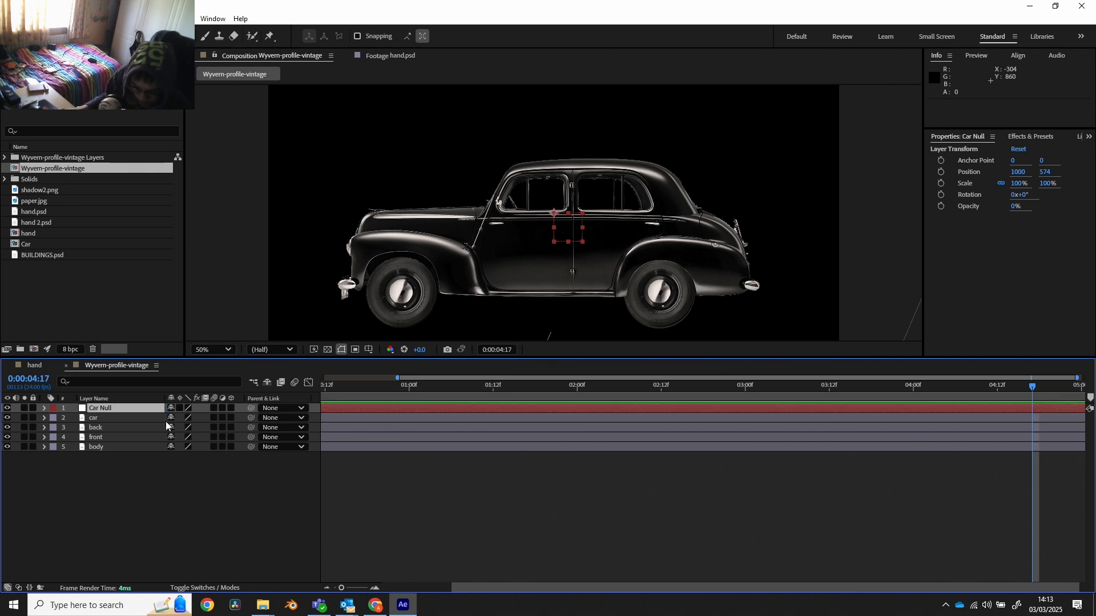
- Parent the car and body layers to Car Null, then test the null's rotation and undo that change
drag(250, 418, 153, 408)
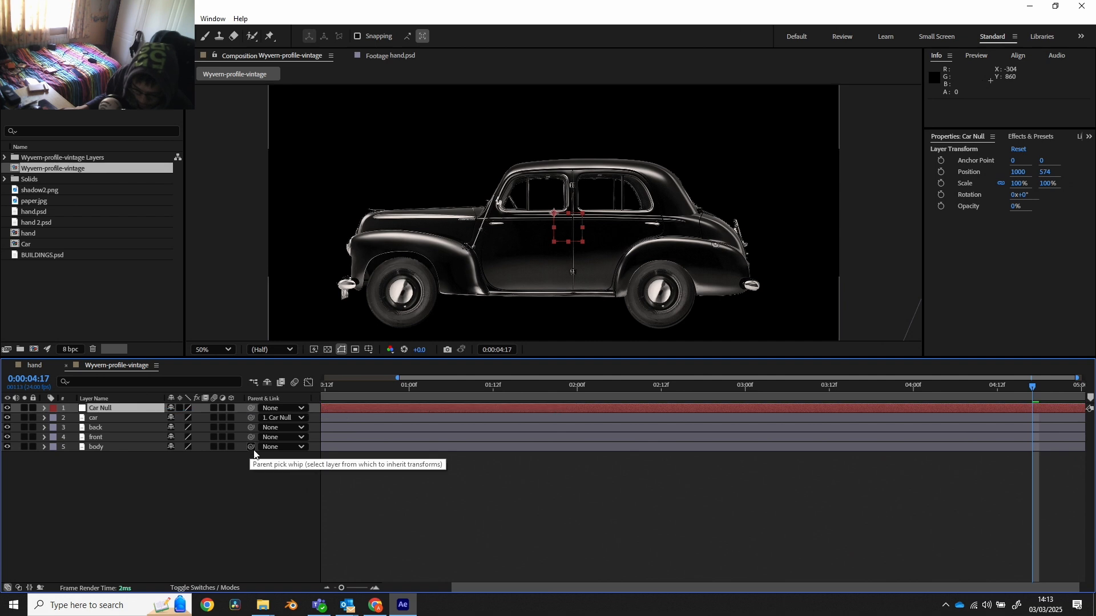
drag(253, 447, 114, 408)
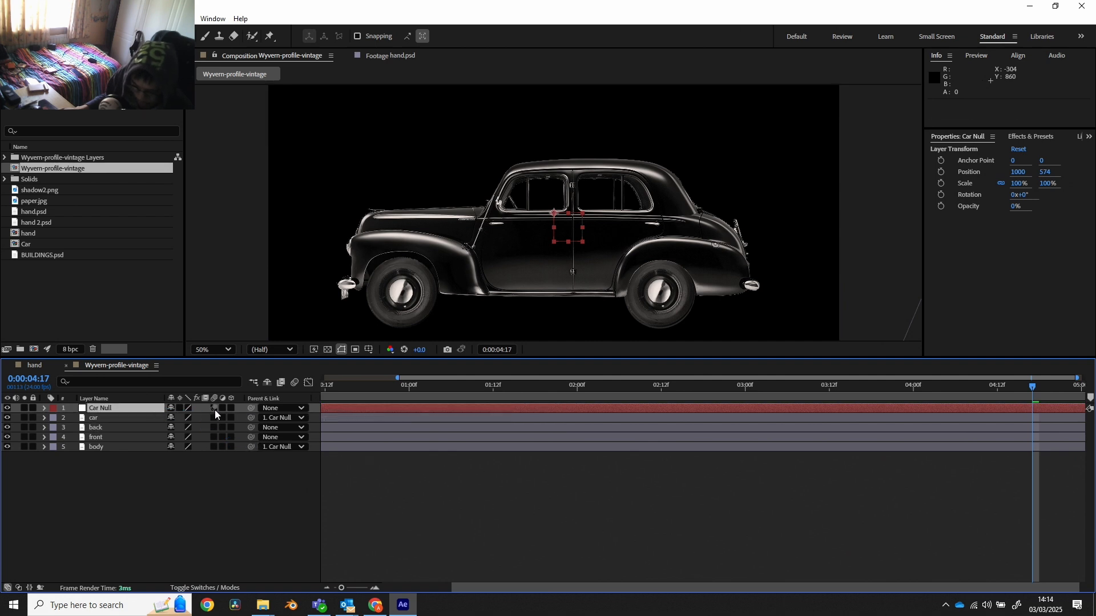
key(r)
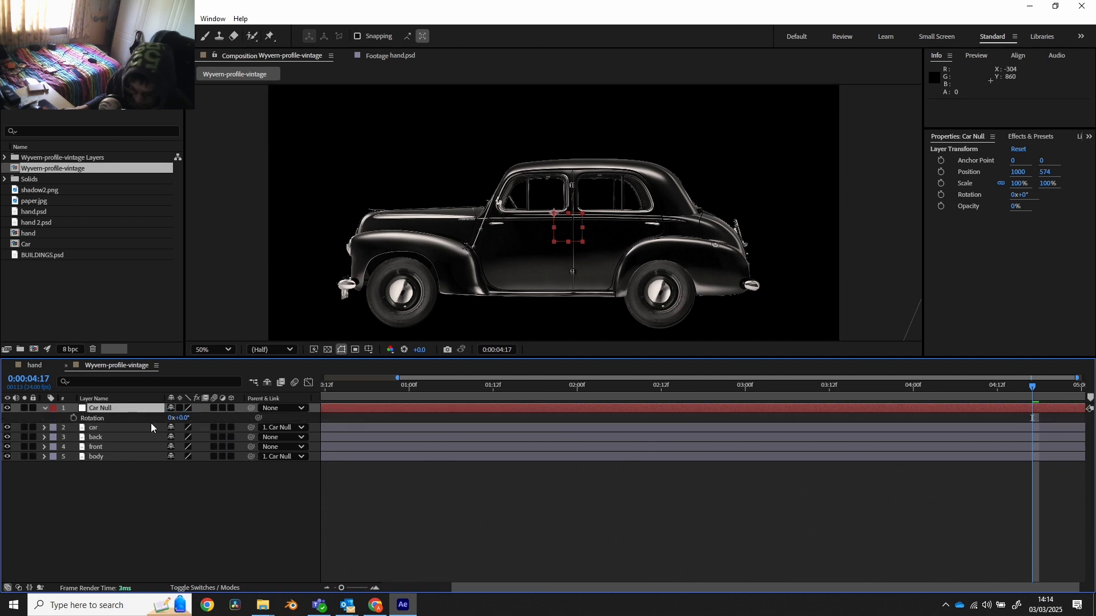
mouse_move(173, 419)
mouse_down()
mouse_move(184, 411)
mouse_move(173, 412)
mouse_up()
key(ctrl+z)
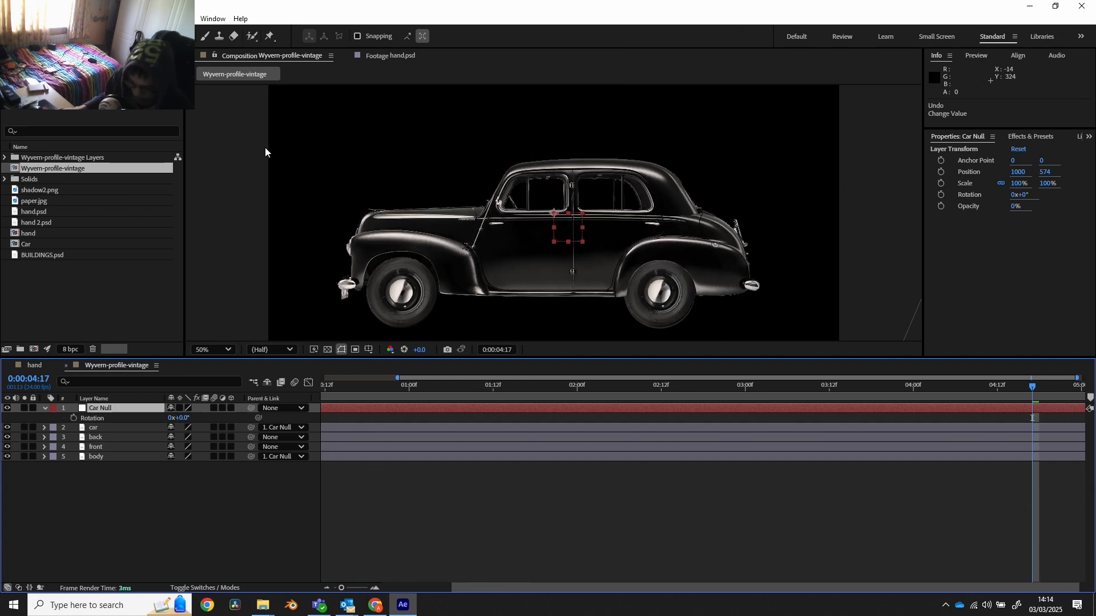
- Move Car Null's anchor point to the middle of the car's lower door area, at about 1070, 716
key(y)
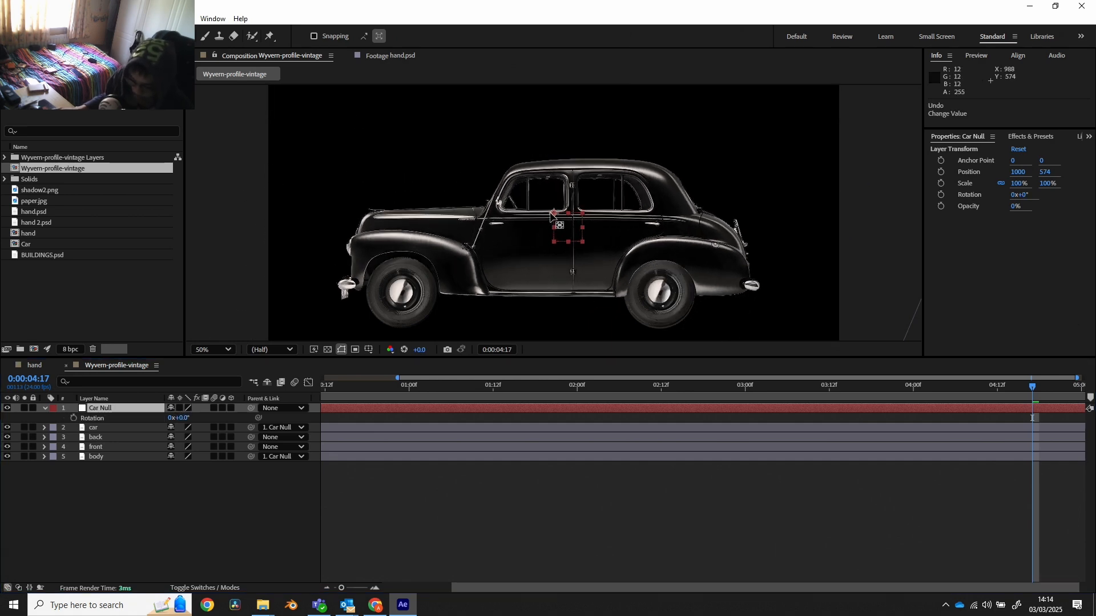
drag(553, 213, 573, 251)
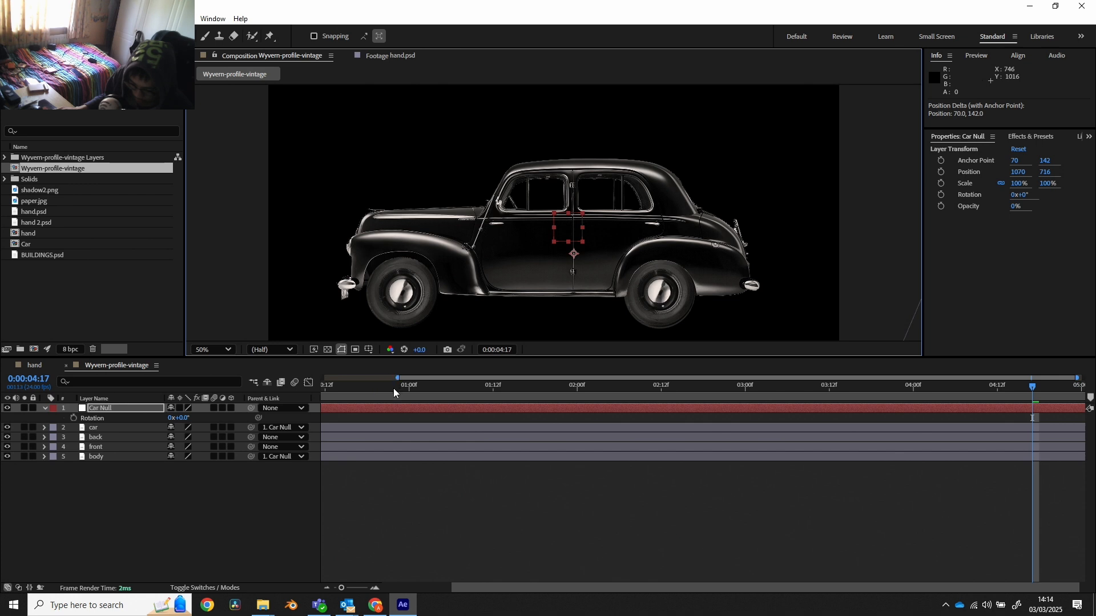
- Set a 0° rotation keyframe on Car Null at the start of the composition
drag(394, 392, 273, 384)
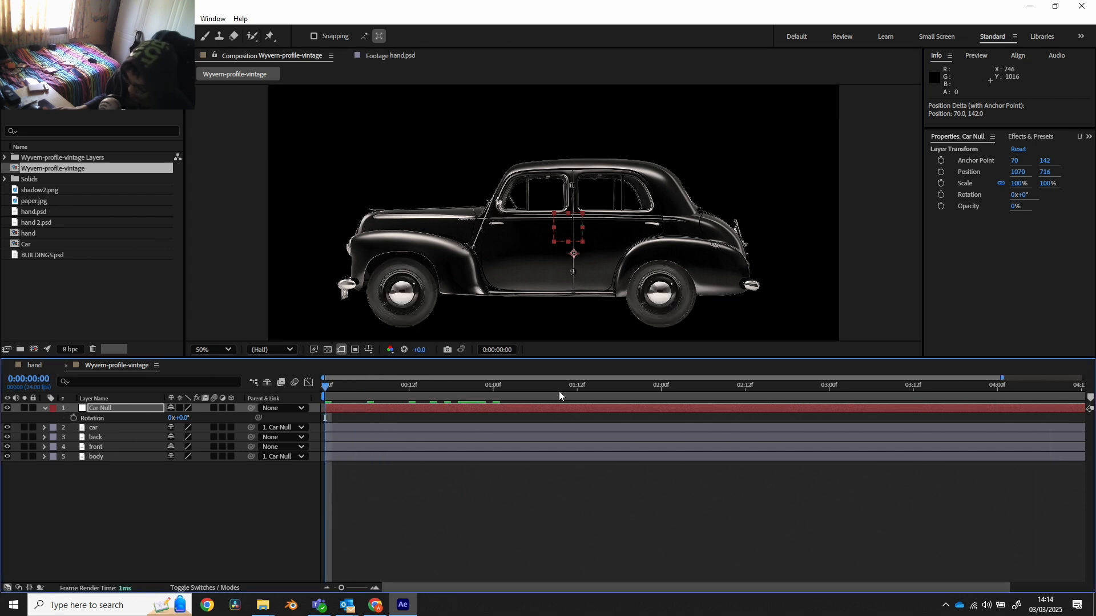
click(74, 419)
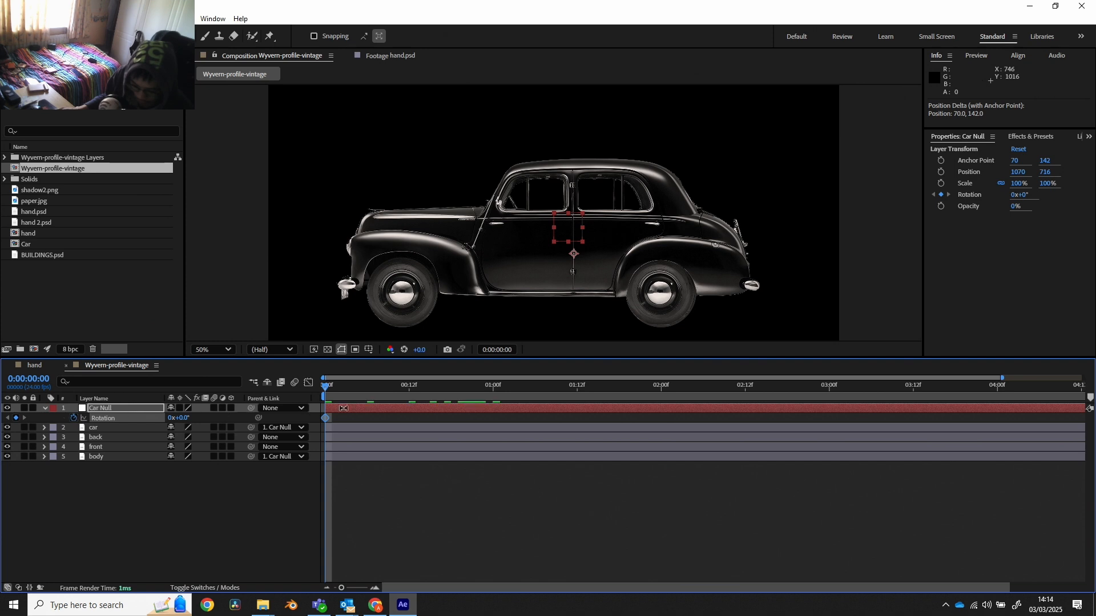
- Reveal the rotation keyframes of the back and front wheel layers
drag(353, 397, 409, 390)
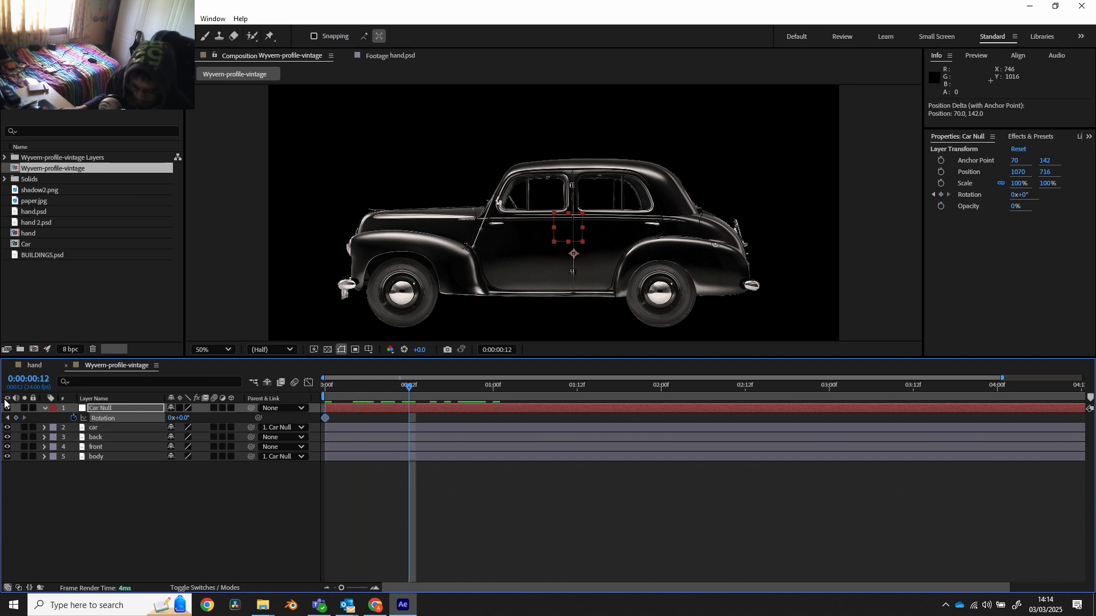
click(100, 437)
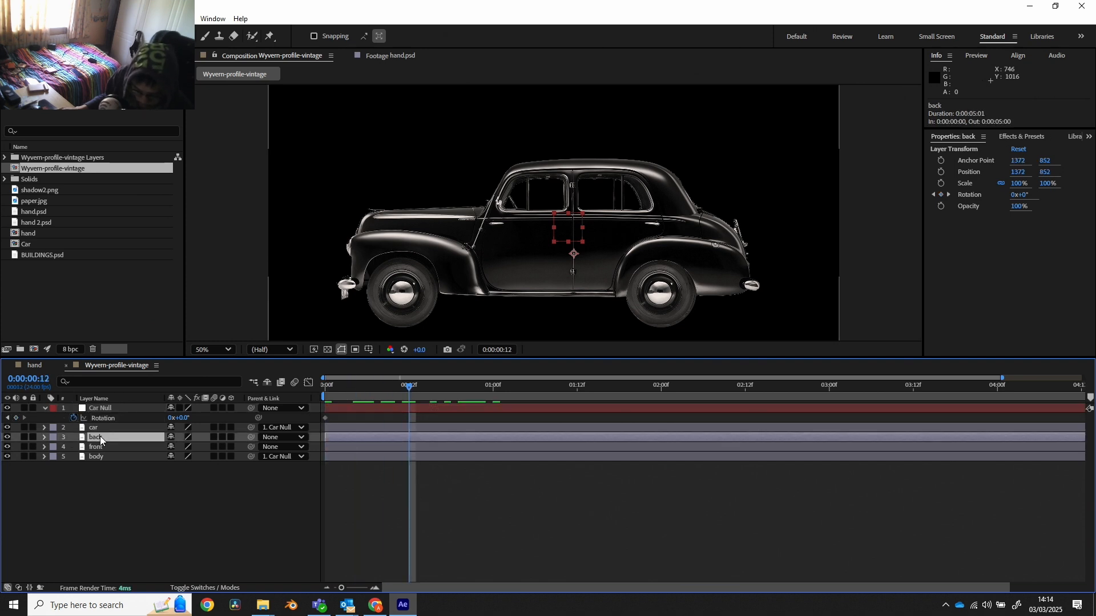
key(r)
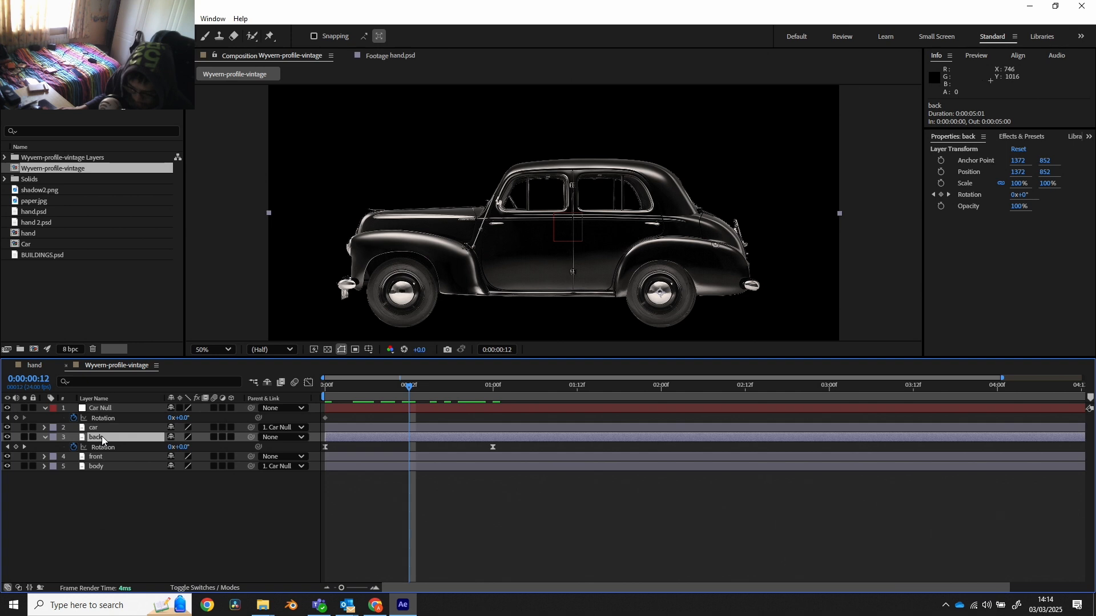
click(100, 454)
key(r)
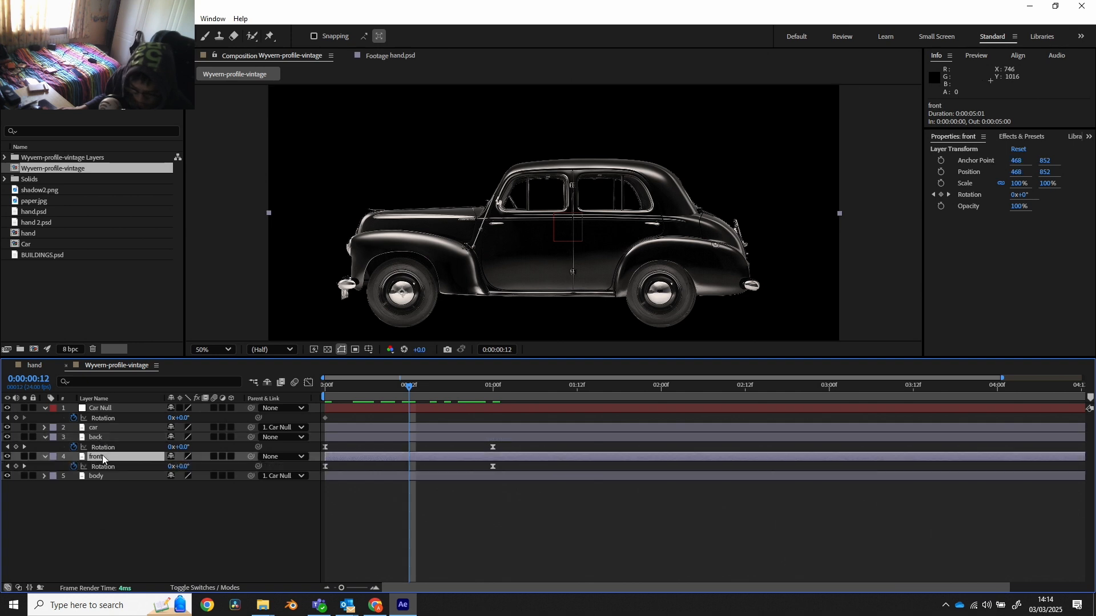
- Copy Car Null's first rotation keyframe to 0:00:01:00, in line with the wheels' keyframes
drag(417, 388, 493, 394)
click(325, 418)
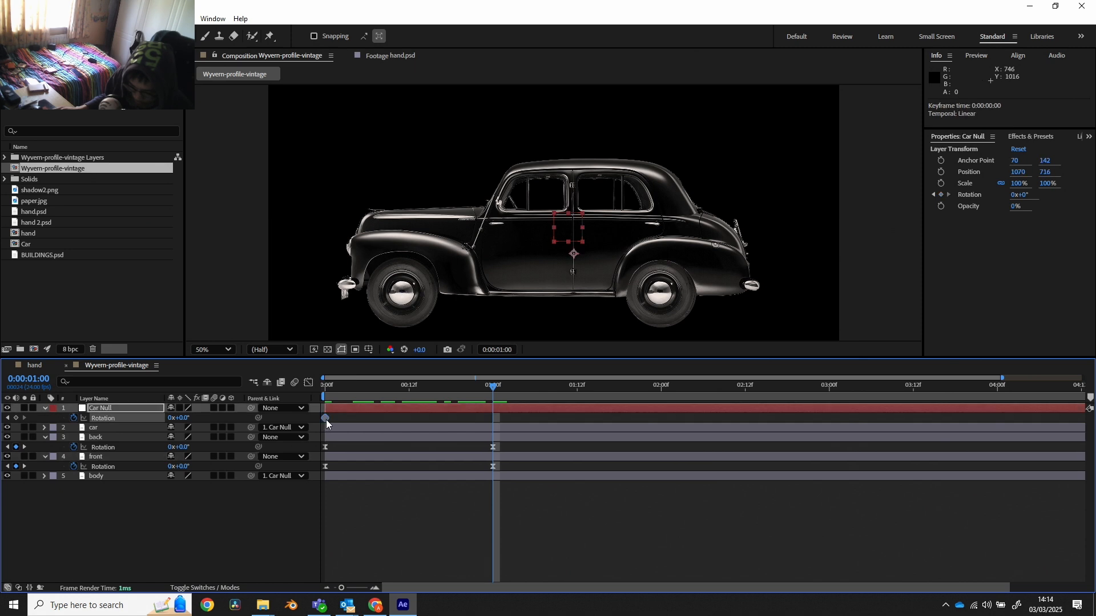
key(ctrl+c)
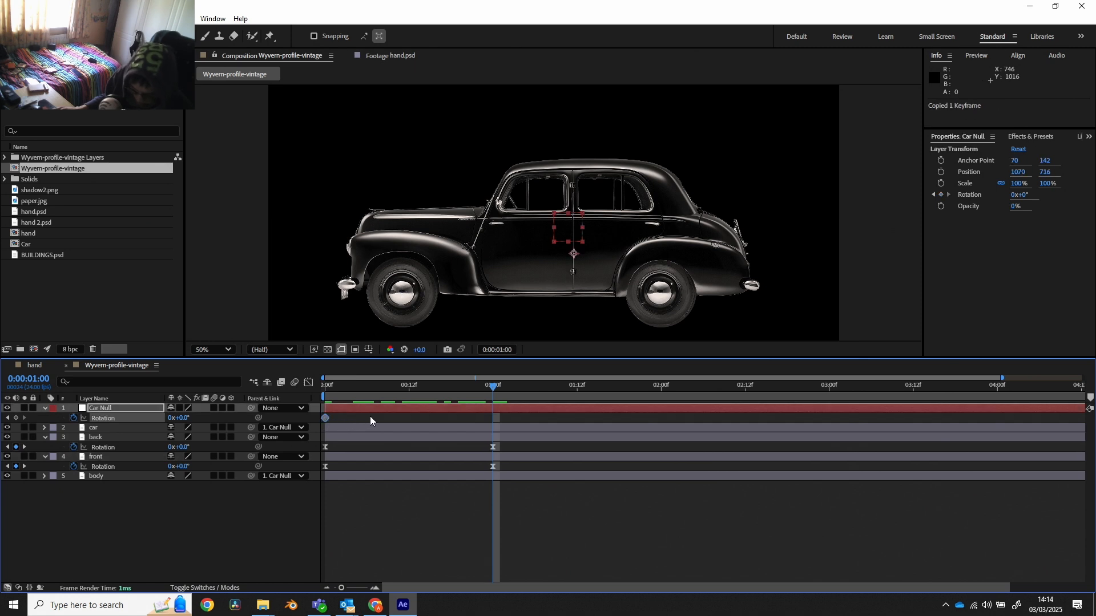
key(ctrl+v)
- Set Car Null's rotation to 5° at 0:00:01:03
click(498, 388)
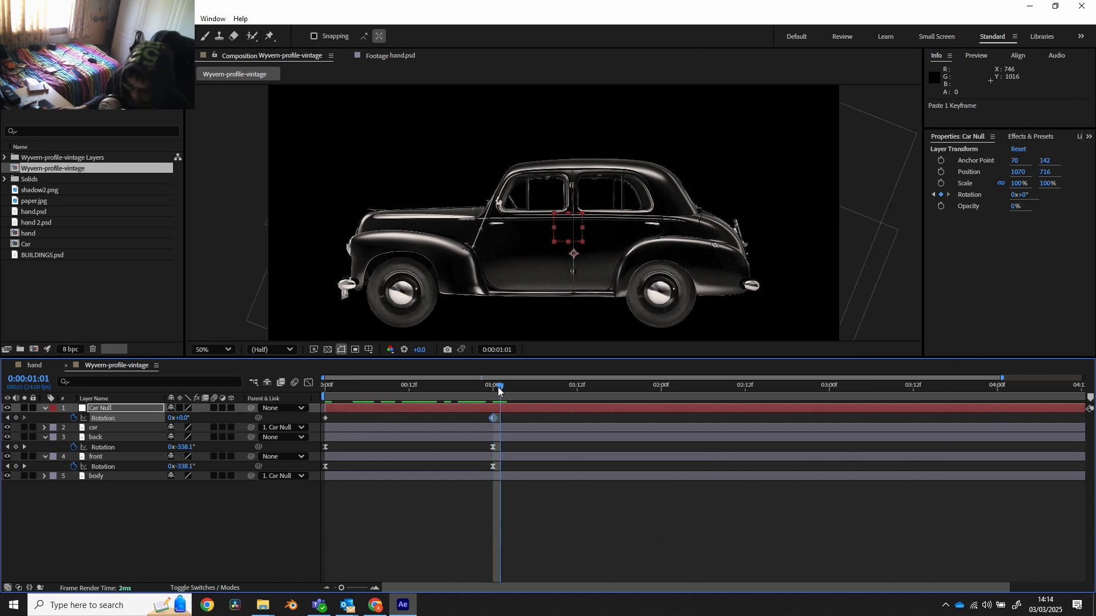
drag(502, 392, 515, 392)
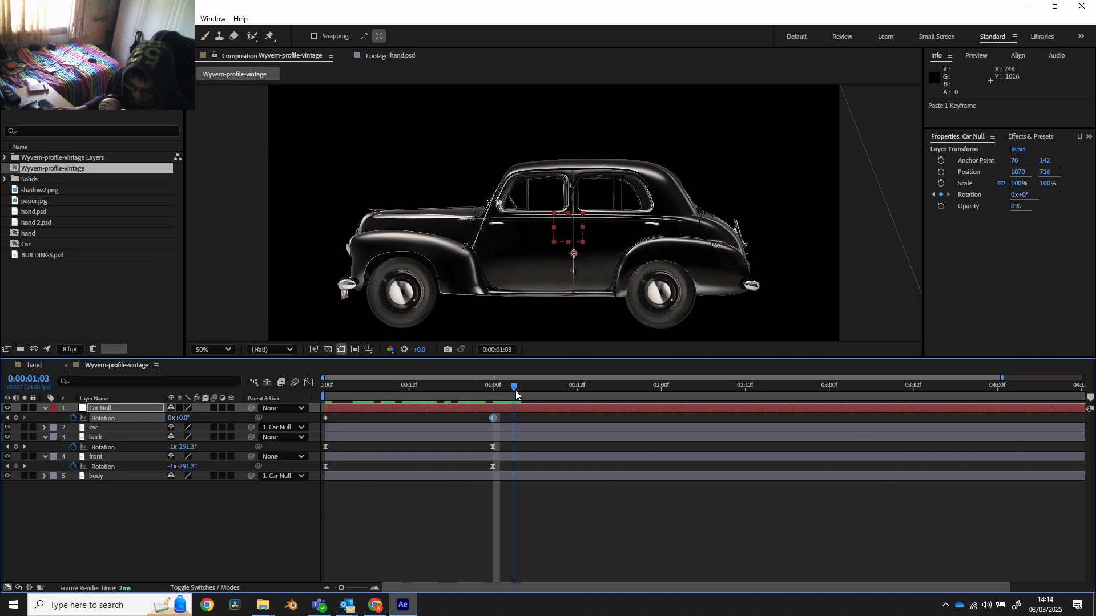
drag(184, 417, 187, 418)
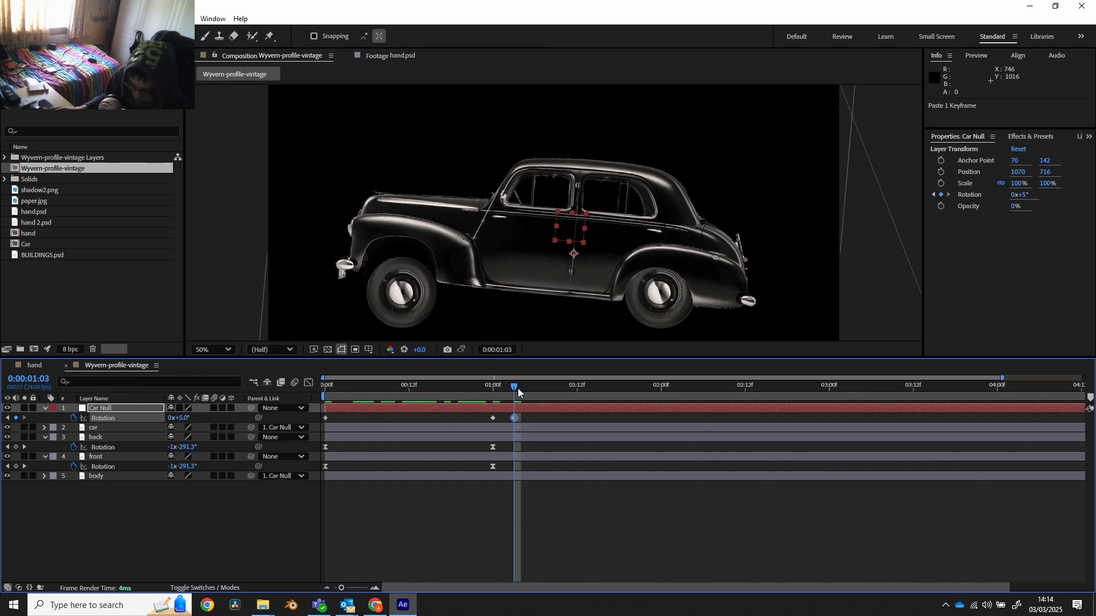
- Copy Car Null's 0° rotation keyframe from 1 second to 0:00:01:06 and scrub back over the tilt
drag(518, 388, 535, 388)
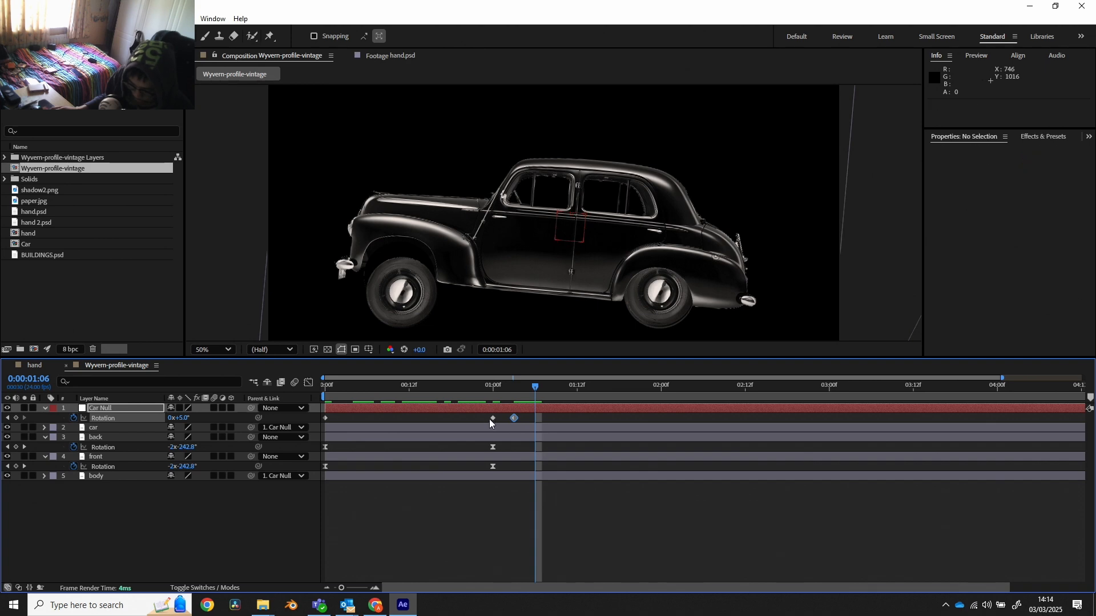
click(488, 419)
click(491, 418)
key(ctrl+c)
key(ctrl+v)
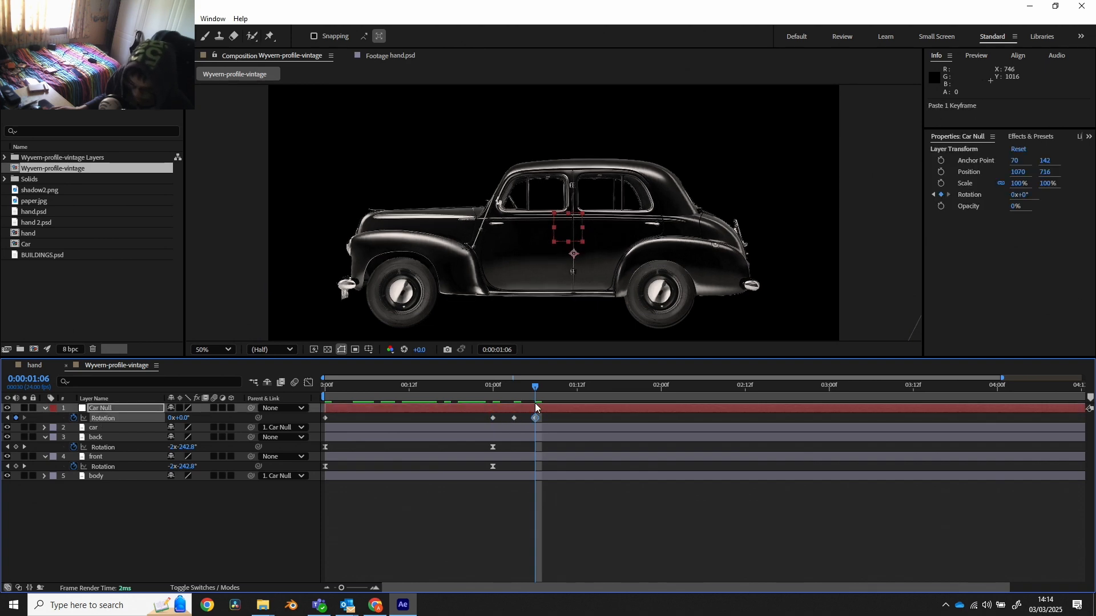
drag(535, 387, 508, 386)
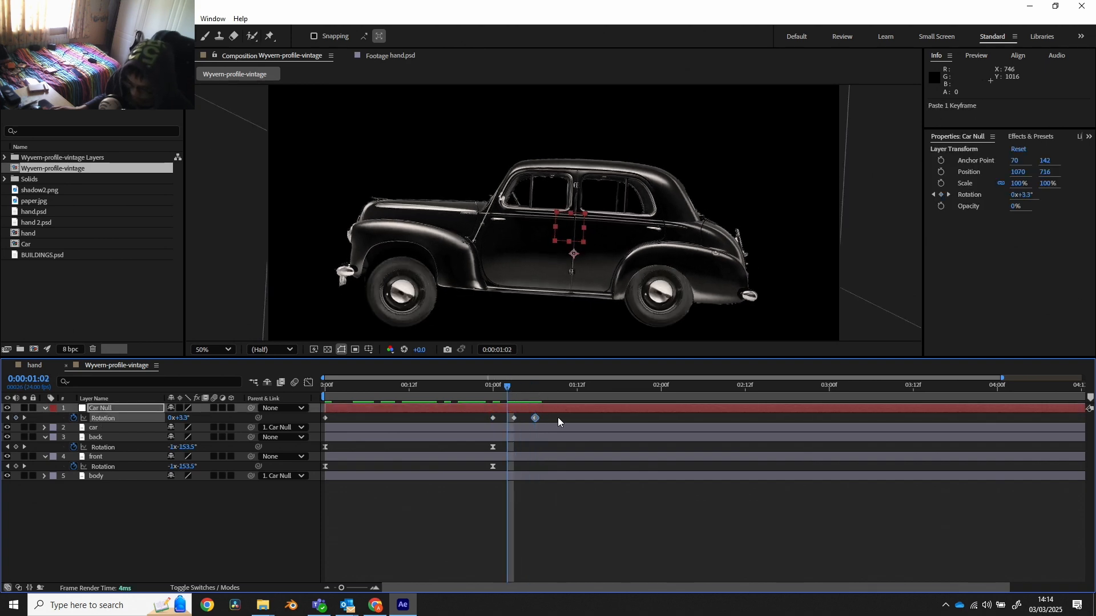
- Apply Easy Ease to all of Car Null's rotation keyframes and play back the tilt
drag(557, 417, 313, 416)
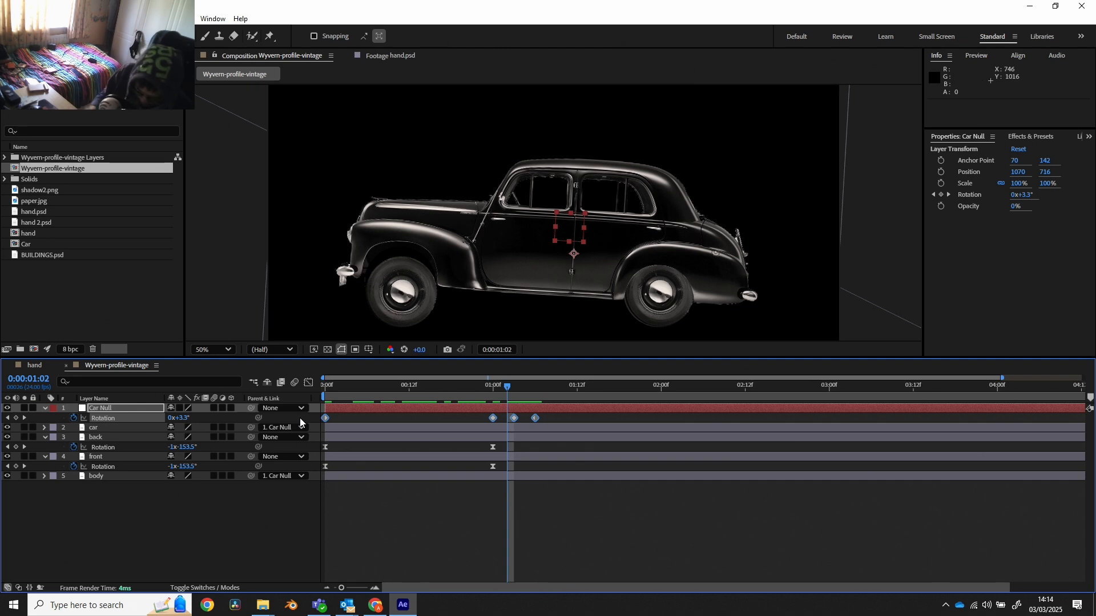
key(F9)
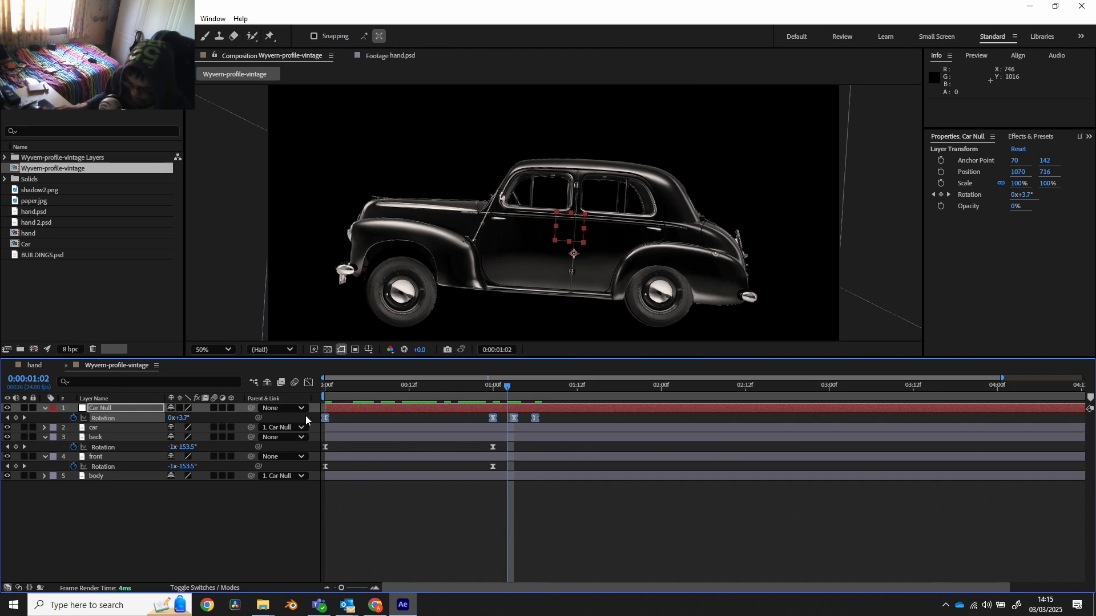
drag(505, 387, 395, 400)
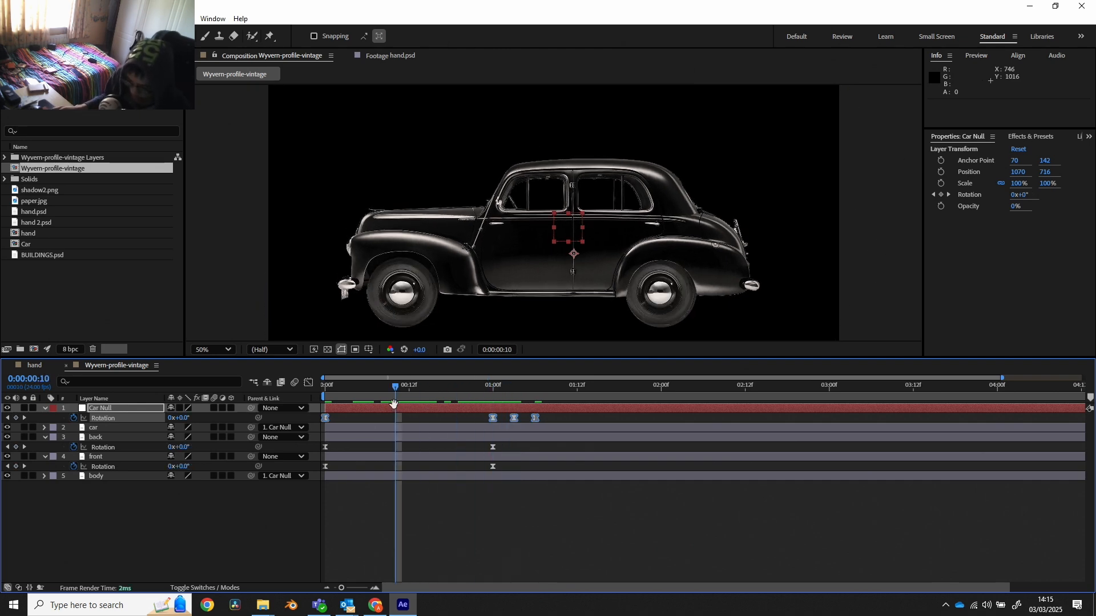
key(space)
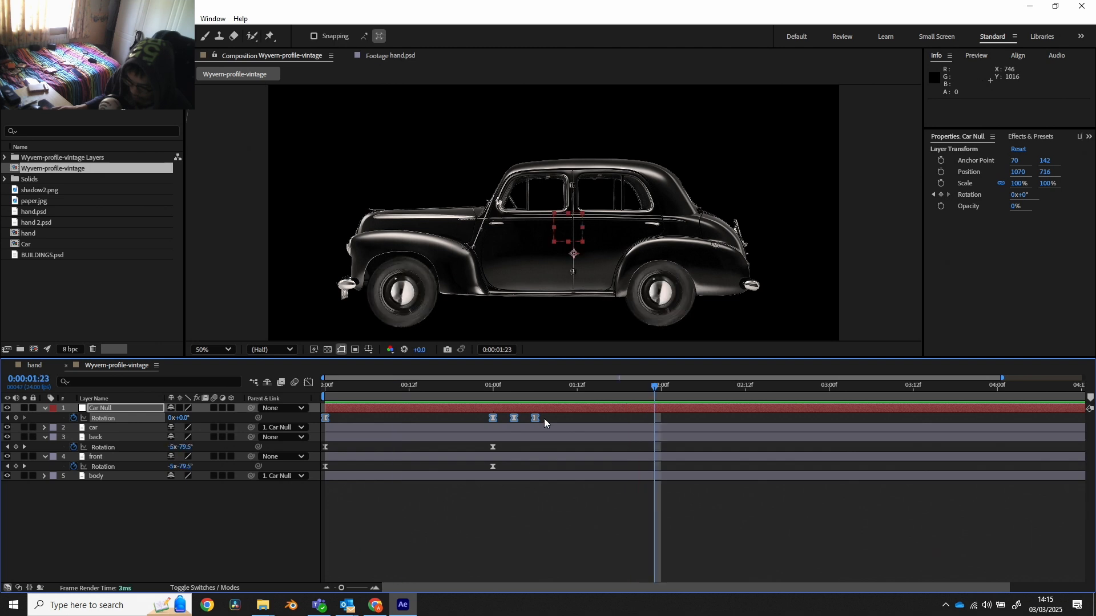
drag(542, 419, 474, 423)
key(ctrl+z)
click(558, 420)
click(573, 419)
drag(547, 415, 508, 421)
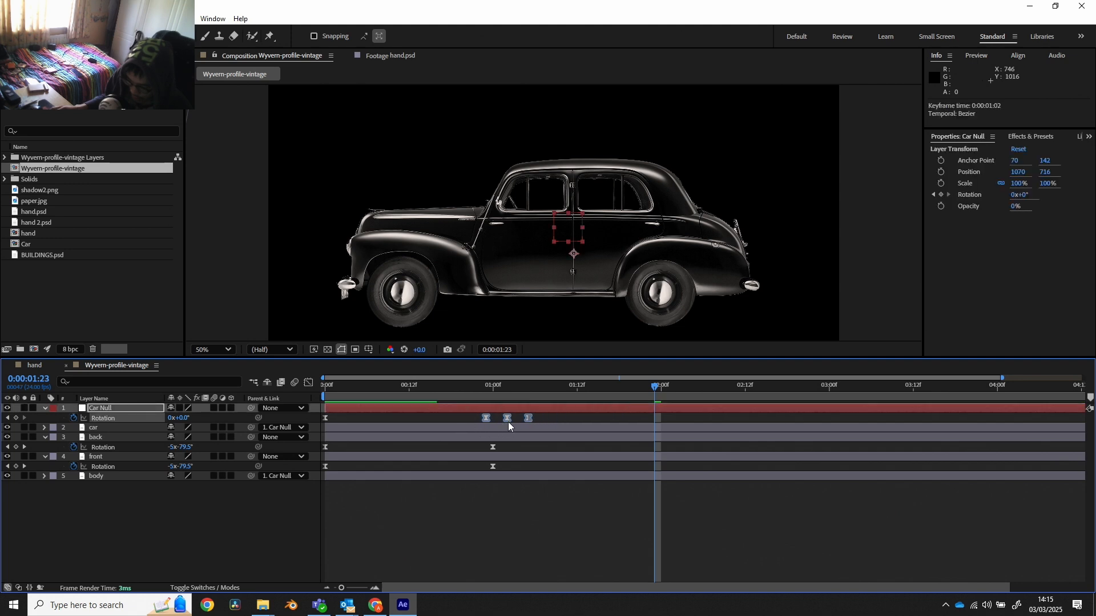
key(ctrl+z)
ctrl+click(536, 418)
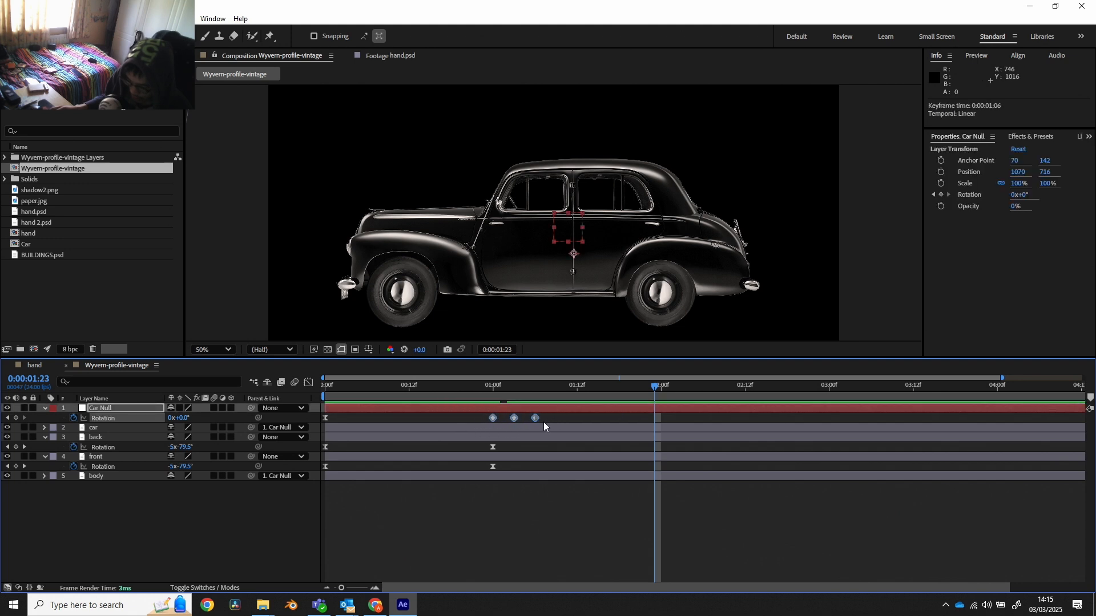
key(ctrl+z)
- Stretch Car Null's last three rotation keyframes to span 0:00:01:00 to about 0:00:02:13, and play back the slower tilt
drag(536, 418, 754, 423)
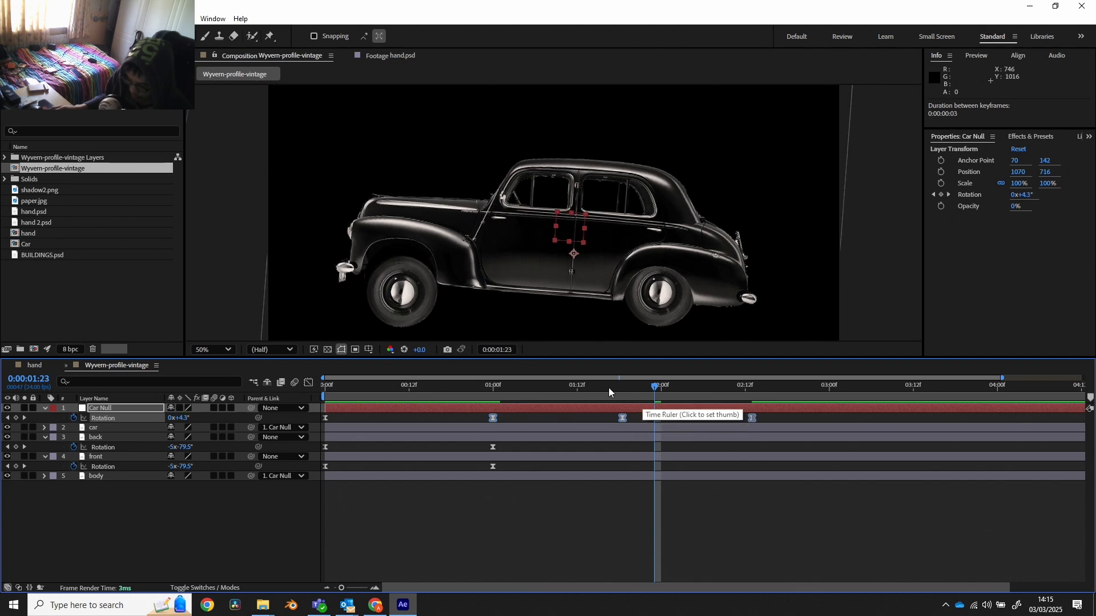
click(385, 392)
key(space)
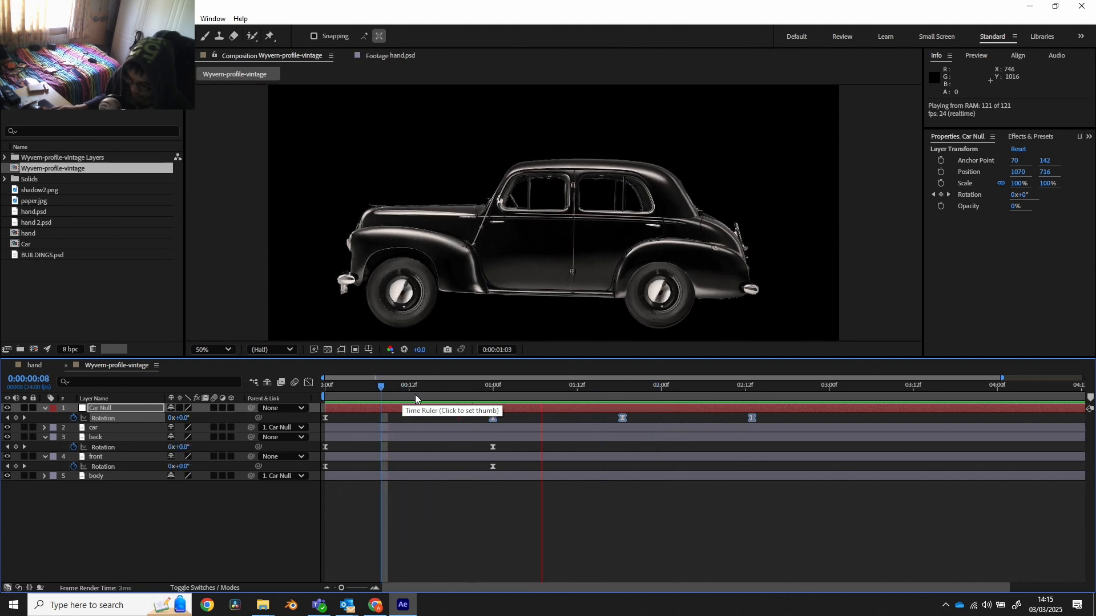
key(space)
- Move Car Null's 5° rotation keyframe to 0:00:01:08 and preview the animation
click(618, 390)
click(635, 419)
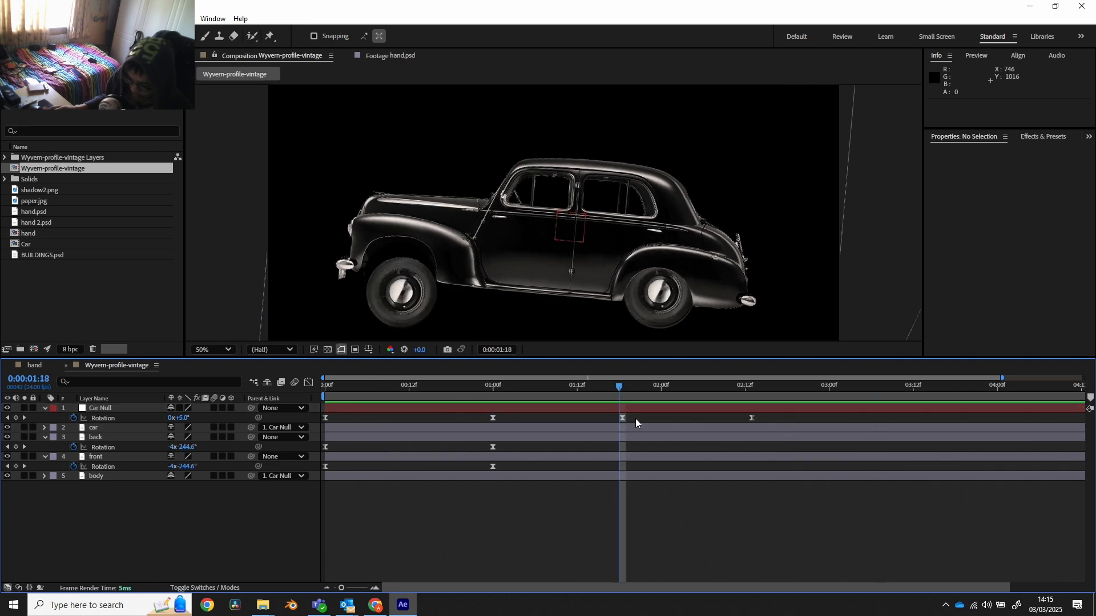
drag(623, 418, 549, 419)
click(388, 385)
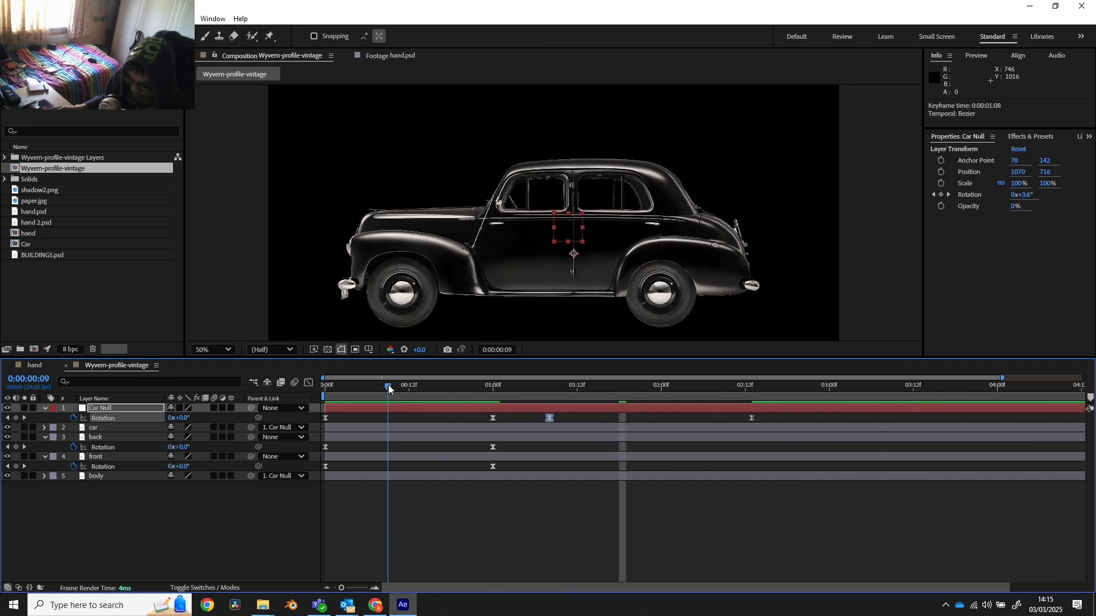
key(space)
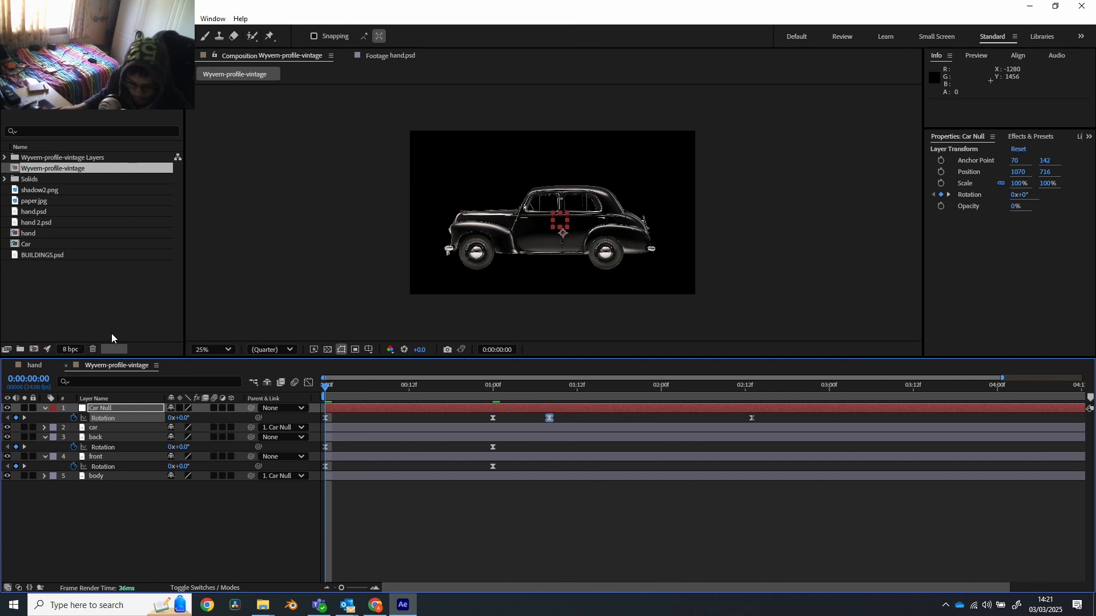
- Collapse the revealed rotation properties of the Car Null, back and front layers
click(46, 408)
click(45, 427)
click(45, 437)
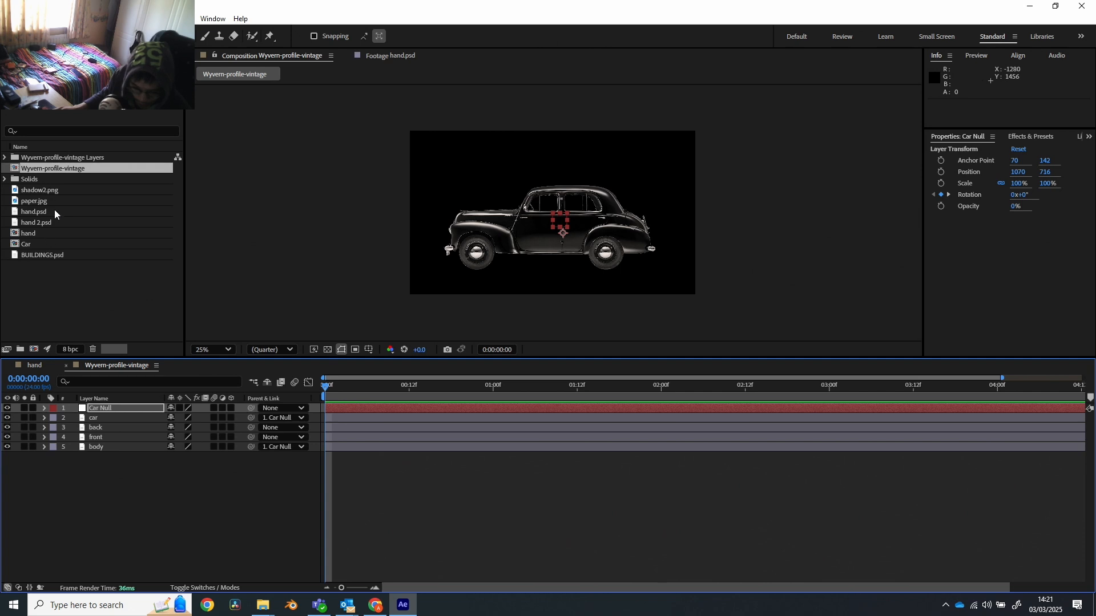
- Open the hand composition, collapse the hand.psd layer's properties and copy that layer
drag(36, 231, 52, 249)
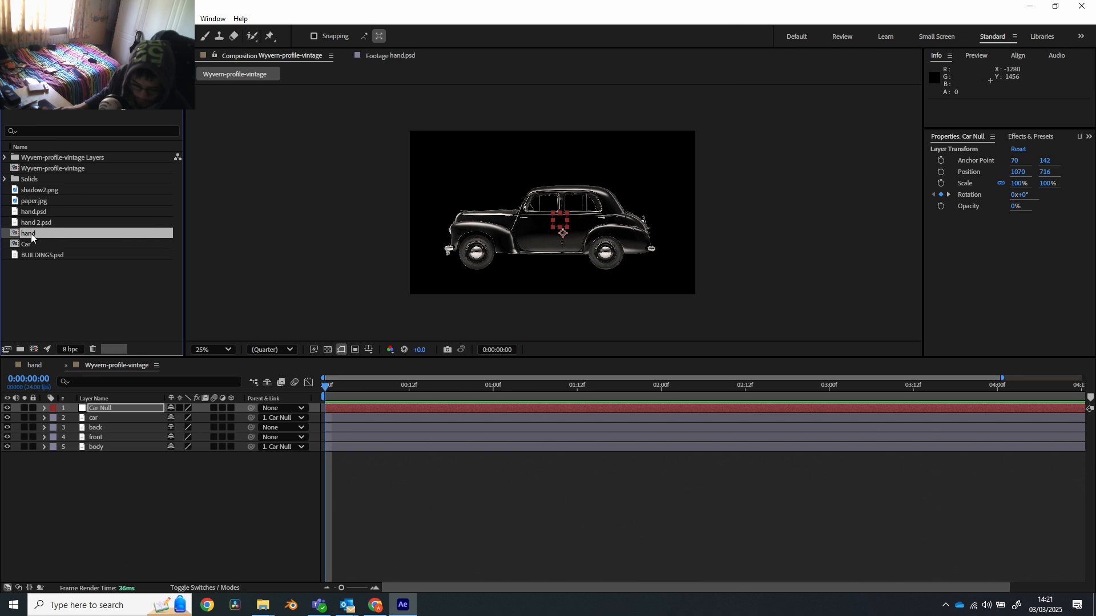
click(34, 365)
scroll(86, 434, up, 2)
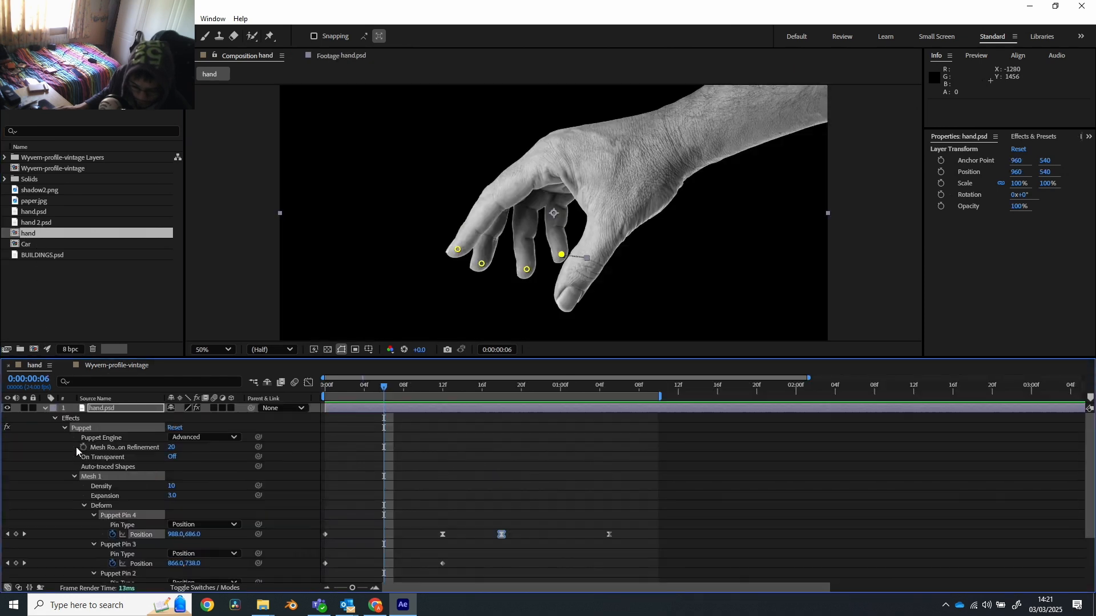
click(44, 408)
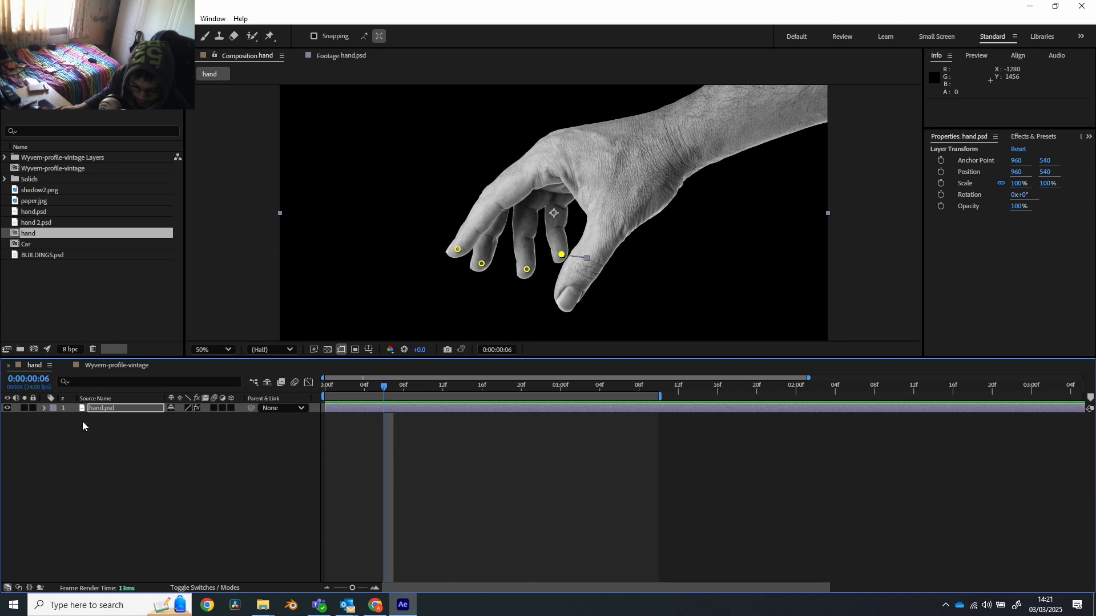
click(112, 409)
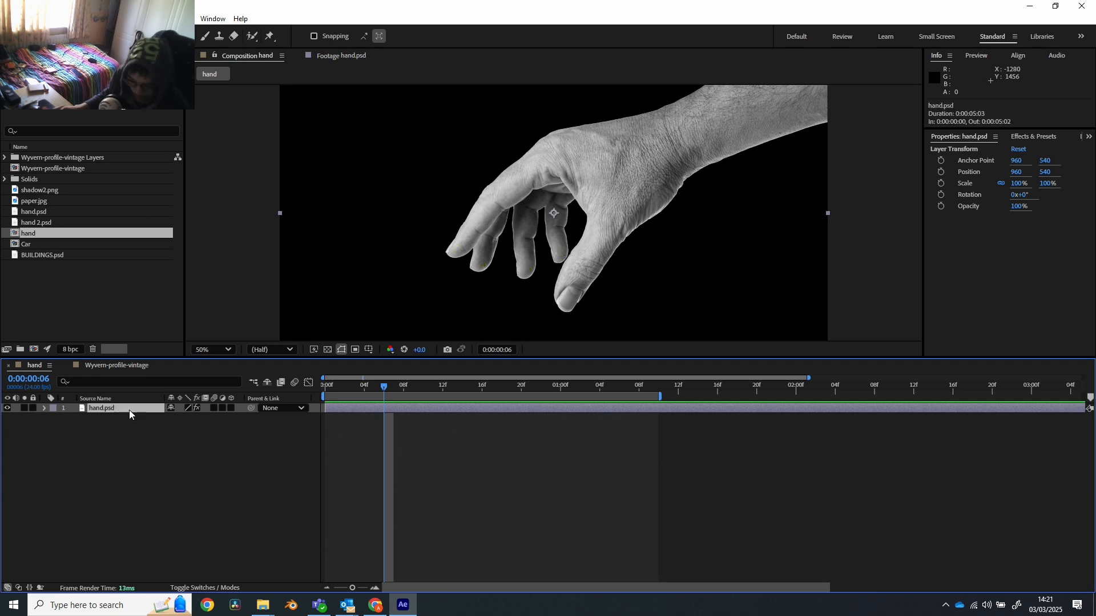
key(ctrl+c)
drag(334, 388, 452, 382)
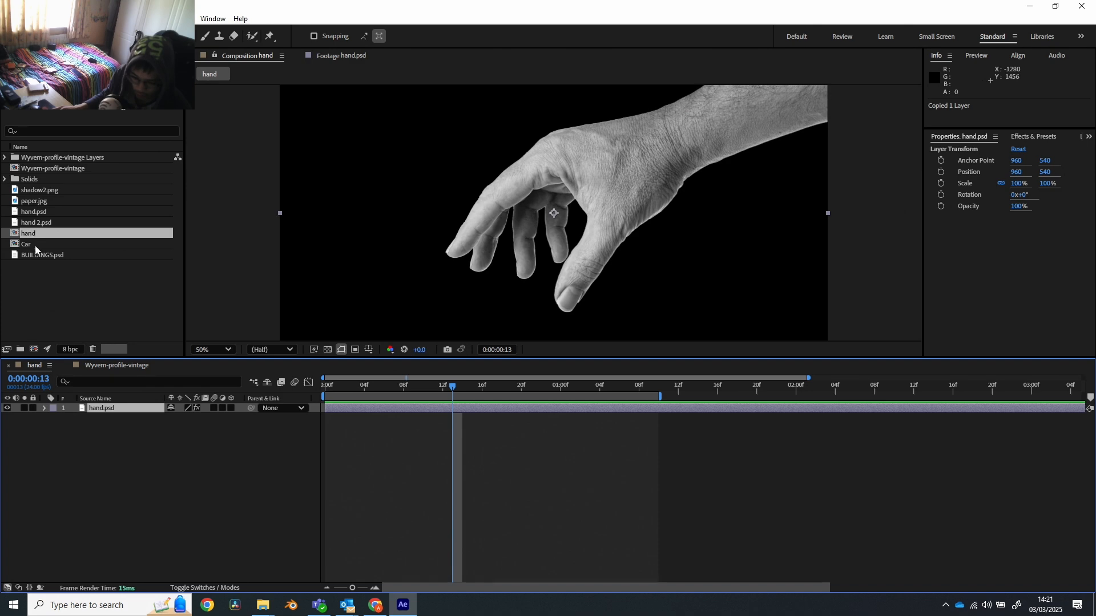
- Paste the hand.psd layer into the Wyvern-profile-vintage composition and close the hand composition's timeline
click(108, 365)
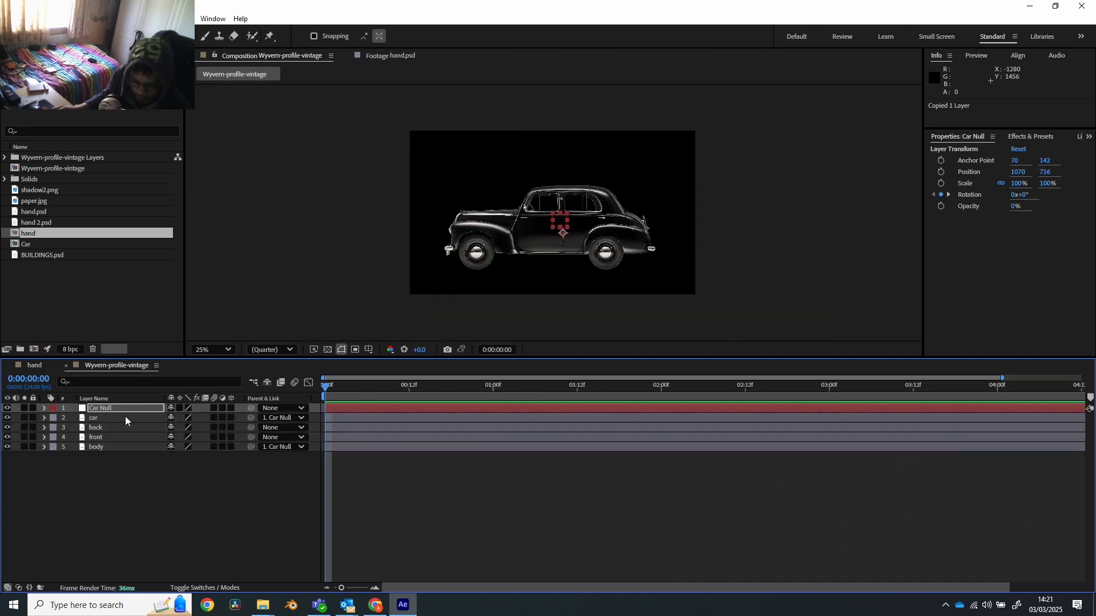
click(123, 479)
key(ctrl+v)
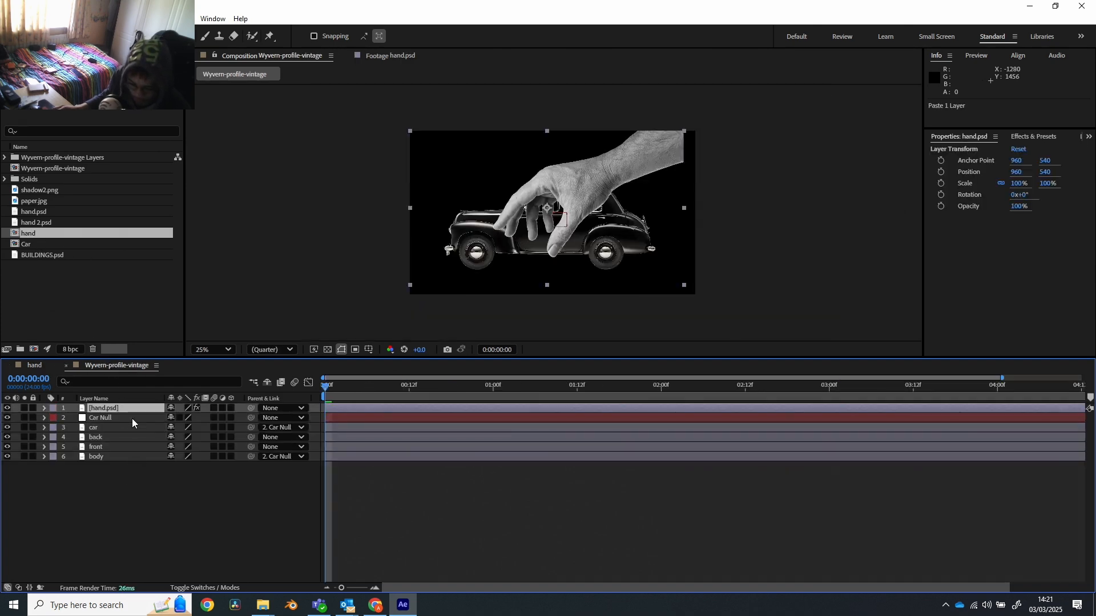
drag(347, 388, 307, 392)
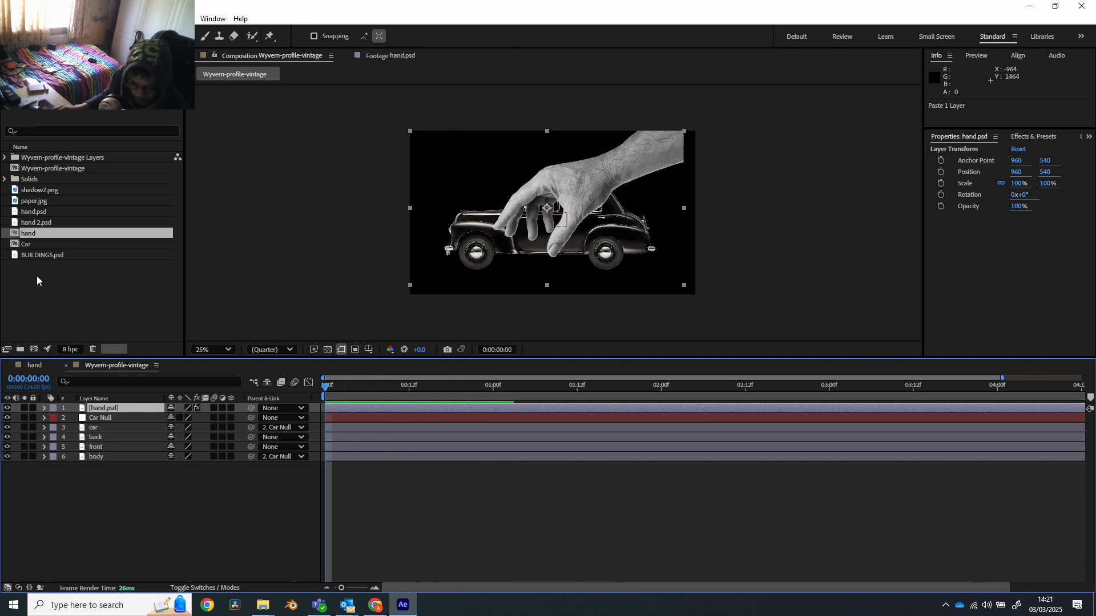
click(8, 366)
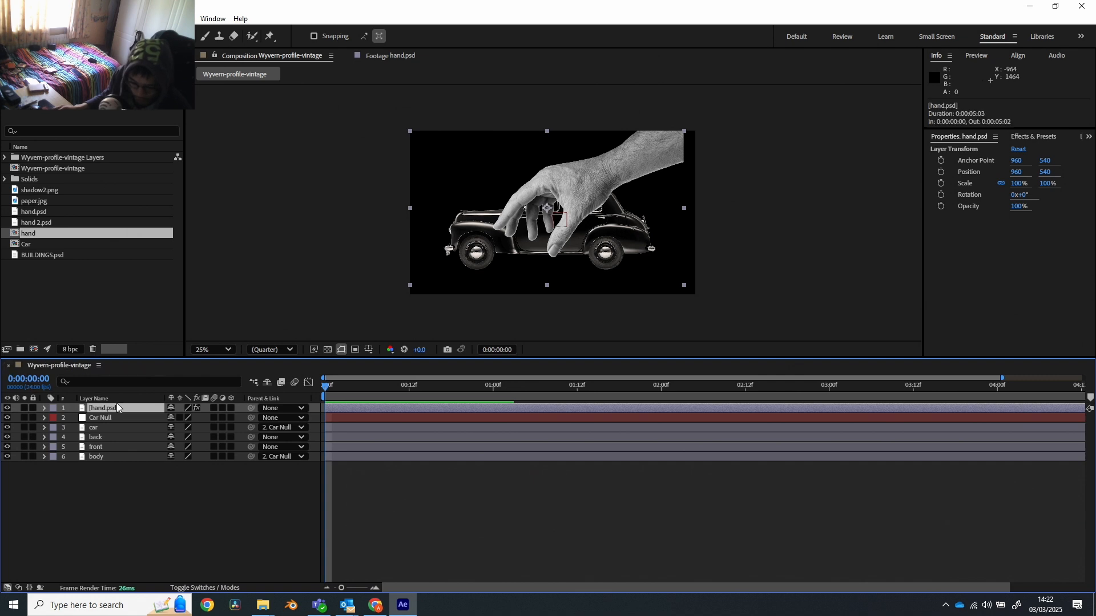
- Move the full-size hand.psd layer up over the rear of the car, to about 1264, 320
click(44, 407)
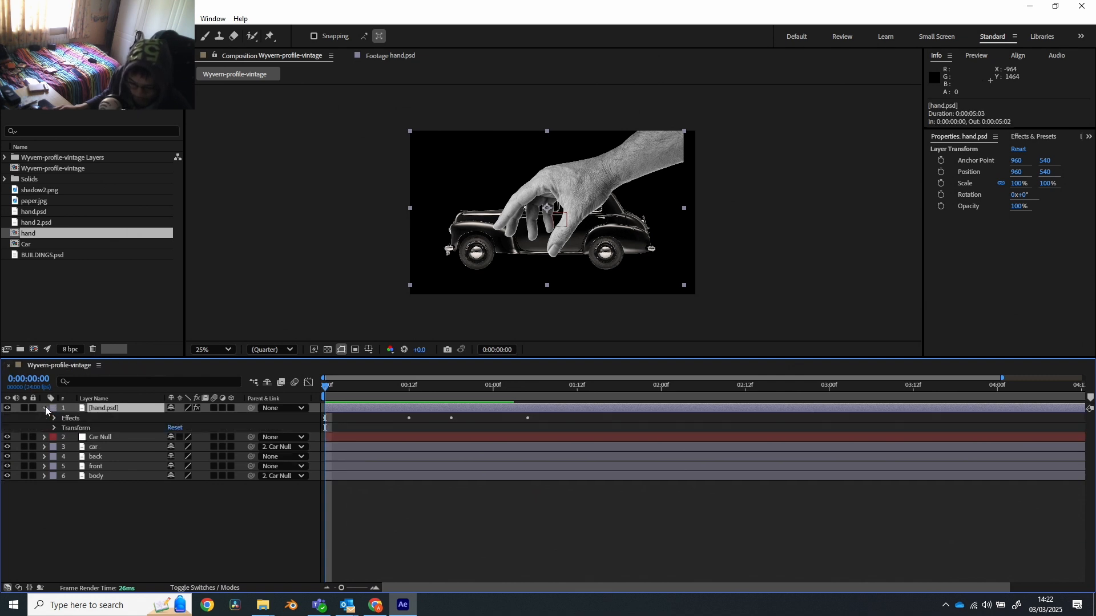
click(44, 408)
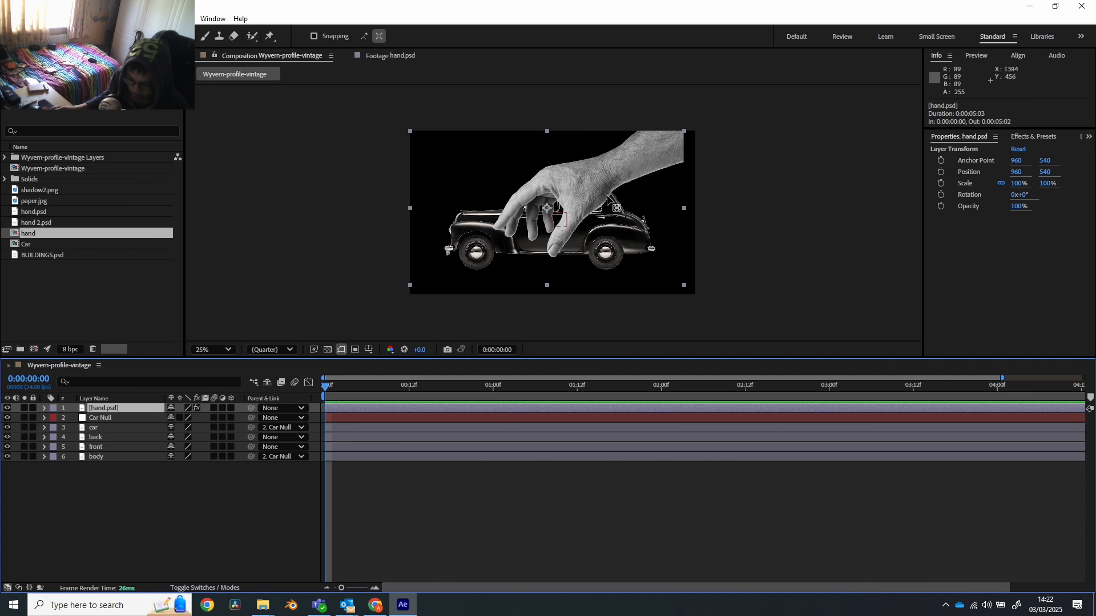
key(v)
drag(584, 177, 627, 146)
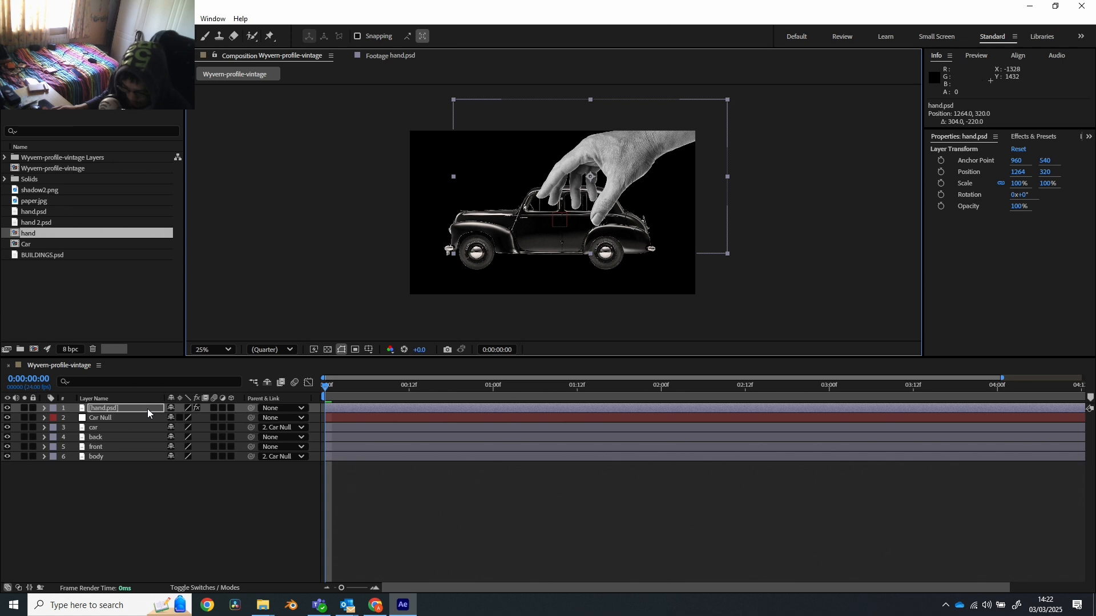
key(t)
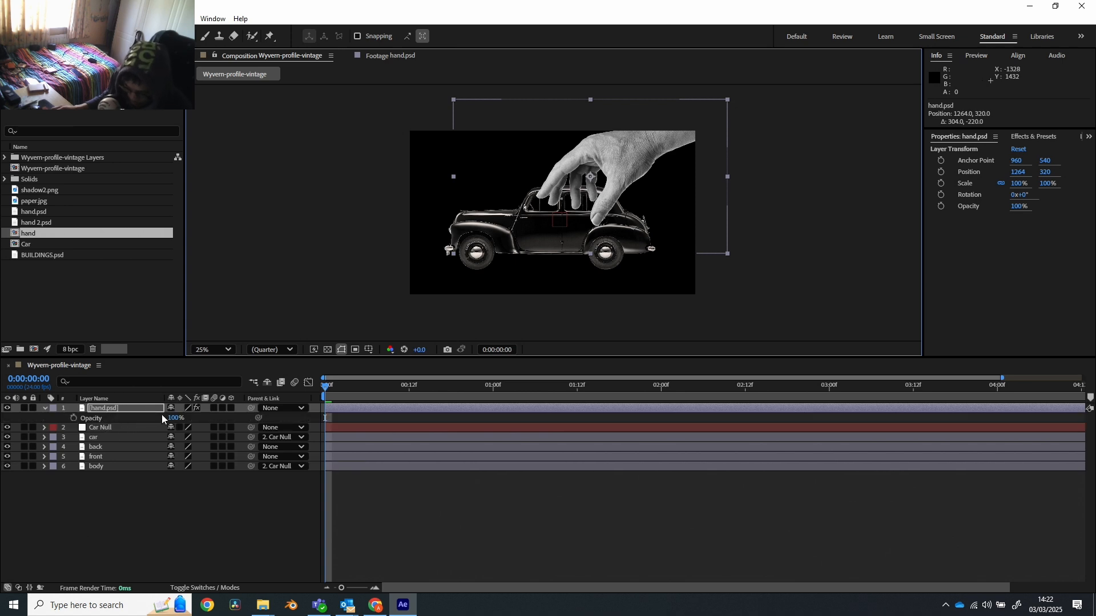
key(End)
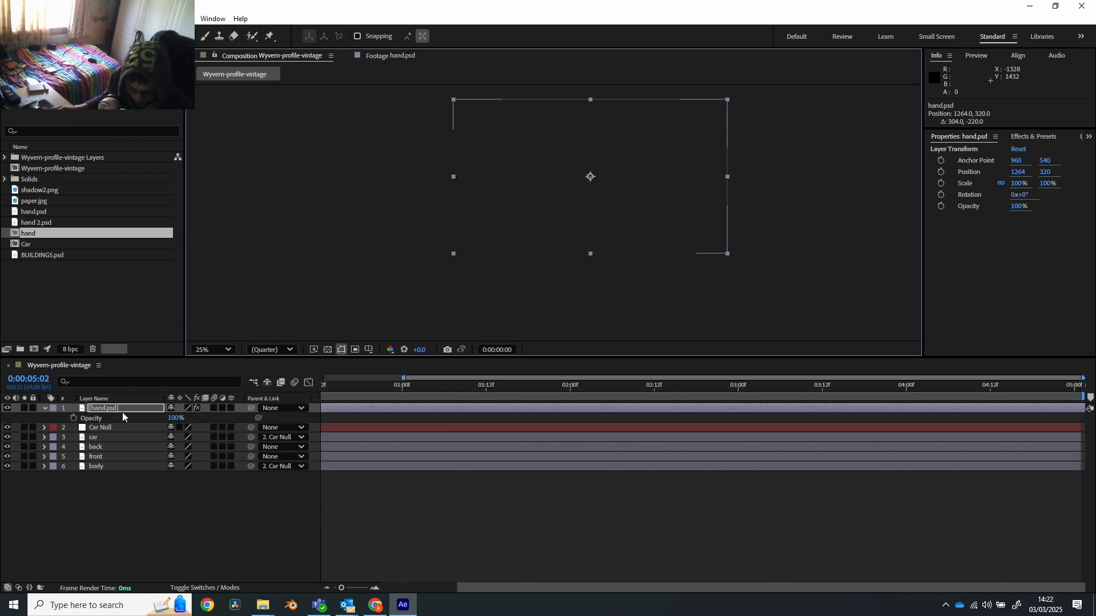
key(s)
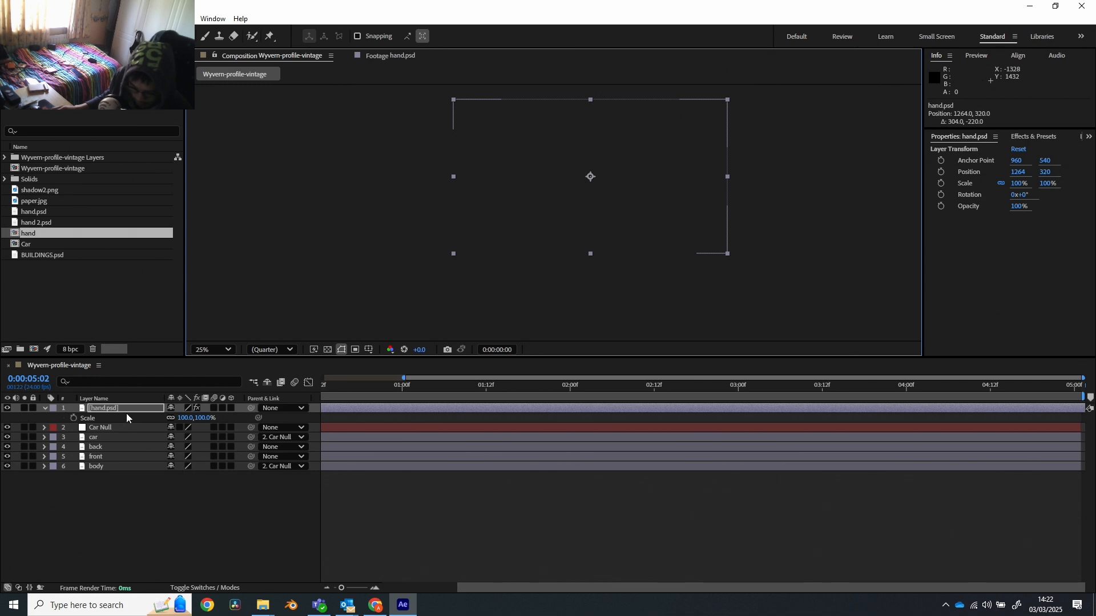
key(t)
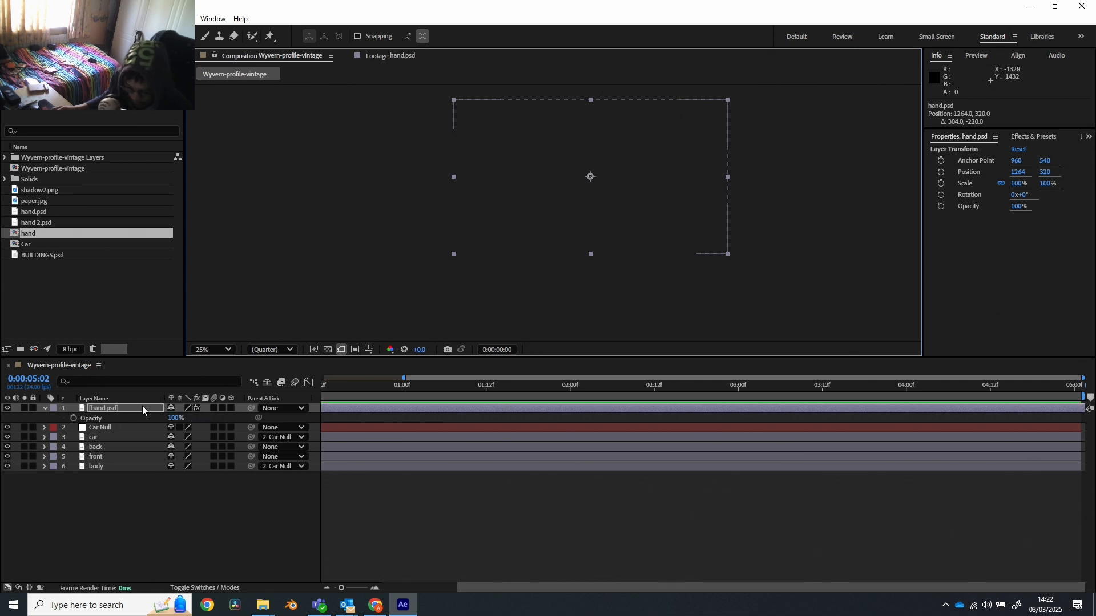
key(u)
key(u)
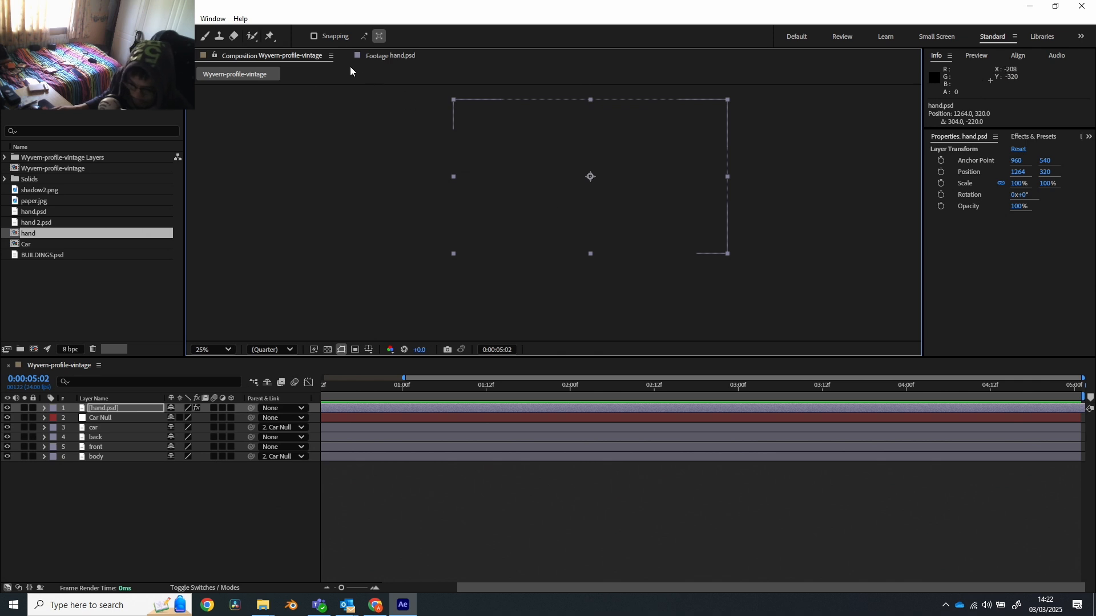
- Undo the hand.psd layer's move in the Wyvern-profile-vintage composition
click(390, 57)
click(279, 57)
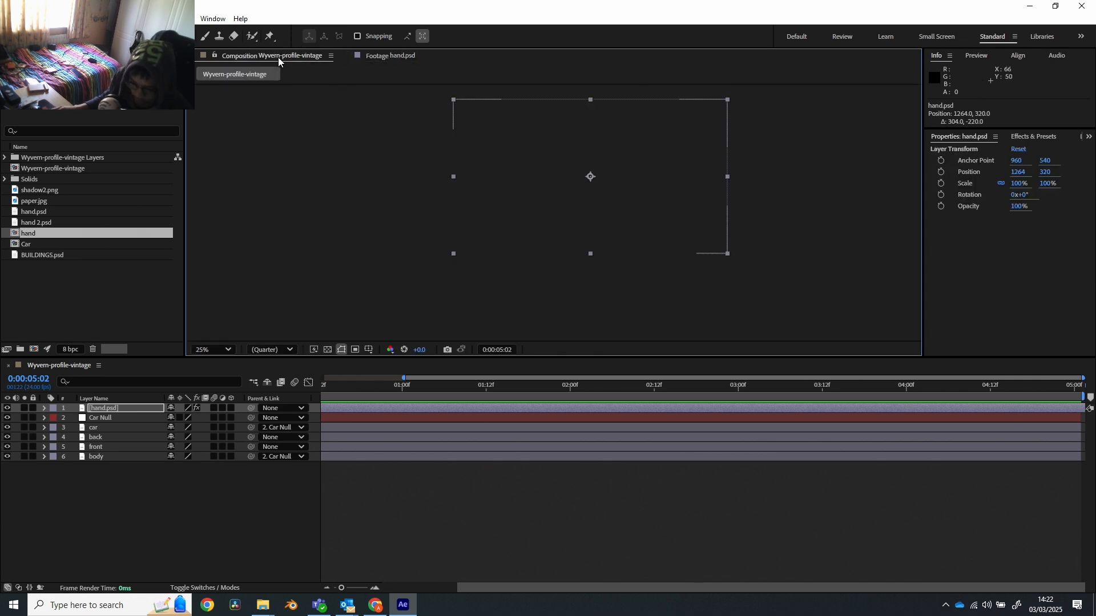
key(ctrl+z)
- At the first frame, scale the hand.psd layer to 78% and position it above the car's rear roof at about 1460, 284
key(Home)
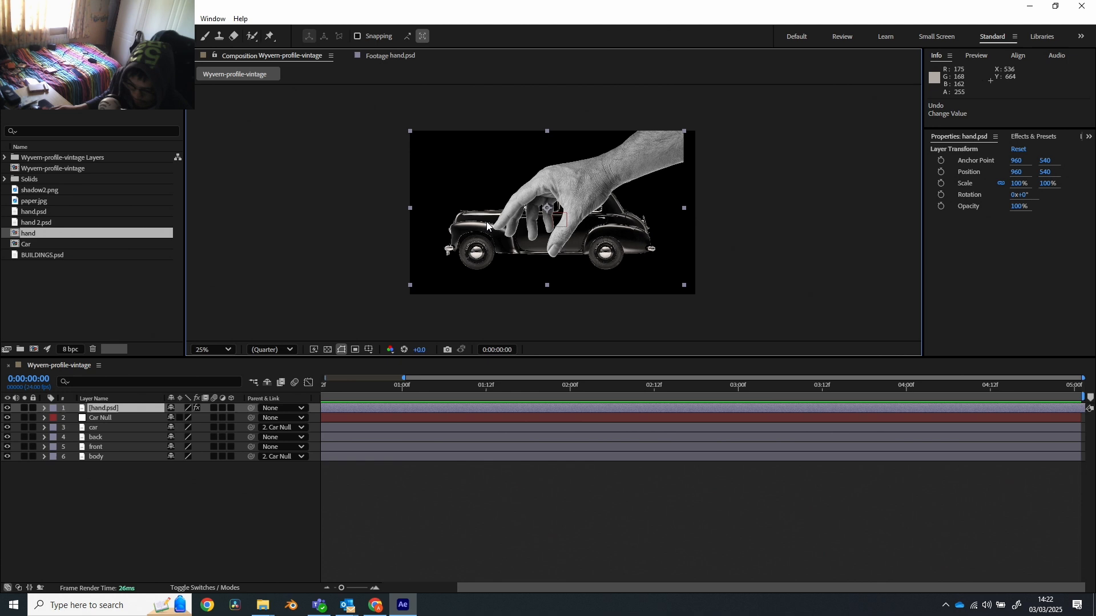
key(s)
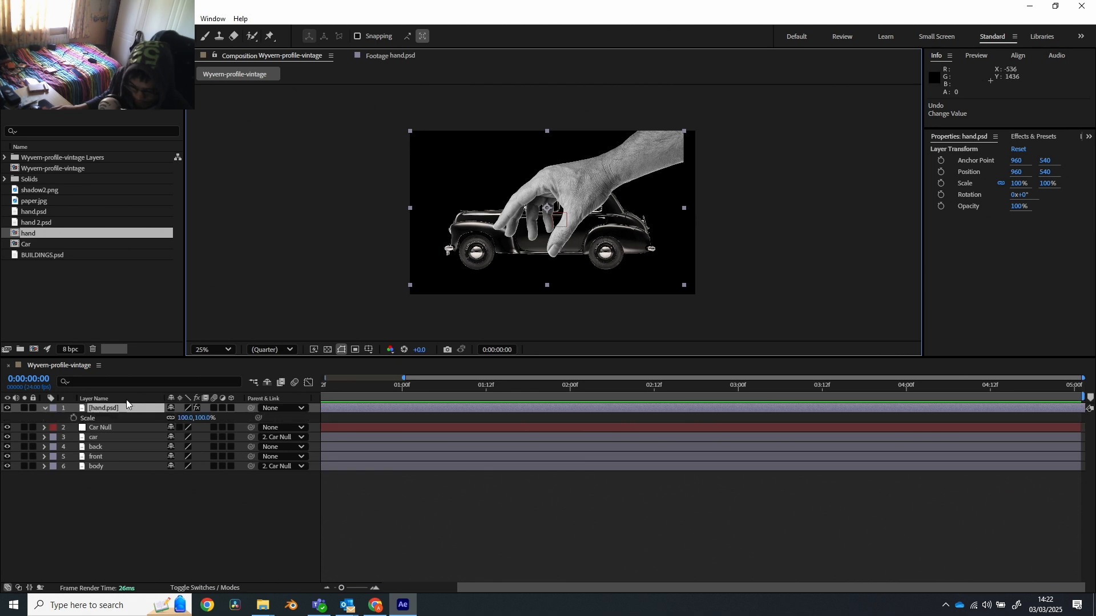
drag(202, 419, 189, 418)
drag(594, 187, 667, 151)
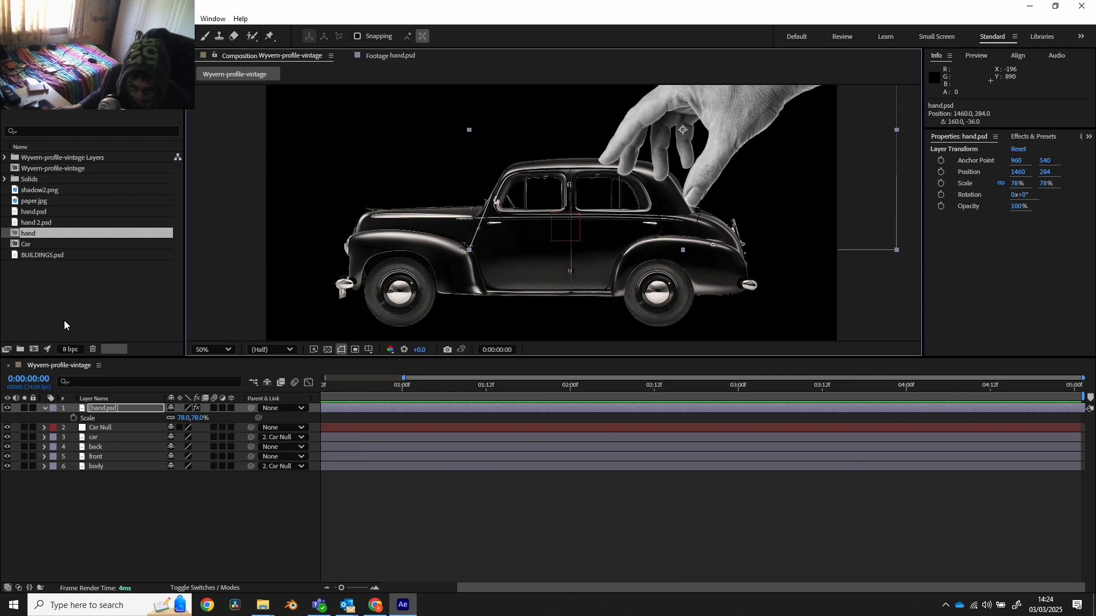
- Rename the Wyvern-profile-vintage composition as ANIM
click(45, 166)
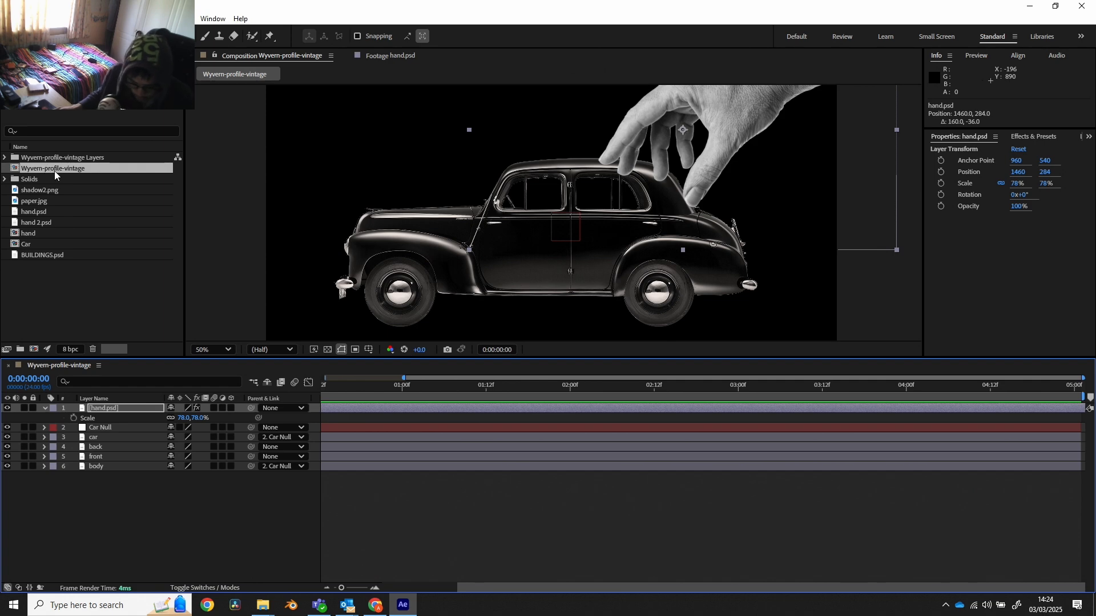
right_click(58, 167)
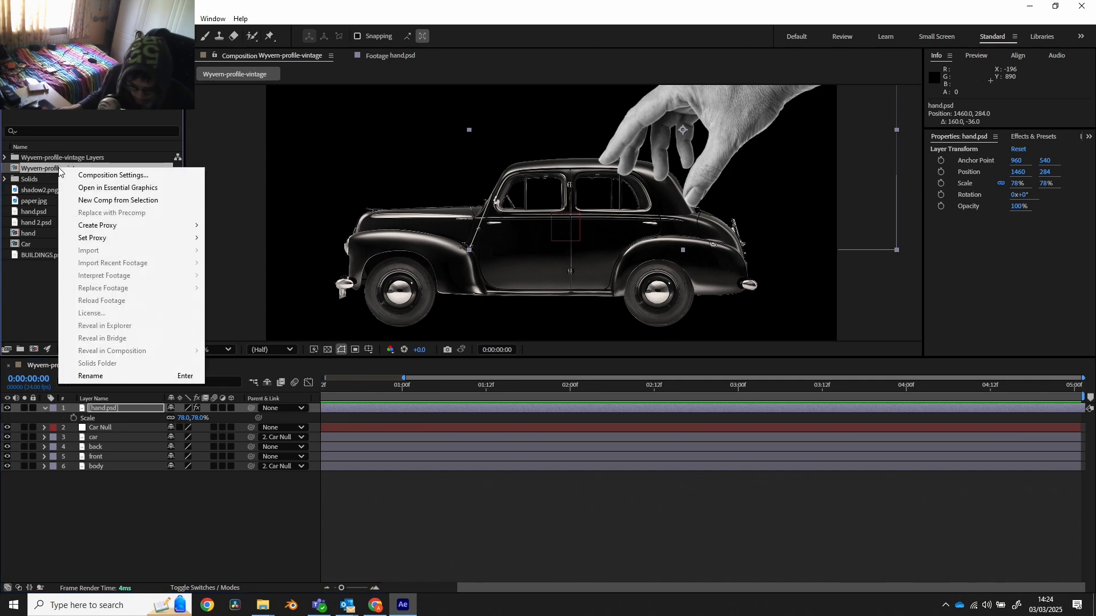
click(105, 375)
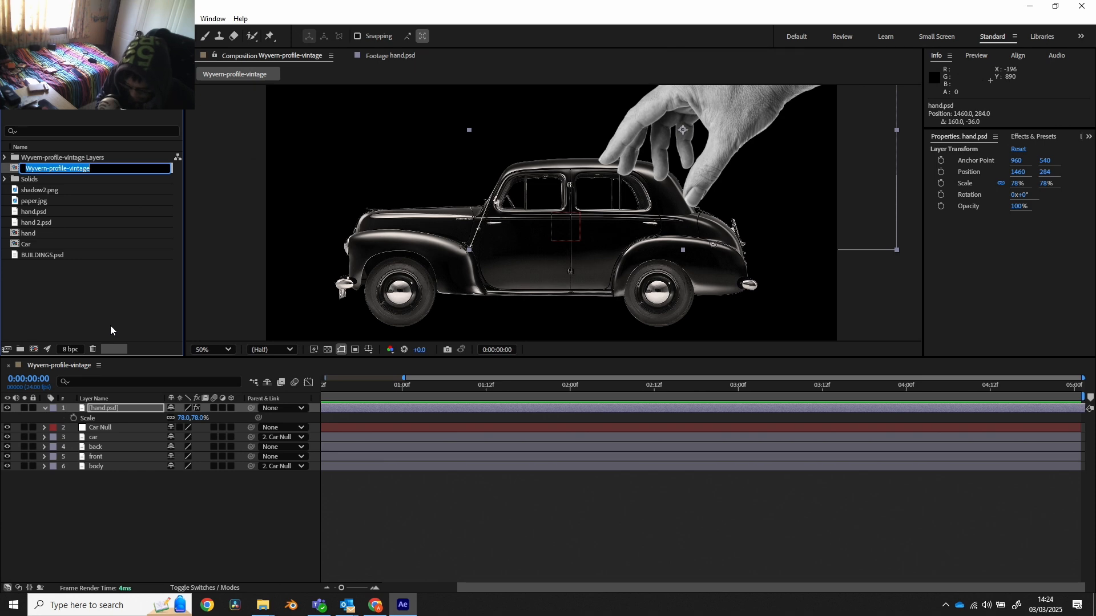
text(ANIM)
key(Return)
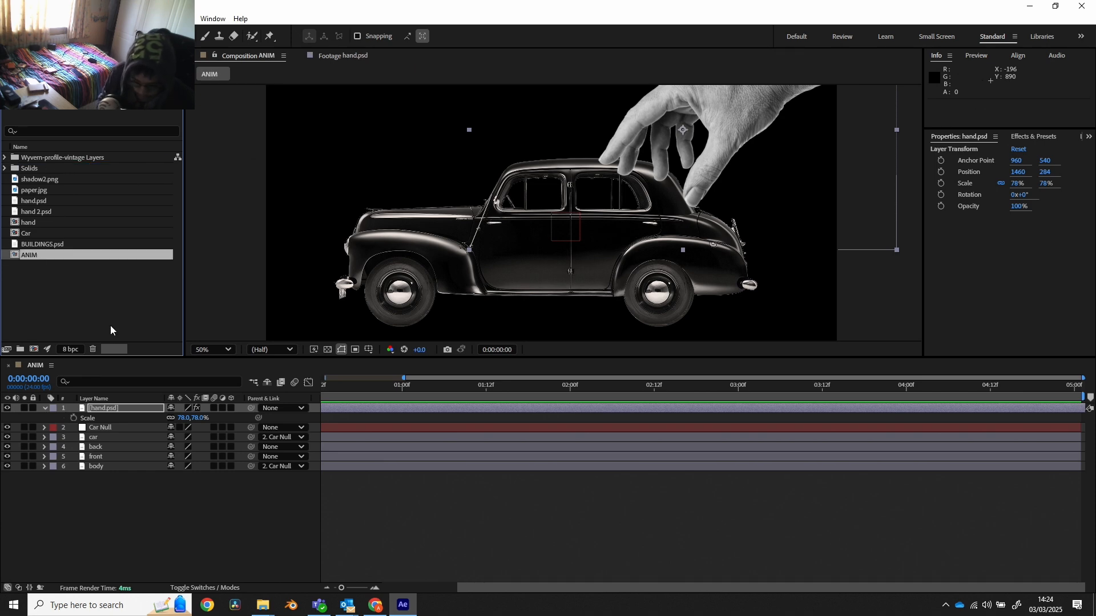
- Pre-compose the Car Null, car, back, front and body layers into a composition named Car, moving all attributes into it
click(121, 485)
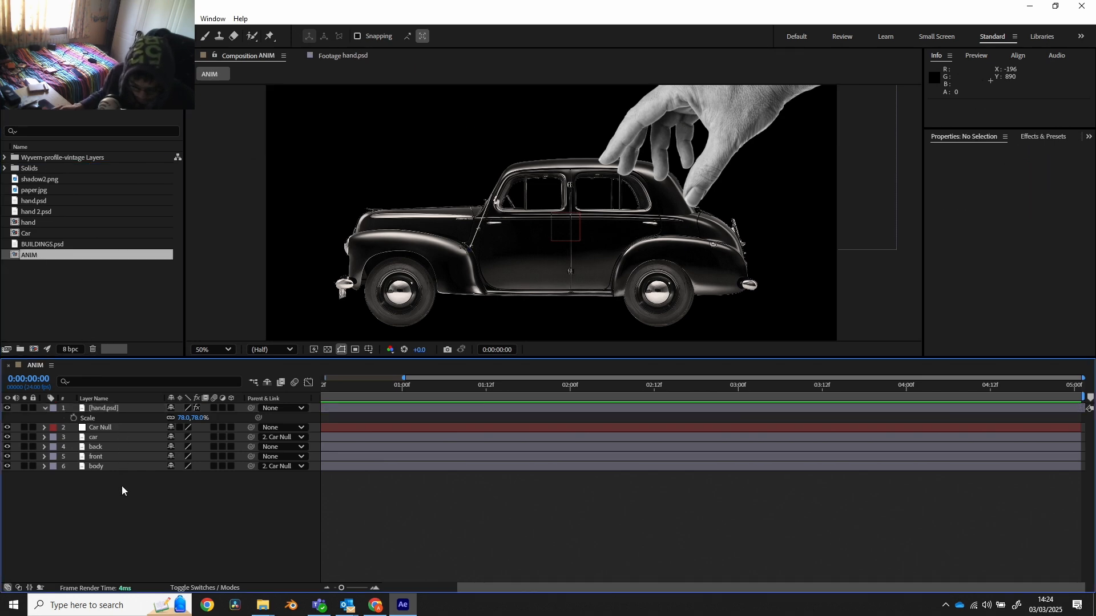
drag(107, 495, 108, 427)
drag(94, 498, 97, 432)
right_click(98, 432)
click(144, 355)
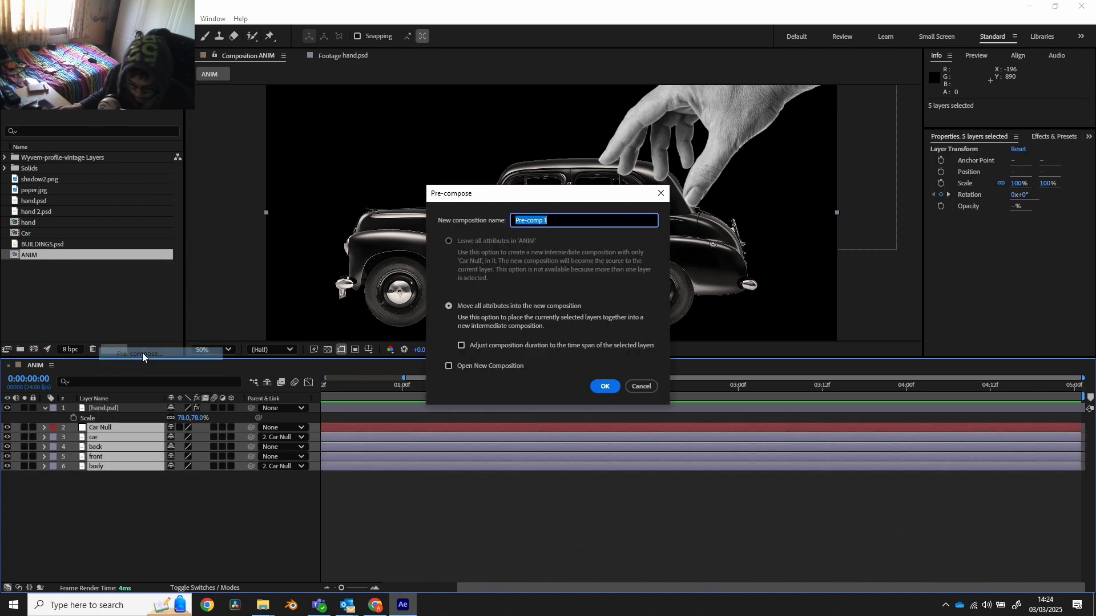
text(Car)
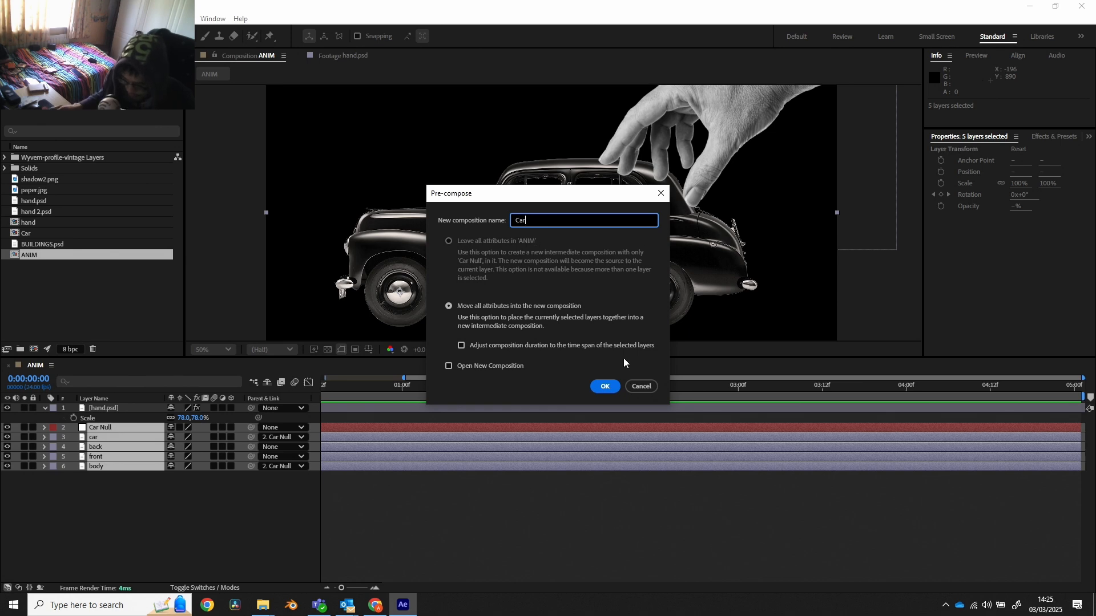
click(606, 387)
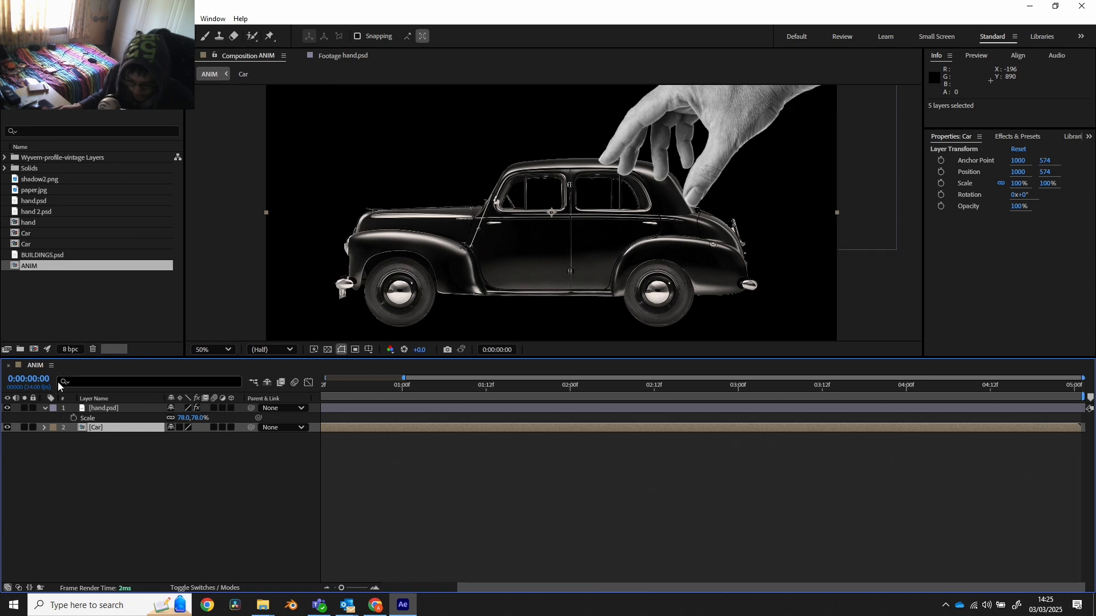
- Keyframe the Car layer's Position at 1535, 363 on the first frame and hold it with a matching keyframe at 0:00:01:00
scroll(534, 243, down, 3)
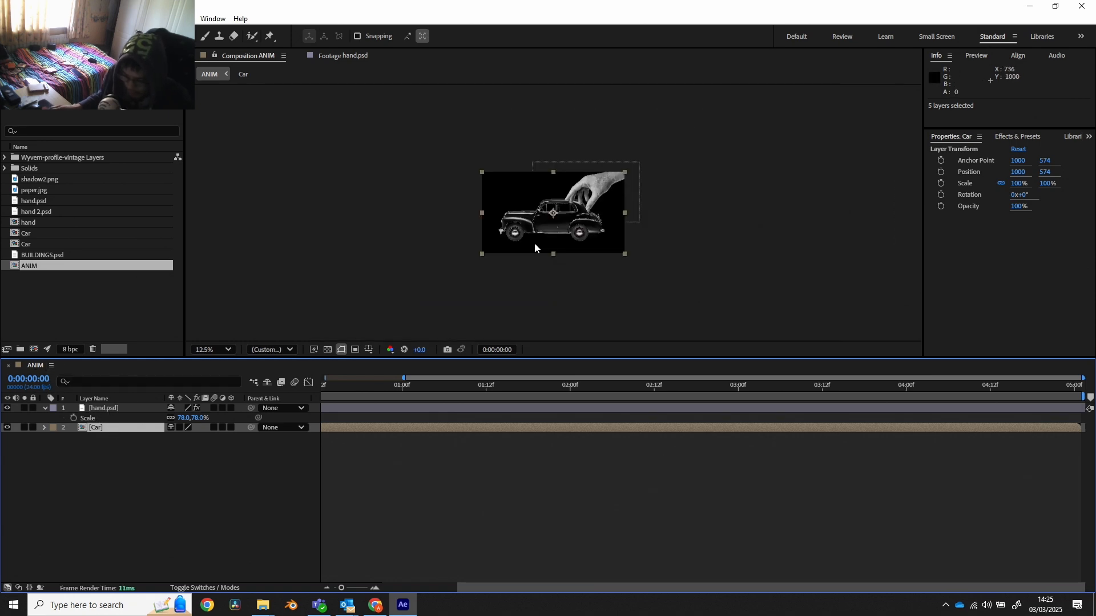
scroll(534, 243, up, 1)
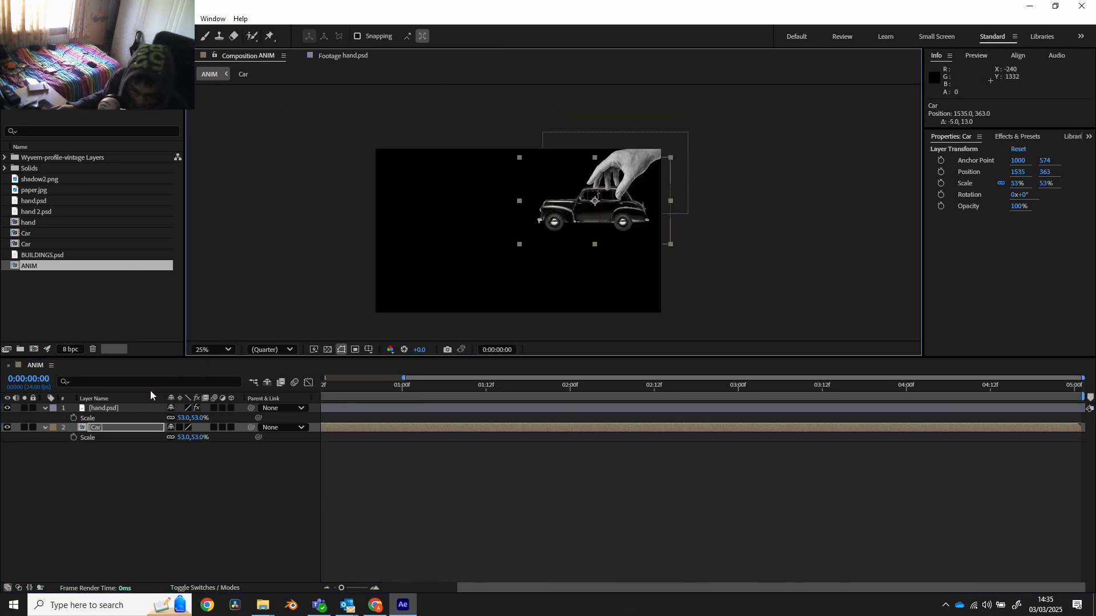
key(p)
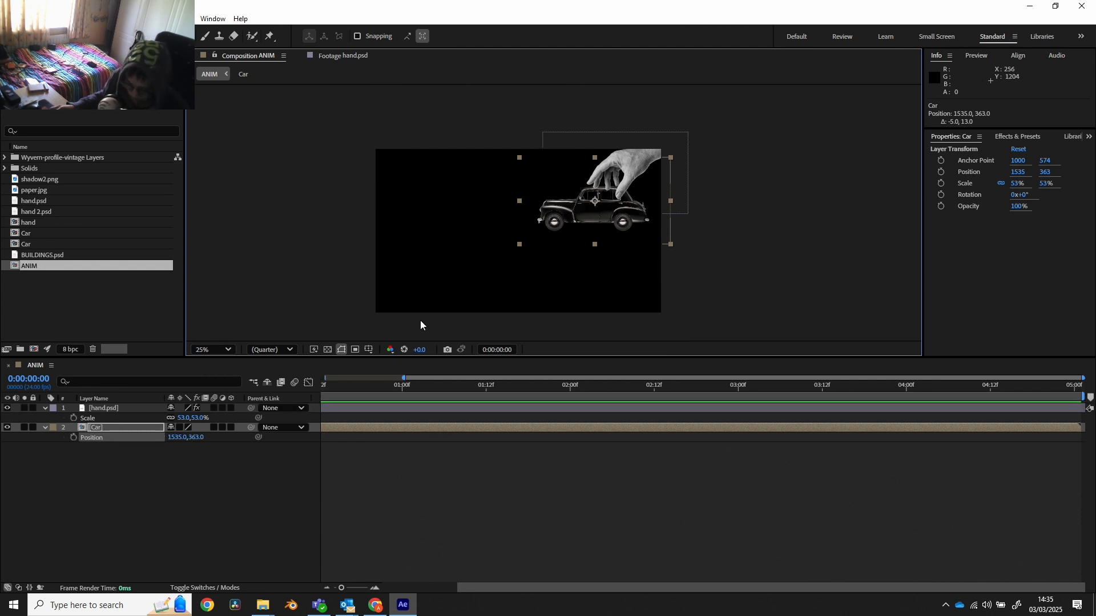
click(73, 437)
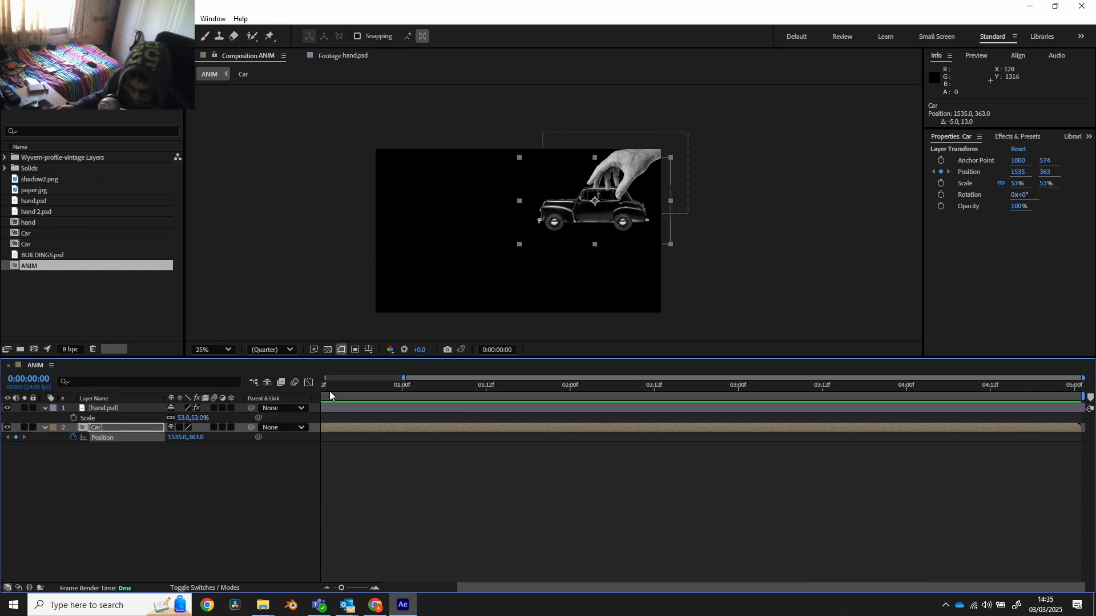
drag(482, 587, 406, 588)
mouse_move(394, 387)
mouse_down()
mouse_move(498, 395)
mouse_move(402, 388)
mouse_move(491, 385)
mouse_up()
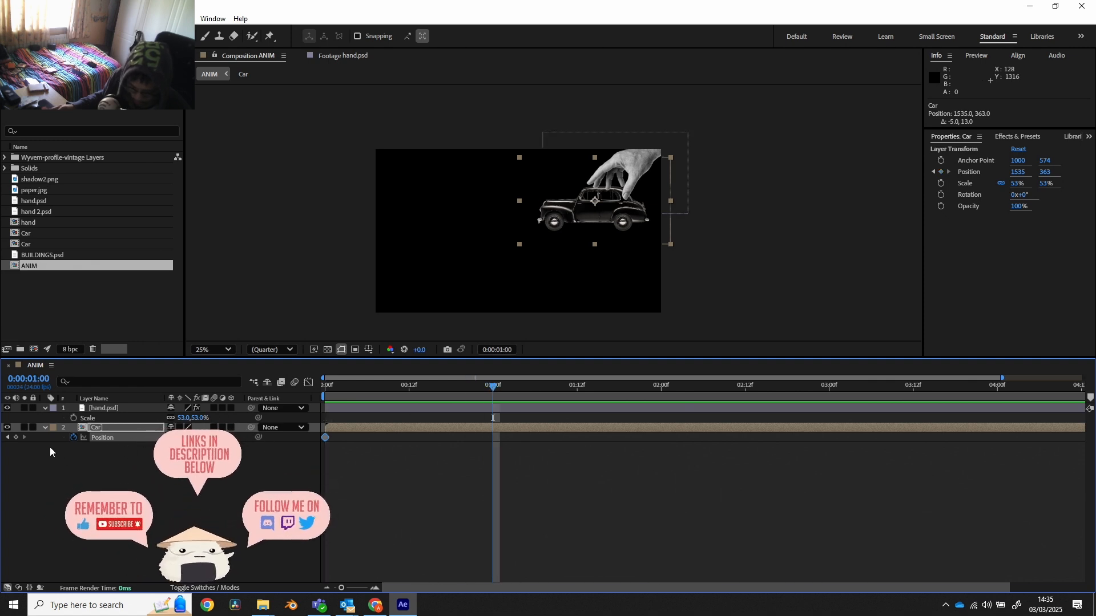
key(alt+shift+p)
- At 0:00:01:06, lower the Car layer to Position 1535, 634 and scrub back over the drop
click(534, 390)
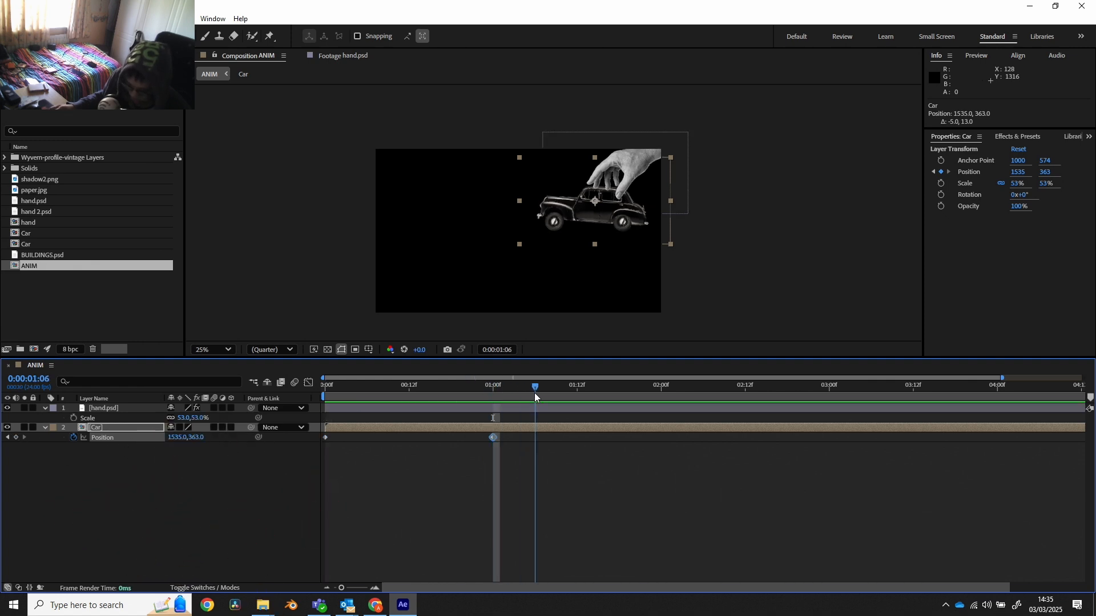
drag(196, 443, 344, 452)
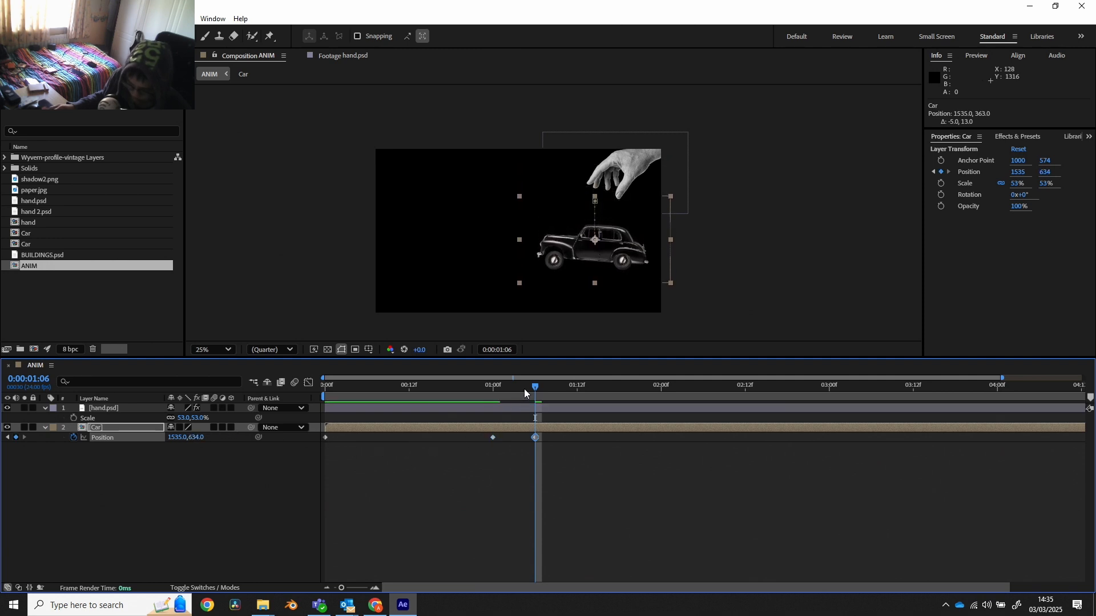
drag(525, 392, 473, 391)
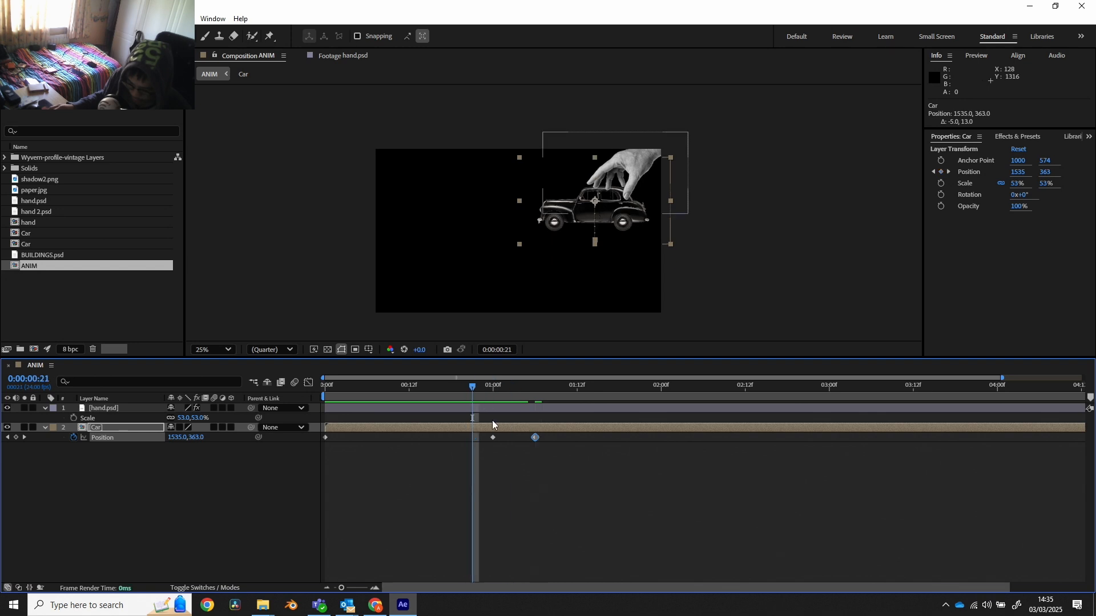
- Shift the Car layer's hold keyframe to 0:00:00:12 and its drop keyframe to 0:00:00:17, and preview the fall
mouse_move(493, 437)
mouse_down()
mouse_move(480, 438)
mouse_move(506, 437)
mouse_up()
drag(466, 389, 411, 396)
drag(478, 438, 406, 437)
drag(506, 438, 445, 437)
drag(409, 388, 307, 388)
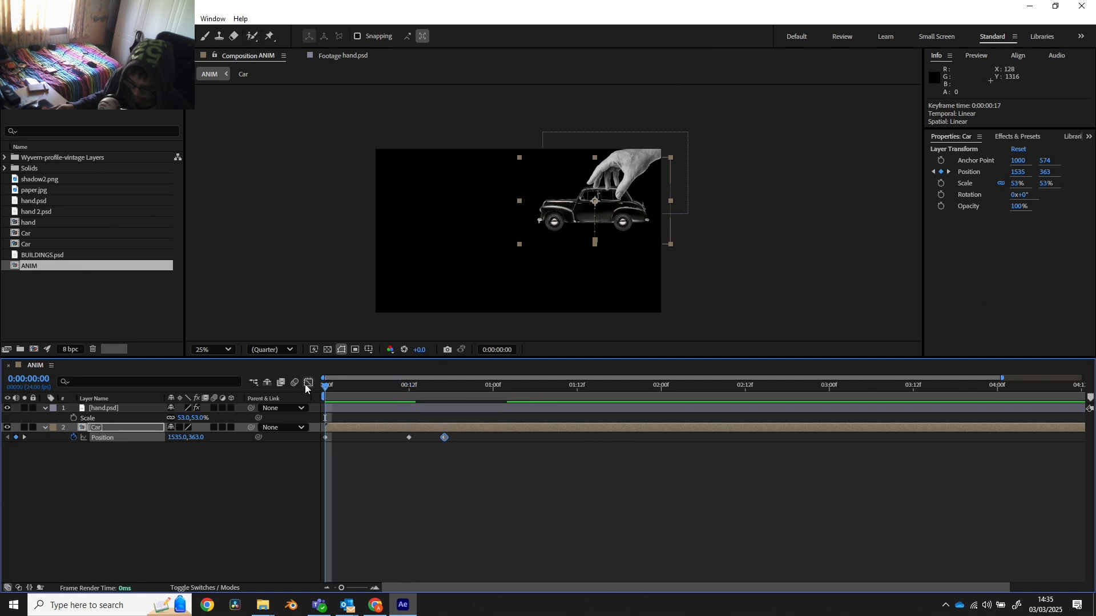
key(space)
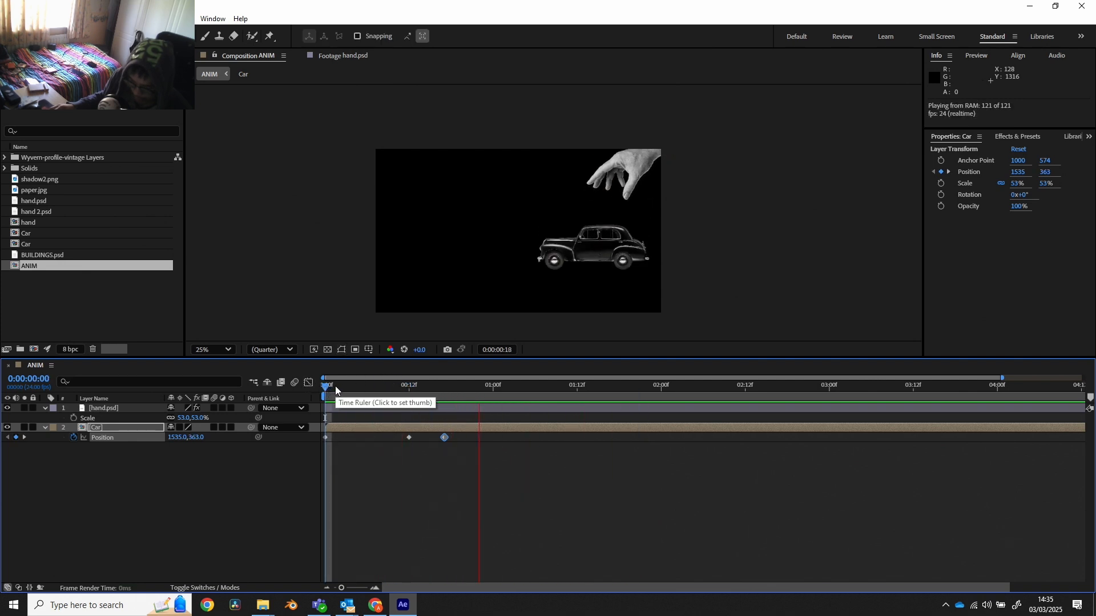
key(space)
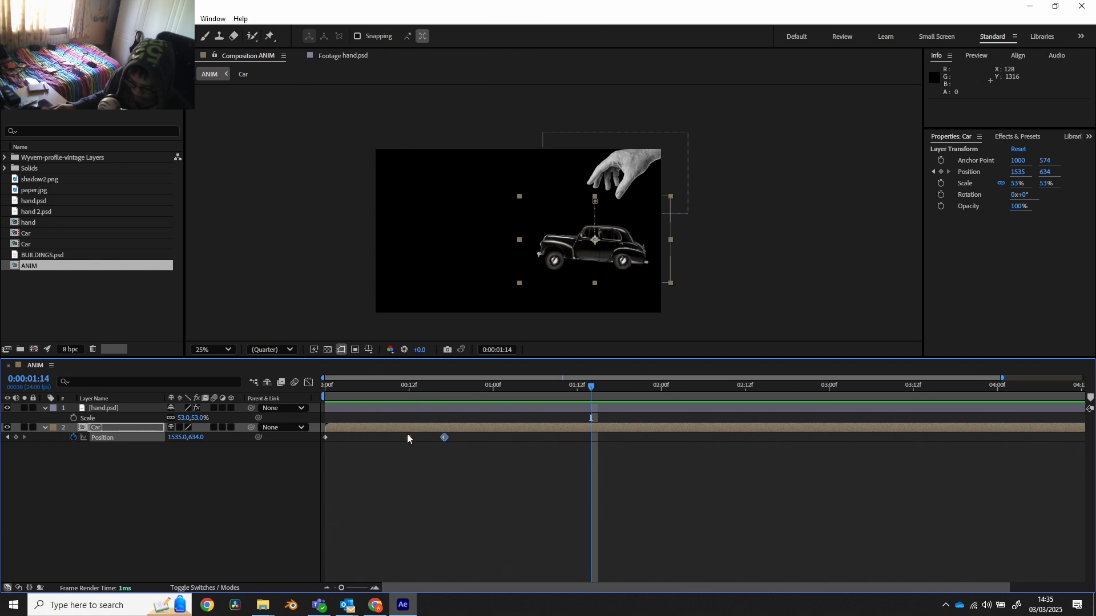
- Try other drop timings for the Car layer, ending with Position keyframes at 0:00:00:15 and 0:00:00:20, previewing each
drag(407, 436, 395, 437)
click(392, 388)
key(space)
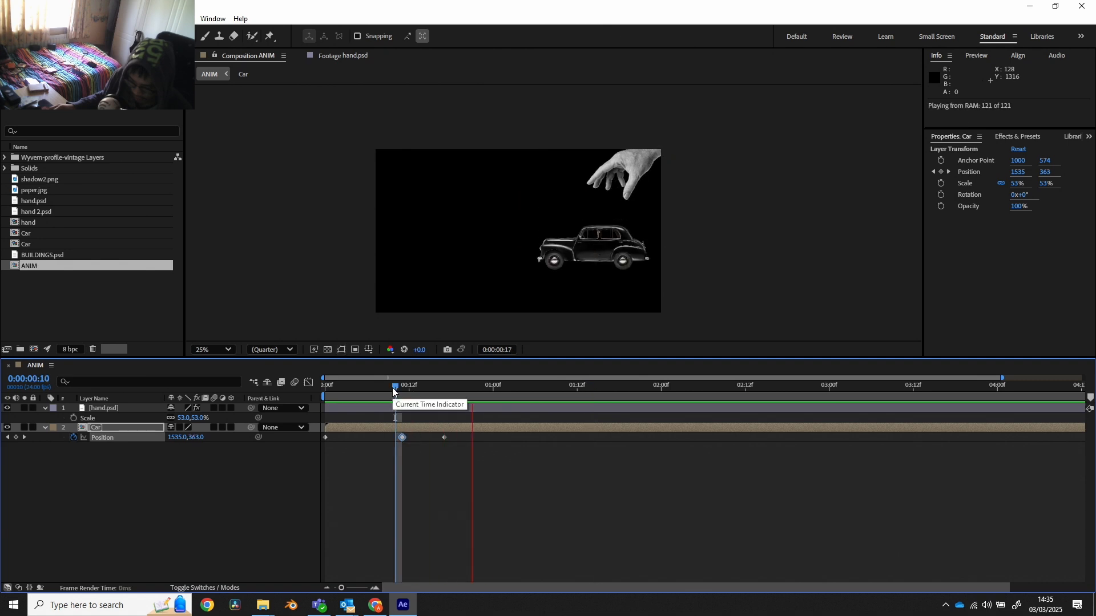
key(space)
drag(403, 437, 465, 438)
click(375, 385)
key(space)
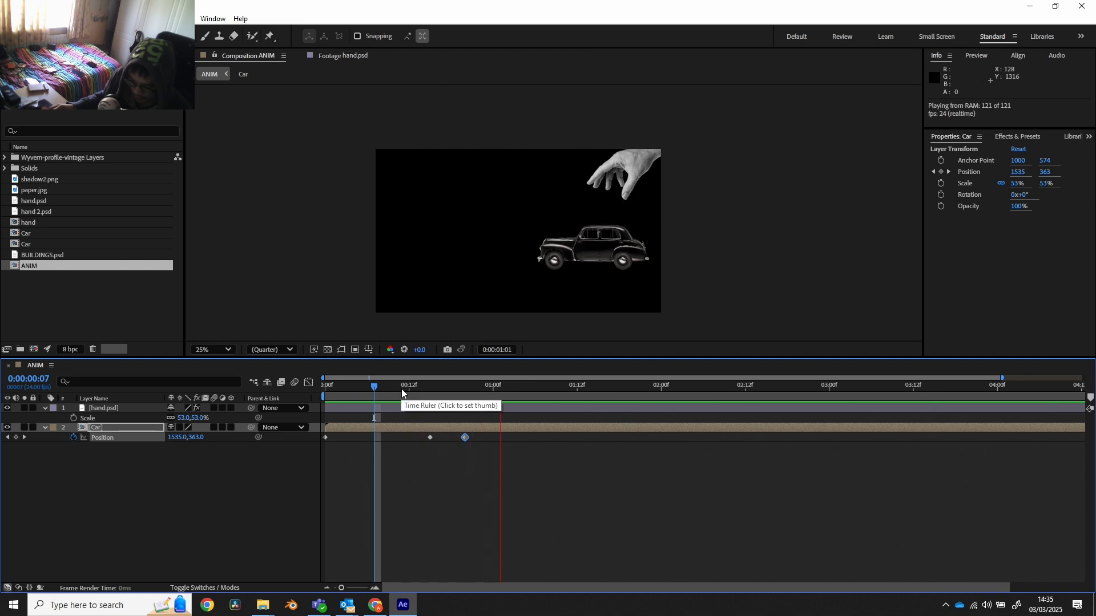
click(332, 386)
key(space)
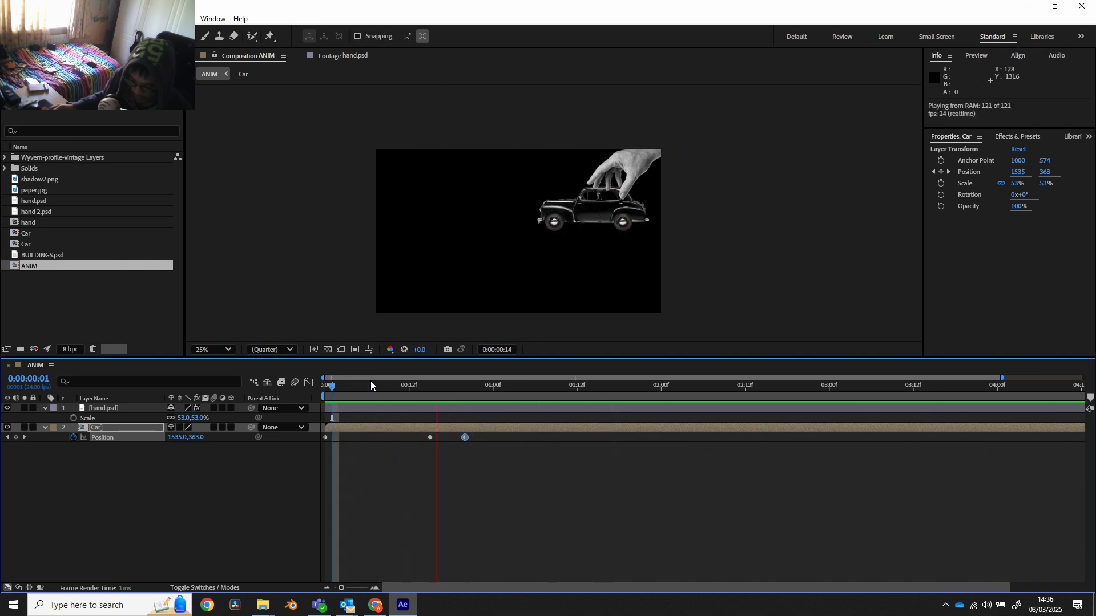
key(space)
- Move the Car layer's last two Position keyframes to 0:00:00:12 and 0:00:01:00
drag(408, 386, 416, 388)
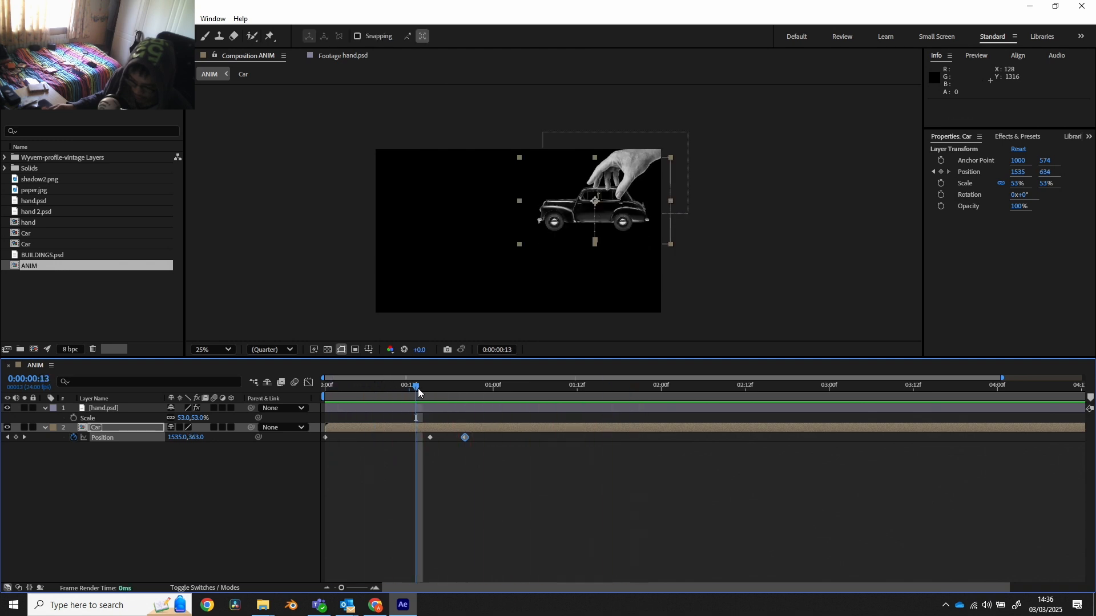
click(430, 437)
drag(423, 441, 493, 437)
- Apply Easy Ease to the Car layer's last two Position keyframes and show their speed graph
drag(401, 459, 499, 424)
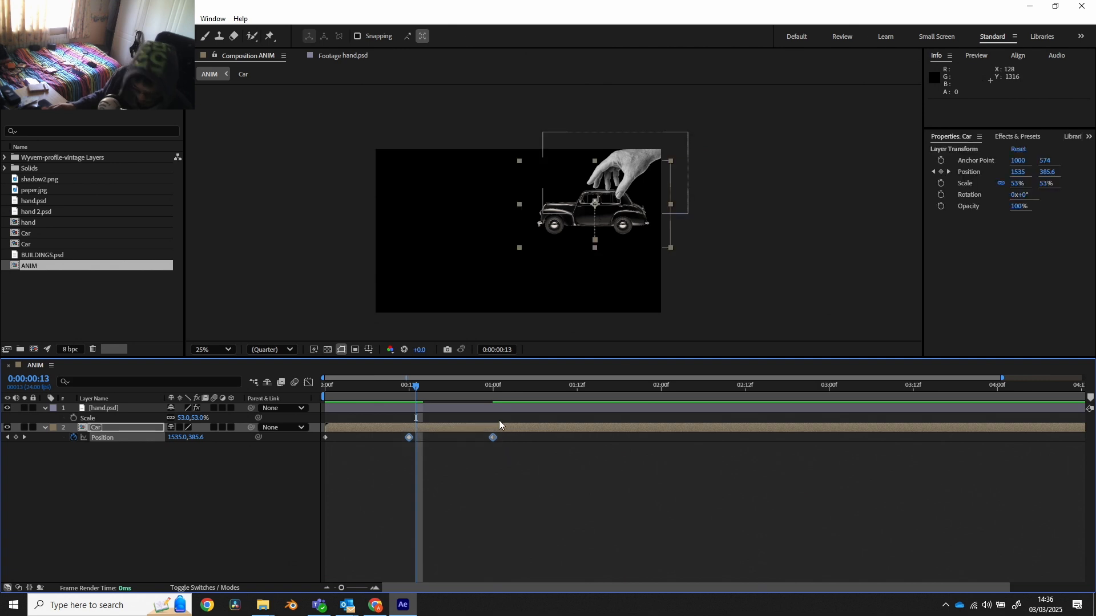
key(F9)
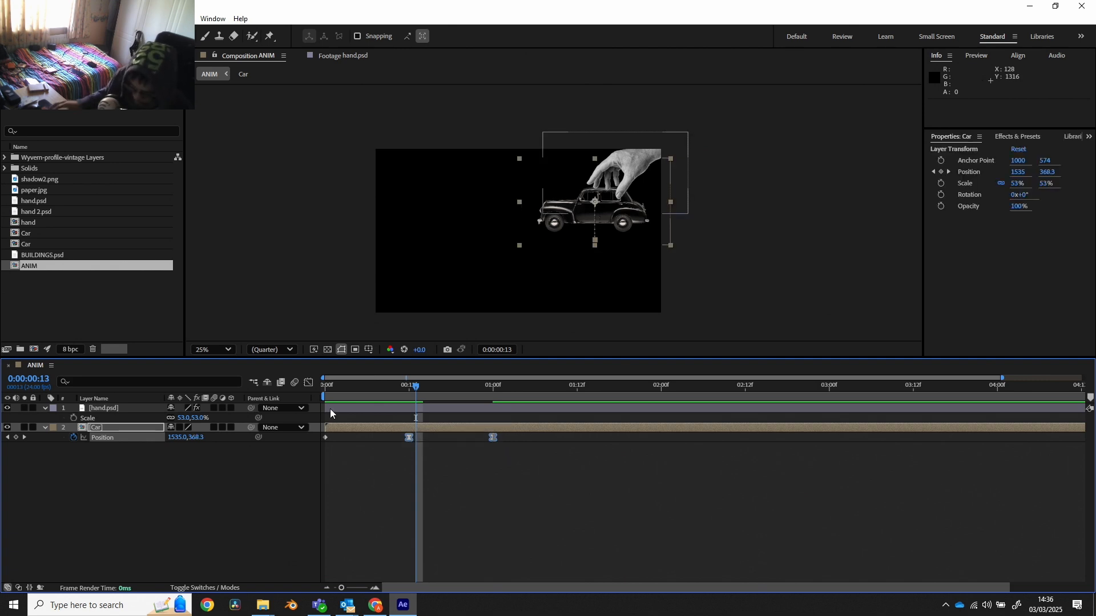
click(308, 382)
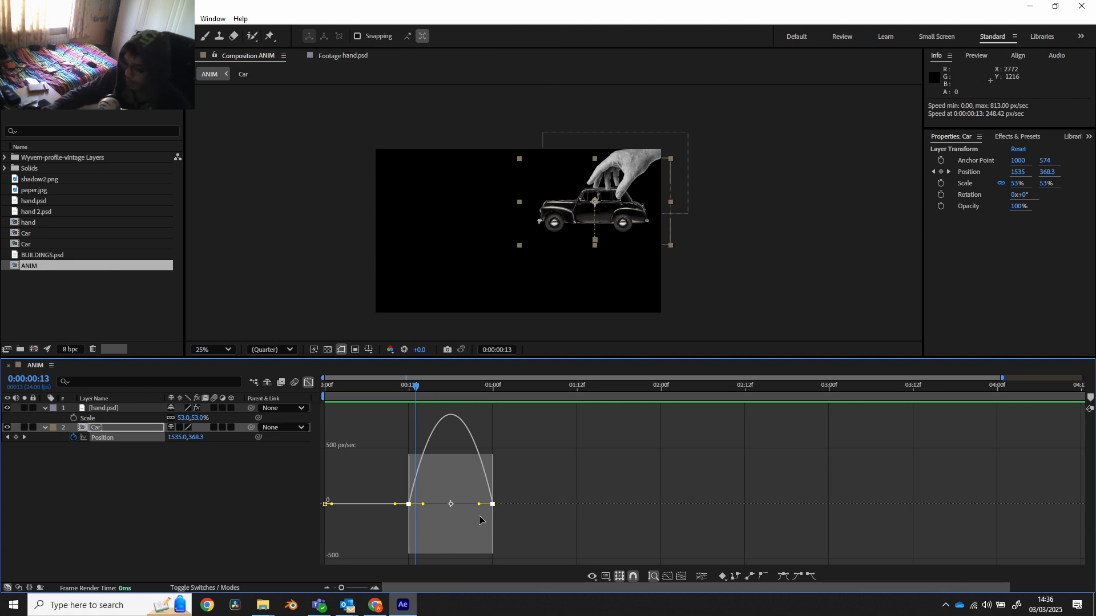
- Switch to the Chrome browser and look through the Motion Tools Pro plugin's product page
key(alt+Tab)
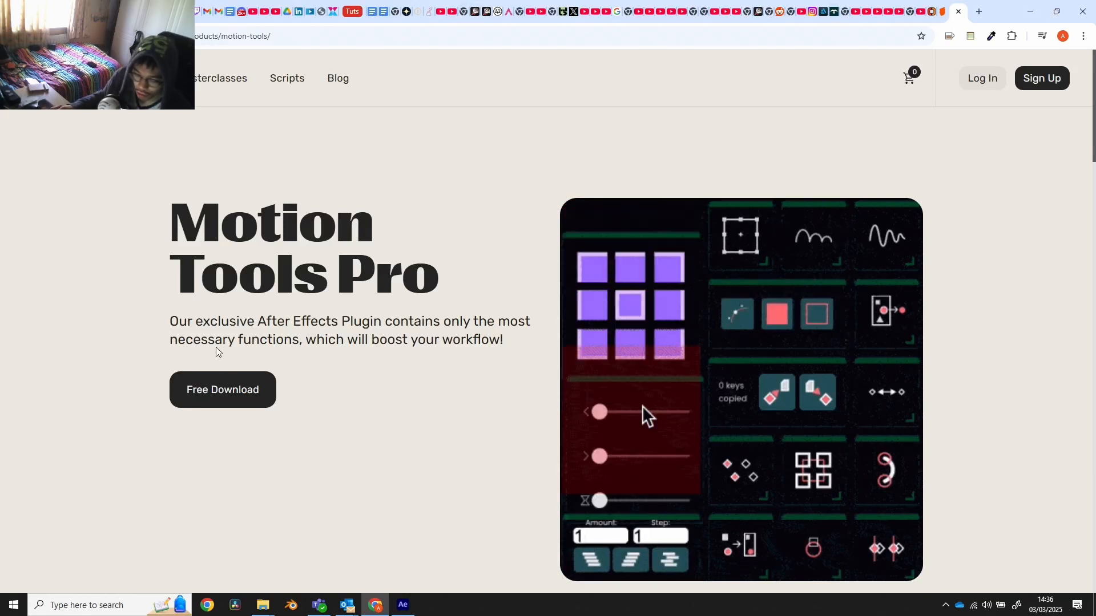
scroll(697, 303, down, 2)
scroll(662, 248, up, 1)
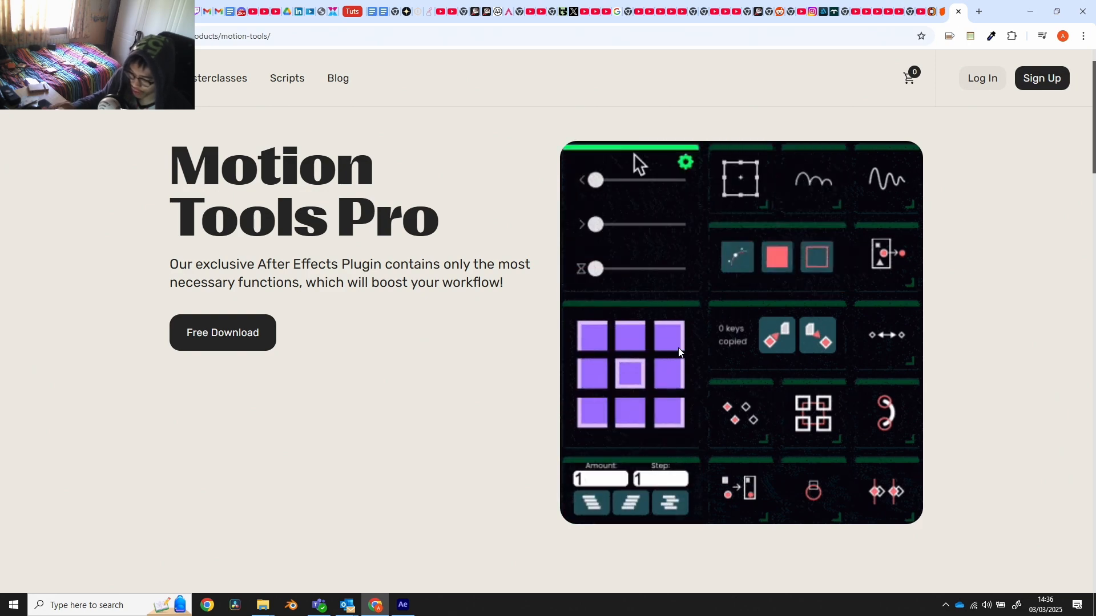
scroll(524, 370, down, 5)
scroll(525, 369, down, 6)
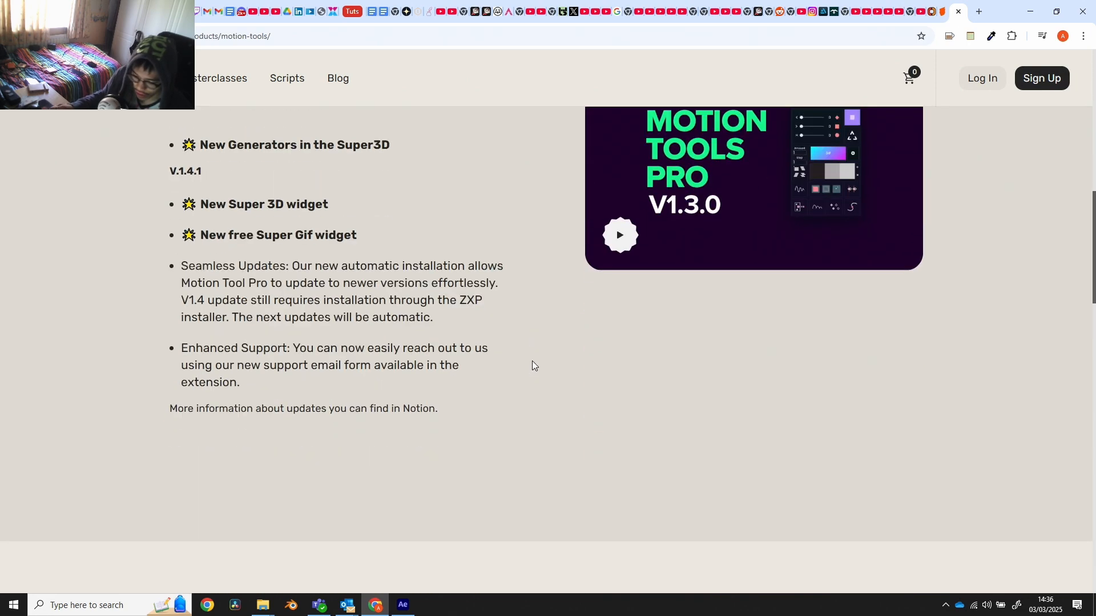
scroll(532, 361, up, 7)
scroll(535, 361, up, 5)
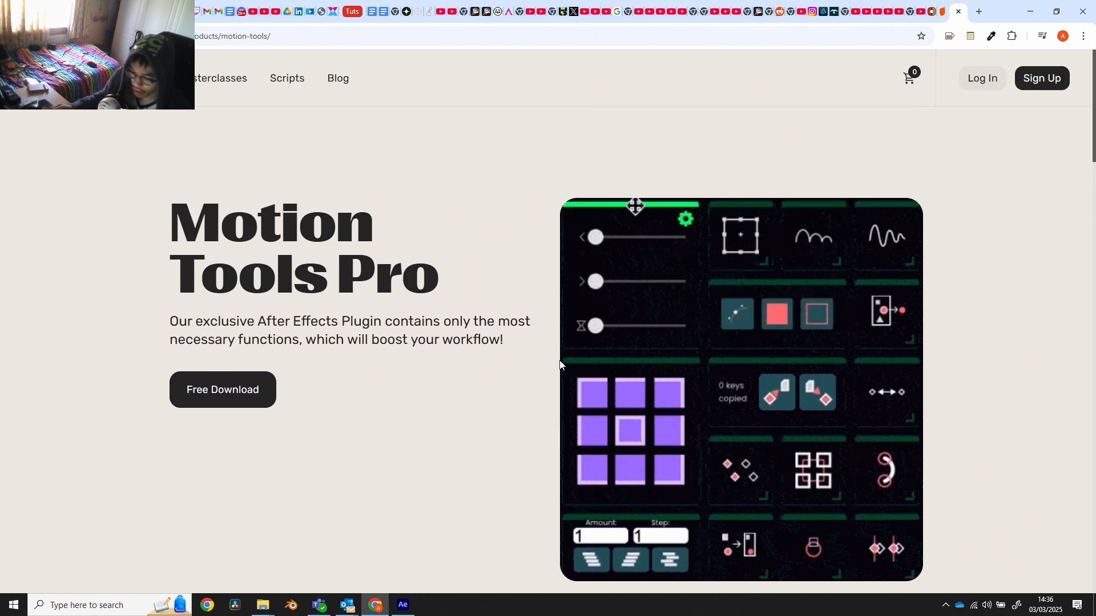
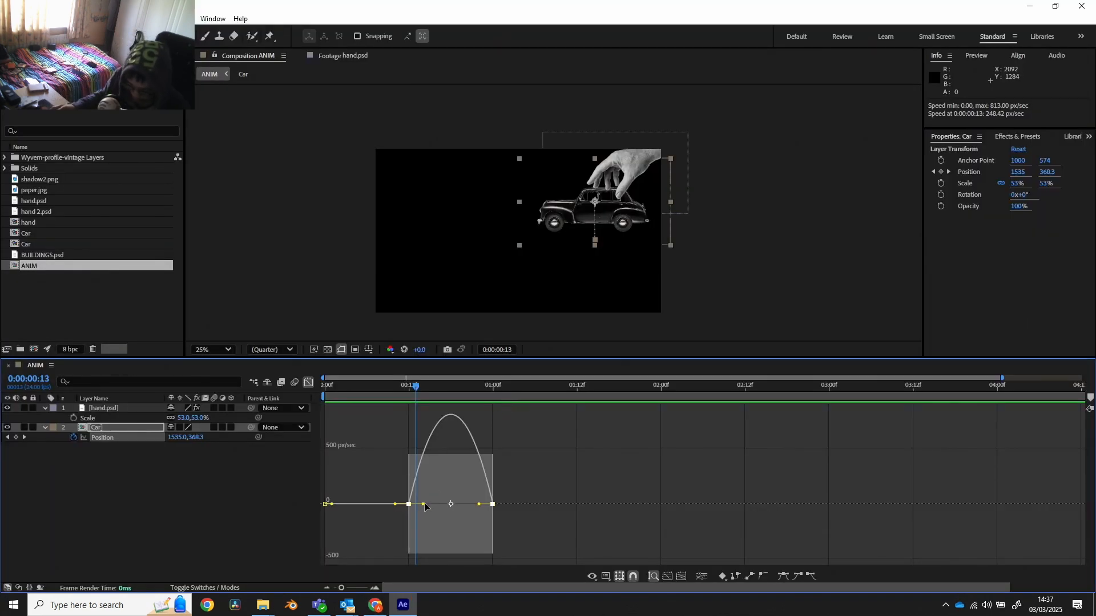
- Stretch the 12-frame Position keyframe's outgoing ease fully toward the 1-second keyframe so the car accelerates sharply into its landing, and preview it
drag(424, 504, 457, 503)
key(ctrl+z)
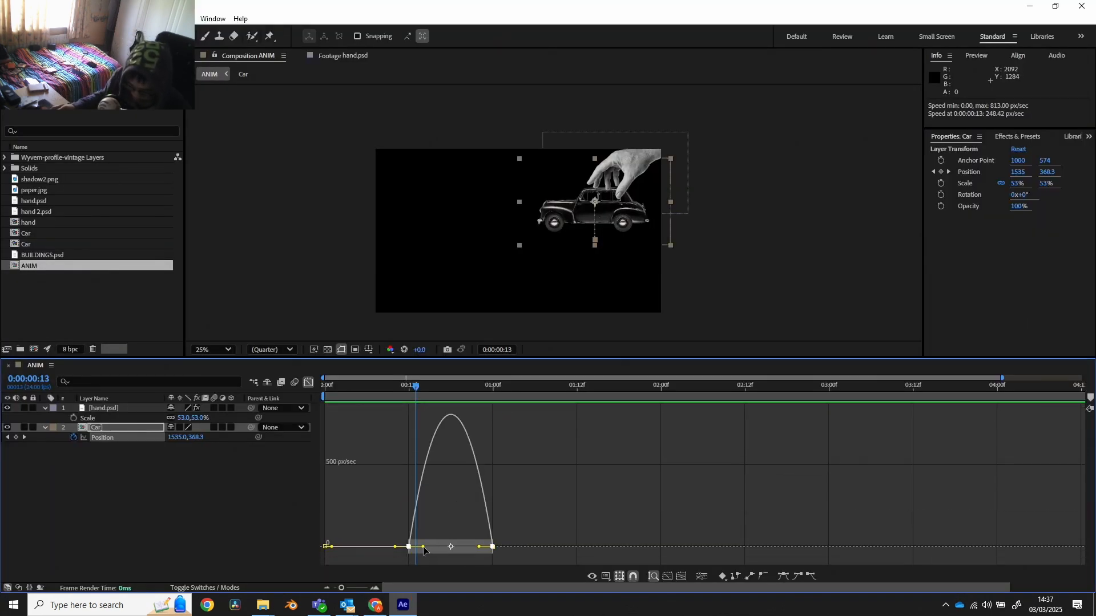
drag(423, 549, 491, 552)
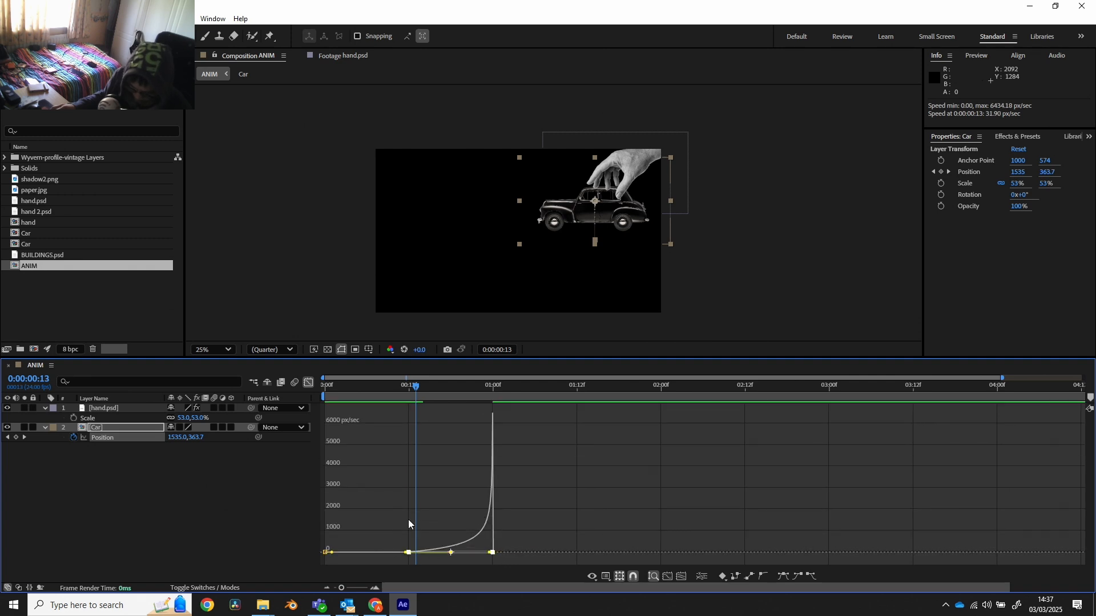
key(space)
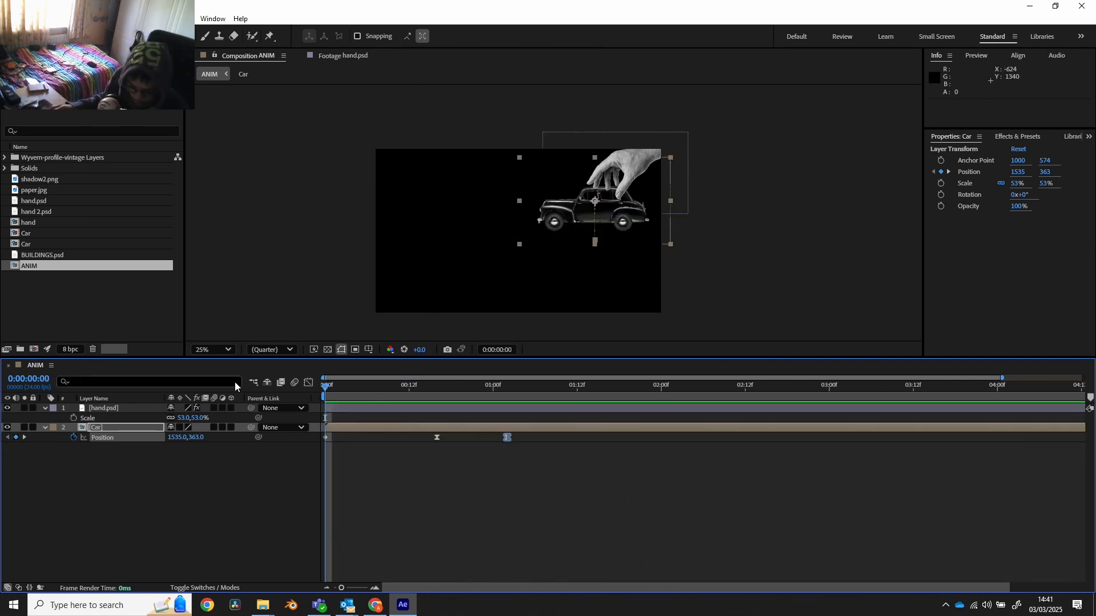
key(period)
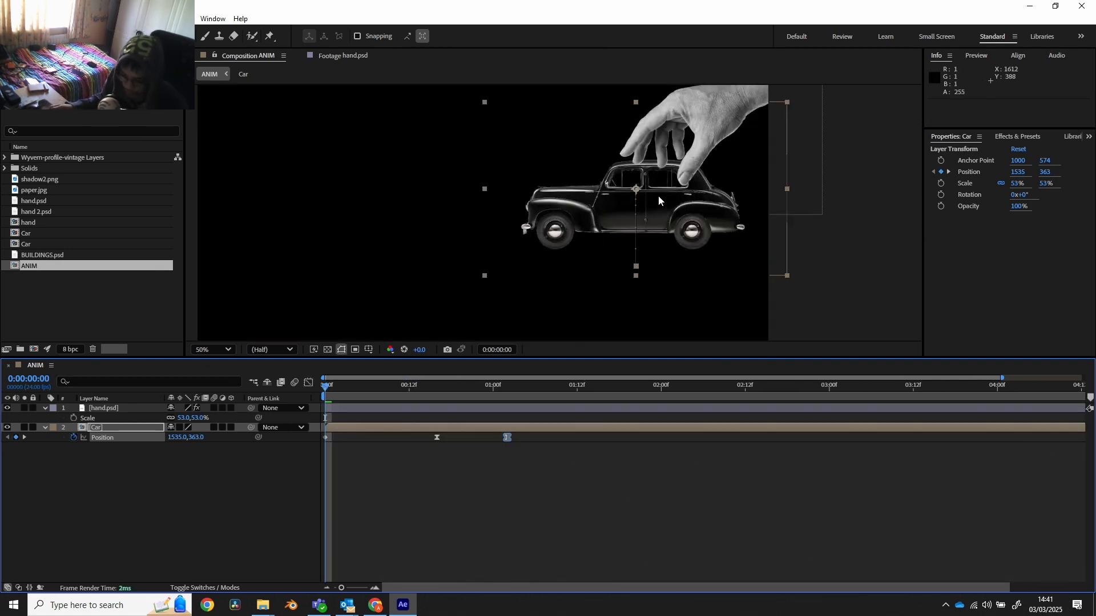
- Draw a closed five-point Pen mask on the hand.psd layer around the fingertips overlapping the car, with its upper edge along the roofline
drag(666, 203, 630, 232)
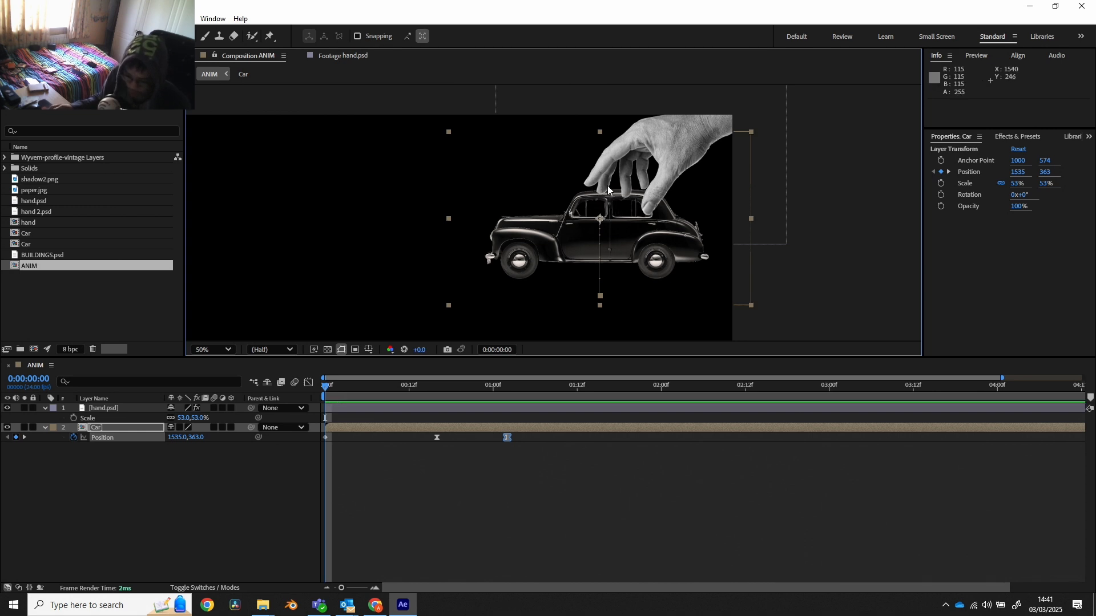
click(45, 408)
click(109, 410)
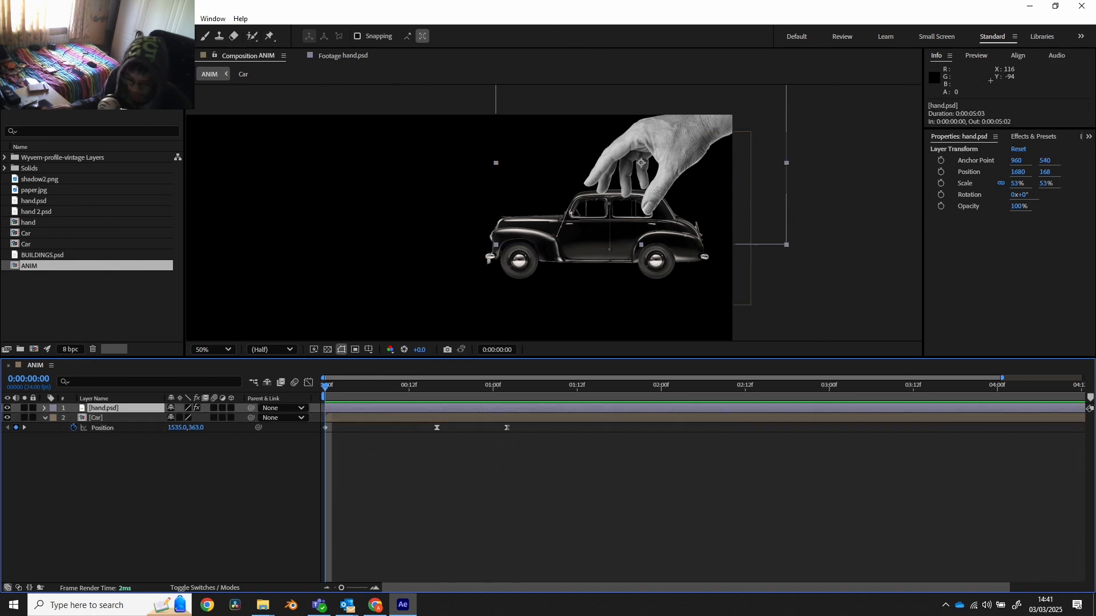
click(173, 36)
scroll(679, 203, up, 3)
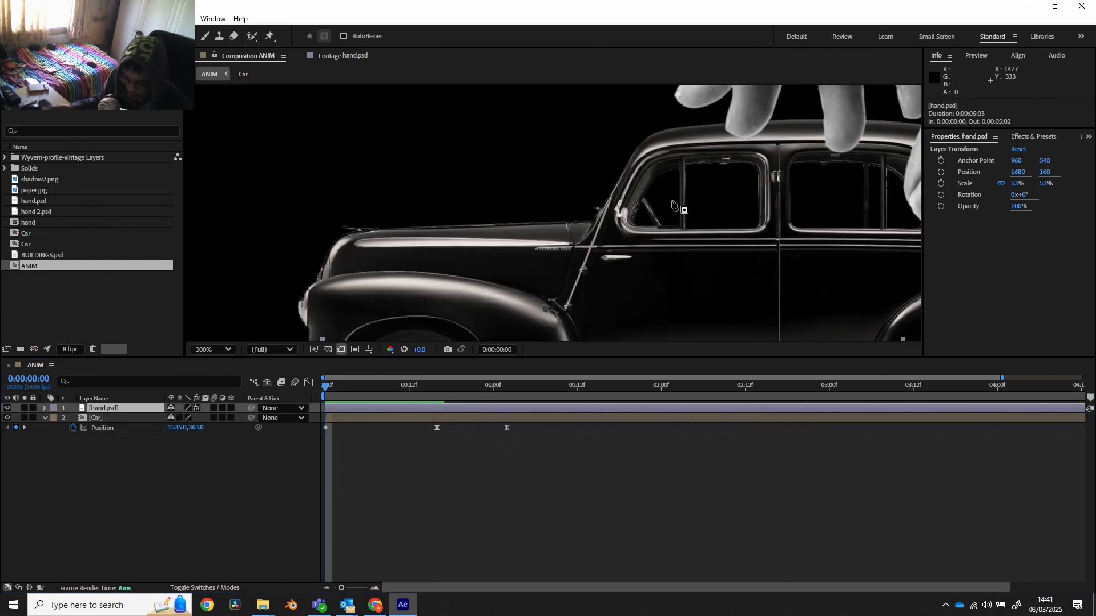
scroll(694, 200, down, 2)
drag(680, 197, 610, 238)
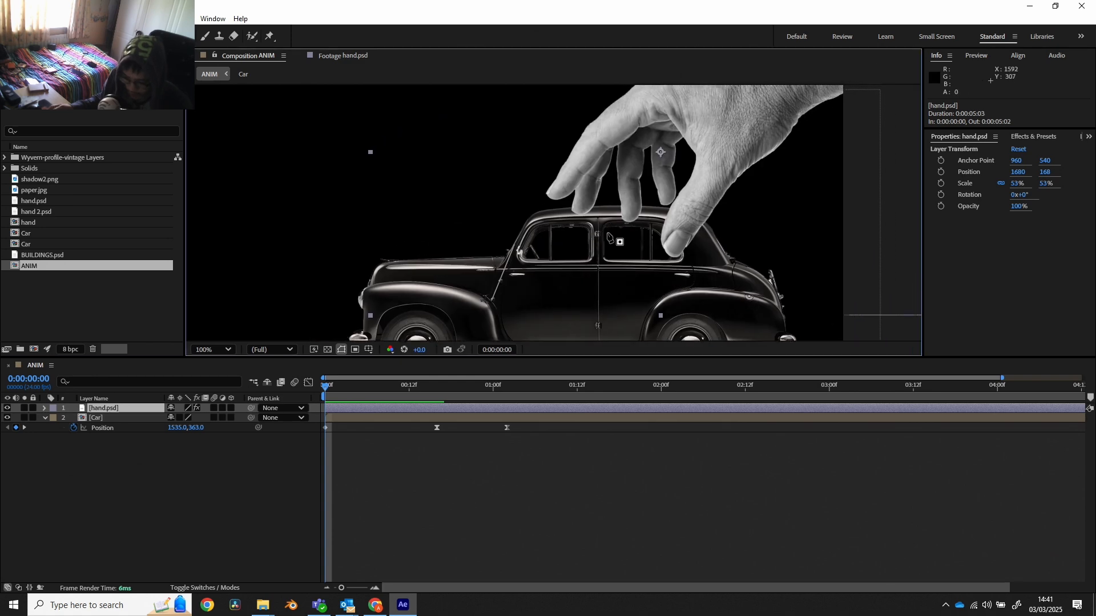
click(559, 210)
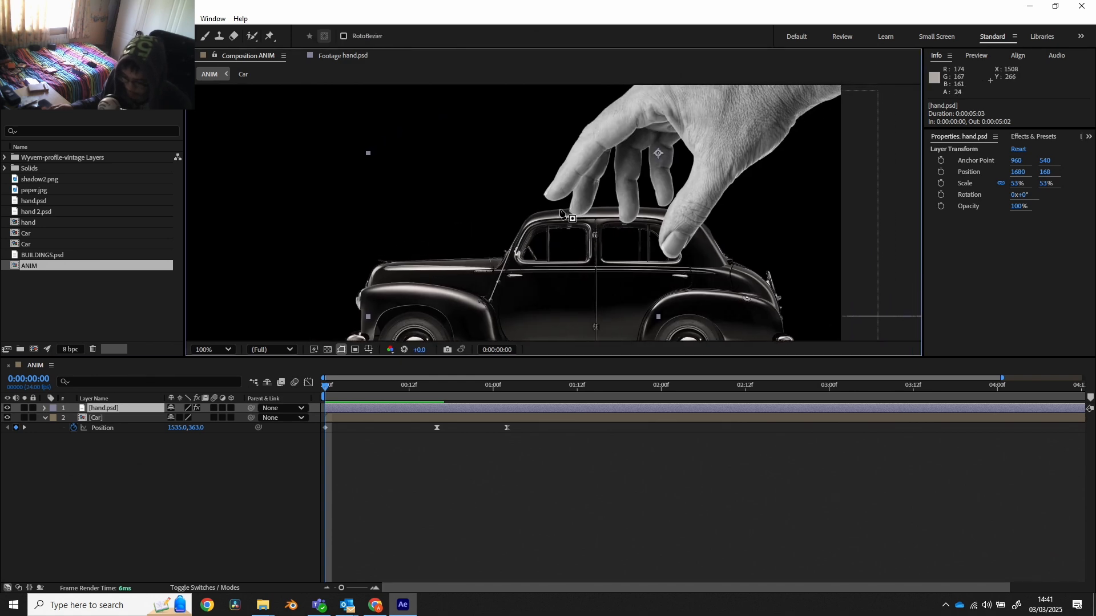
click(643, 210)
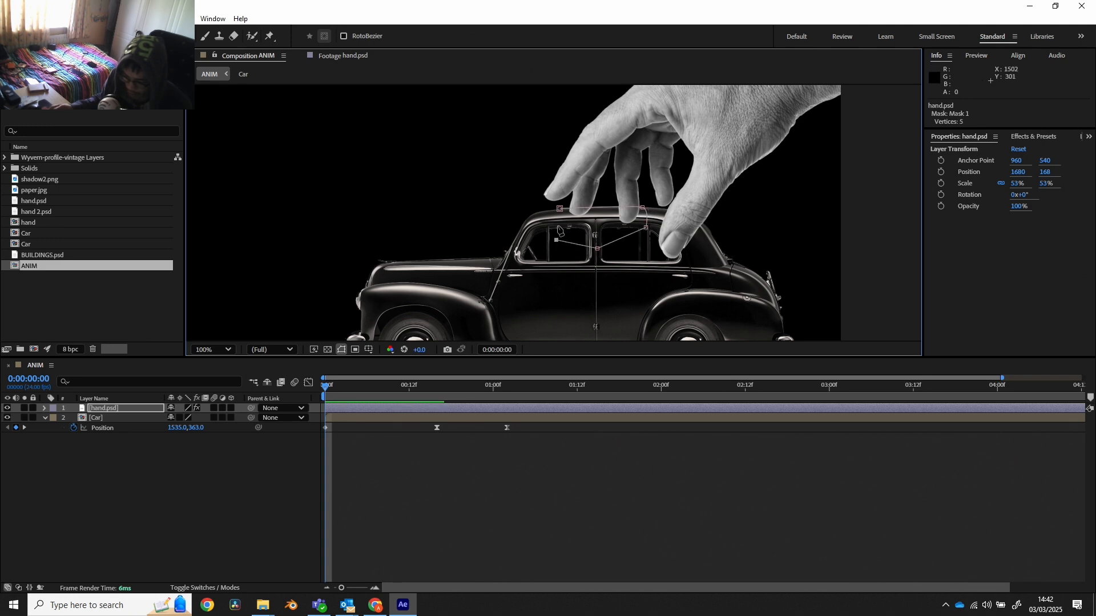
click(560, 210)
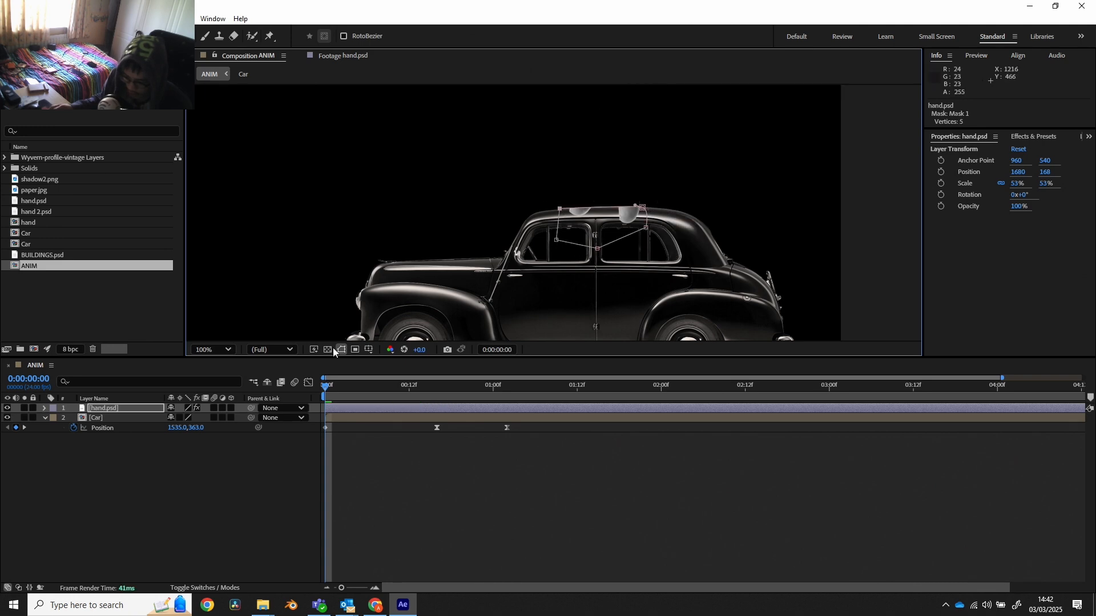
- Invert Mask 1 on the hand.psd layer so only the fingertips below the car's roofline are hidden
click(45, 408)
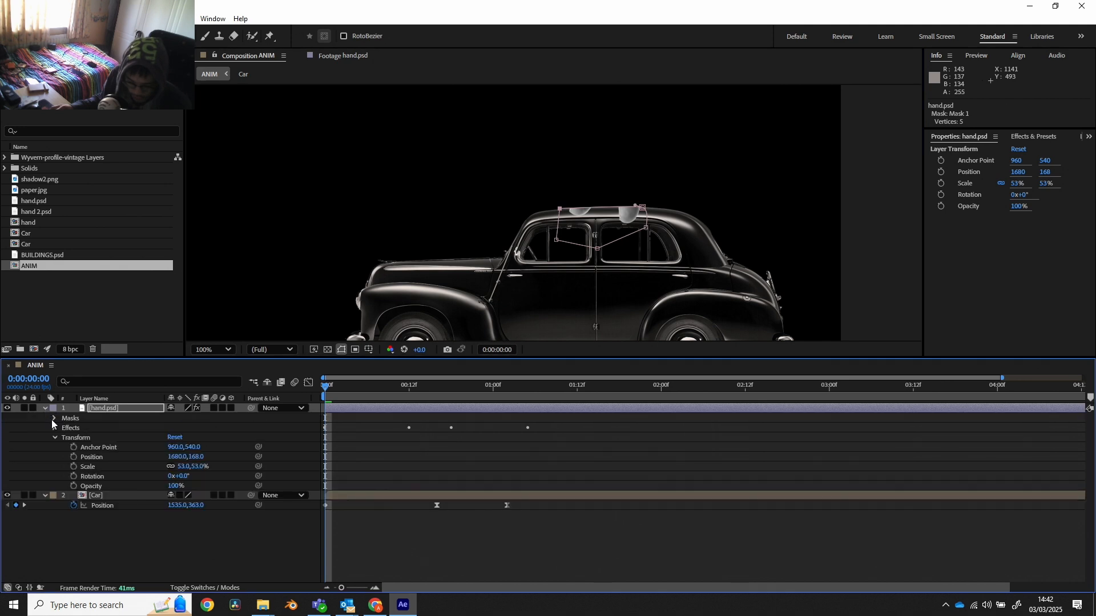
click(210, 428)
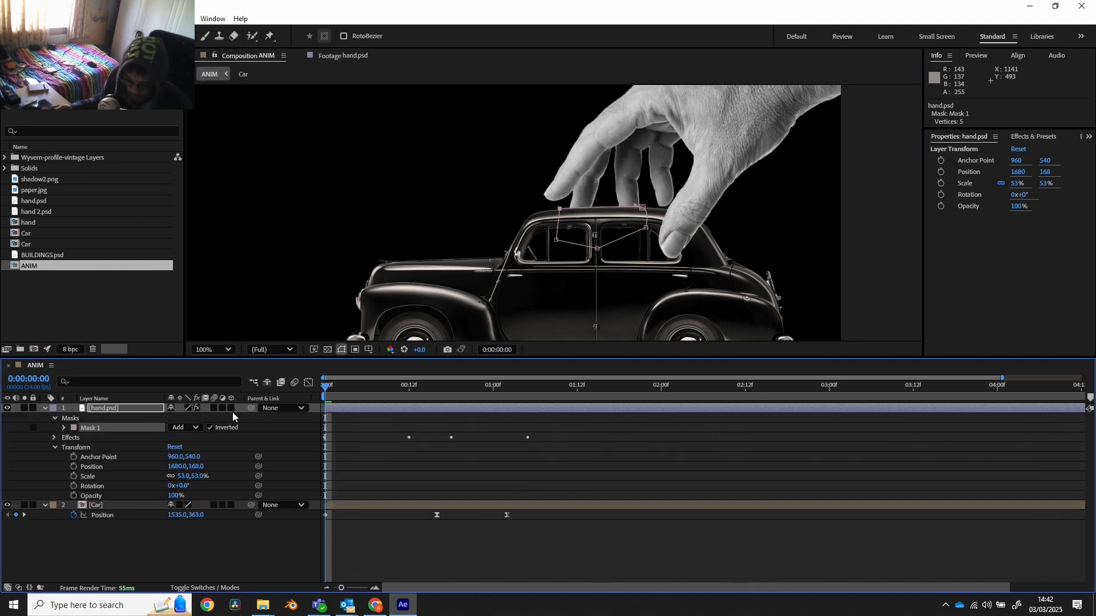
scroll(616, 235, up, 4)
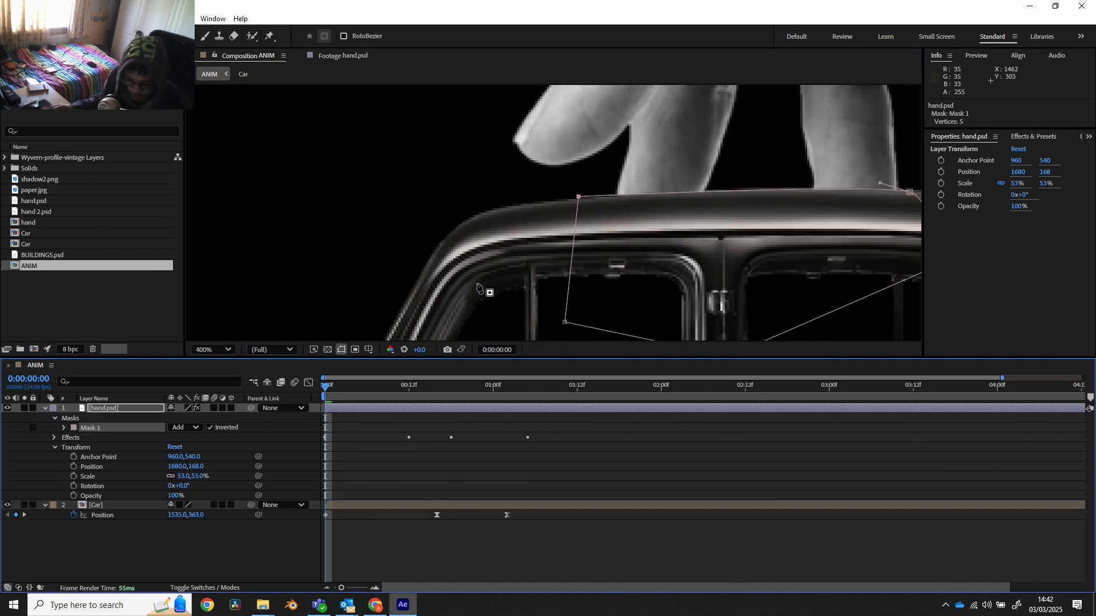
scroll(665, 231, down, 2)
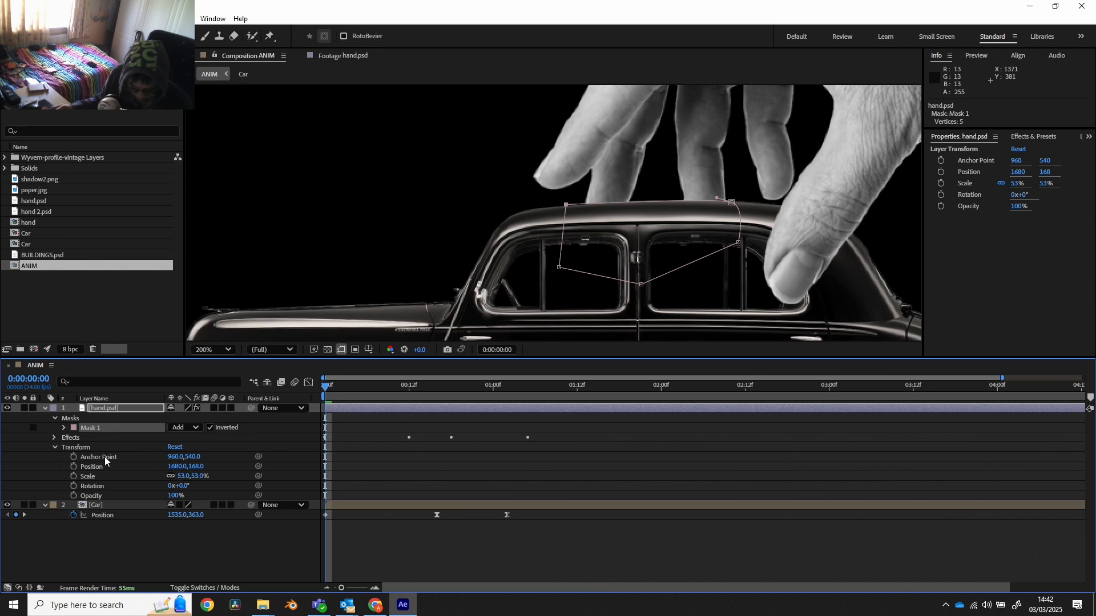
- Enable Mask Path keyframing for the hand layer's Mask 1 at 0:00:00:00
click(64, 427)
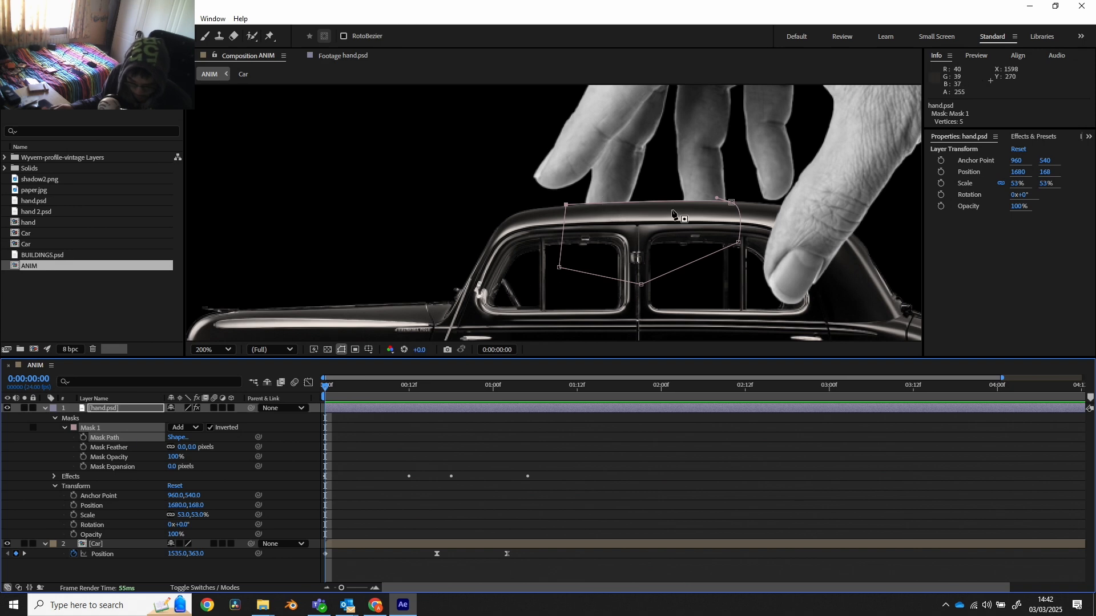
drag(350, 397, 325, 388)
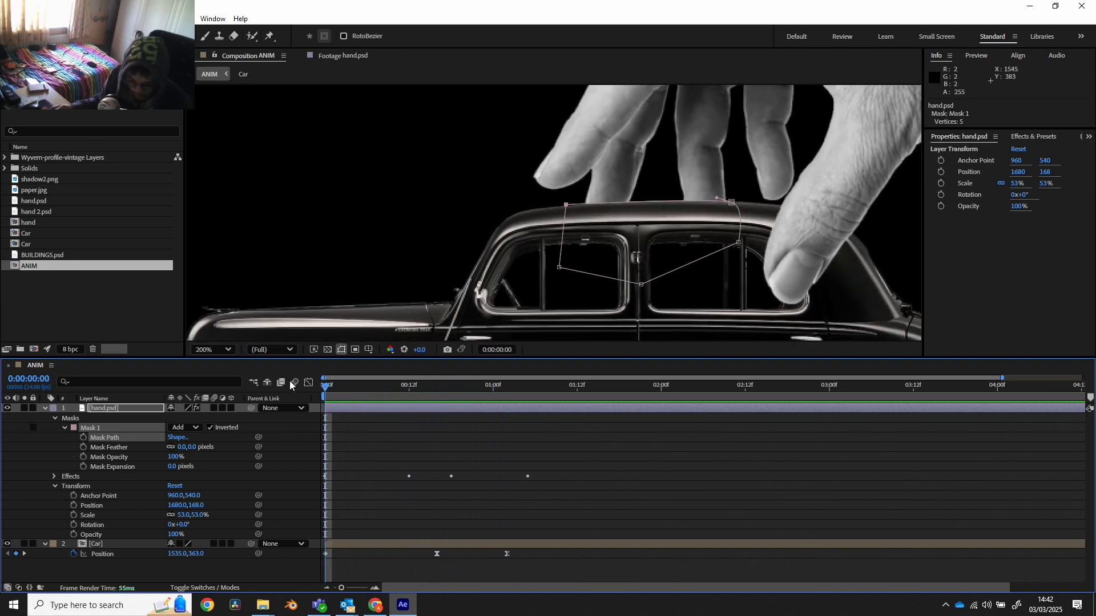
click(83, 437)
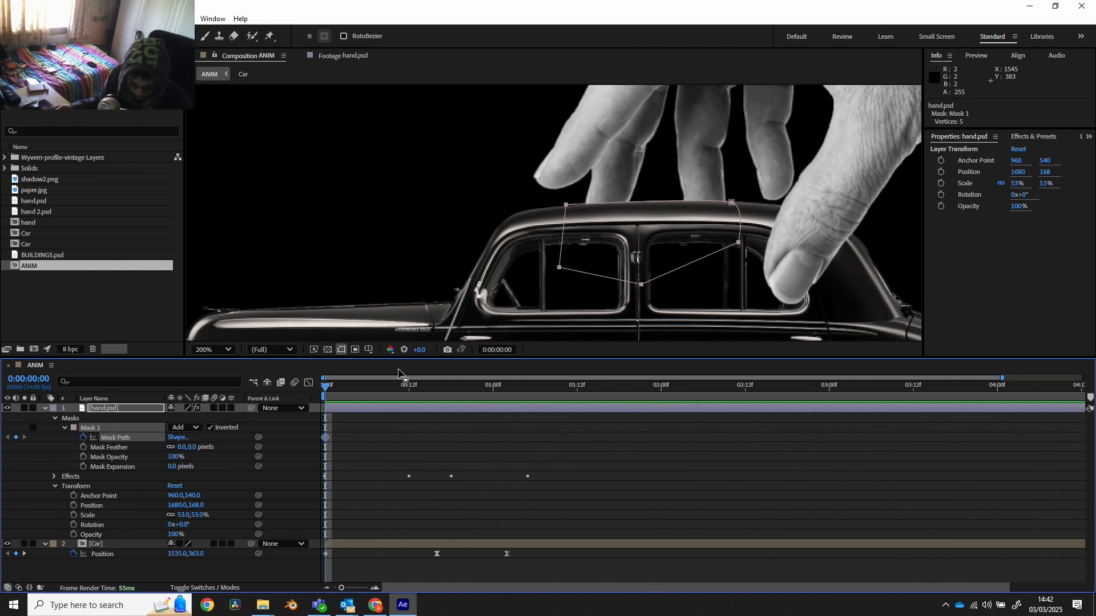
- Move the Car layer's second Position keyframe to 0:00:00:15
click(416, 389)
mouse_move(416, 390)
mouse_down()
mouse_move(437, 392)
mouse_move(408, 396)
mouse_move(496, 396)
mouse_move(416, 392)
mouse_move(450, 396)
mouse_move(429, 386)
mouse_up()
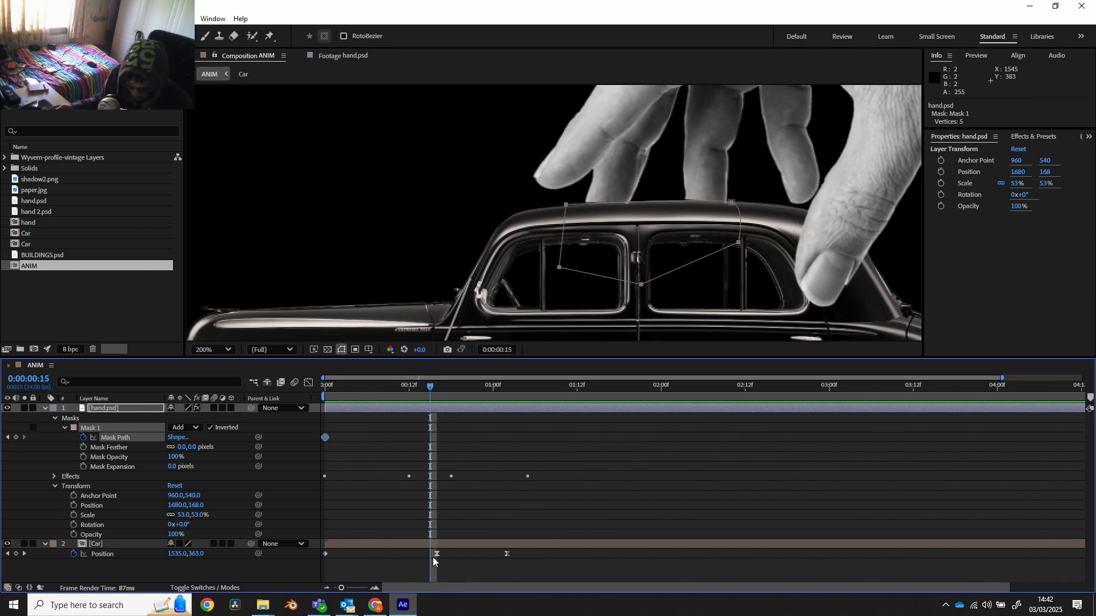
drag(436, 553, 431, 551)
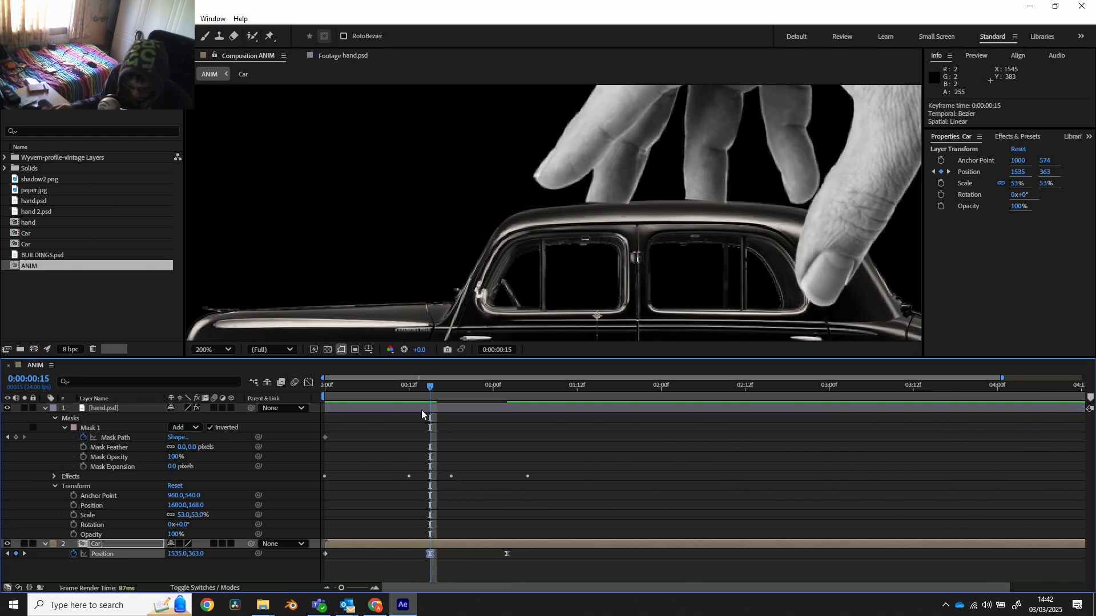
- Keyframe the hand's Mask Path at 0:00:00:15 by nudging the whole mask so its upper edge lines up with the car roof
mouse_move(428, 392)
mouse_down()
mouse_move(440, 390)
mouse_move(403, 394)
mouse_move(429, 398)
mouse_up()
click(95, 438)
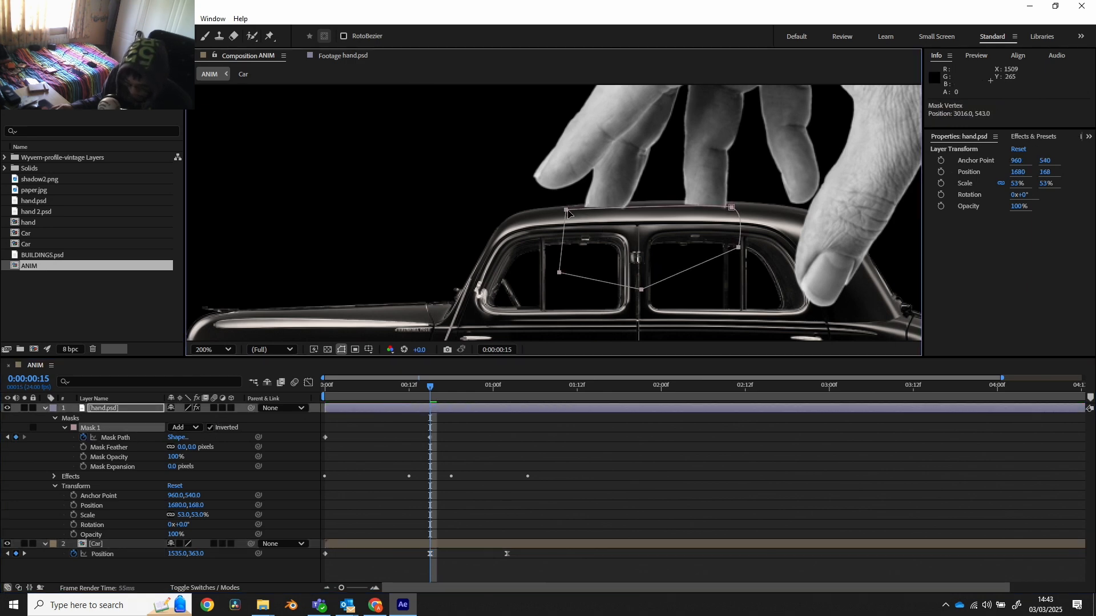
drag(567, 206, 568, 208)
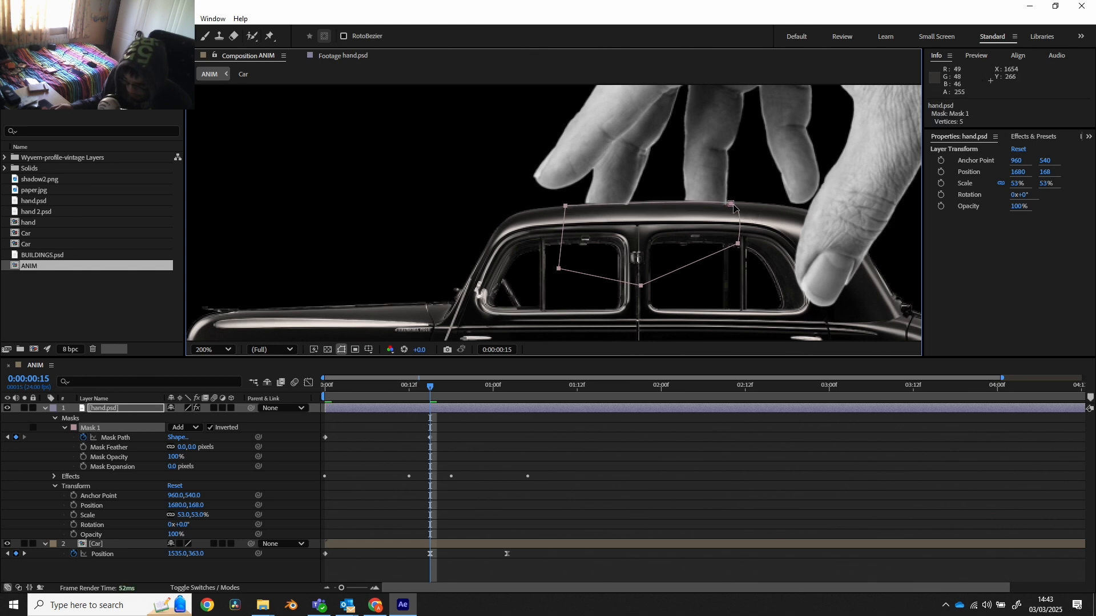
drag(732, 206, 736, 206)
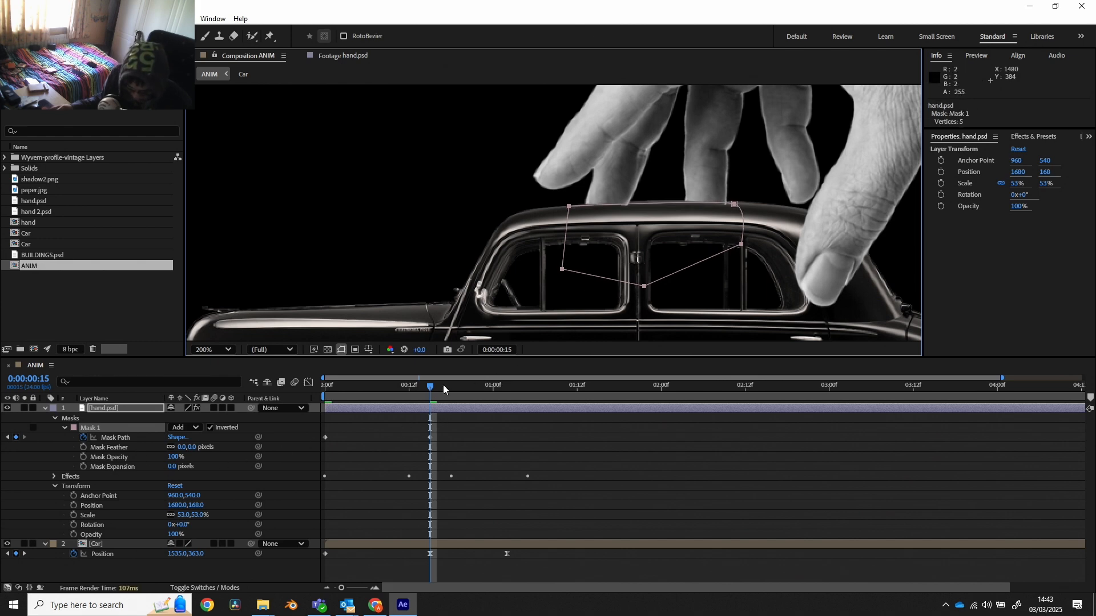
- Keyframe the hand's Mask Path at frames 20, 19 and 18 to follow the dropping roof, adding a mask point on its upper edge at frame 18
drag(436, 396, 465, 389)
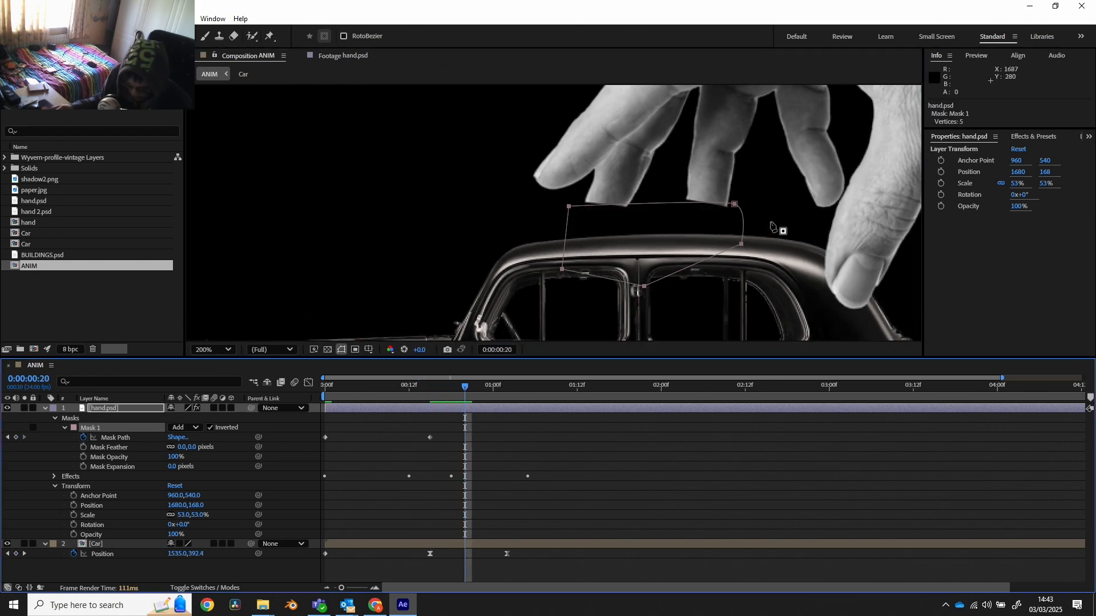
drag(568, 207, 572, 237)
mouse_move(465, 390)
mouse_down()
mouse_move(426, 389)
mouse_move(476, 381)
mouse_move(456, 378)
mouse_up()
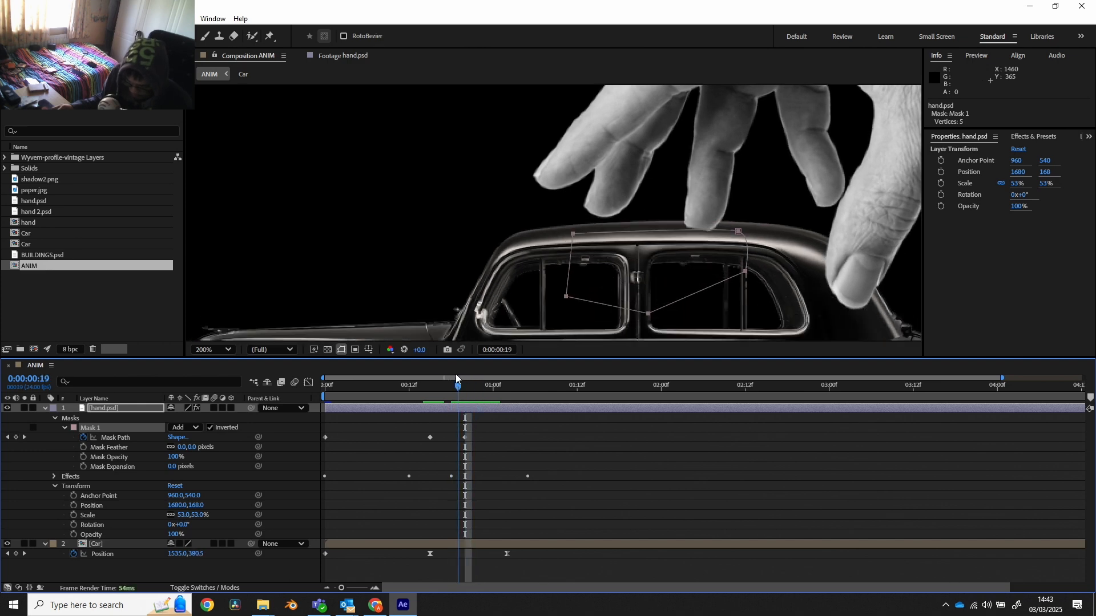
drag(573, 235, 578, 227)
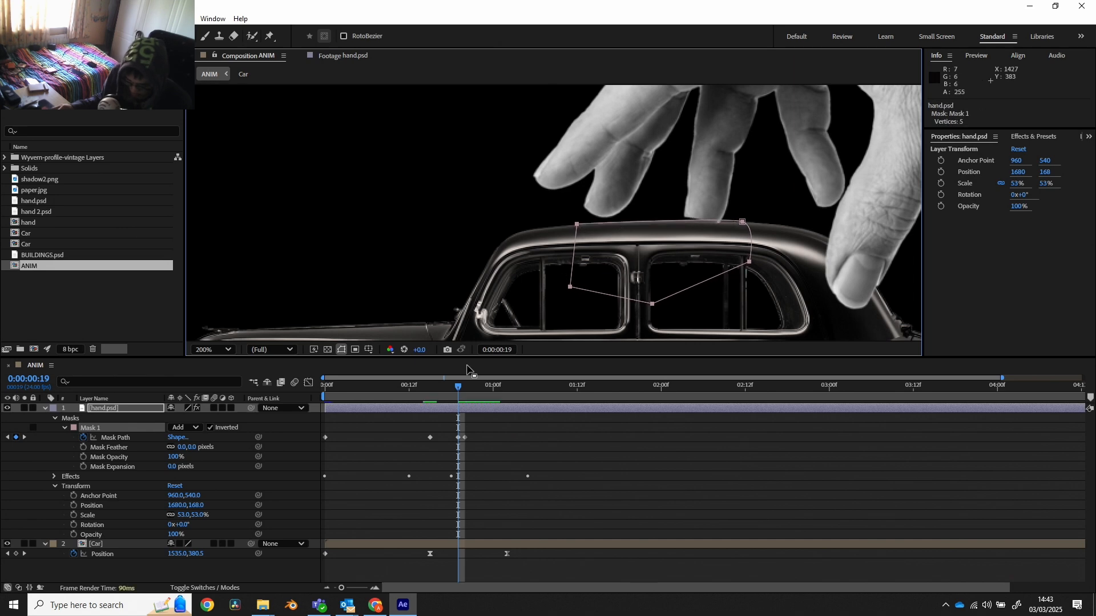
mouse_move(457, 390)
mouse_down()
mouse_move(406, 390)
mouse_move(465, 389)
mouse_move(450, 389)
mouse_up()
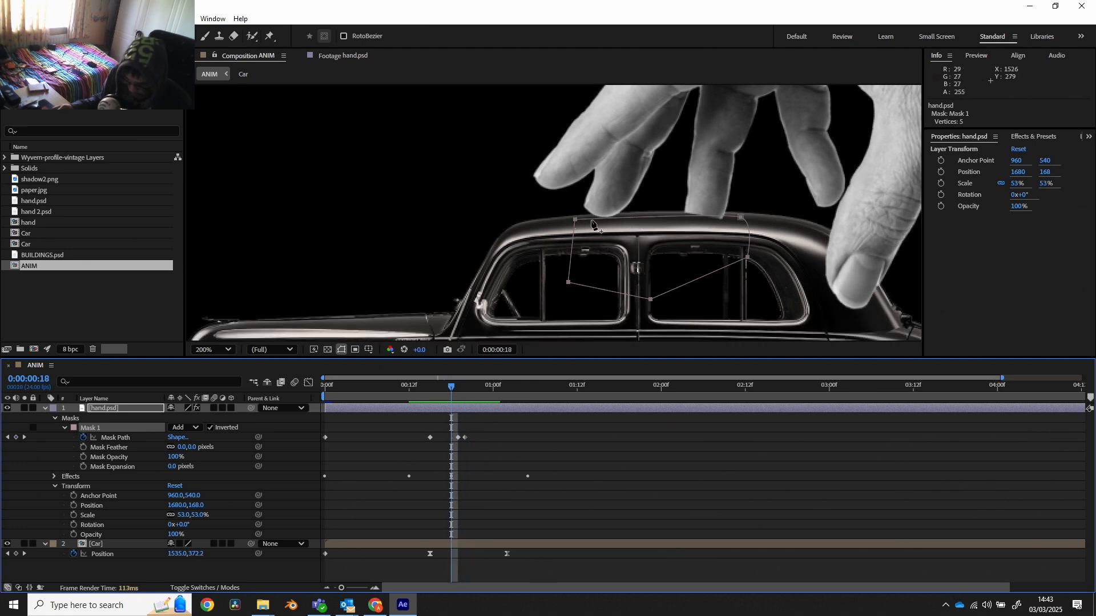
drag(740, 218, 674, 216)
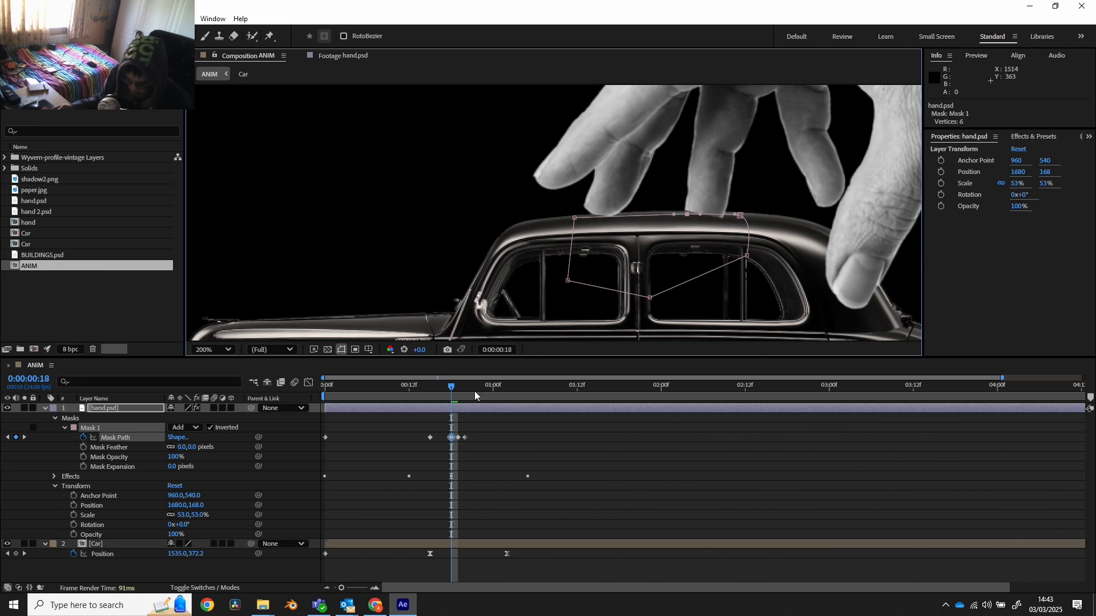
- Keyframe the hand's Mask Path at 0:00:00:16 by moving the mask's front upper corner onto the car's roofline
mouse_move(425, 382)
mouse_down()
mouse_move(467, 382)
mouse_move(433, 390)
mouse_move(442, 391)
mouse_up()
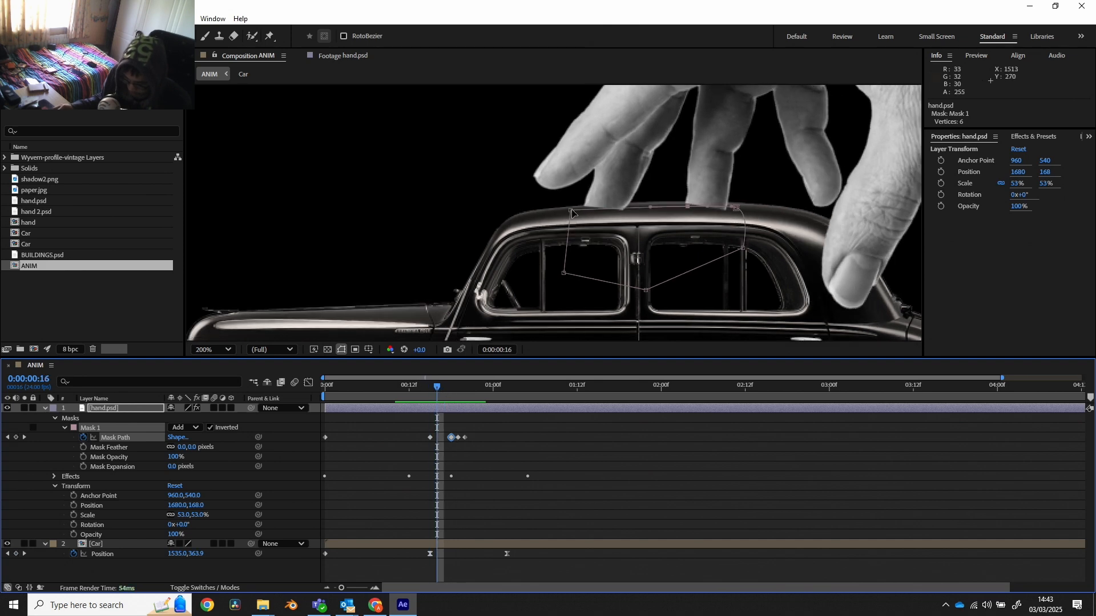
mouse_move(571, 211)
mouse_down()
mouse_move(603, 217)
mouse_move(576, 202)
mouse_up()
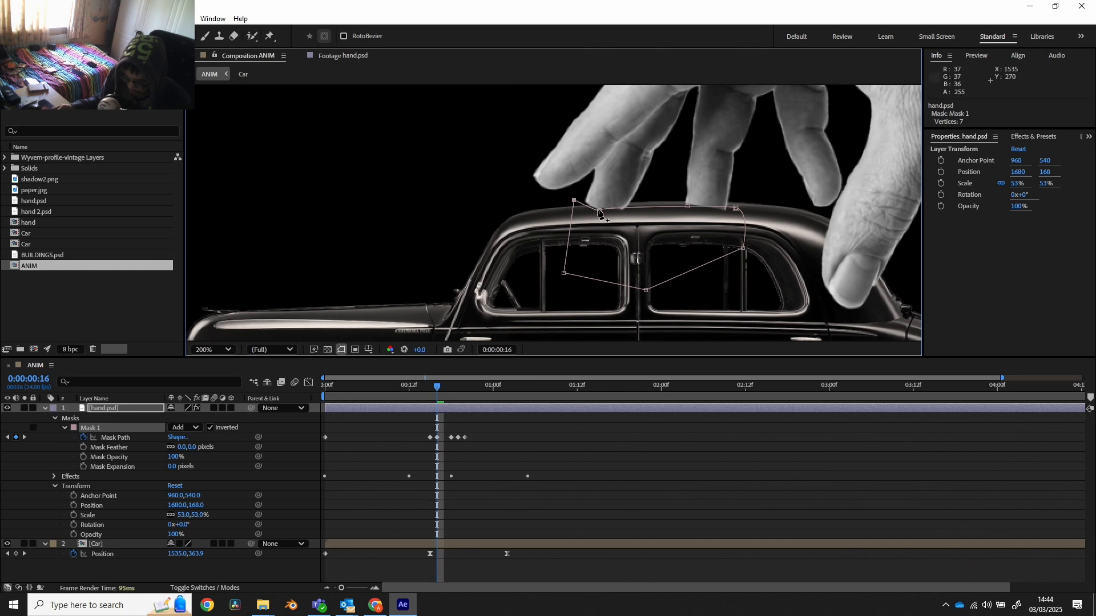
click(598, 213)
key(ctrl+z)
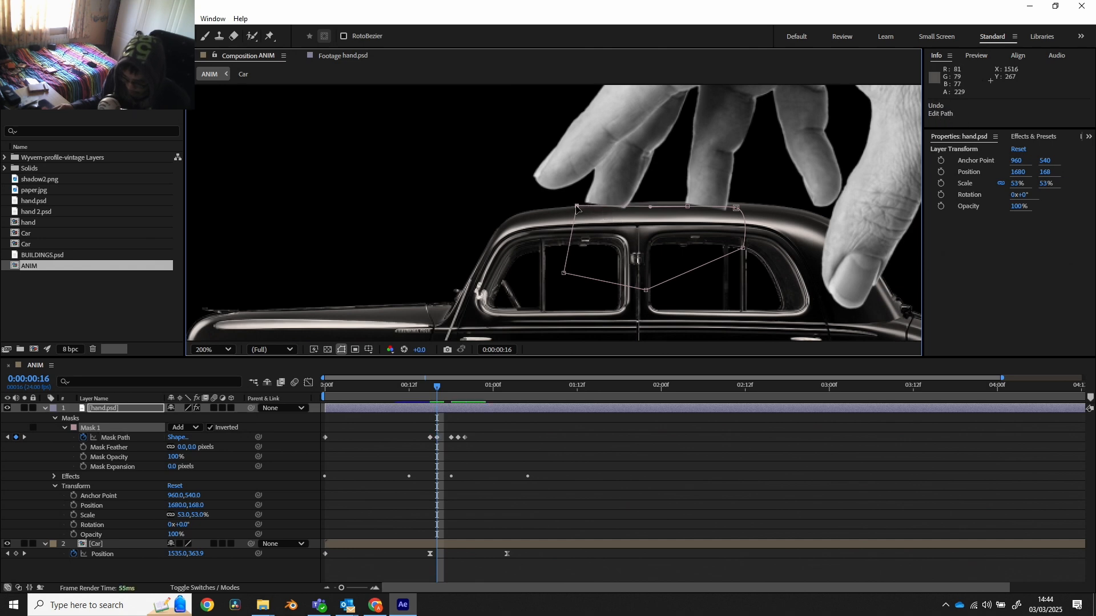
drag(576, 209, 578, 213)
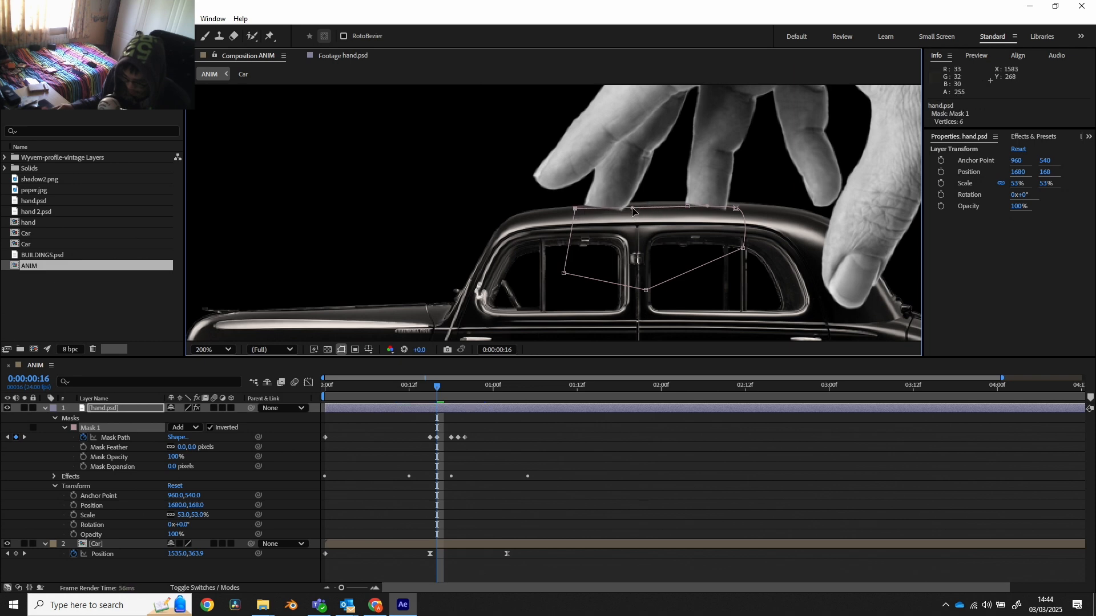
drag(634, 206, 642, 202)
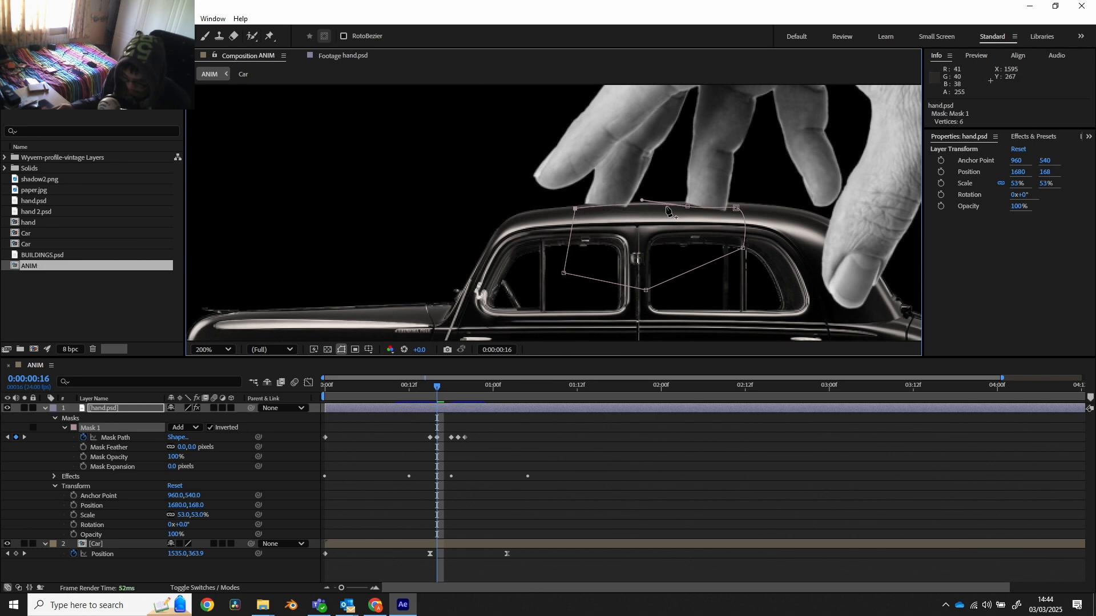
key(ctrl+z)
click(632, 209)
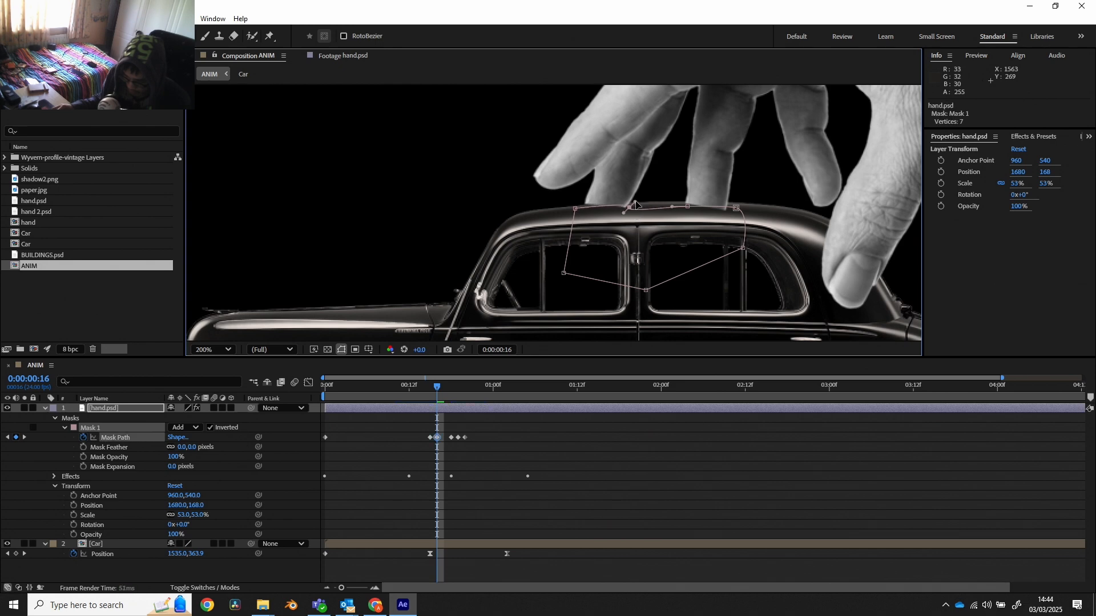
key(ctrl+z)
- Add a curved mask point along the upper edge near the front fingertip at frame 16 to fit the roof's curve
click(611, 208)
click(611, 209)
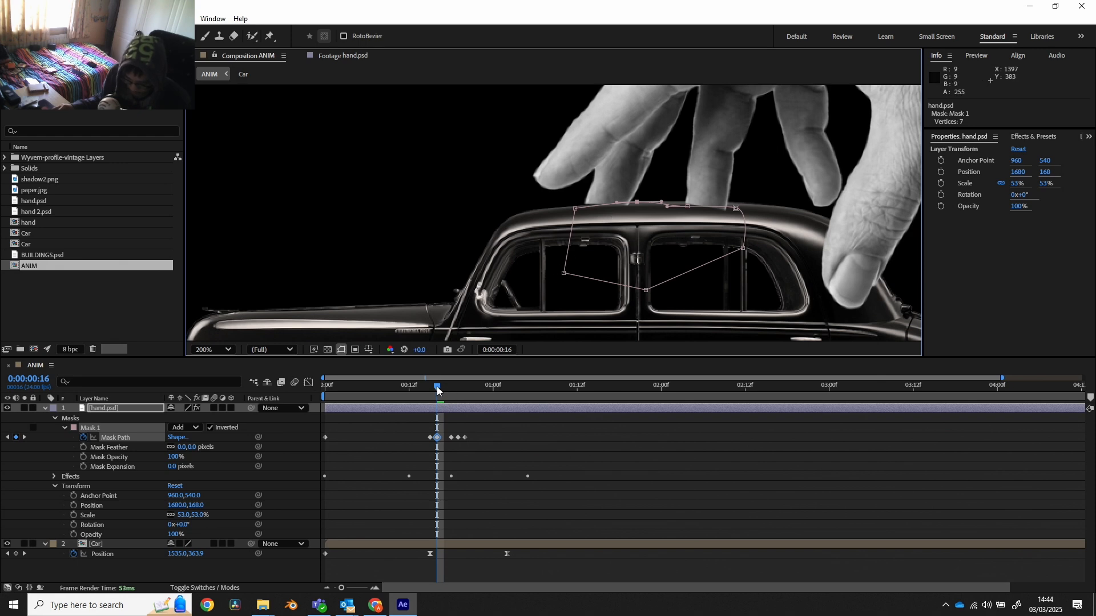
- Scrub through the drop to check the fingertip masking, hide the mask outlines in the composition view, and return to 0:00:00:00
drag(437, 390, 409, 388)
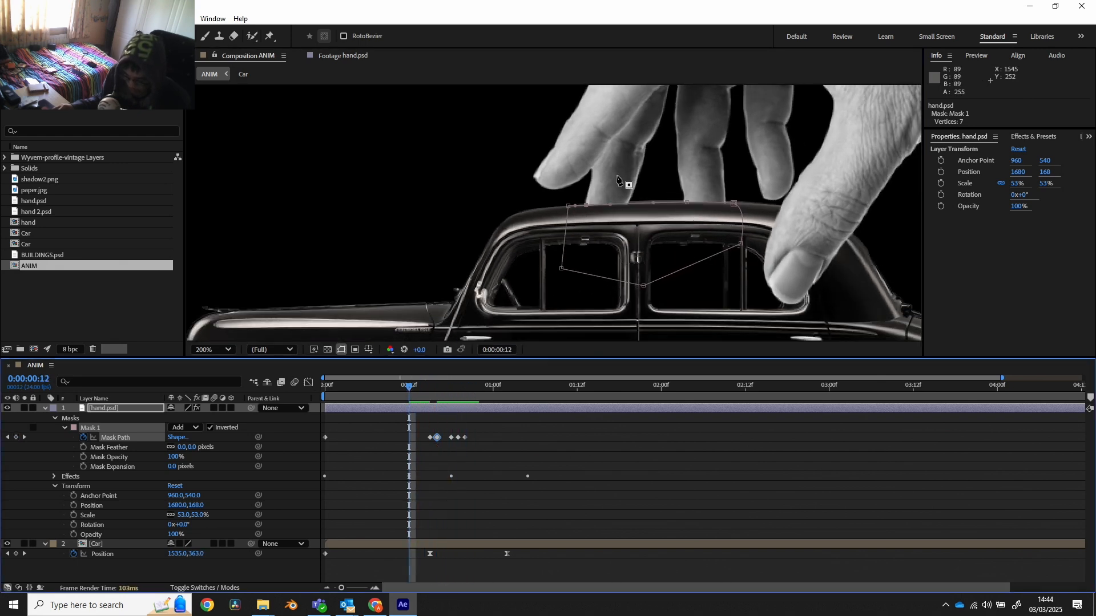
scroll(617, 180, down, 7)
scroll(604, 228, up, 4)
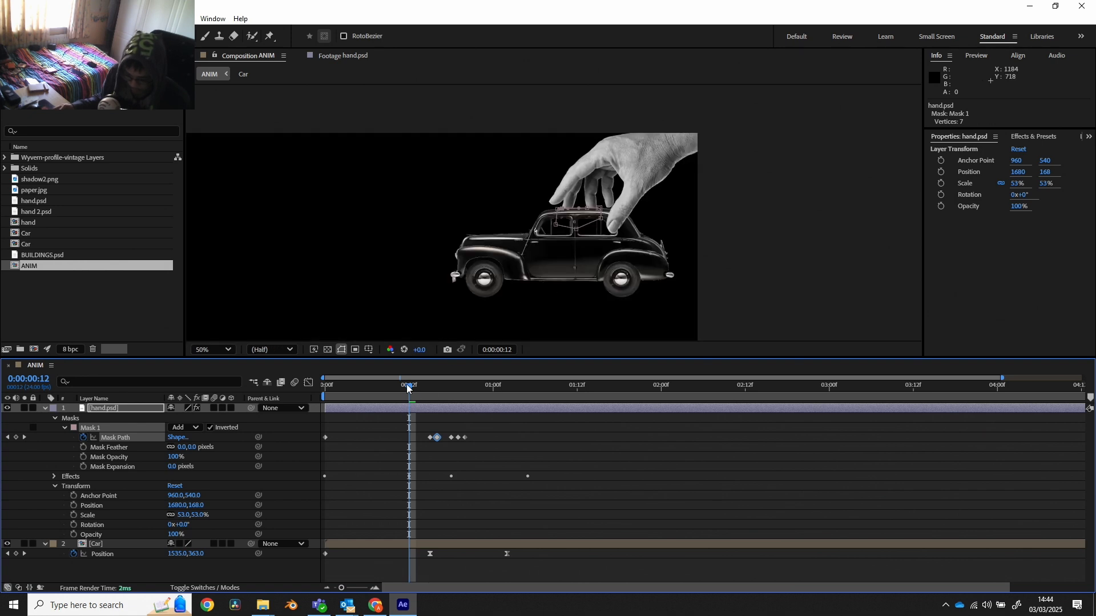
drag(414, 391, 477, 371)
click(342, 349)
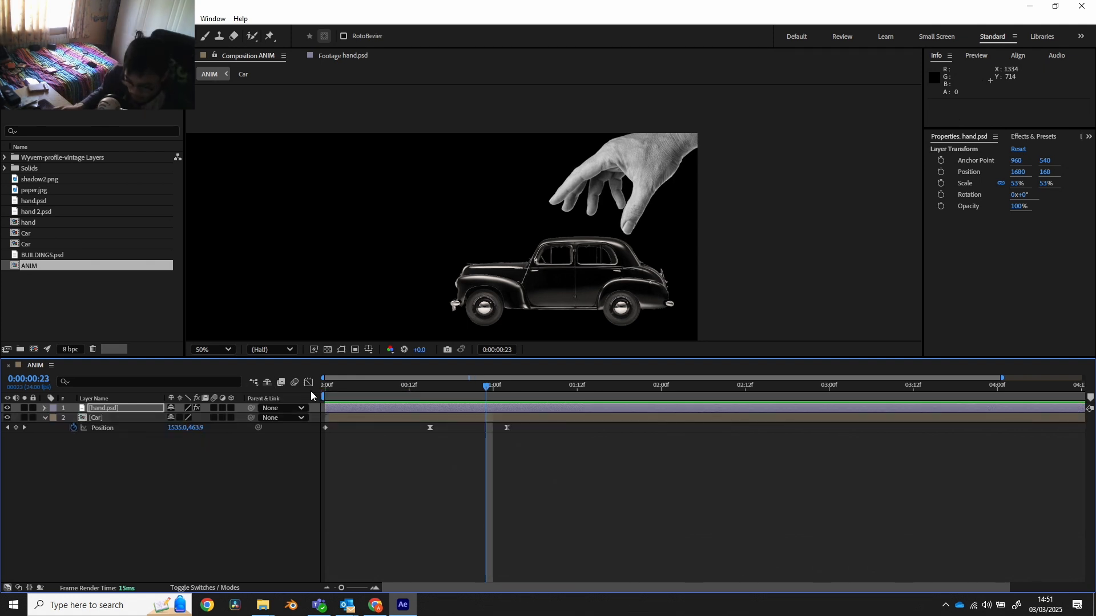
drag(331, 387, 368, 422)
scroll(515, 332, down, 3)
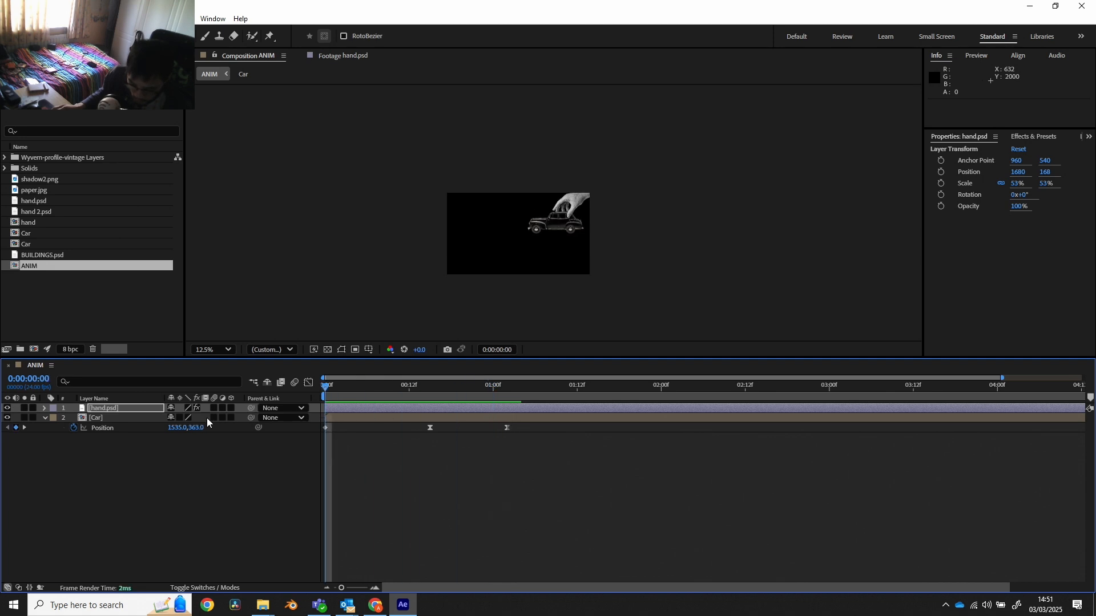
- Add a null object named Hand Pos and parent the hand.psd and Car layers to it
right_click(108, 468)
mouse_move(164, 331)
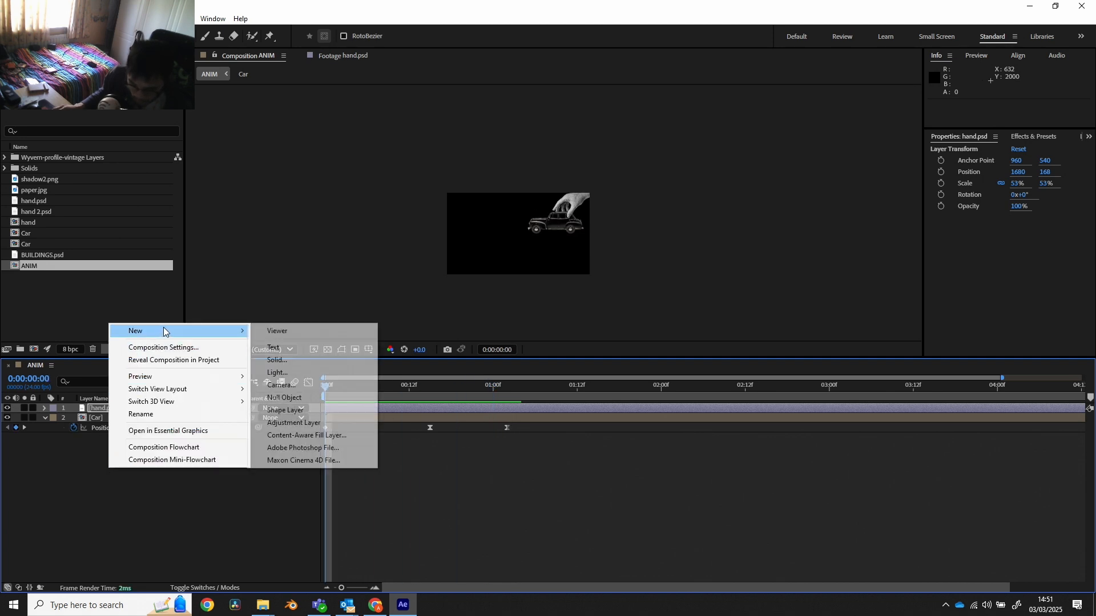
click(294, 398)
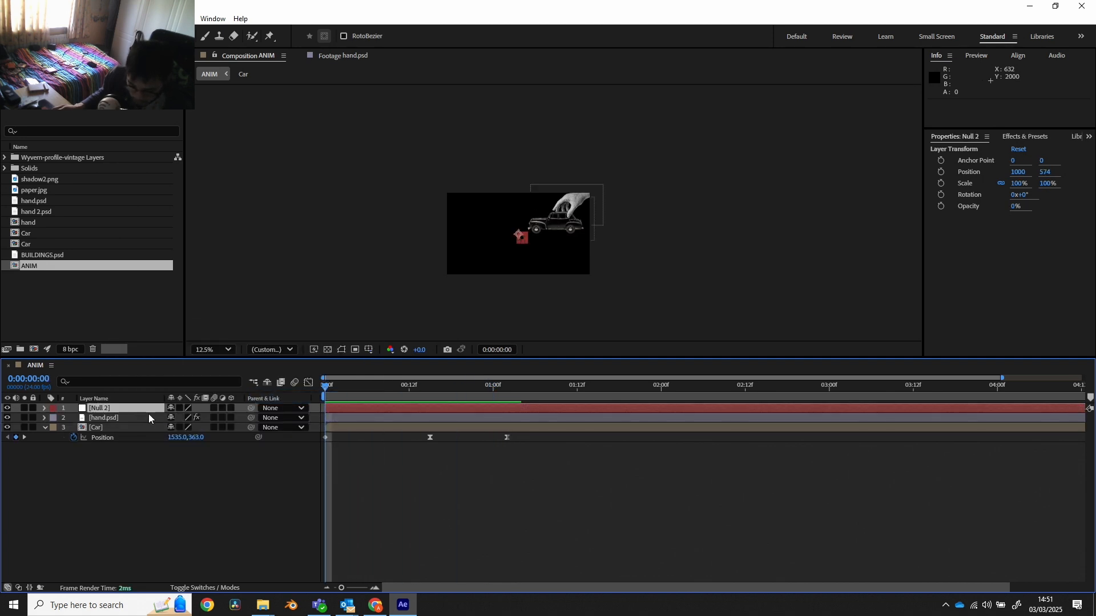
key(Return)
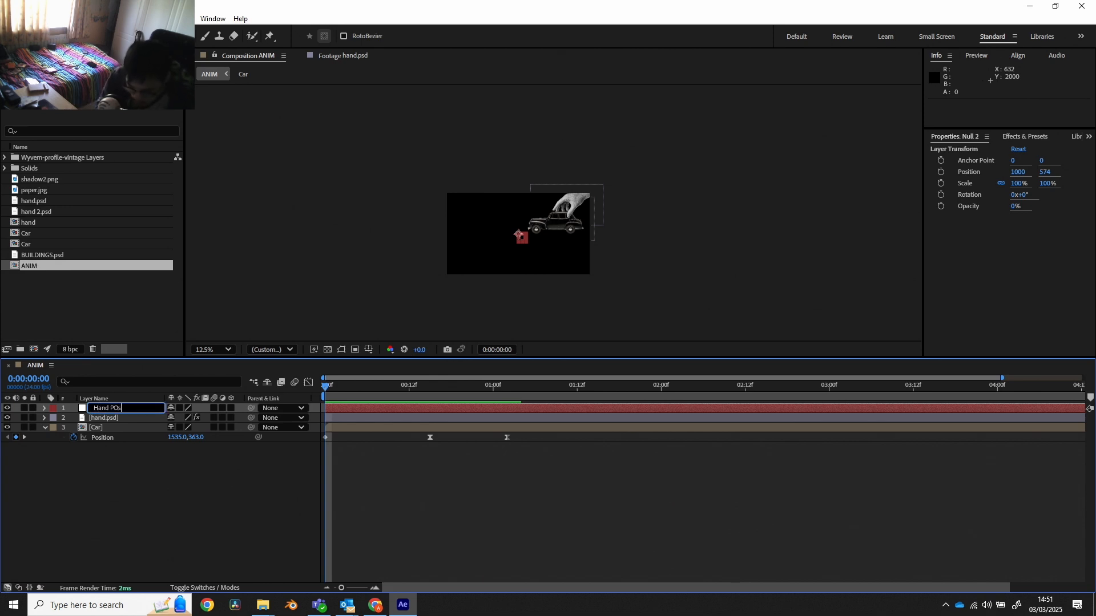
text(Hand Pos)
key(Return)
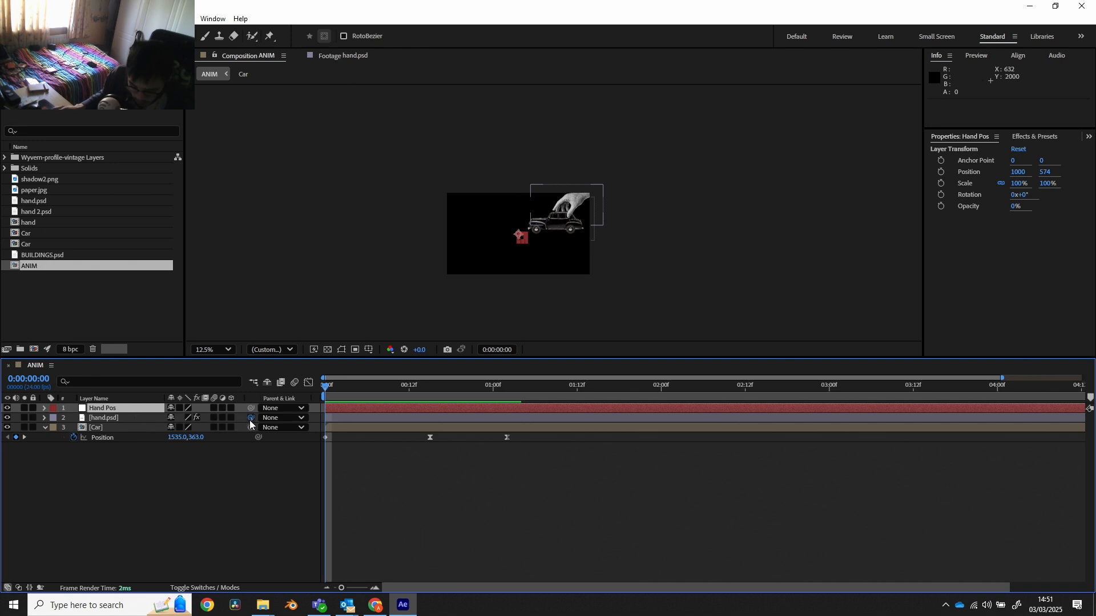
drag(251, 418, 151, 407)
drag(251, 428, 155, 405)
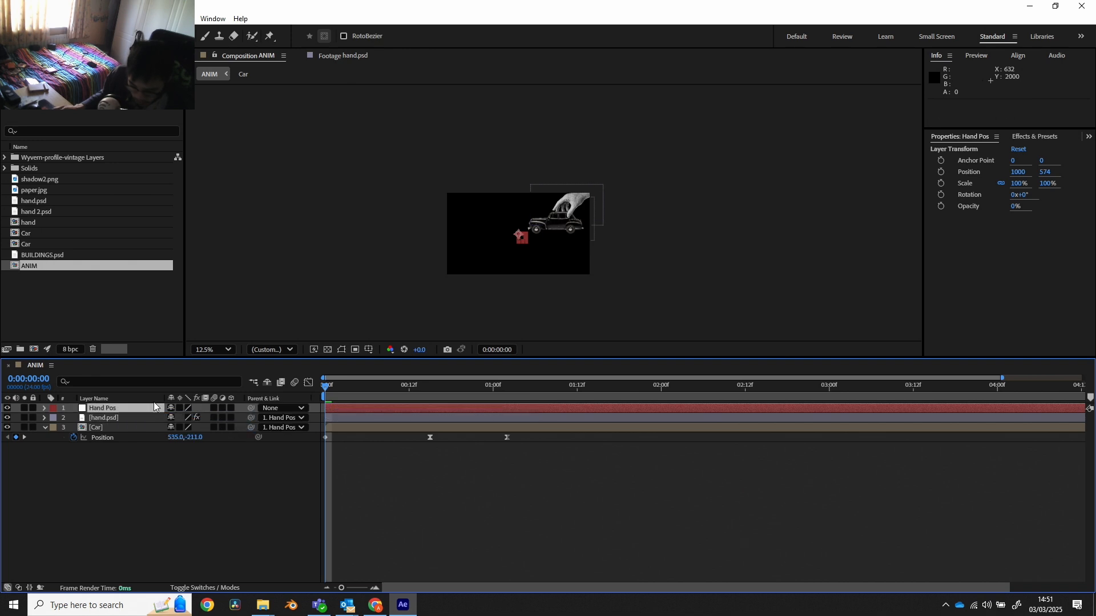
- Move the Hand Pos null's anchor point onto the car's roof beneath the hand, at about 644, -304
scroll(502, 251, up, 6)
scroll(501, 253, down, 3)
scroll(498, 257, up, 2)
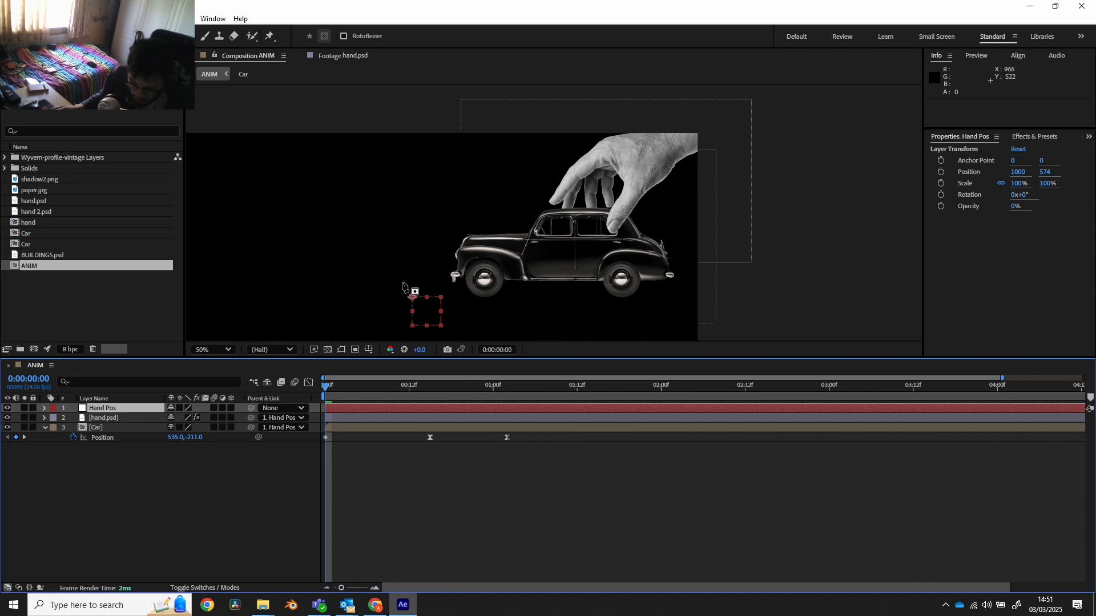
key(y)
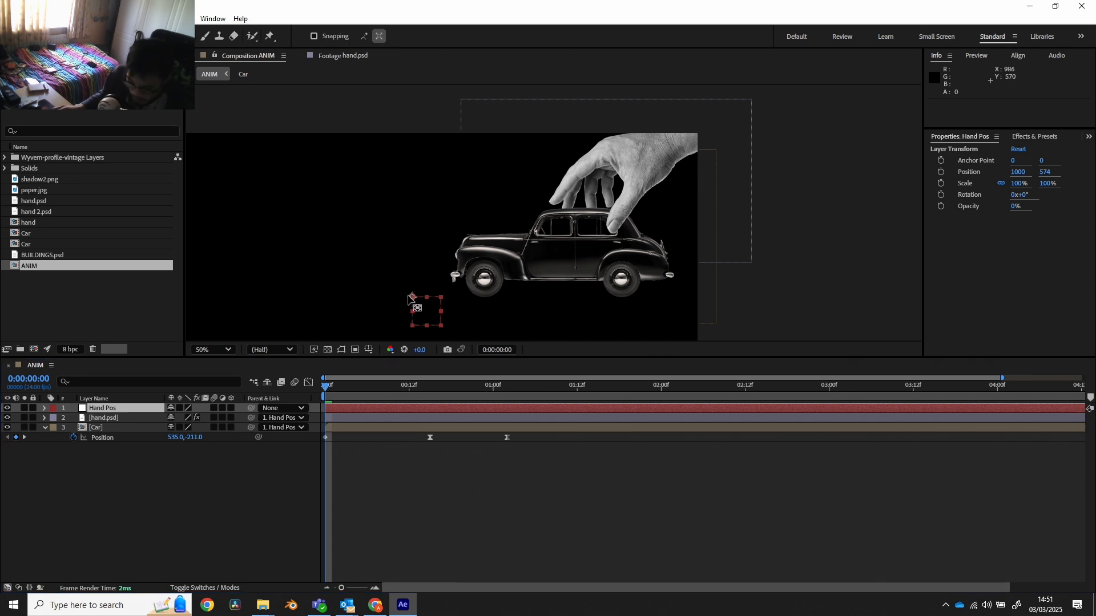
drag(411, 297, 508, 264)
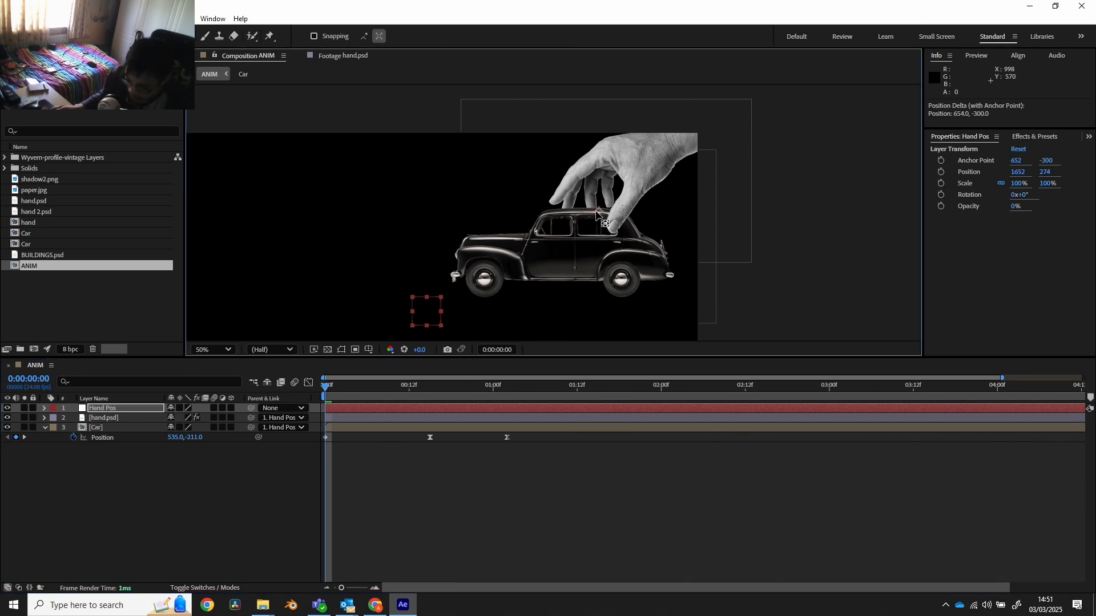
drag(596, 211, 595, 211)
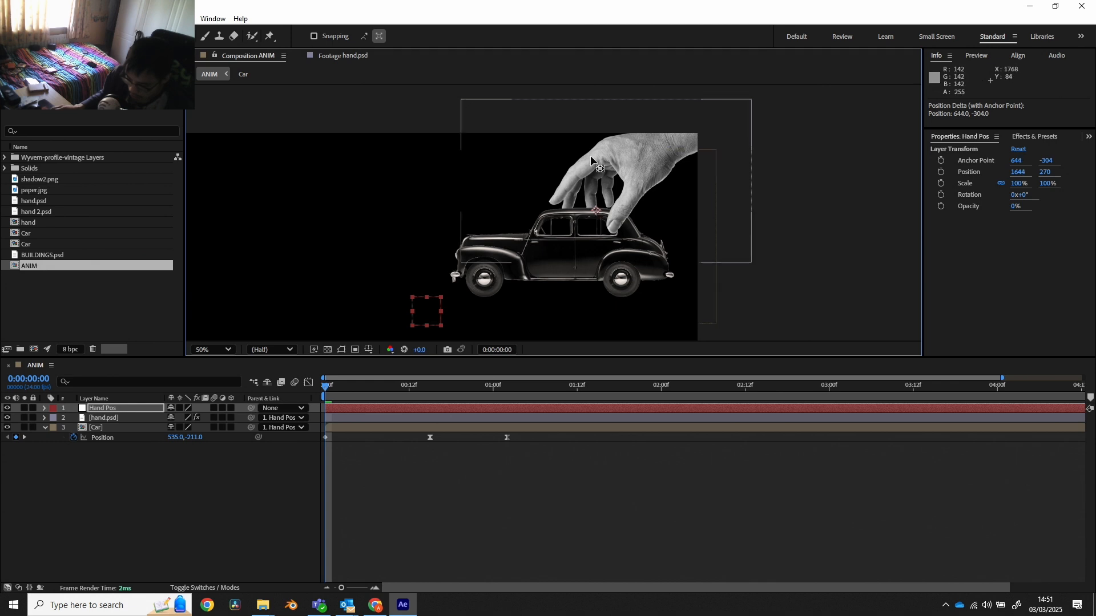
scroll(564, 207, down, 2)
scroll(557, 224, up, 2)
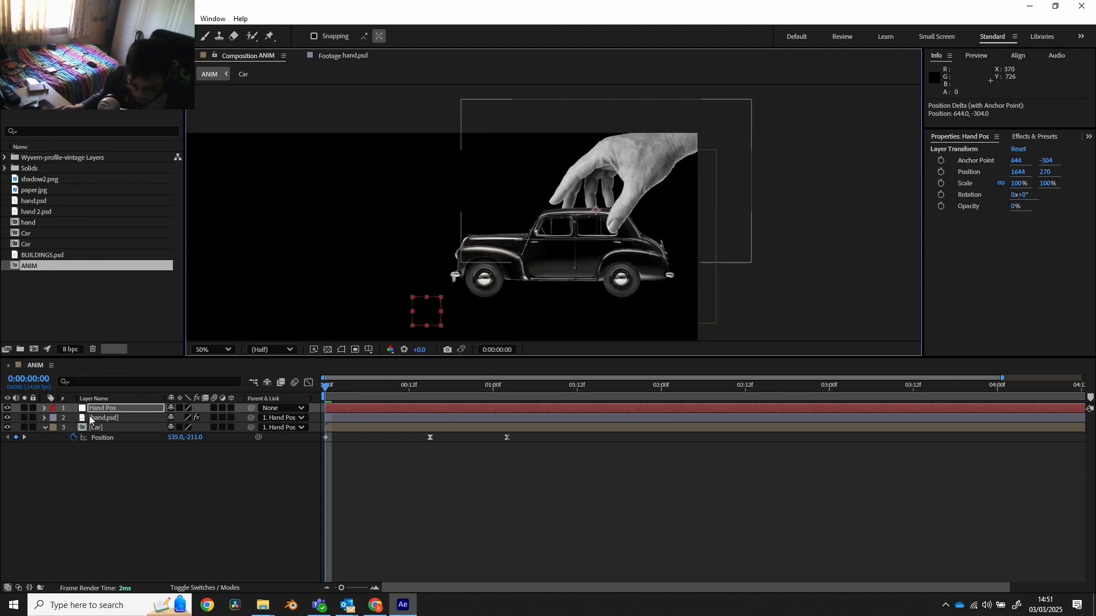
- Add a Position keyframe to the Hand Pos null for the hand's resting place and move it to 0:00:00:12
key(Return)
key(p)
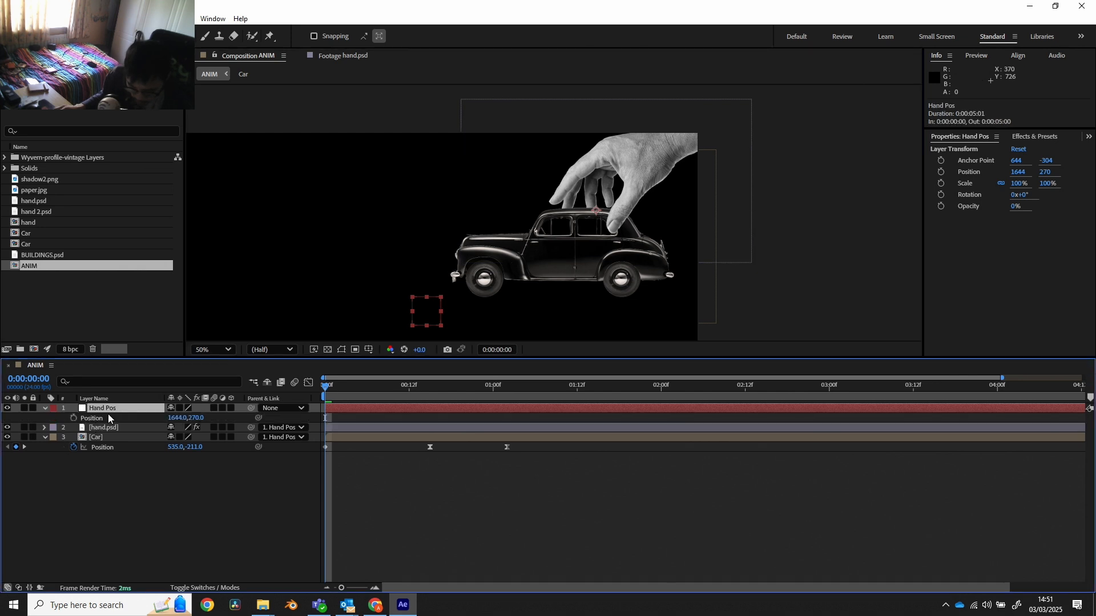
click(75, 418)
drag(331, 418, 416, 385)
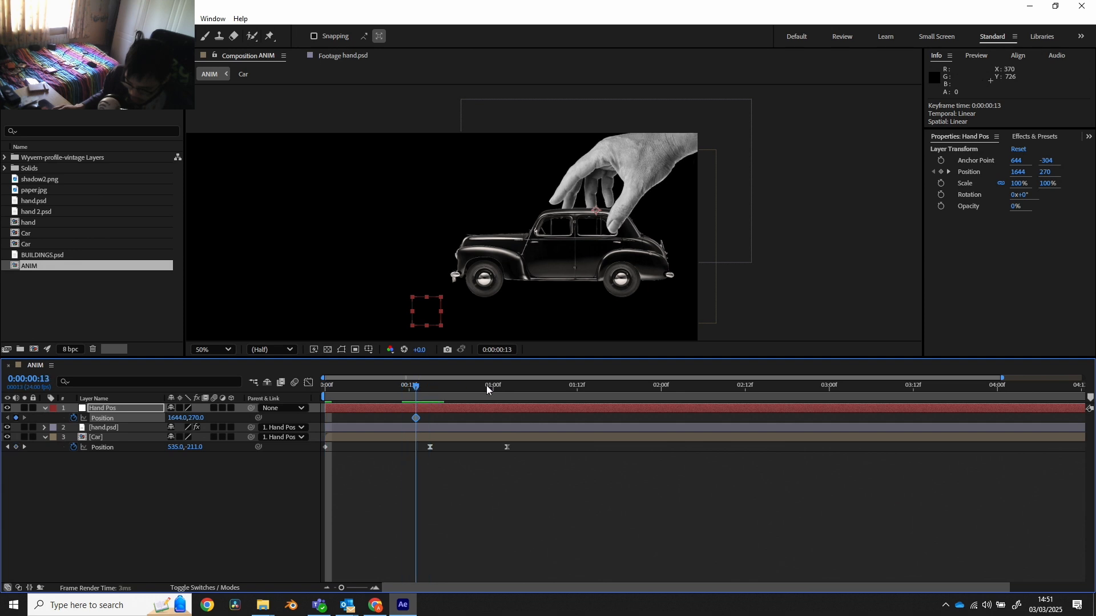
drag(487, 386, 411, 393)
click(414, 419)
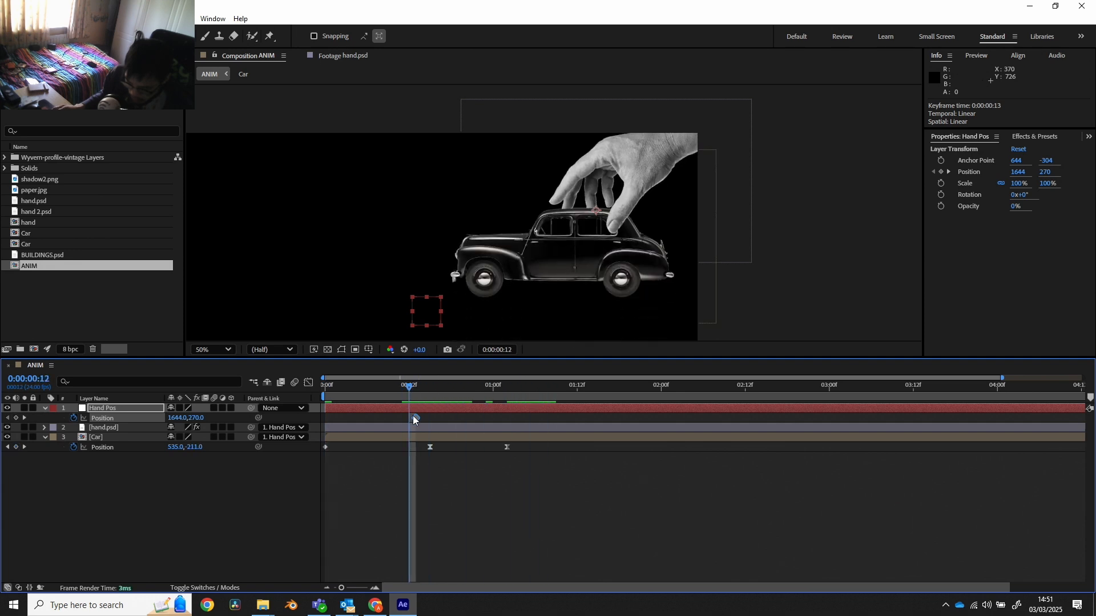
- At 0:00:00:00, move Hand Pos to about 2578, -174 so hand and car start off-frame, and Easy Ease both Position keyframes
key(Home)
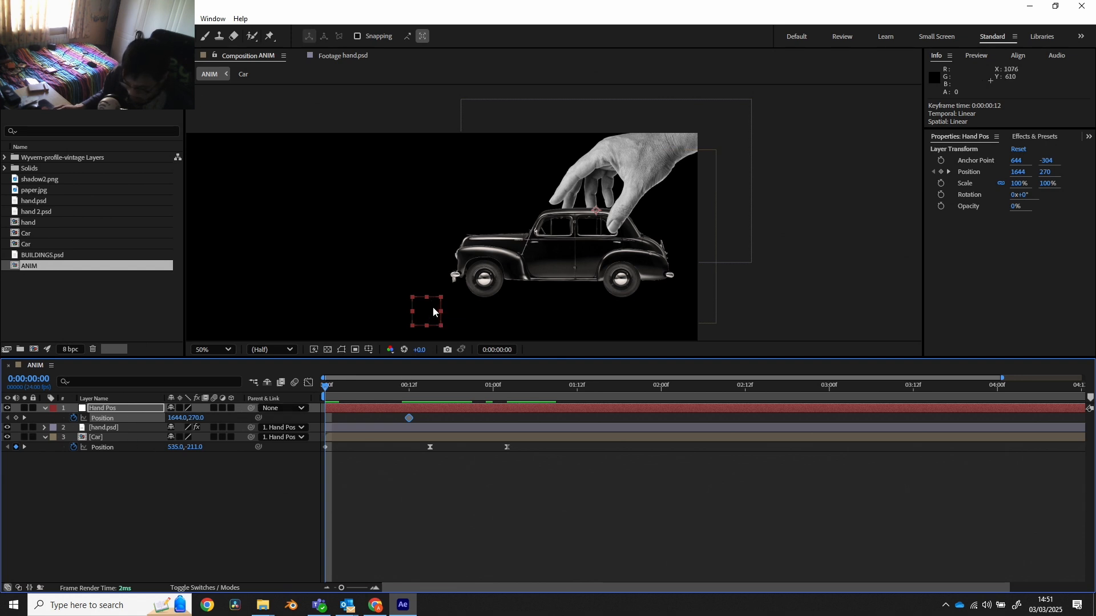
drag(431, 317, 699, 186)
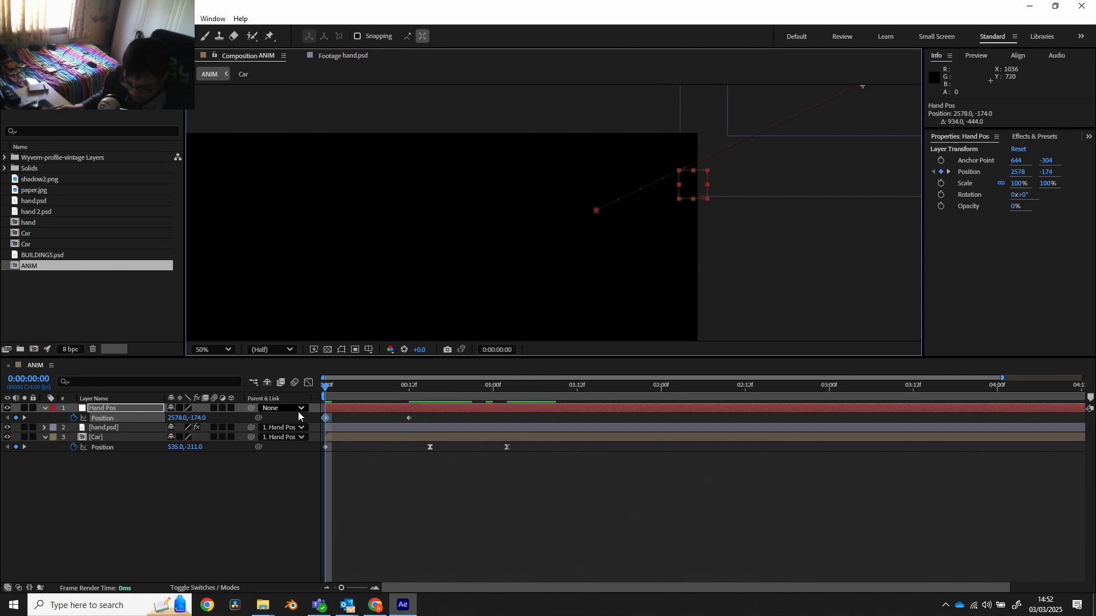
drag(421, 426, 345, 415)
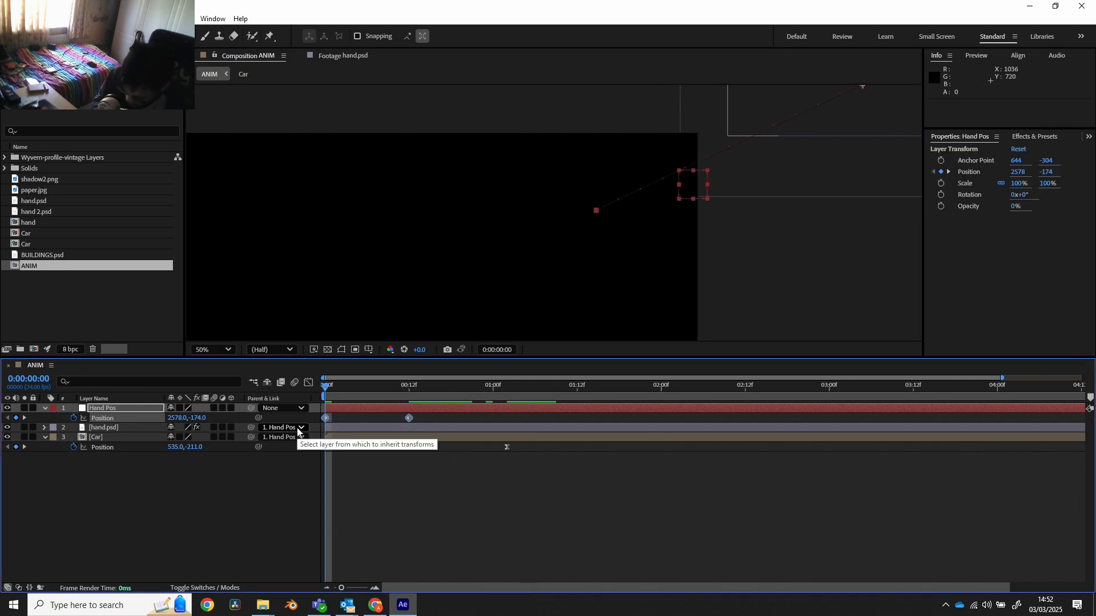
key(F9)
key(space)
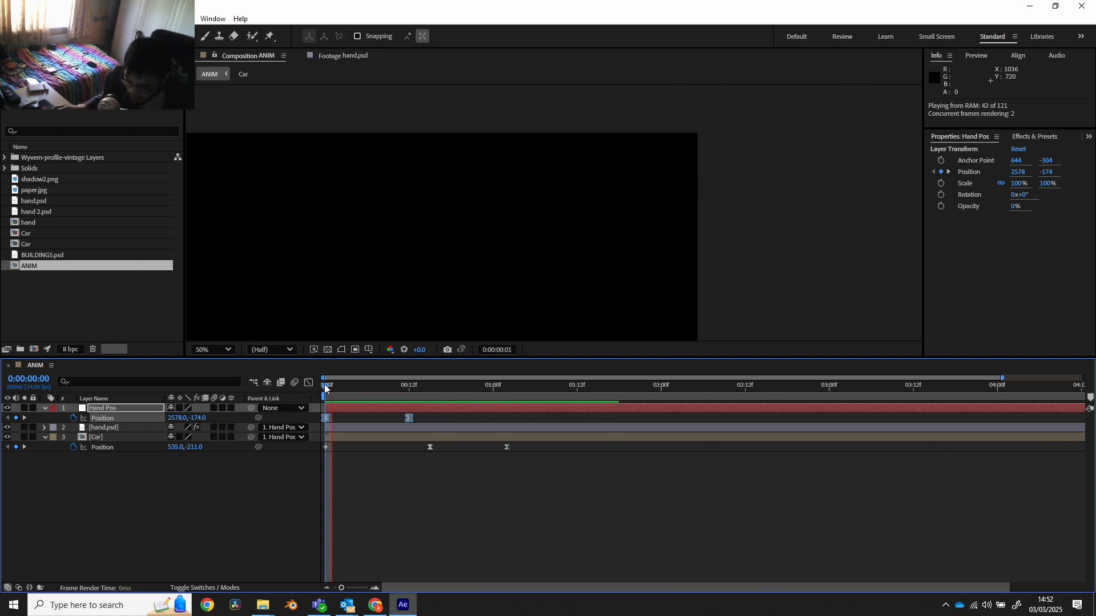
key(space)
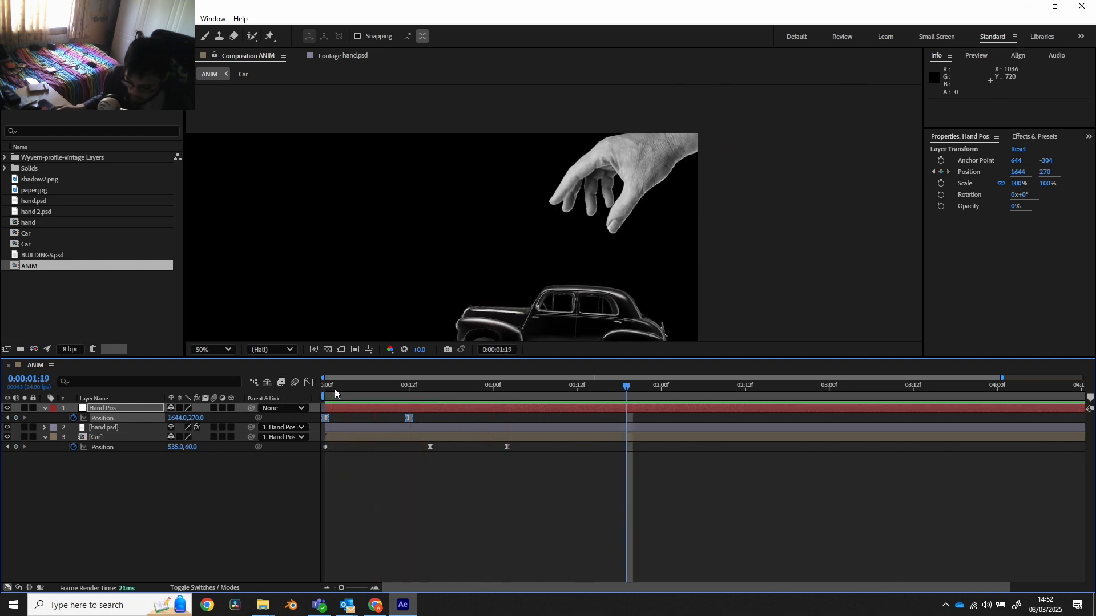
- Lengthen the influence handles of both Hand Pos keyframes in the speed graph for a sharper mid-move peak, and play back the entrance
click(309, 383)
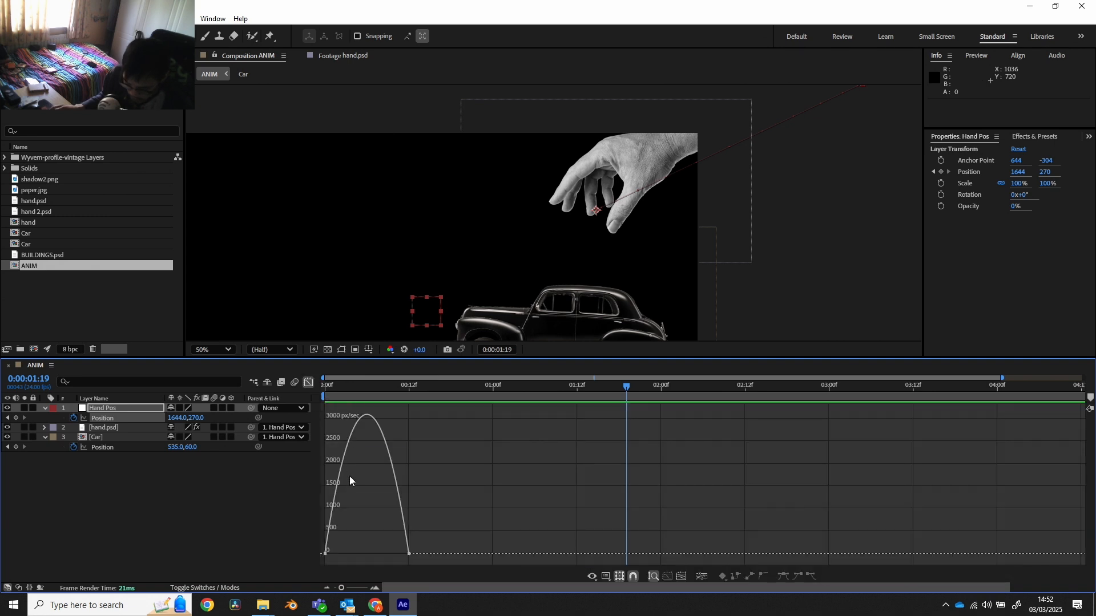
mouse_move(327, 555)
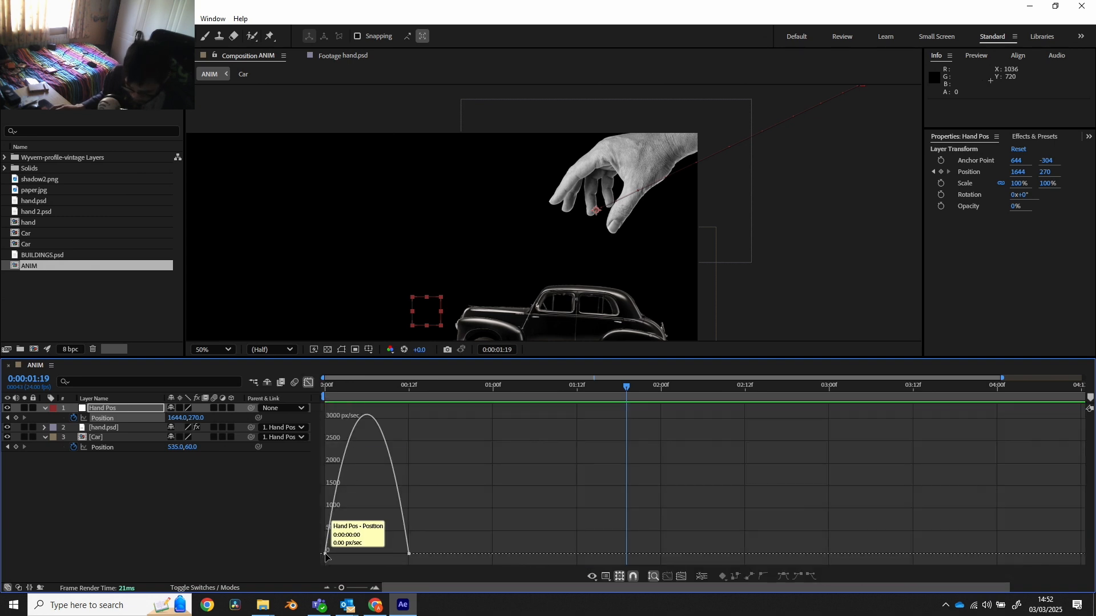
drag(326, 554, 340, 555)
key(ctrl+z)
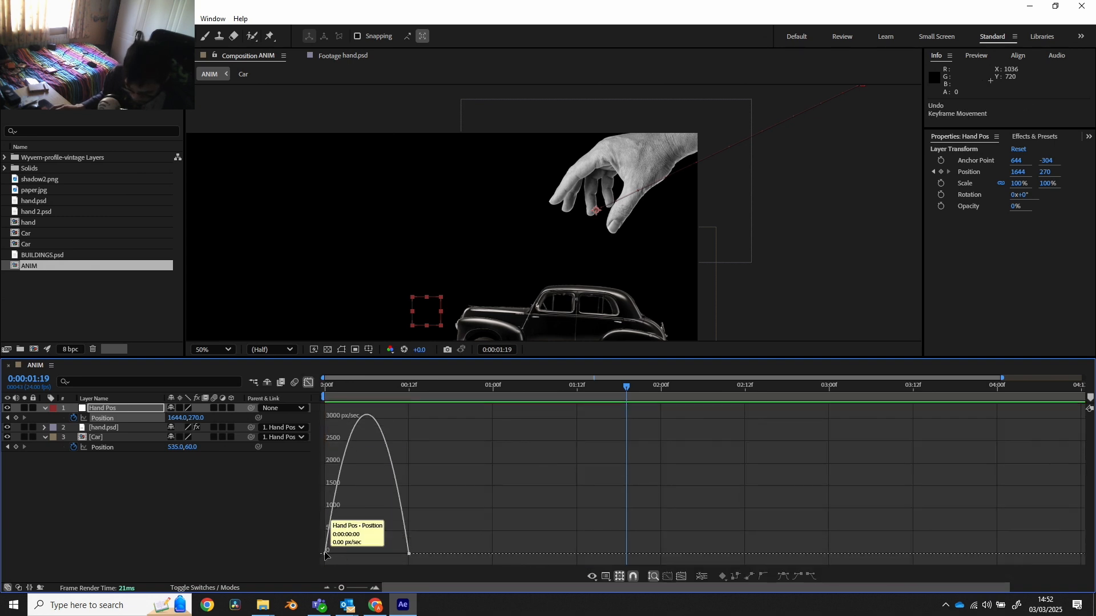
click(325, 554)
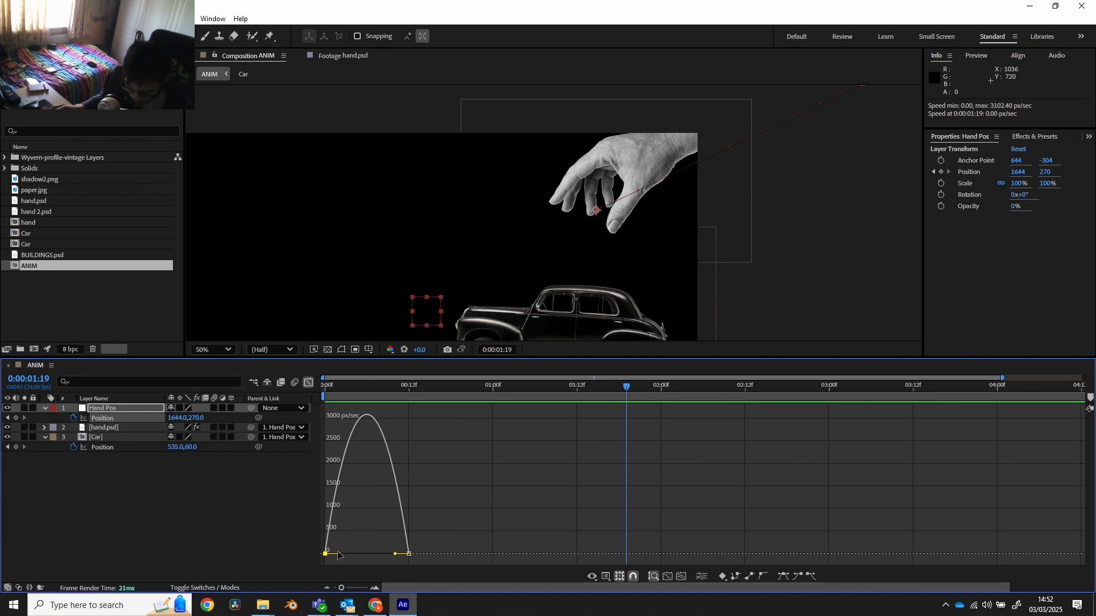
drag(338, 555, 386, 554)
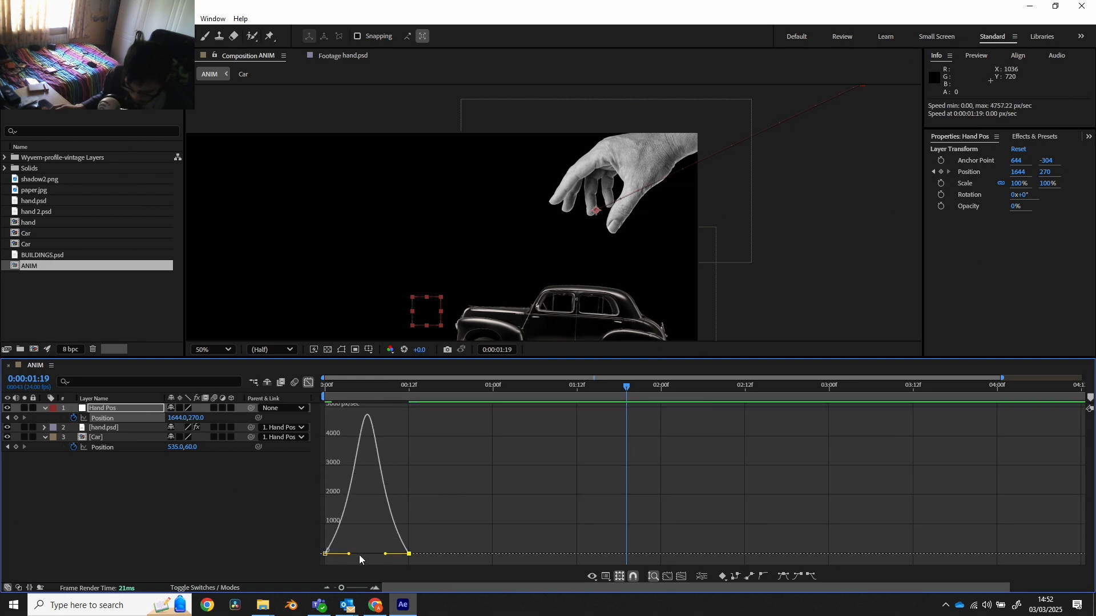
key(Home)
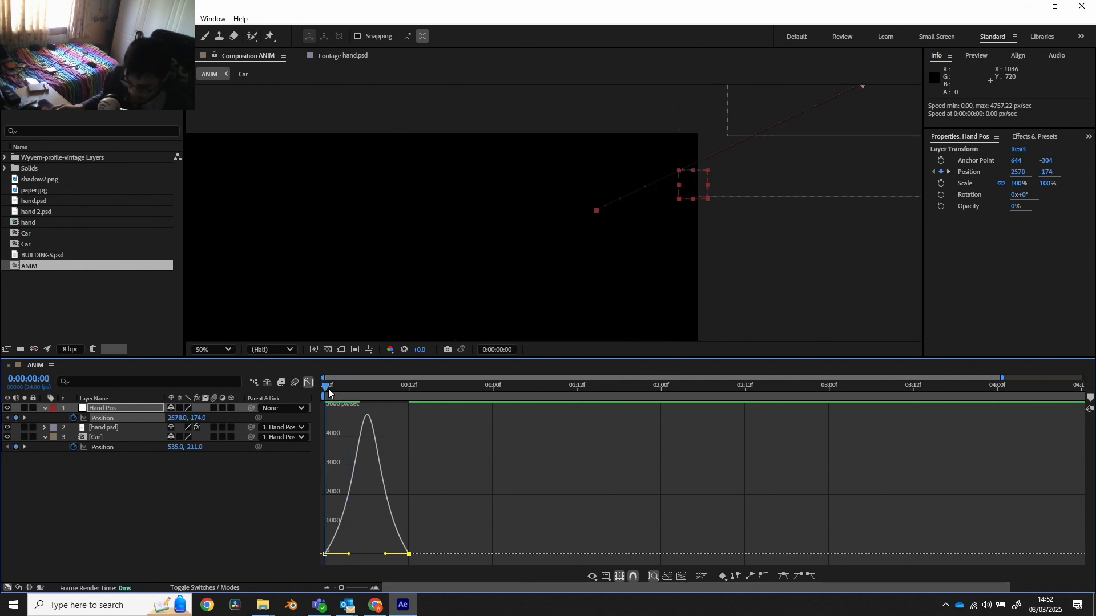
key(space)
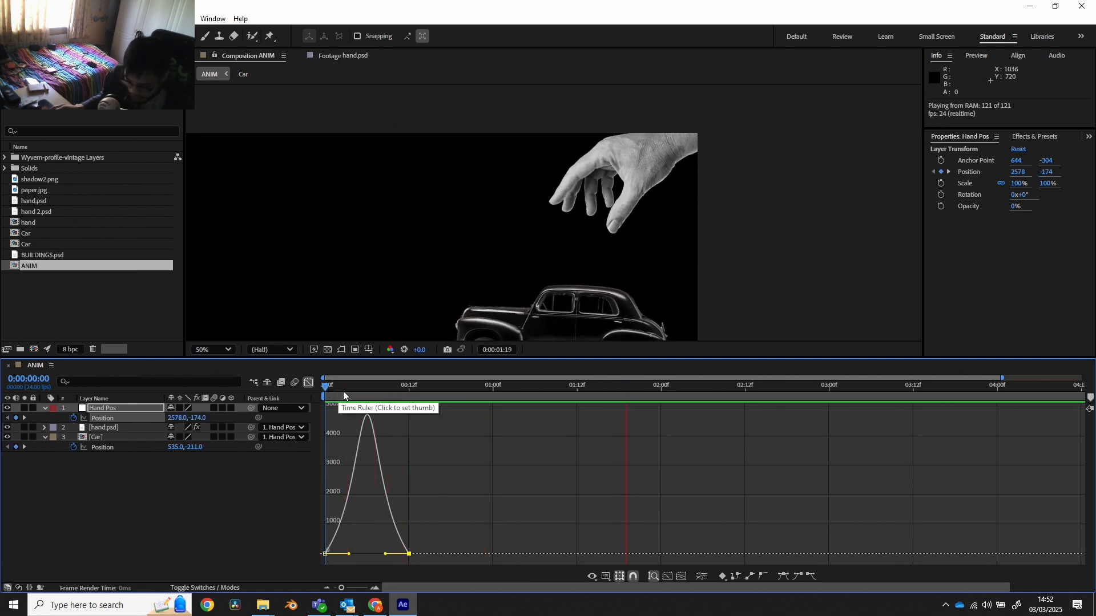
click(340, 394)
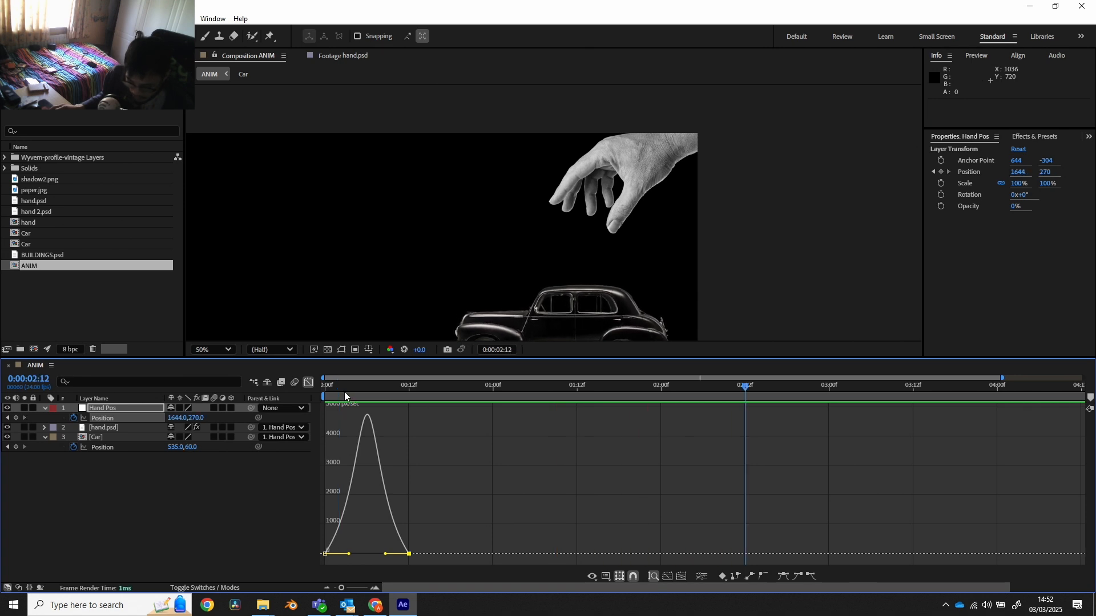
drag(344, 391, 373, 390)
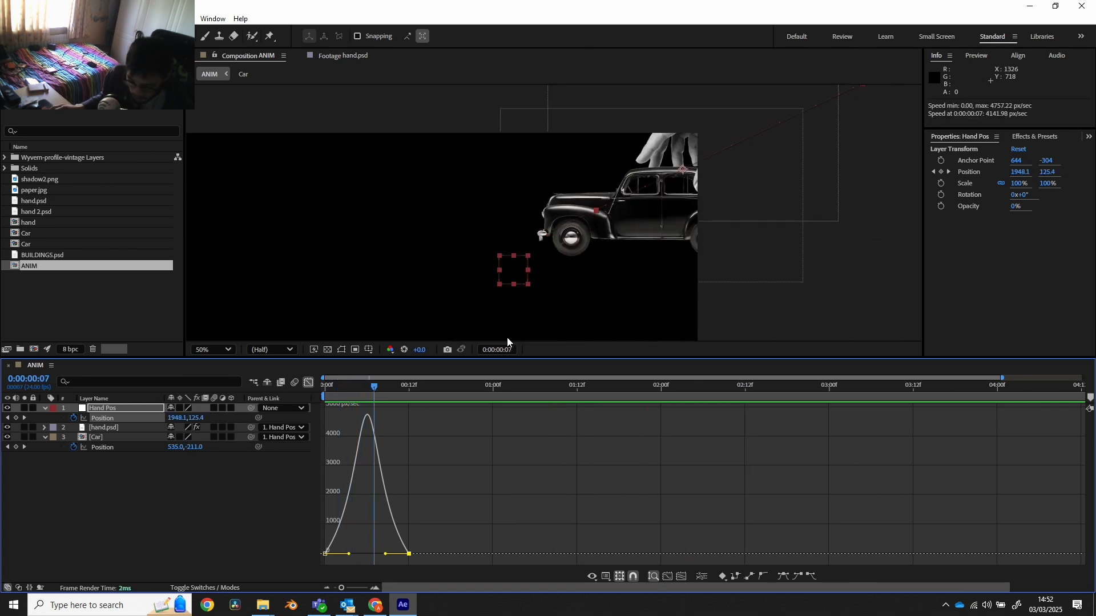
- Close the graph display and set a Position keyframe on the hand.psd layer at 0:00:00:22
click(104, 410)
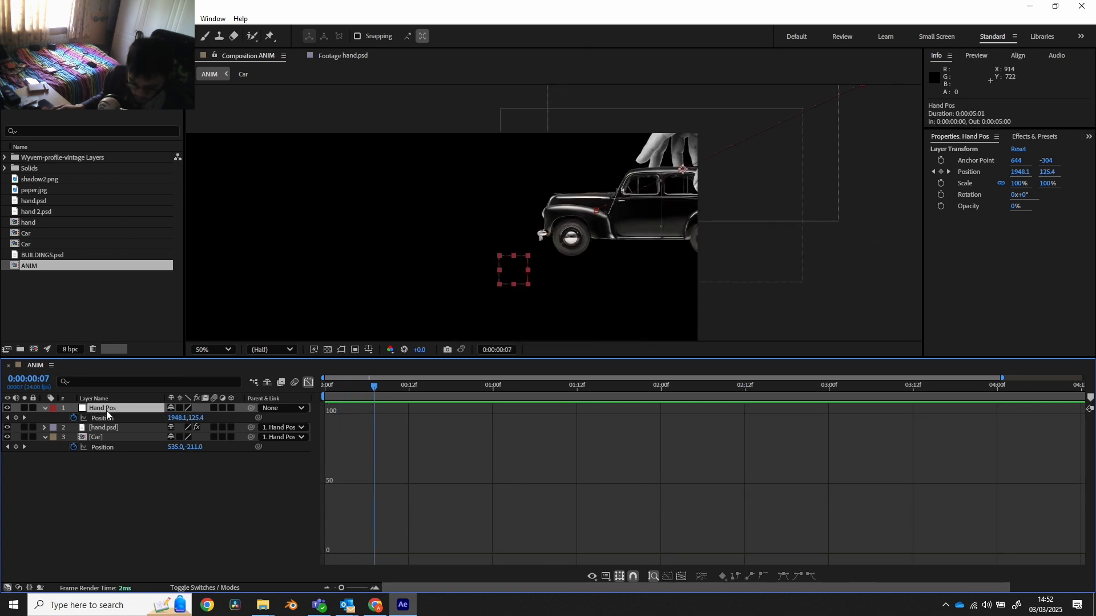
click(122, 430)
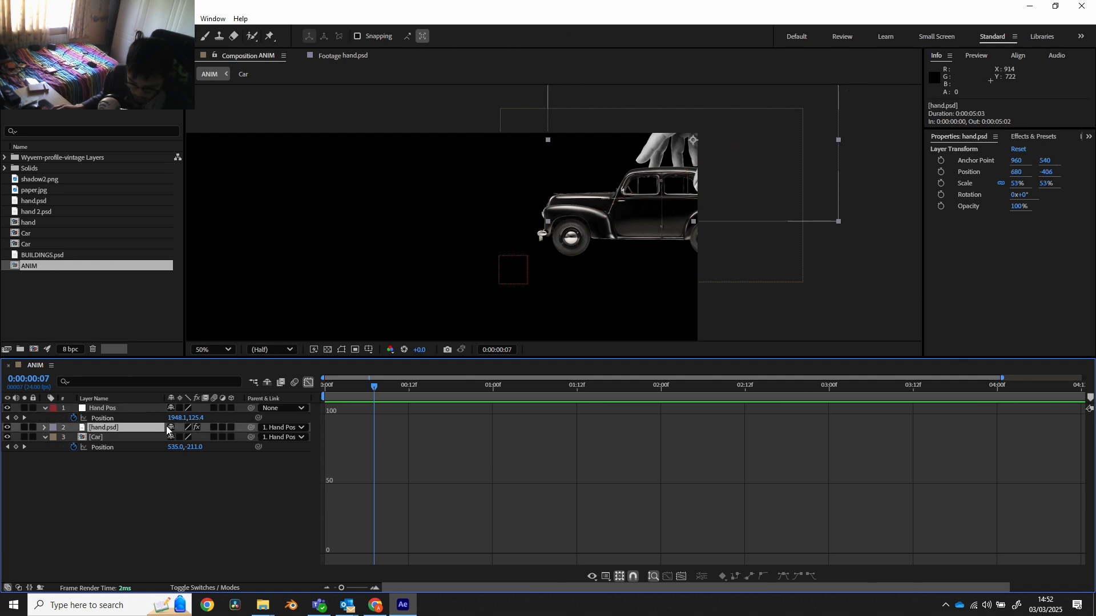
click(307, 383)
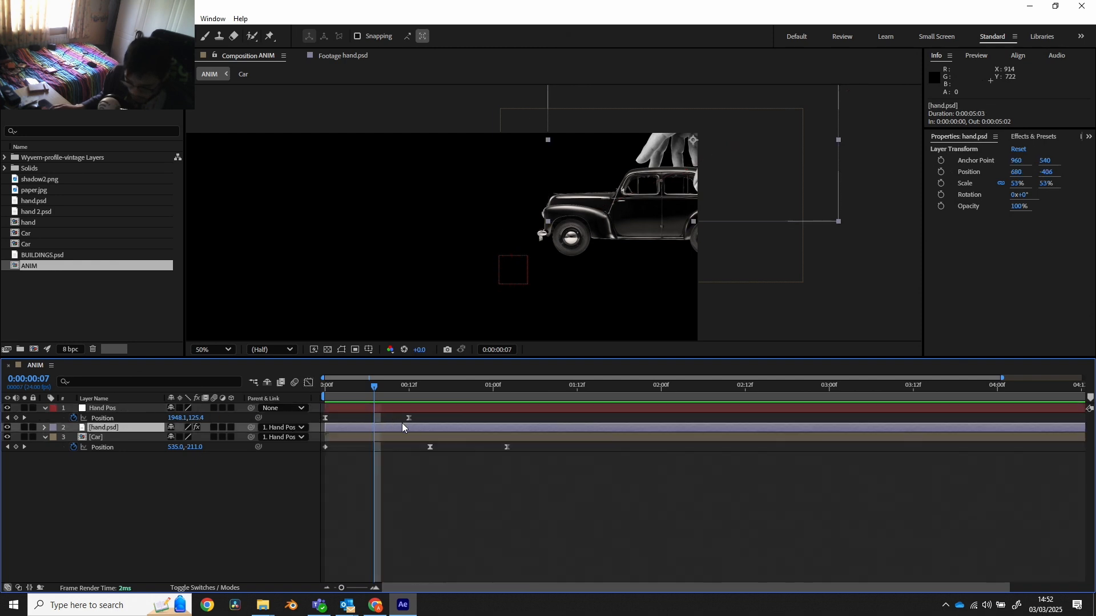
key(p)
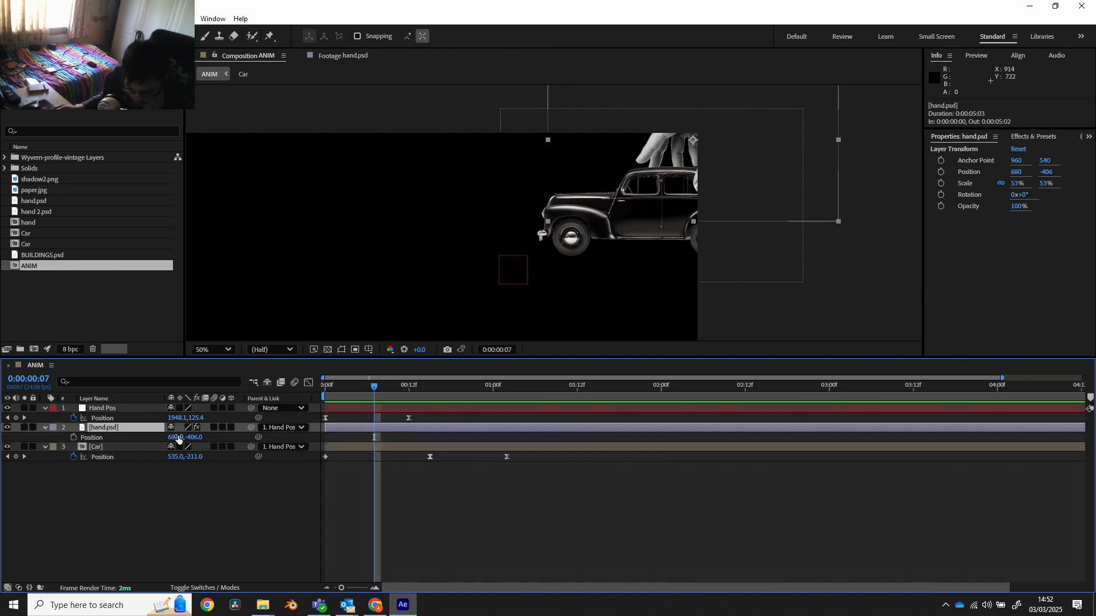
drag(392, 388, 477, 391)
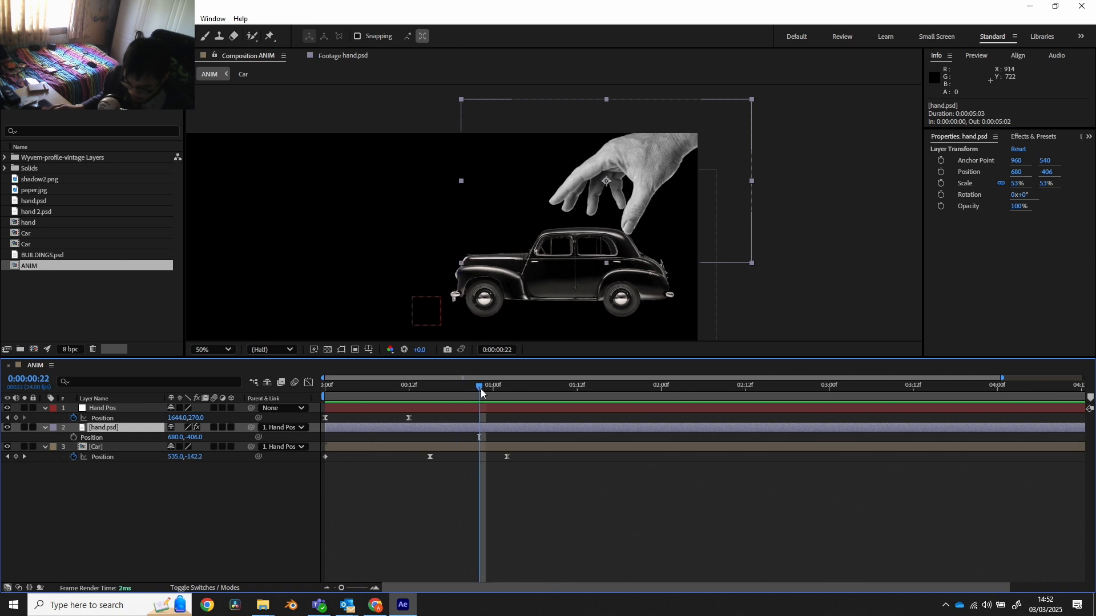
click(74, 437)
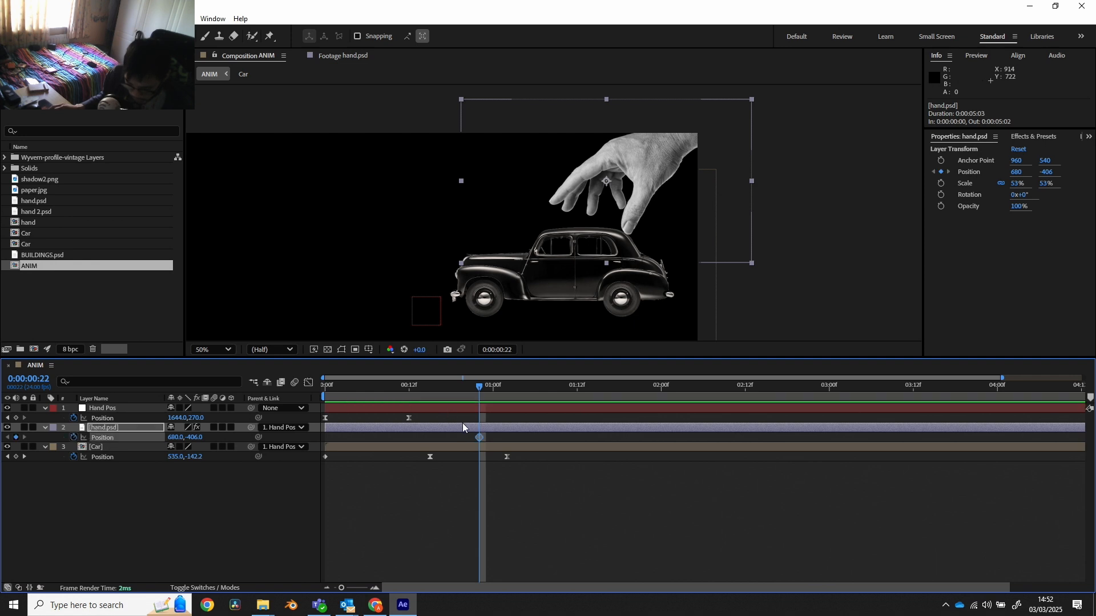
- Copy the hand.psd Position keyframe to 0:00:00:00, and move the hand off-frame to about 1398, -750 at 0:00:01:07
key(ctrl+c)
drag(468, 389, 541, 392)
key(ctrl+v)
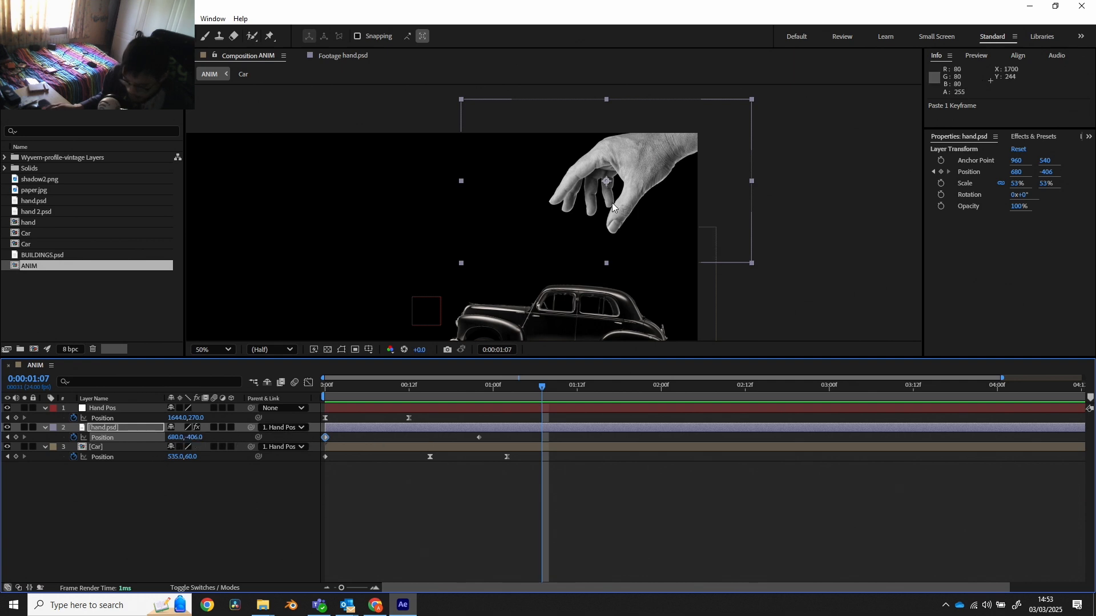
drag(611, 208, 817, 107)
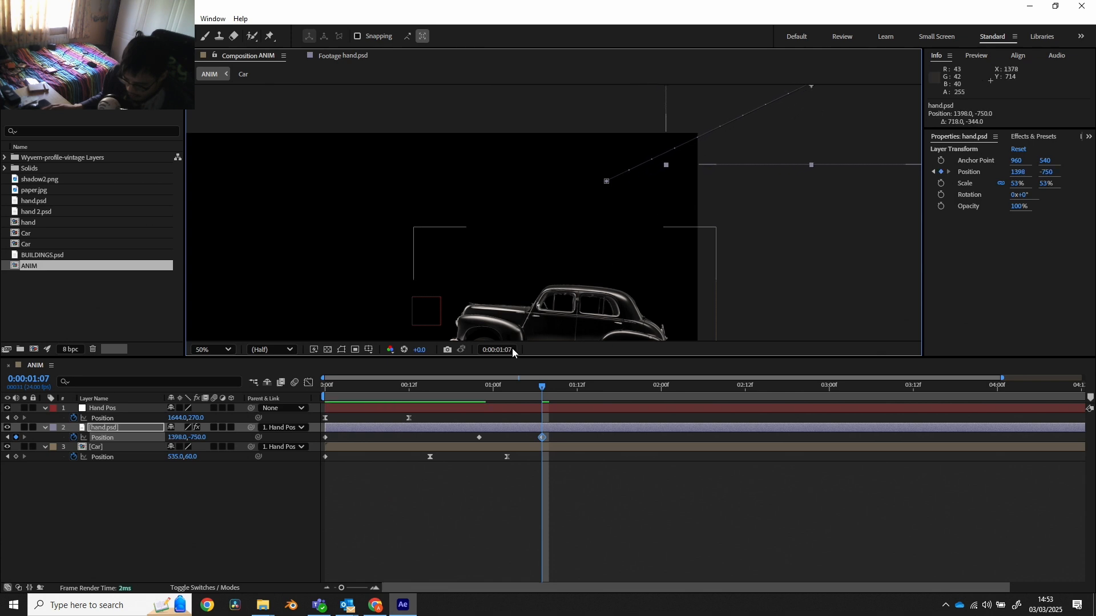
- Apply Easy Ease to the hand.psd Position keyframes at 0:00:00:22 and 0:00:01:07
mouse_move(502, 388)
mouse_down()
mouse_move(343, 398)
mouse_move(594, 383)
mouse_move(450, 388)
mouse_move(507, 388)
mouse_up()
drag(556, 438, 475, 444)
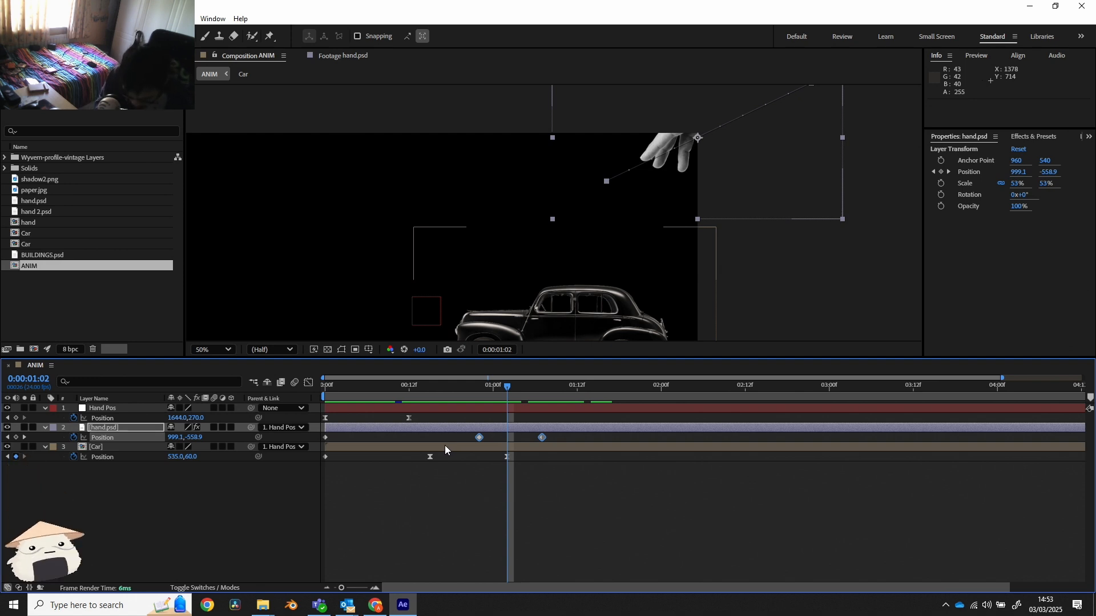
key(F9)
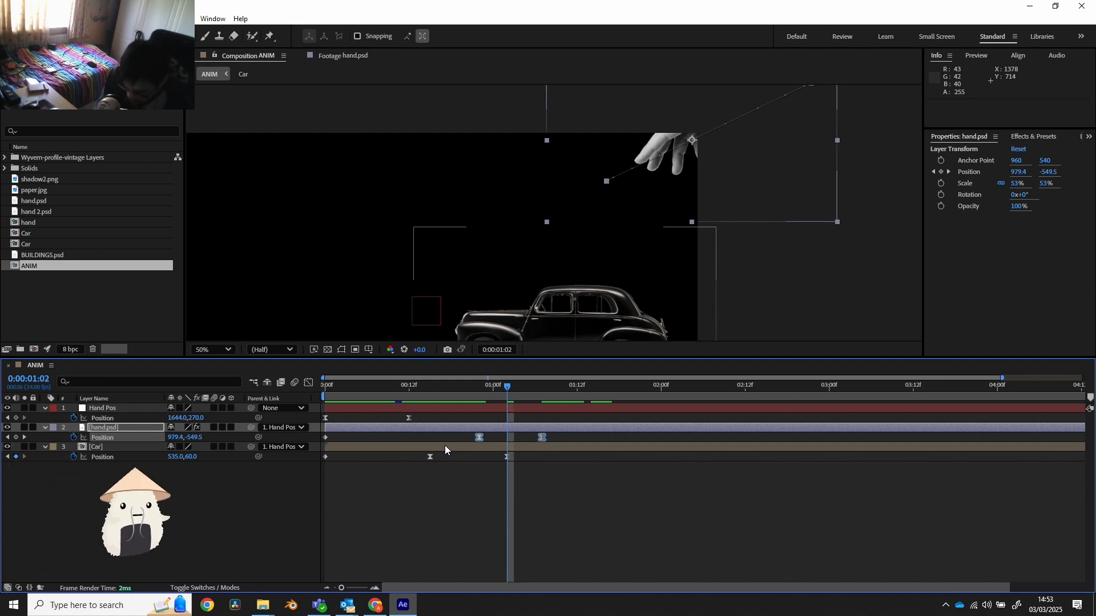
- In the speed graph, lengthen the outgoing influence of hand.psd's 0:00:00:22 Position keyframe for a late speed peak, and close the graph display
click(308, 383)
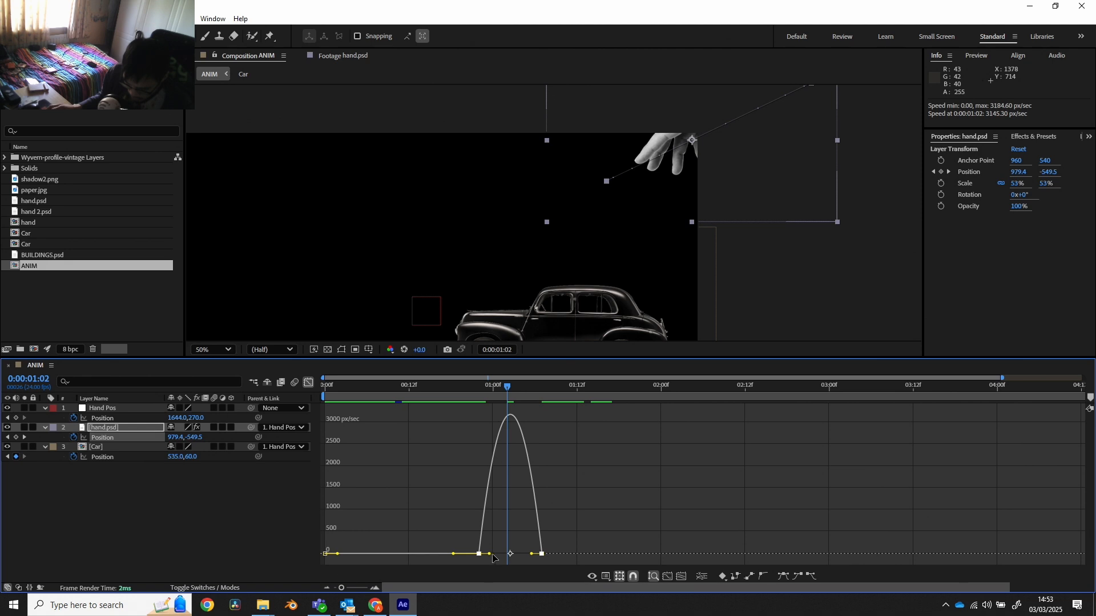
drag(492, 555, 526, 556)
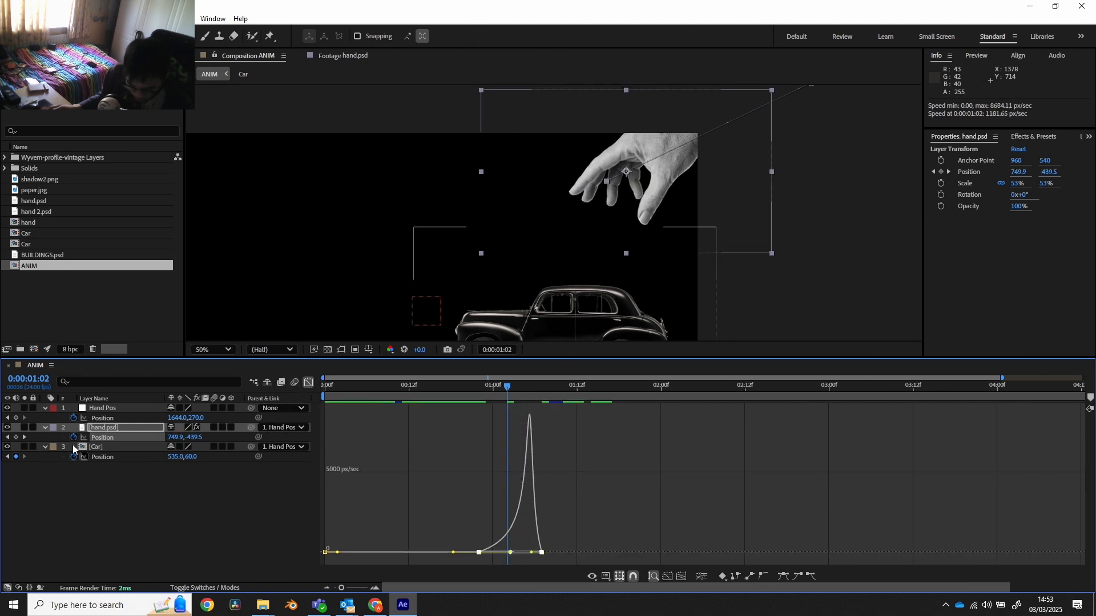
click(309, 382)
- Play back and scrub the animation to check the car's entrance, its drop and the hand's exit
key(space)
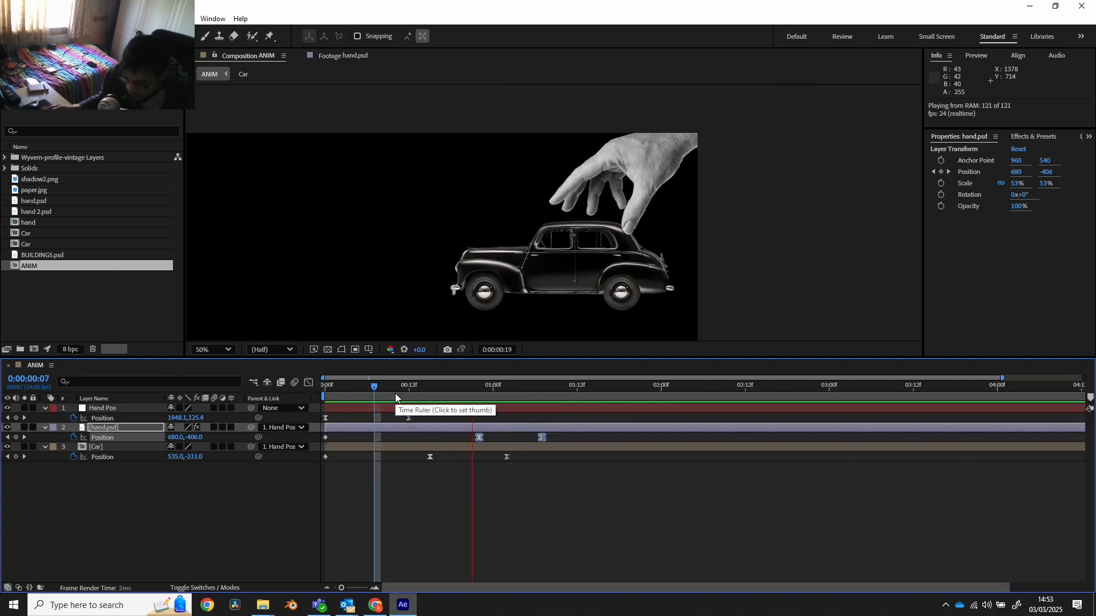
click(340, 388)
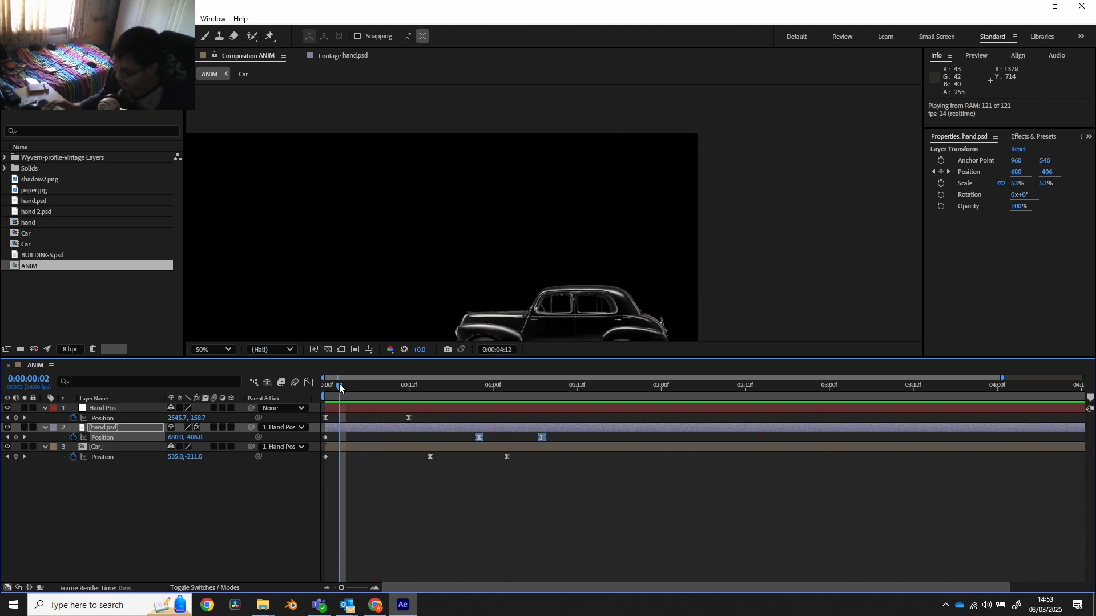
key(space)
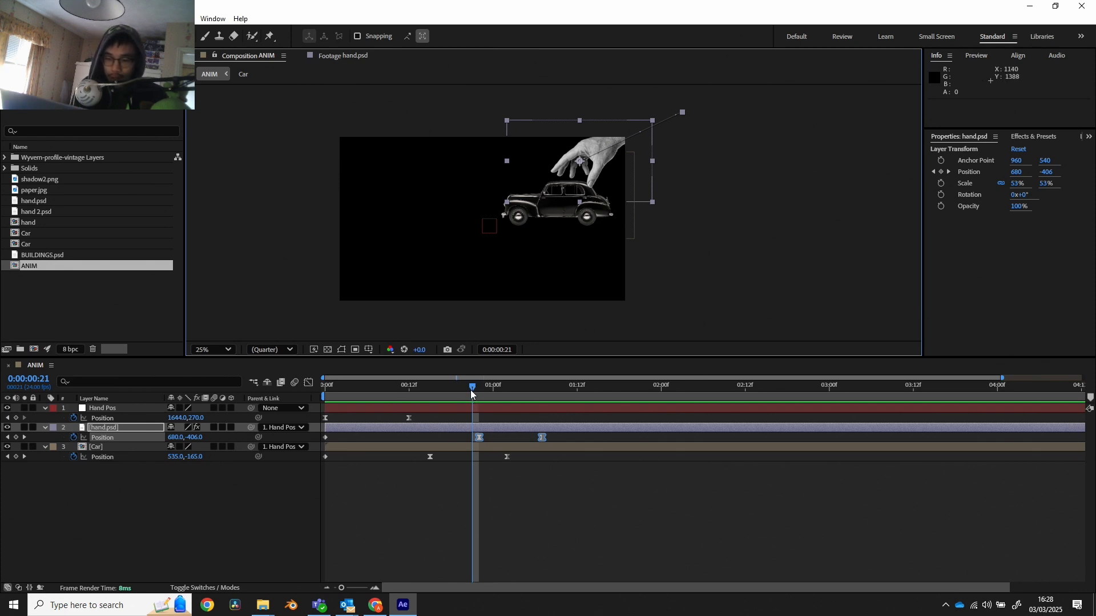
click(374, 386)
key(space)
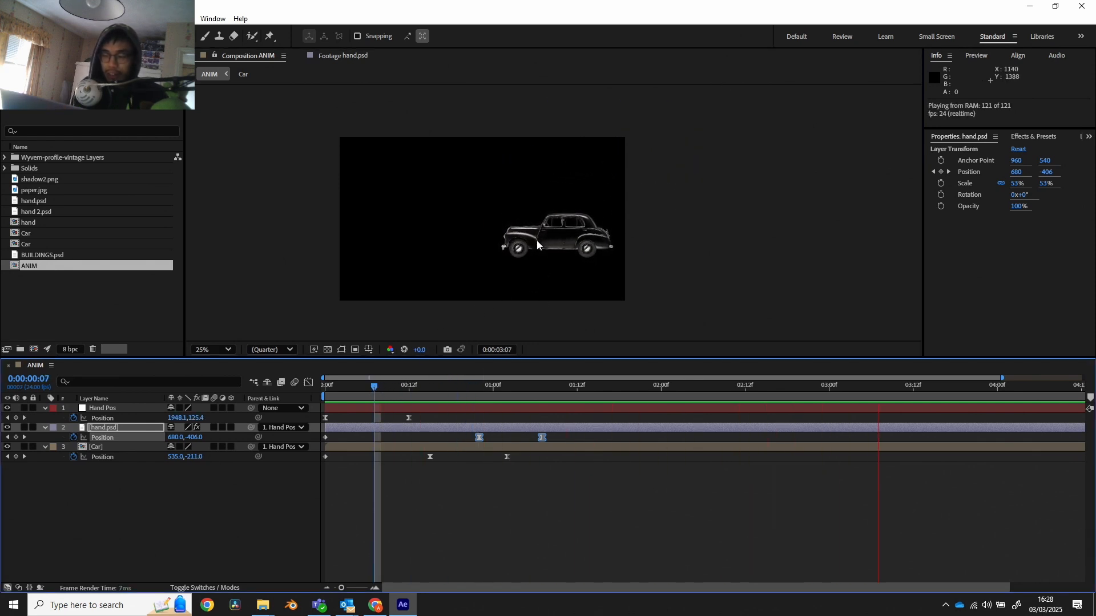
key(space)
drag(443, 386, 529, 396)
drag(470, 398, 505, 403)
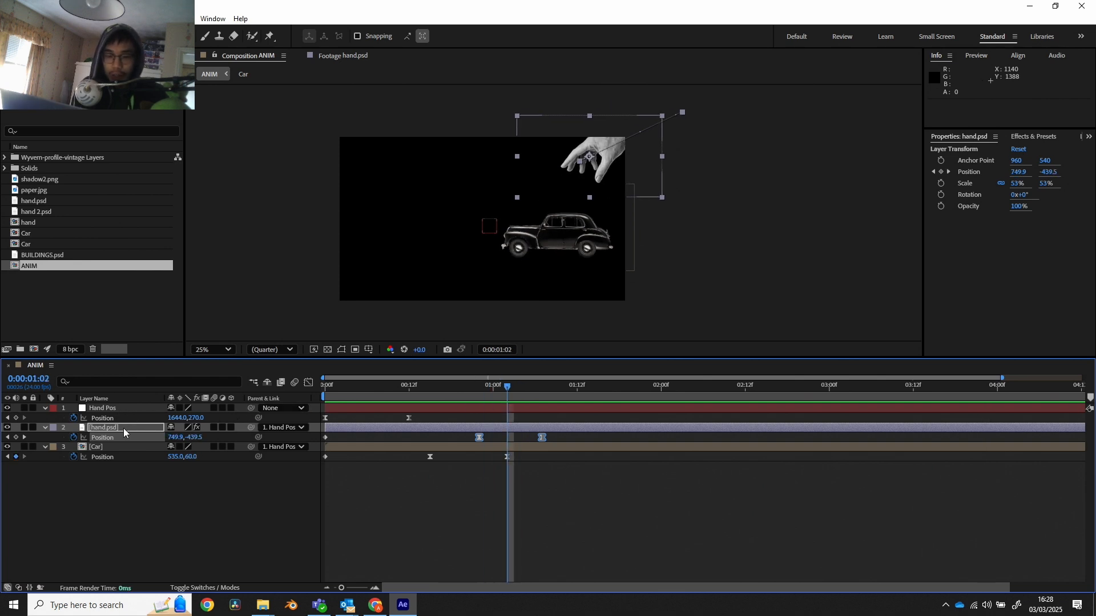
- Open the Car precomp, reveal Car Null's Position and Rotation, and set a Position keyframe at 0:00:00:00
click(103, 448)
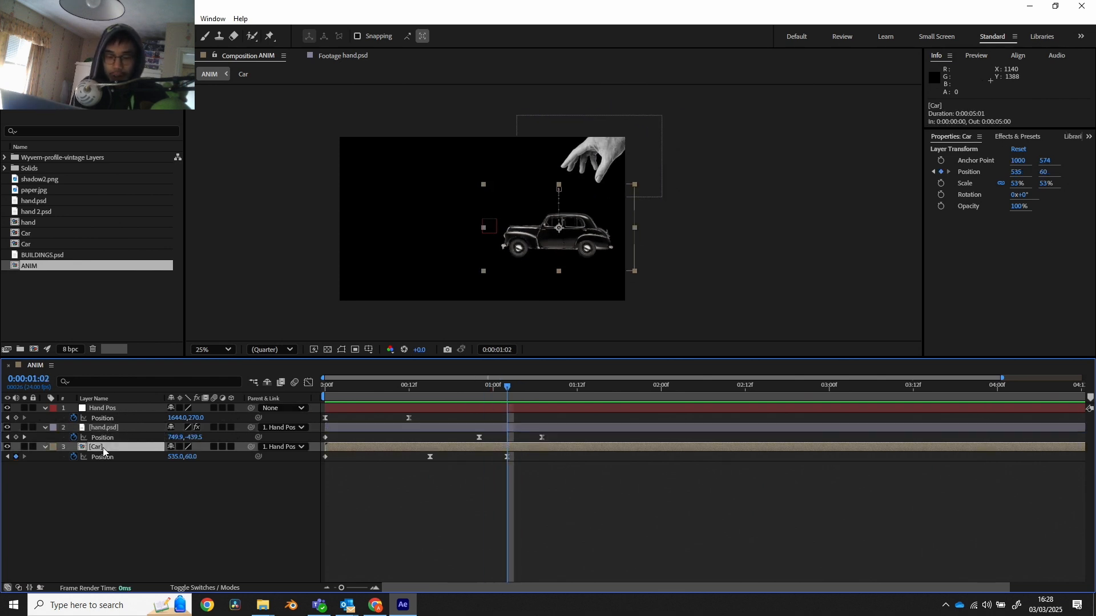
double_click(103, 447)
click(132, 409)
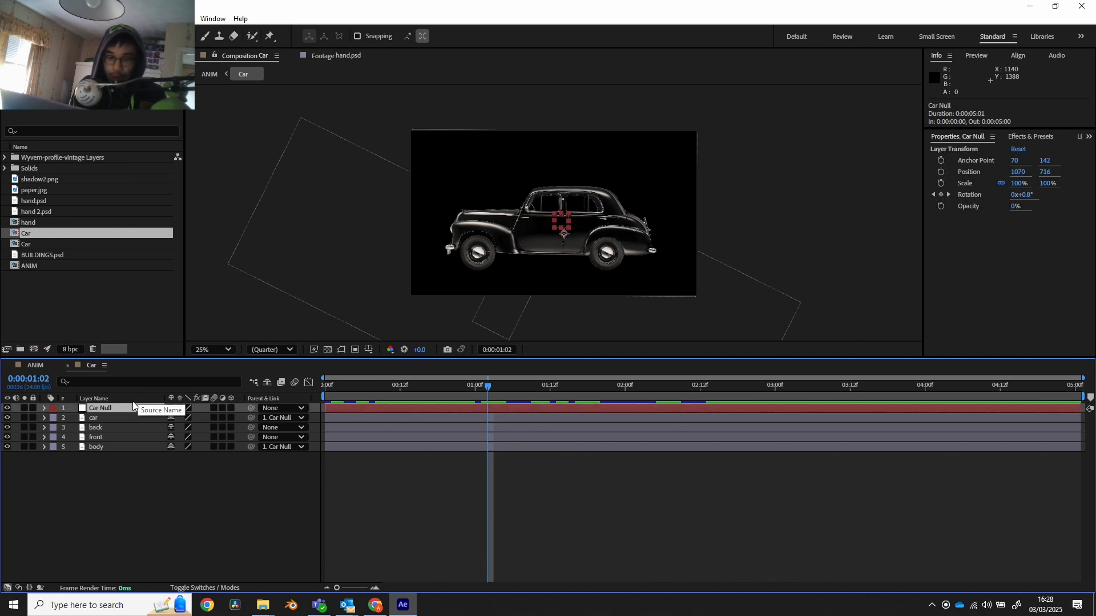
key(p)
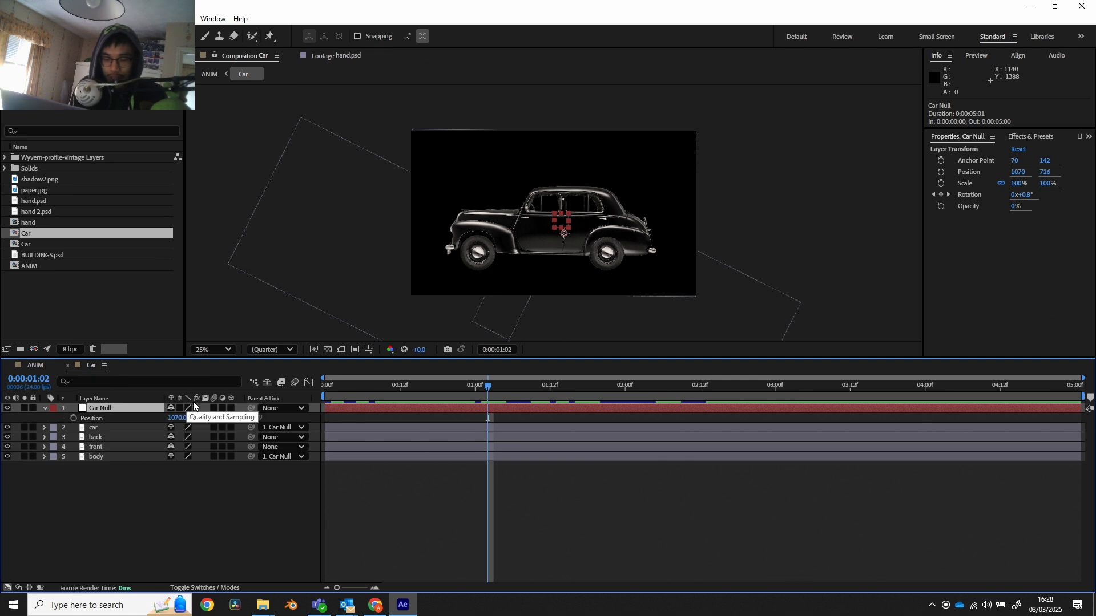
key(shift+r)
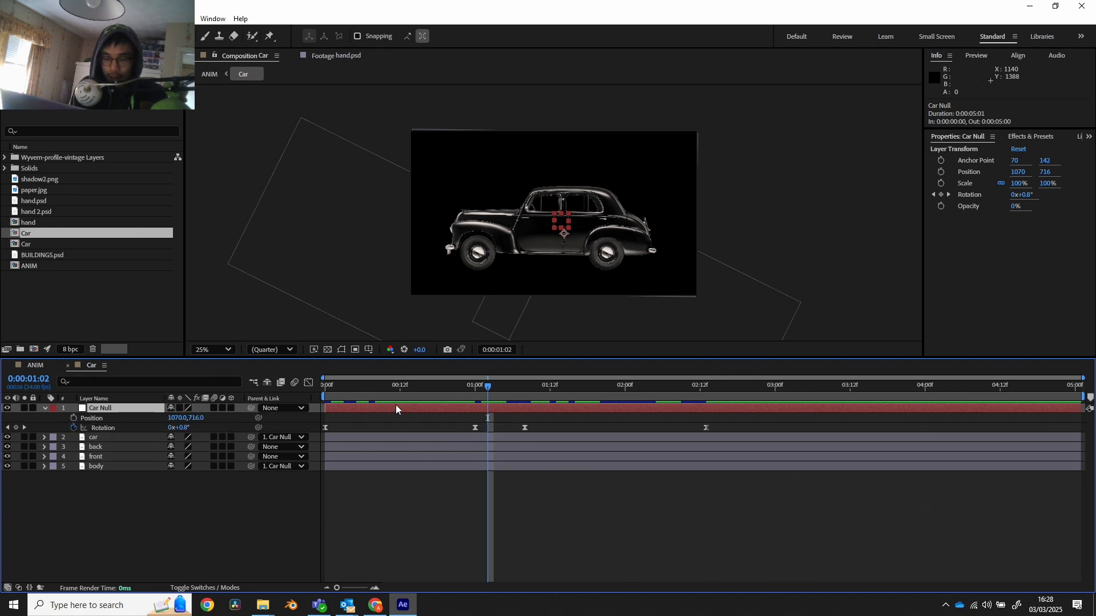
drag(403, 392, 302, 399)
click(76, 420)
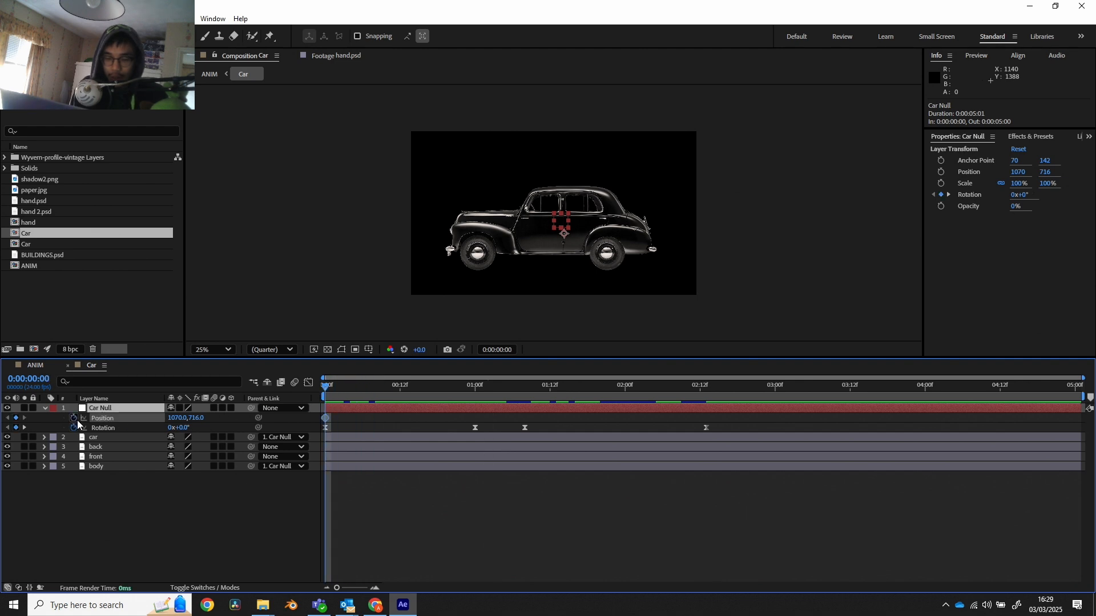
- At 0:00:01:00, lower Car Null to a Y position of 741
drag(339, 394, 473, 398)
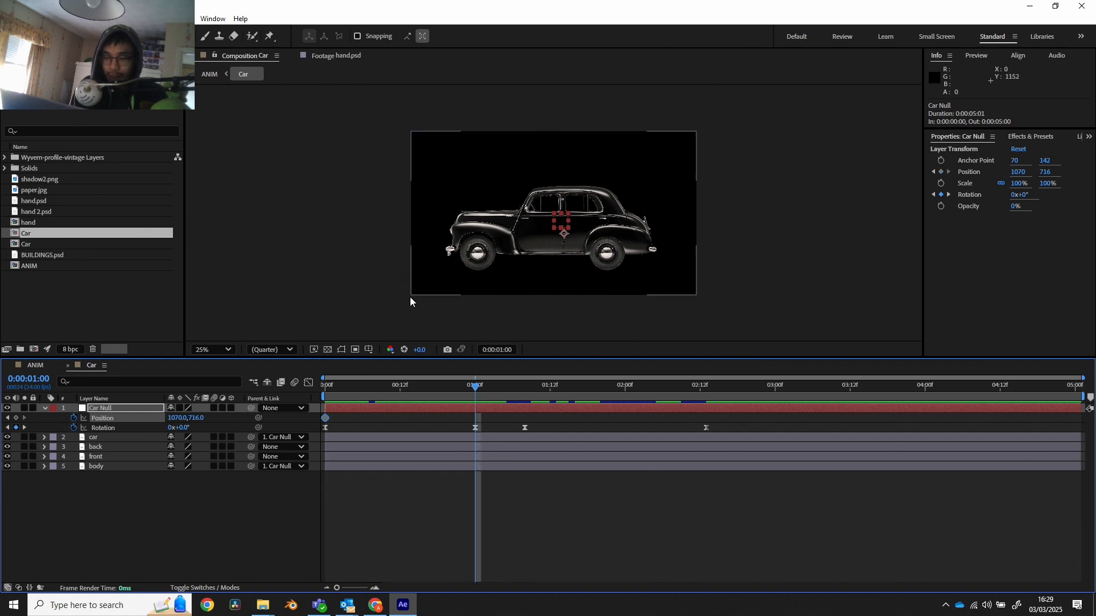
mouse_move(474, 386)
mouse_down()
mouse_move(501, 384)
mouse_move(477, 387)
mouse_up()
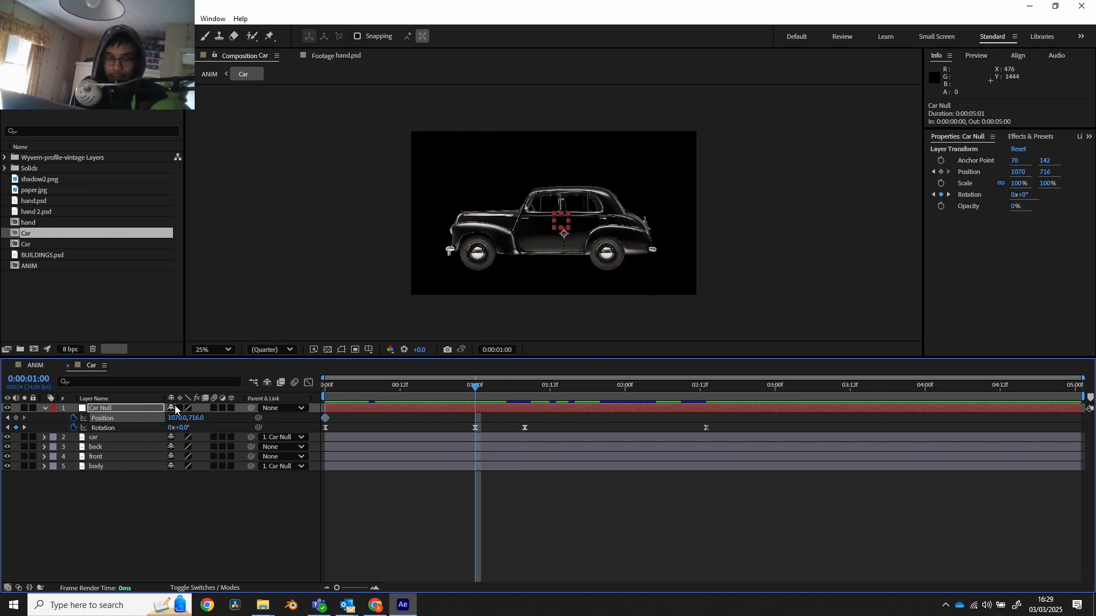
drag(199, 421, 214, 418)
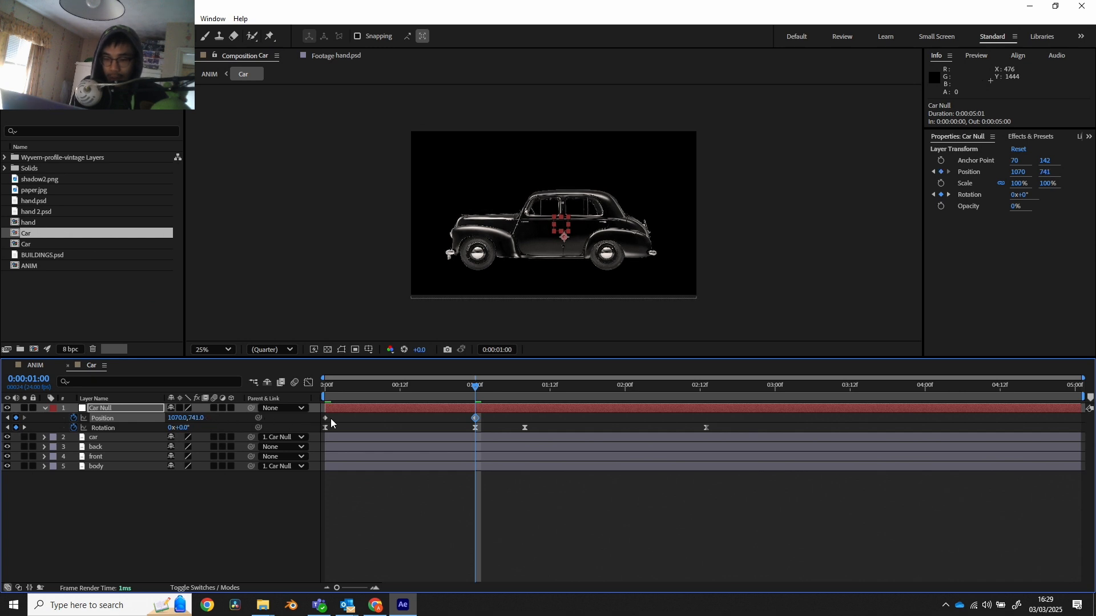
- Copy Car Null's first Position keyframe to 0:00:01:08, and apply Easy Ease to all three Position keyframes
click(326, 417)
key(ctrl+c)
click(501, 387)
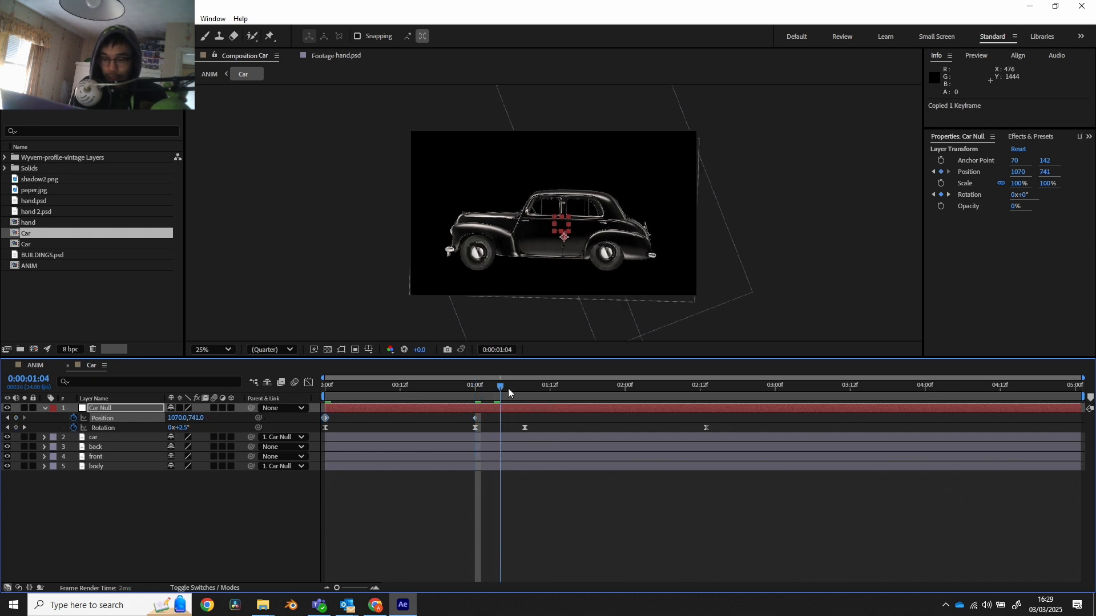
drag(508, 389, 328, 419)
key(ctrl+v)
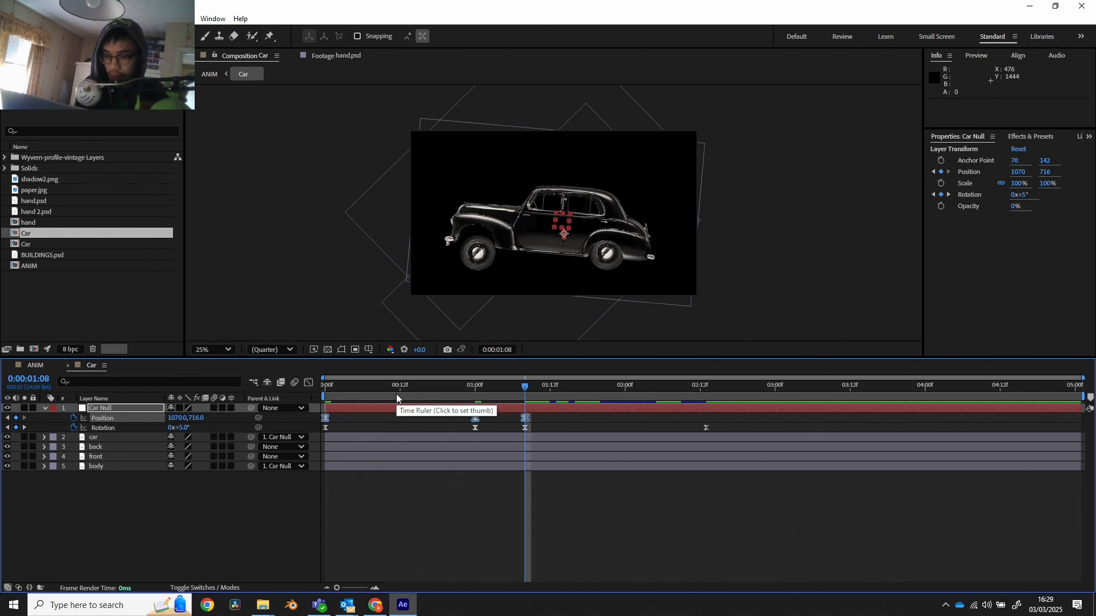
key(F9)
- Compress the timing of Car Null's three Position keyframes proportionally into the first few frames for a quick body bounce
click(481, 386)
drag(502, 388, 364, 393)
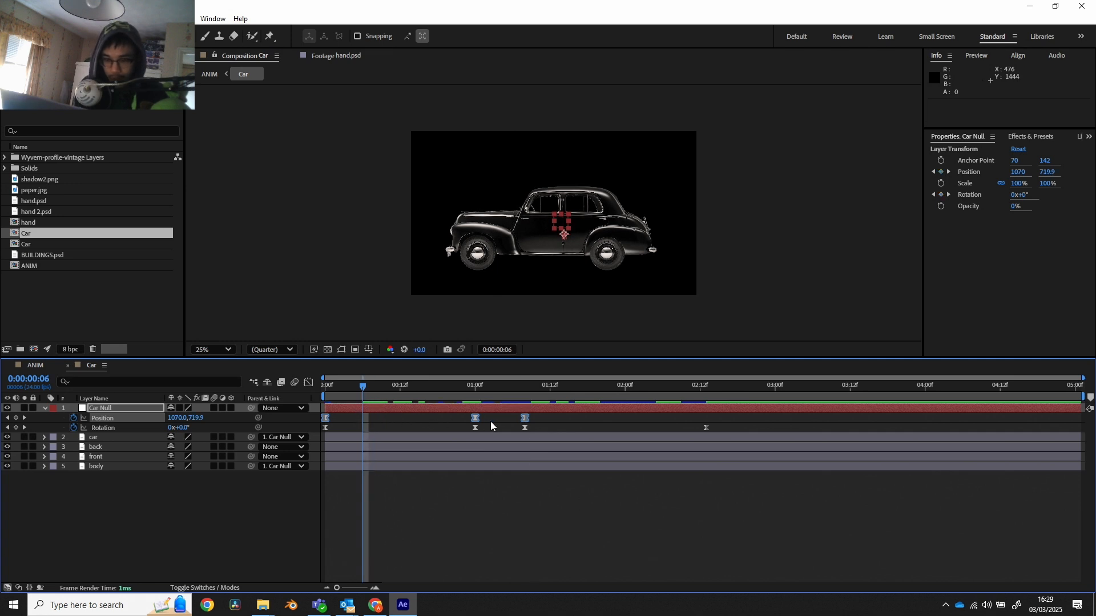
drag(525, 418, 354, 421)
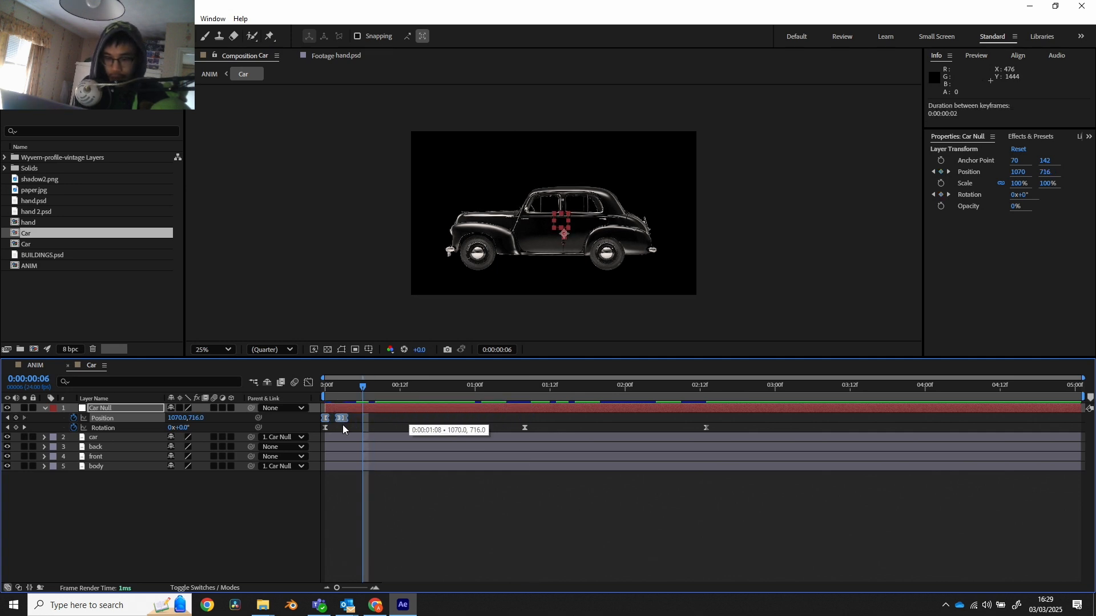
- Move the Car Null's Position keyframes to about the one-second mark and preview the car's bounce
mouse_move(336, 425)
mouse_down()
mouse_move(322, 421)
mouse_move(507, 436)
mouse_move(479, 432)
mouse_up()
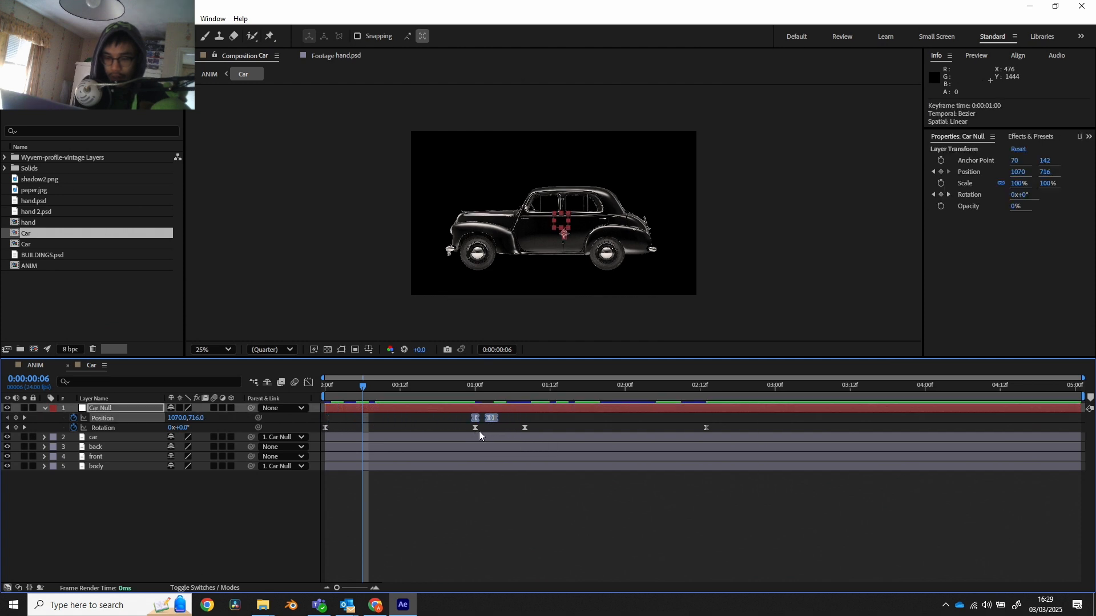
mouse_move(469, 391)
mouse_down()
mouse_move(522, 389)
mouse_move(461, 393)
mouse_move(477, 418)
mouse_move(477, 387)
mouse_move(501, 389)
mouse_move(469, 391)
mouse_move(494, 419)
mouse_move(484, 391)
mouse_move(505, 393)
mouse_move(461, 396)
mouse_up()
click(495, 417)
key(space)
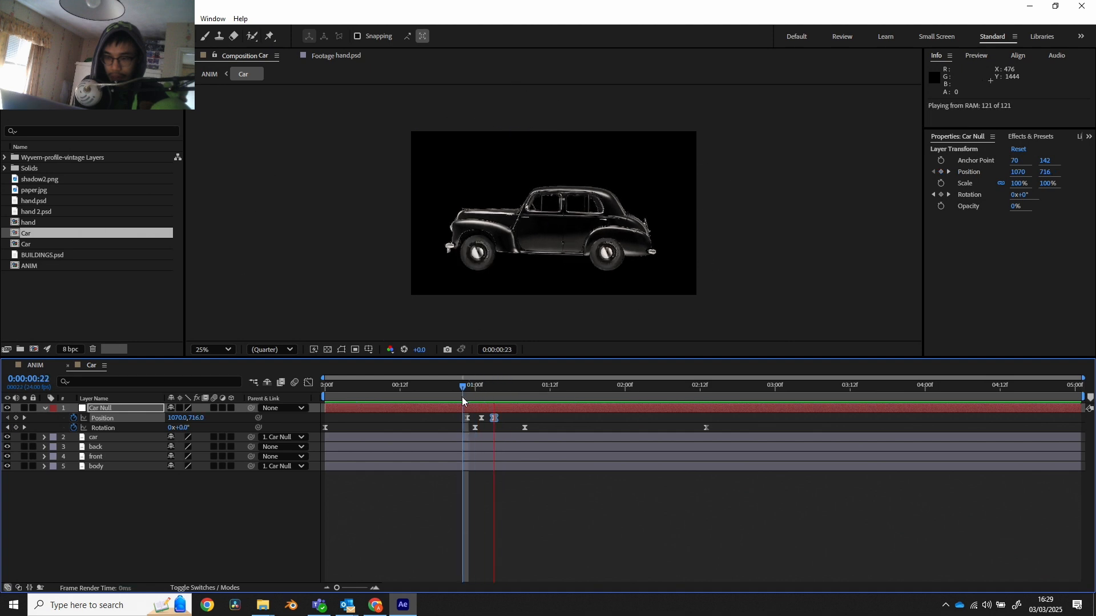
click(449, 393)
key(space)
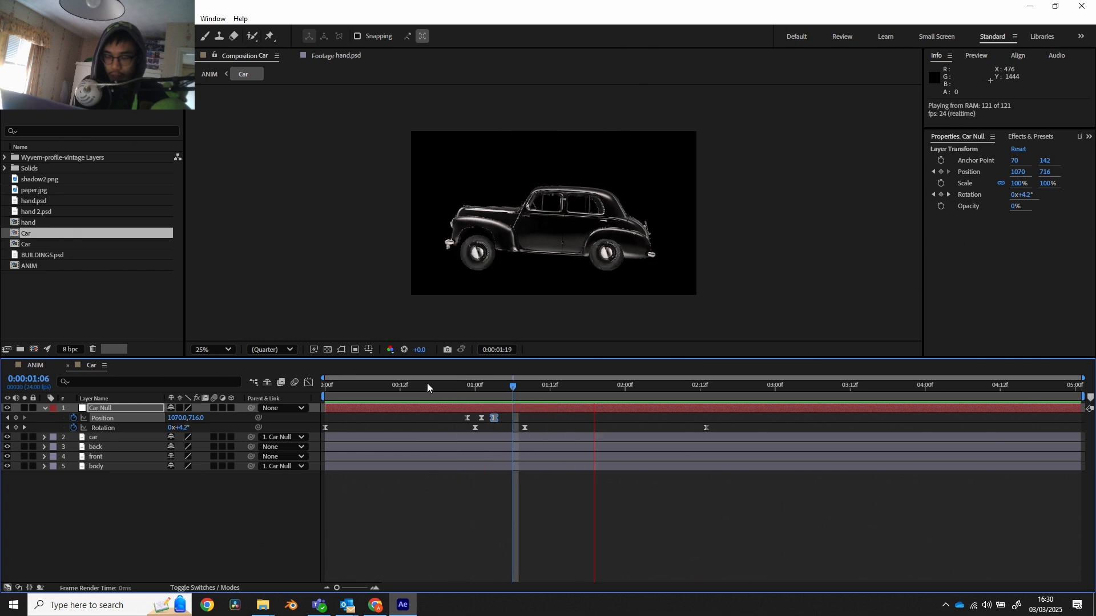
- Play back the ANIM composition from the start to check how the bounce matches the car's drop
click(36, 368)
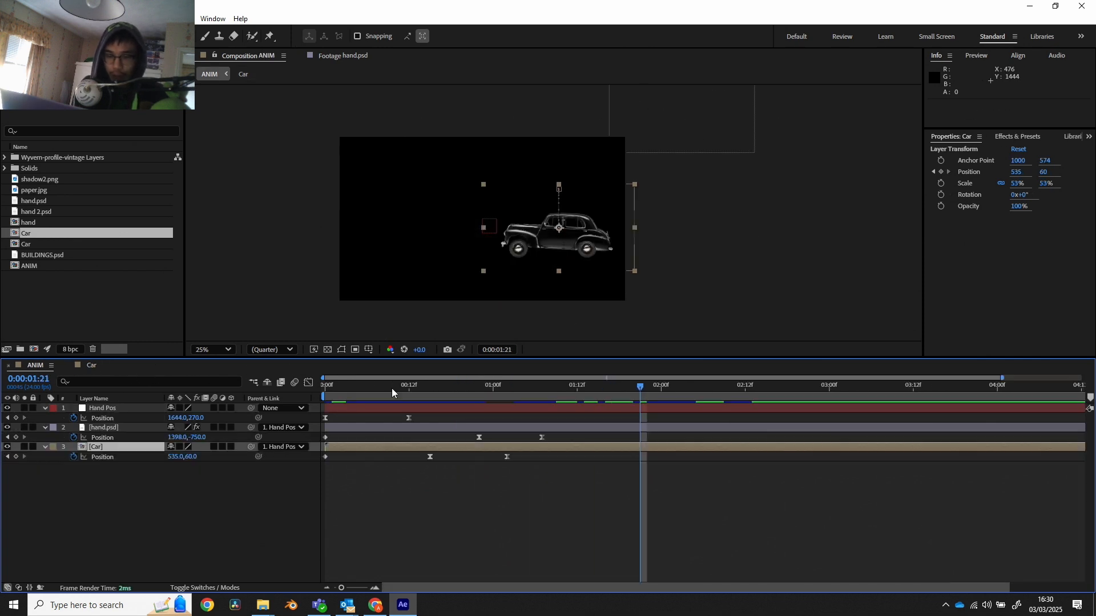
click(326, 388)
key(space)
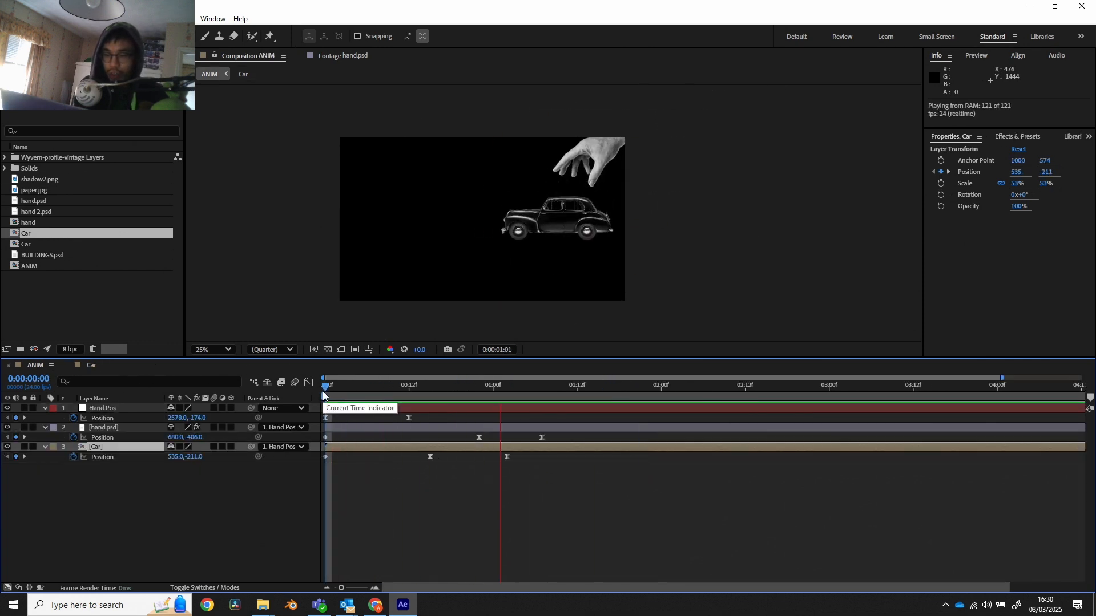
key(space)
click(338, 385)
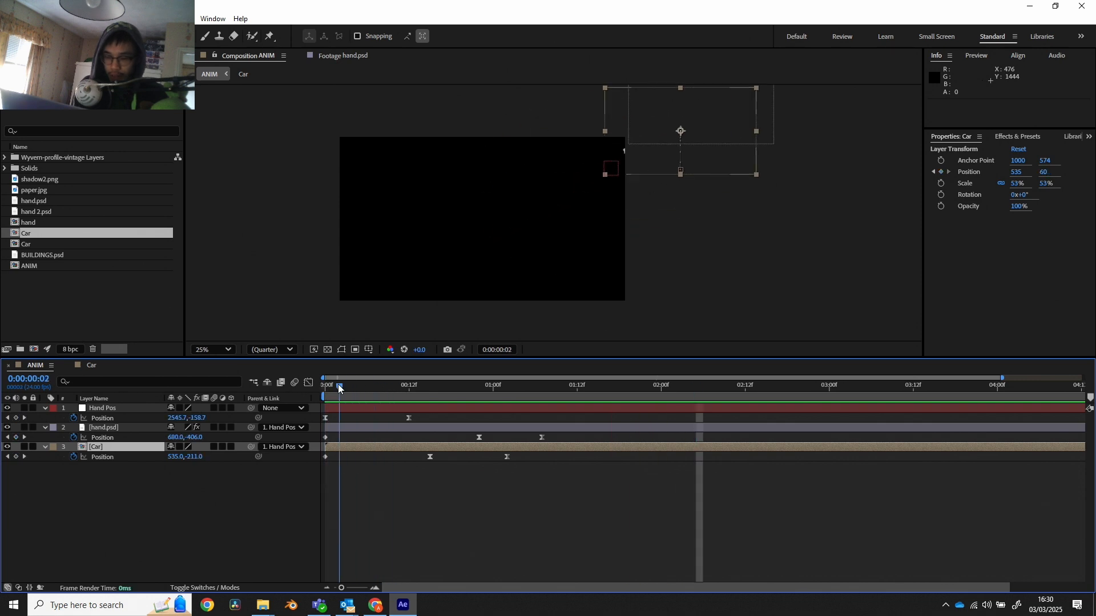
key(space)
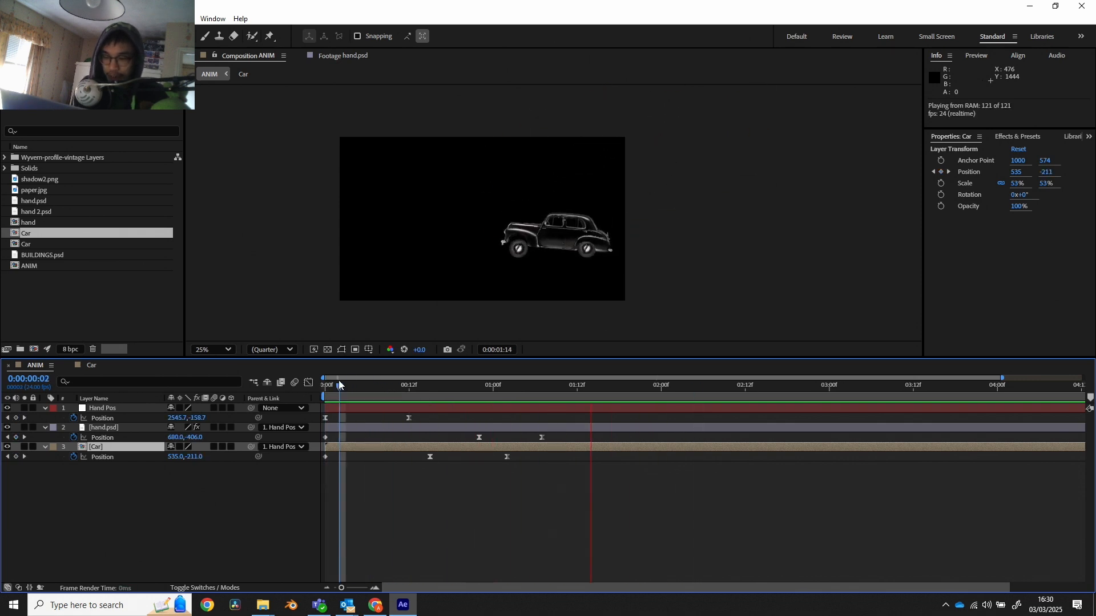
key(space)
- Shift the Car Null's Position keyframes in the Car composition to start at 0:00:01:01 and preview them in ANIM
click(90, 365)
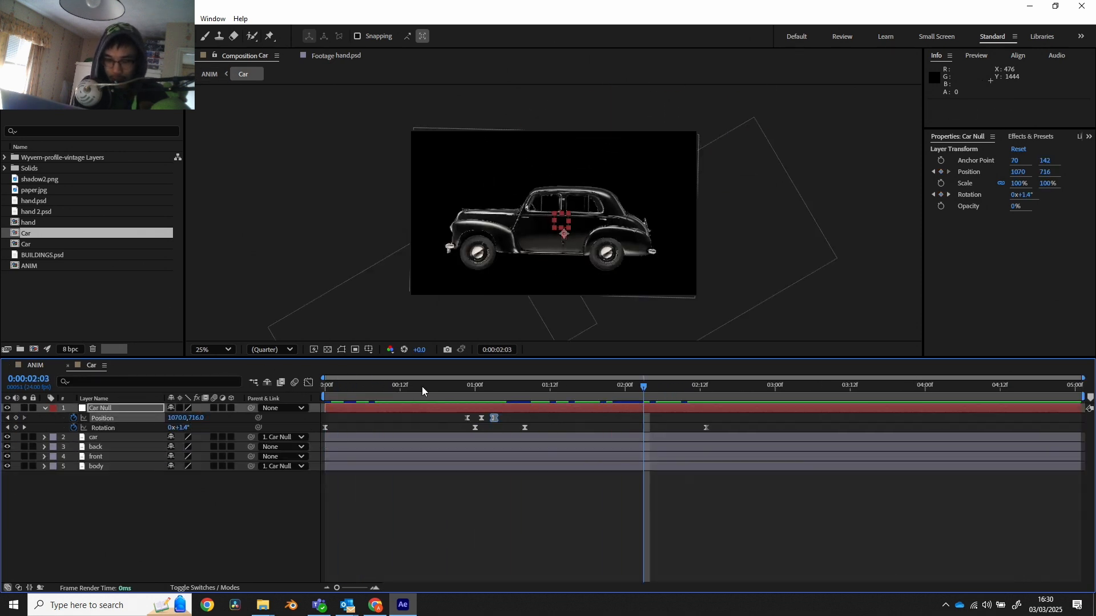
mouse_move(501, 417)
mouse_down()
mouse_move(463, 420)
mouse_move(503, 417)
mouse_move(472, 389)
mouse_move(494, 391)
mouse_move(494, 423)
mouse_move(481, 419)
mouse_up()
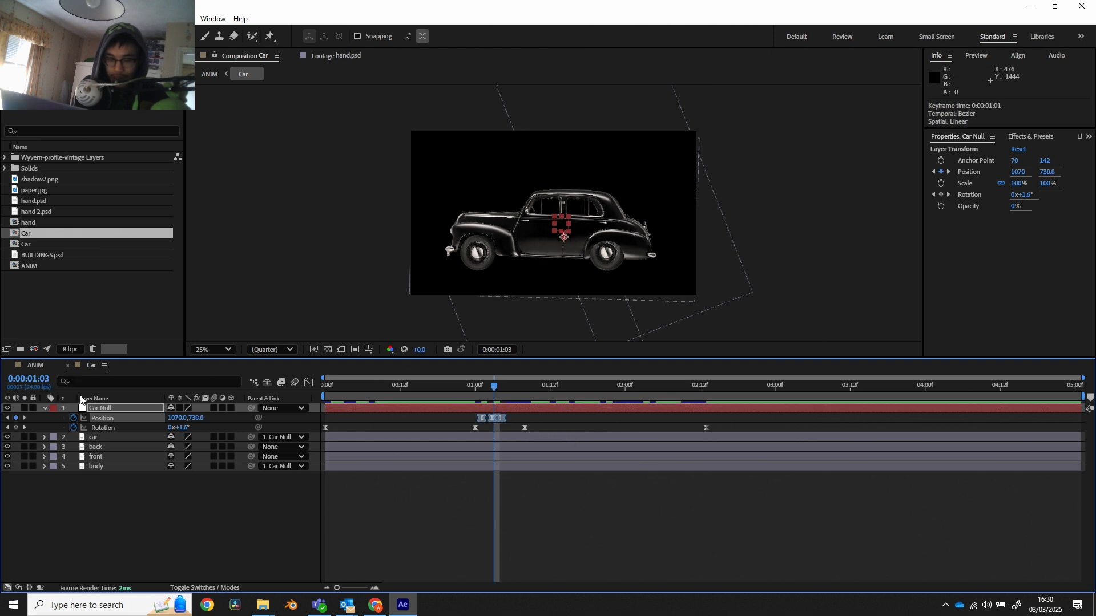
click(34, 366)
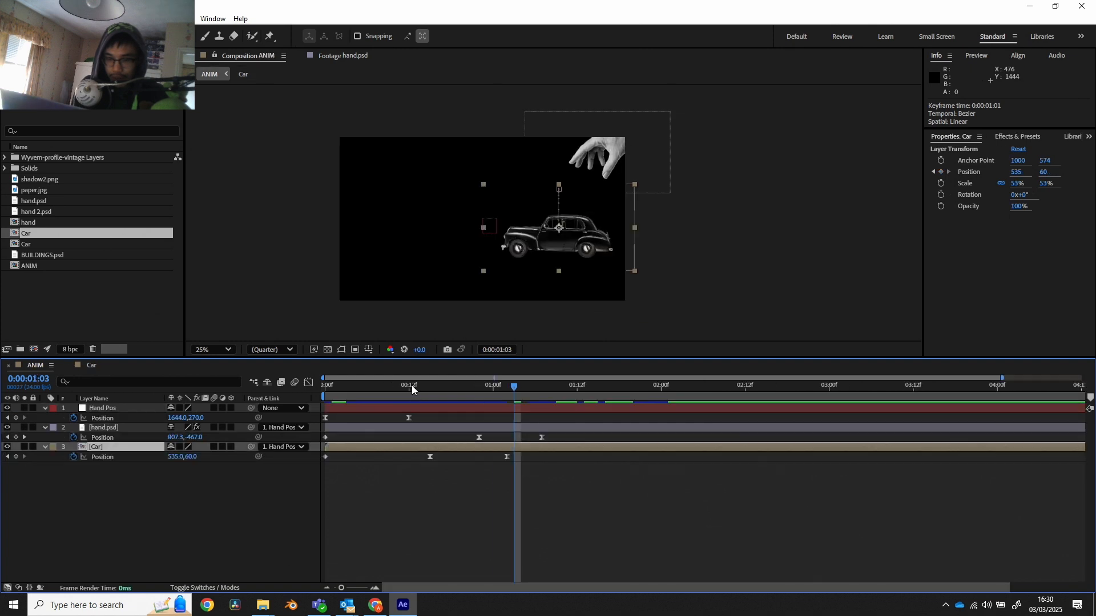
key(space)
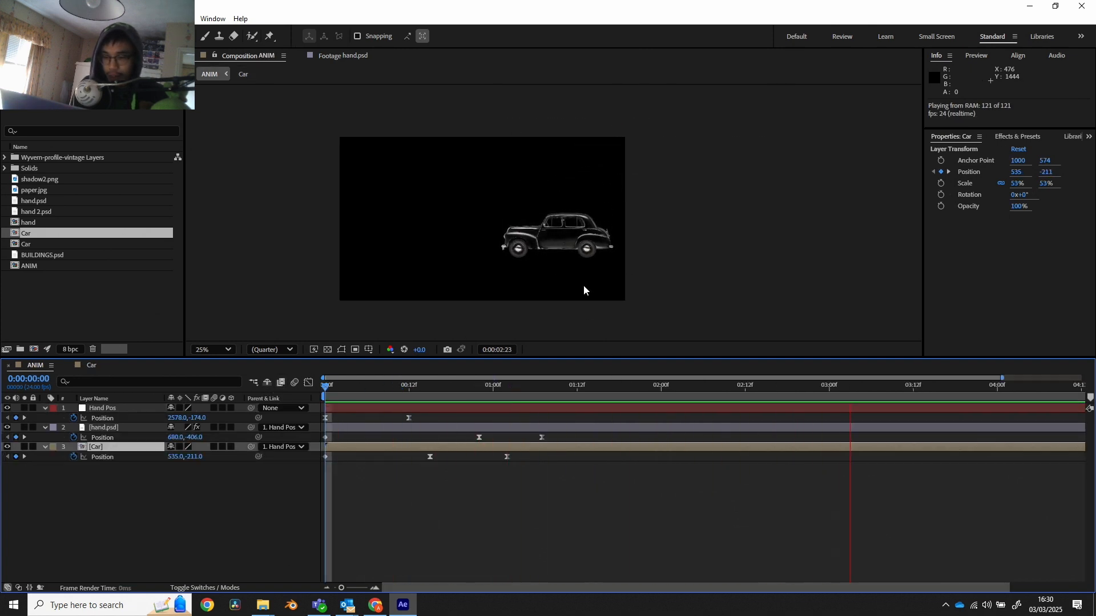
key(space)
- Replay the ANIM composition to review the timing of the hand releasing the car and the landing
scroll(587, 282, up, 4)
scroll(574, 273, down, 2)
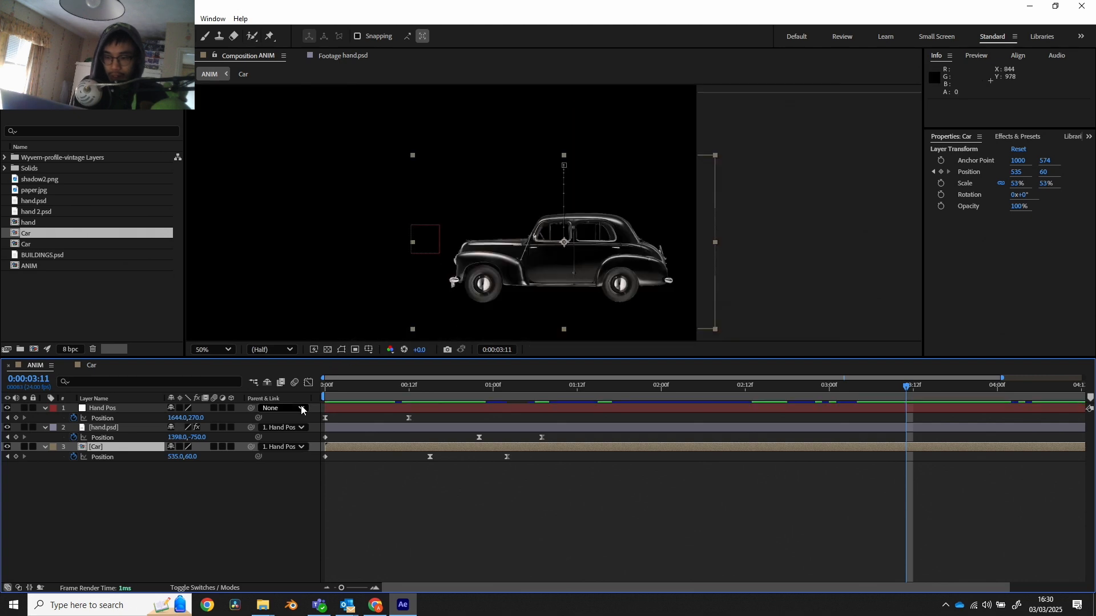
scroll(537, 260, down, 2)
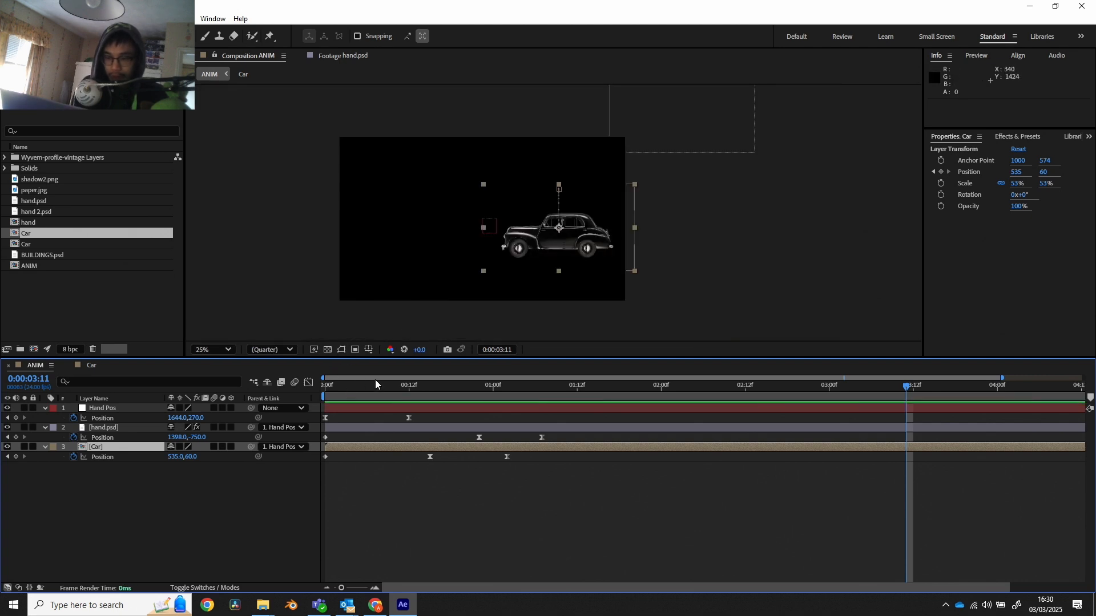
drag(375, 384, 326, 385)
key(space)
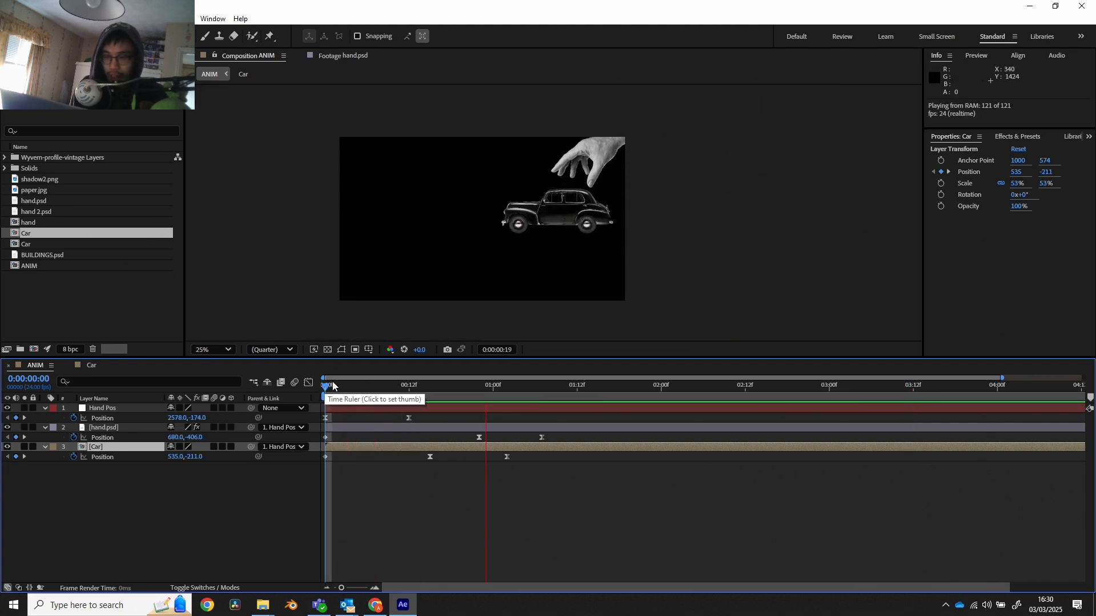
key(space)
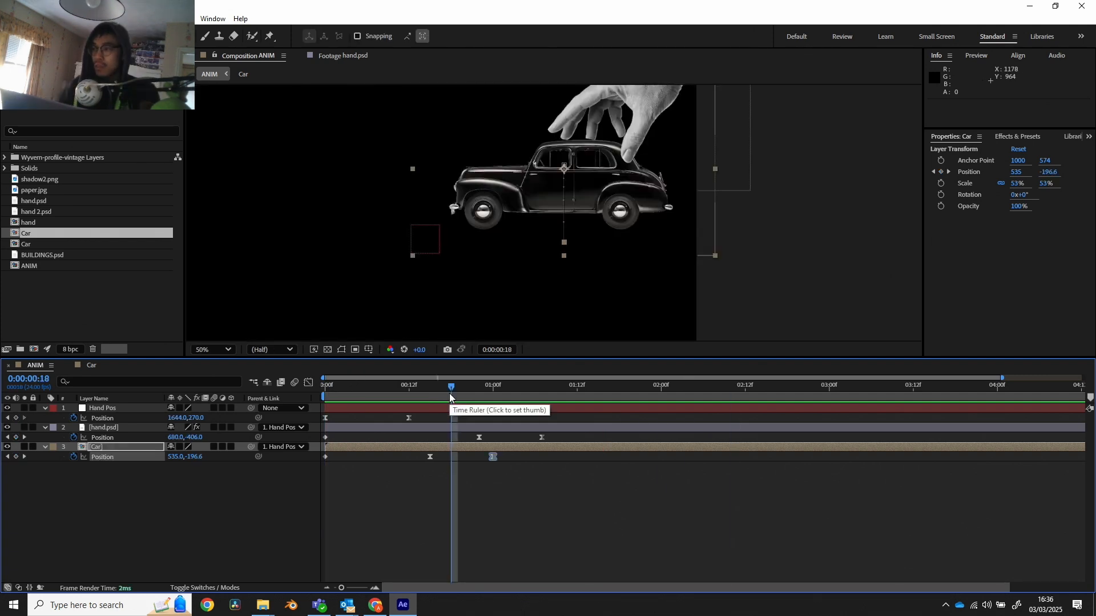
key(space)
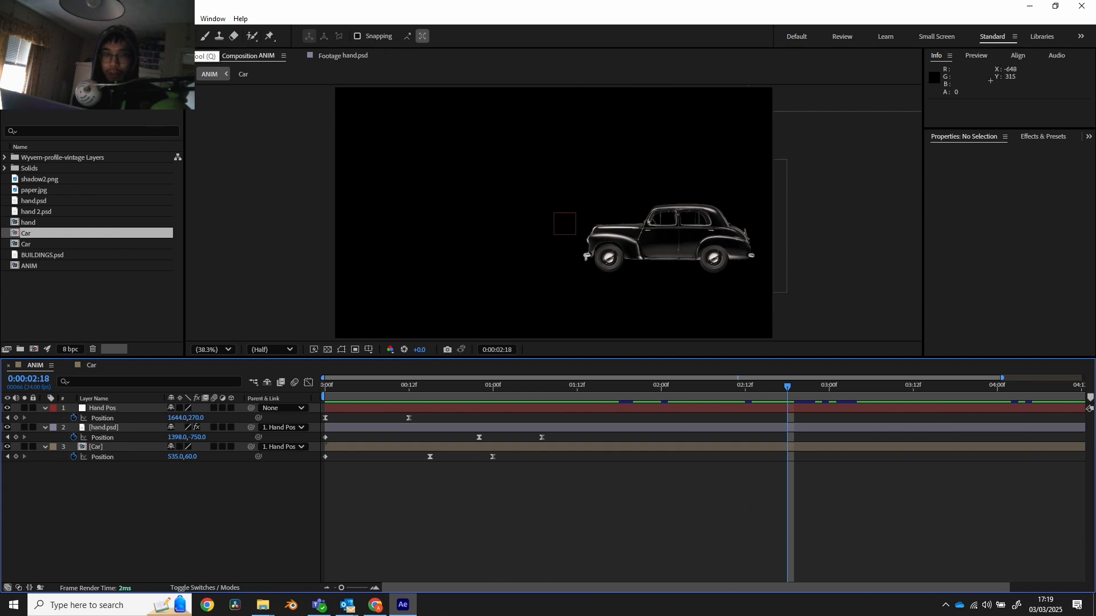
- Set the shape fill to orange F98A27 and draw a wide rectangle across the full frame behind the car
key(q)
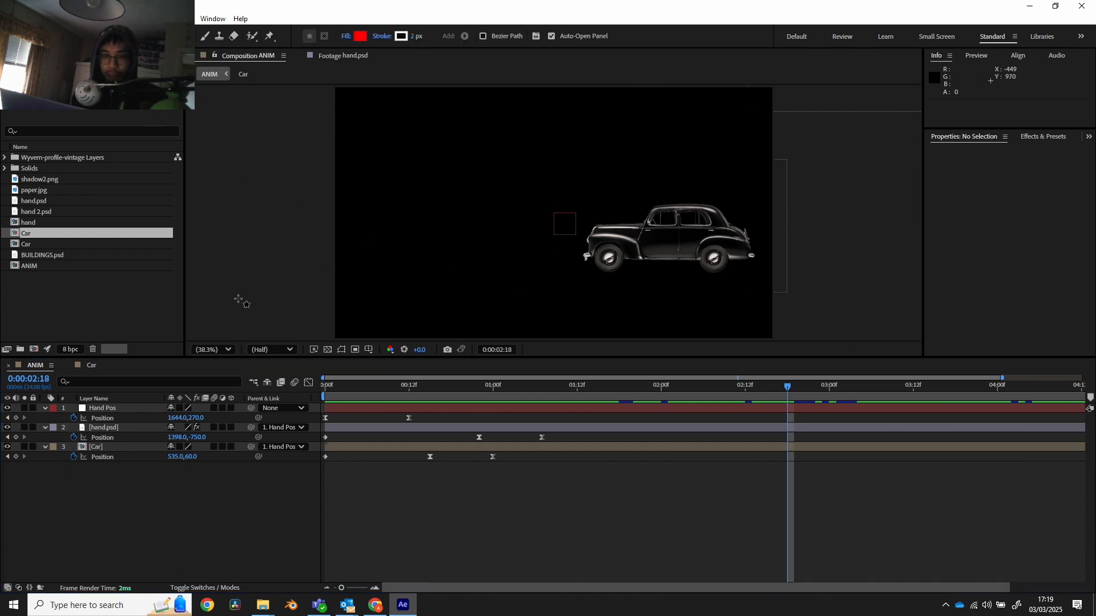
click(360, 36)
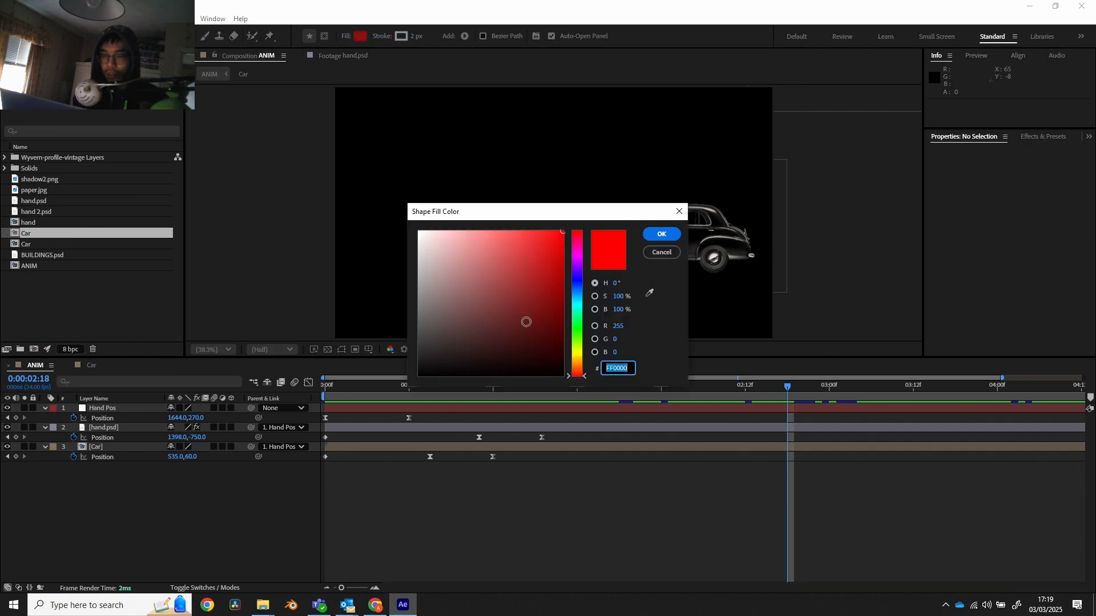
click(575, 366)
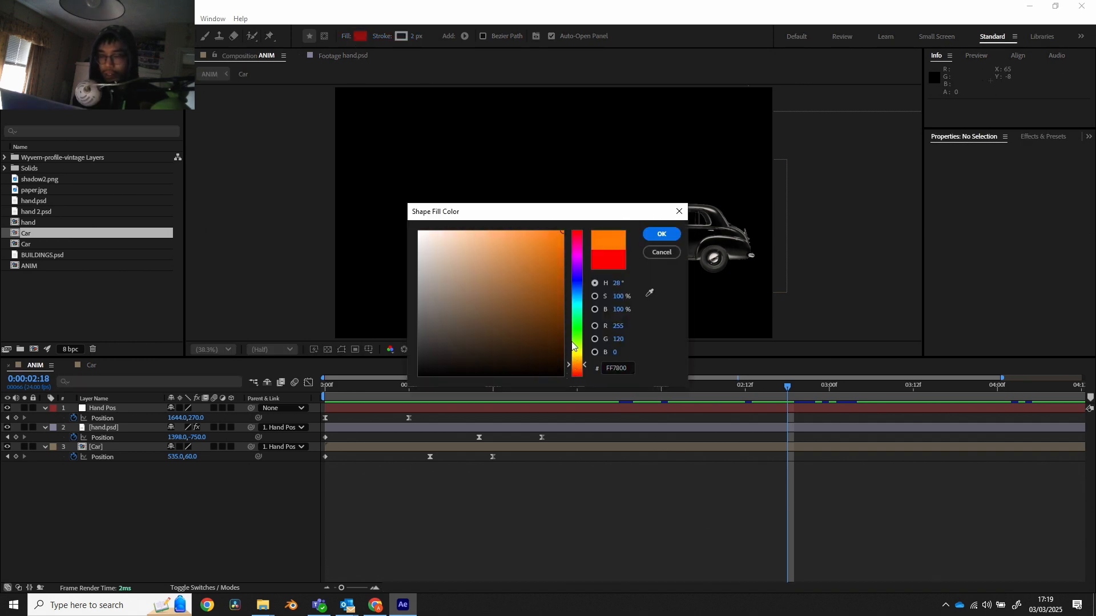
drag(544, 236, 540, 234)
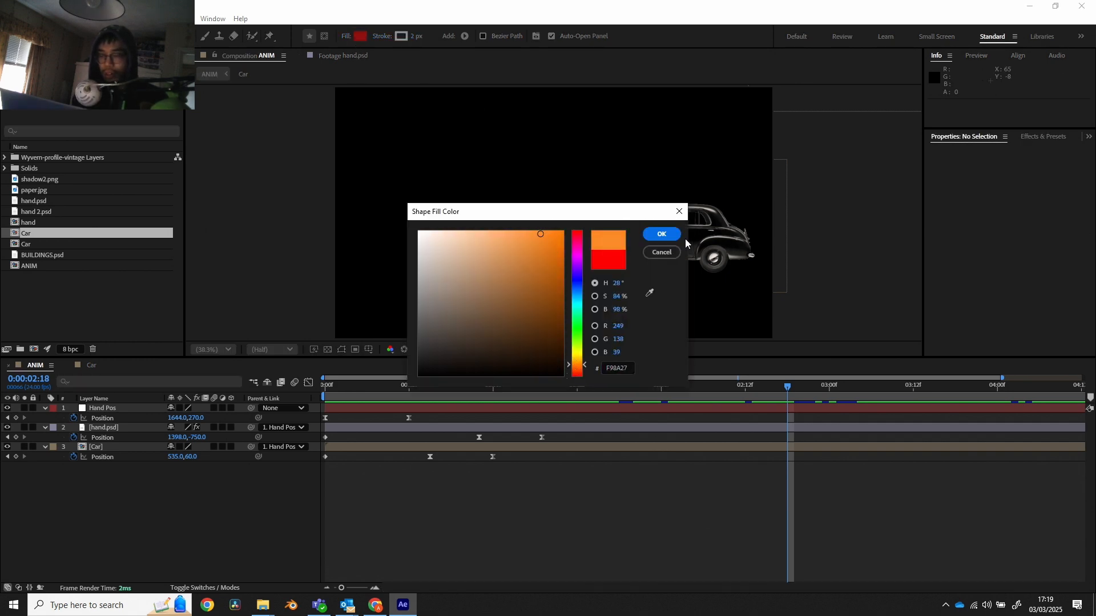
click(662, 234)
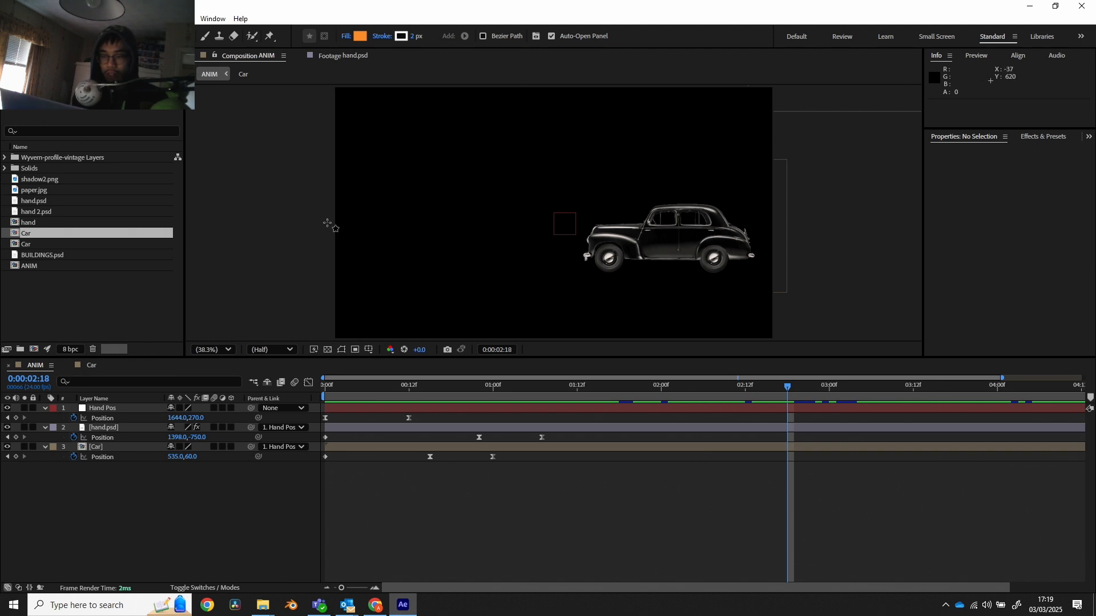
mouse_move(331, 221)
mouse_down()
mouse_move(741, 274)
mouse_move(781, 293)
mouse_move(785, 274)
mouse_move(788, 288)
mouse_up()
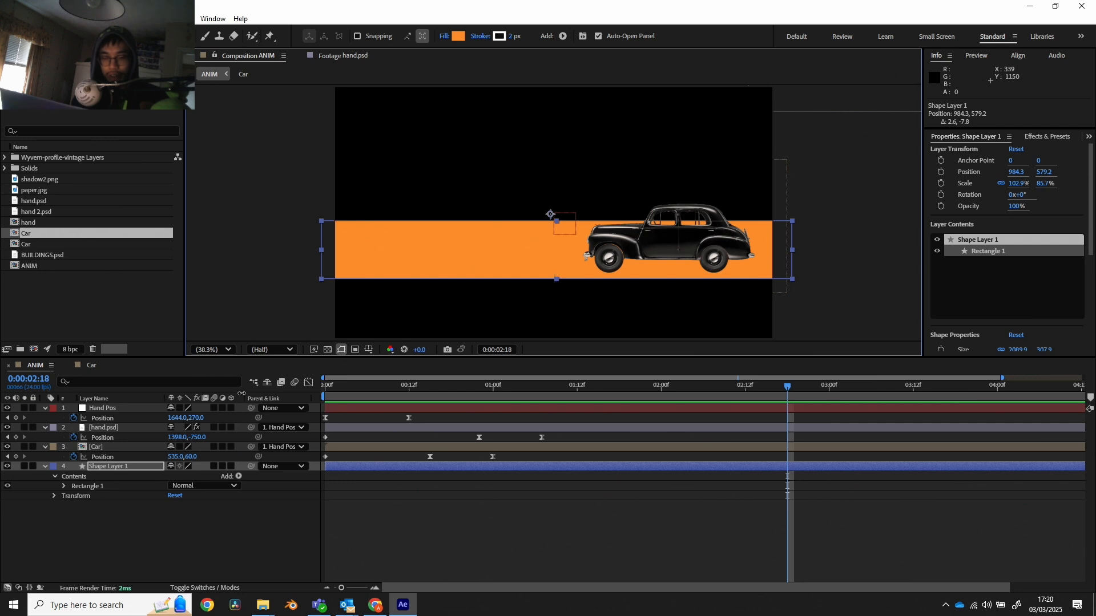
- Make the orange rectangle a 3D layer and tilt it back to an X Rotation of -66°
click(230, 465)
click(54, 496)
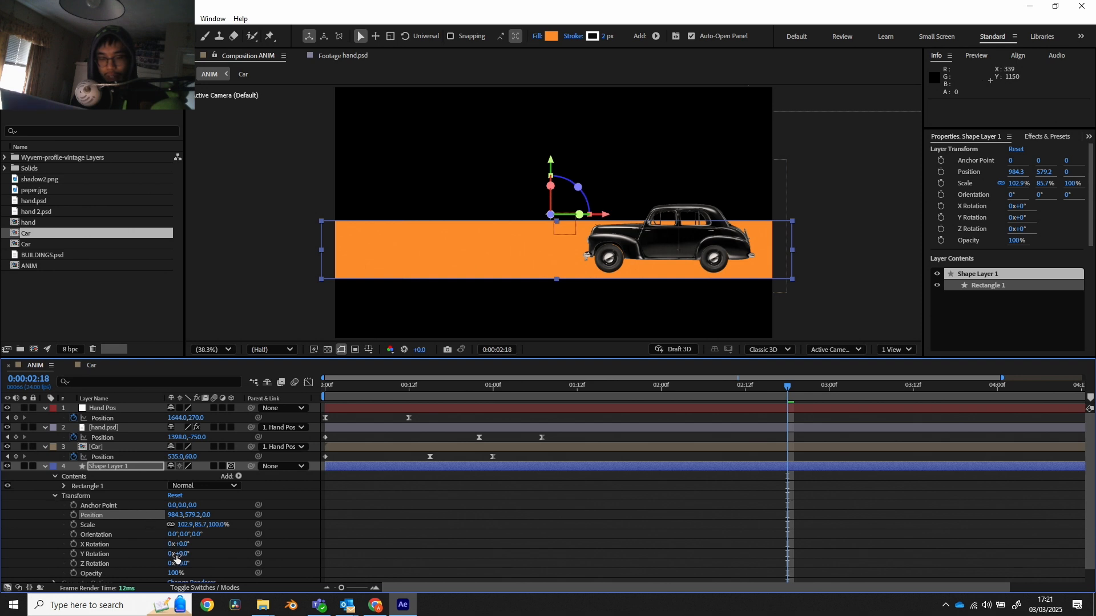
drag(184, 556, 146, 544)
key(ctrl+z)
key(ctrl+z)
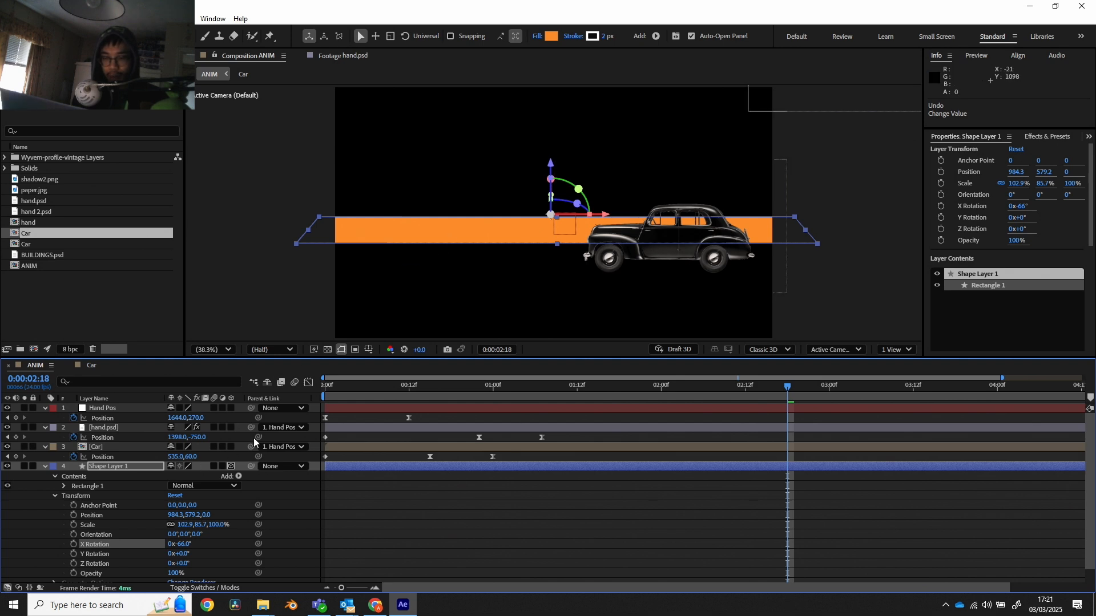
- Try an X Rotation of -90° on the orange rectangle layer
click(190, 545)
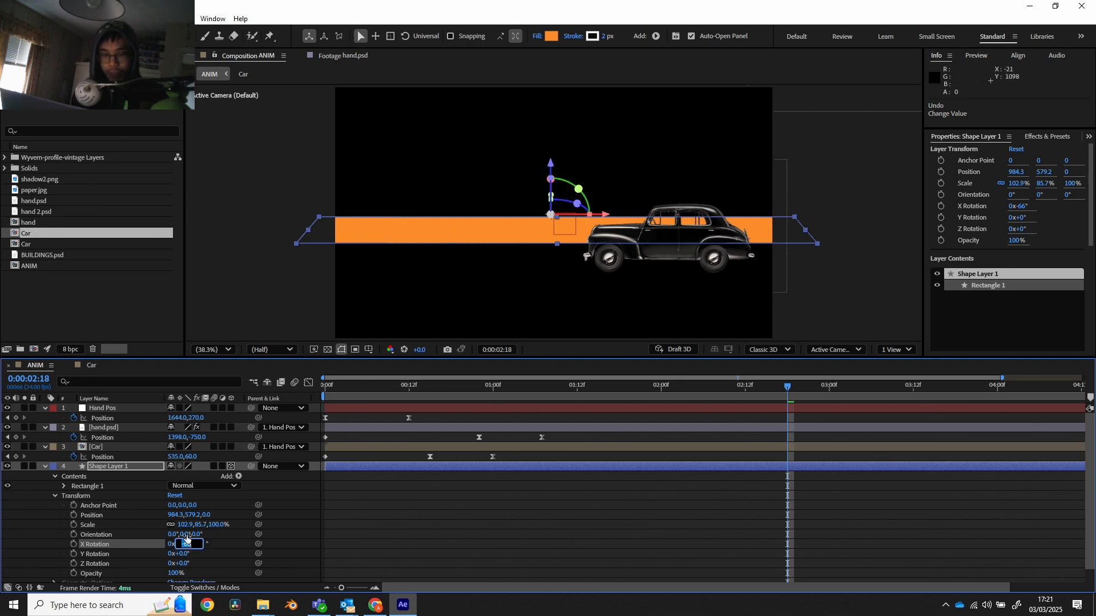
text(-90)
key(Return)
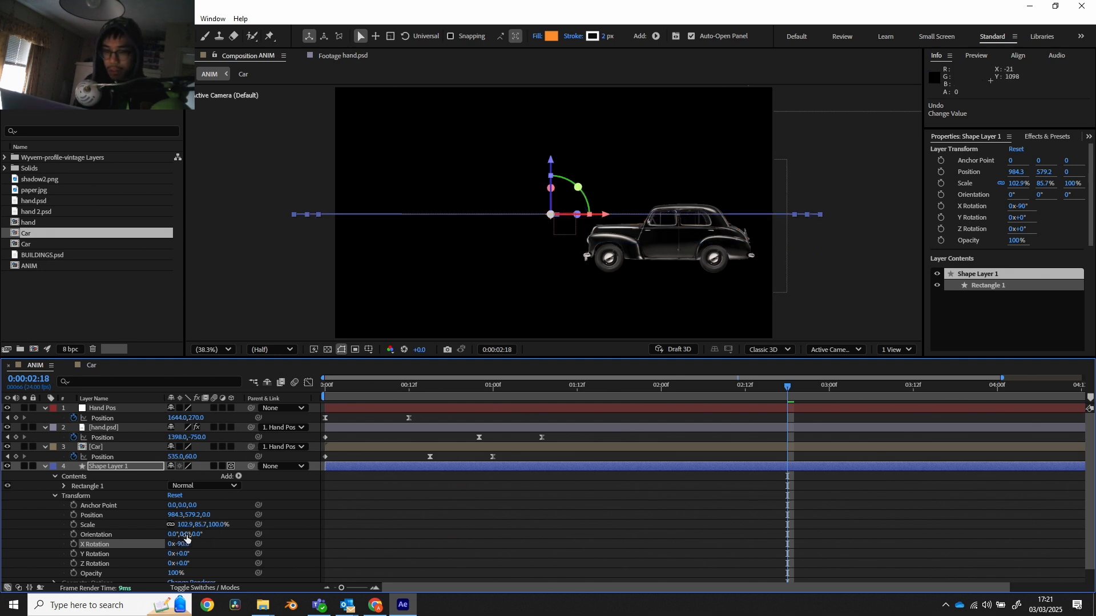
- Set the rectangle's X Rotation to -62° and lower it under the car's wheels to Position 984.3, 715.9, 72.7
drag(186, 543, 202, 544)
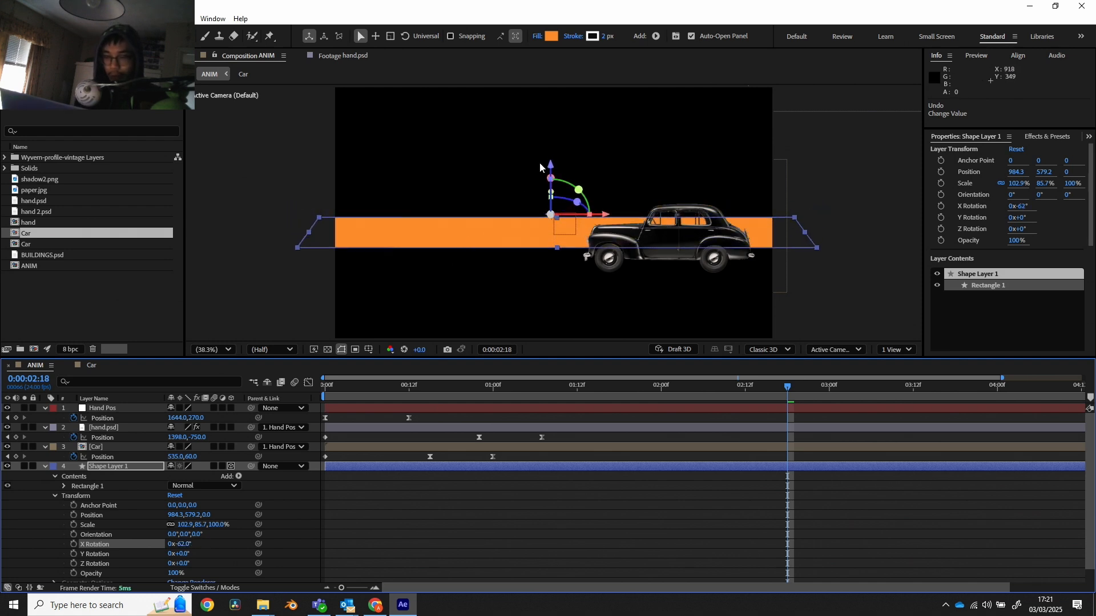
drag(551, 165, 550, 194)
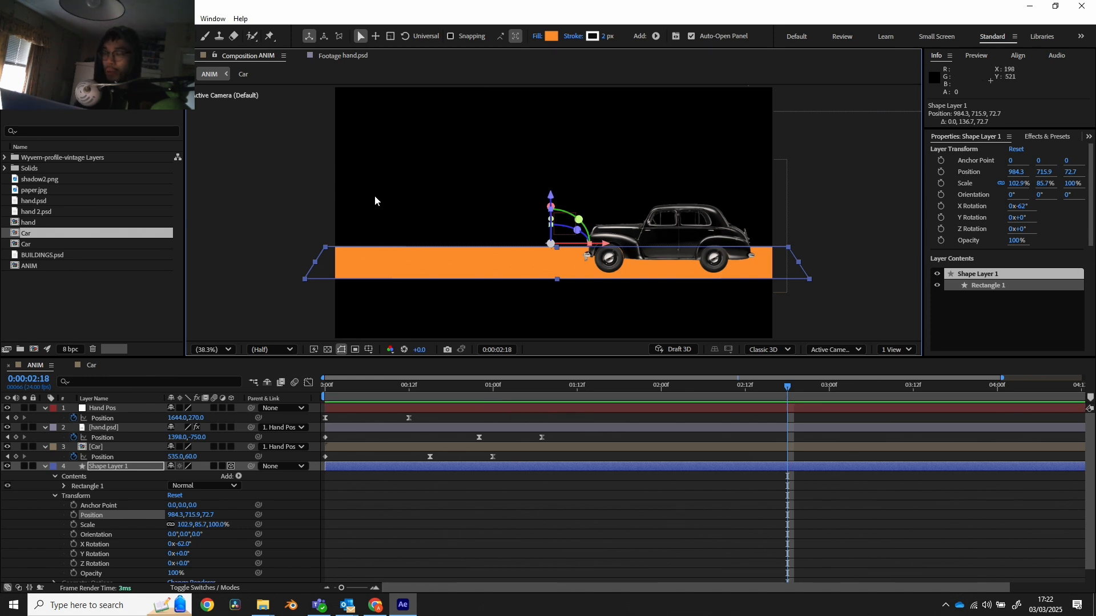
click(46, 467)
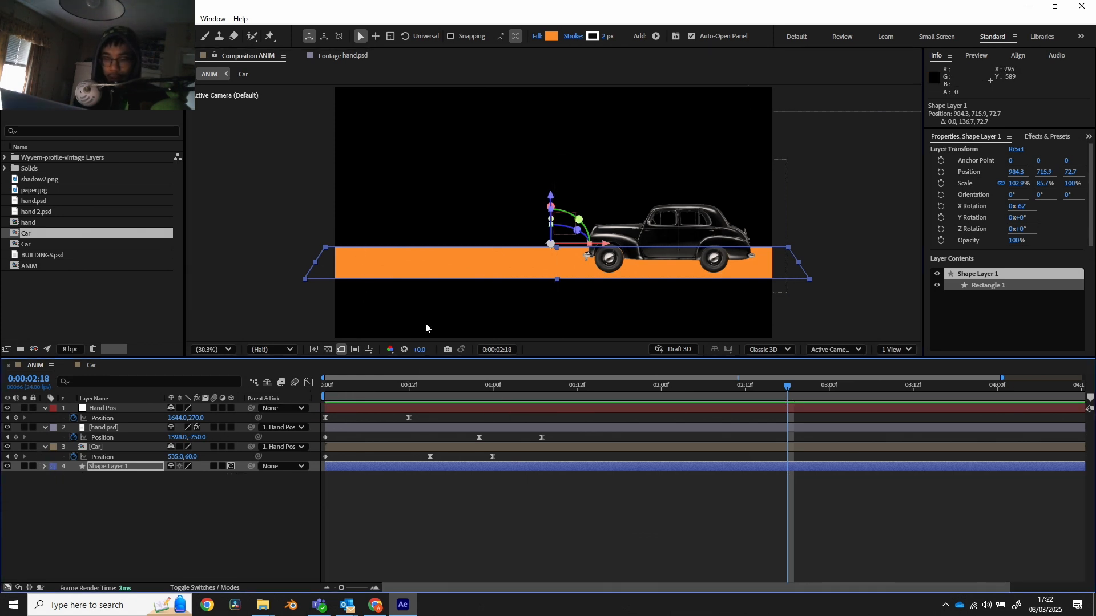
- Trim the start of the orange rectangle layer to 0:00:00:18, while the car is still being lowered
drag(389, 386, 451, 399)
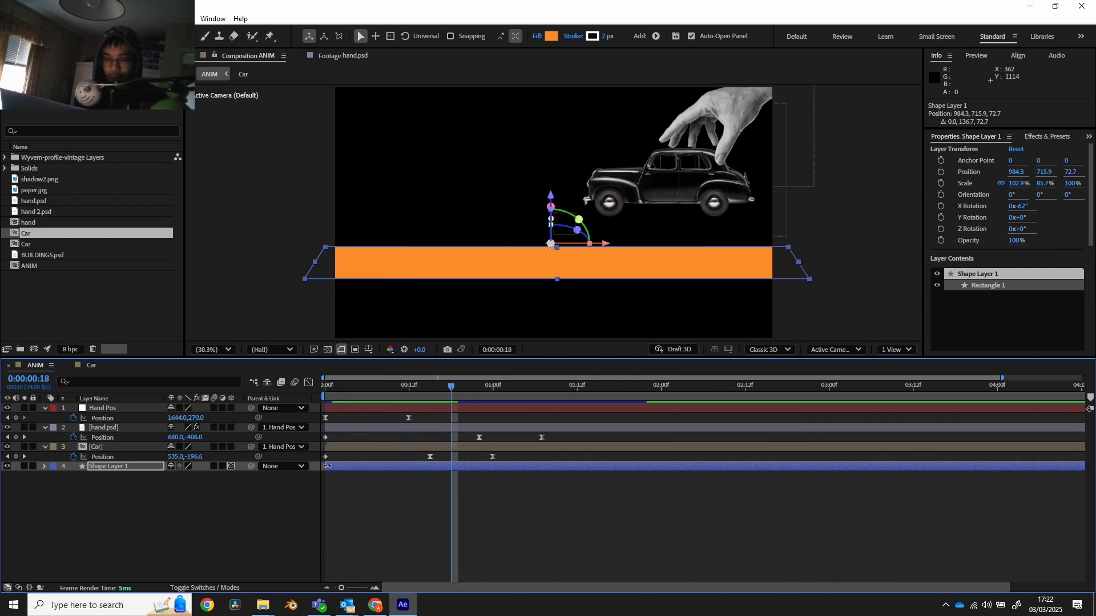
drag(327, 466, 452, 464)
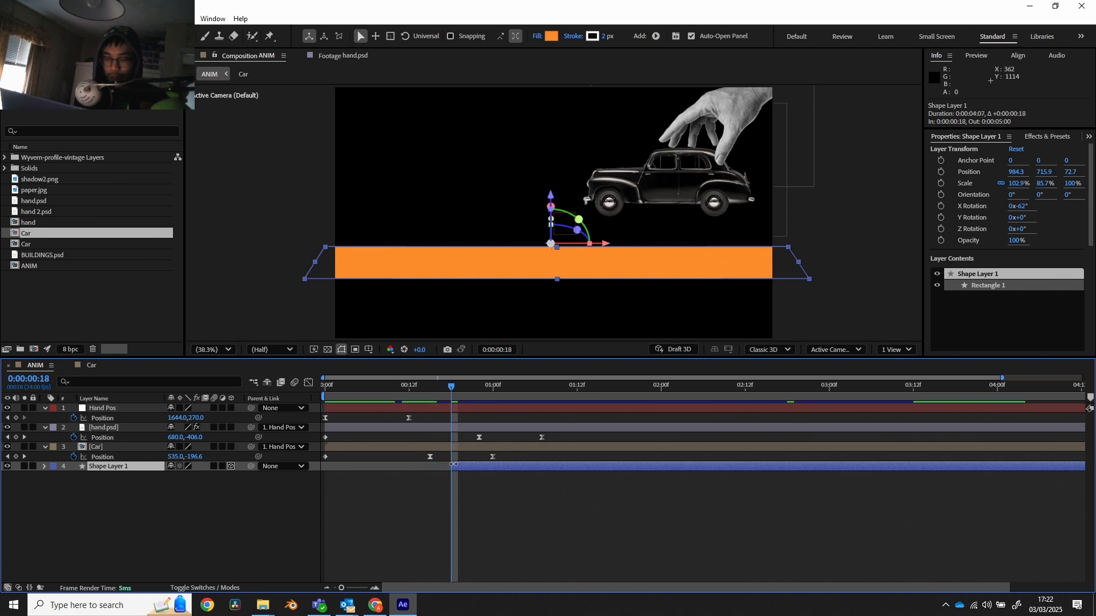
mouse_move(451, 388)
mouse_down()
mouse_move(422, 388)
mouse_move(450, 394)
mouse_up()
- Add a Scale keyframe at the orange rectangle's current size and place it at 0:00:01:00, aligned with the car's landing
key(s)
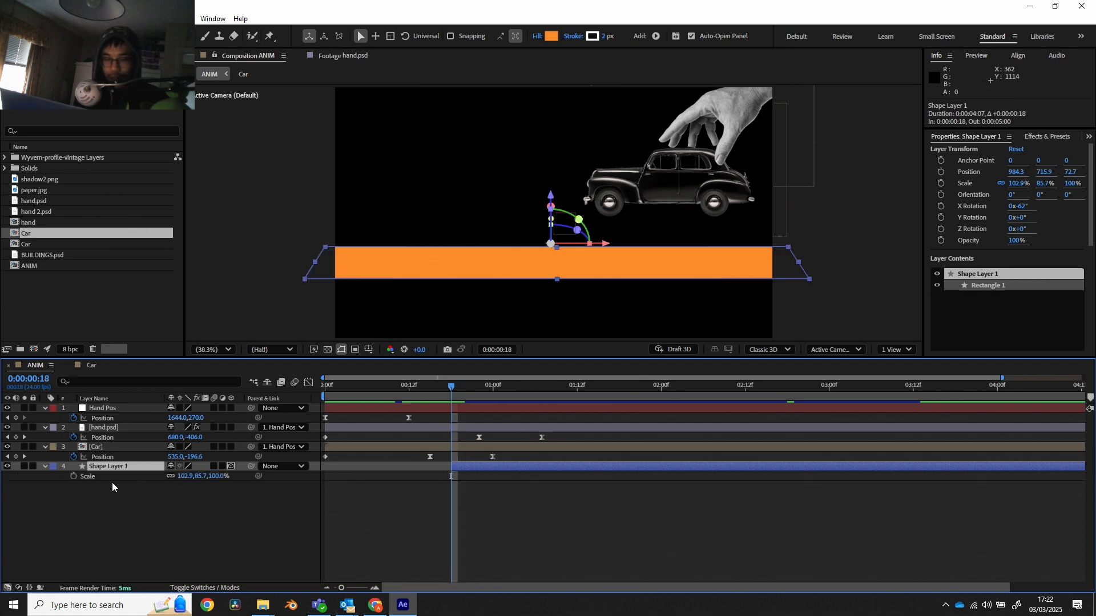
click(73, 476)
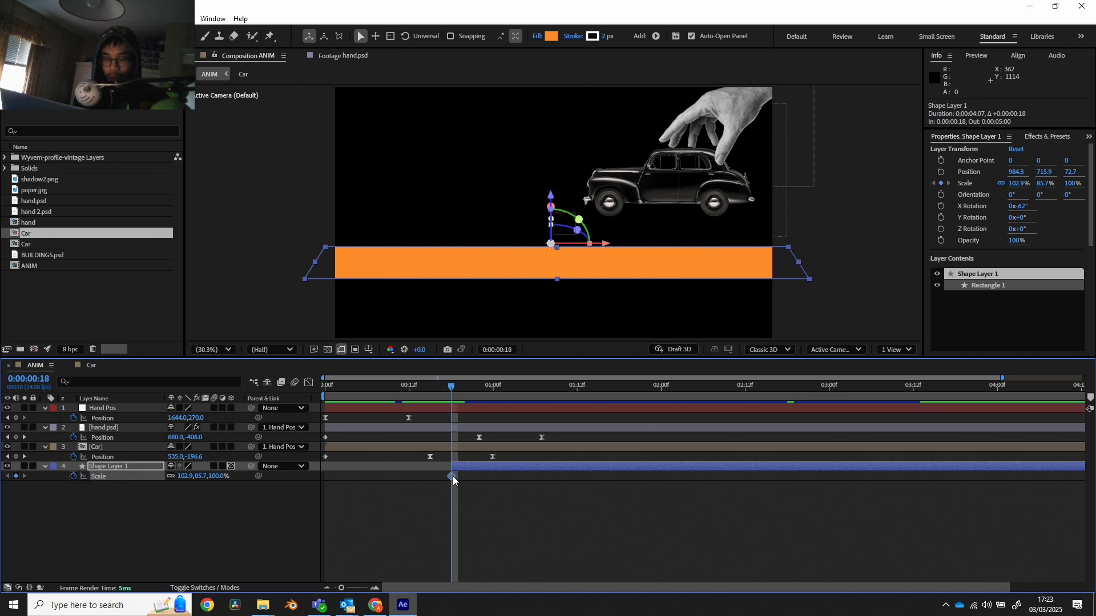
drag(453, 476, 507, 477)
click(507, 388)
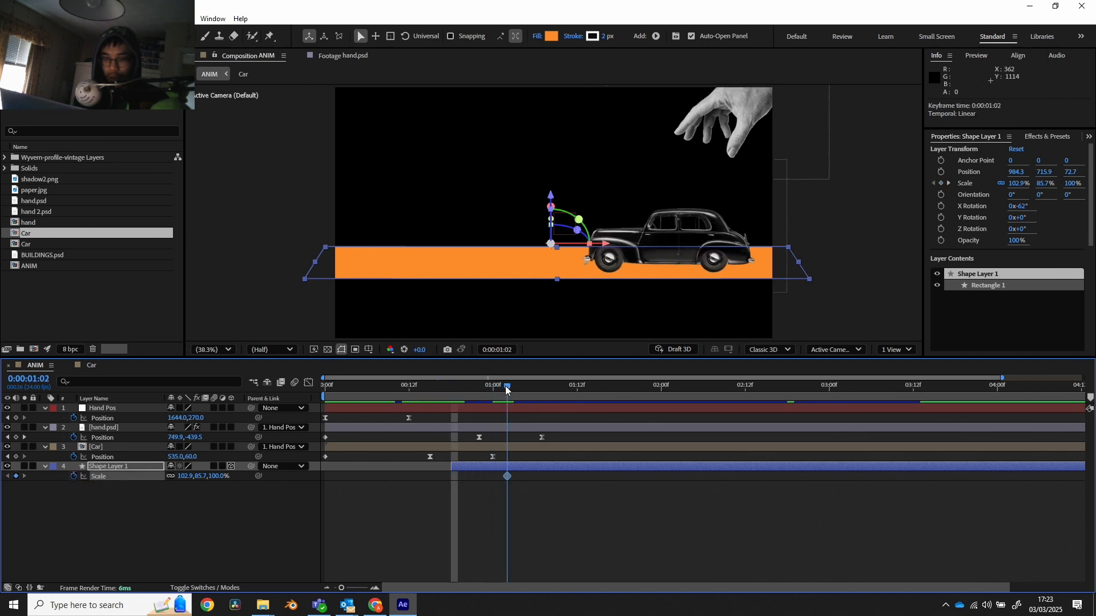
mouse_move(506, 390)
mouse_down()
mouse_move(481, 383)
mouse_move(491, 385)
mouse_up()
drag(506, 477, 493, 477)
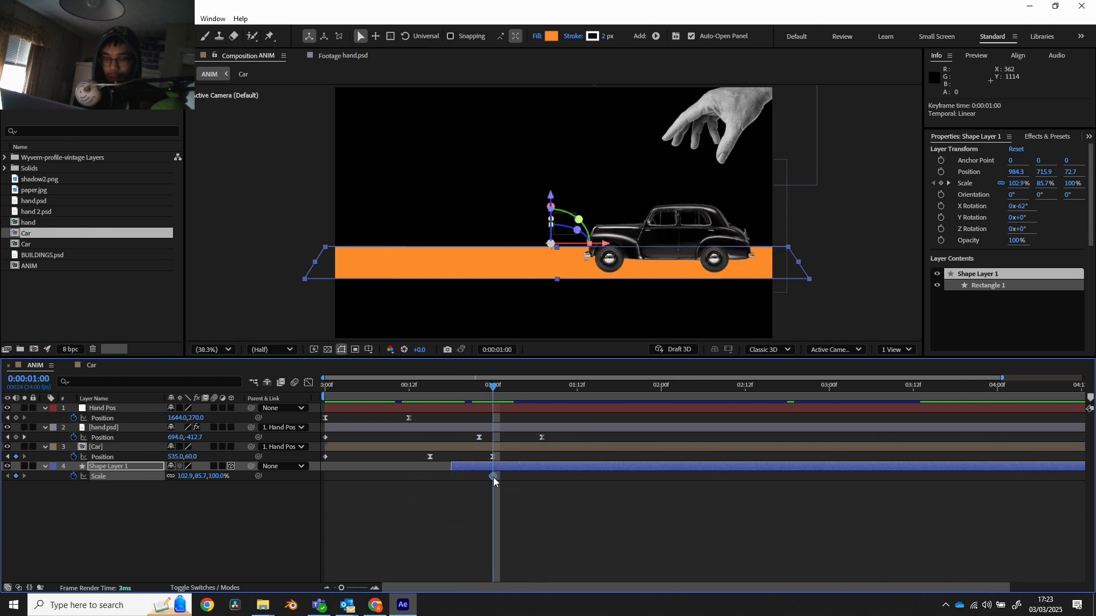
- Try reducing the orange rectangle's Scale values at 0:00:00:18, and undo the changes
click(457, 388)
drag(456, 388, 452, 388)
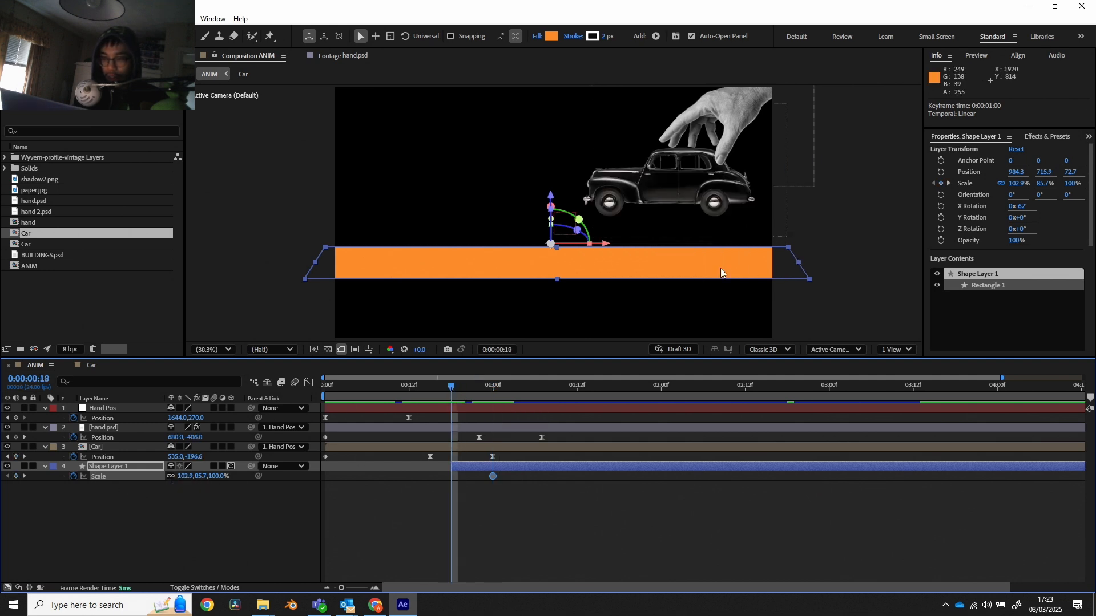
drag(189, 476, 165, 479)
key(ctrl+z)
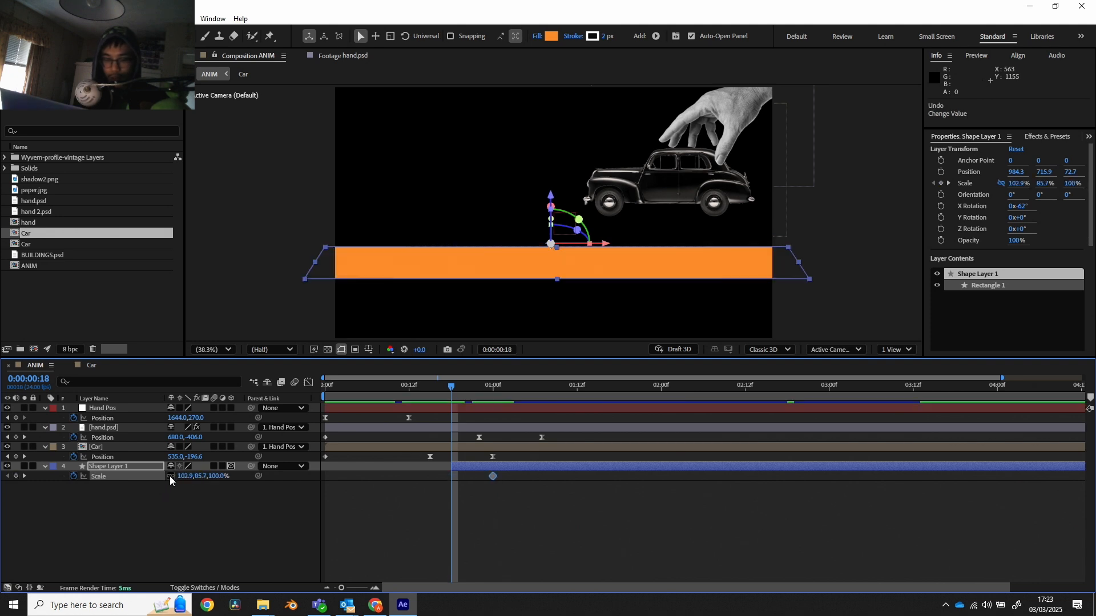
drag(184, 477, 157, 478)
click(170, 475)
key(ctrl+z)
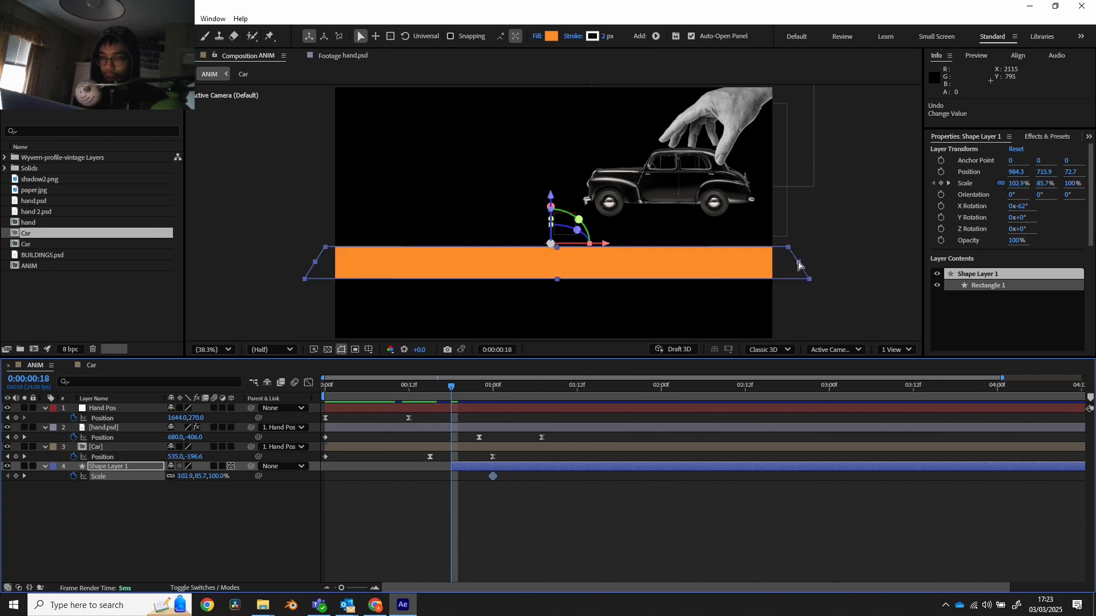
- Try collapsing the orange rectangle's shape into a thin vertical line with a Scale keyframe at 0:00:00:18, and undo these edits
drag(797, 265, 556, 272)
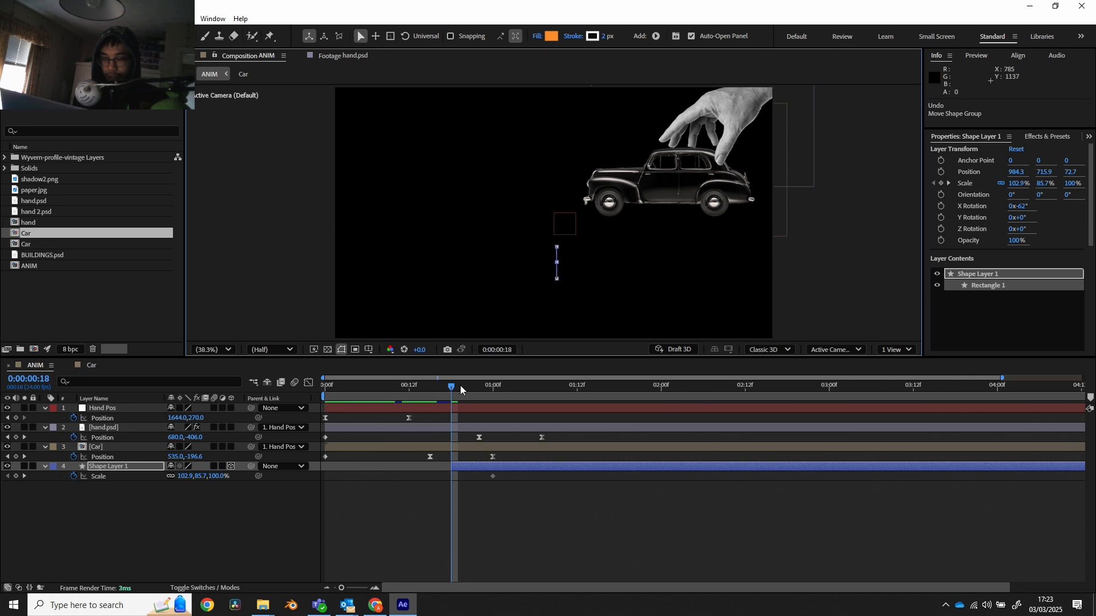
click(16, 477)
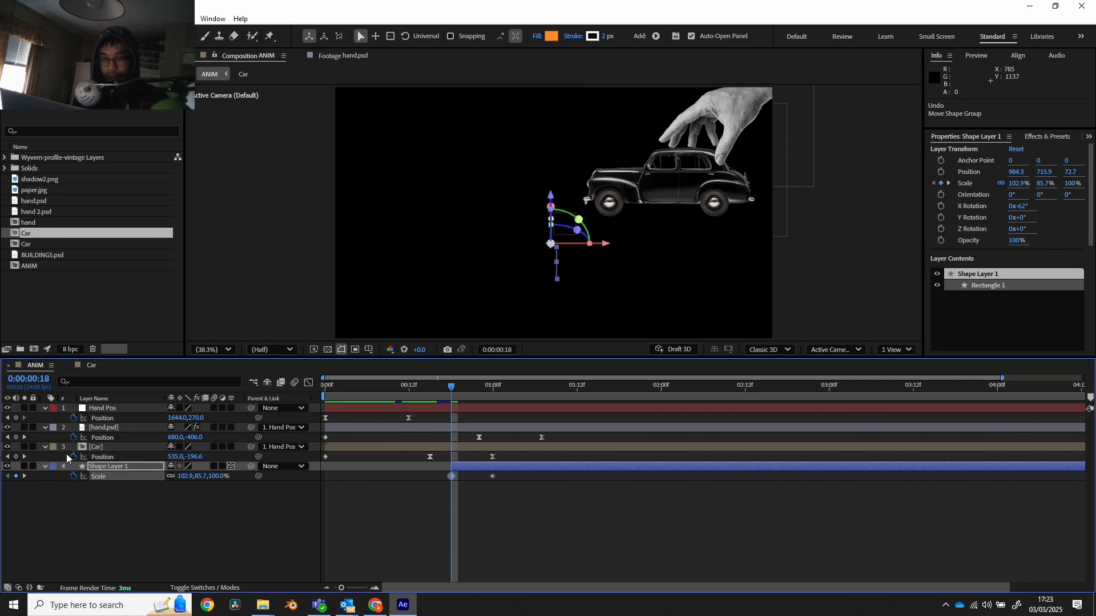
drag(451, 386, 495, 398)
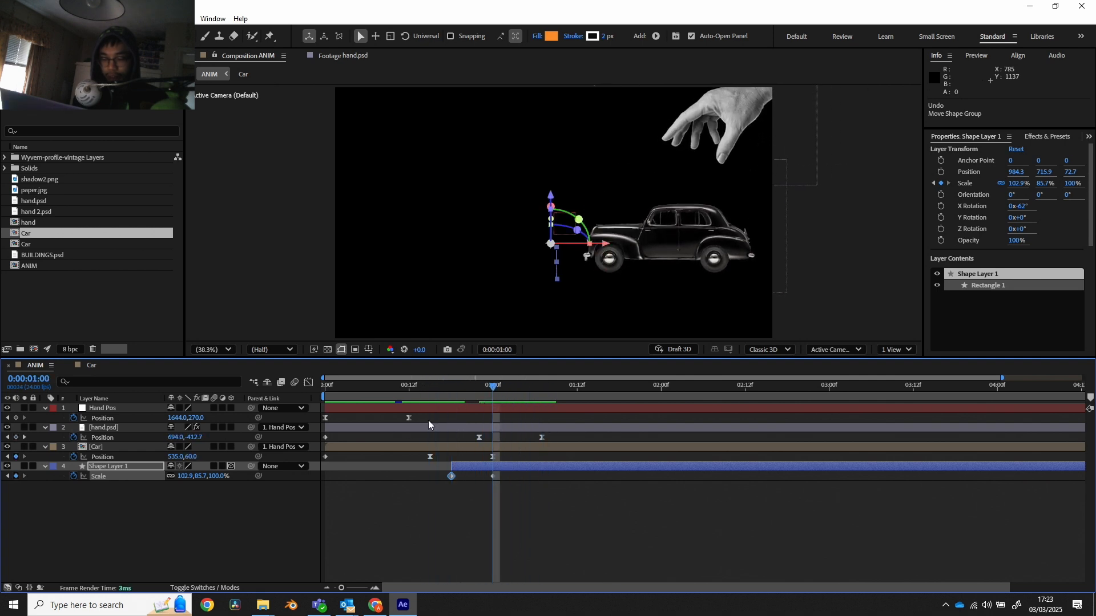
key(ctrl+z)
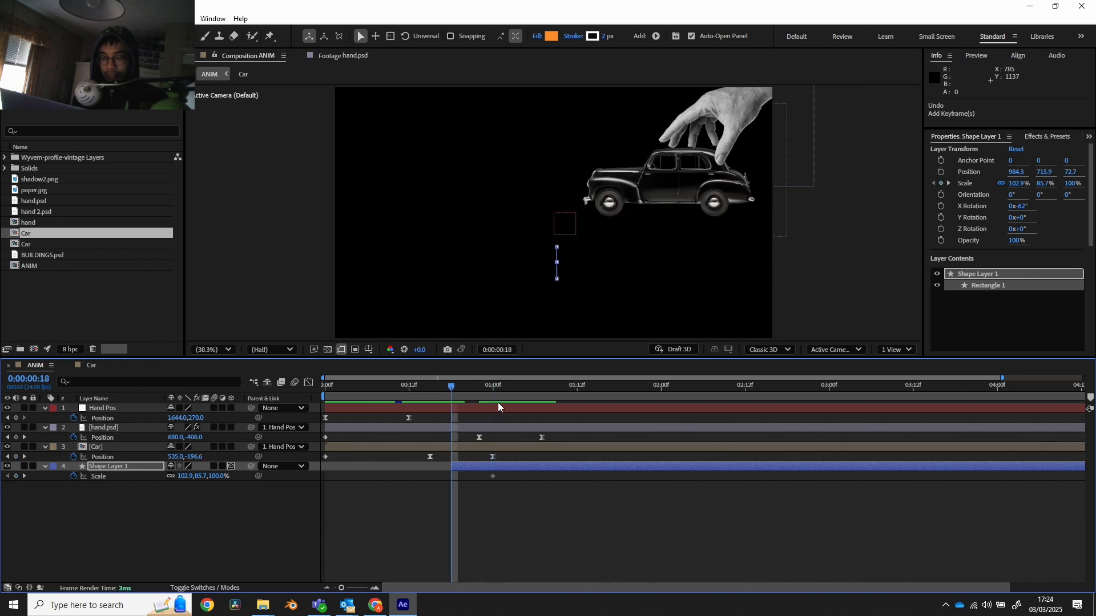
key(ctrl+z)
key(ctrl+z)
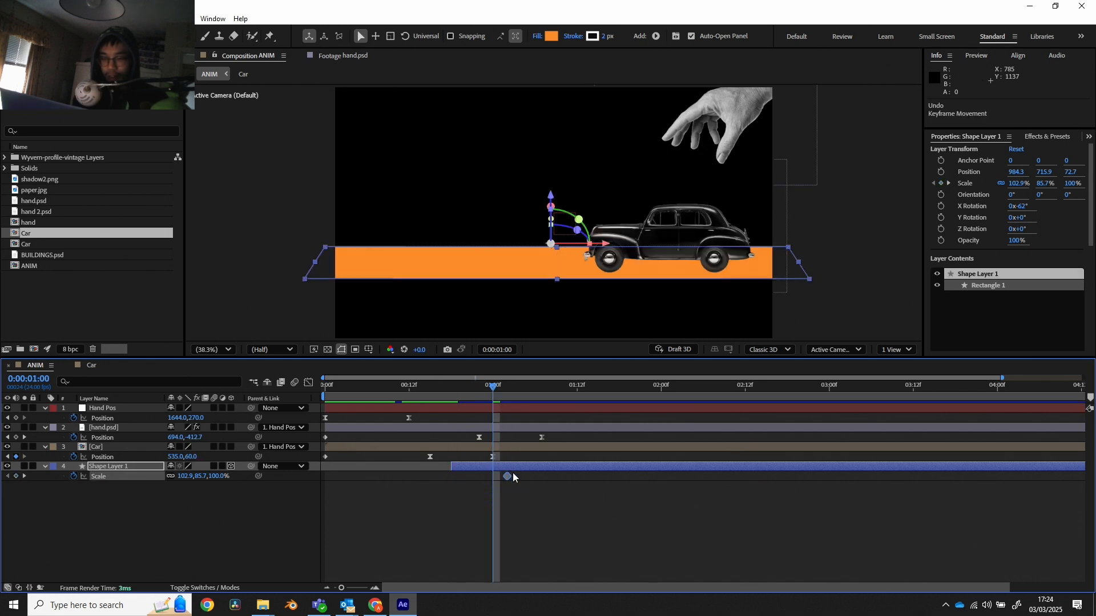
- Move the orange rectangle's Scale keyframe to 0:00:01:01 and shrink the layer's width to 0% at 0:00:00:18
drag(507, 477, 498, 479)
drag(450, 386, 448, 392)
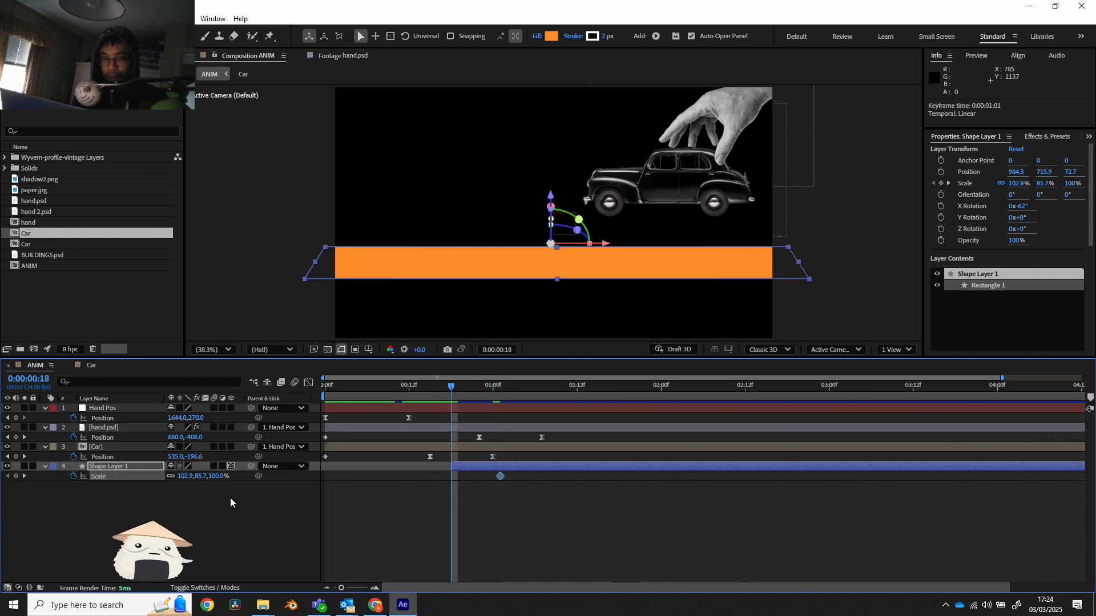
click(383, 520)
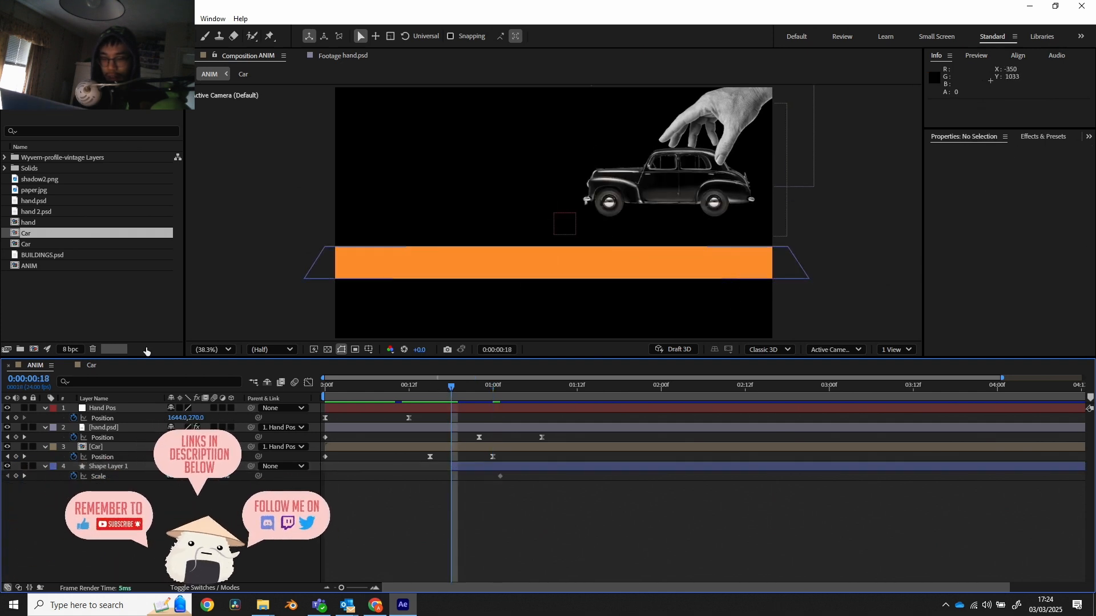
click(109, 467)
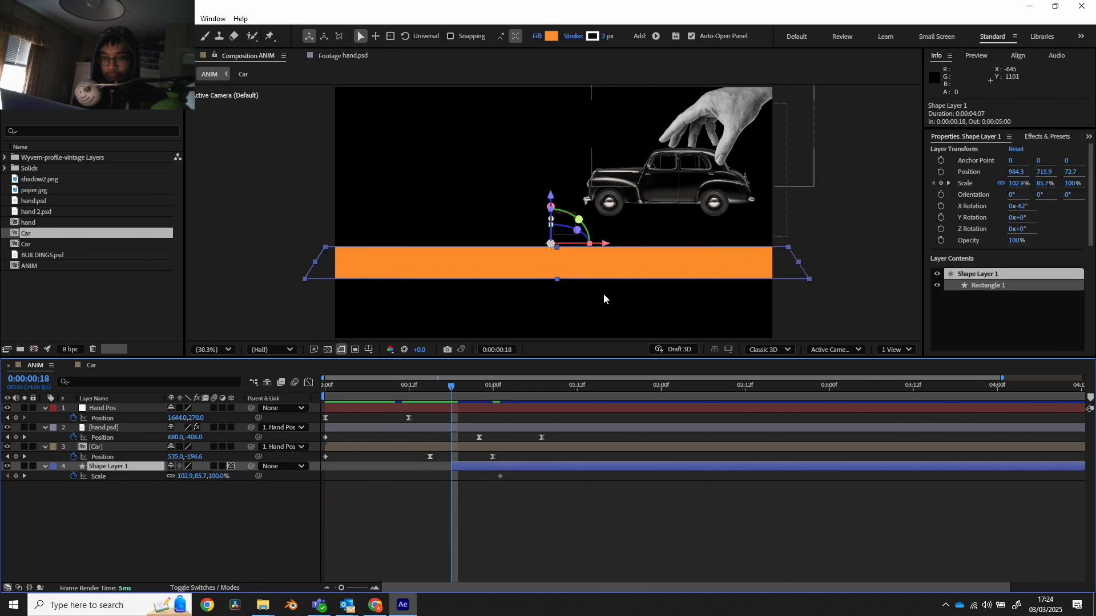
click(799, 262)
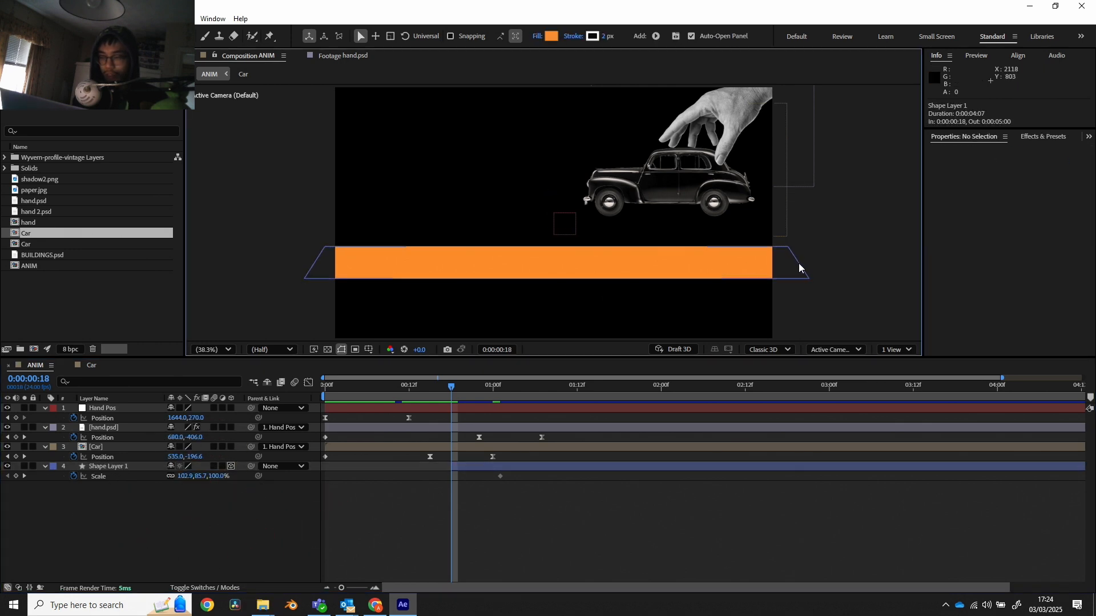
click(766, 262)
drag(798, 263, 550, 273)
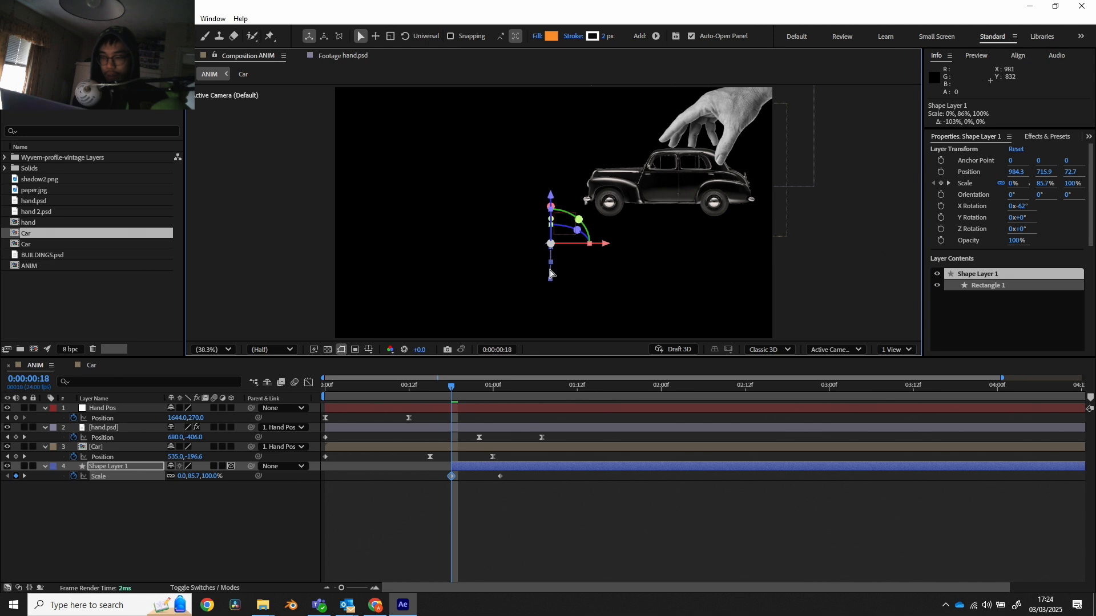
- Apply Easy Ease to both Scale keyframes of the orange rectangle and reshape their speed graph into a sharp central peak
drag(454, 391, 514, 394)
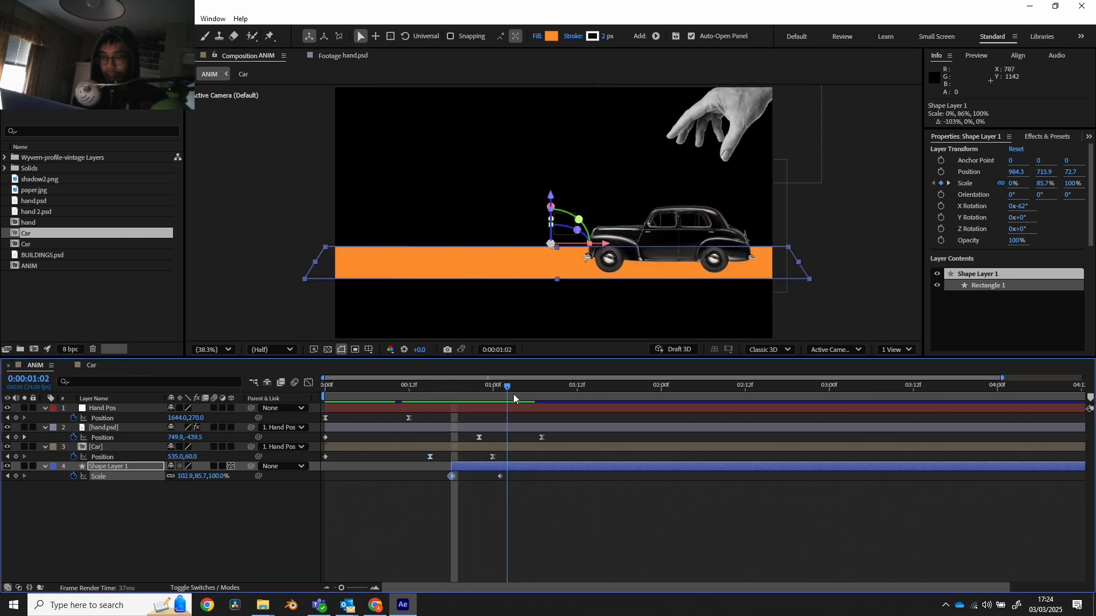
drag(411, 507, 528, 475)
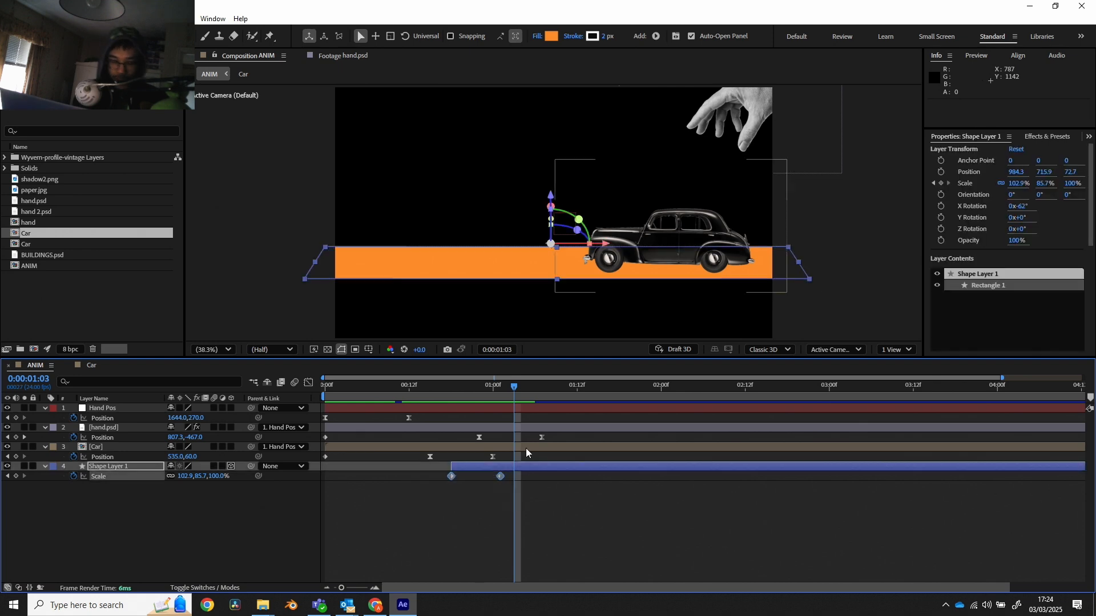
key(F9)
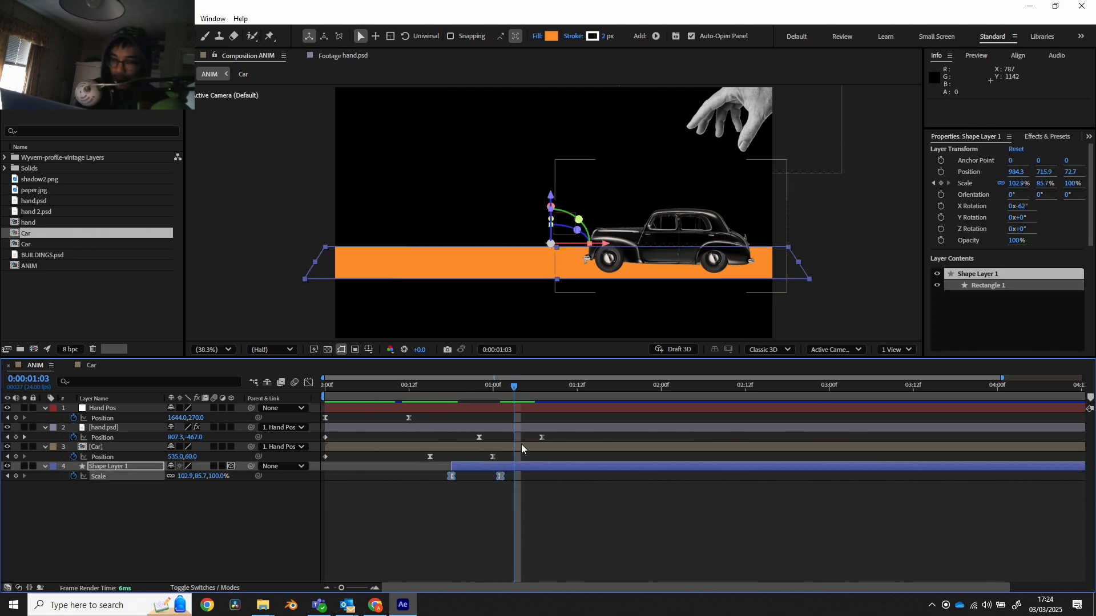
click(304, 383)
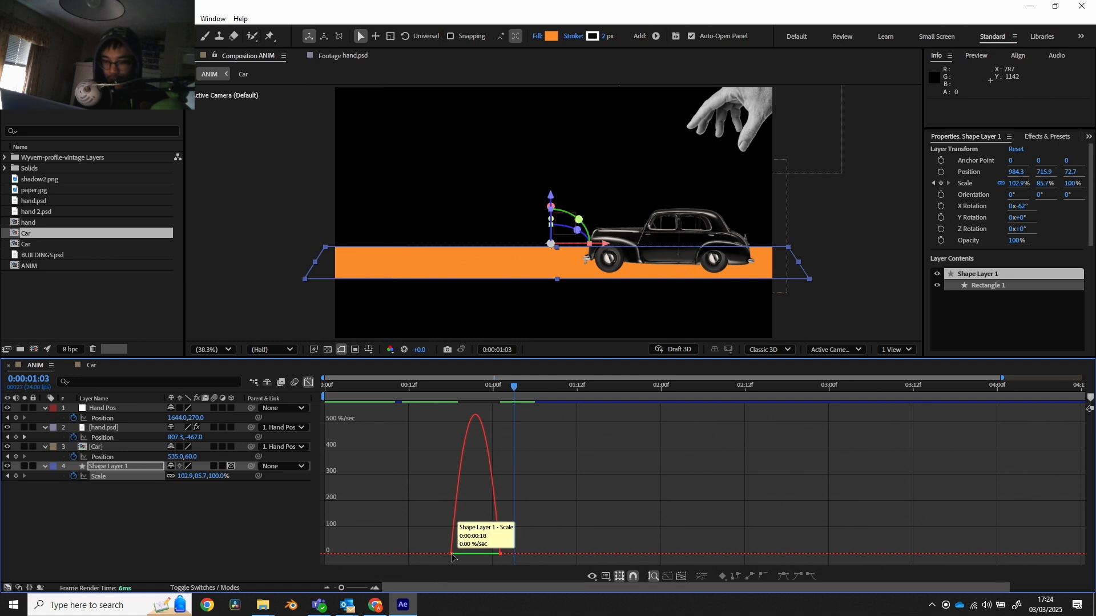
click(607, 576)
click(456, 574)
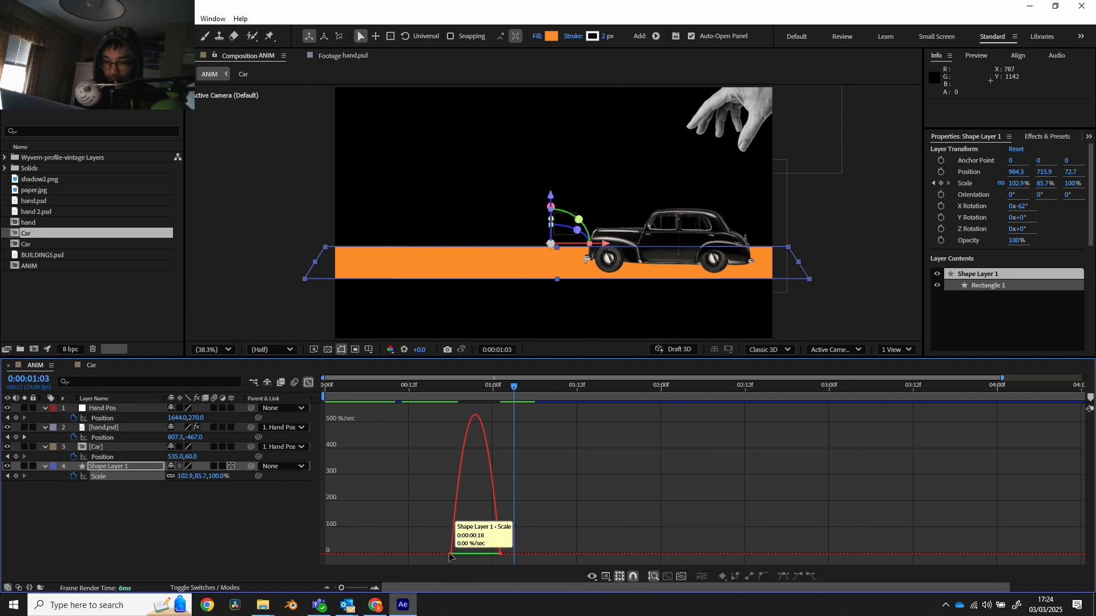
click(452, 553)
mouse_move(460, 555)
mouse_down()
mouse_move(493, 557)
mouse_move(473, 558)
mouse_up()
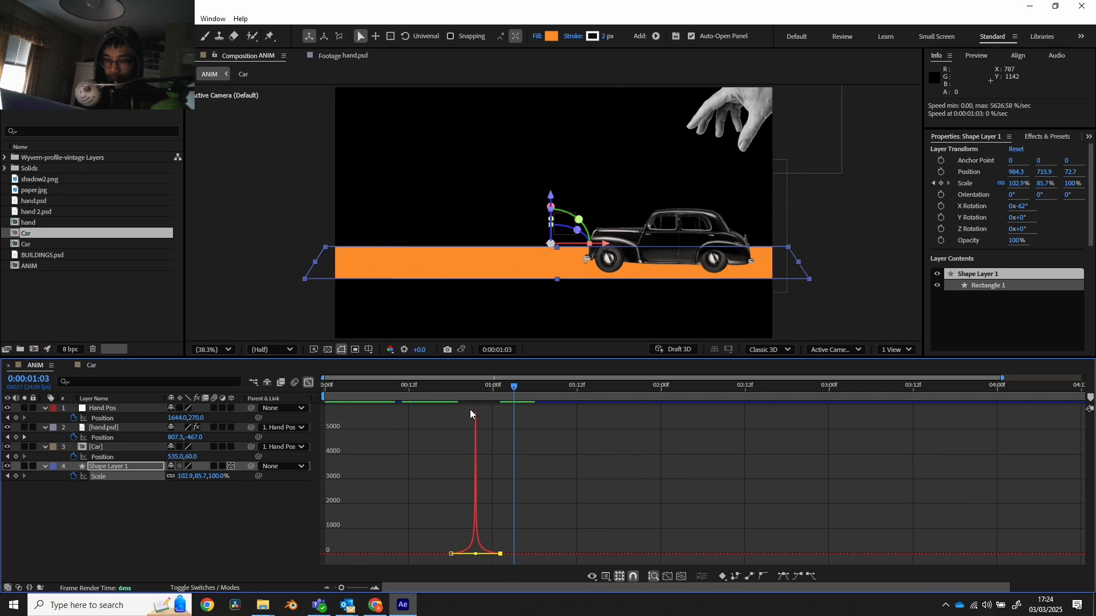
- Preview the car drop and the expanding orange road from 0:00:00:14
click(422, 385)
key(space)
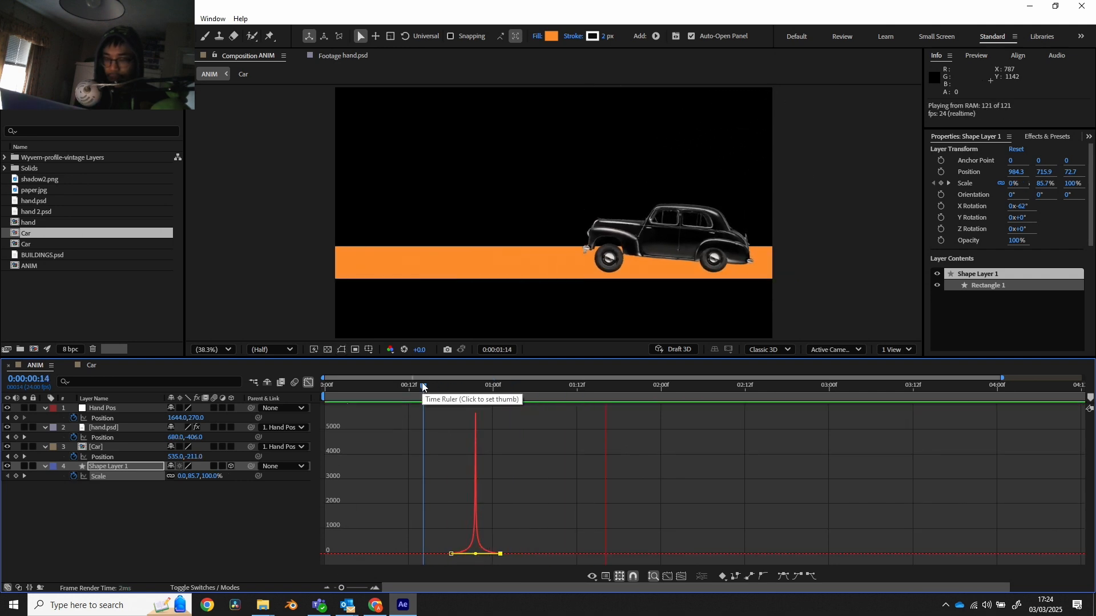
key(space)
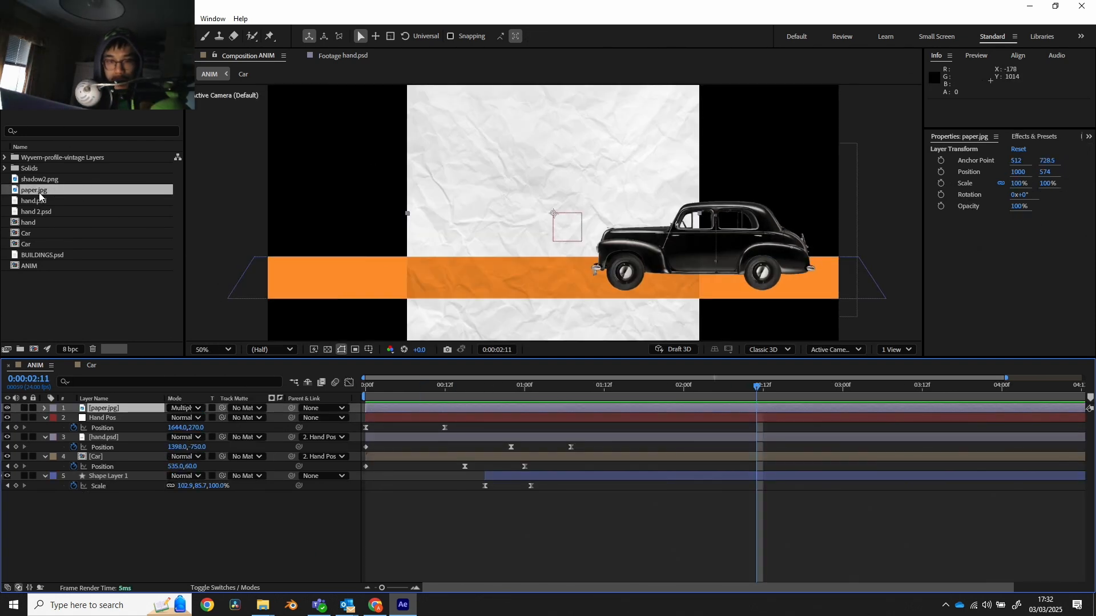
- Check the blending mode options of the paper.jpg layer, leaving it on Multiply
click(226, 588)
click(227, 589)
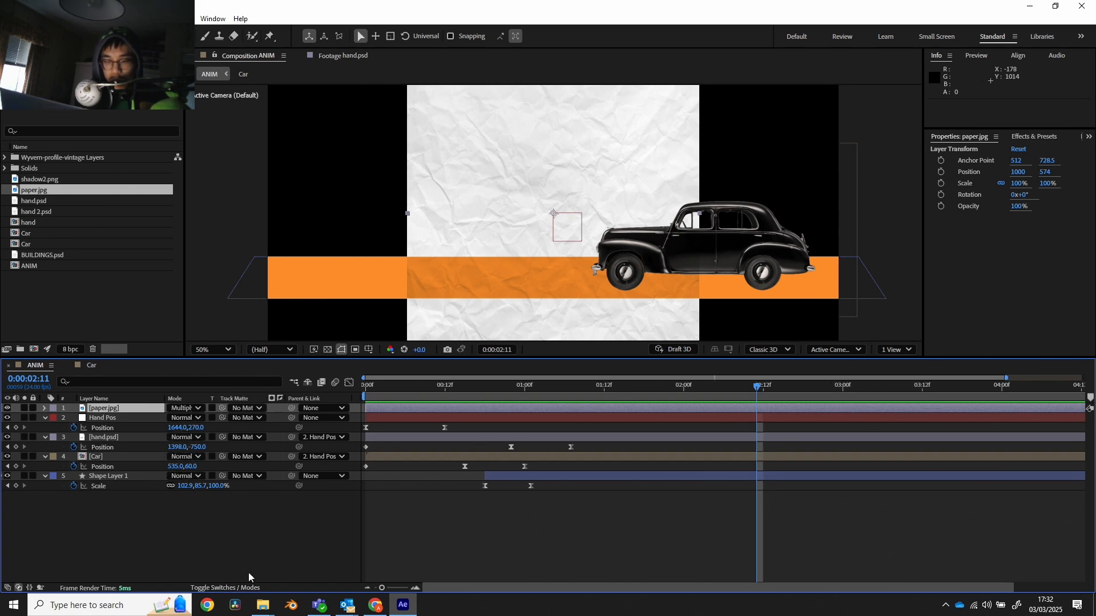
click(180, 408)
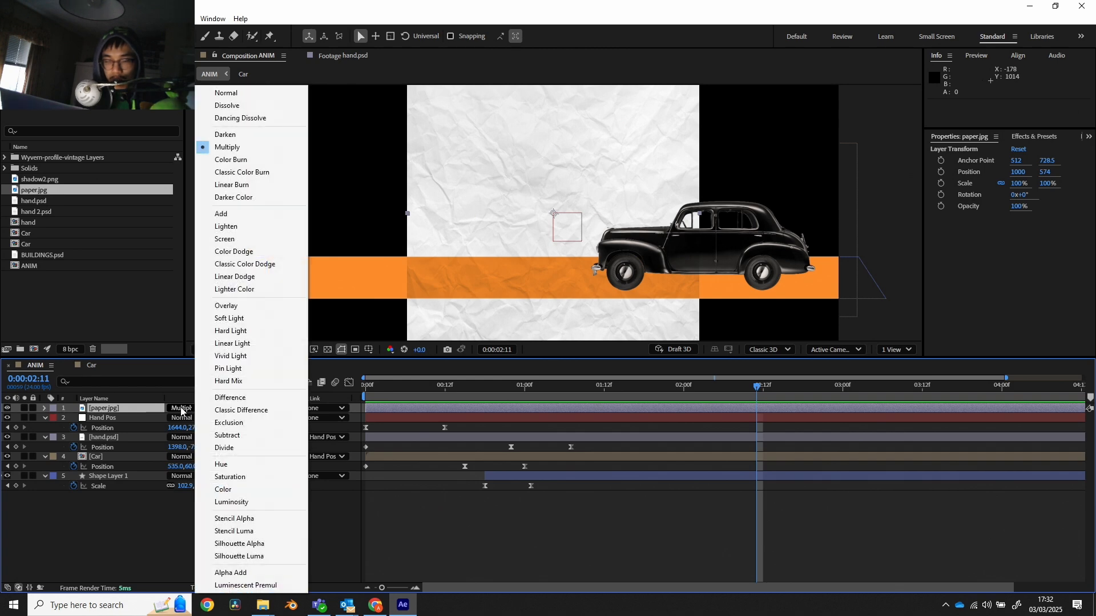
click(177, 409)
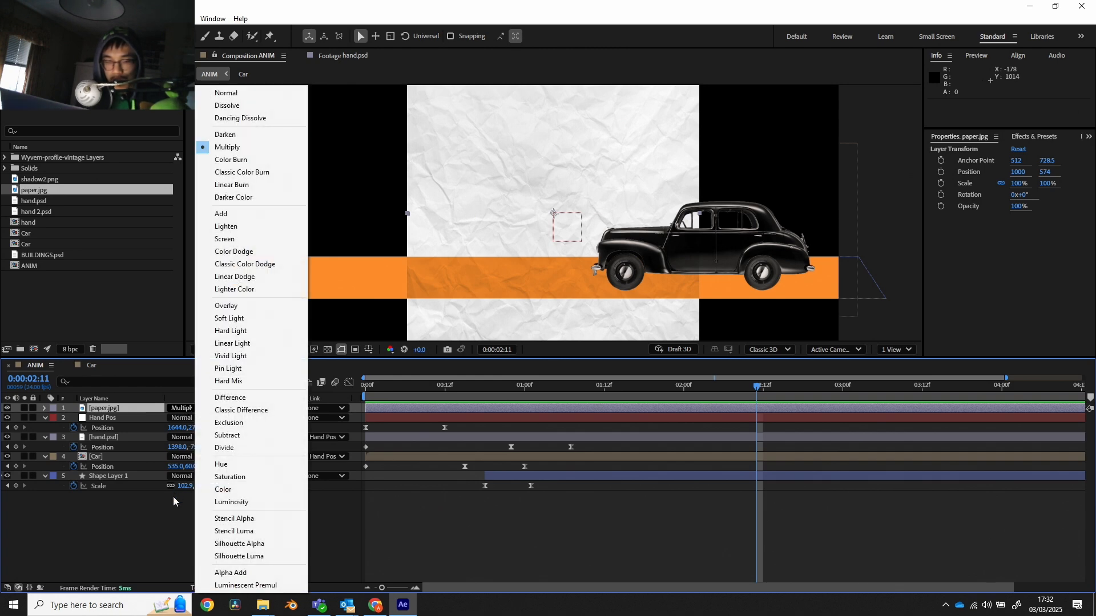
click(173, 504)
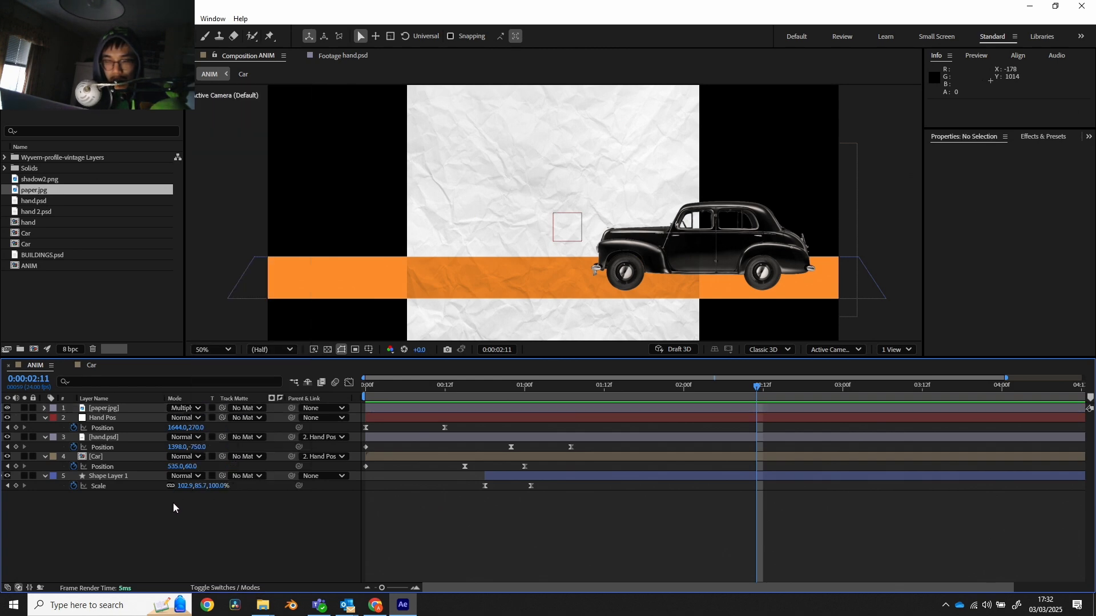
- Reveal the paper.jpg layer's Position, Scale and Rotation, keyframe all three at 0:00:00:00, and advance one frame
click(109, 407)
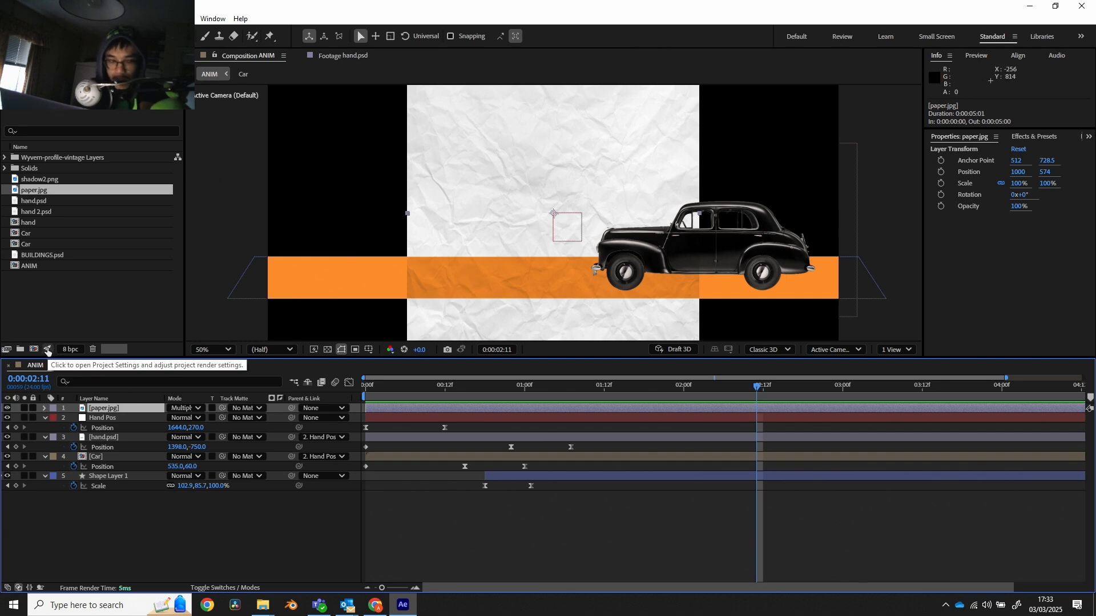
key(p)
key(shift+s)
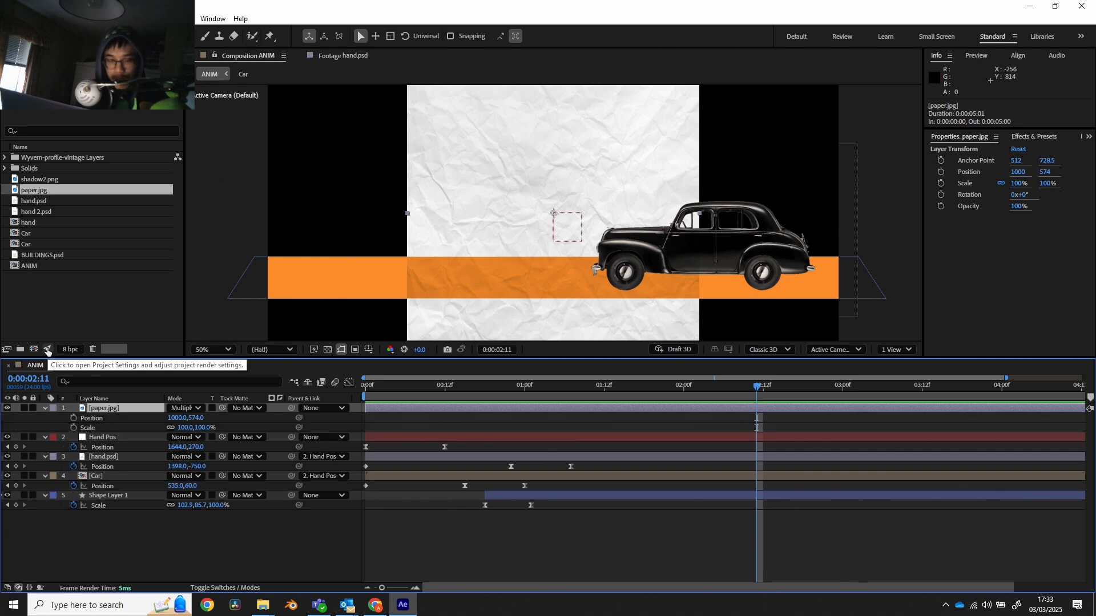
key(shift+r)
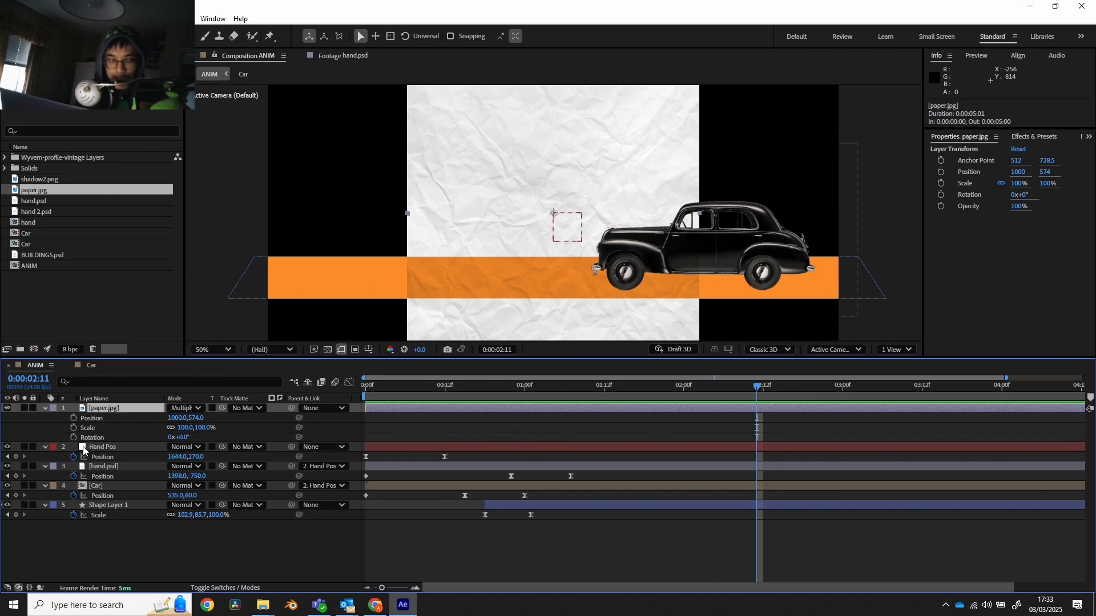
click(21, 408)
click(22, 409)
drag(422, 398, 358, 392)
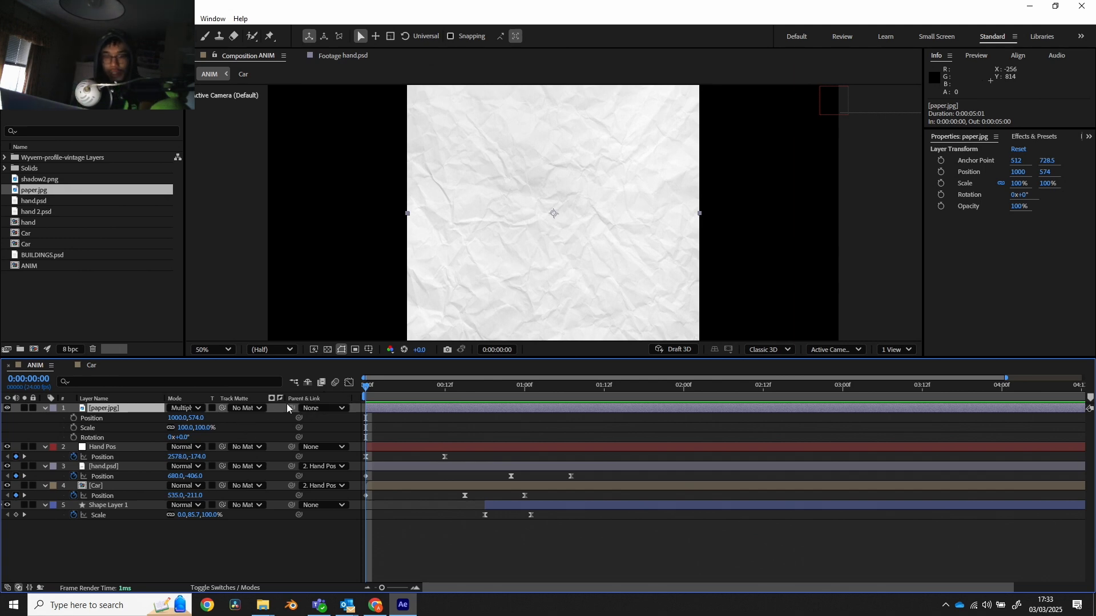
click(74, 418)
click(74, 427)
click(73, 437)
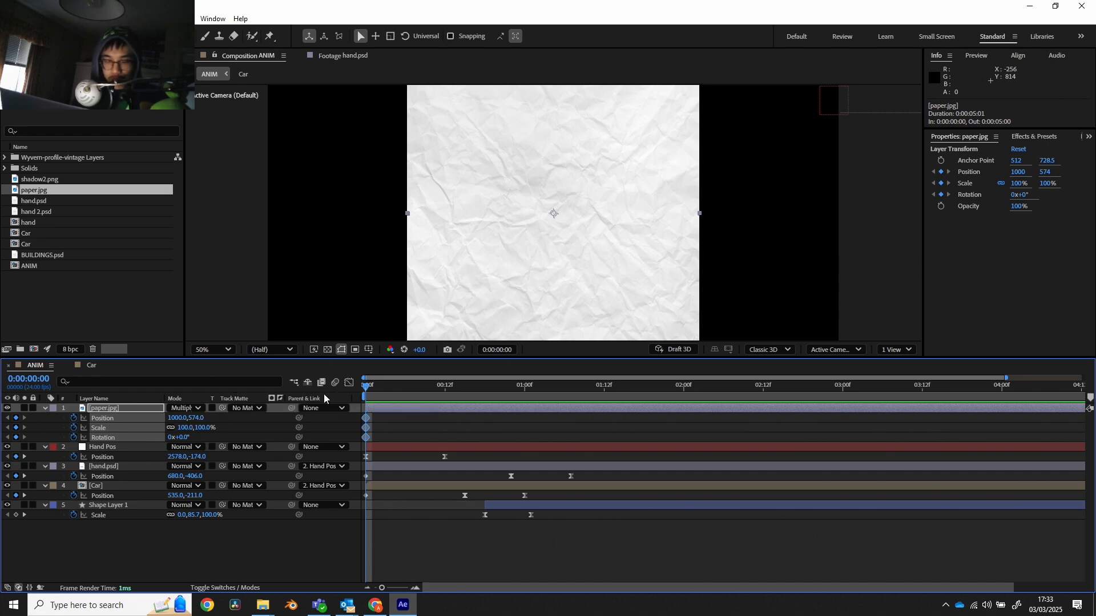
drag(366, 390, 371, 390)
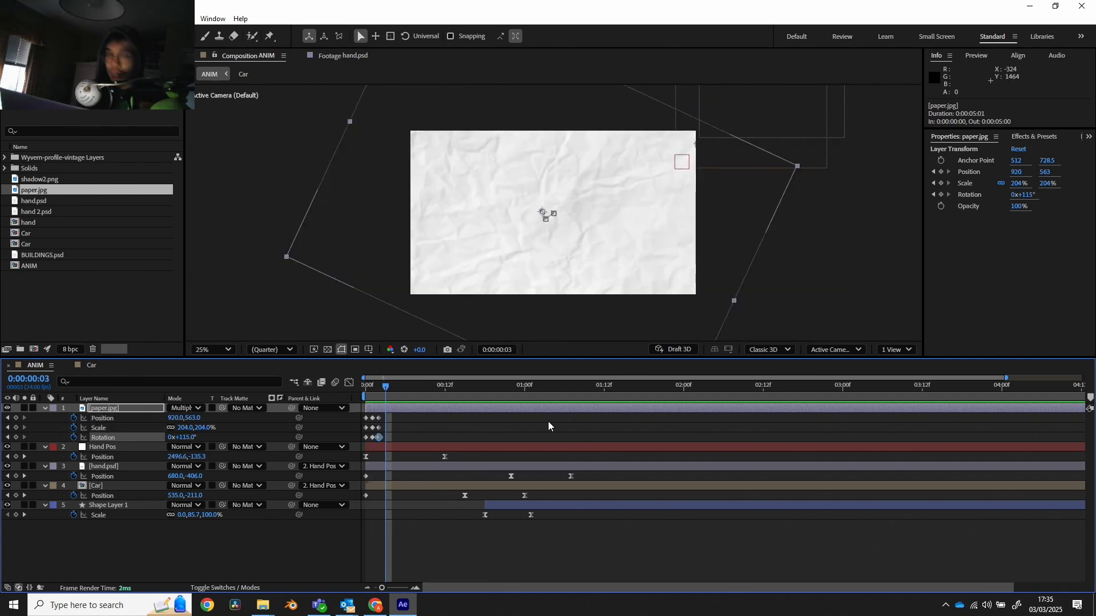
- Convert all Position, Scale and Rotation keyframes of the paper.jpg layer to hold keyframes
drag(385, 417, 366, 442)
right_click(366, 439)
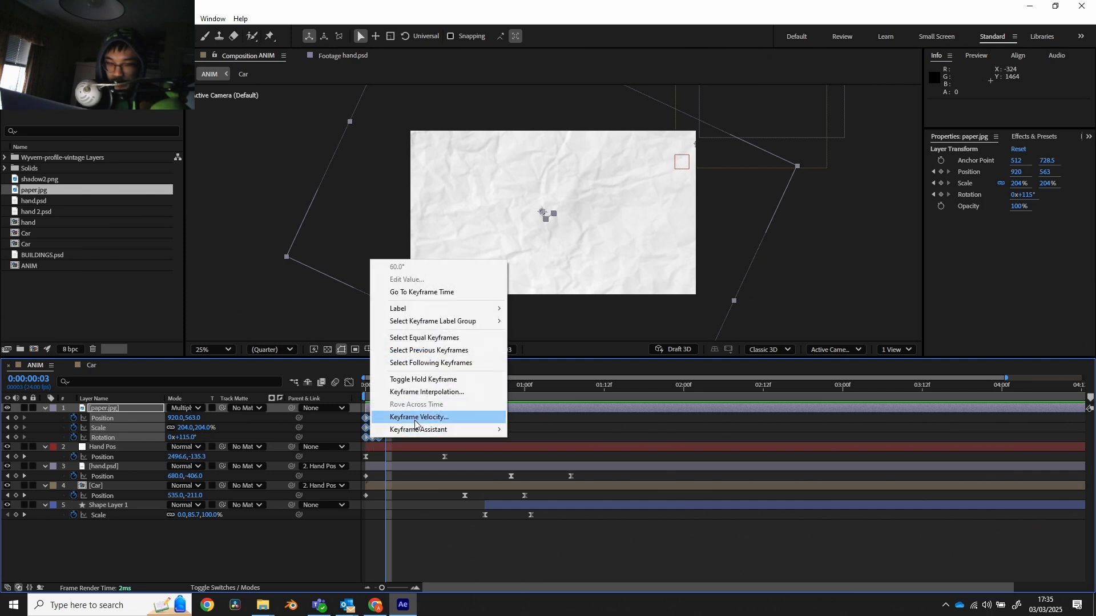
click(418, 380)
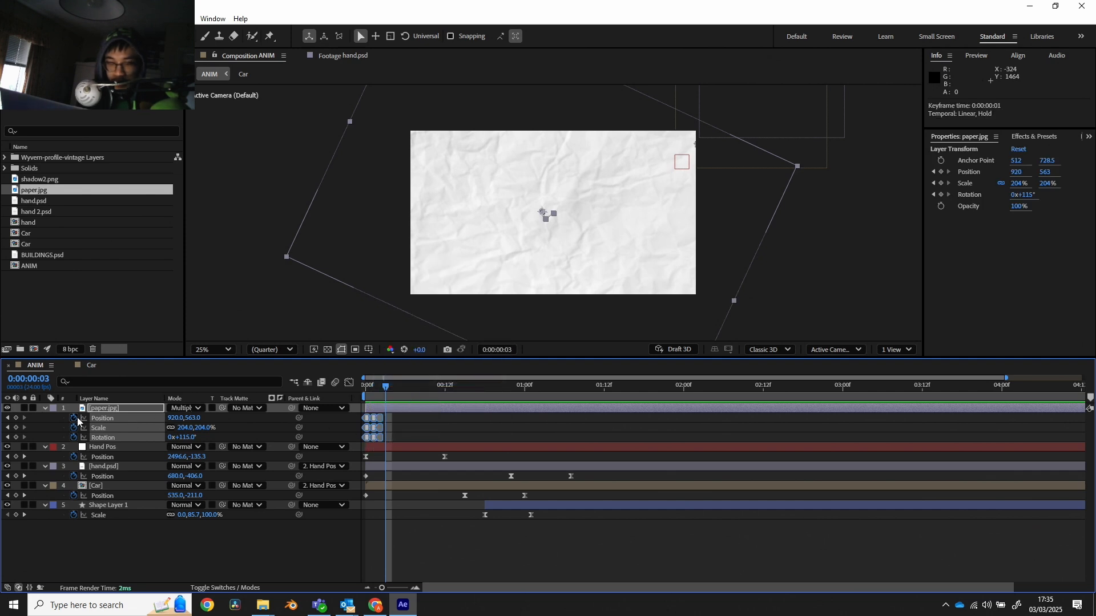
alt+click(73, 418)
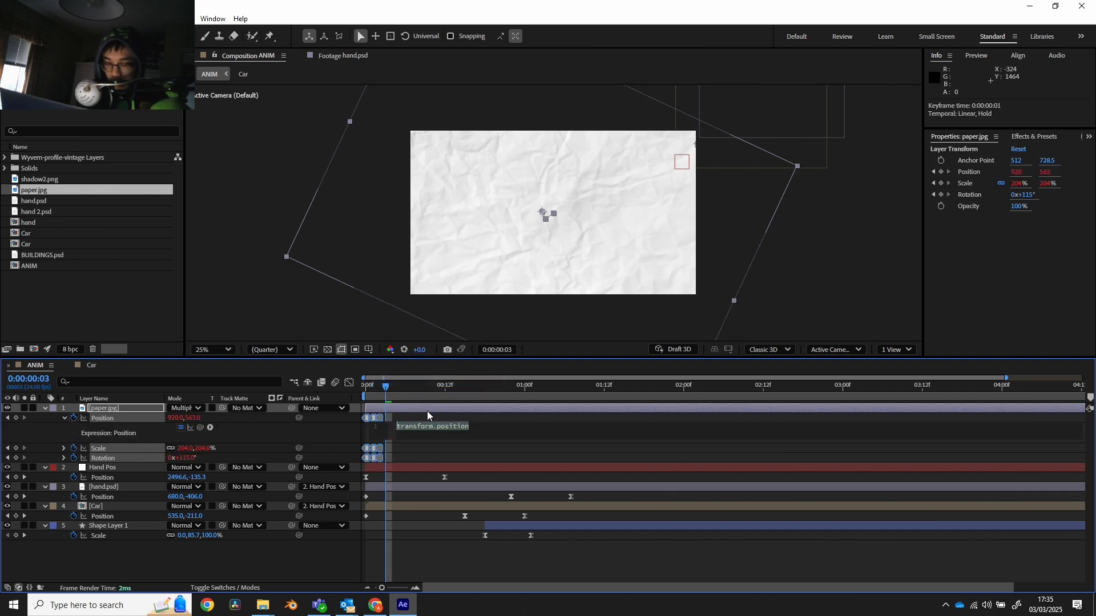
text(loop)
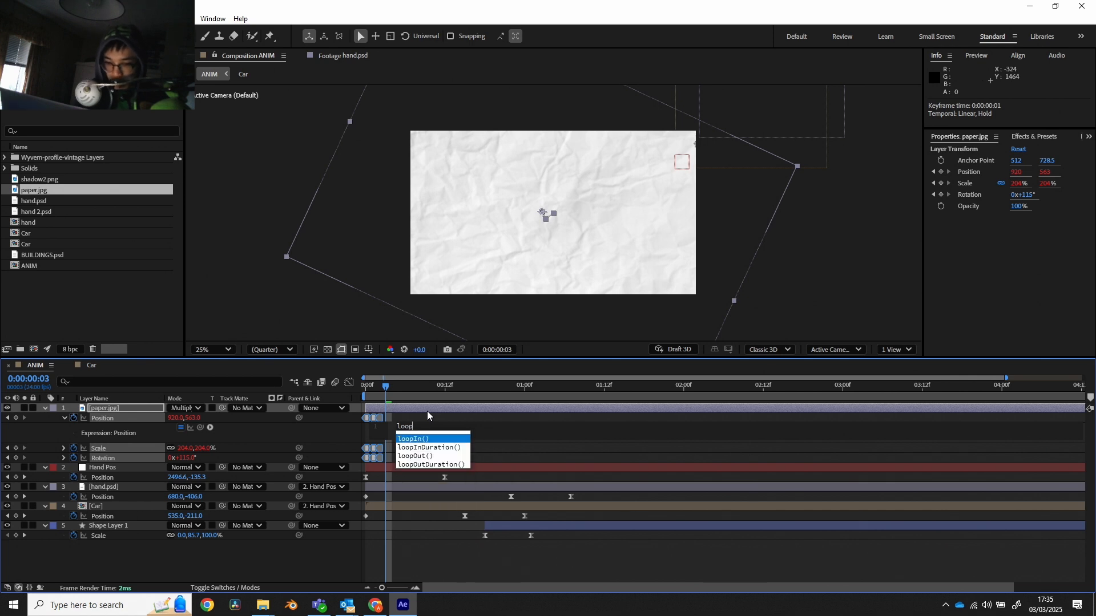
key(Down)
key(Down)
key(Return)
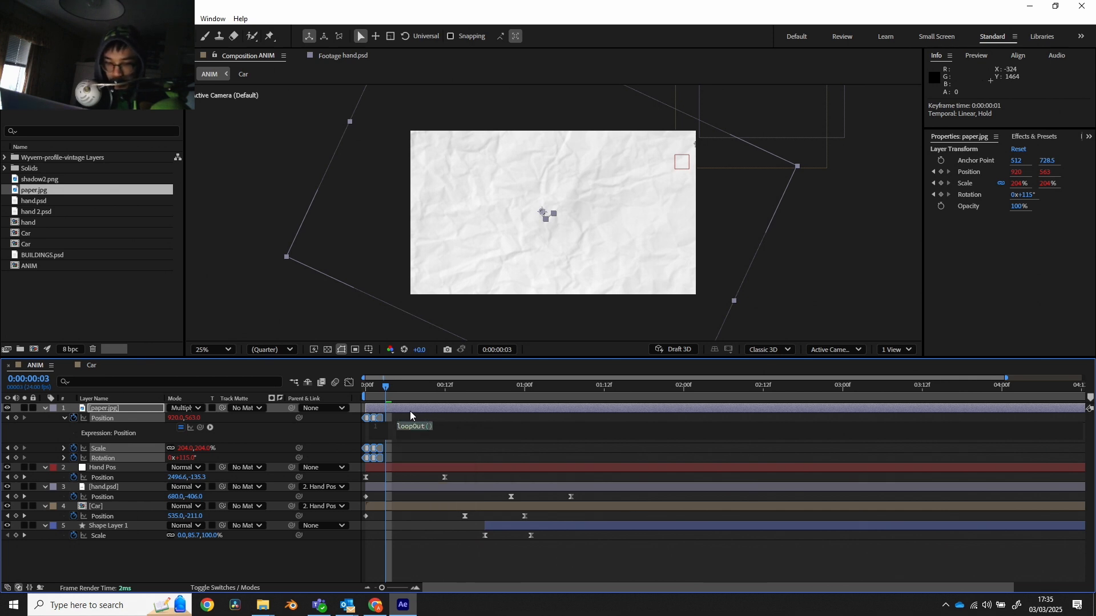
alt+click(75, 449)
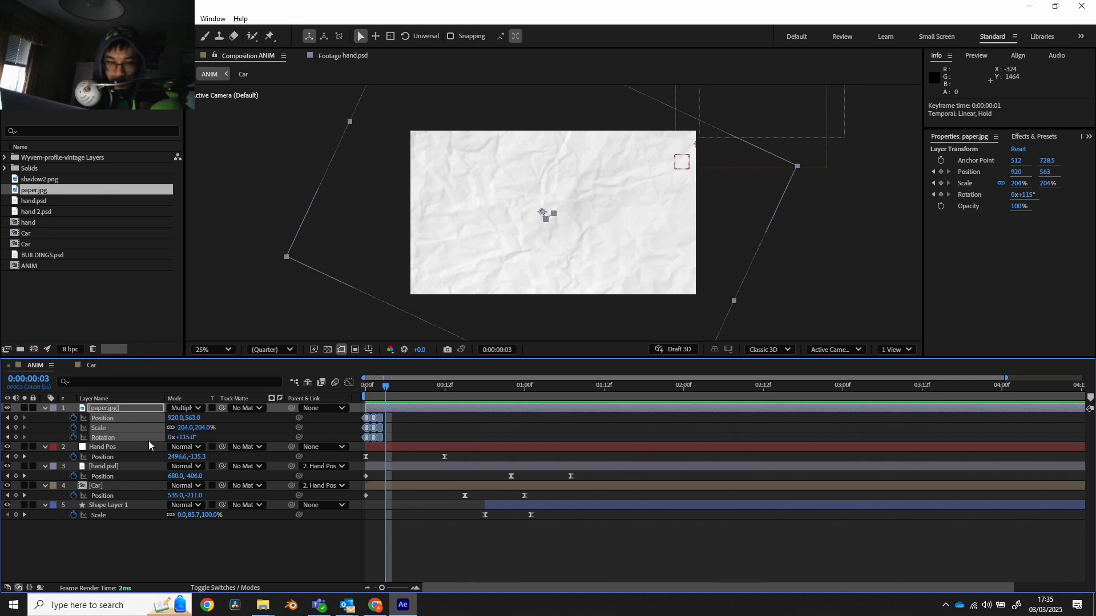
- Enable expressions on the paper.jpg layer's Position, Scale and Rotation, and set the Position expression to loopOut()
alt+click(74, 421)
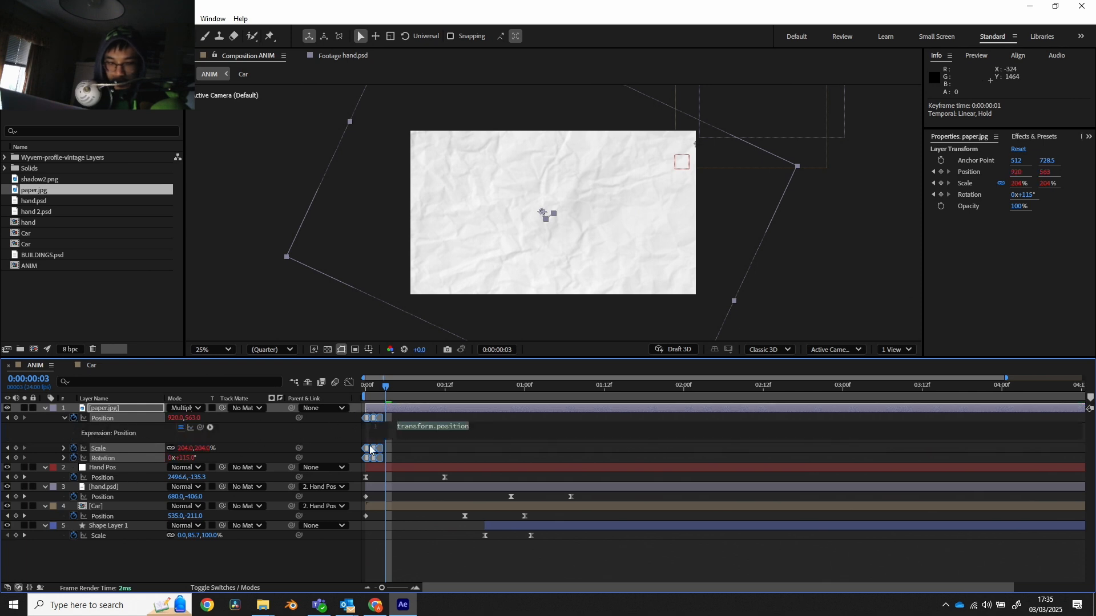
click(414, 453)
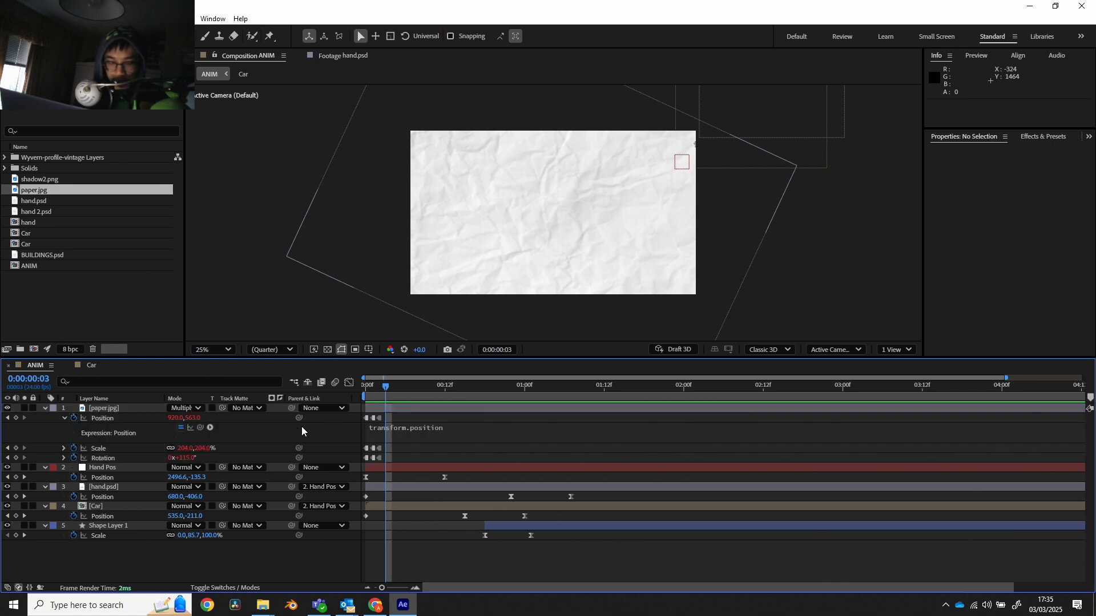
click(426, 430)
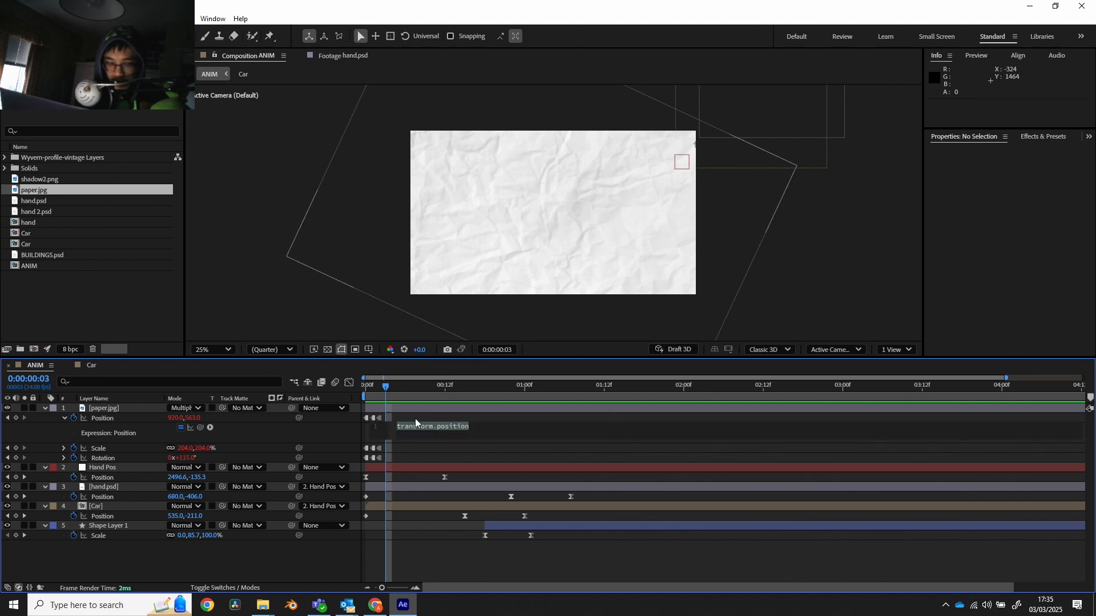
text(loop)
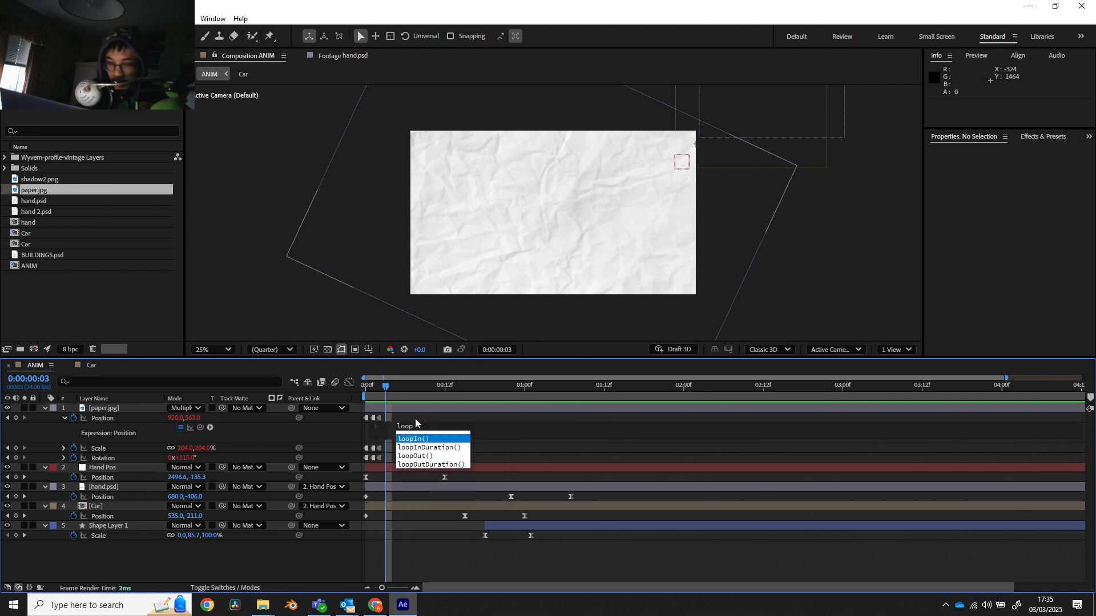
key(Down)
key(Down)
key(Return)
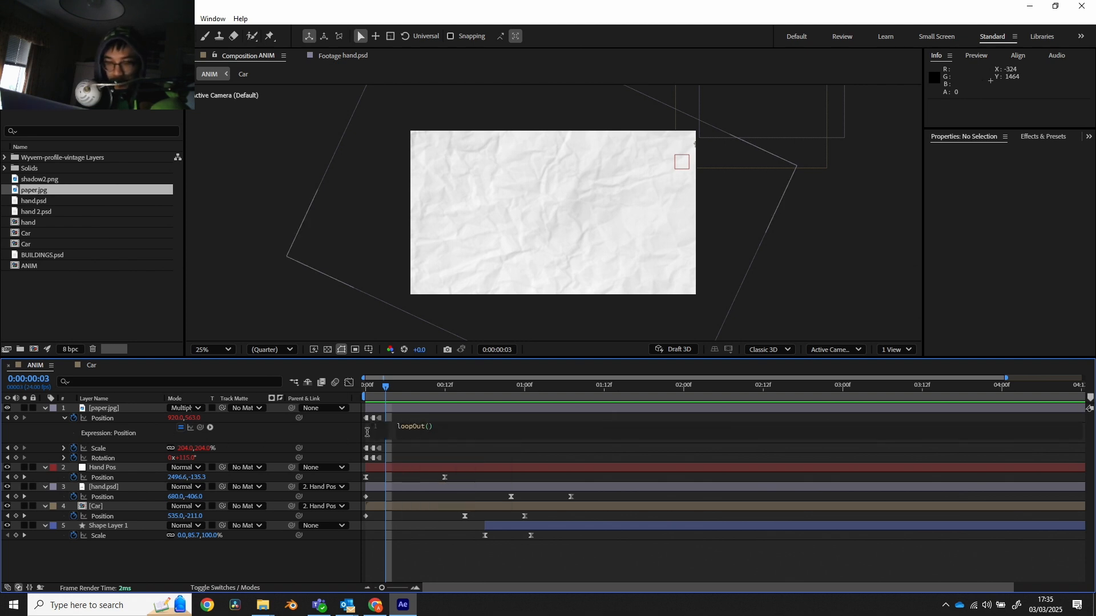
- Replace the paper.jpg layer's Scale expression with loopOut()
click(64, 448)
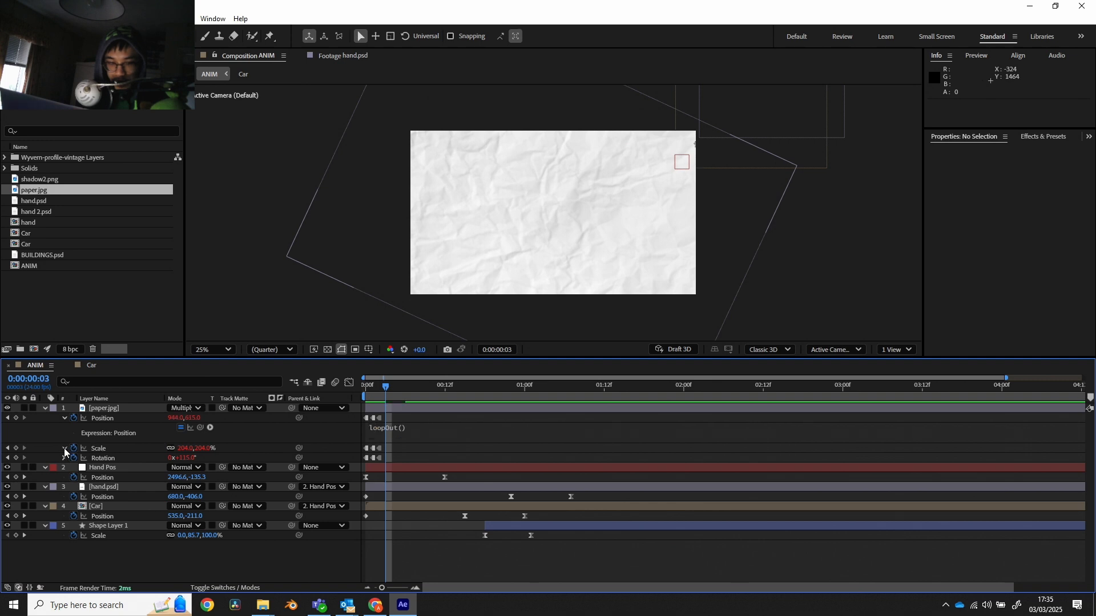
click(413, 459)
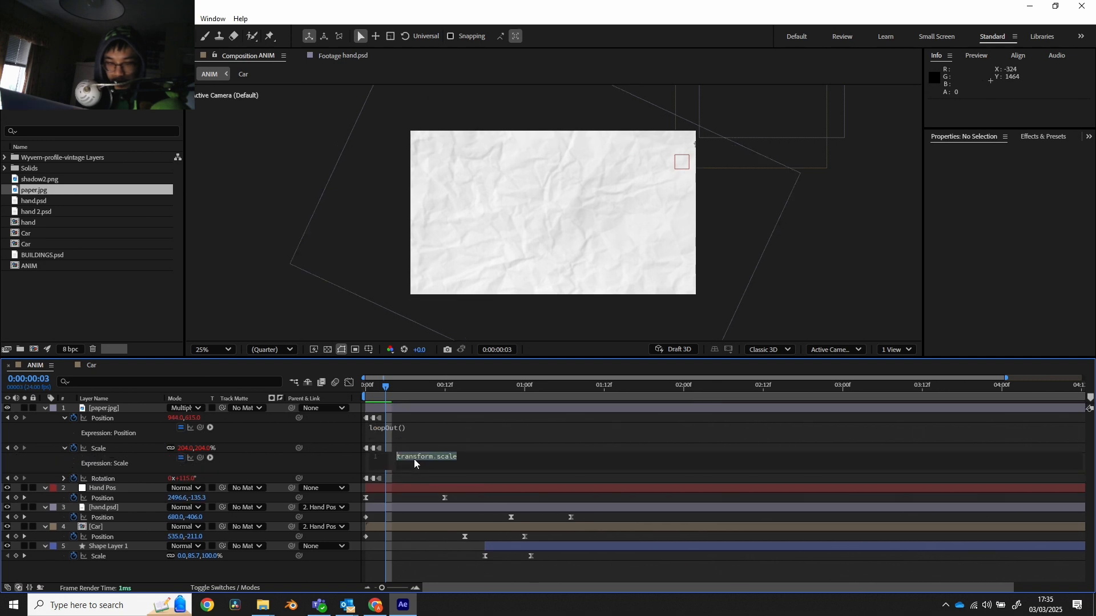
text(loop)
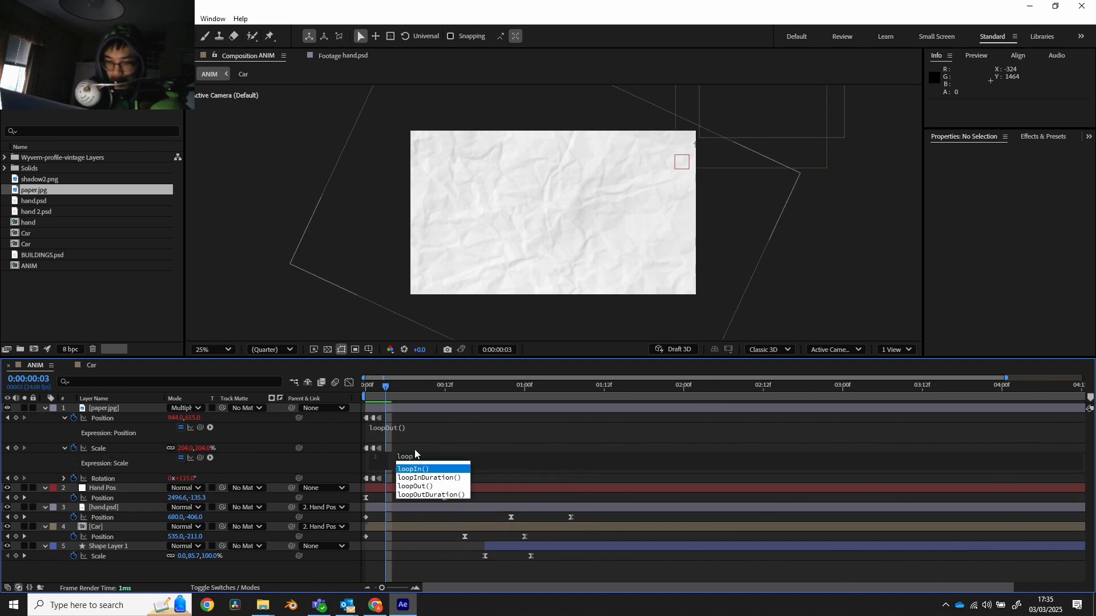
key(Down)
key(Down)
key(Return)
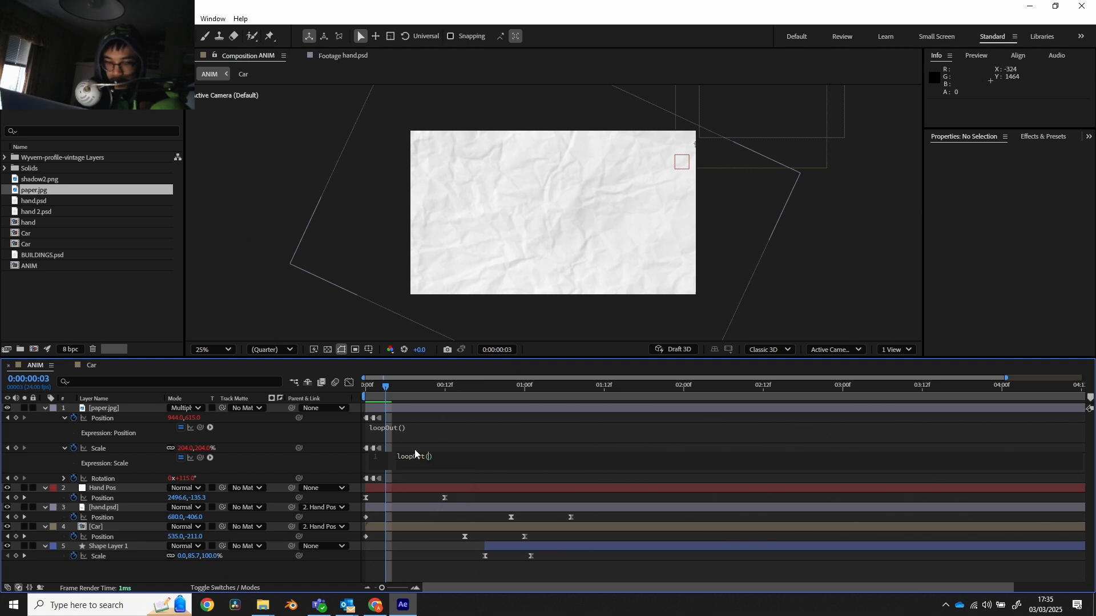
- Replace the paper.jpg layer's Rotation expression with loopOut() and commit it
alt+click(73, 478)
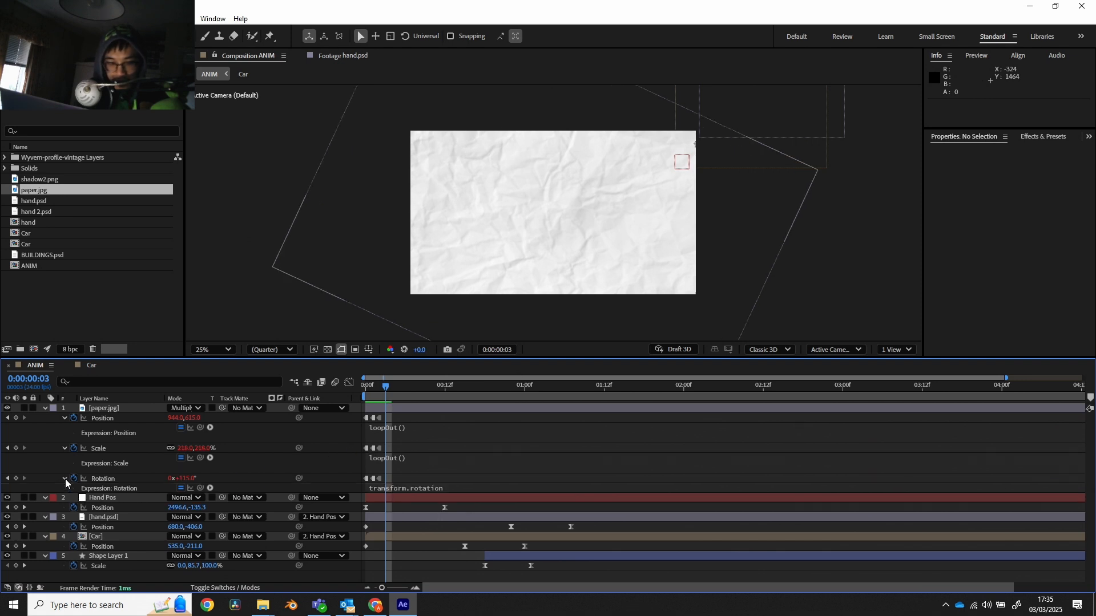
click(379, 488)
text(loop)
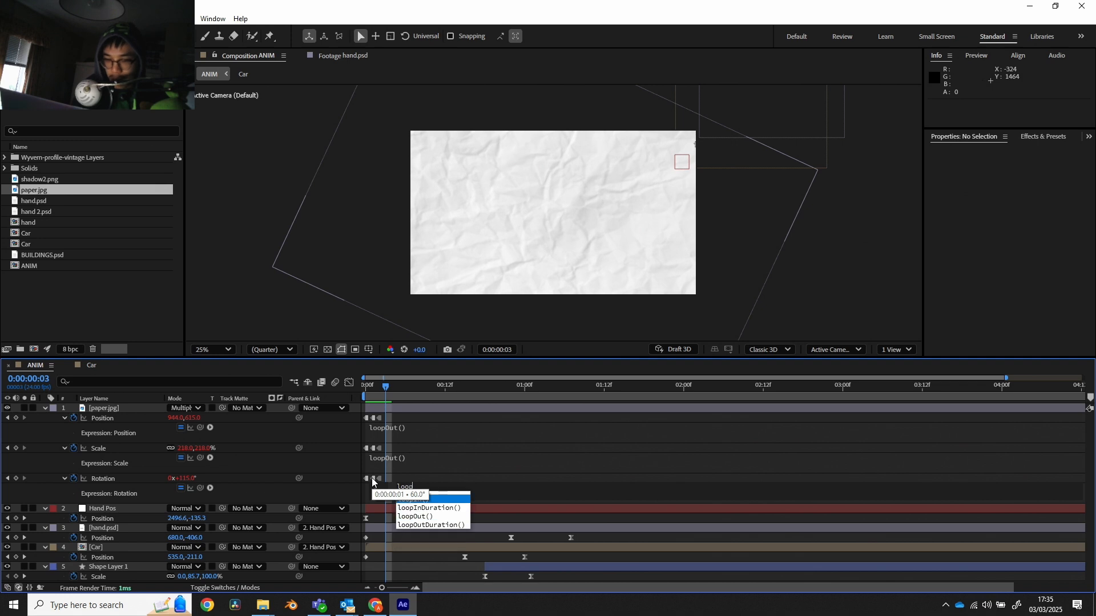
key(Down)
key(Down)
key(Return)
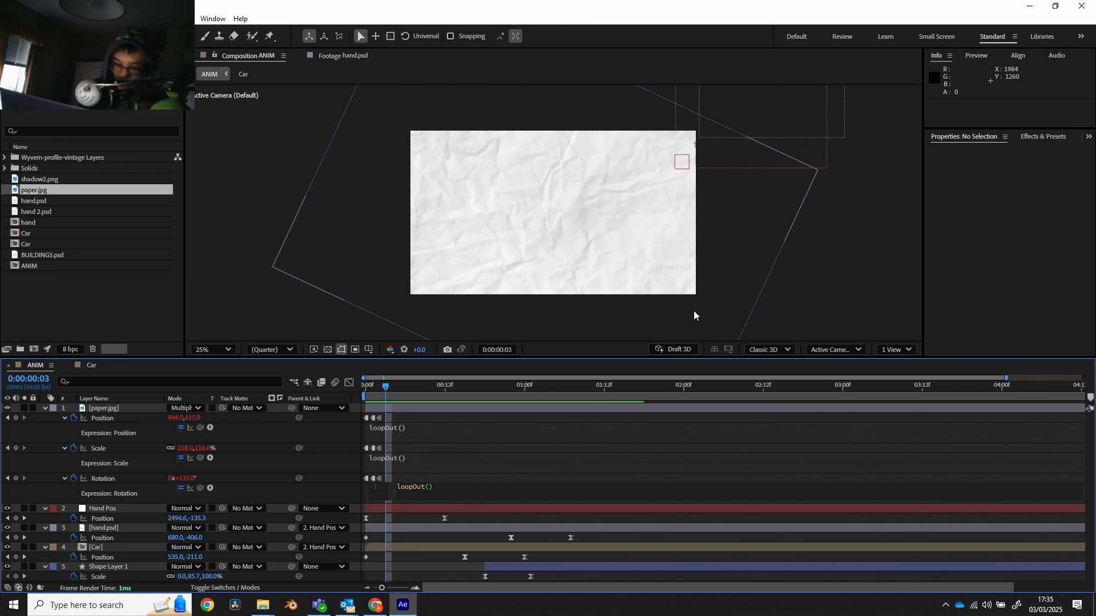
click(685, 421)
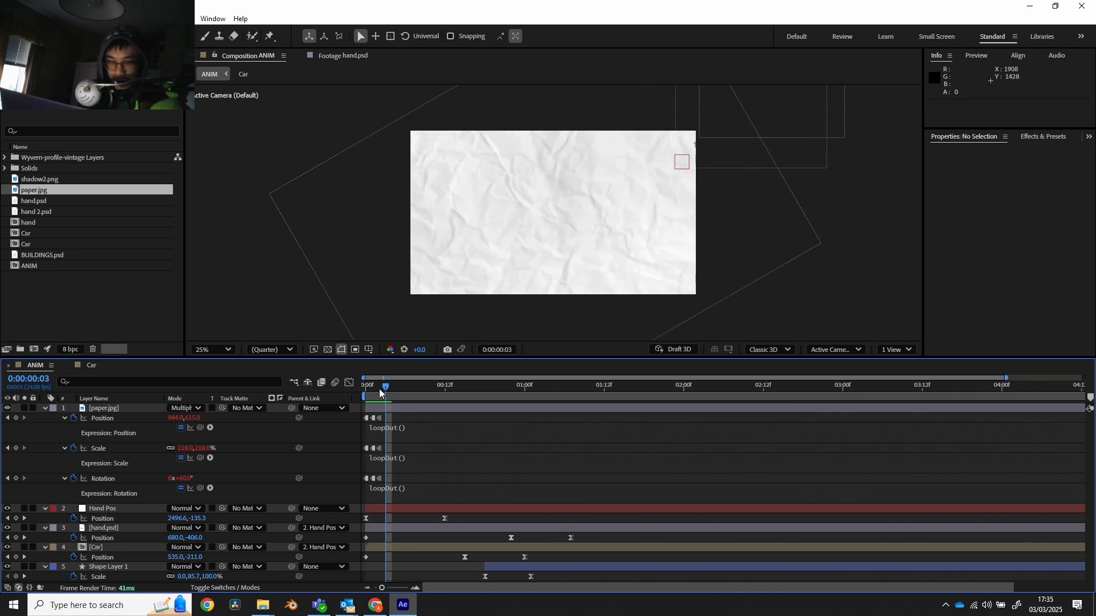
- Preview the looping paper texture over the car and road animation from 0:00:00:00
drag(379, 389, 356, 393)
key(space)
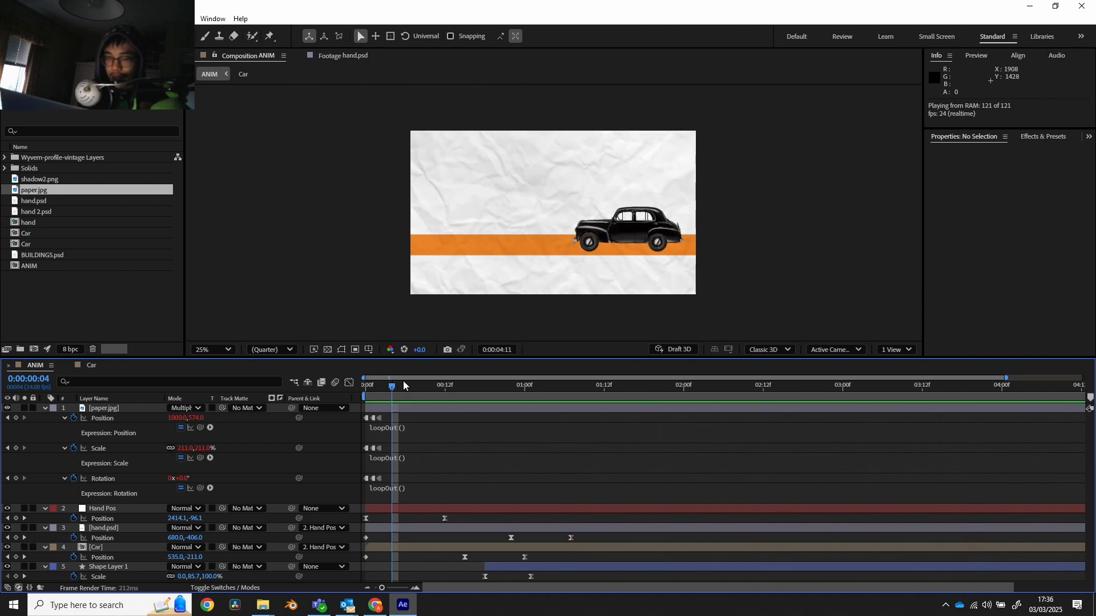
key(space)
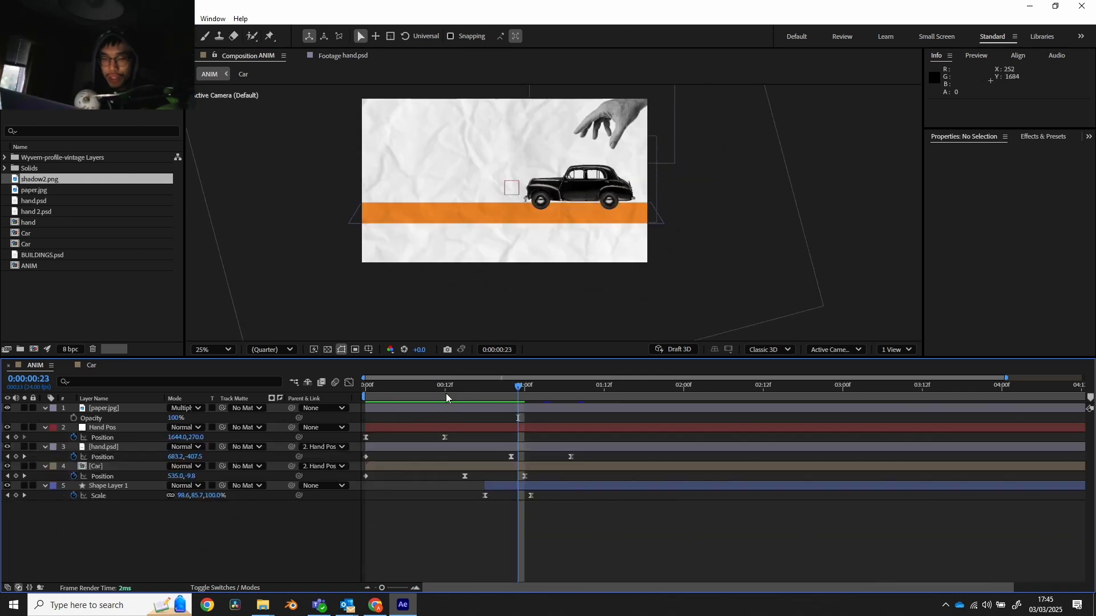
- Use Shape Layer 1 as the paper.jpg layer's track matte, turn the shape layer's visibility back on, and scrub to 0:00:01:16
click(260, 408)
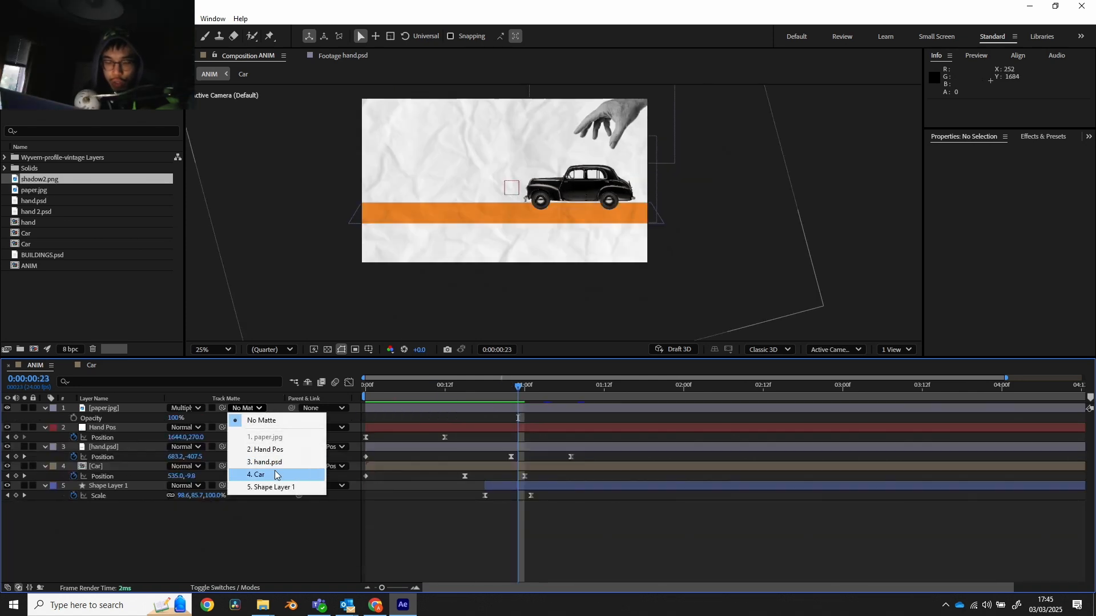
click(276, 499)
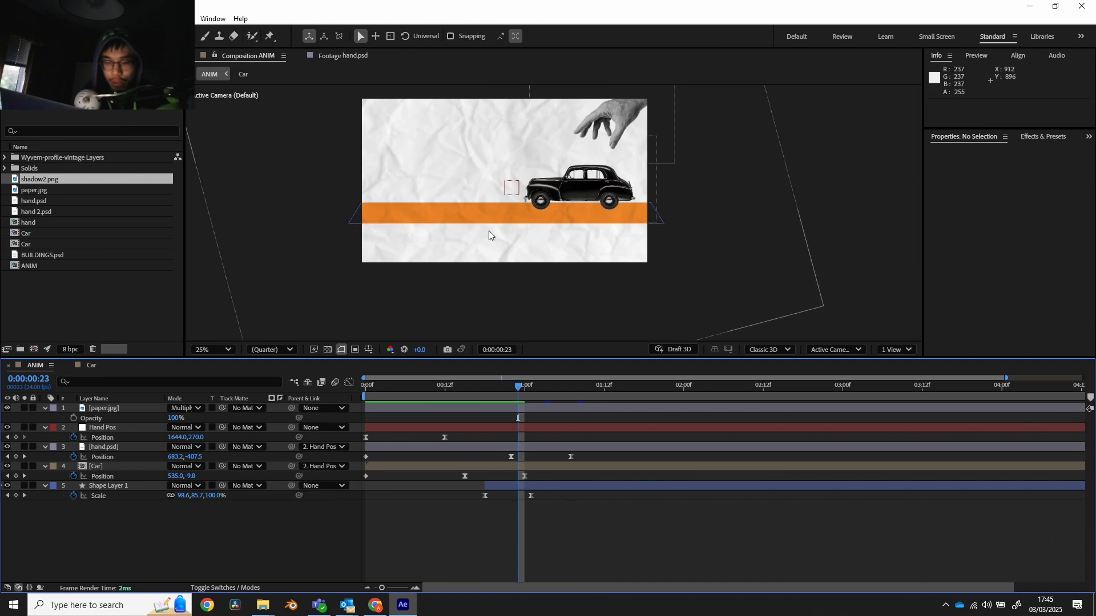
click(252, 409)
click(264, 492)
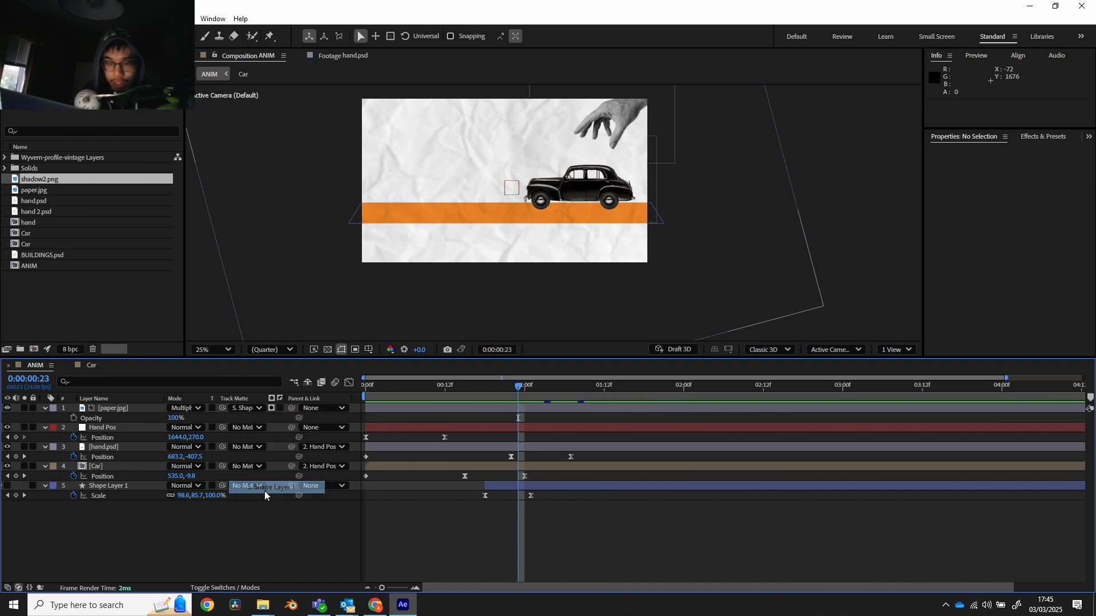
click(8, 486)
drag(385, 385, 634, 408)
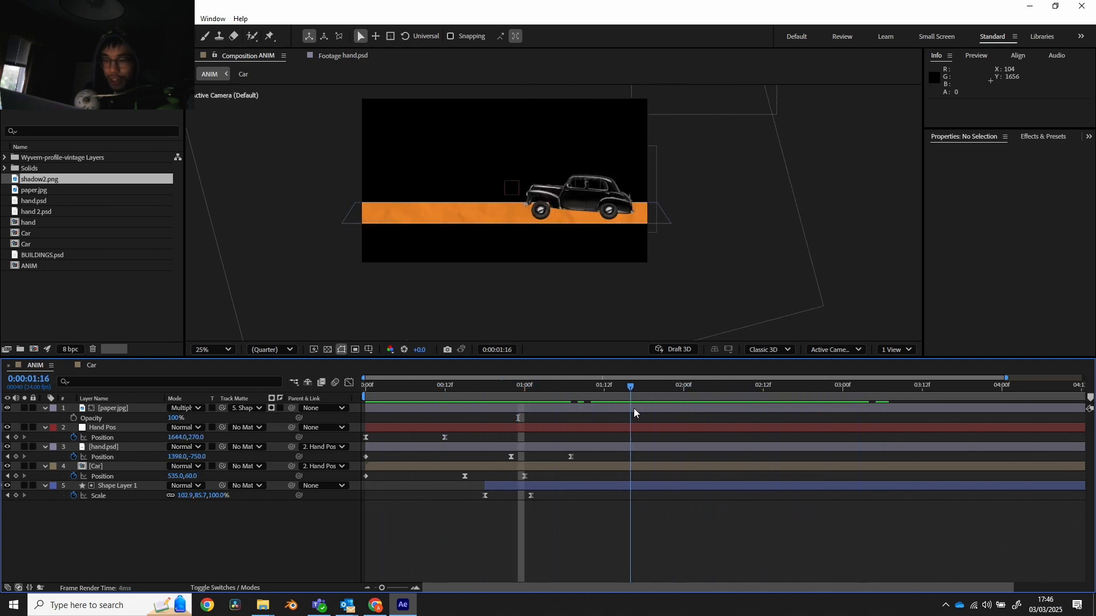
- Set the ANIM composition's duration to 0:00:10:01
key(ctrl+k)
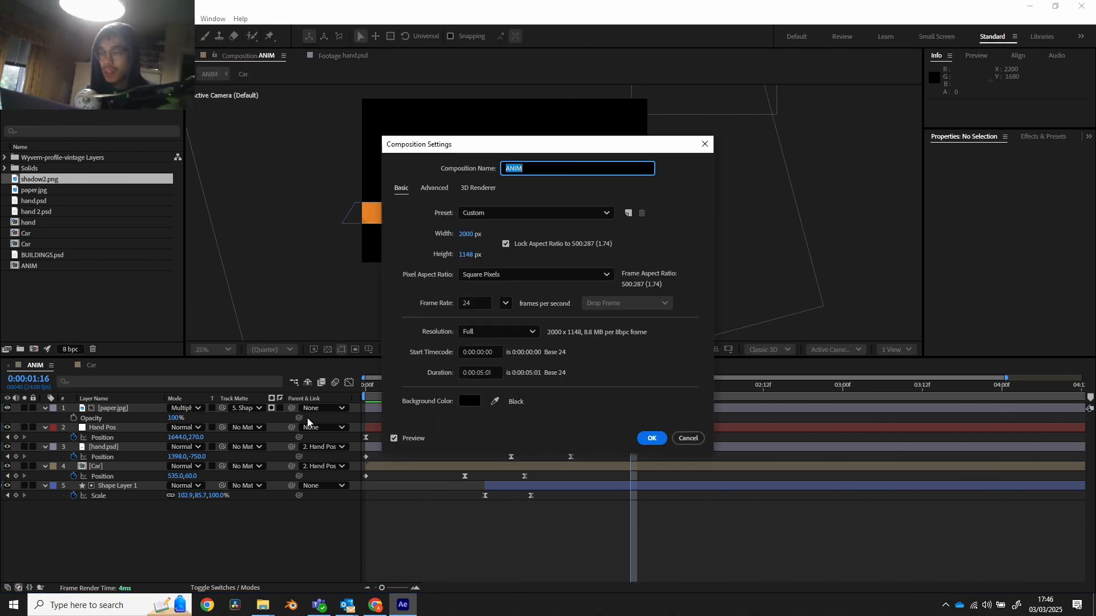
click(484, 373)
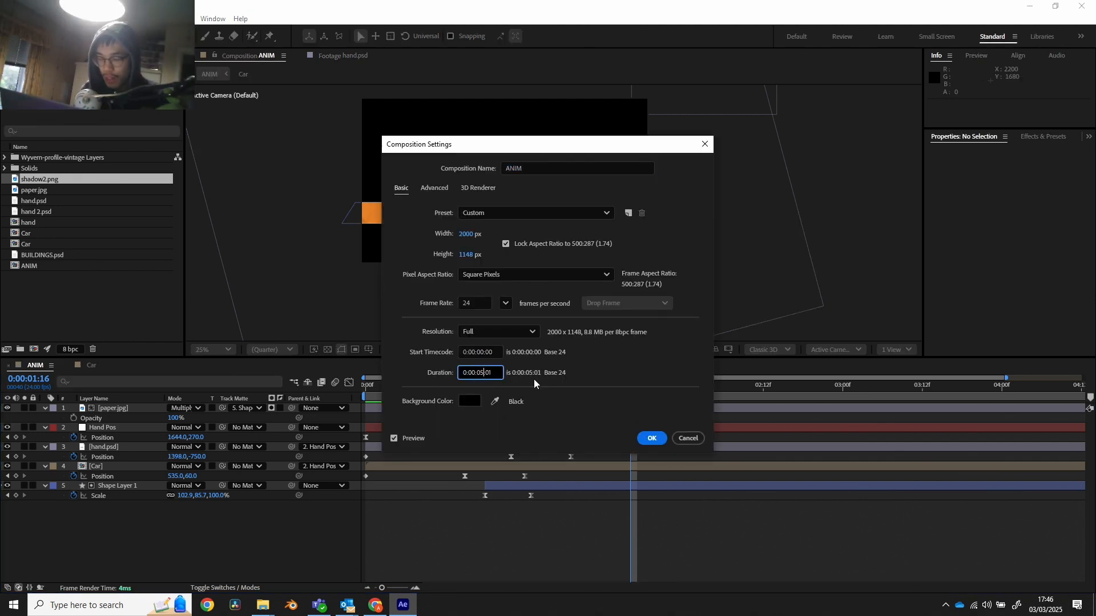
key(BackSpace)
key(BackSpace)
text(10)
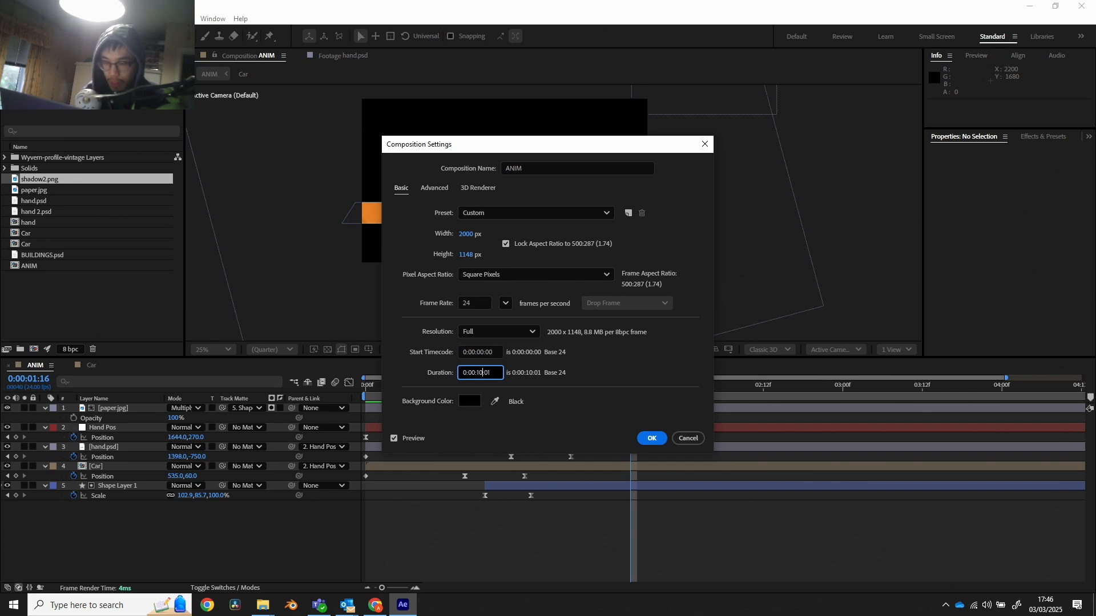
click(651, 438)
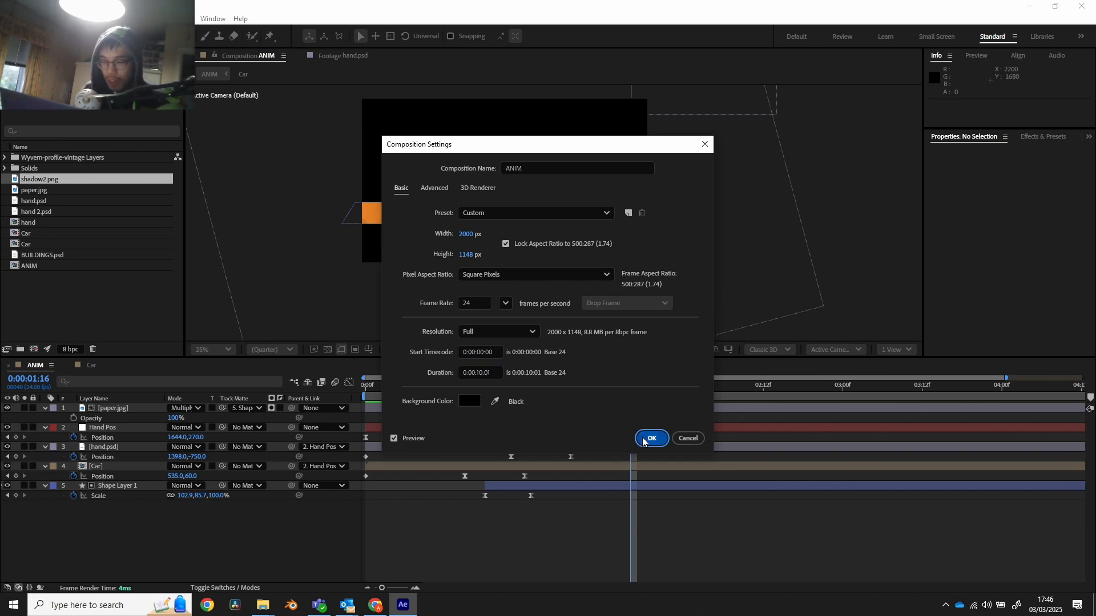
- Try to lengthen the Car layer, and extend the Shape Layer 1 and hand.psd layers to the composition's end
drag(535, 587, 755, 585)
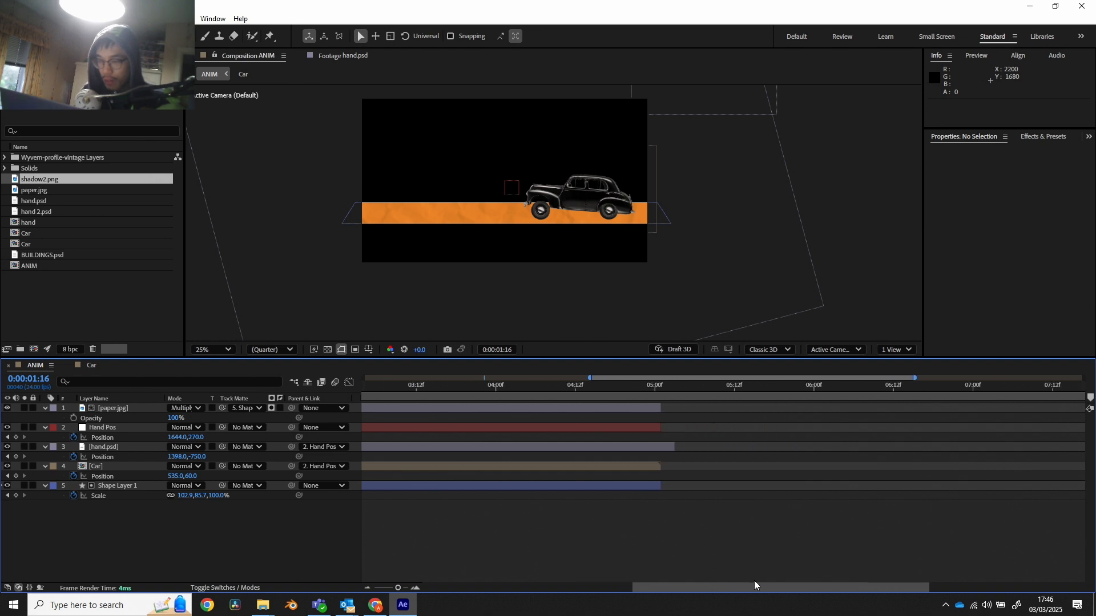
drag(662, 468, 729, 468)
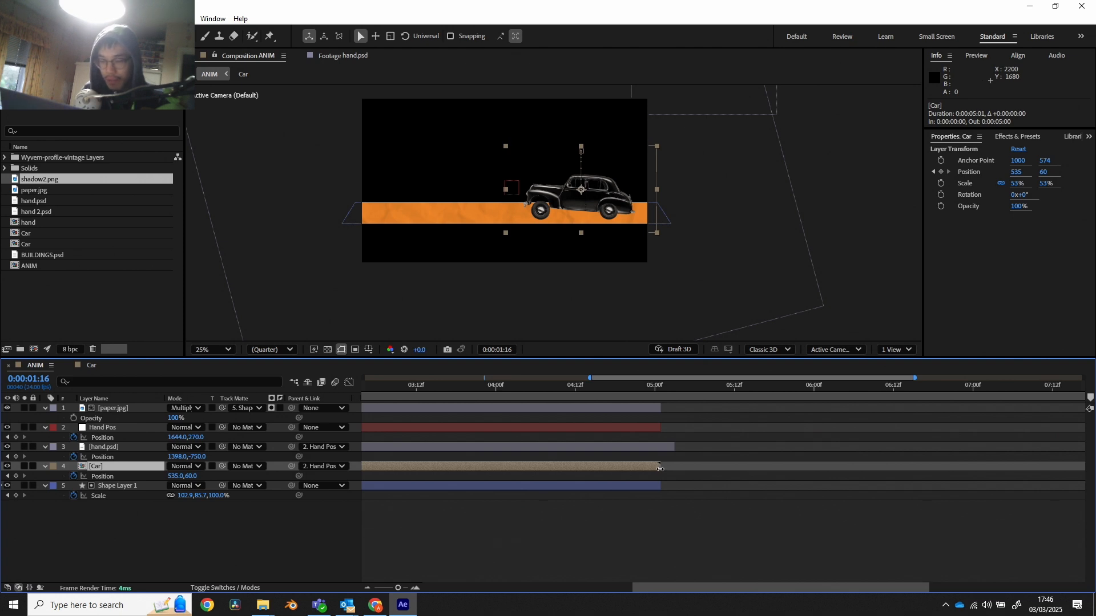
drag(661, 485, 1092, 485)
drag(826, 588, 630, 590)
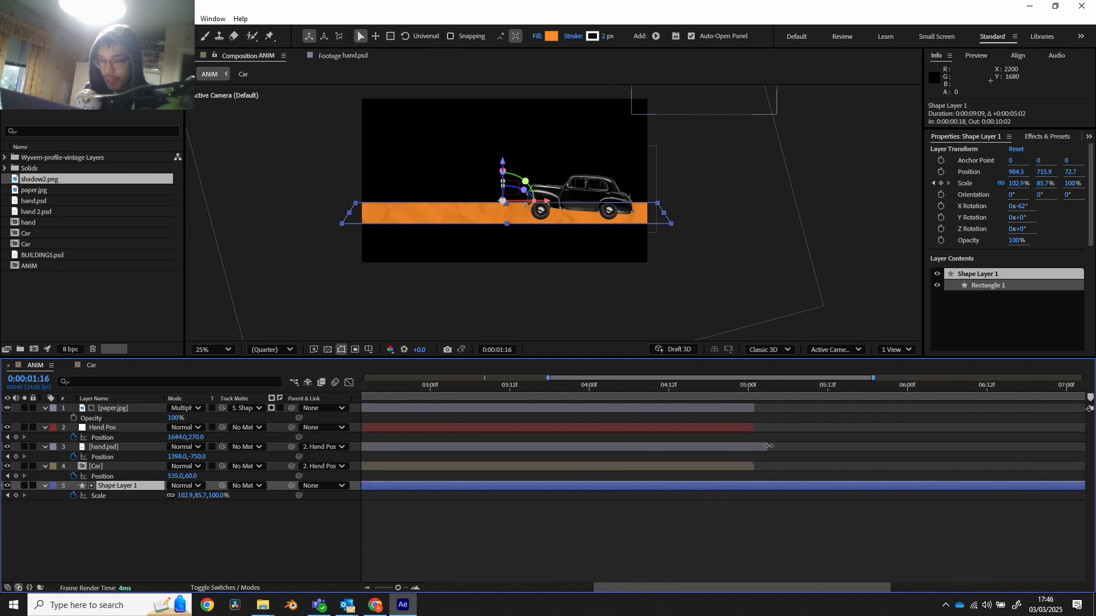
drag(764, 447, 1093, 444)
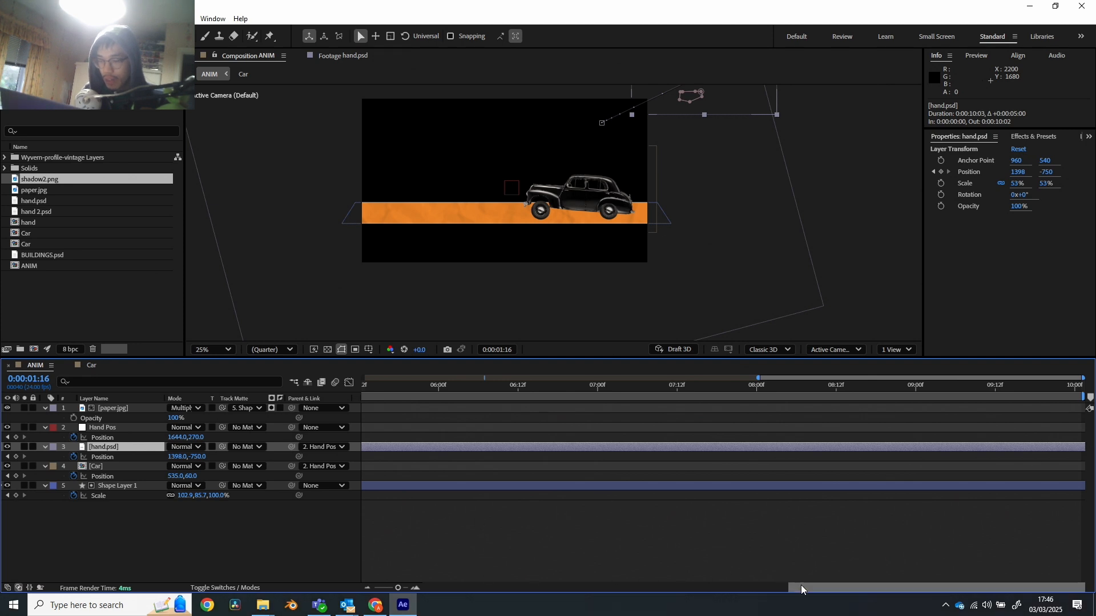
- Extend the Hand Pos and paper.jpg layers to the end of the composition
drag(799, 588, 591, 588)
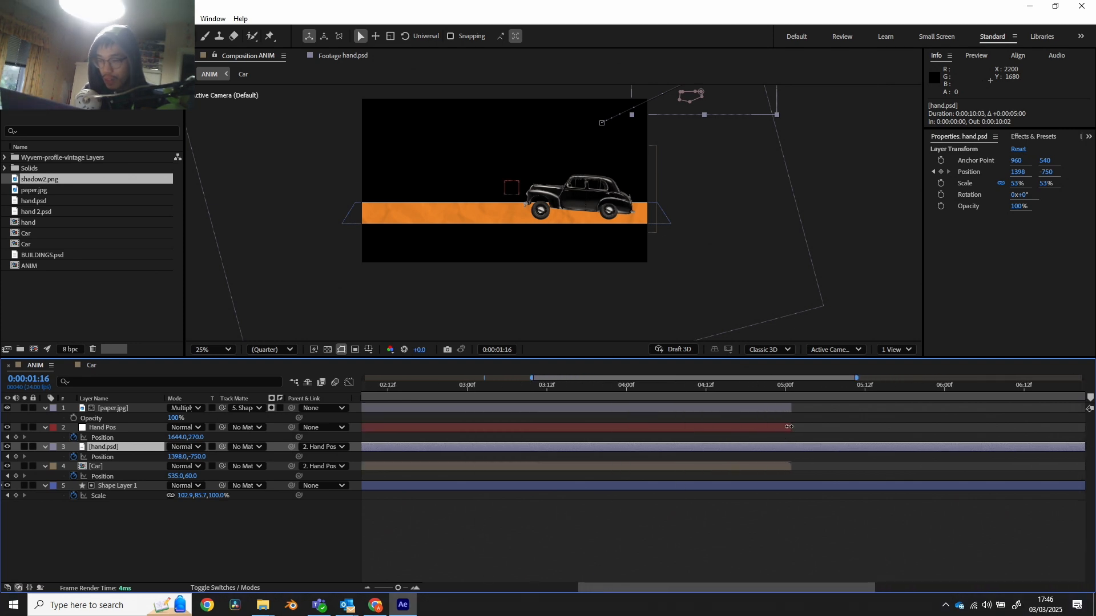
drag(789, 427, 1093, 429)
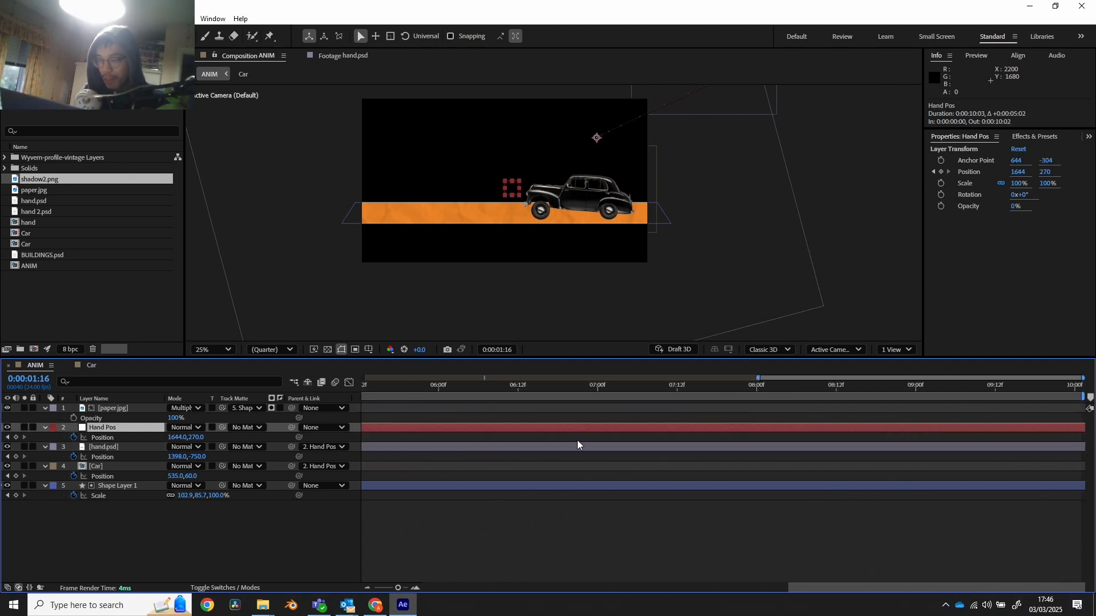
drag(825, 586, 618, 588)
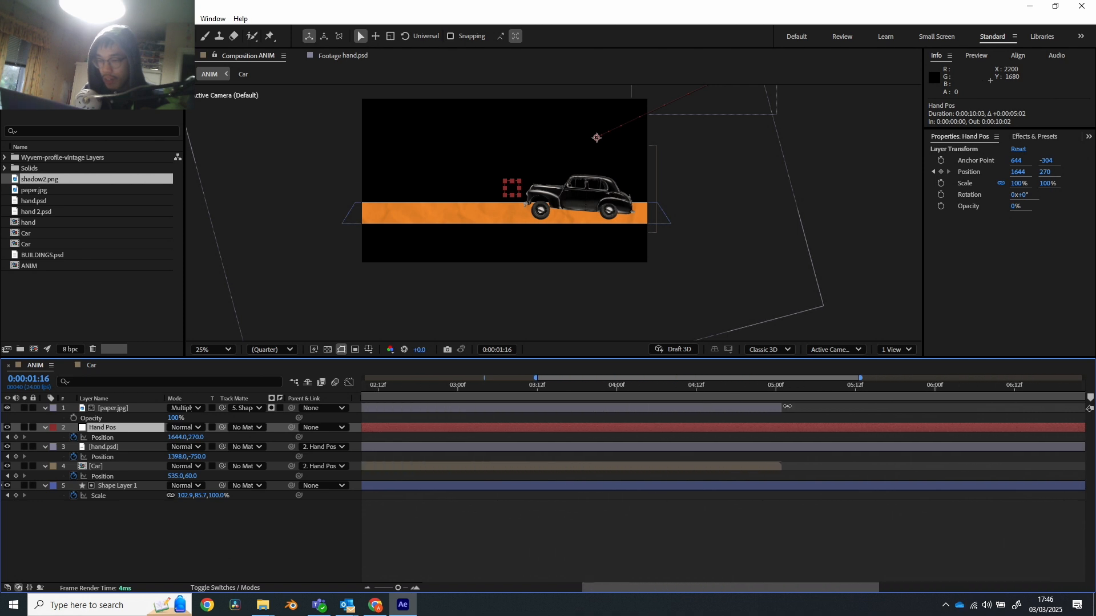
drag(781, 408, 1090, 410)
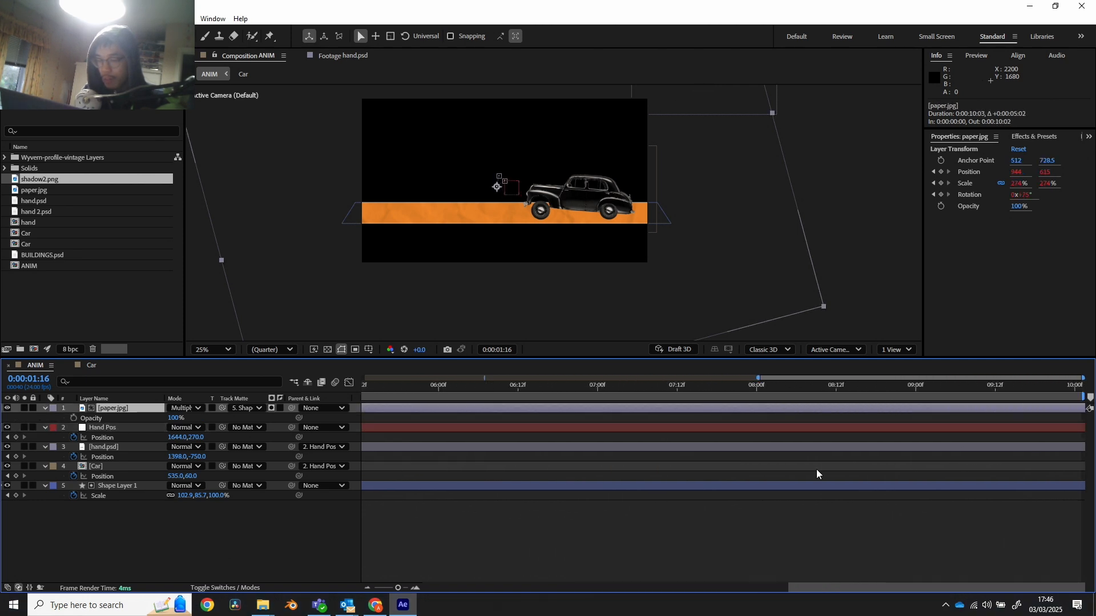
- Open the nested Car composition and set its duration to 0:00:10:01
drag(830, 587, 572, 590)
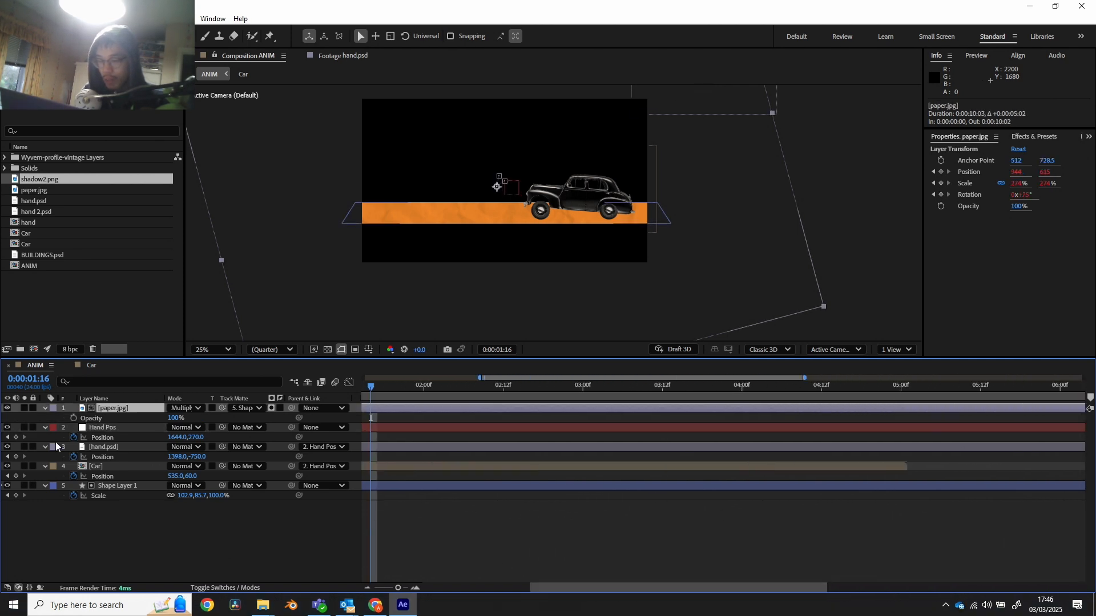
double_click(104, 466)
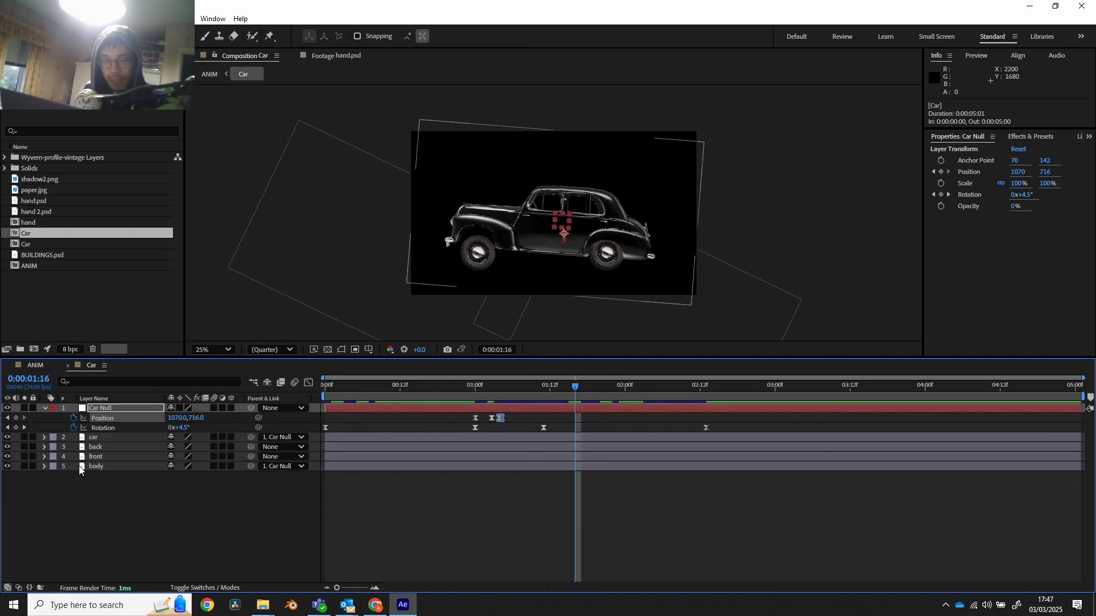
right_click(195, 523)
click(260, 402)
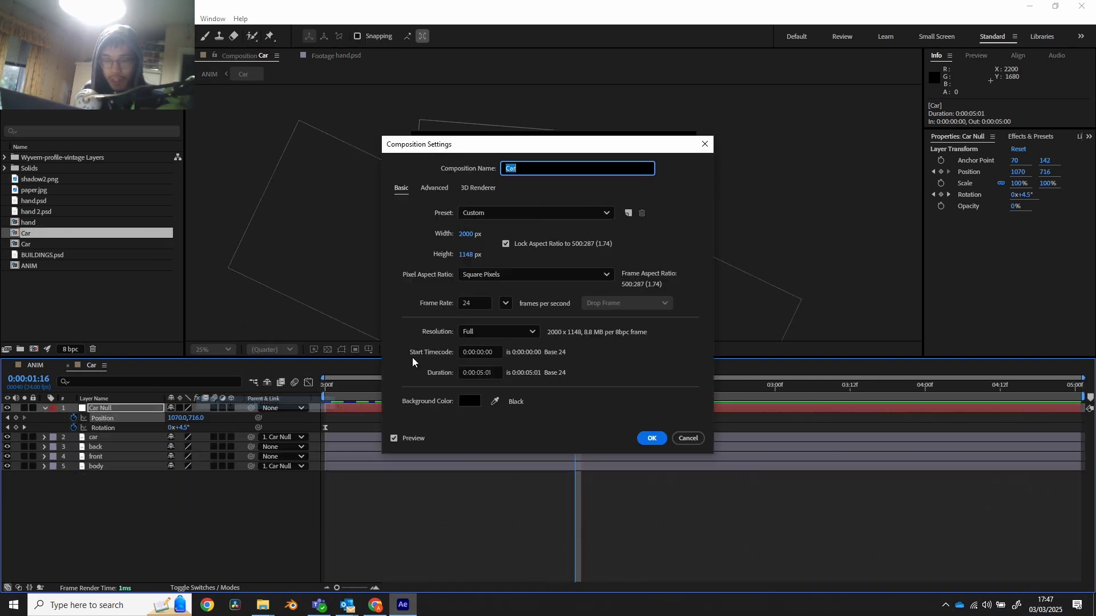
click(484, 373)
key(shift+Left)
key(shift+Left)
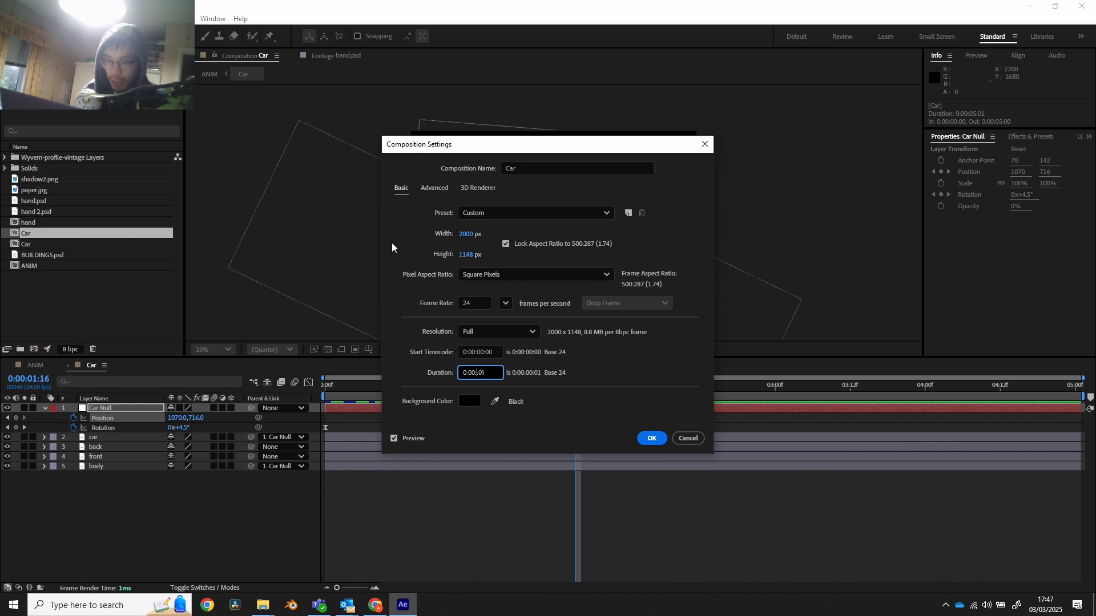
text(10:)
key(Return)
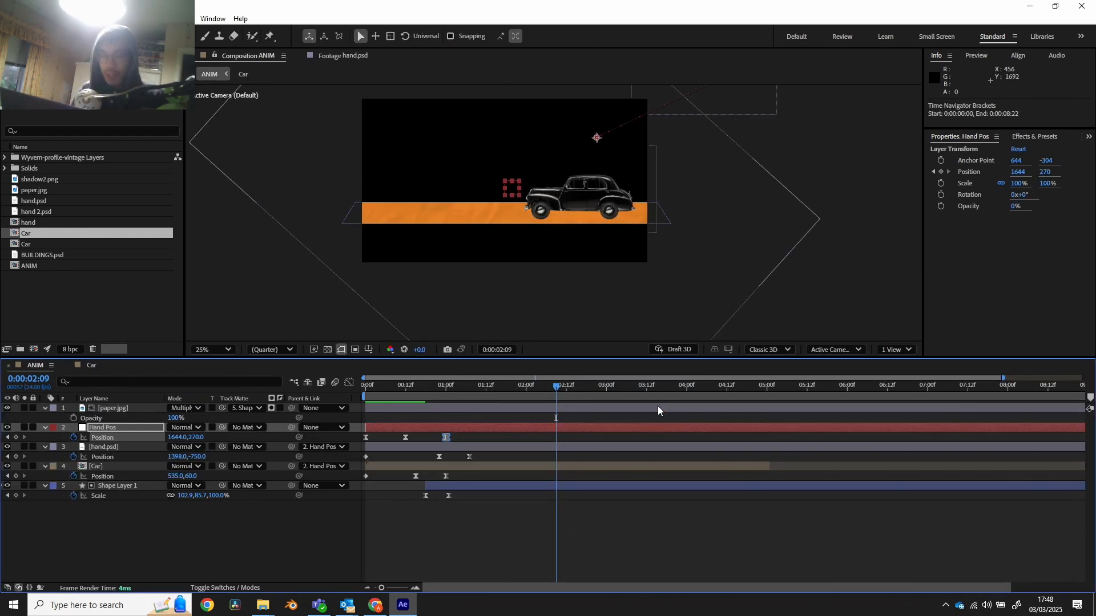
- Try to keyframe the Hand Pos position at 1347, 270 at 0:00:05:00, and undo it together with the keyframe pasted at 0:00:01:00
drag(448, 386, 443, 390)
key(space)
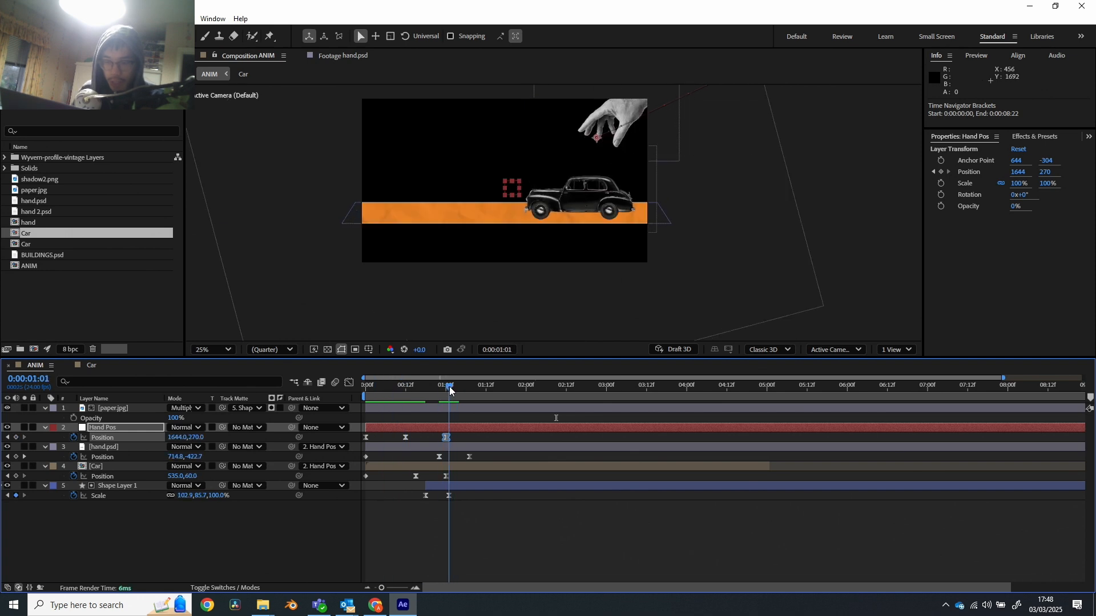
key(space)
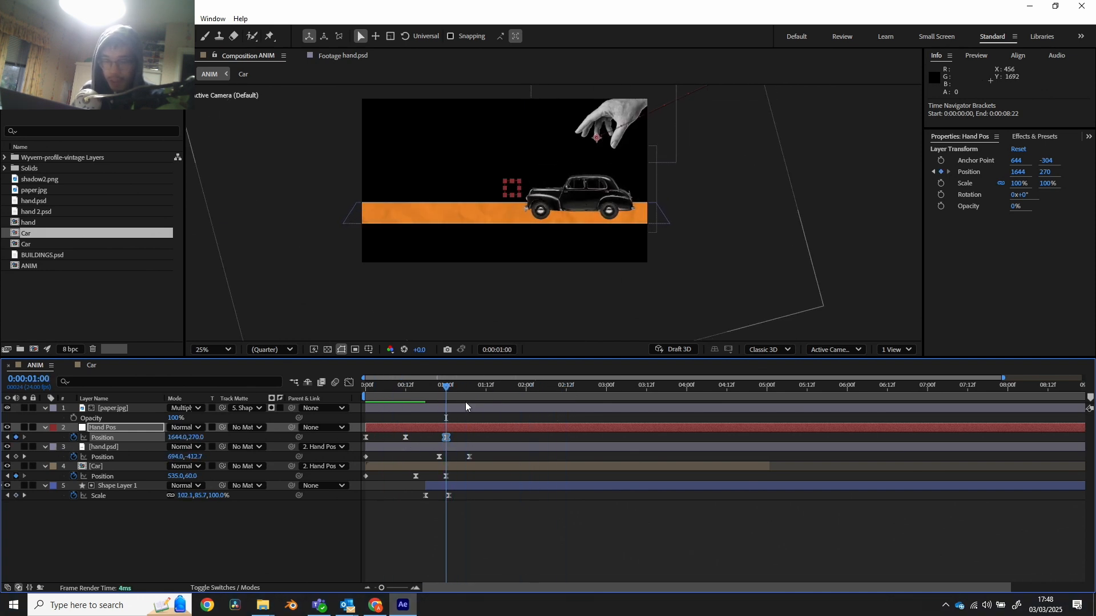
drag(468, 387, 766, 399)
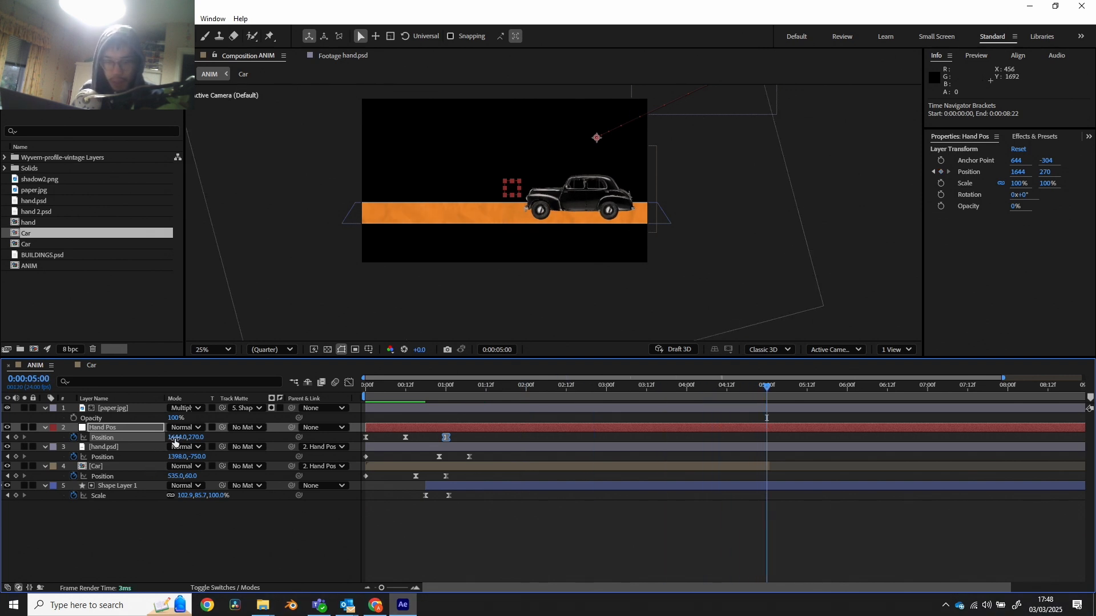
drag(175, 437, 6, 437)
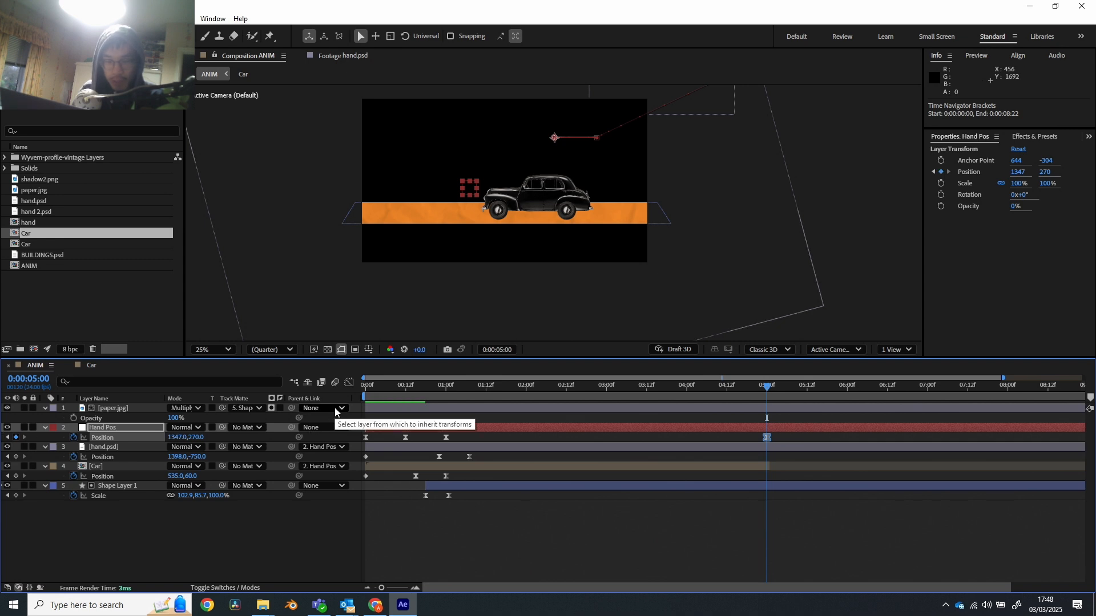
key(ctrl+z)
key(ctrl+z)
key(ctrl+z)
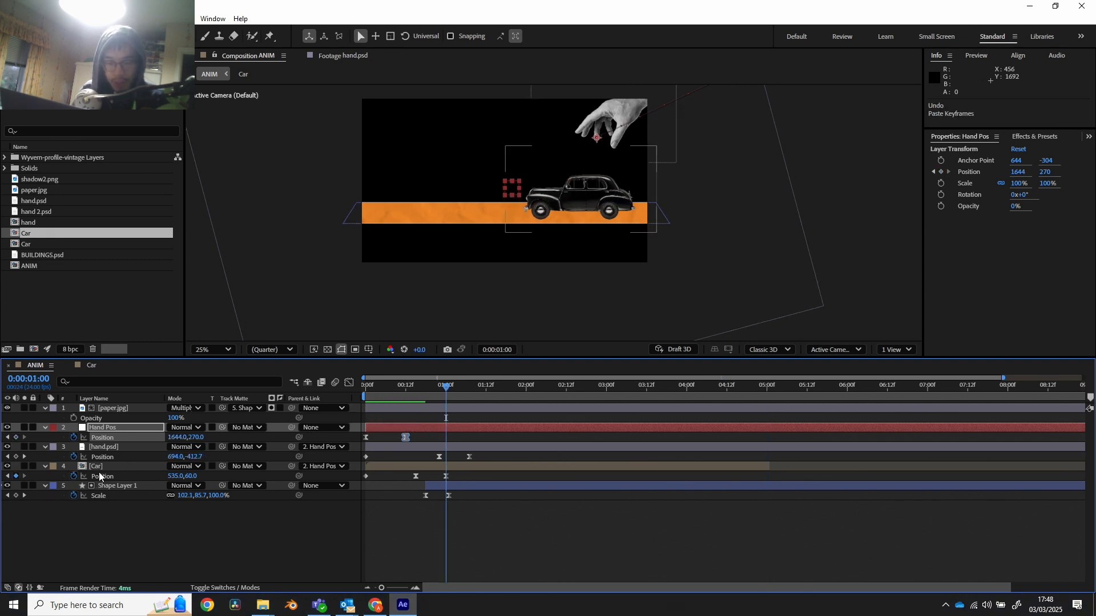
- Collapse the properties of the Hand Pos, hand.psd and Shape Layer 1 layers, leaving the Car layer's Position keyframes shown
click(446, 476)
mouse_move(444, 394)
mouse_down()
mouse_move(404, 393)
mouse_move(449, 398)
mouse_up()
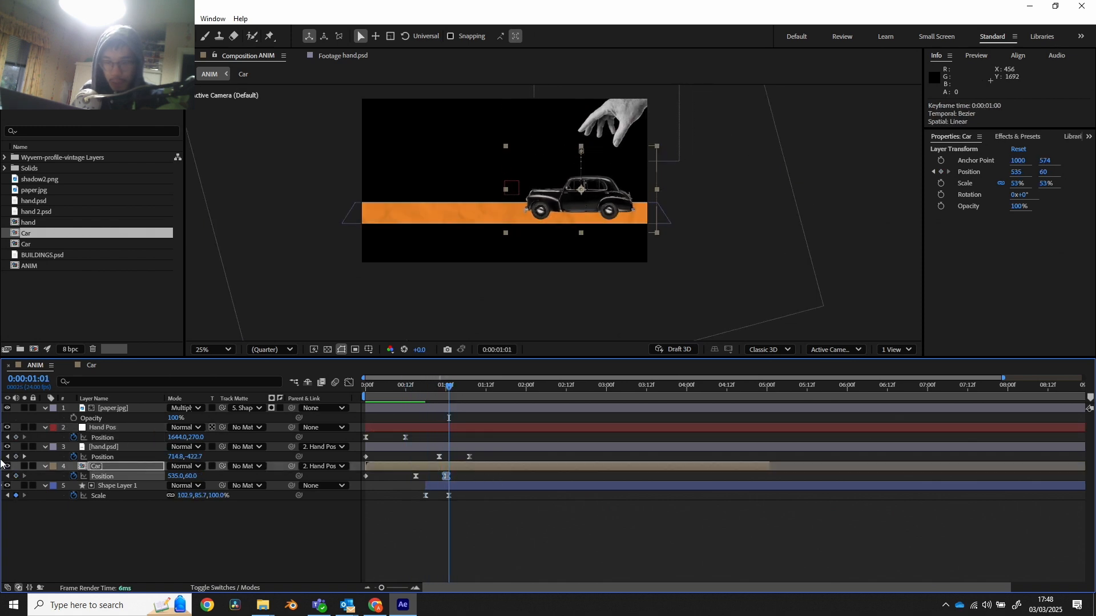
click(44, 427)
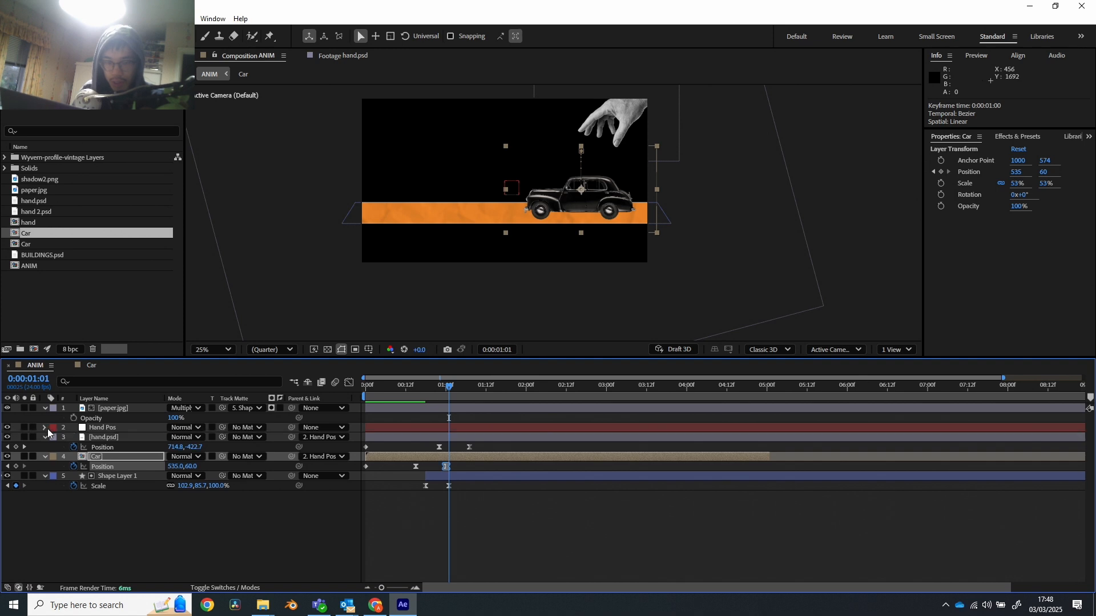
click(45, 428)
click(52, 429)
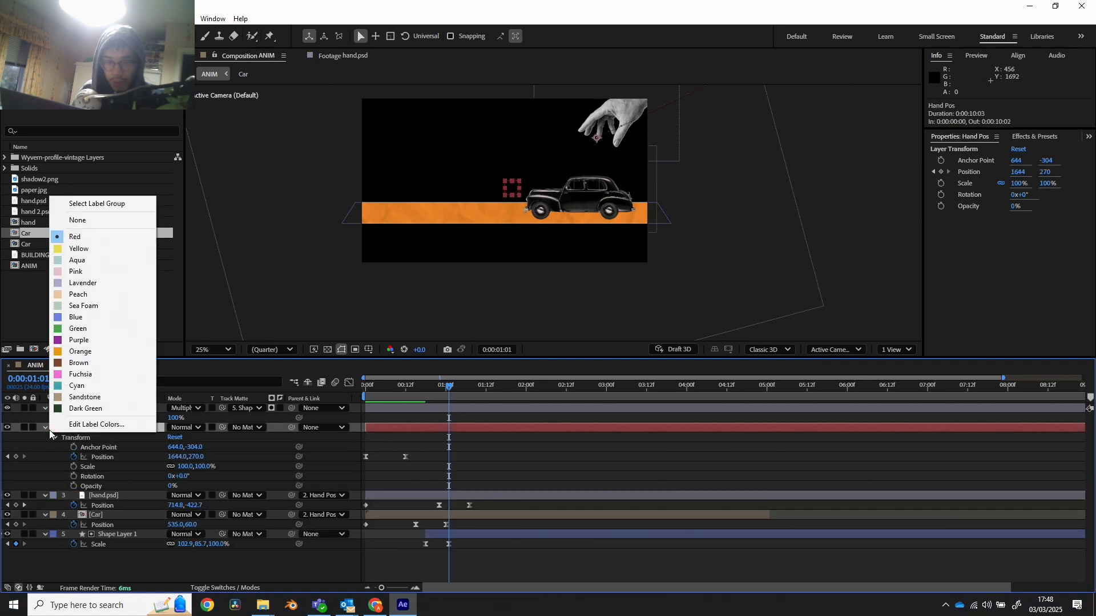
click(45, 428)
click(45, 428)
click(45, 427)
click(46, 427)
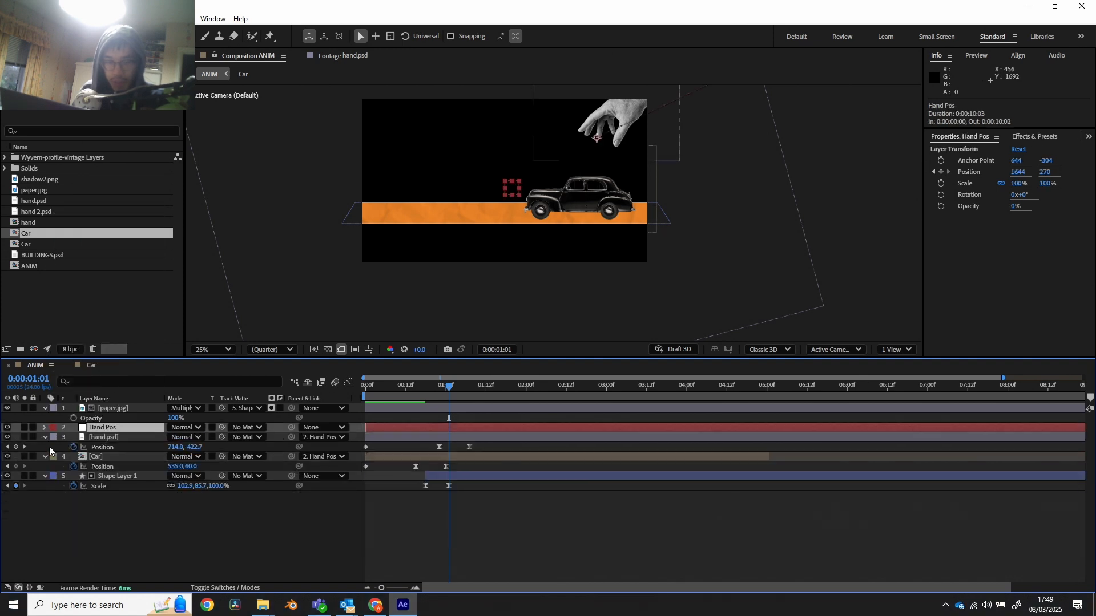
click(44, 437)
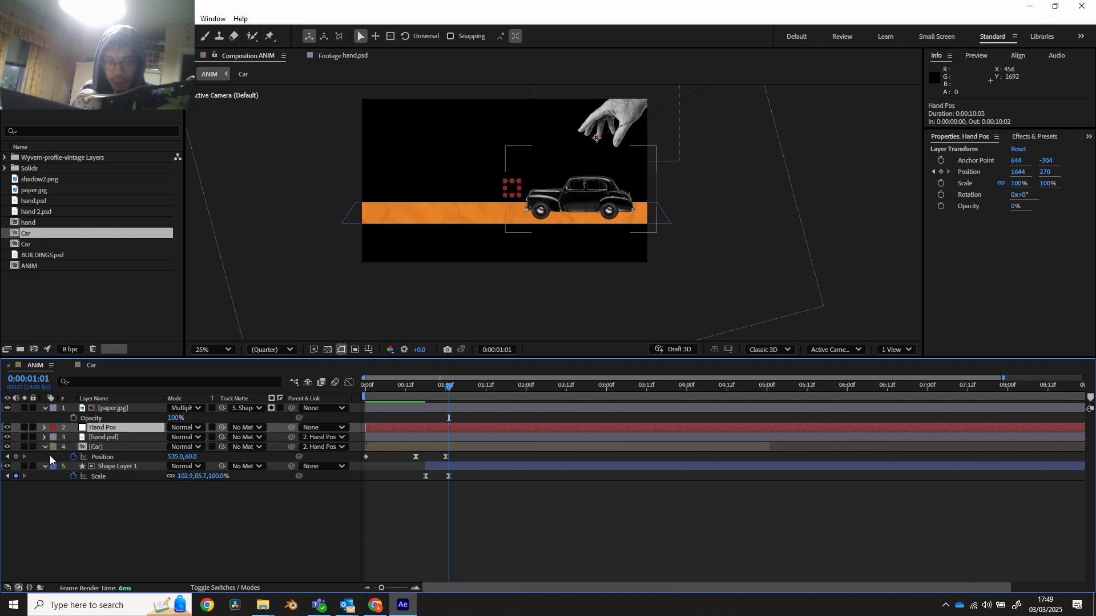
click(45, 467)
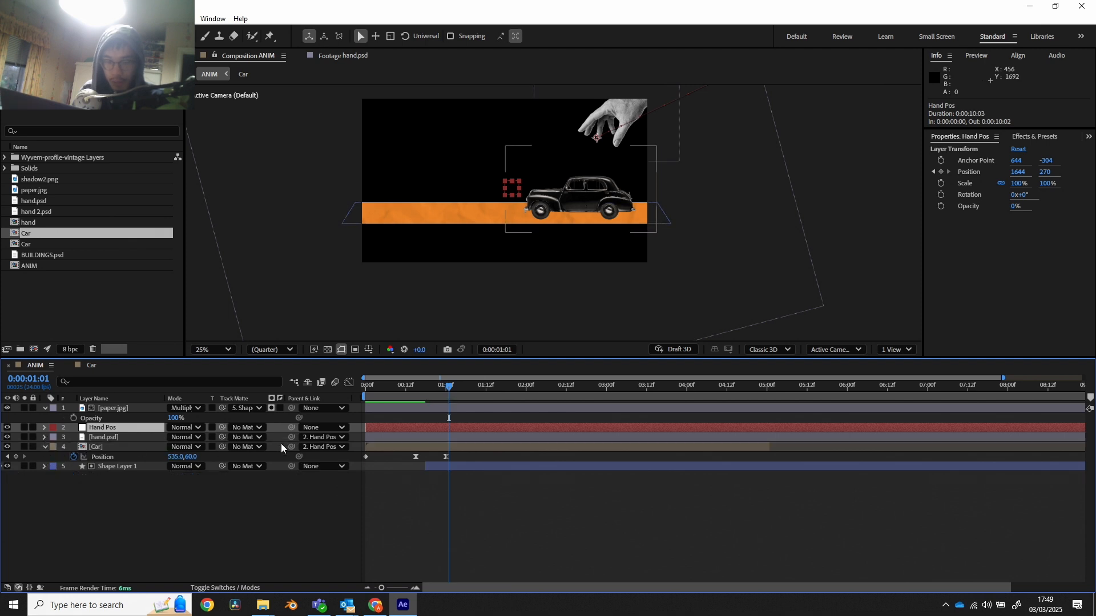
- Extend the Car layer to the composition's end and keyframe its position at -424, 60 at 0:00:05:00
drag(449, 386, 766, 403)
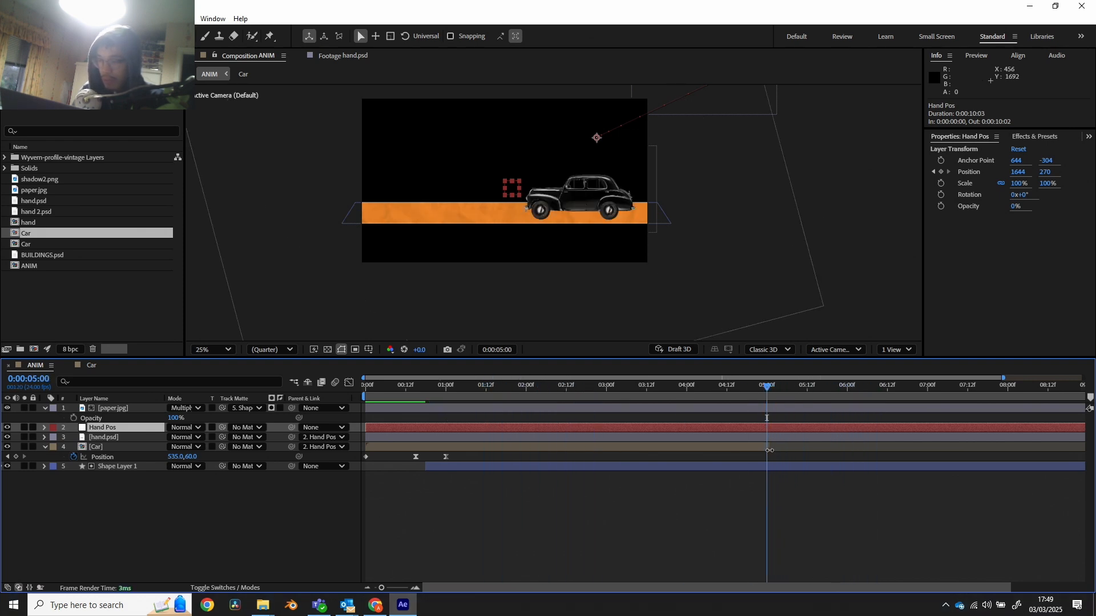
drag(769, 450, 1092, 445)
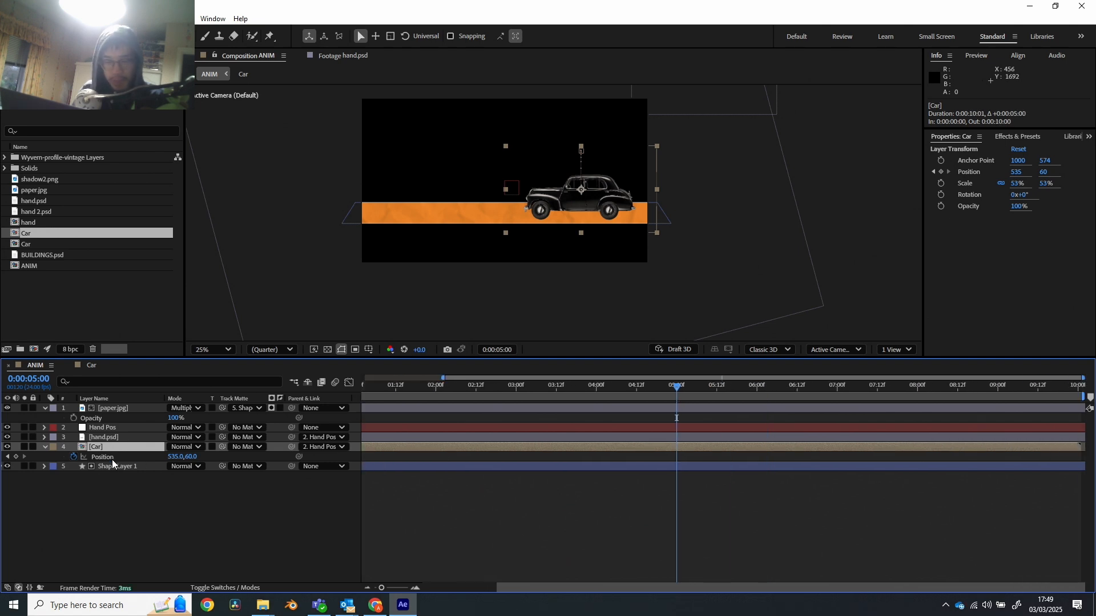
drag(176, 459, 100, 481)
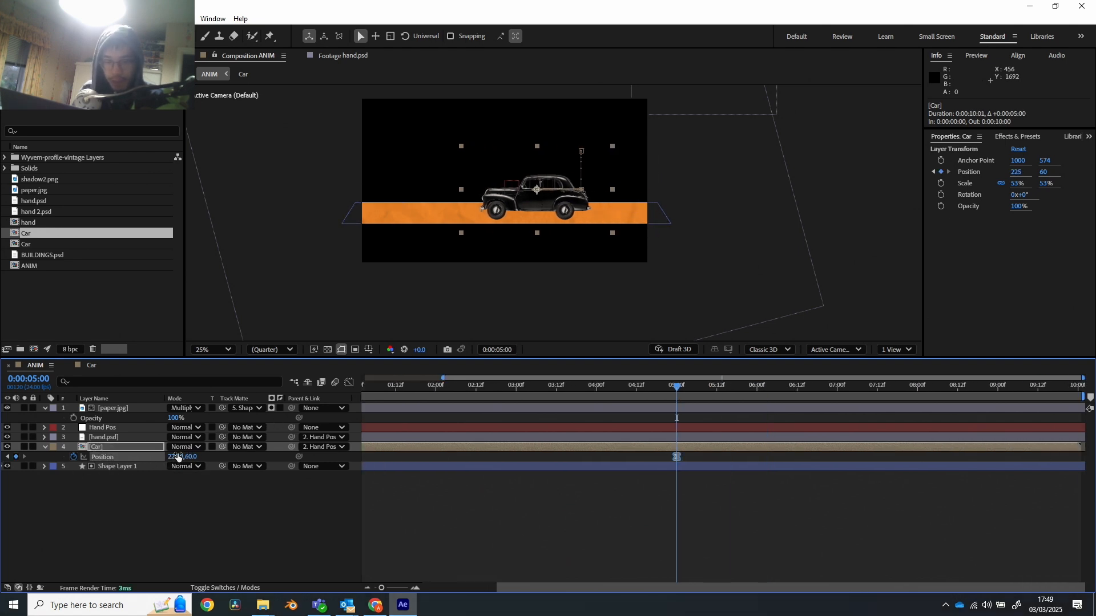
drag(175, 456, 2, 456)
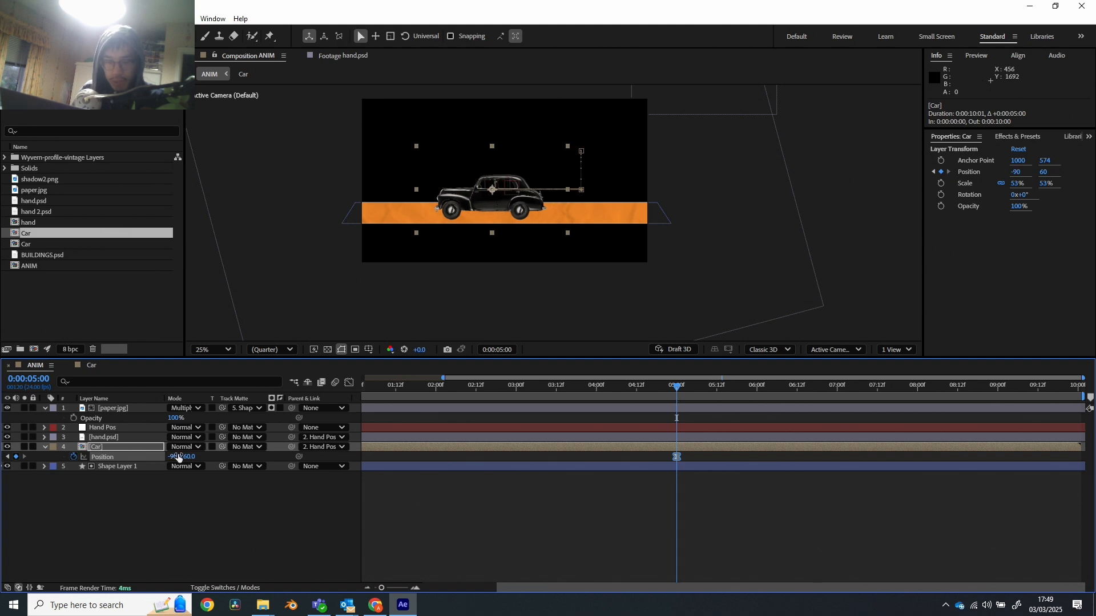
drag(178, 458, 2, 452)
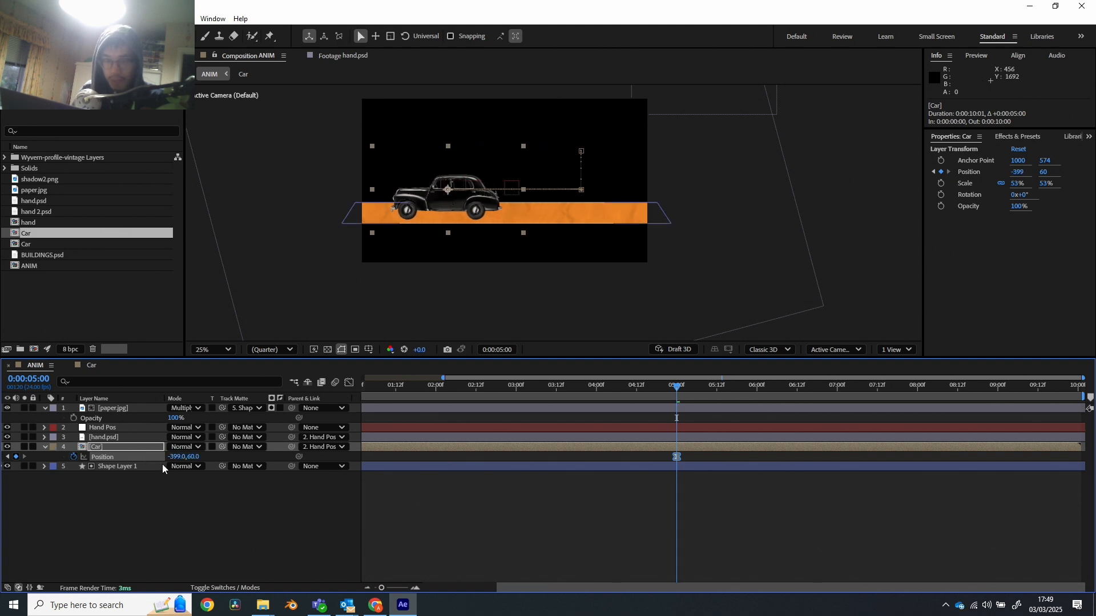
mouse_move(174, 457)
mouse_down()
mouse_move(148, 458)
mouse_move(160, 458)
mouse_up()
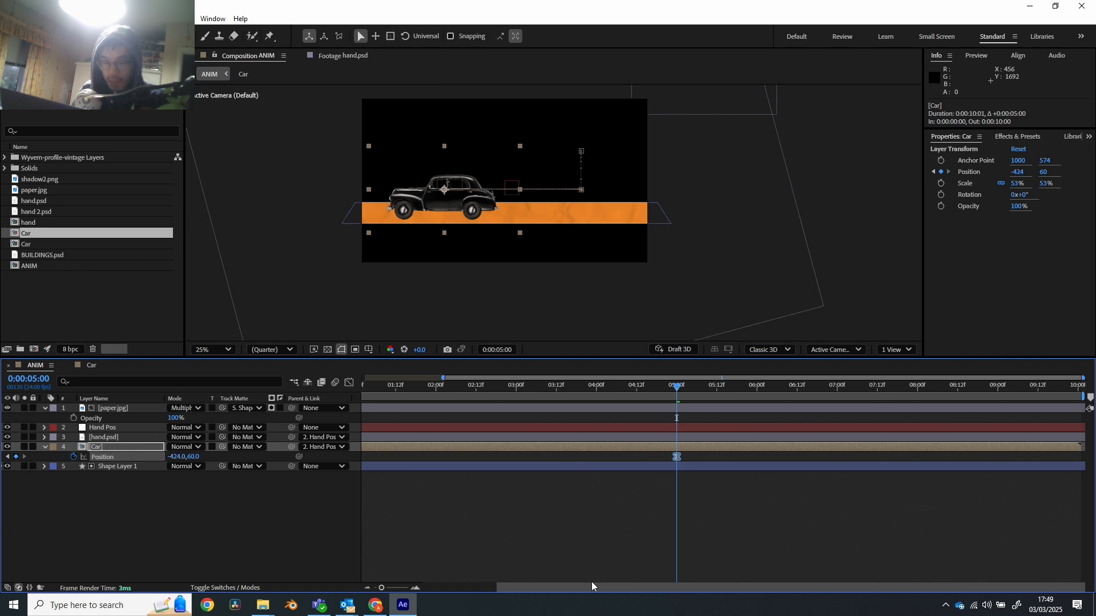
- Move the Car layer's last Position keyframe to 0:00:03:00 and preview the car driving along the road
drag(593, 587, 426, 573)
click(420, 385)
key(space)
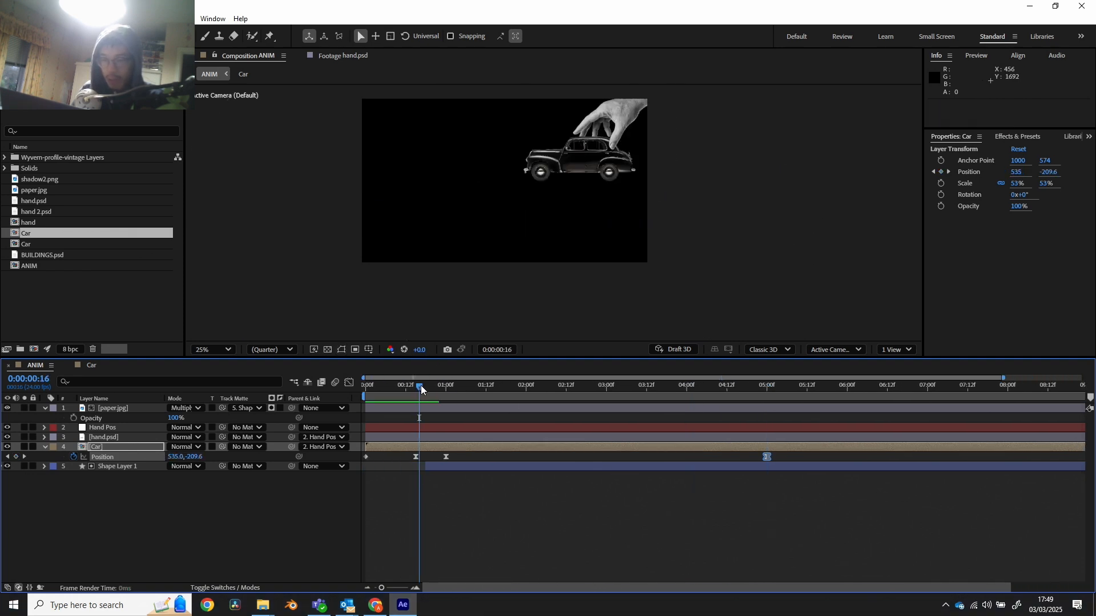
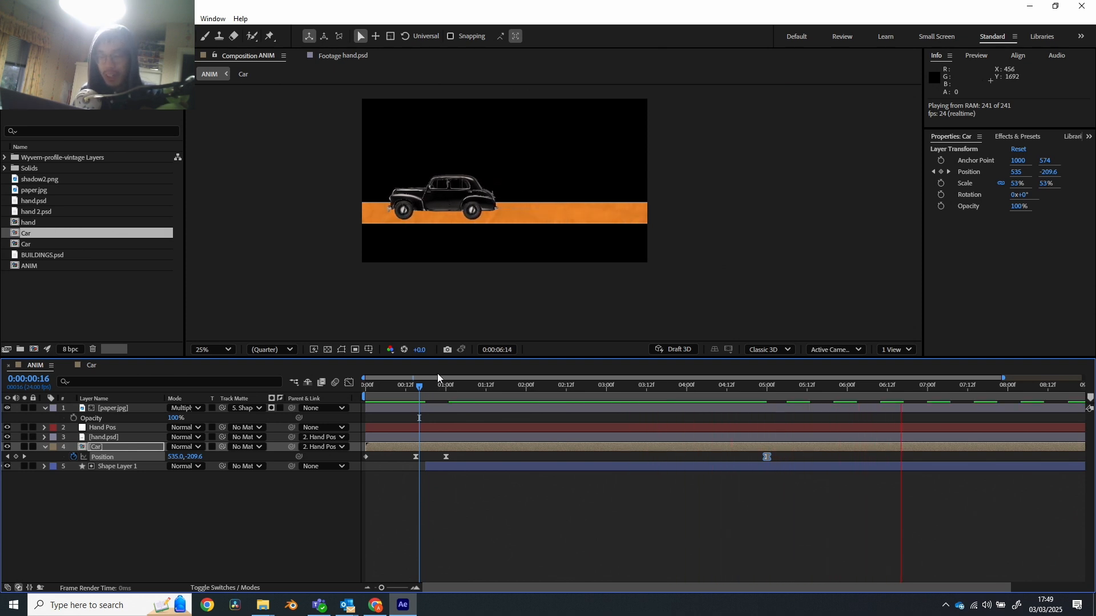
key(space)
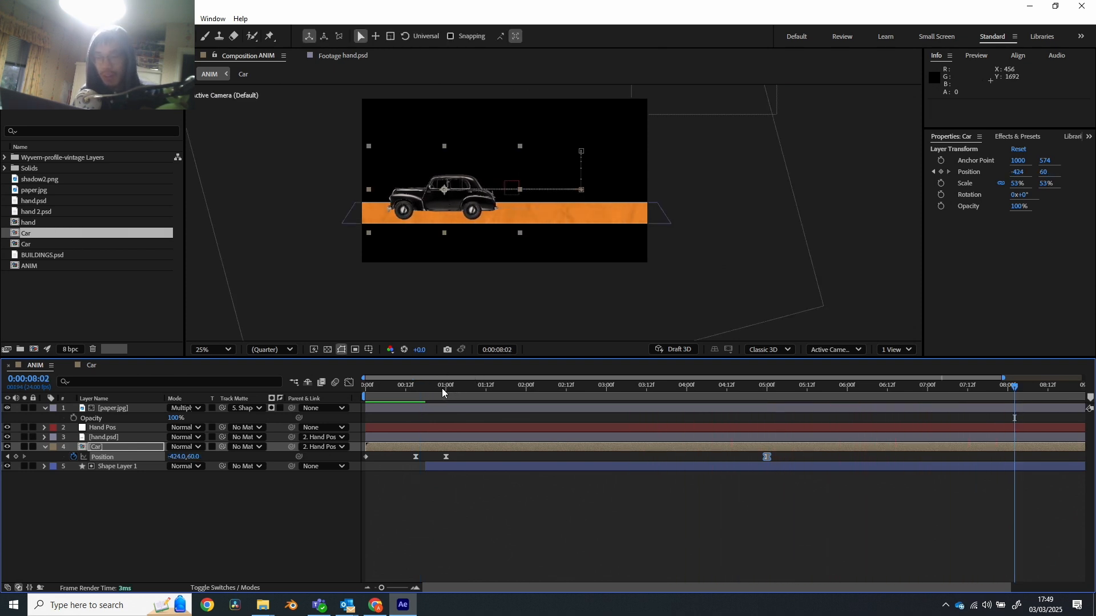
drag(442, 388, 587, 389)
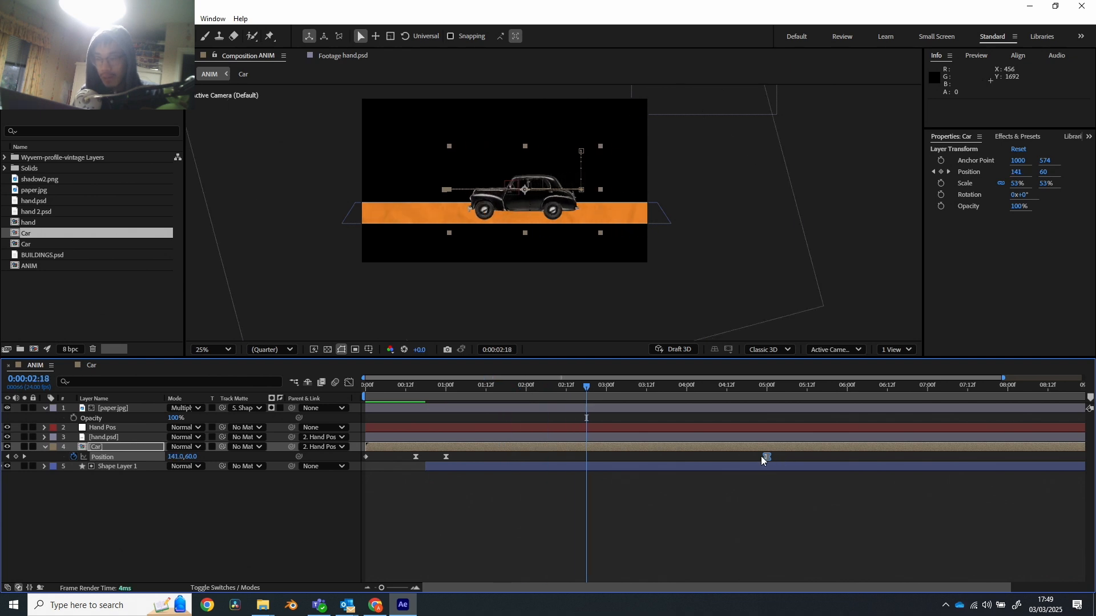
drag(771, 456, 607, 464)
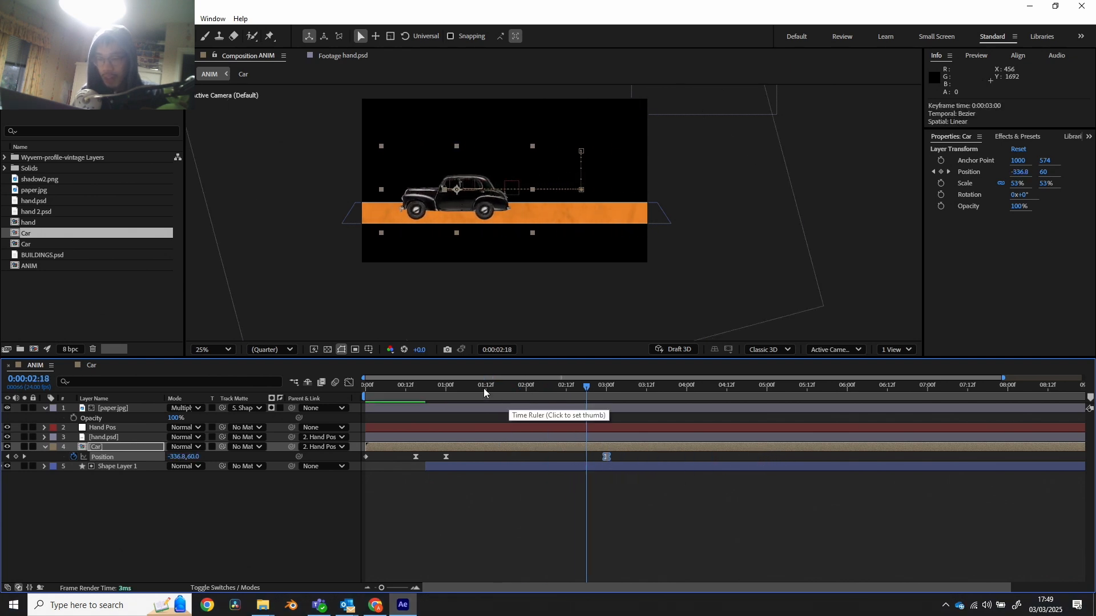
click(429, 388)
key(space)
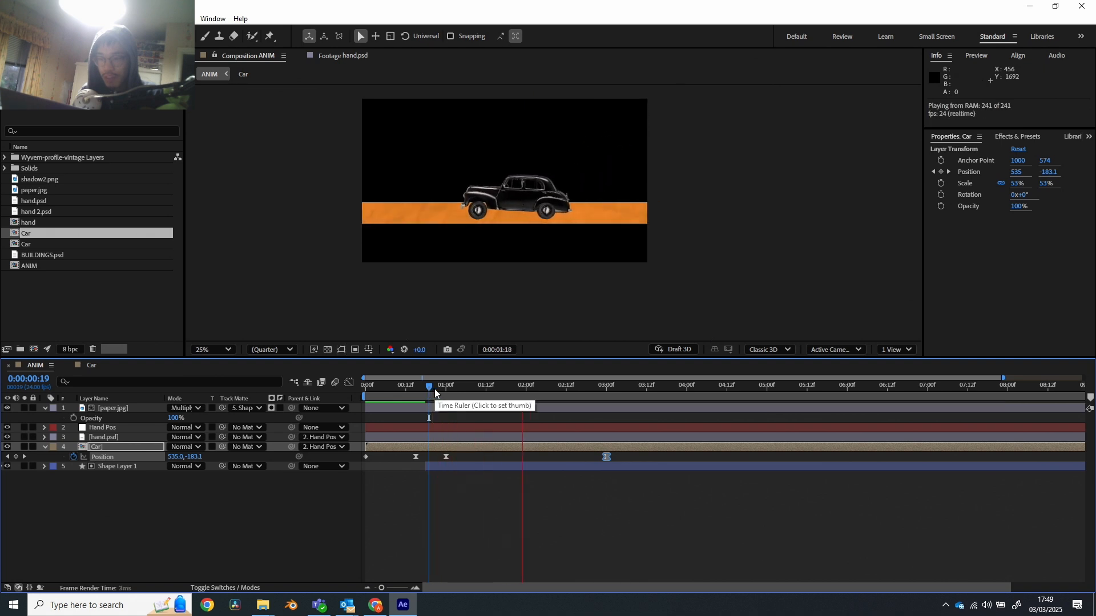
key(space)
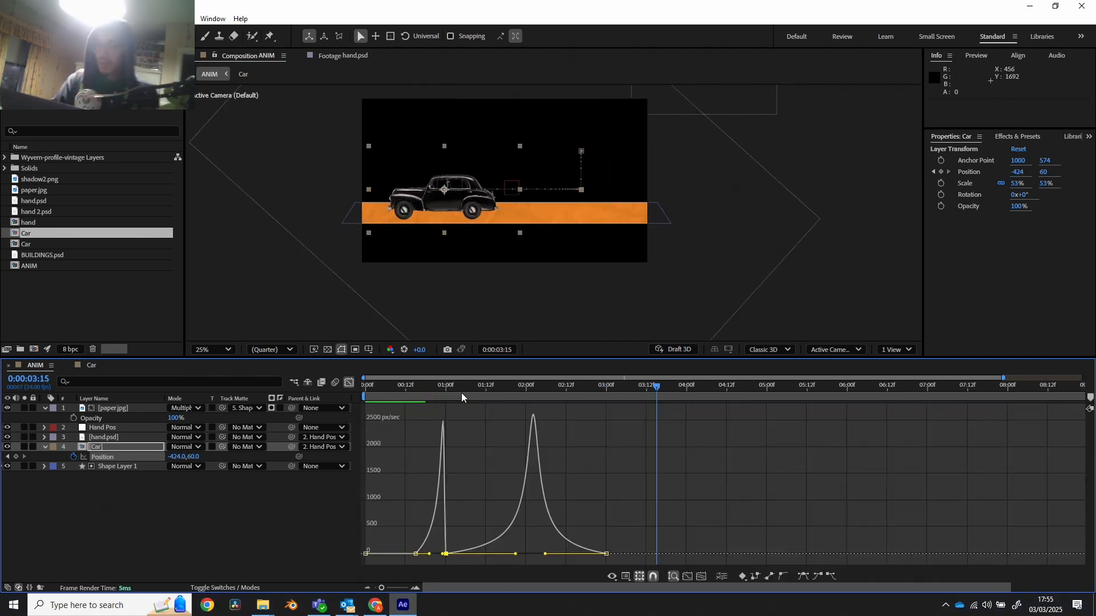
- Play back the eased car movement from just before the landing and again from 0:00:01:00
click(440, 391)
key(space)
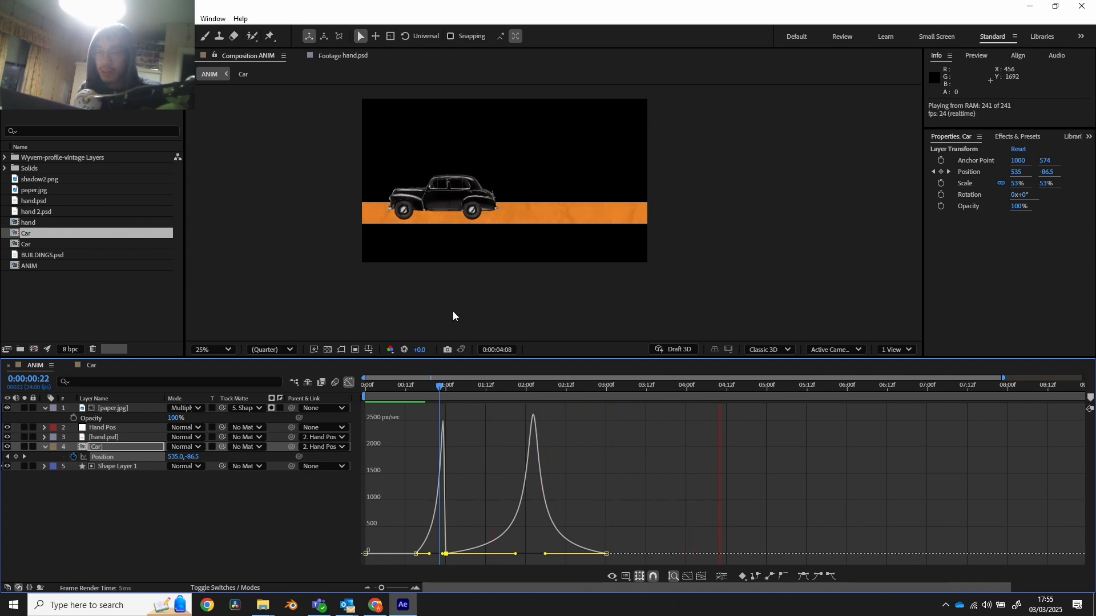
click(445, 388)
key(space)
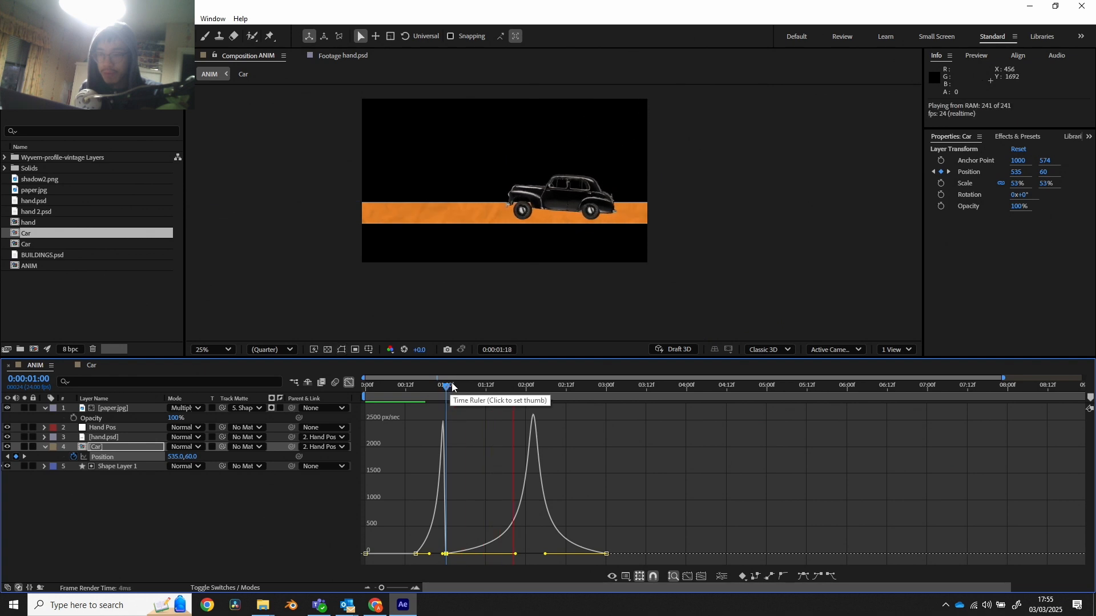
key(space)
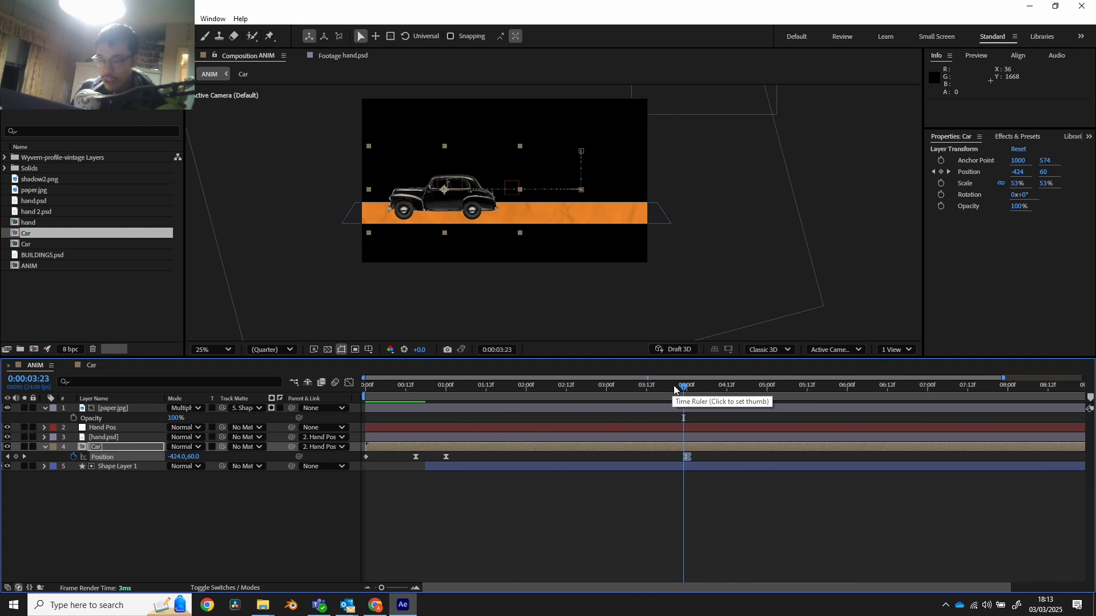
- Open the Car precomp at 0:00:04:00 and reveal the Rotation keyframes of the back and front wheel layers
mouse_move(687, 386)
mouse_down()
mouse_move(622, 395)
mouse_move(707, 393)
mouse_move(597, 396)
mouse_move(689, 400)
mouse_up()
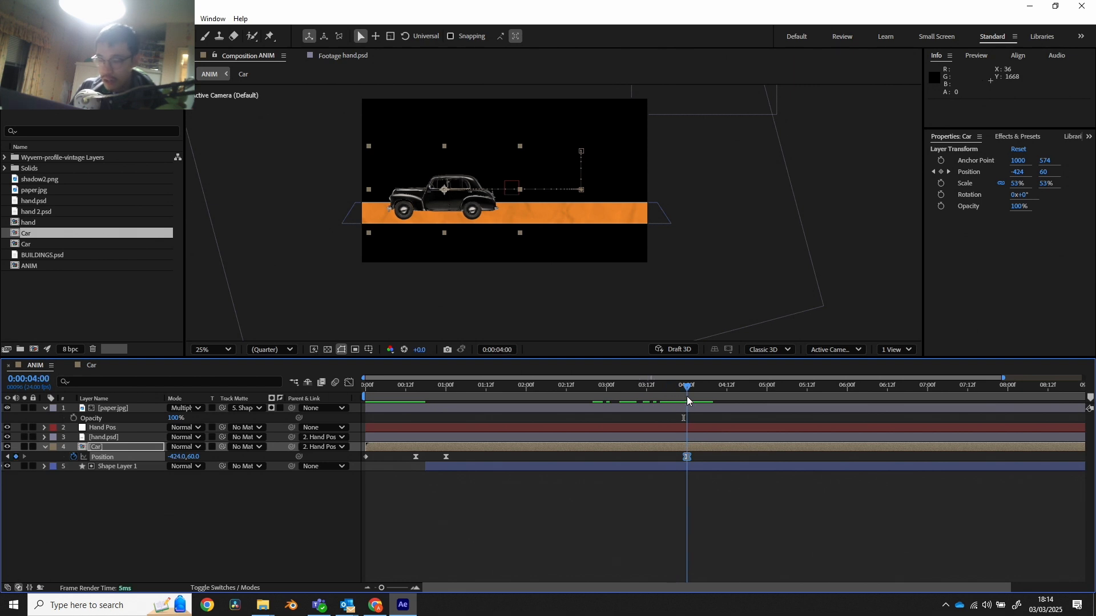
double_click(102, 449)
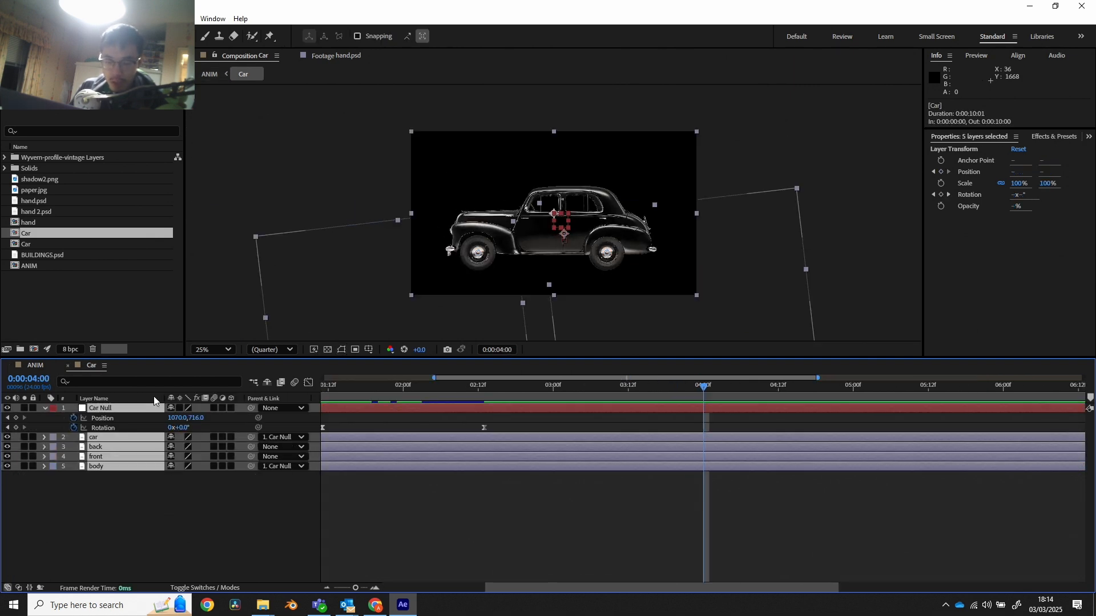
click(174, 542)
click(108, 446)
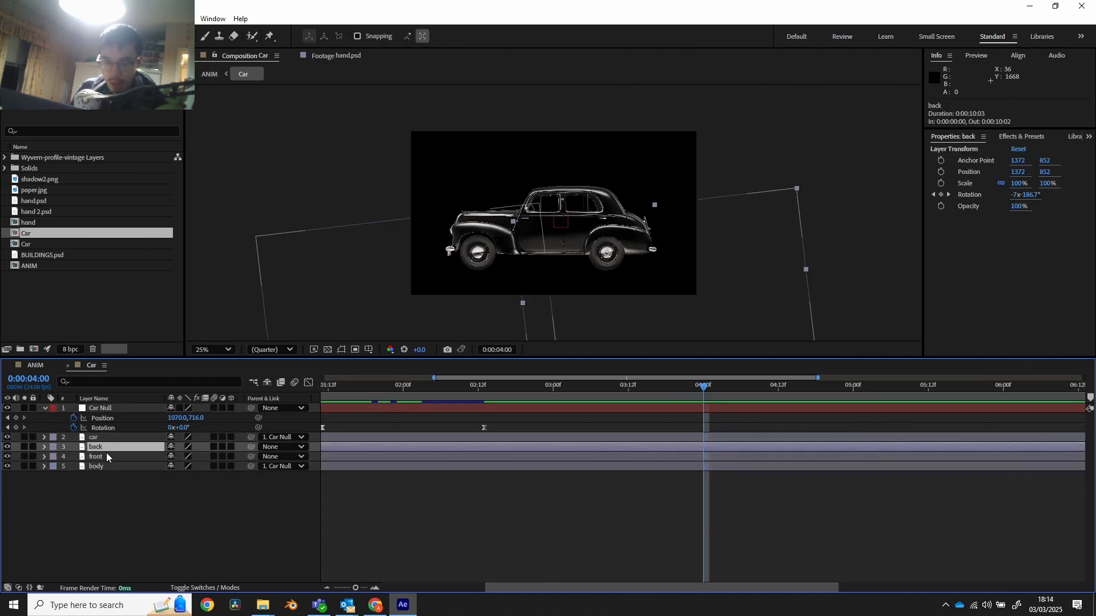
key(r)
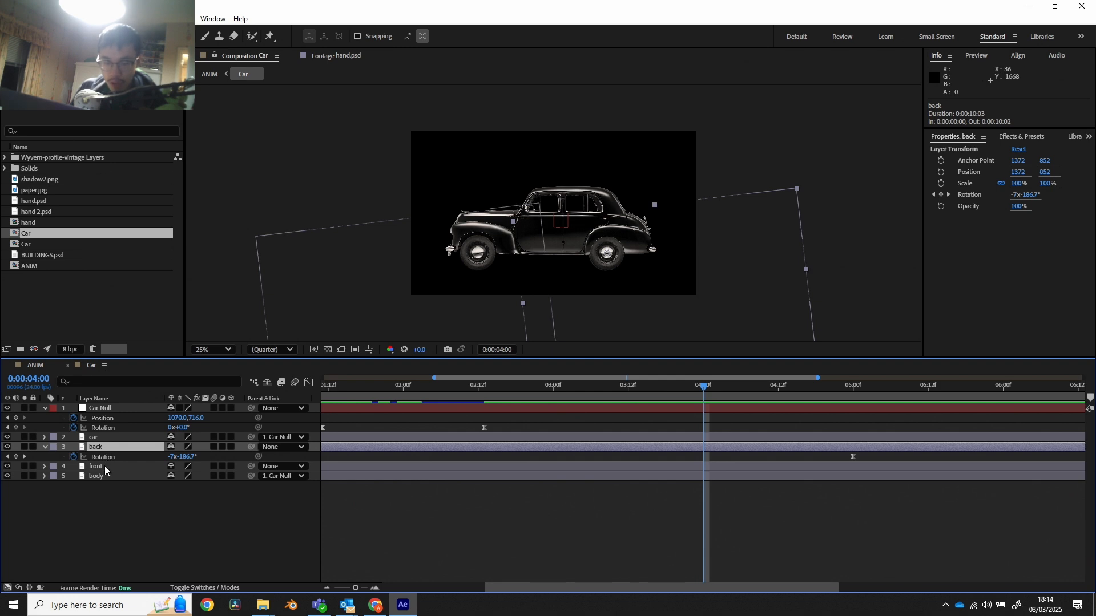
click(104, 466)
key(r)
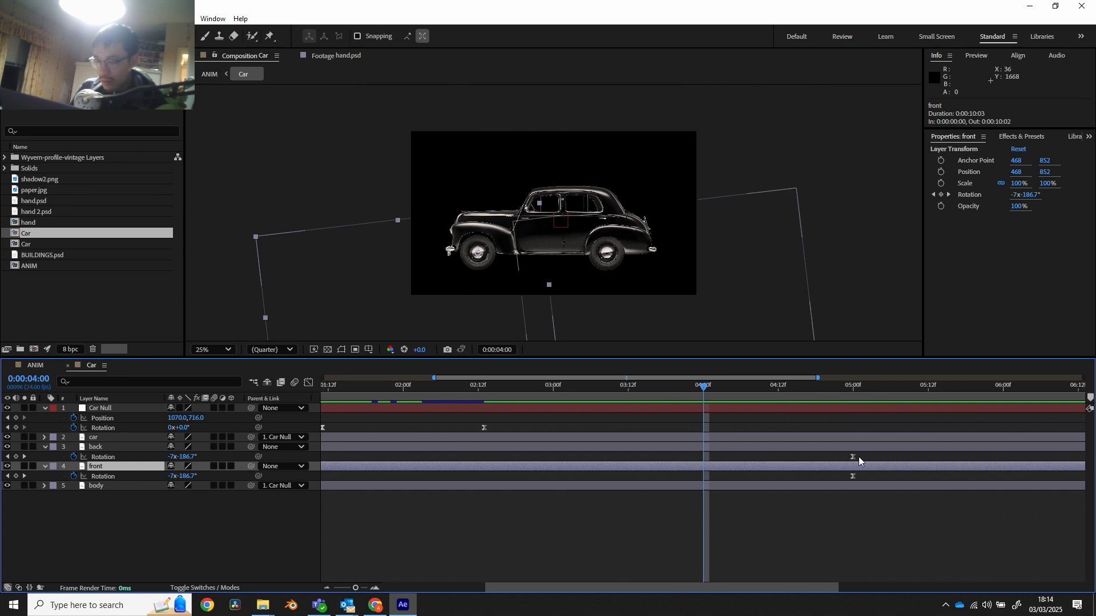
- Move both wheels' last Rotation keyframes to 0:00:05:01 and keyframe their rotation at -7x-271.3° at 0:00:04:00
drag(830, 454, 860, 480)
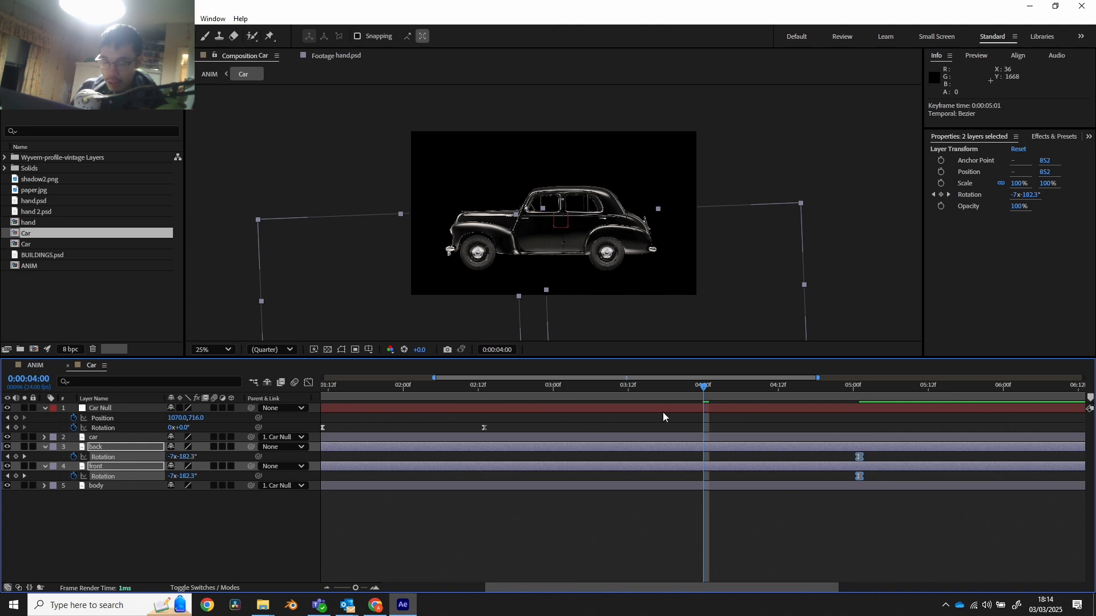
drag(800, 388, 705, 410)
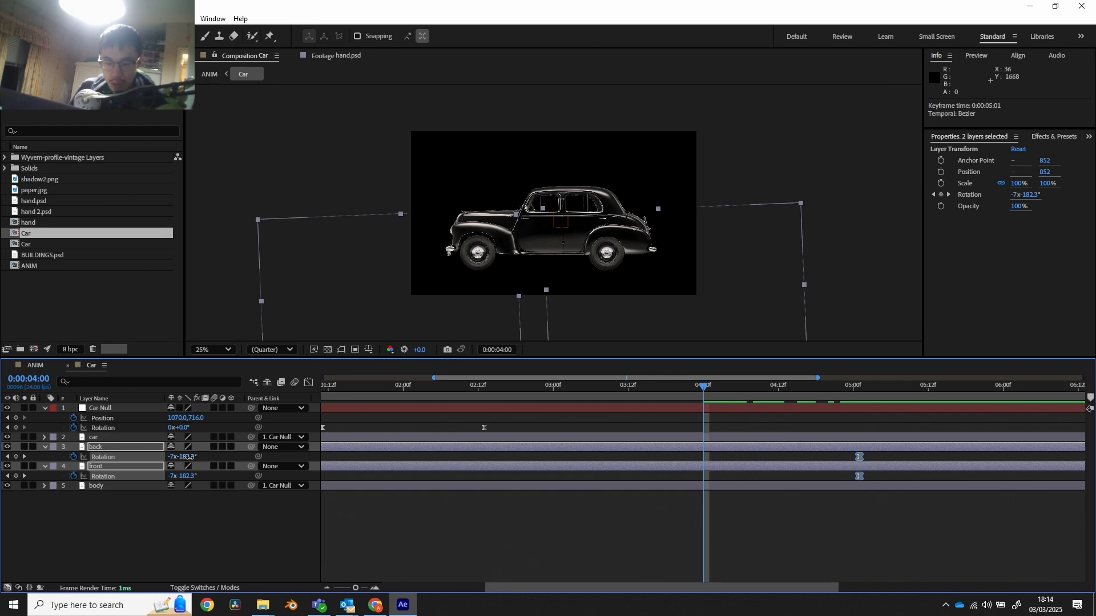
drag(188, 457, 148, 469)
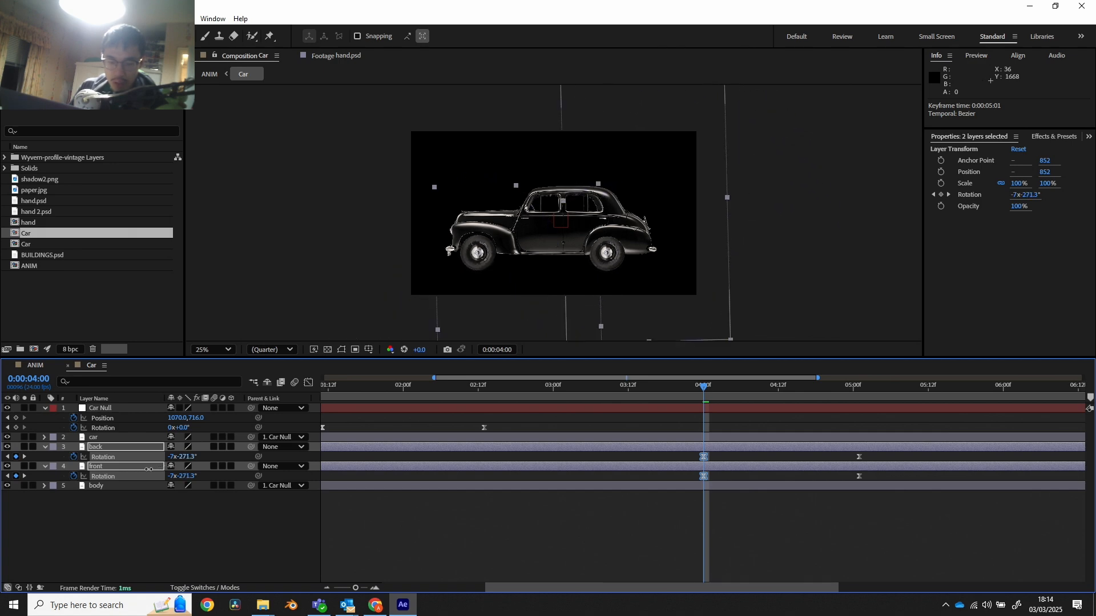
- Play back the wheels' settling rotation from just before 0:00:04:00
click(659, 391)
key(space)
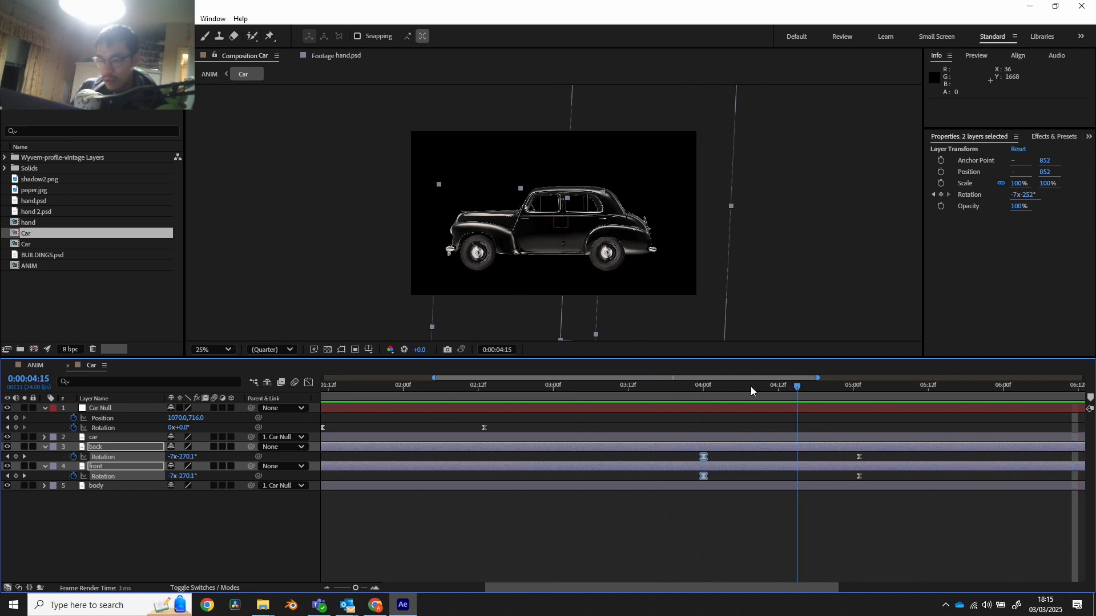
click(656, 386)
drag(656, 386, 666, 386)
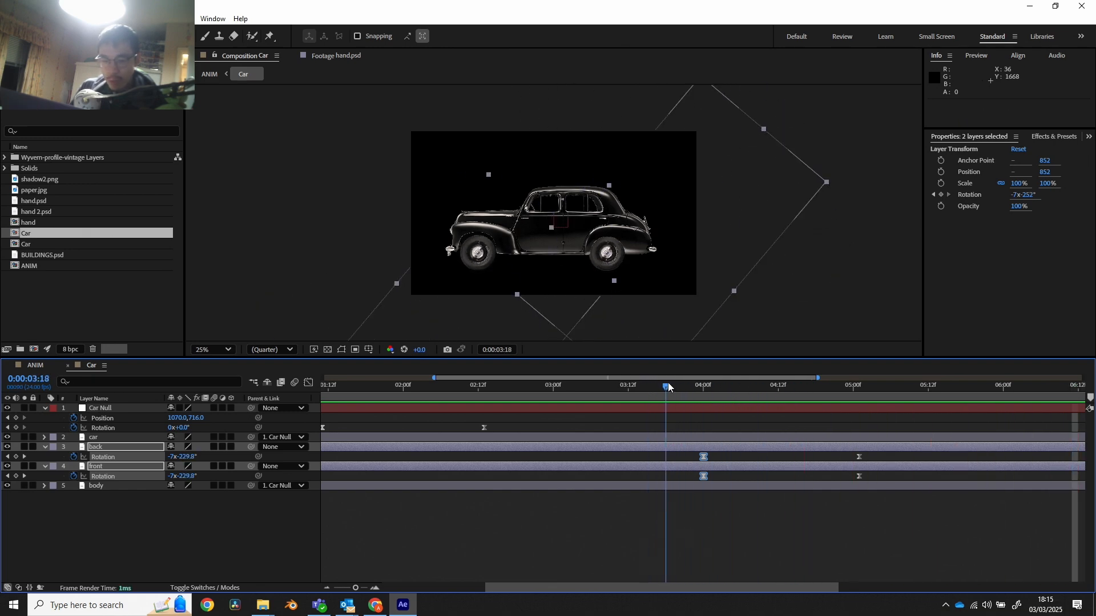
click(114, 436)
key(r)
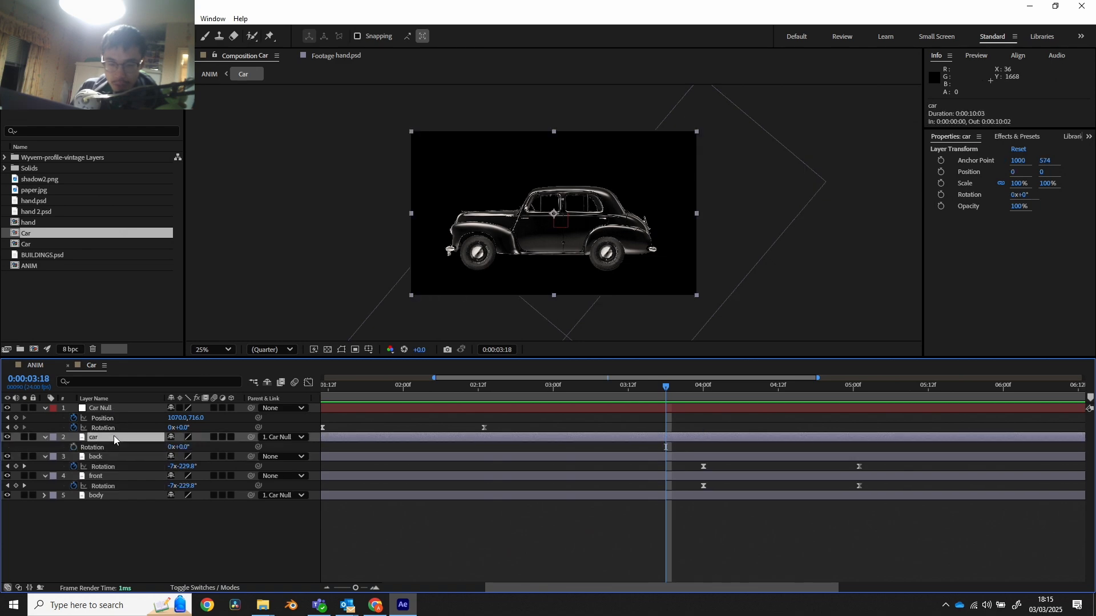
key(r)
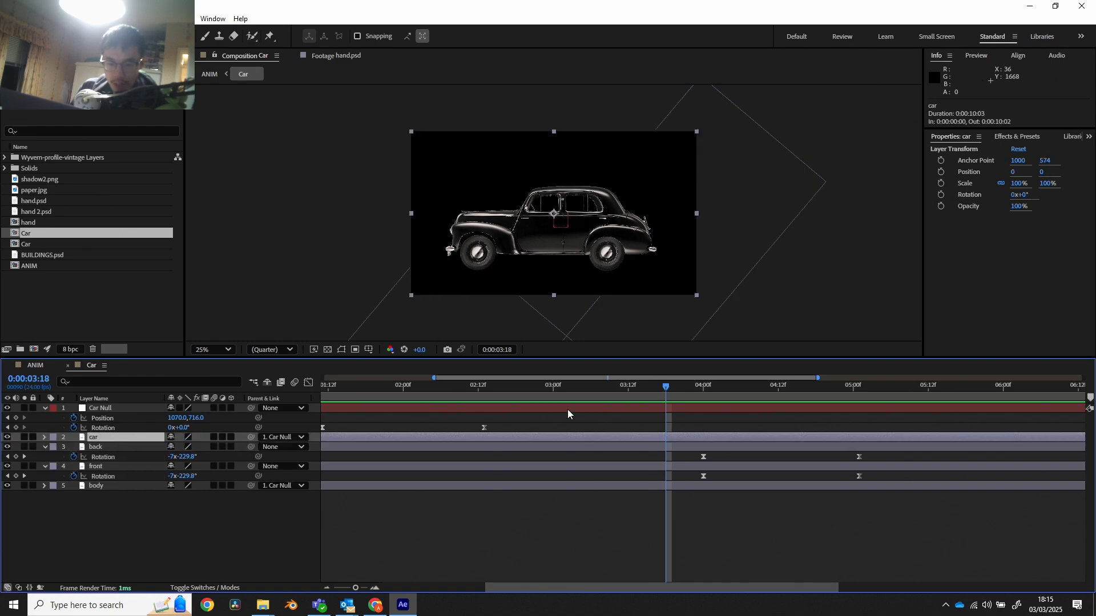
- Copy the Car Null's last Rotation keyframe to 0:00:03:23 and keyframe its rotation at -2° at 0:00:04:00
click(703, 391)
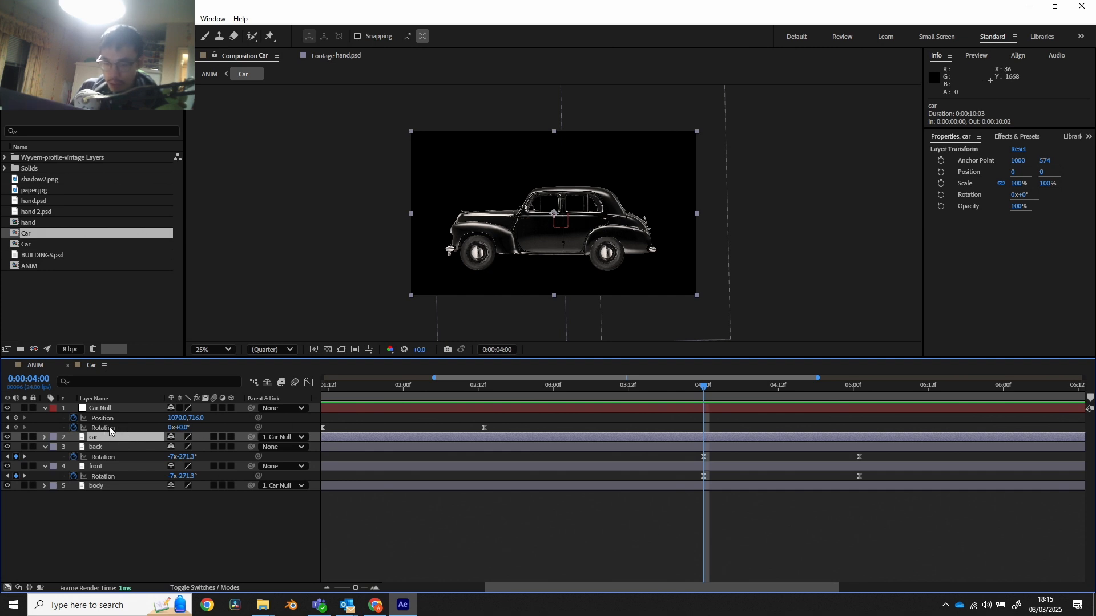
click(484, 427)
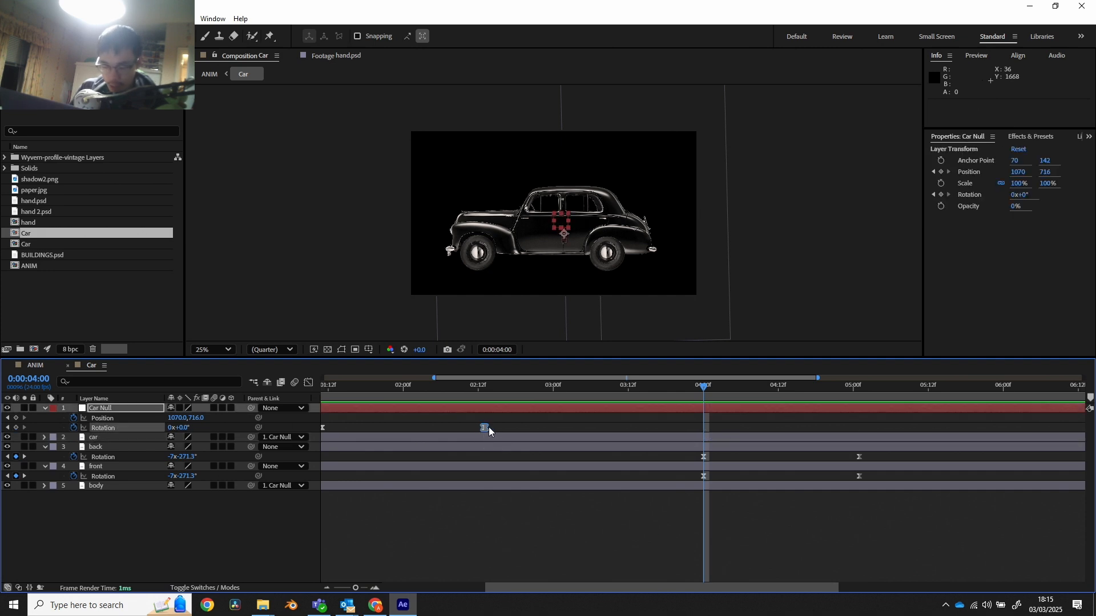
key(ctrl+c)
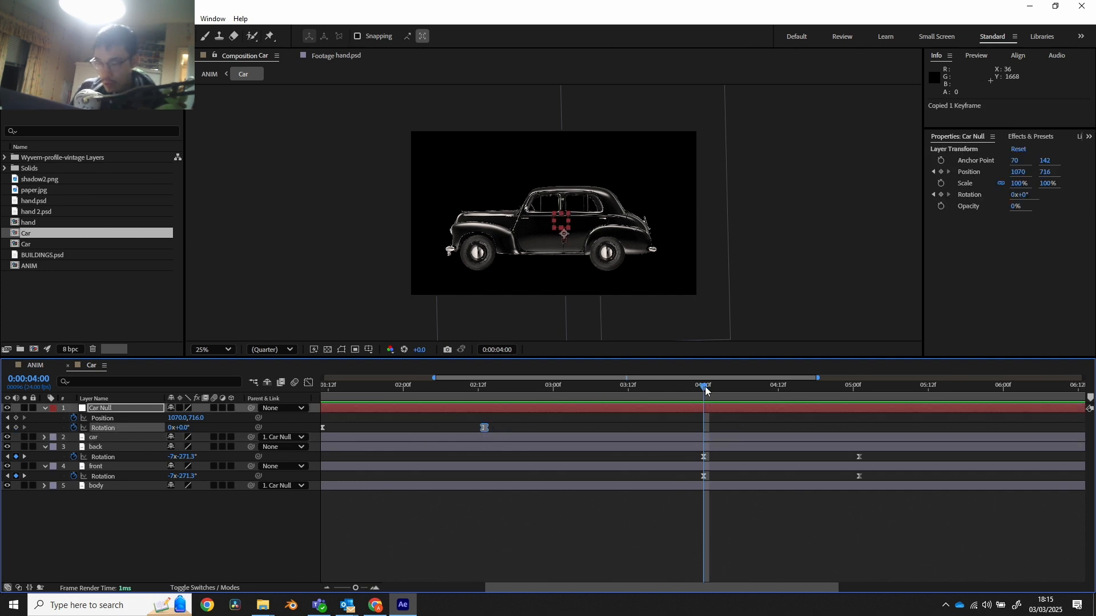
key(ctrl+v)
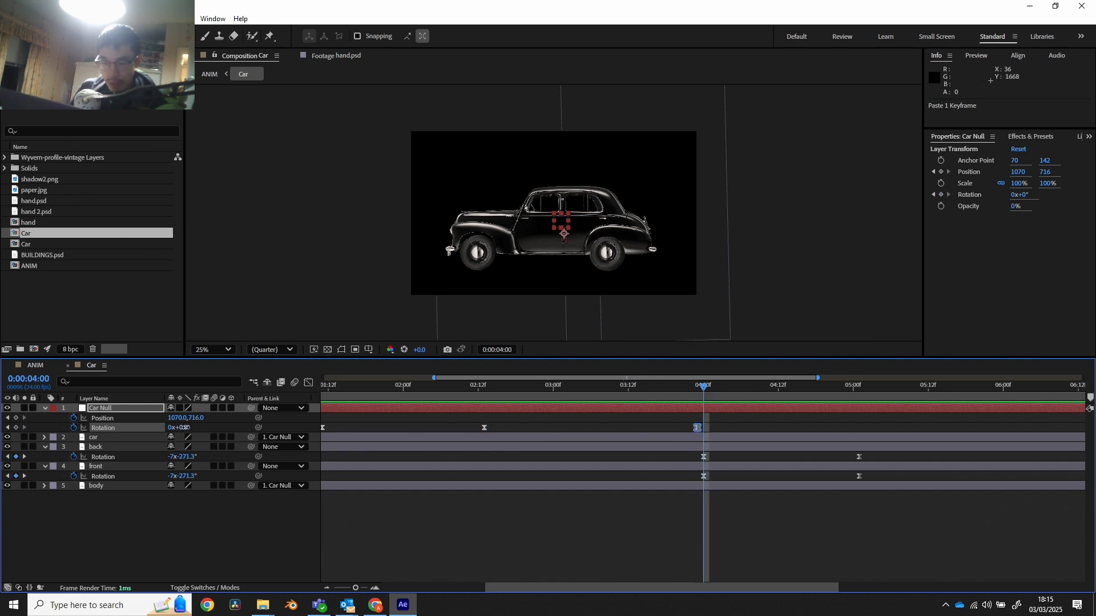
drag(186, 428, 187, 436)
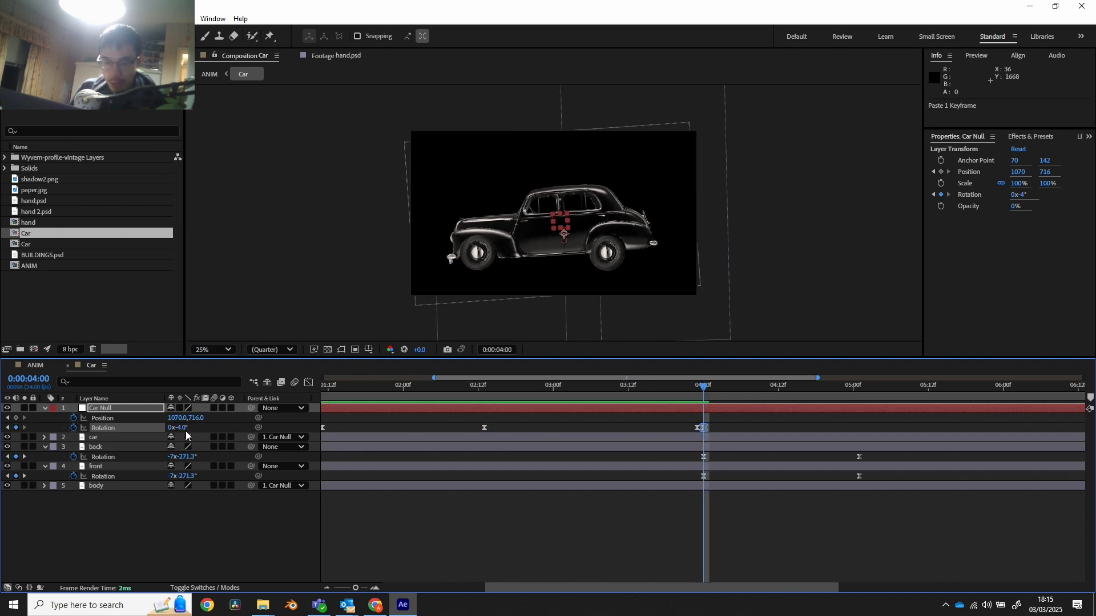
click(182, 427)
text(-2)
key(Return)
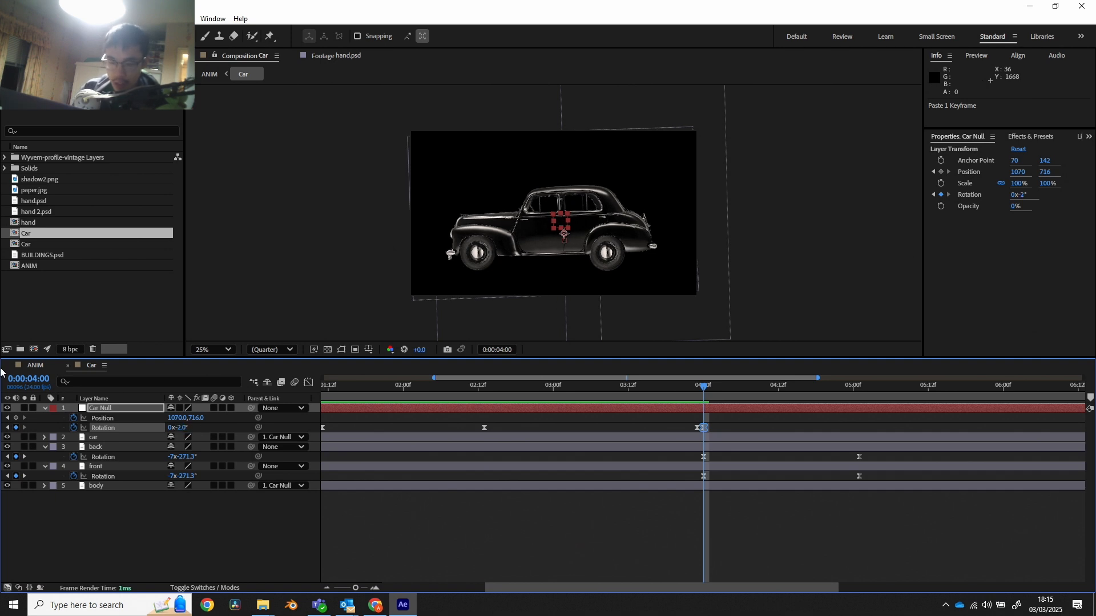
- Copy the Car Null's 0:00:03:23 Rotation keyframe to 0:00:04:02 and preview the braking tilt
click(697, 427)
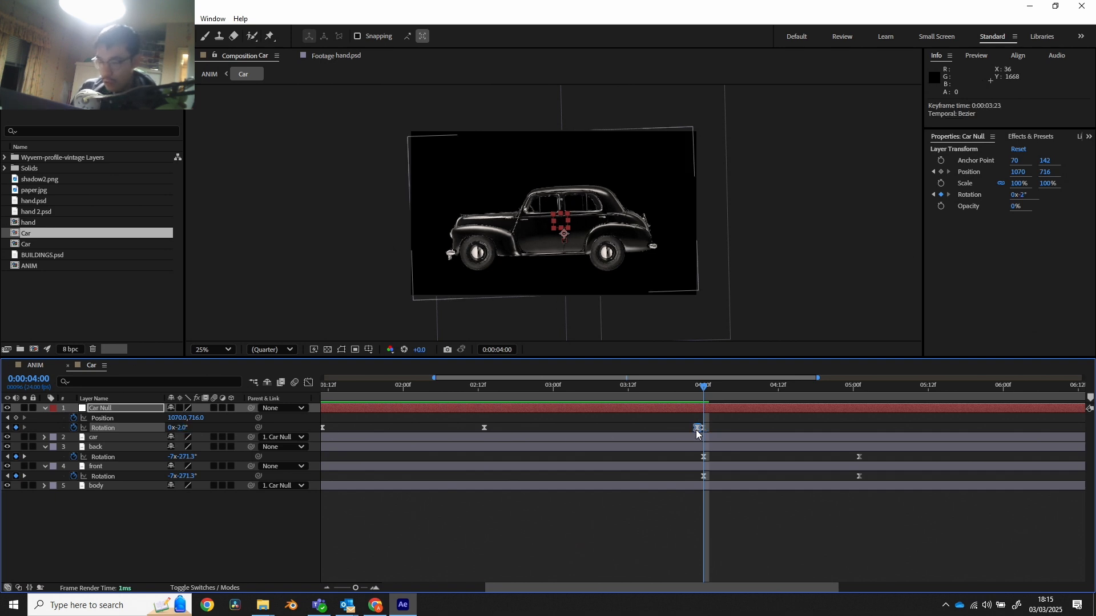
key(ctrl+c)
click(727, 387)
drag(727, 390, 716, 393)
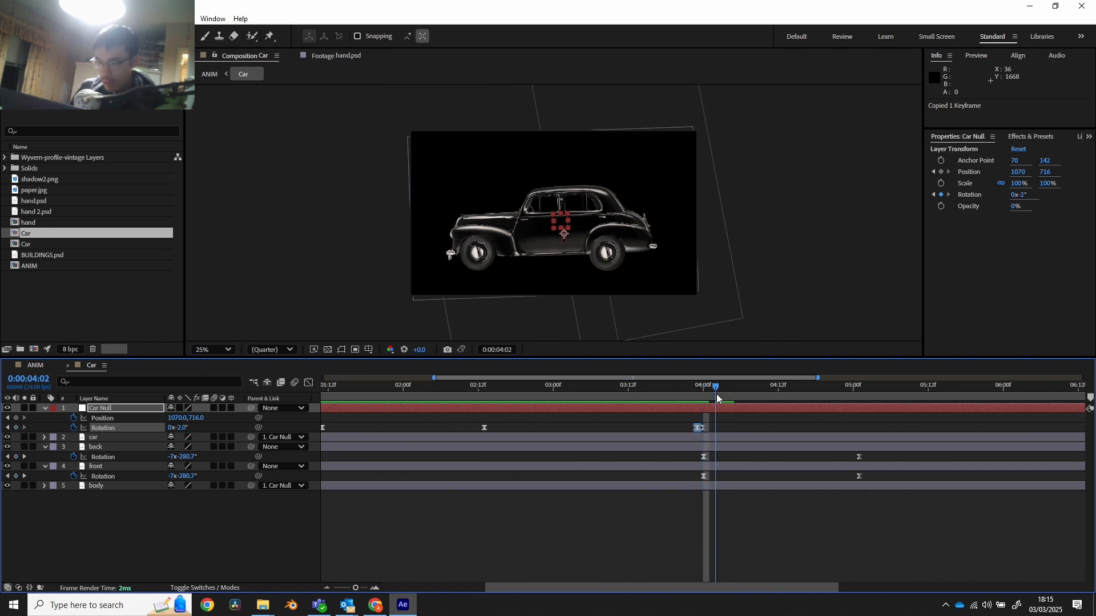
key(ctrl+v)
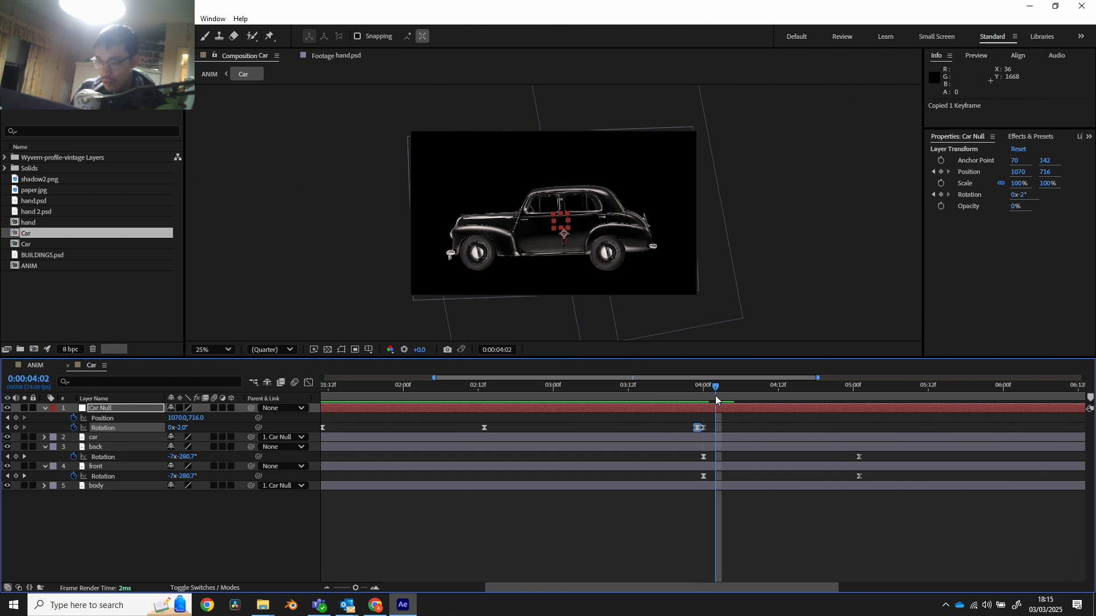
drag(704, 388, 678, 388)
key(space)
key(space)
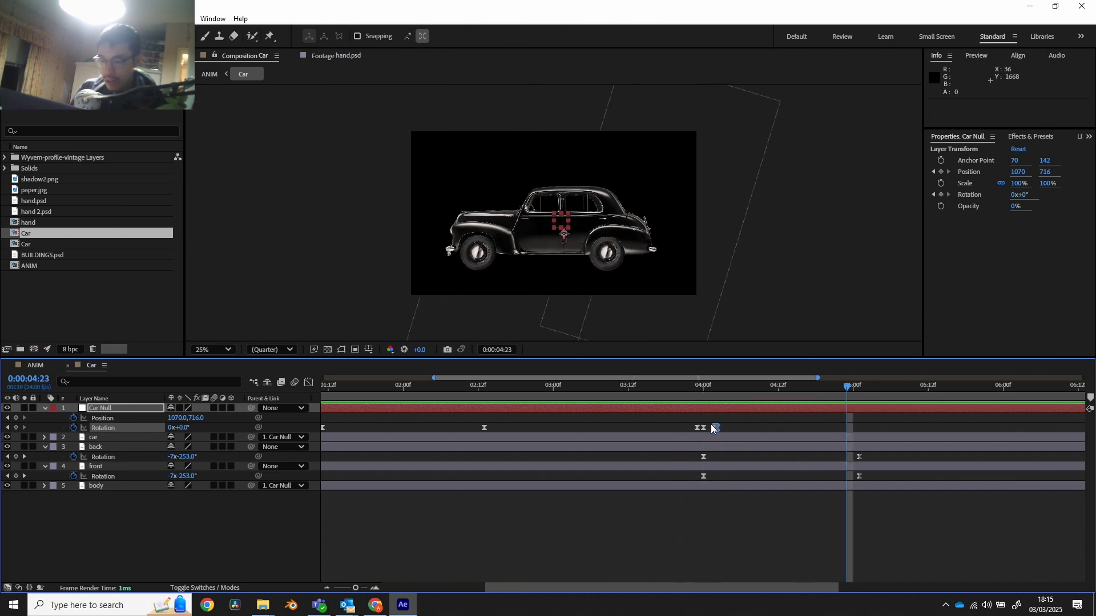
- Respace the Car Null's three braking Rotation keyframes to 0:00:04:00, 0:00:04:03 and 0:00:04:06, previewing the tilt
mouse_move(717, 428)
mouse_down()
mouse_move(729, 428)
mouse_move(711, 428)
mouse_up()
click(685, 387)
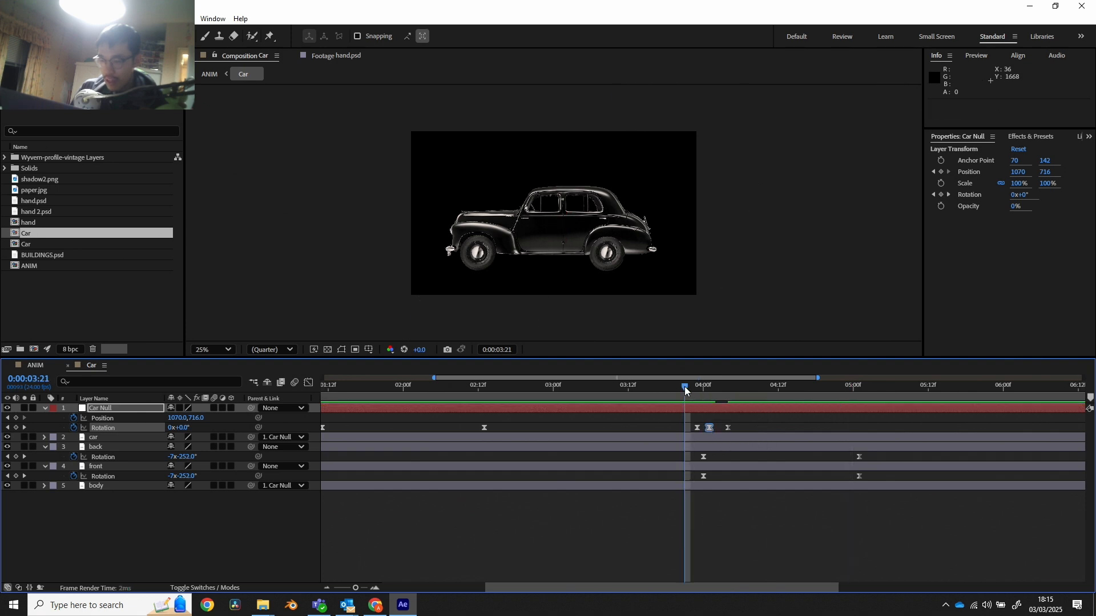
key(space)
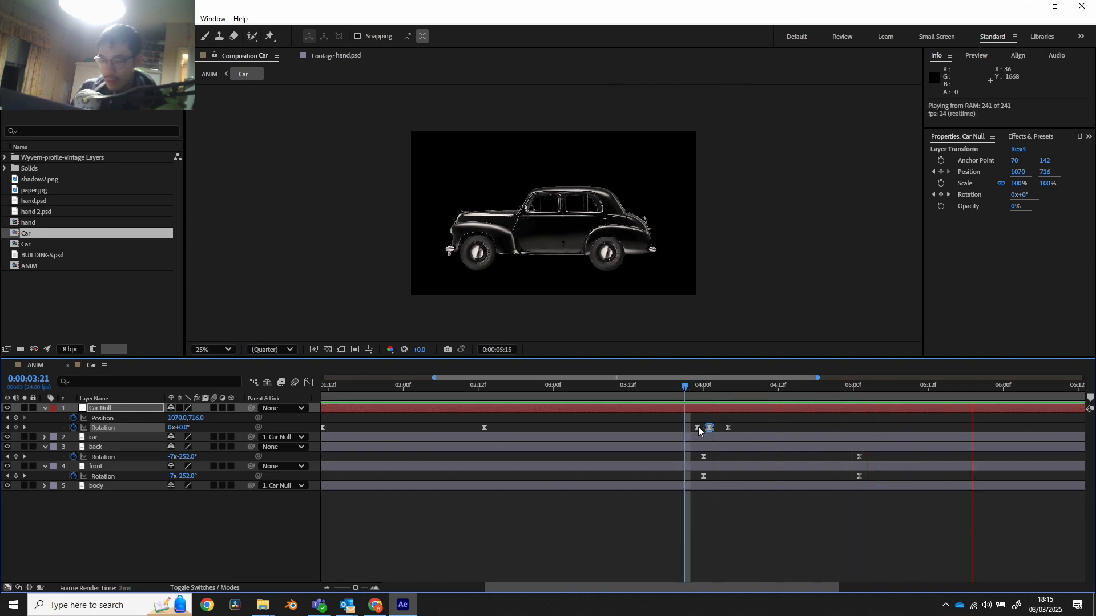
drag(698, 428, 701, 429)
drag(716, 428, 742, 426)
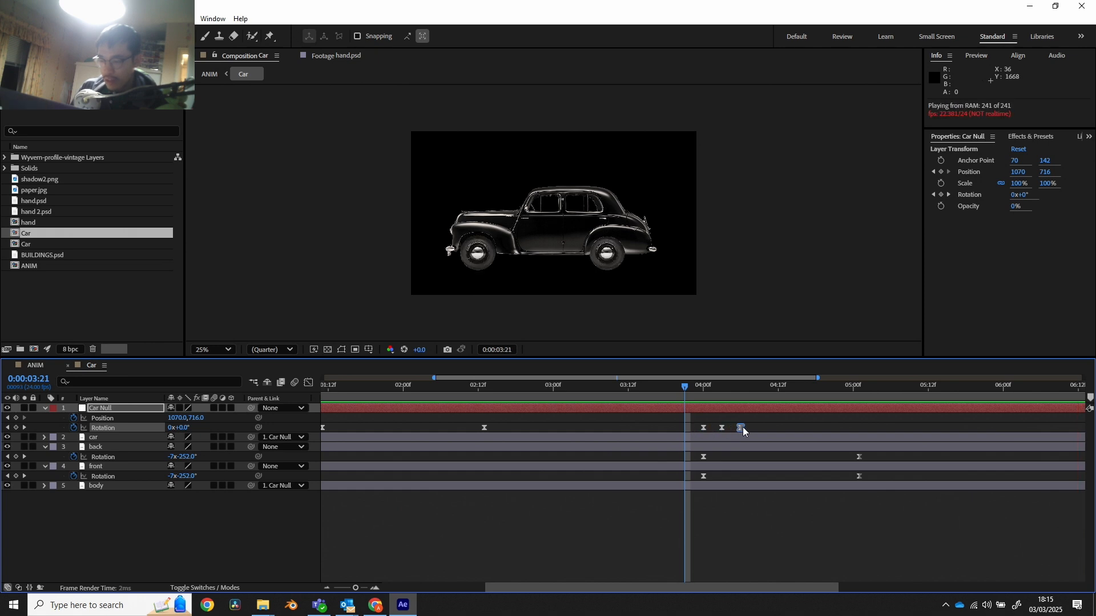
click(693, 388)
drag(693, 388, 673, 386)
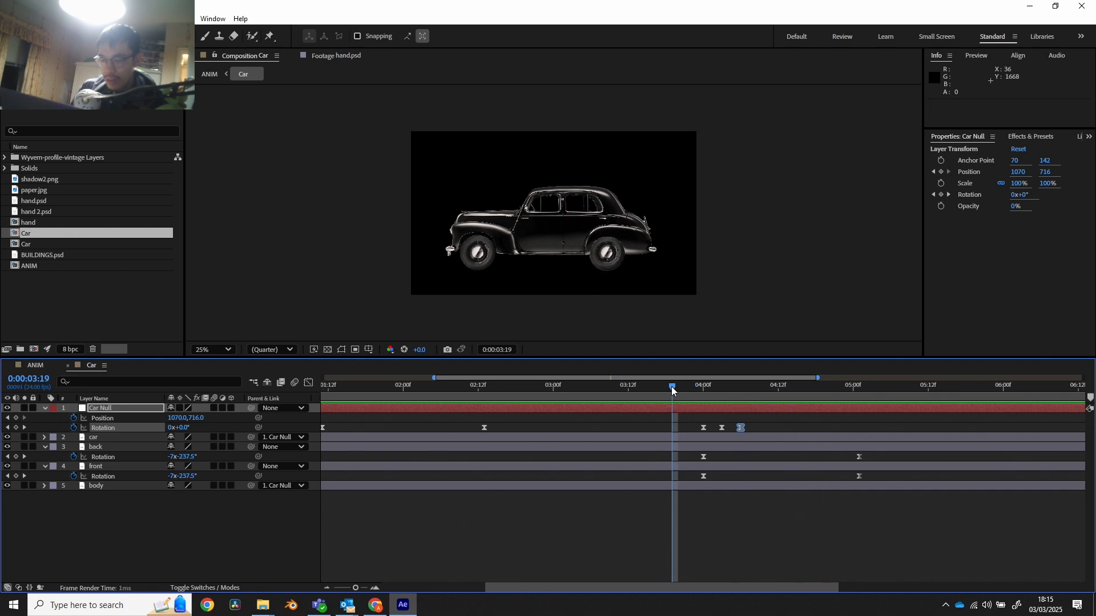
key(space)
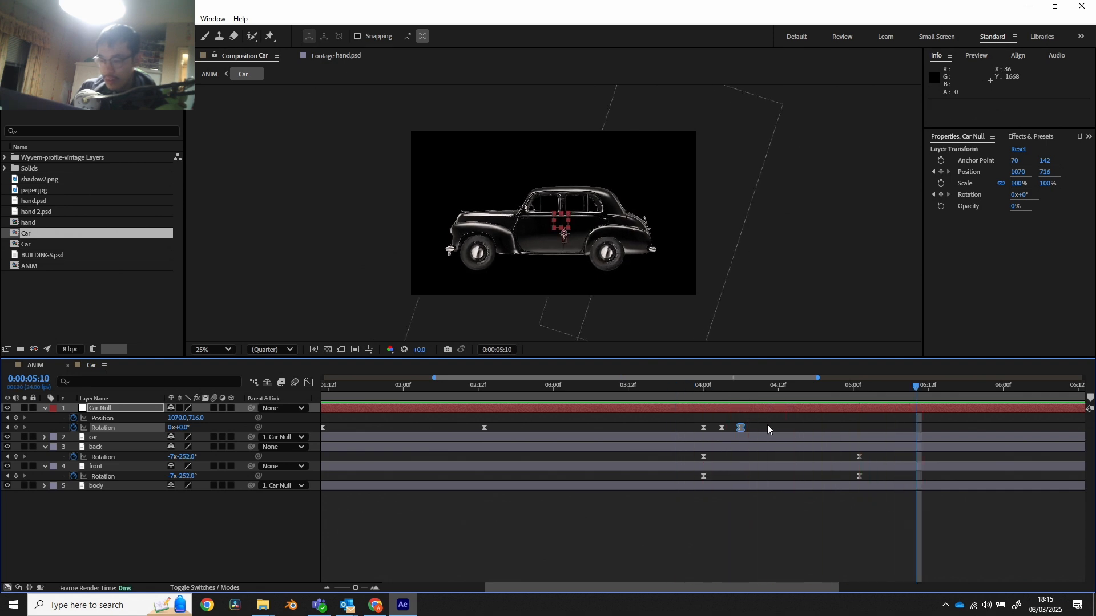
- Stretch the Car Null's three braking Rotation keyframes so the last falls at 0:00:04:11, and preview the slower tilt
mouse_move(768, 424)
mouse_down()
mouse_move(702, 430)
mouse_move(772, 427)
mouse_up()
click(697, 388)
key(space)
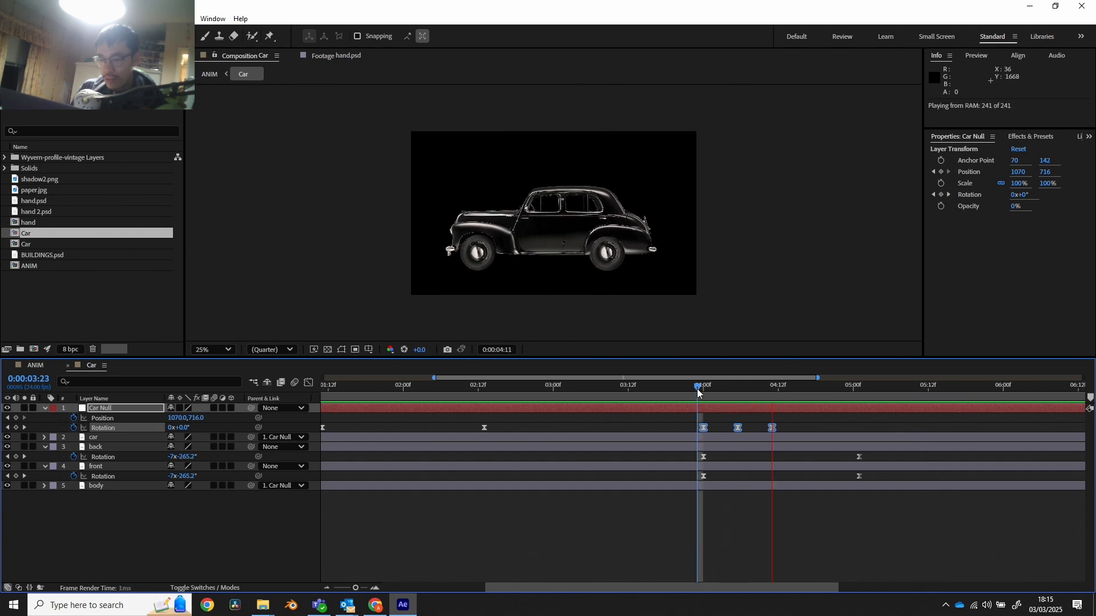
click(684, 389)
key(space)
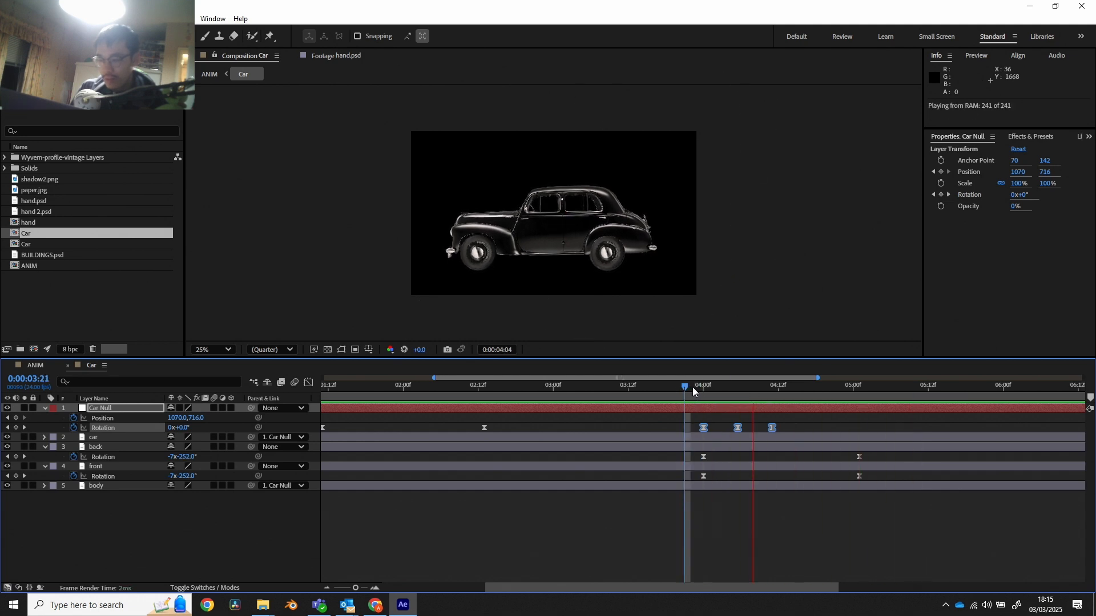
- Move the middle braking Rotation keyframe of the Car Null to 0:00:04:03 and play back the tilt
click(739, 427)
drag(740, 426, 724, 428)
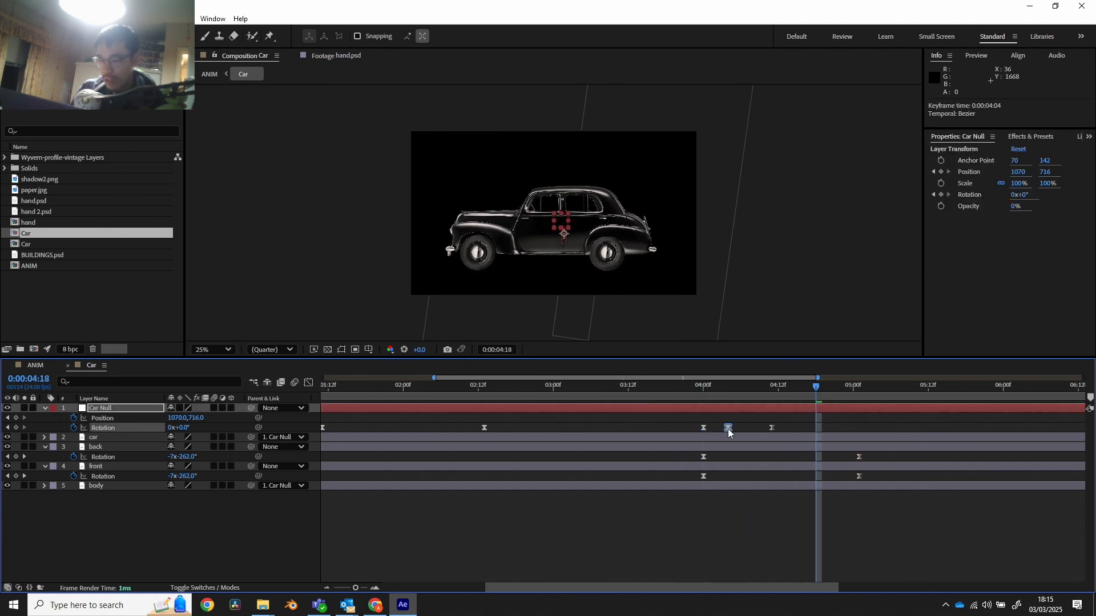
click(692, 389)
key(space)
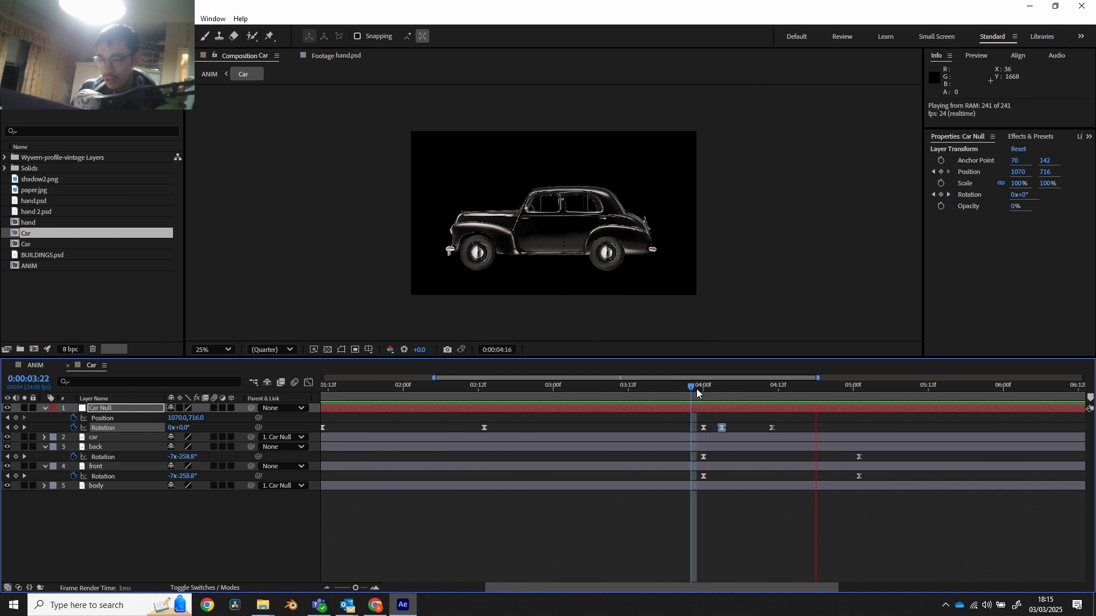
click(686, 389)
key(space)
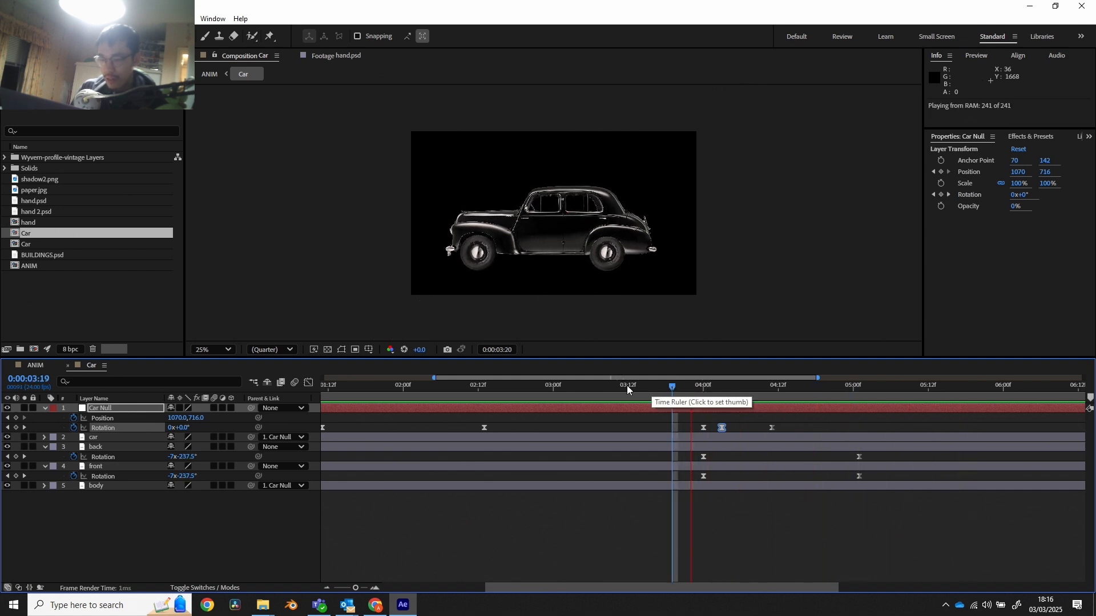
key(space)
- Return to the ANIM composition and play back the car driving and stopping from 0:00:02:08
click(36, 365)
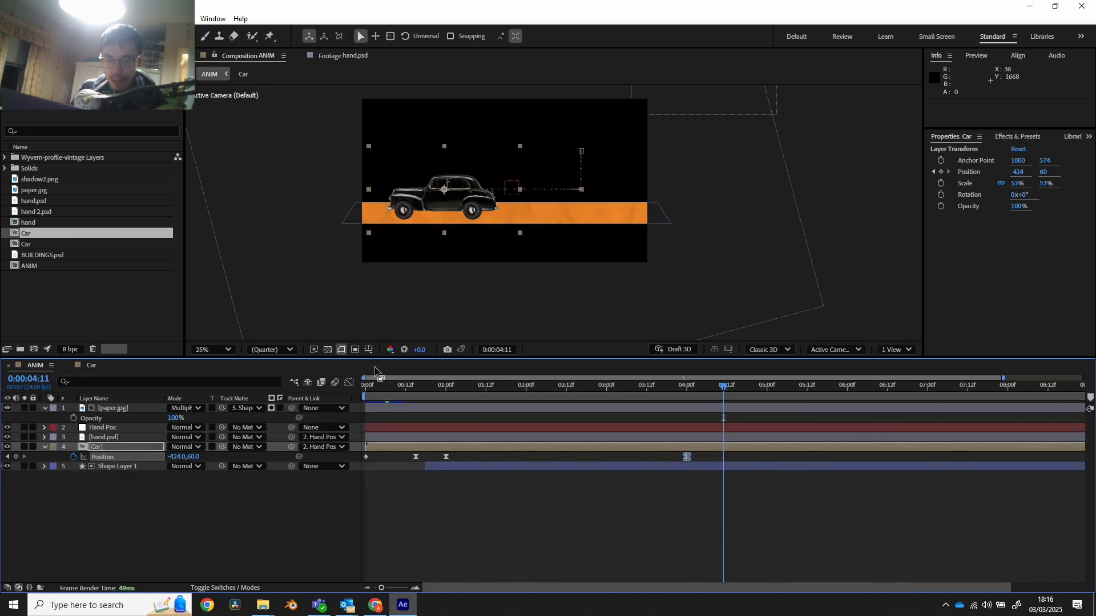
click(666, 392)
click(553, 390)
key(space)
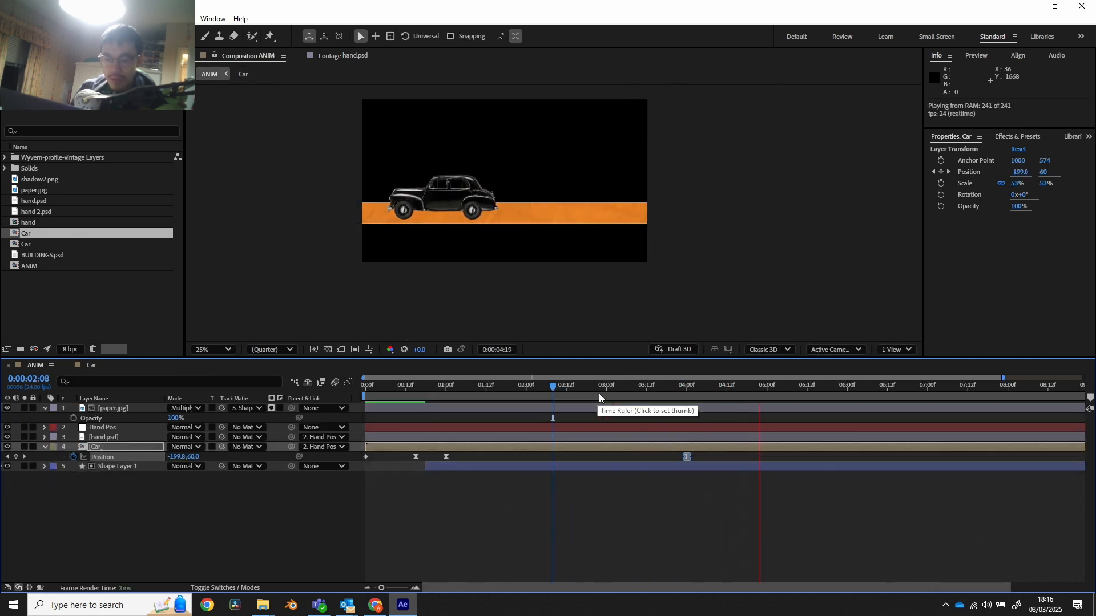
key(space)
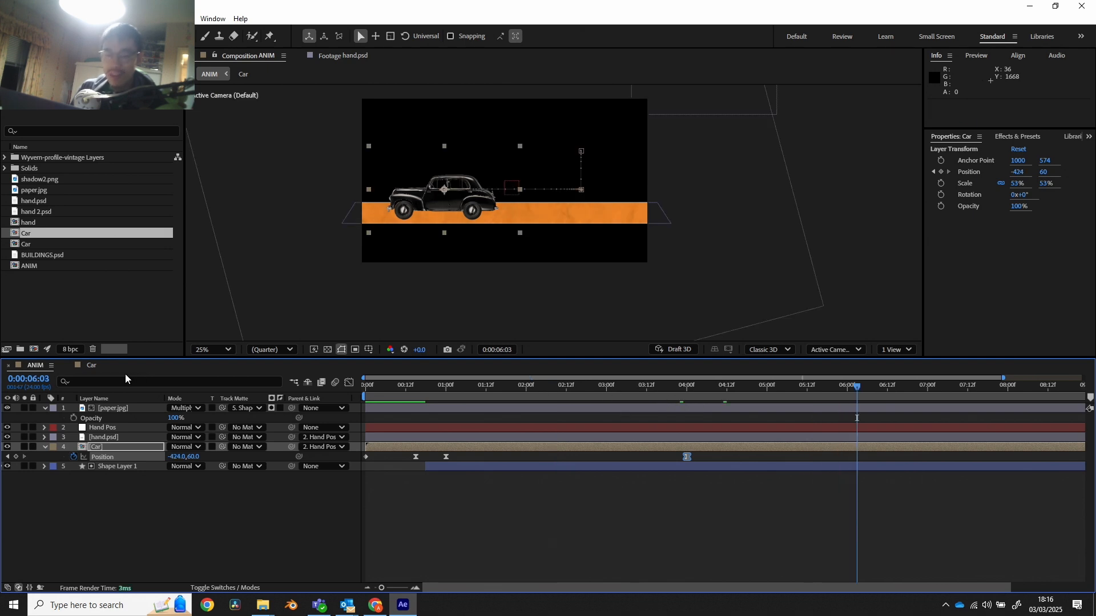
- In the Car composition, move the Car Null's first two braking Rotation keyframes to 0:00:03:21 and 0:00:04:00, and preview the tilt
click(91, 365)
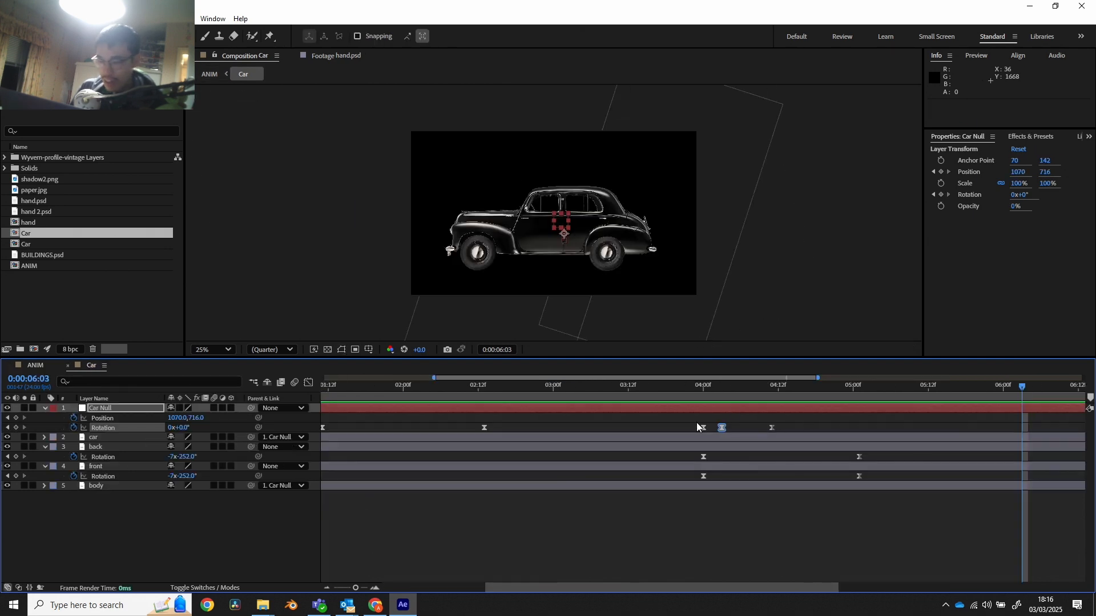
mouse_move(696, 422)
mouse_down()
mouse_move(732, 431)
mouse_move(707, 429)
mouse_up()
click(657, 390)
key(space)
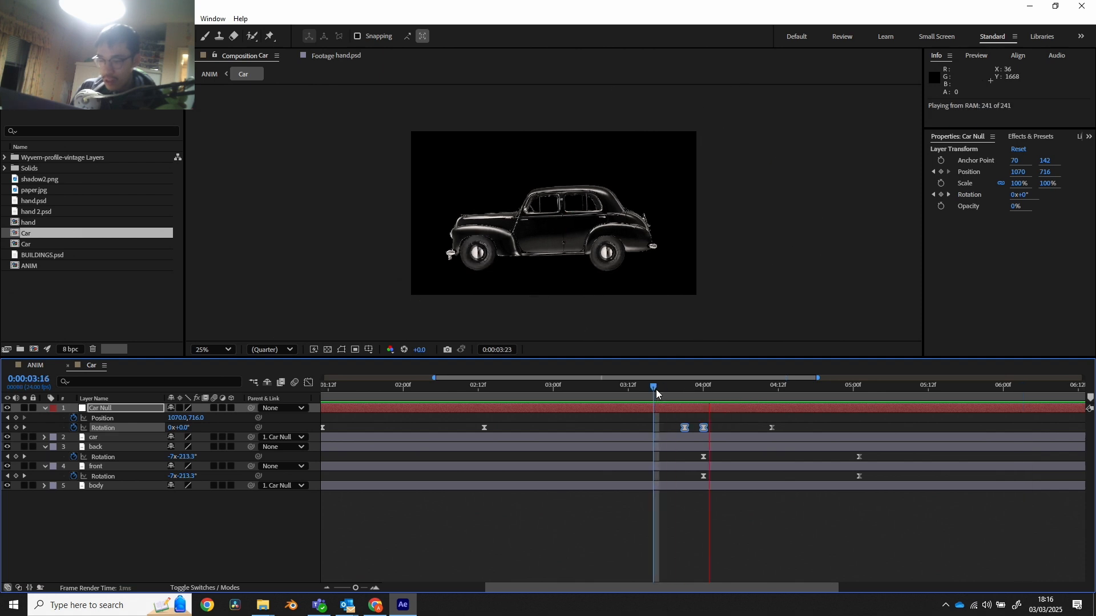
key(space)
- Return to the ANIM composition and play back the car's drop, drive and stop from 0:00:00:12
click(35, 365)
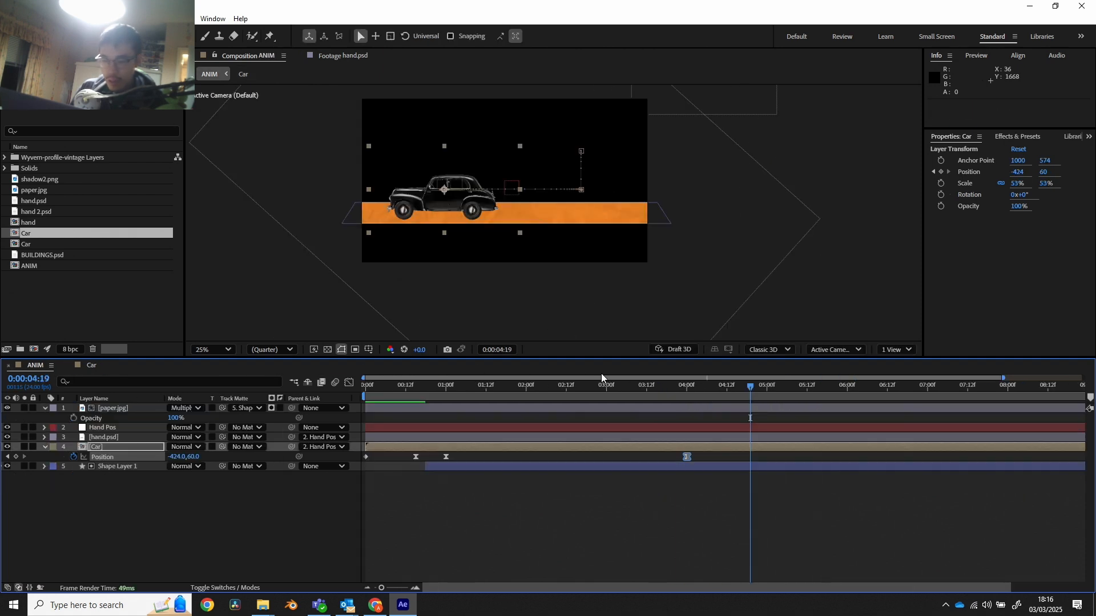
click(405, 385)
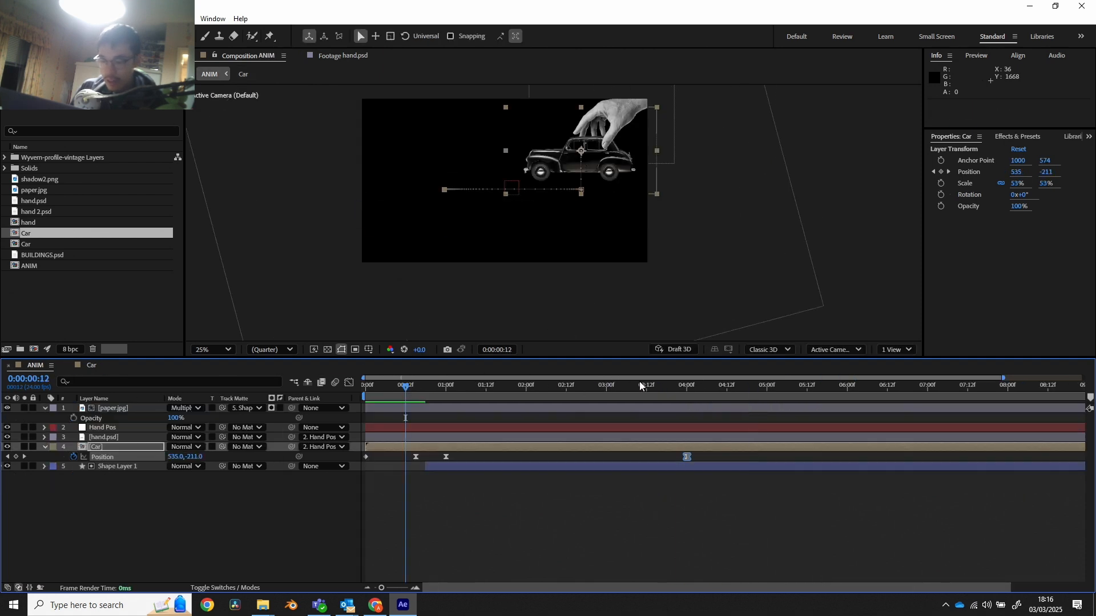
key(space)
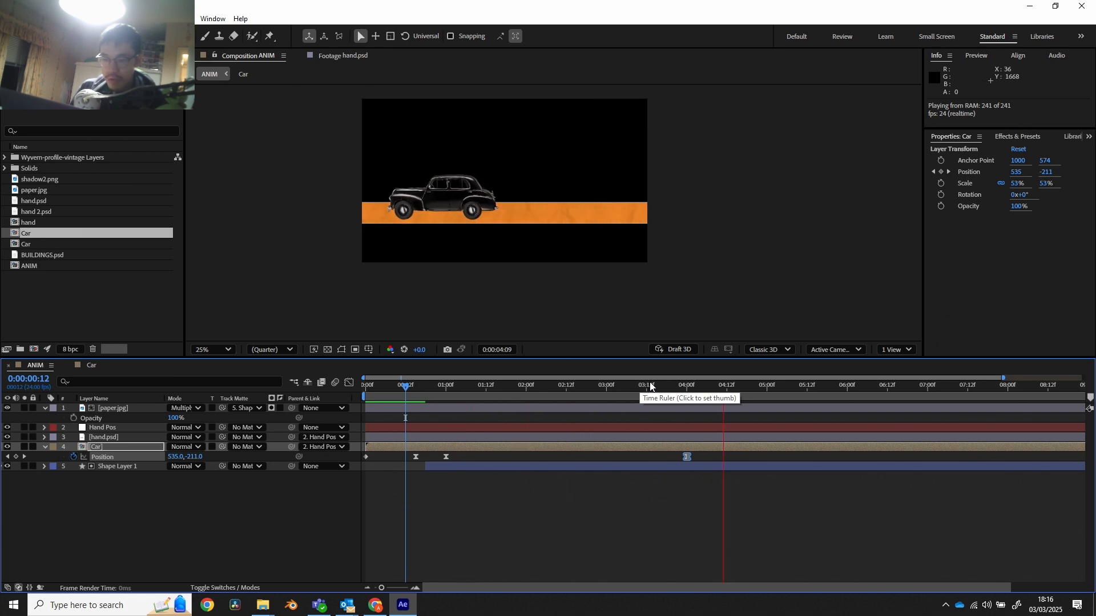
key(space)
- In the Car composition, move the Car Null's first two braking Rotation keyframes to 0:00:03:15 and 0:00:03:18, and preview the motion
click(91, 366)
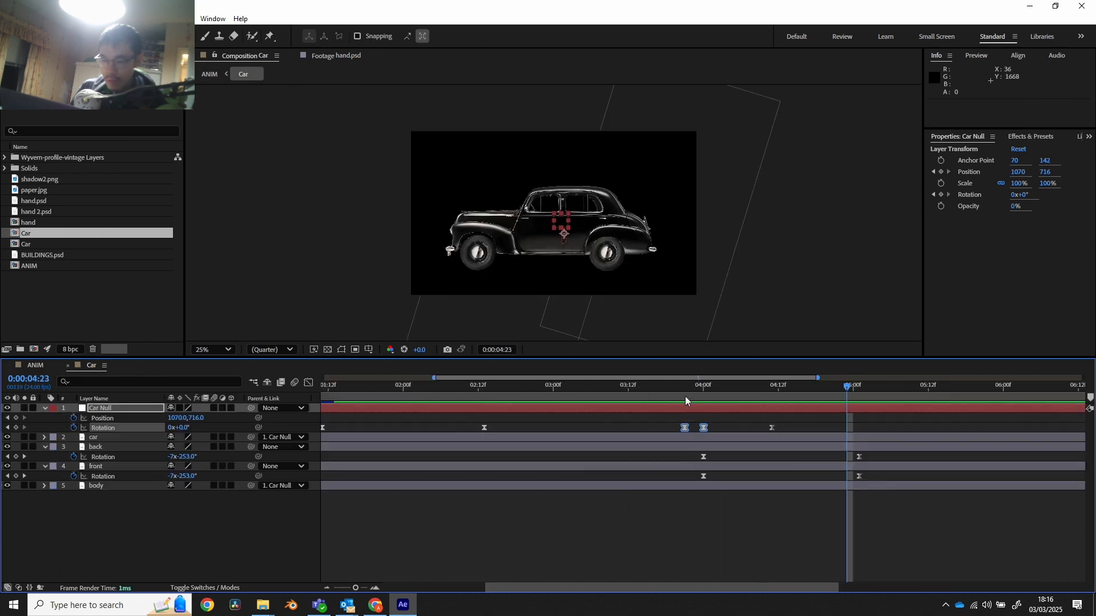
mouse_move(658, 416)
mouse_down()
mouse_move(691, 431)
mouse_move(674, 415)
mouse_move(724, 426)
mouse_move(668, 426)
mouse_up()
key(ctrl+z)
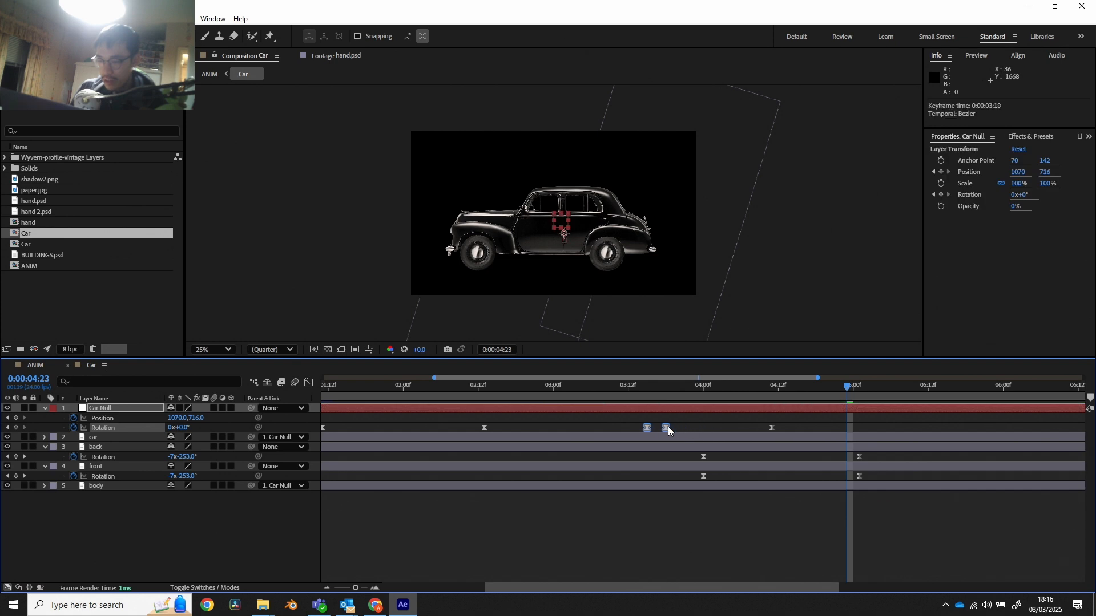
click(583, 385)
key(space)
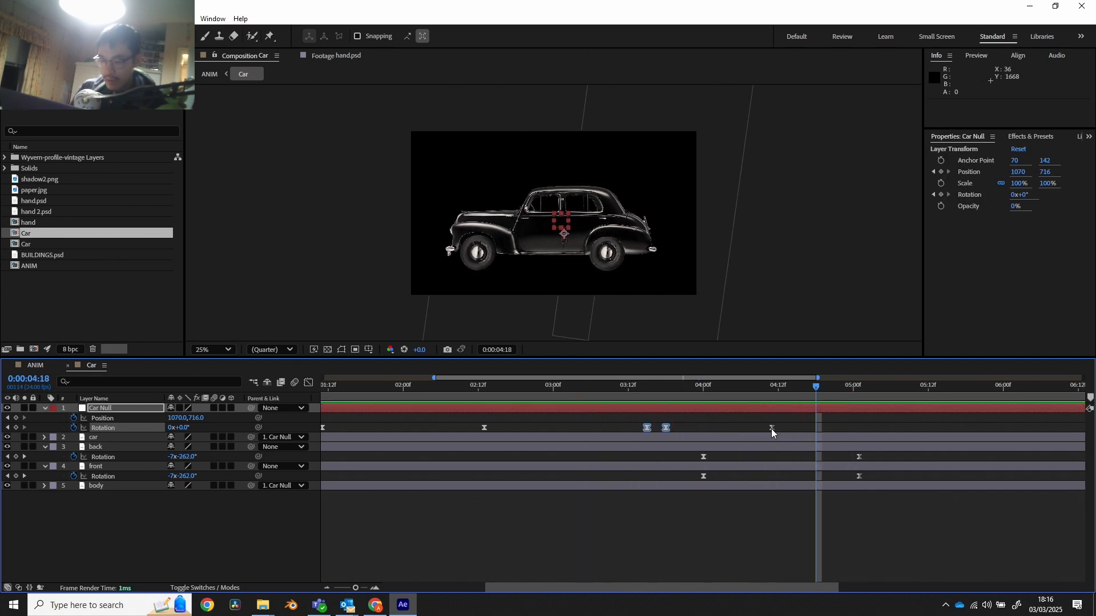
- Move the Car Null's last braking Rotation keyframe to 0:00:05:01 and preview the longer settling tilt
drag(772, 429, 859, 428)
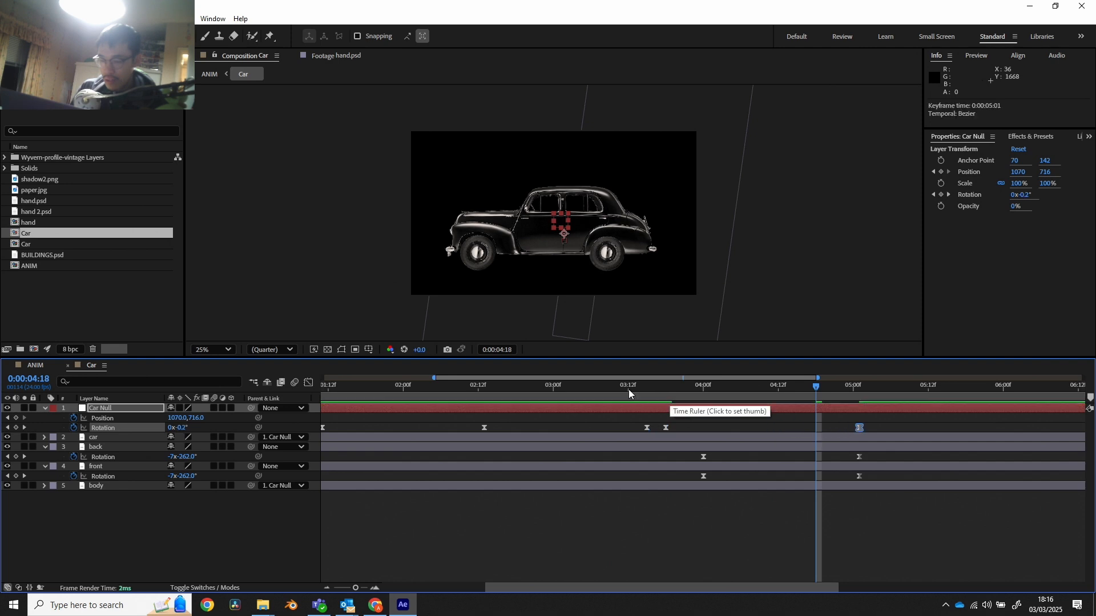
click(615, 390)
key(space)
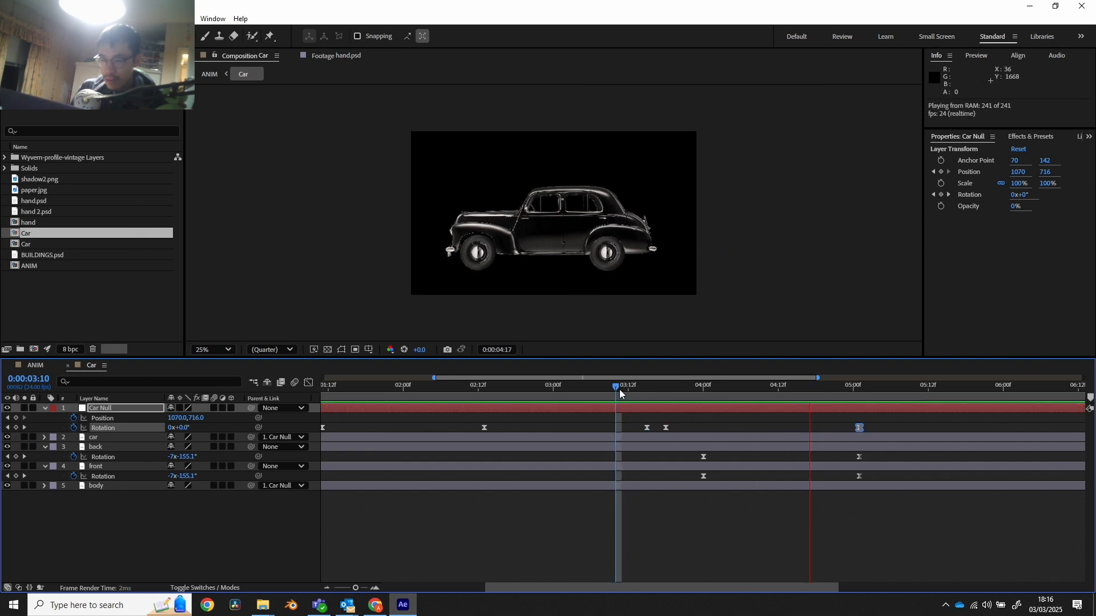
- Check the braking tilt in the ANIM composition by playing it back from 0:00:03:05
click(31, 366)
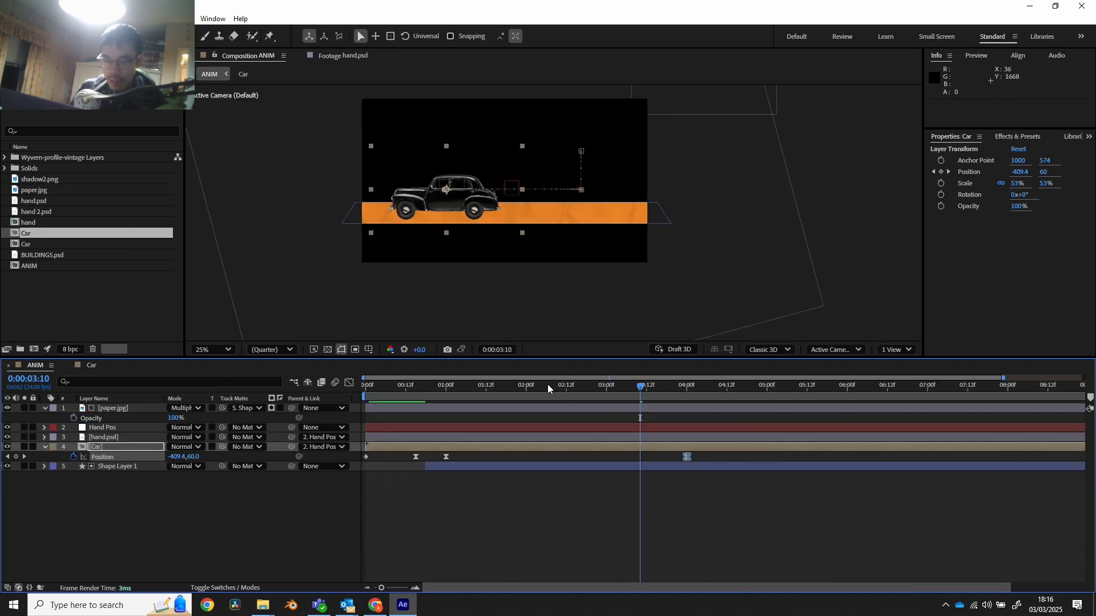
click(624, 391)
key(space)
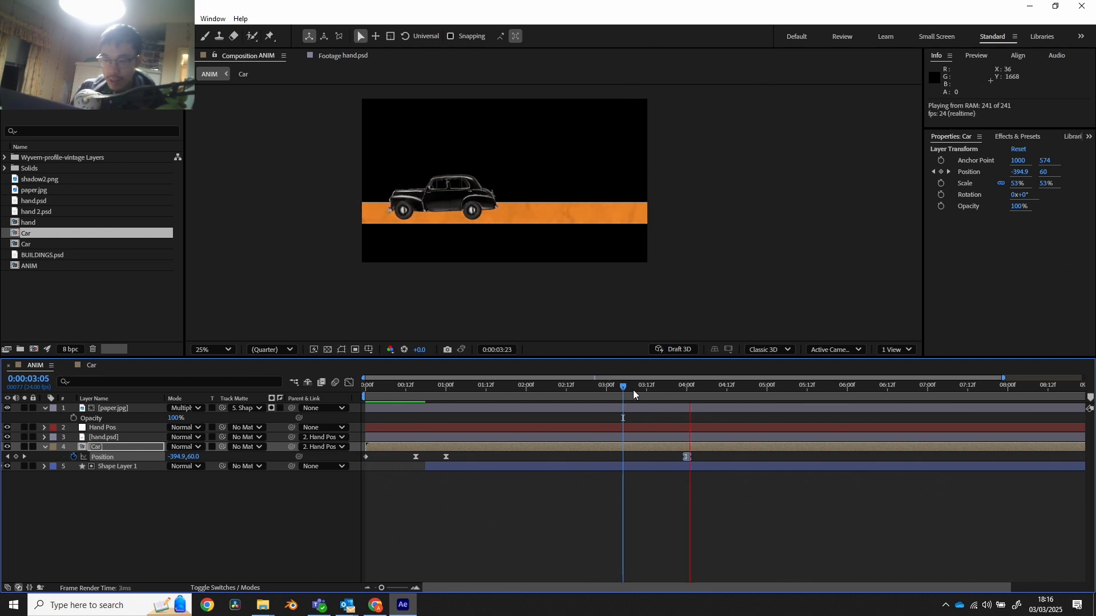
key(space)
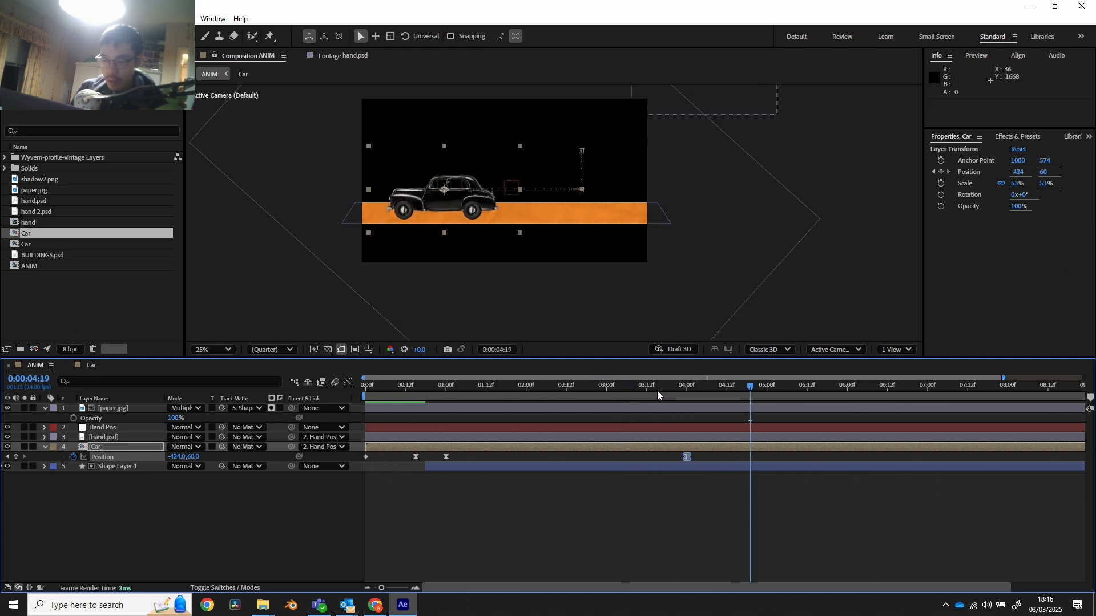
- In the Car composition, move the Car Null's first braking Rotation keyframe to 0:00:02:23 and preview the tilt
click(92, 365)
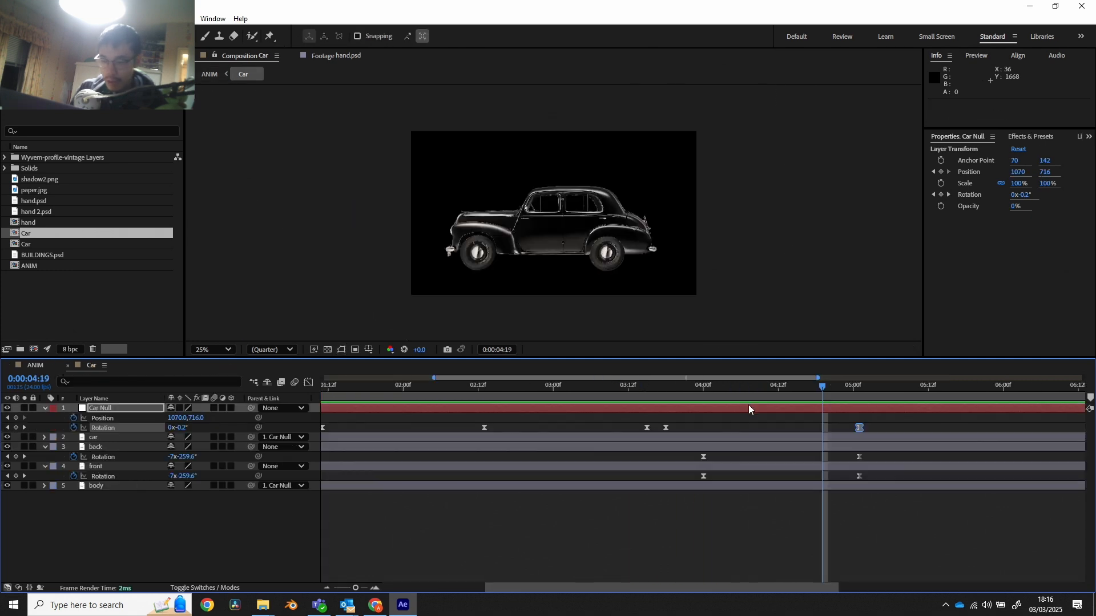
click(647, 427)
drag(646, 427, 549, 431)
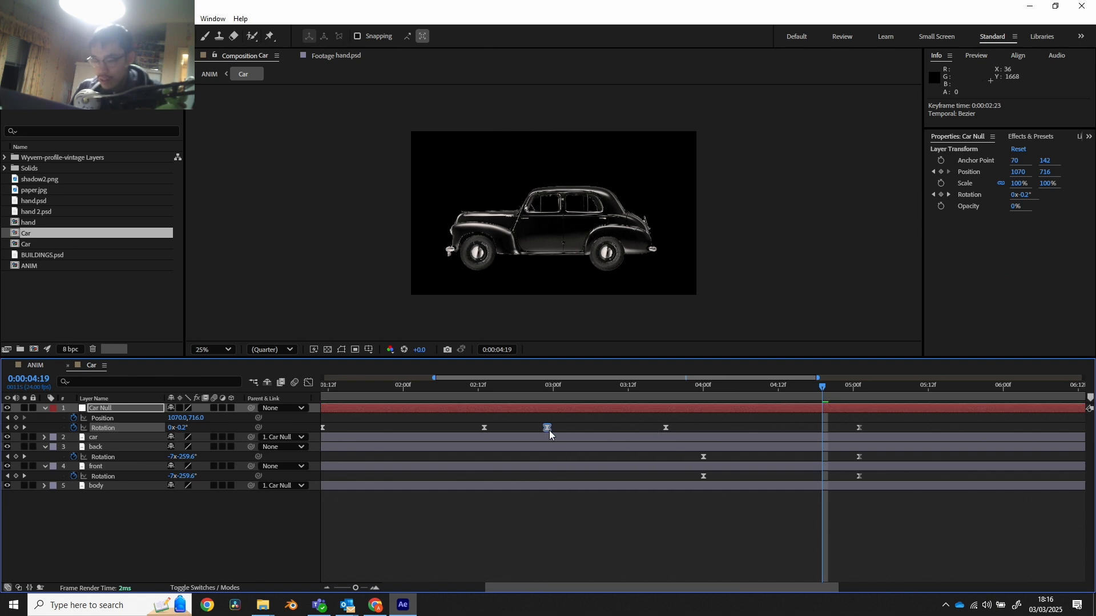
drag(668, 394, 532, 395)
key(space)
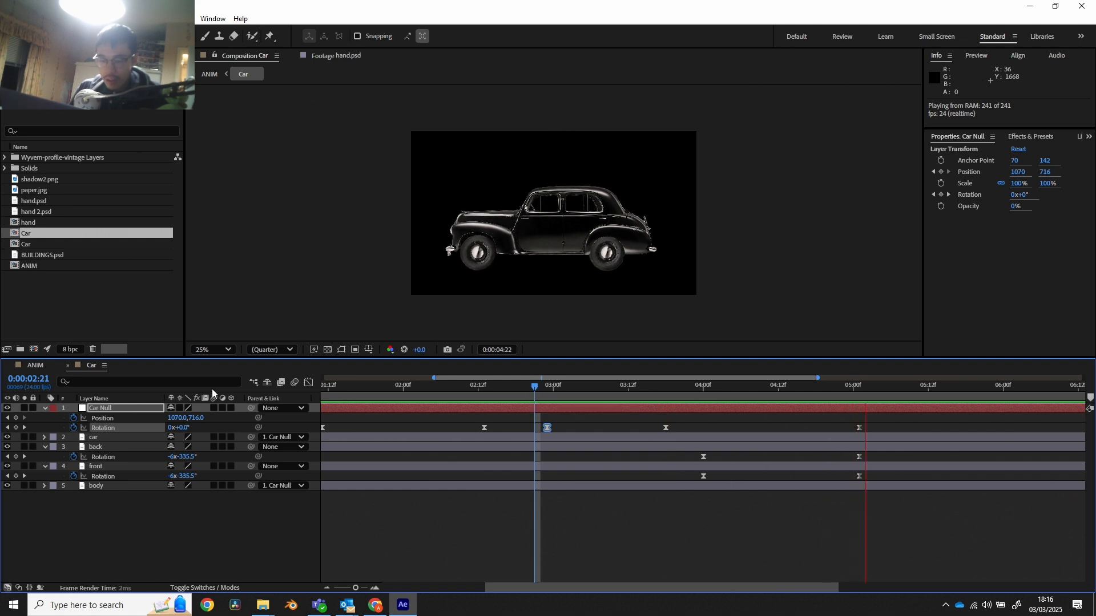
- Play back the car's stop in the ANIM composition from 0:00:03:03 and again from 0:00:02:23
click(50, 364)
drag(596, 388, 615, 388)
key(space)
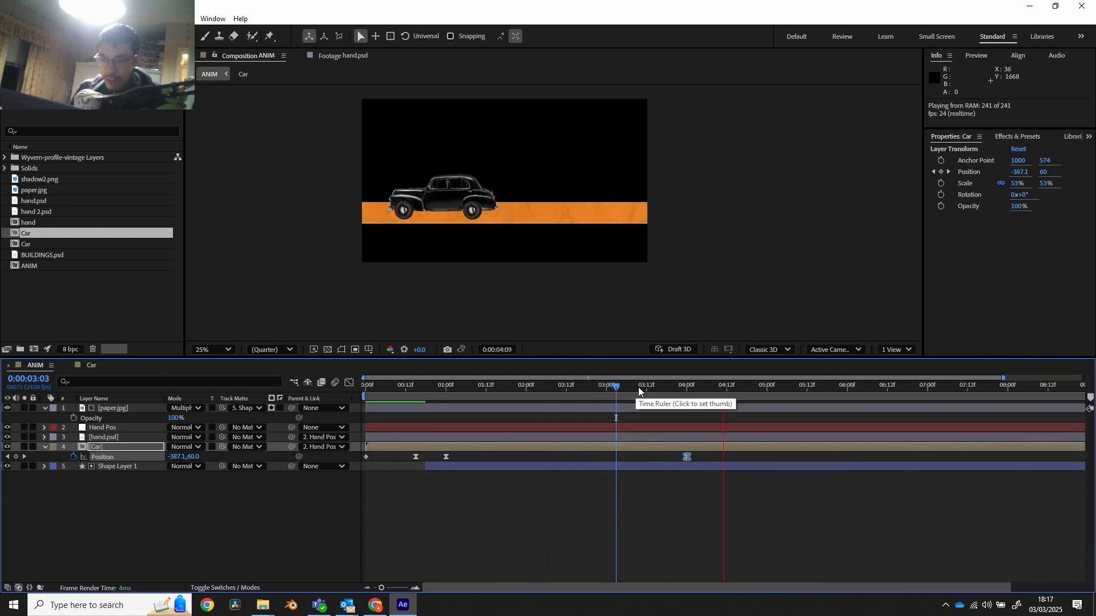
click(604, 387)
key(space)
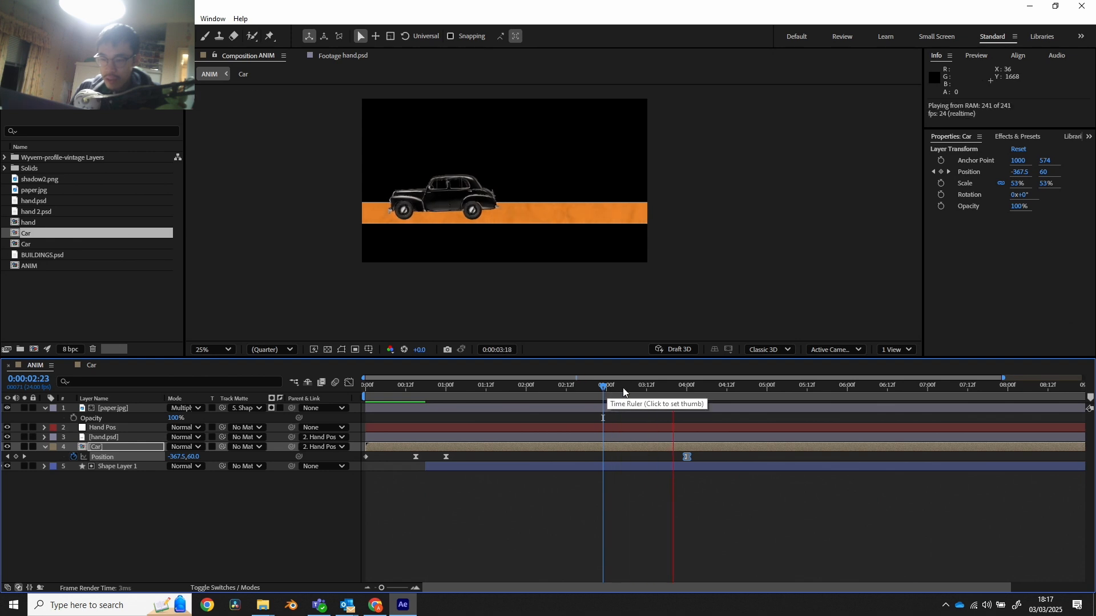
key(space)
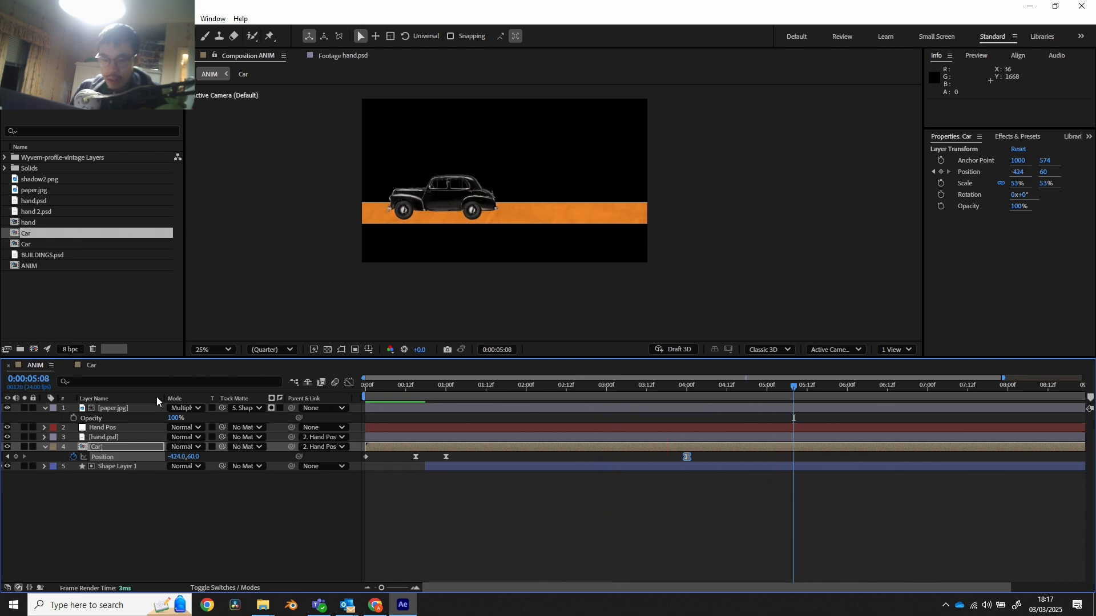
- In the Car composition, move the Car Null's three braking Rotation keyframes to 0:00:03:01, 0:00:03:21 and about 0:00:04:02
click(87, 365)
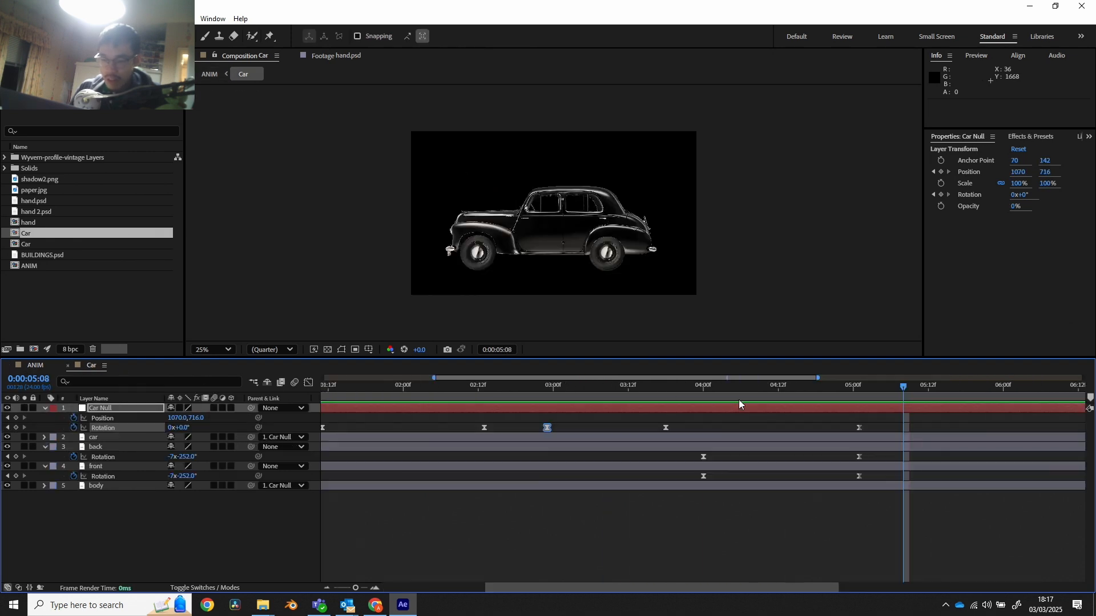
click(854, 423)
drag(856, 425, 686, 429)
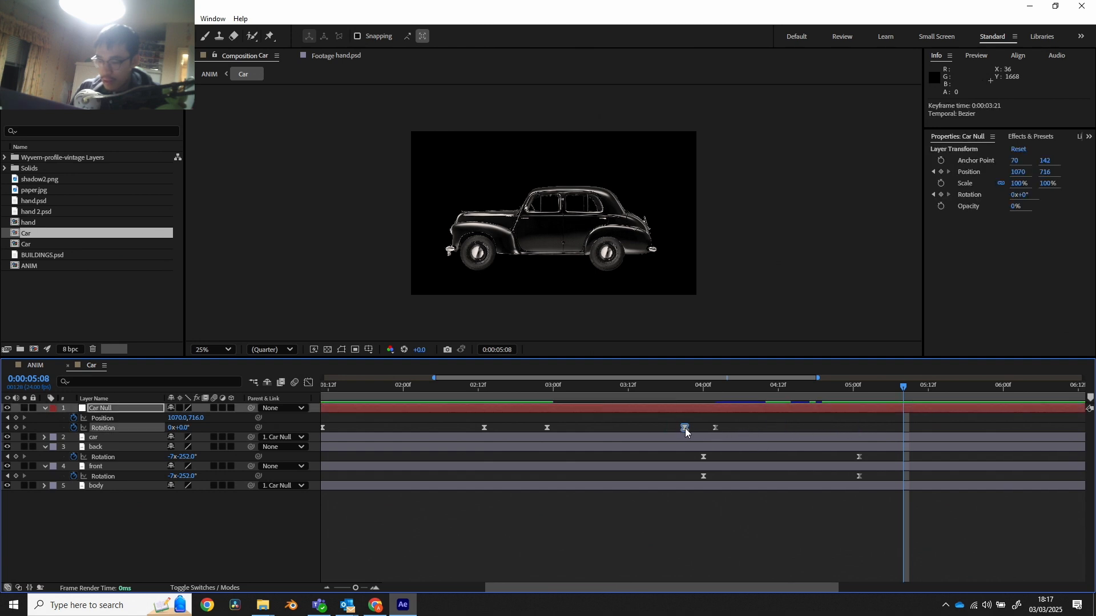
click(558, 433)
drag(548, 427, 561, 427)
- Play back the whole ANIM composition from the beginning to review the drop, drive and braking
click(46, 367)
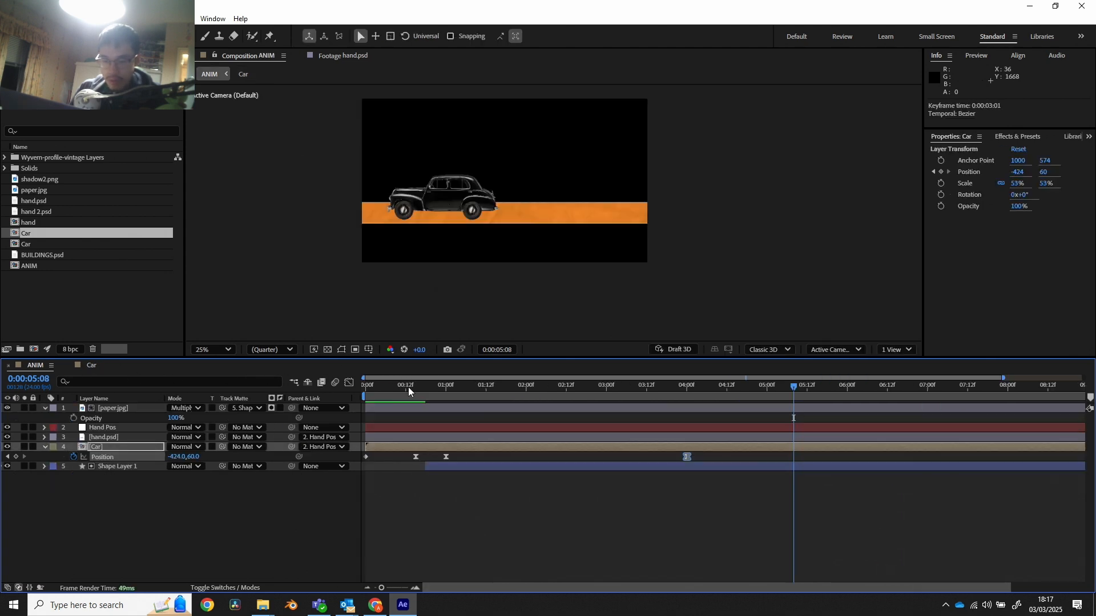
drag(408, 387, 354, 396)
key(space)
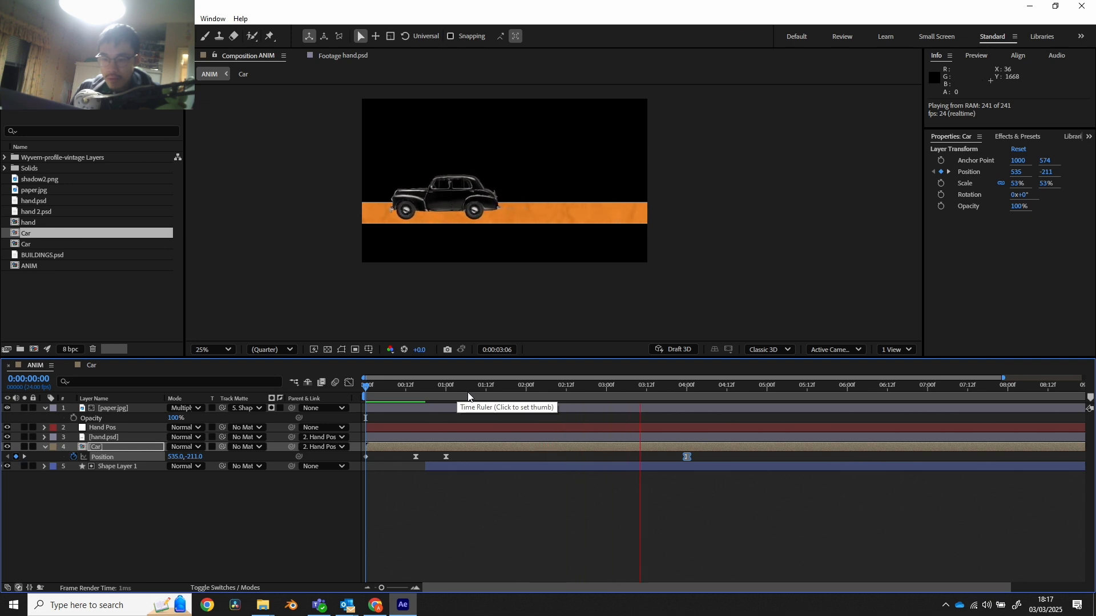
key(space)
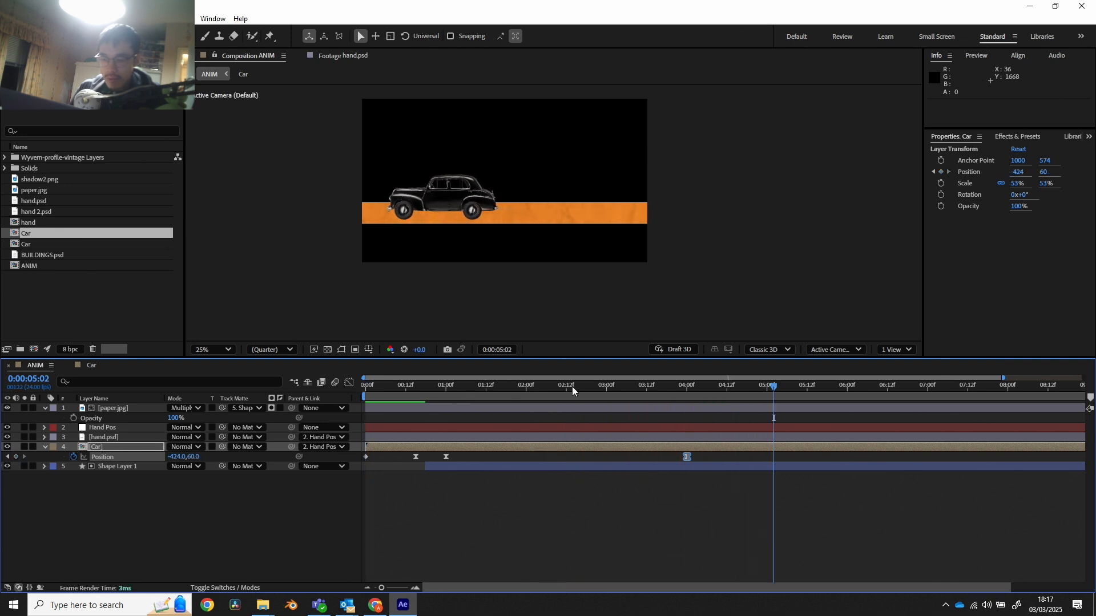
drag(572, 385, 735, 428)
click(90, 368)
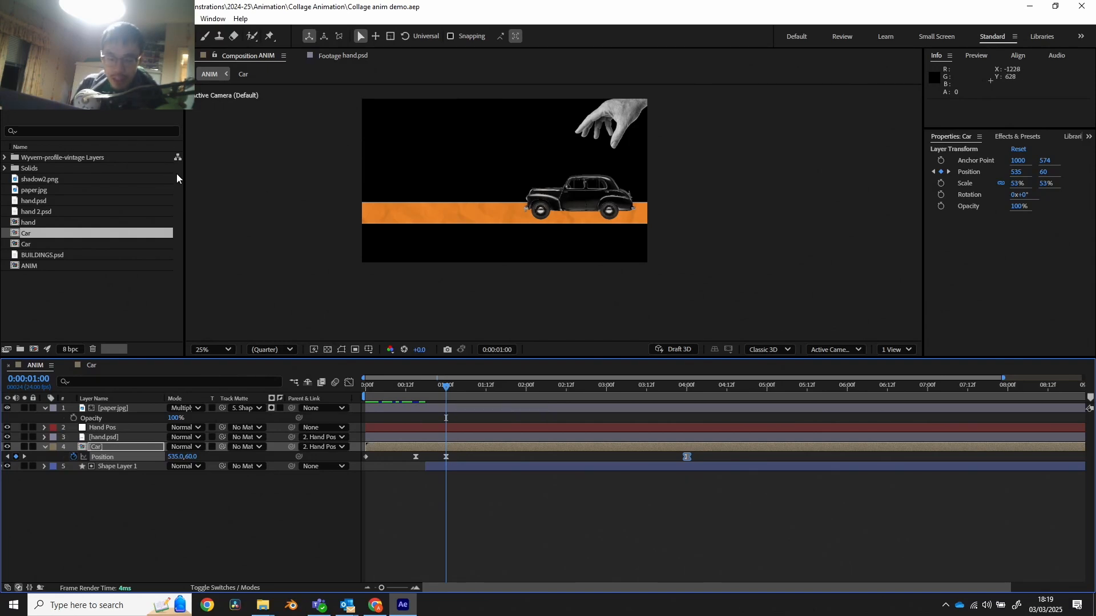
- Add shadow2.png to the ANIM composition directly beneath the Car layer and place it under the car at about 1500, 714
click(47, 179)
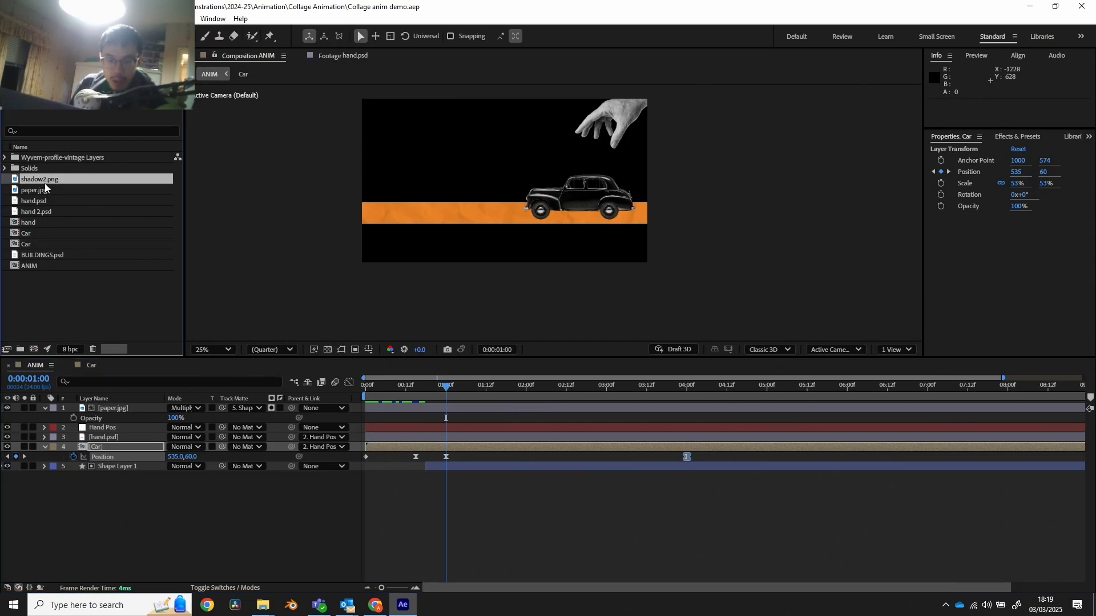
drag(54, 177, 119, 455)
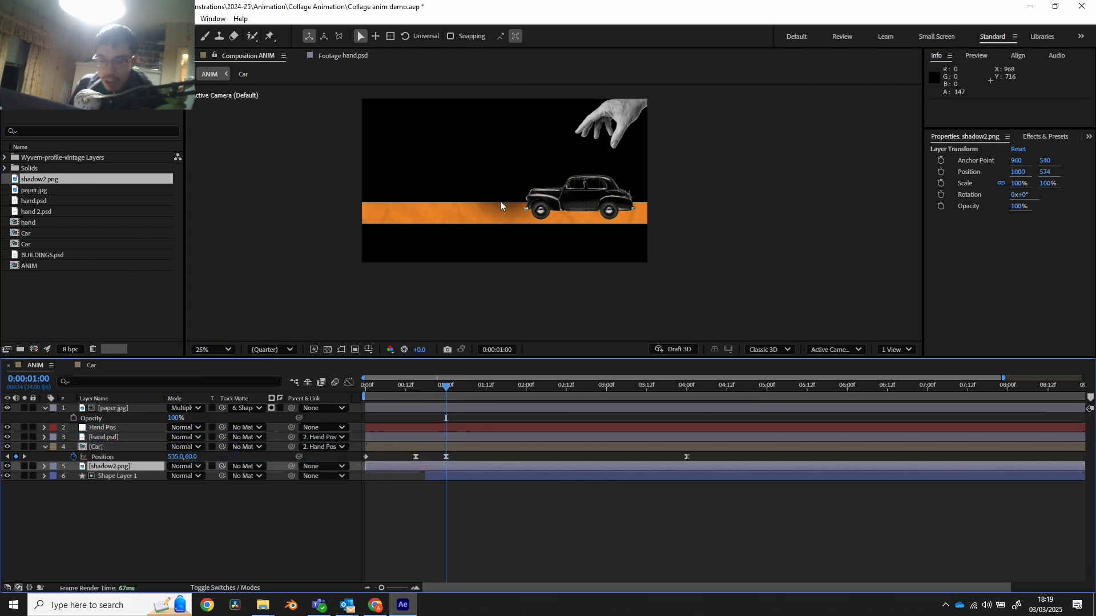
drag(501, 205, 570, 214)
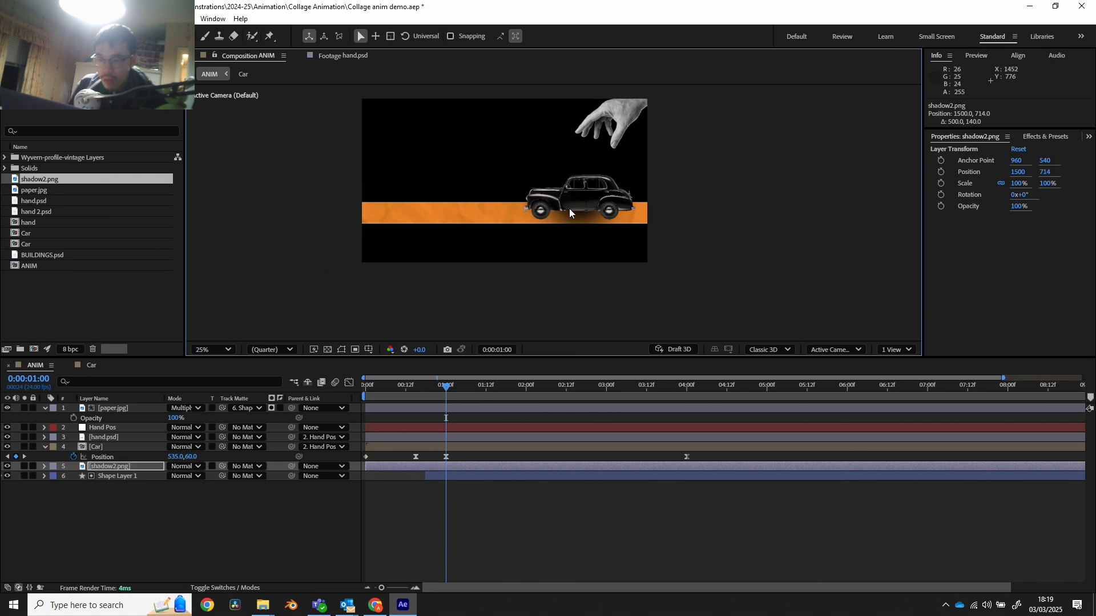
- Squash the shadow's height to about 40.7% and position it beneath the car's wheels at about 1524, 778
scroll(569, 213, down, 4)
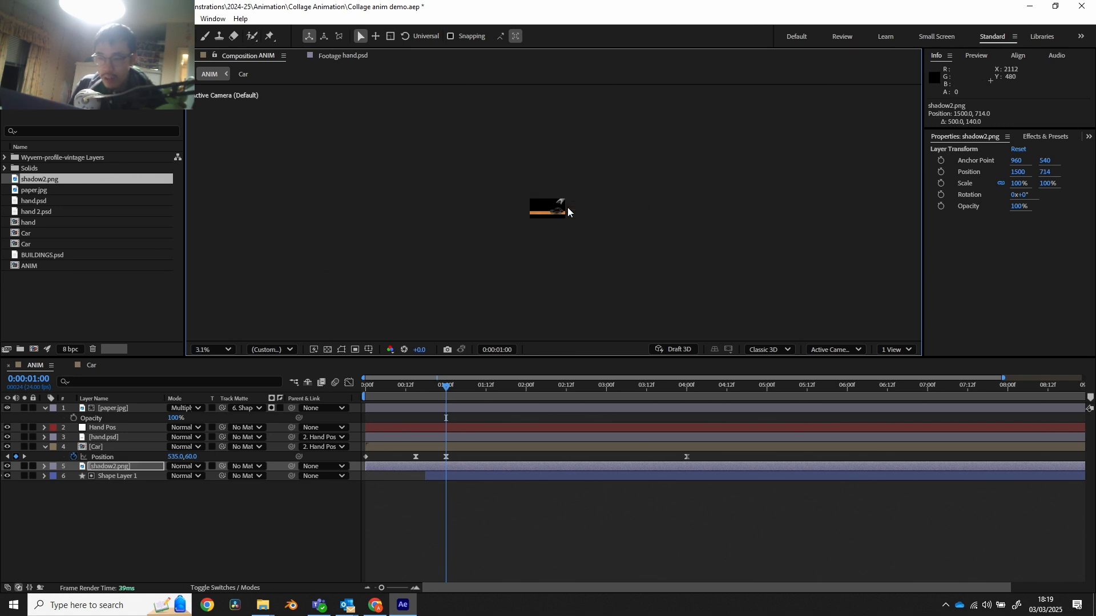
click(342, 349)
scroll(611, 179, up, 8)
scroll(611, 180, down, 4)
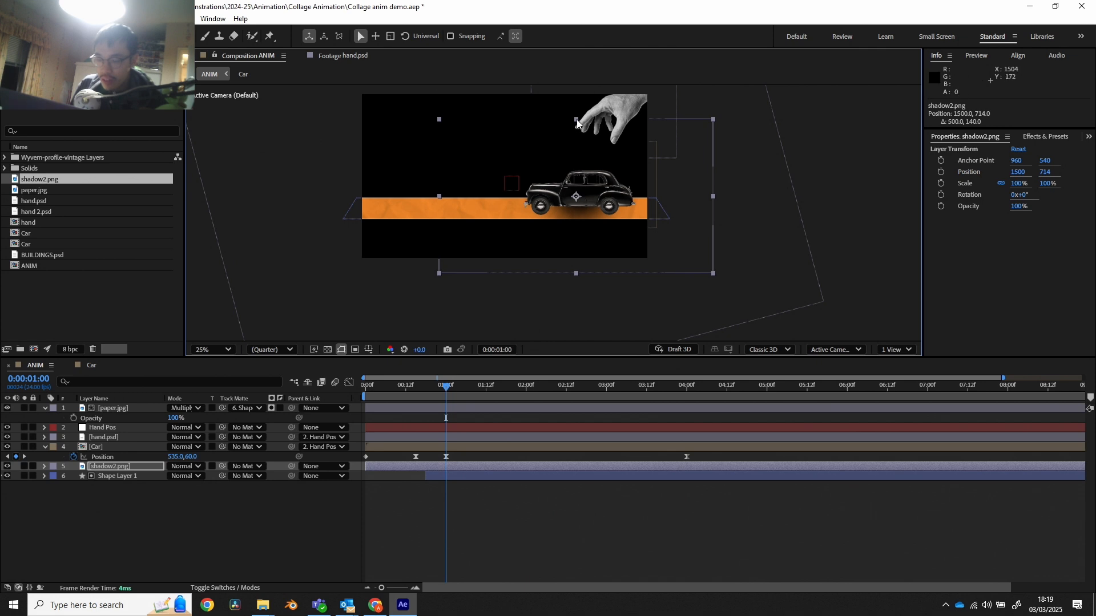
drag(577, 121, 592, 208)
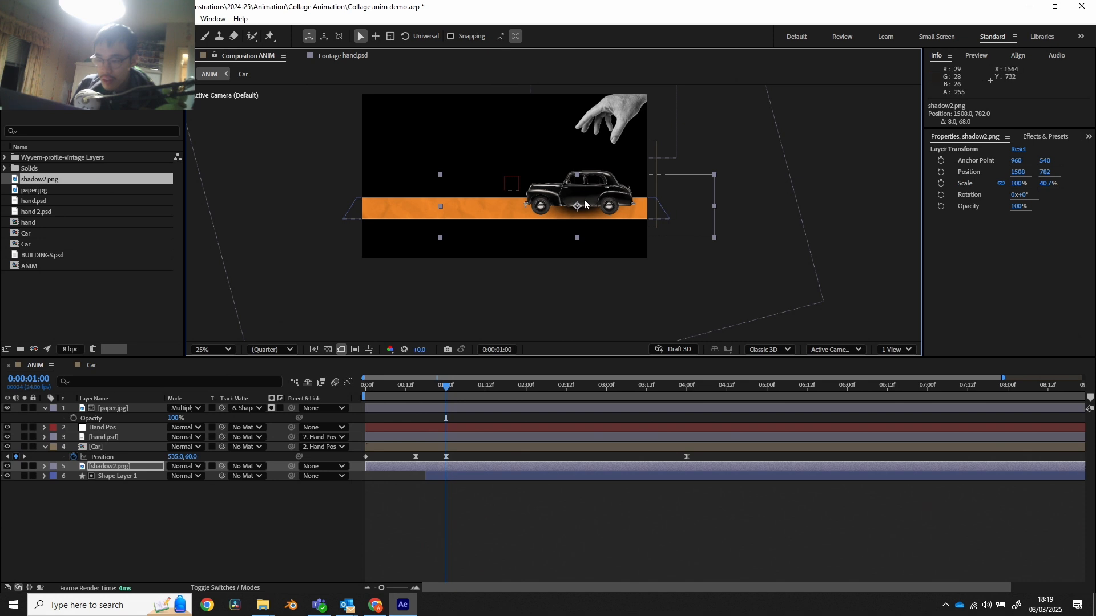
drag(584, 202, 586, 204)
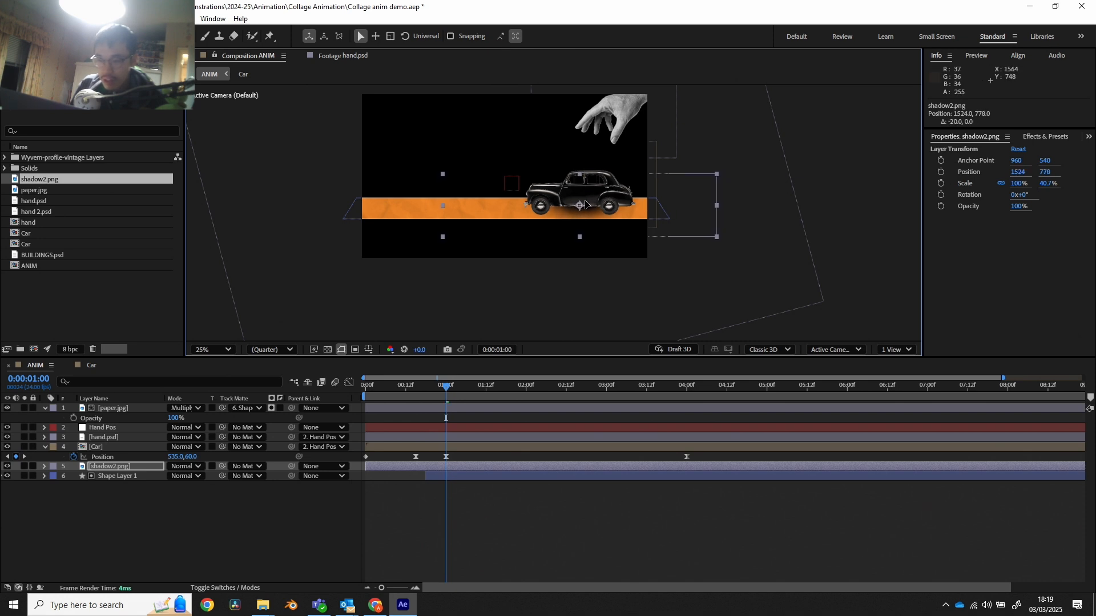
- Parent the shadow2.png layer to the Car layer and lower its opacity to 78%
drag(291, 466, 137, 448)
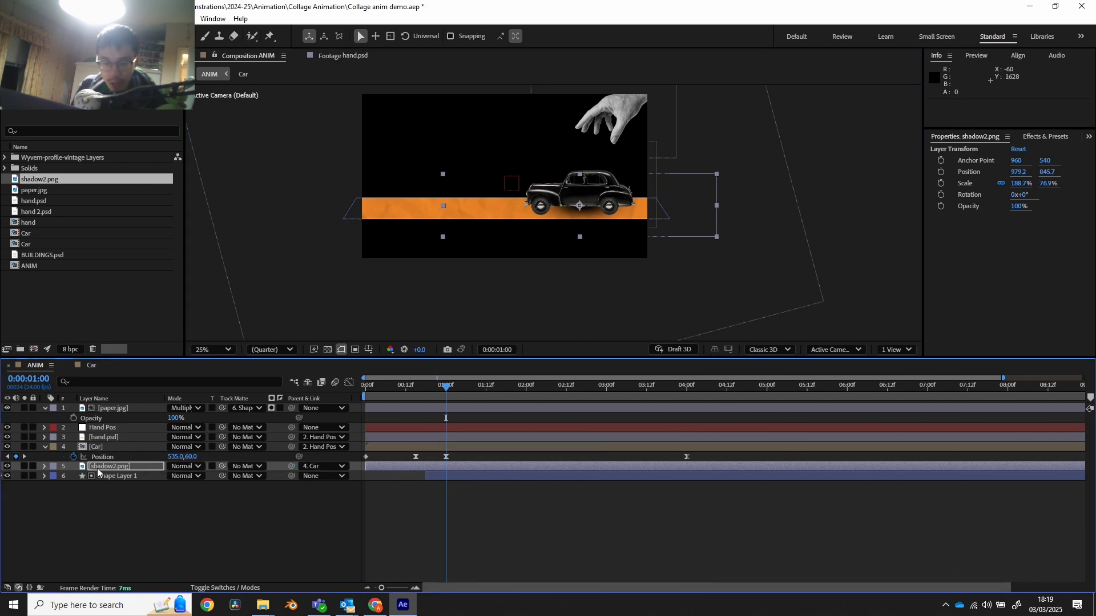
key(t)
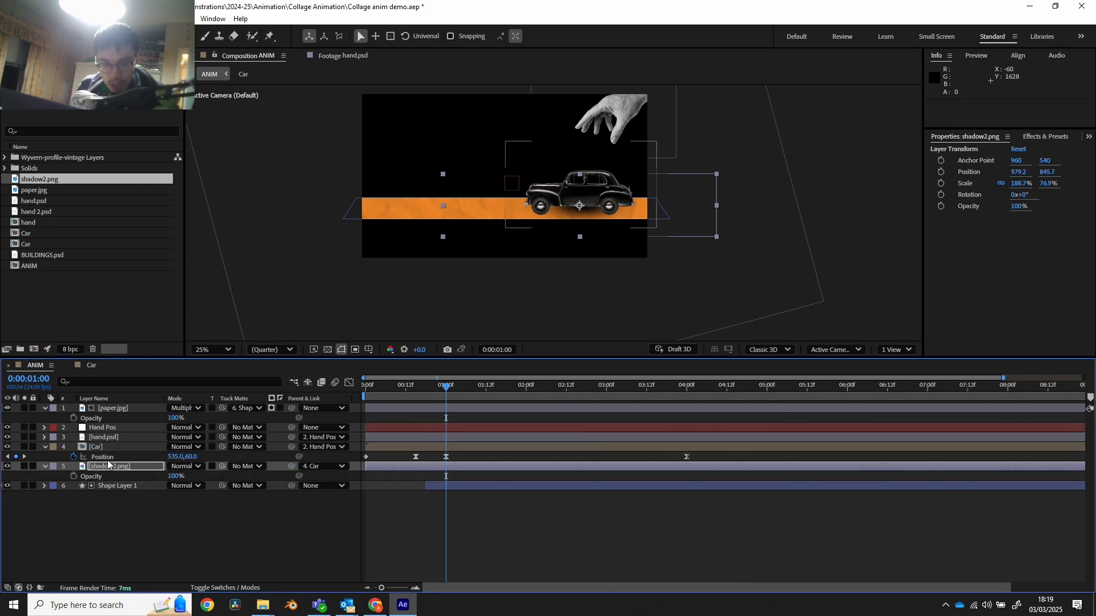
drag(173, 476, 160, 476)
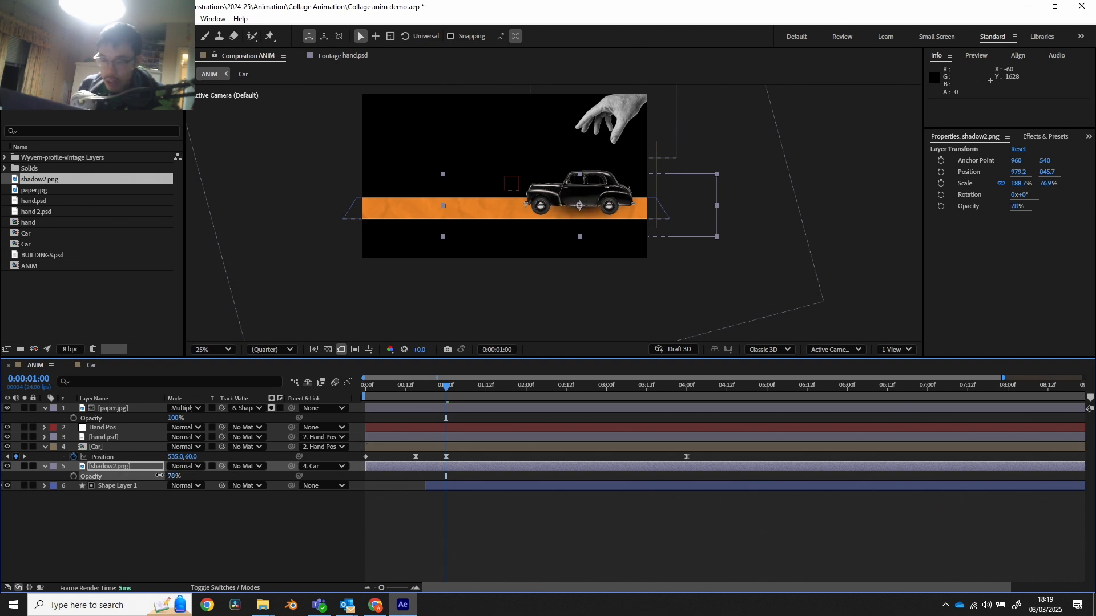
- Scrub through the ANIM composition's first three seconds to check that the shadow follows the car through its drop and drive
drag(390, 387, 585, 410)
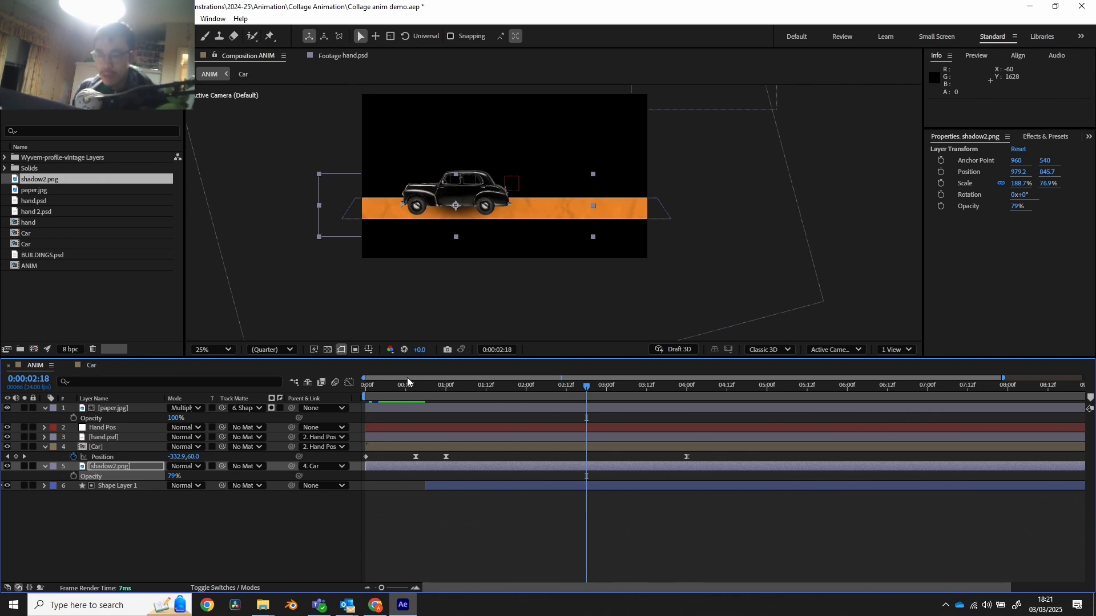
click(420, 386)
drag(402, 386, 624, 423)
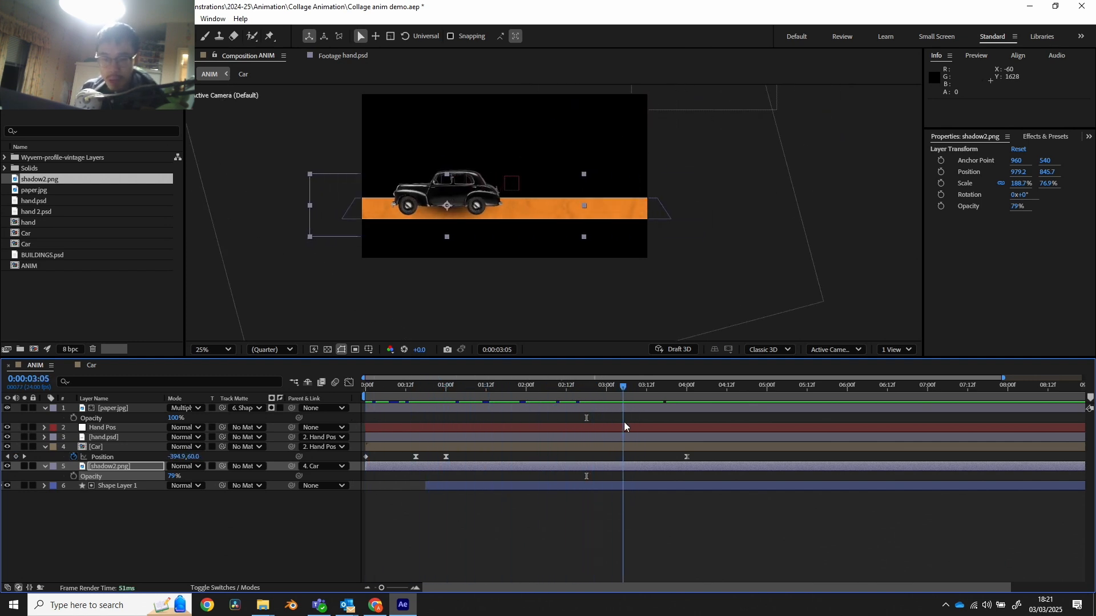
- Add hand 2.psd to the ANIM composition directly beneath the Hand Pos layer
click(39, 211)
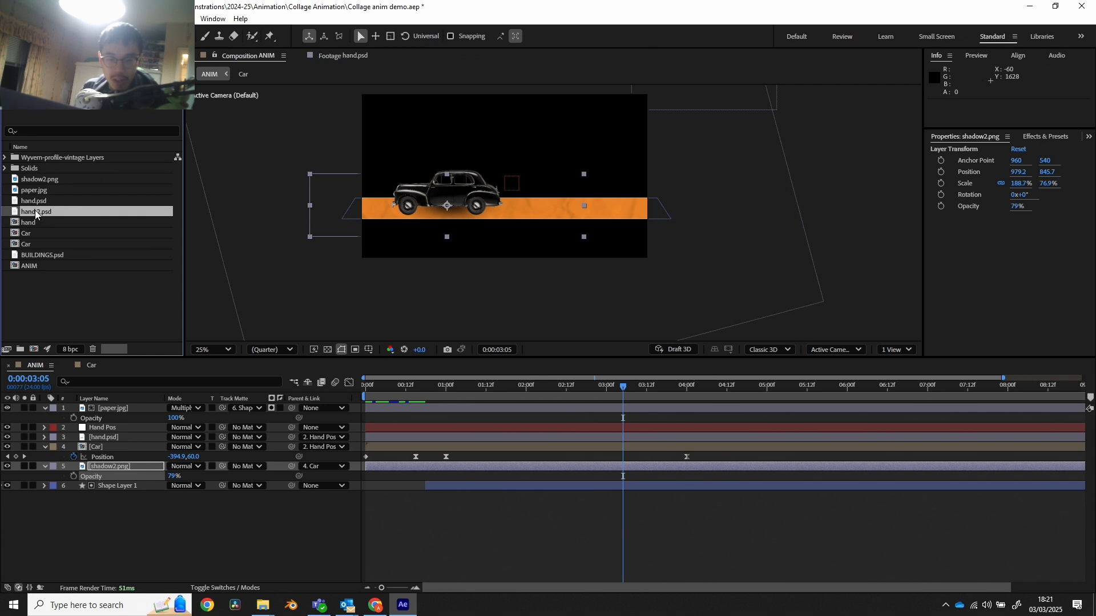
drag(36, 210, 121, 429)
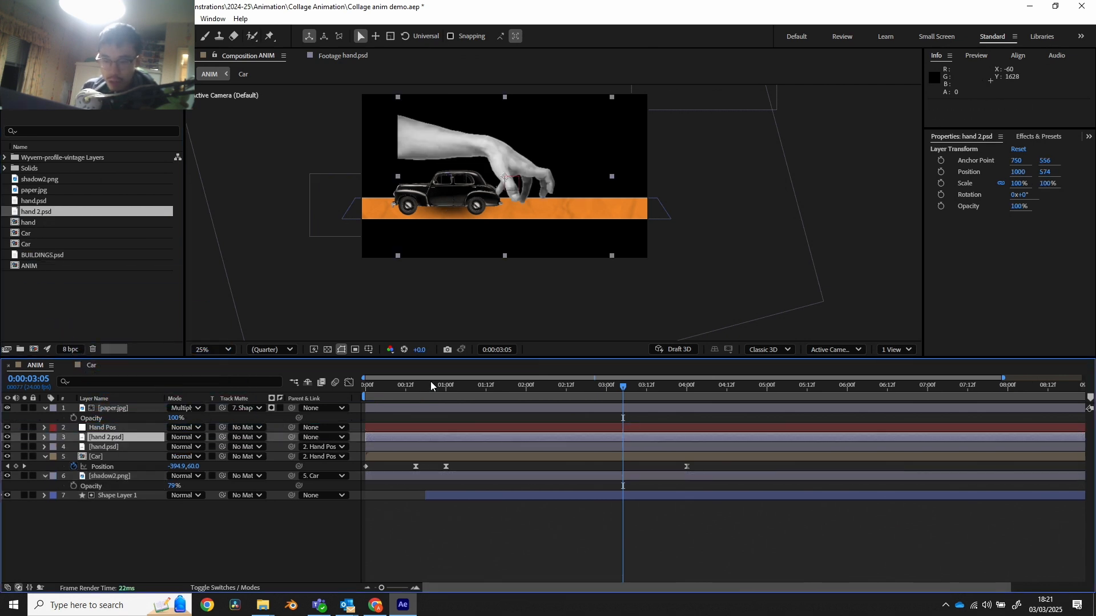
- Trim the hand 2.psd layer to start at 0:00:04:00 and pose it over the car roof at about 484, 383, rotated about 14.3°
drag(430, 382, 686, 401)
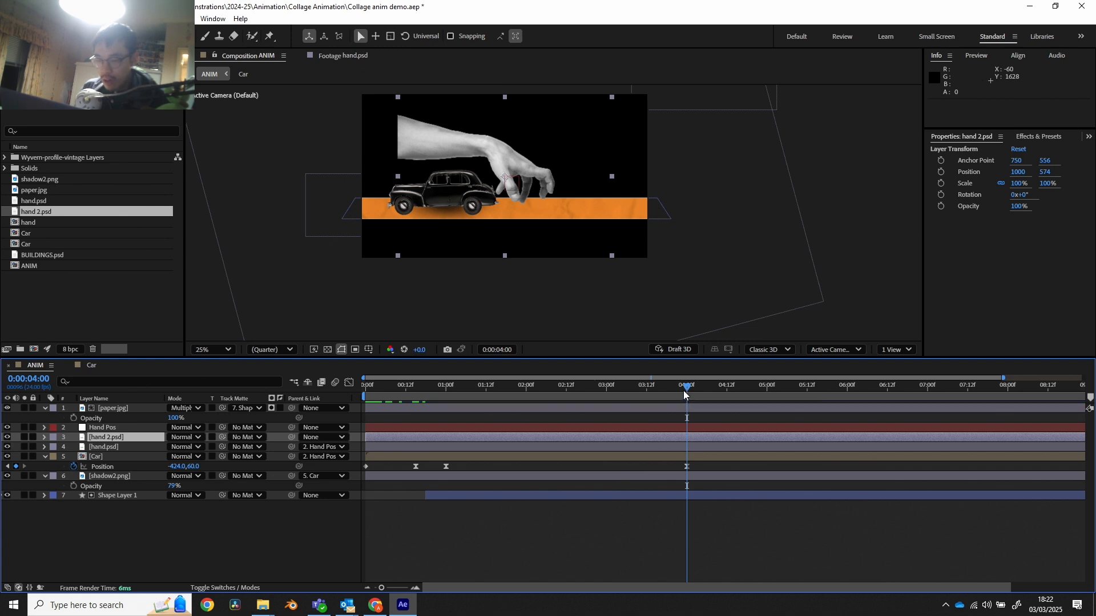
drag(366, 437, 687, 439)
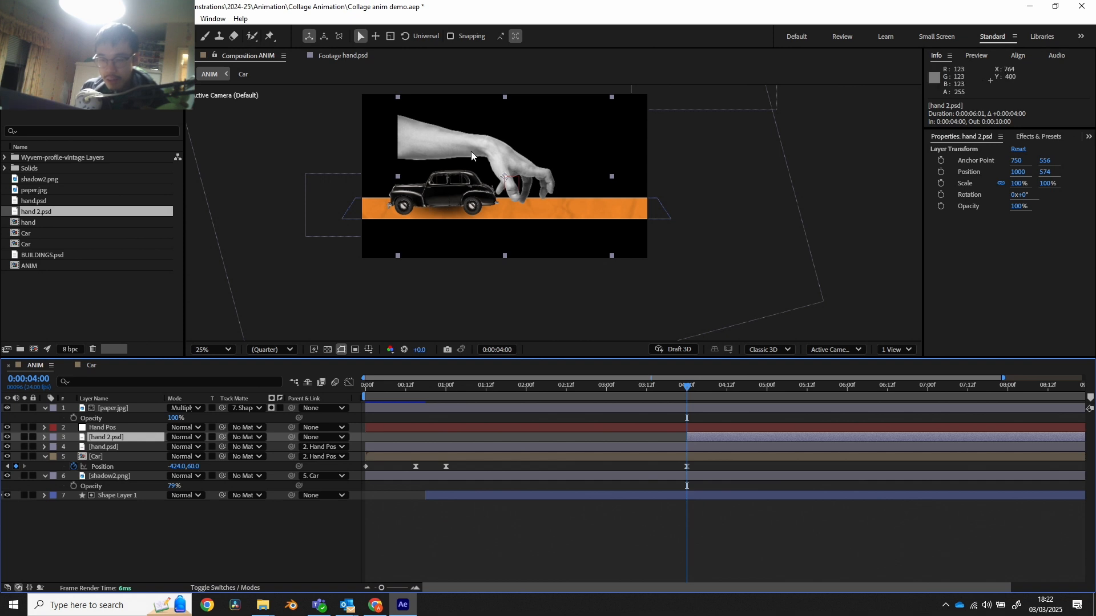
drag(501, 156, 415, 131)
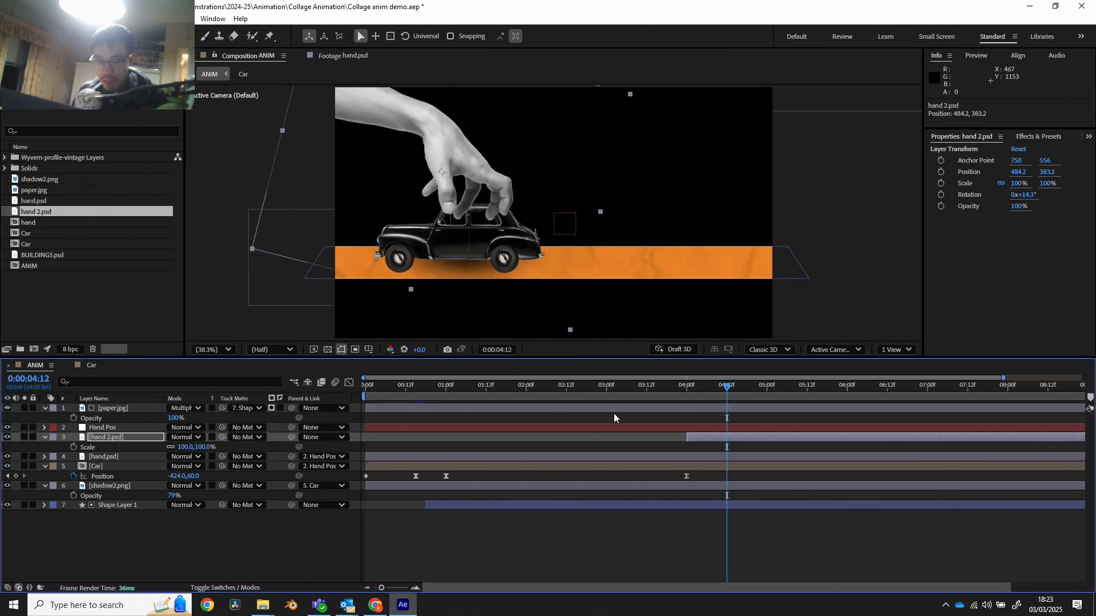
- Split the hand 2.psd layer at 0:00:04:12
click(25, 18)
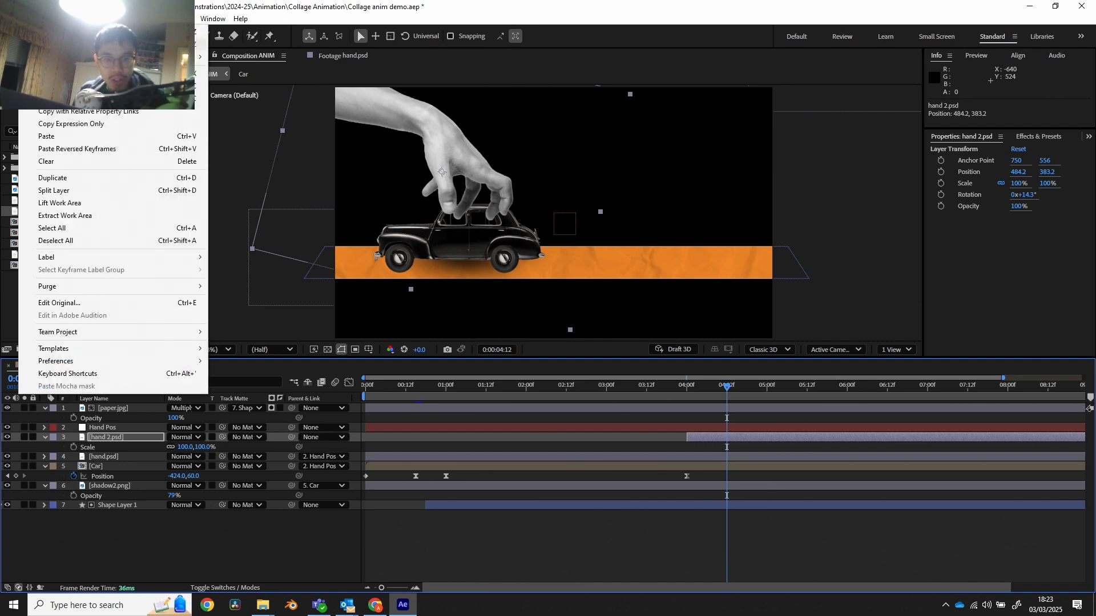
mouse_move(96, 19)
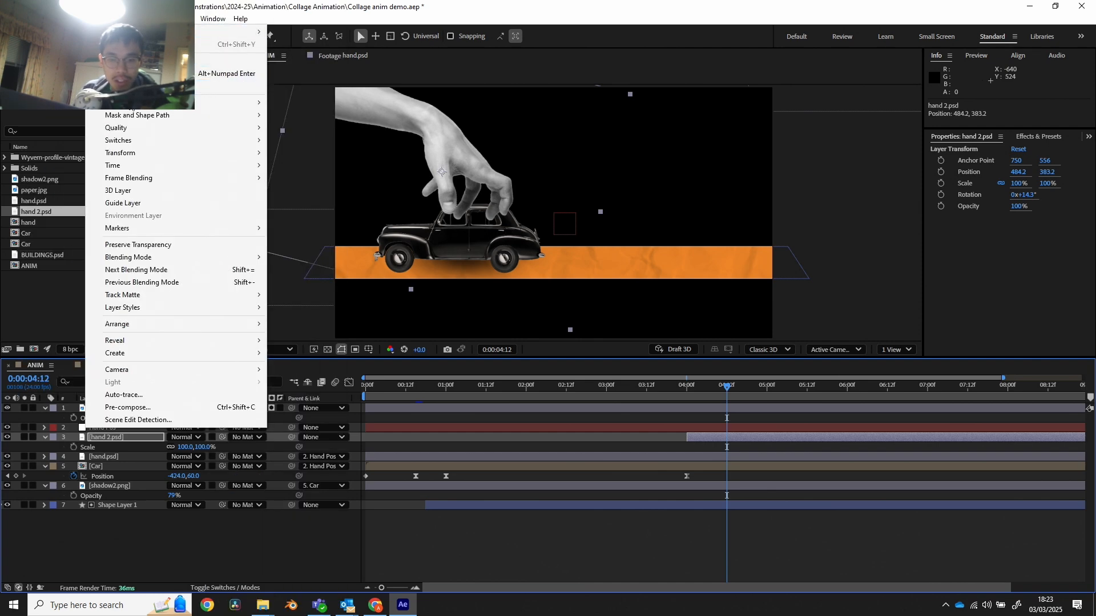
mouse_move(26, 19)
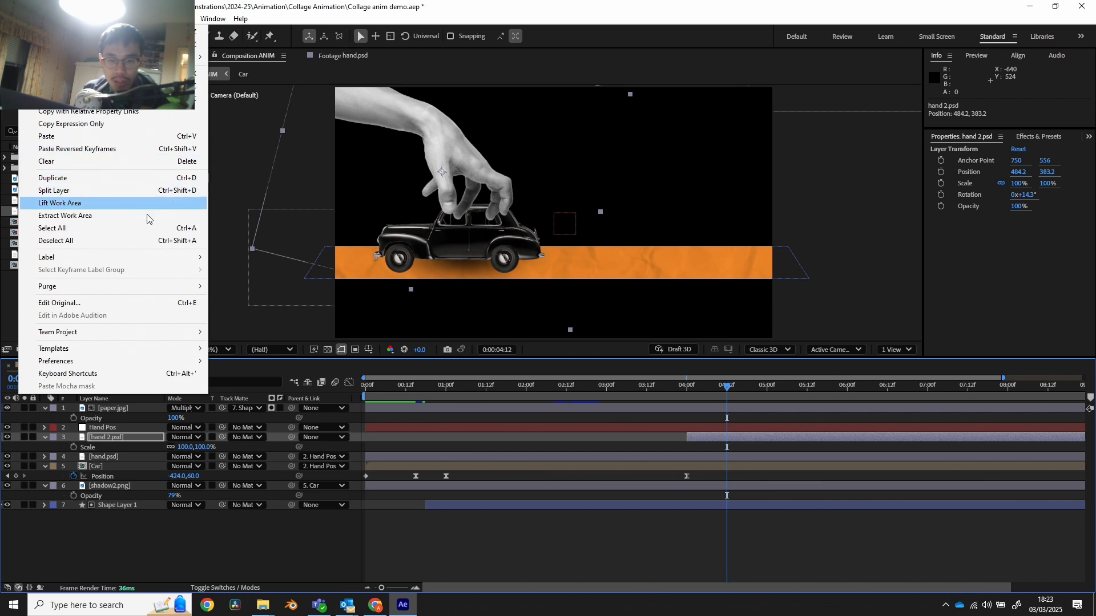
click(304, 540)
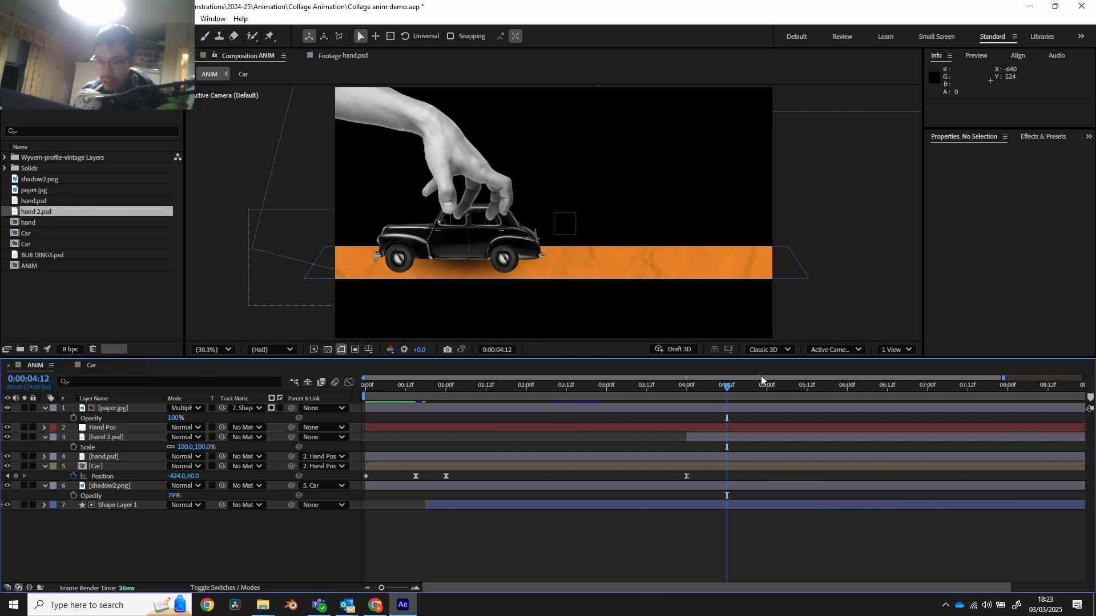
click(714, 436)
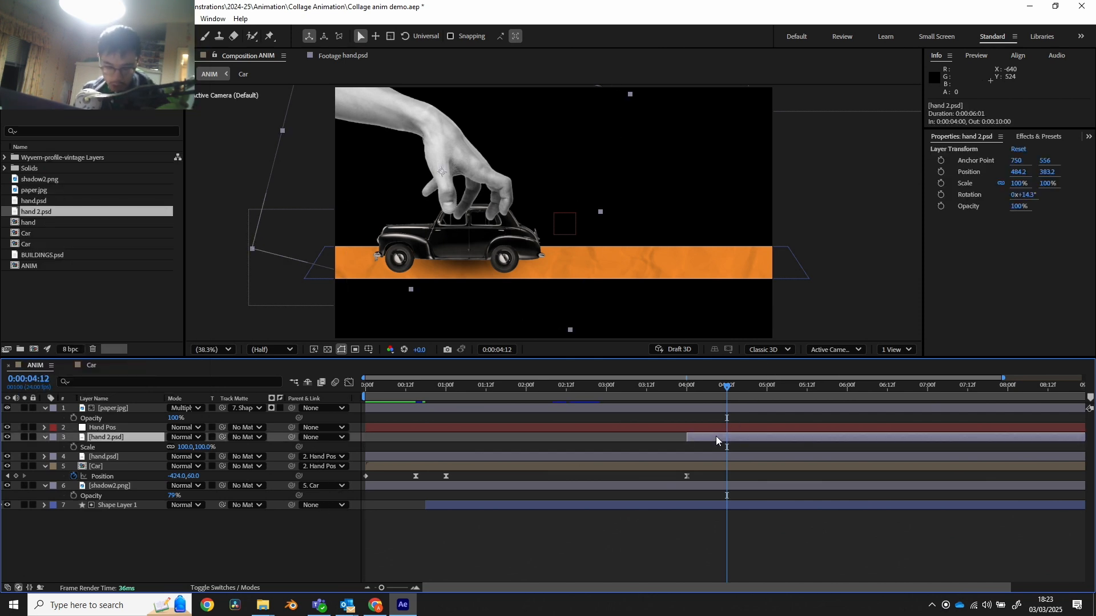
key(ctrl+shift+d)
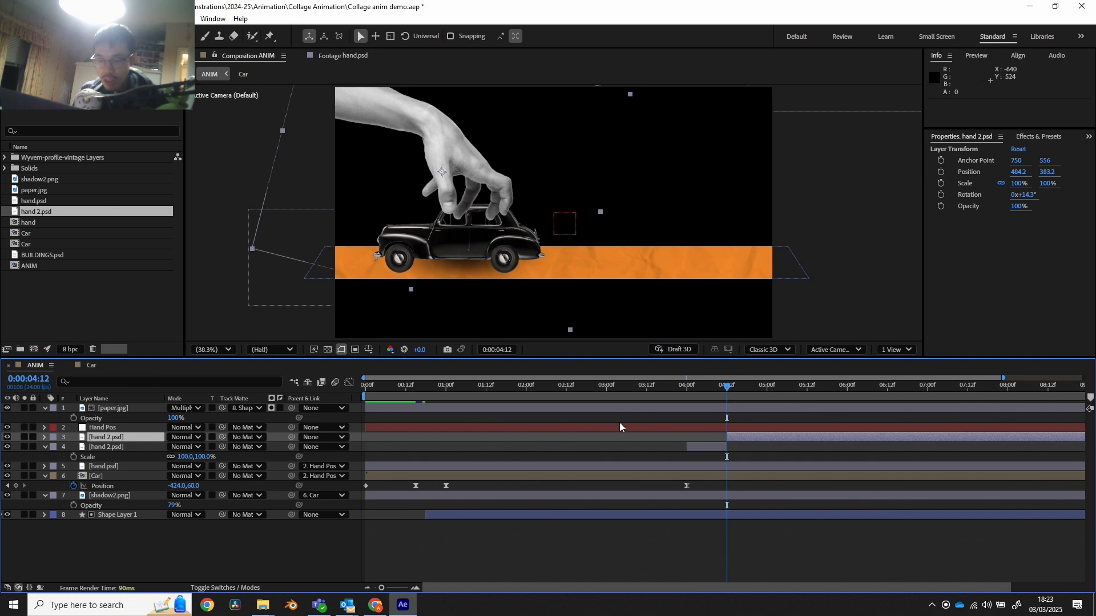
mouse_move(709, 391)
mouse_down()
mouse_move(698, 389)
mouse_move(727, 392)
mouse_up()
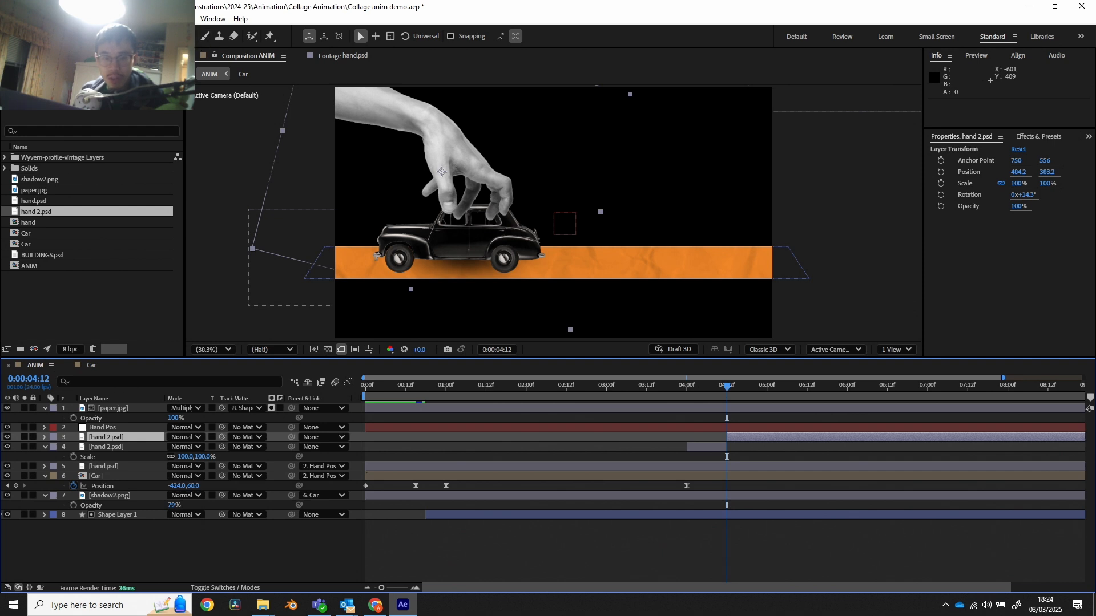
- Keyframe the earlier hand 2.psd segment's position from off-screen at about -445, -220 at 4:00 to its pose over the car at 4:12
click(108, 447)
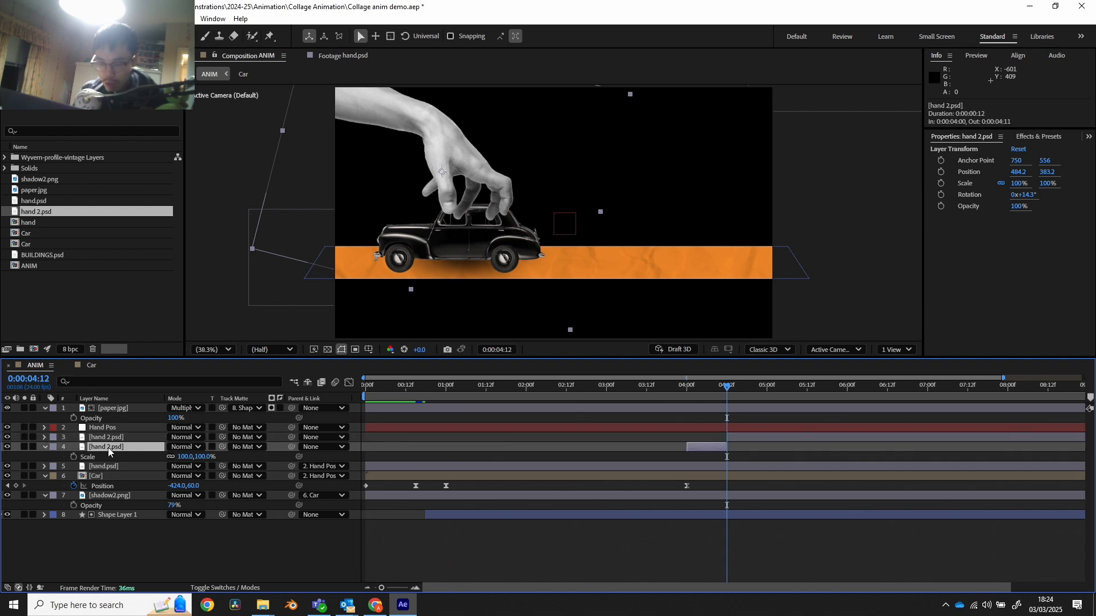
key(p)
click(73, 457)
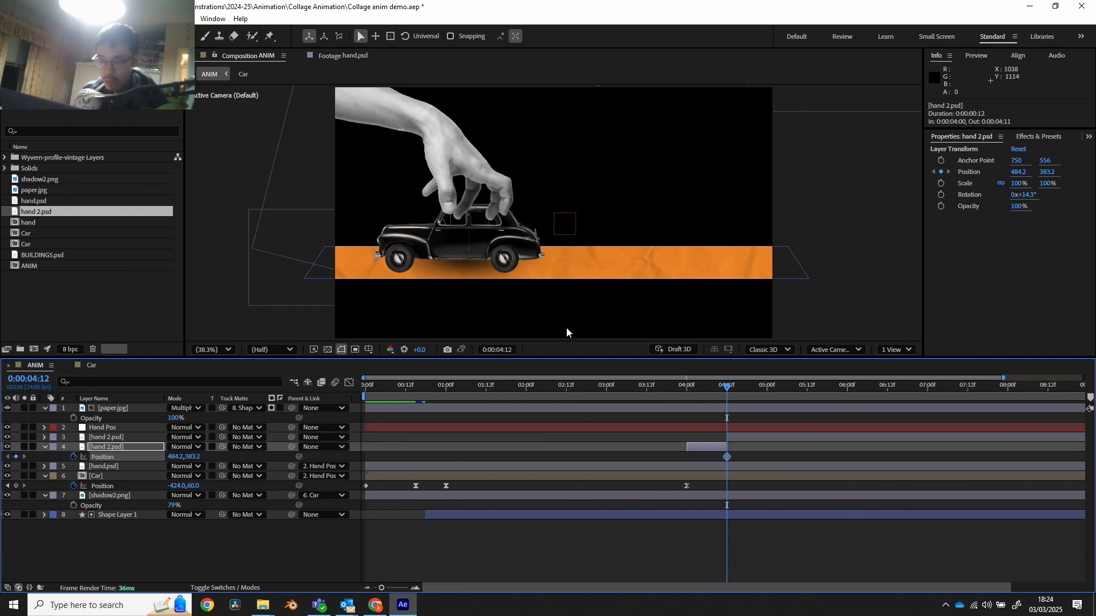
click(684, 388)
drag(685, 391, 688, 392)
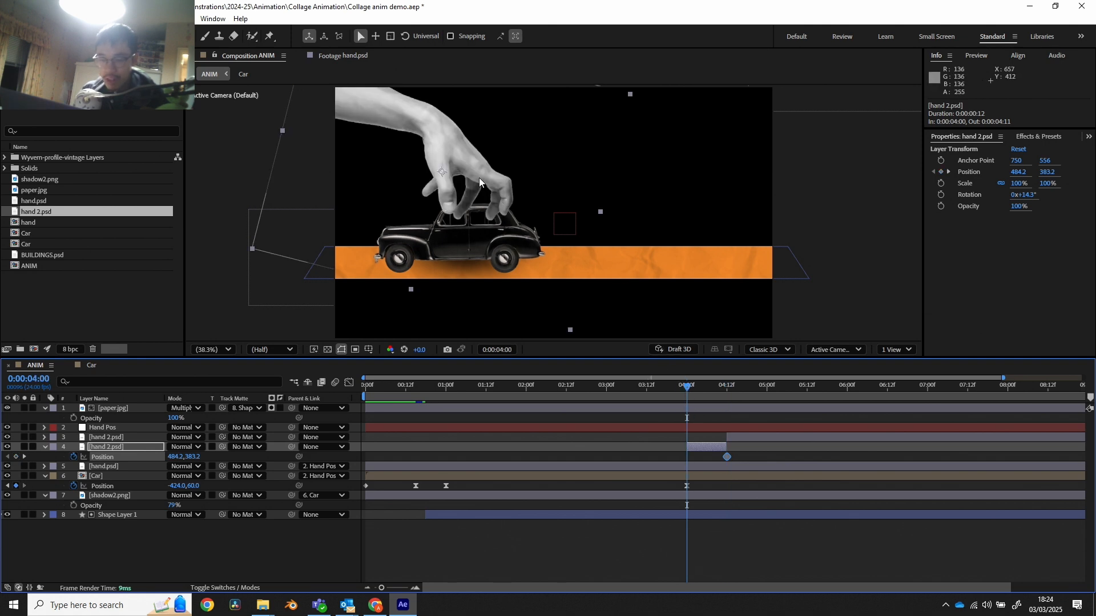
drag(479, 182, 272, 48)
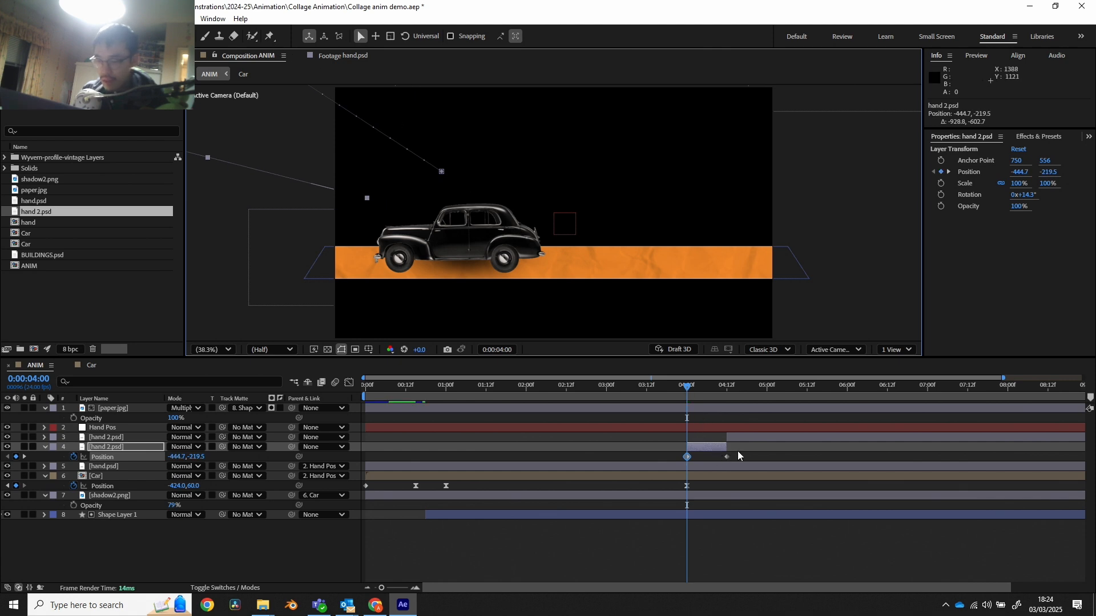
- Easy Ease both hand position keyframes, shape their speed curve into a steep central spike, and preview the hand's entrance
drag(737, 455, 672, 460)
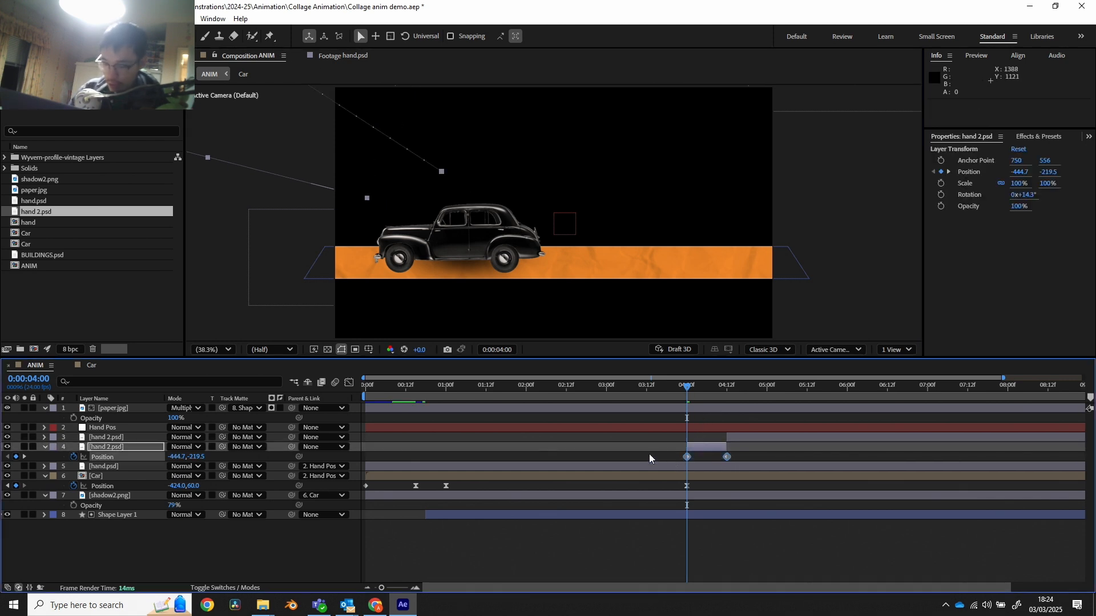
key(F9)
click(350, 383)
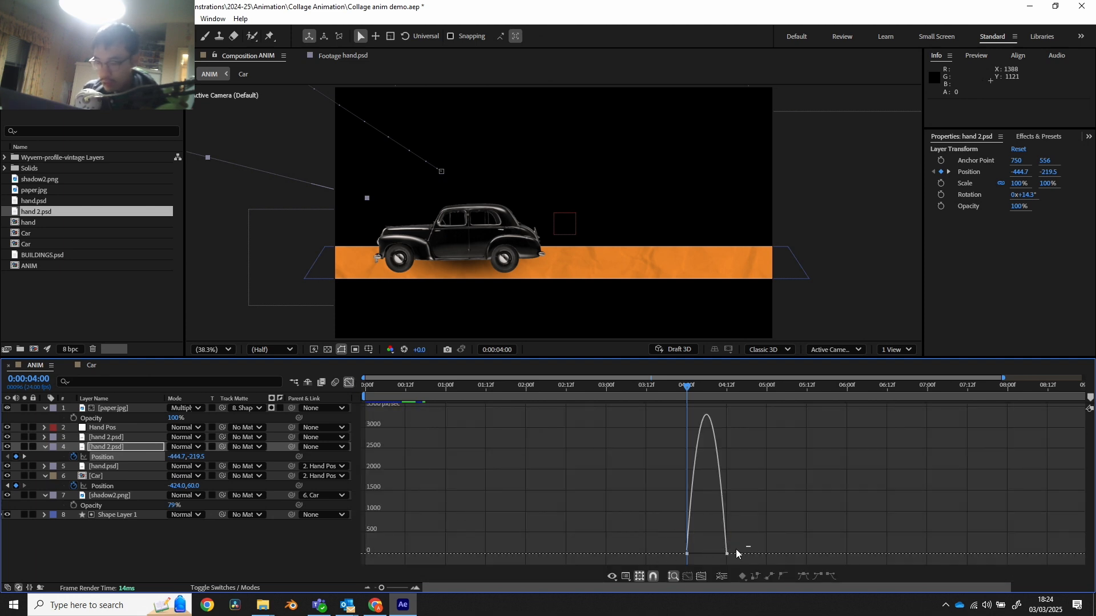
drag(735, 549, 700, 558)
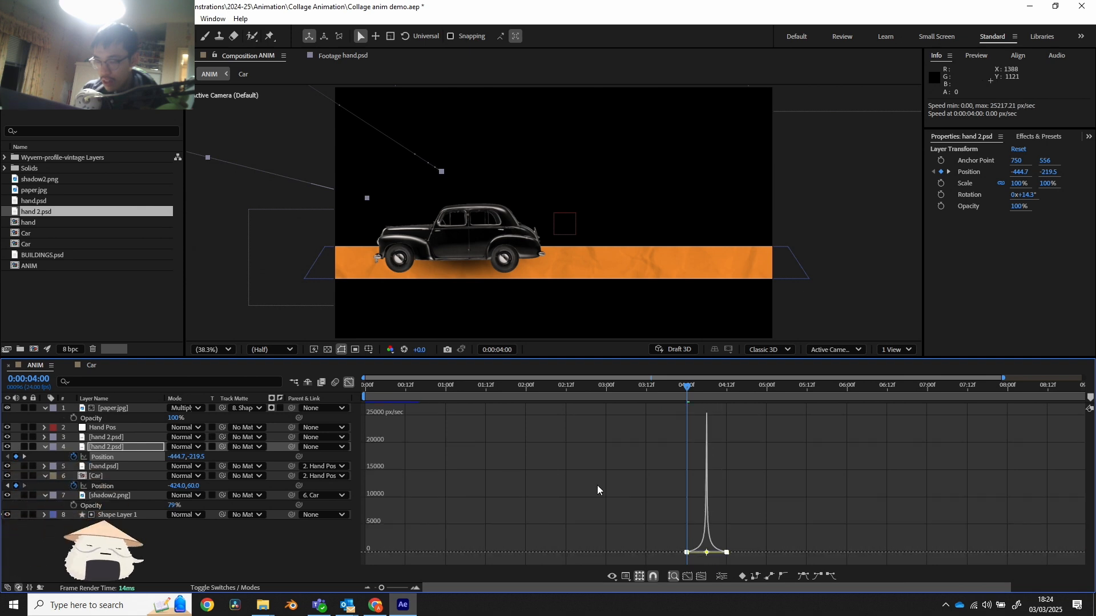
click(350, 383)
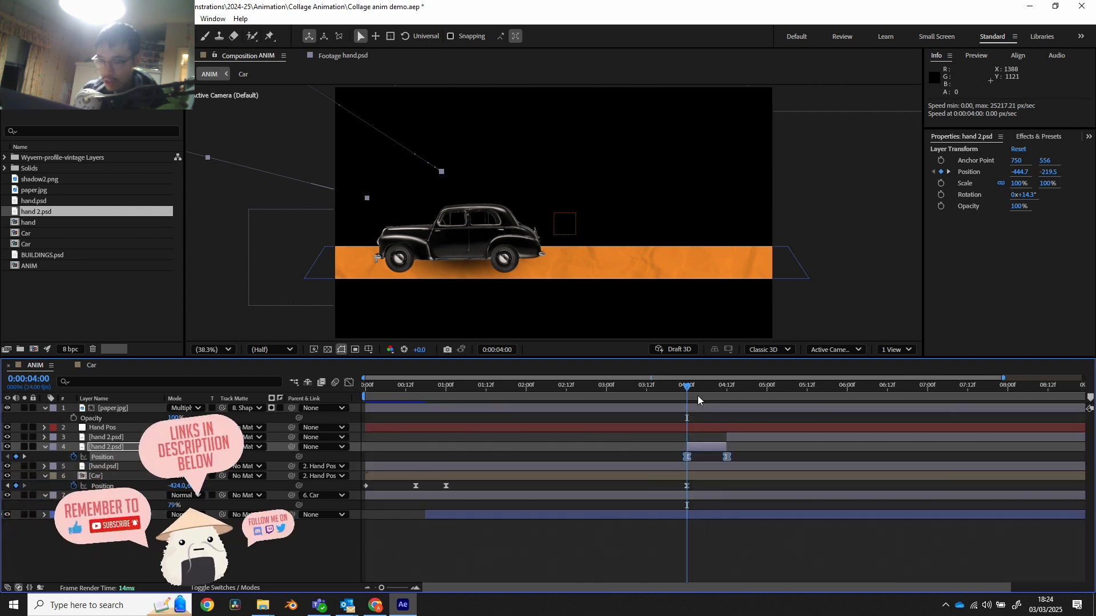
mouse_move(698, 393)
mouse_down()
mouse_move(658, 388)
mouse_move(741, 389)
mouse_move(674, 392)
mouse_move(716, 390)
mouse_up()
key(space)
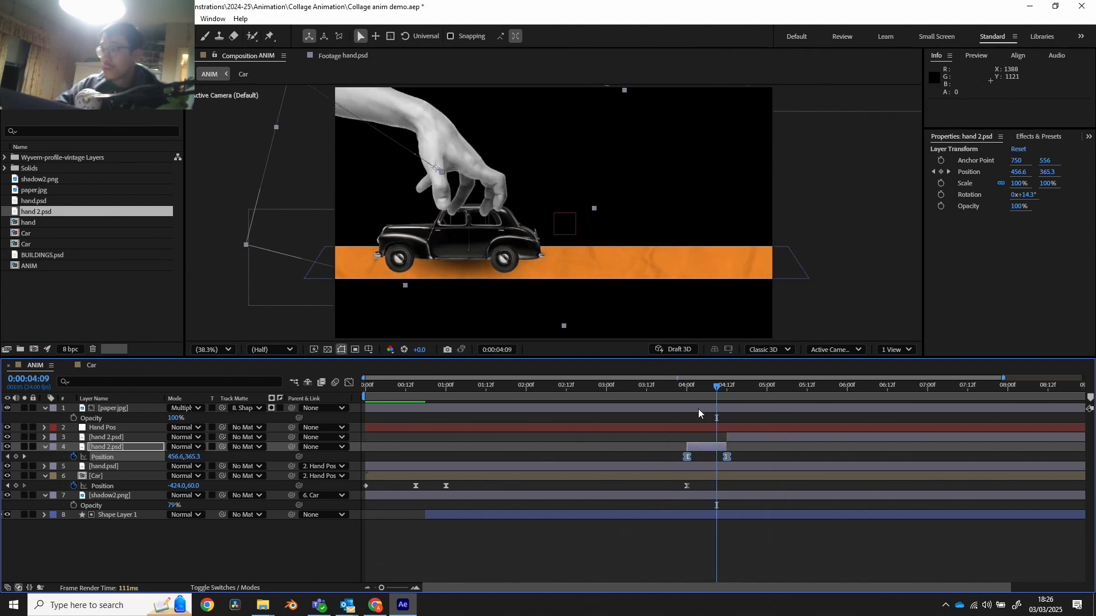
- Start a Pen mask on the earlier hand 2.psd segment, following the car's roofline from the thumb across the other fingers
click(106, 447)
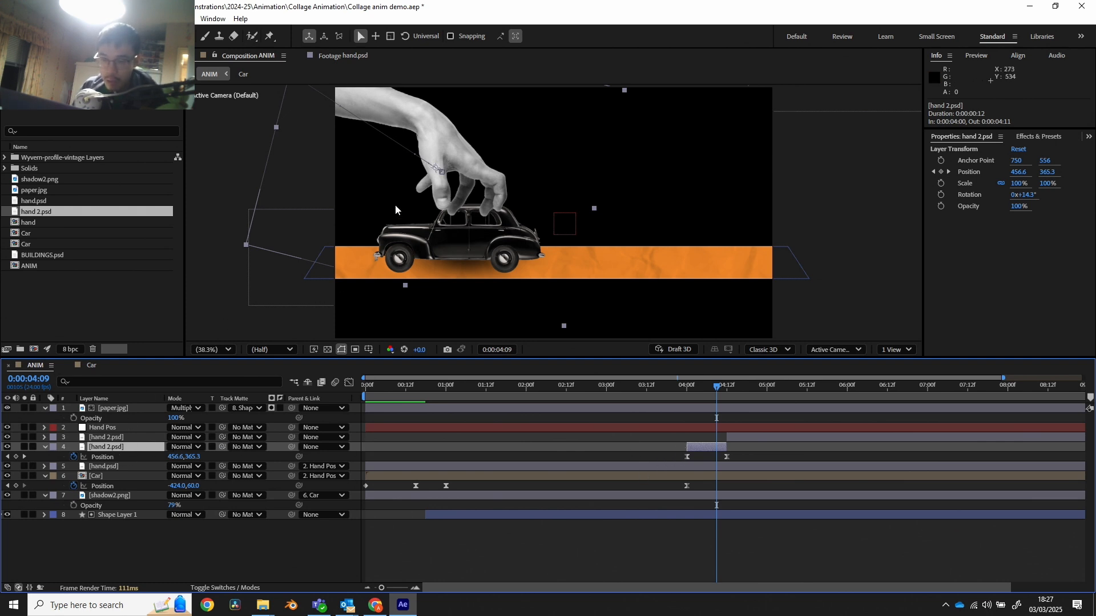
scroll(450, 223, up, 4)
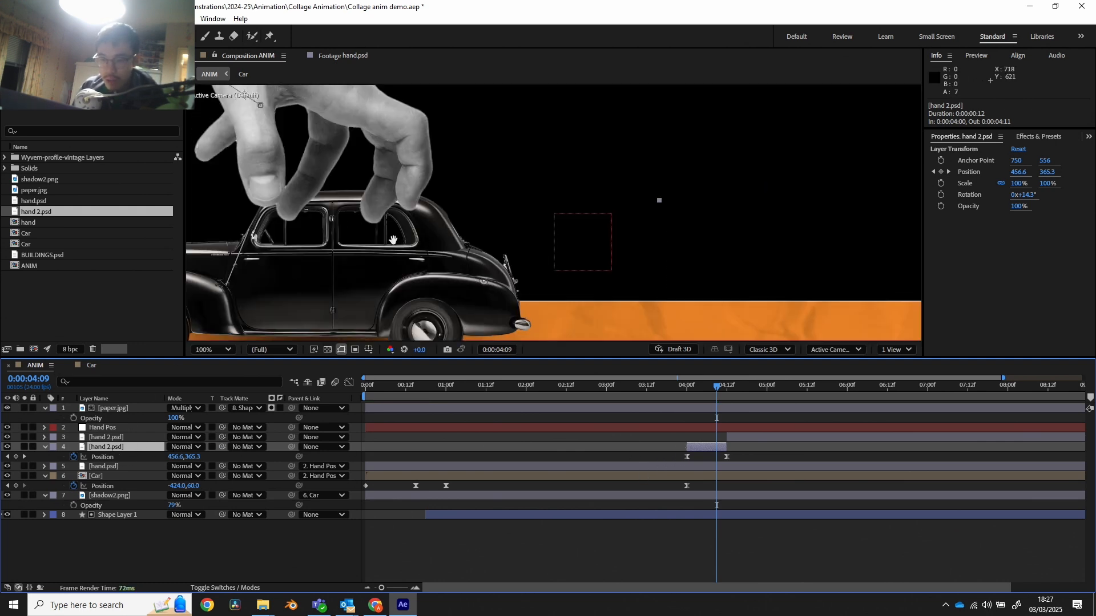
drag(391, 238, 541, 223)
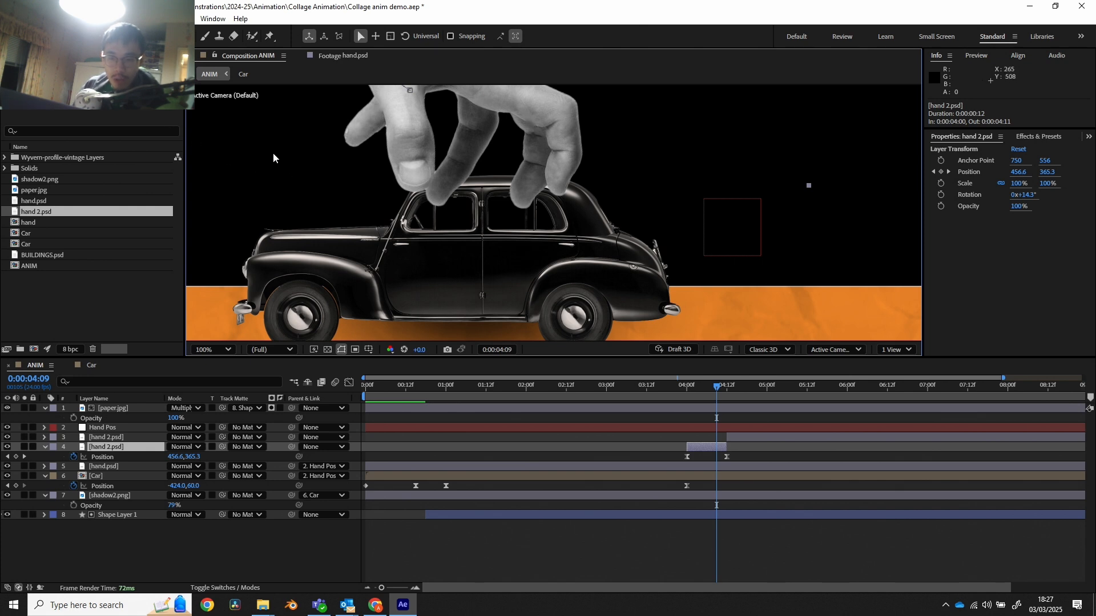
key(g)
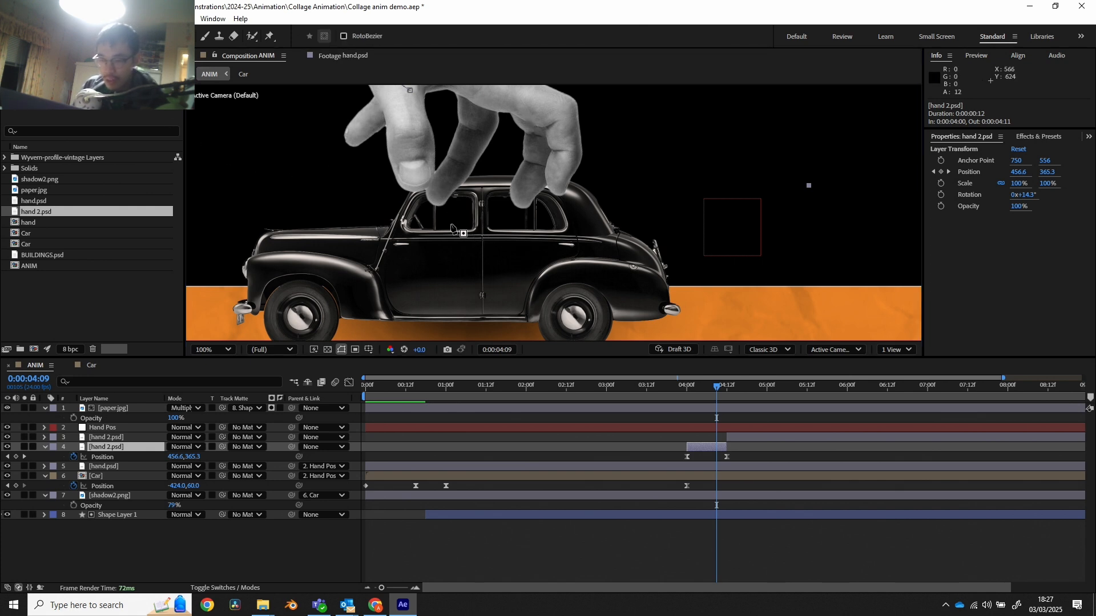
click(421, 189)
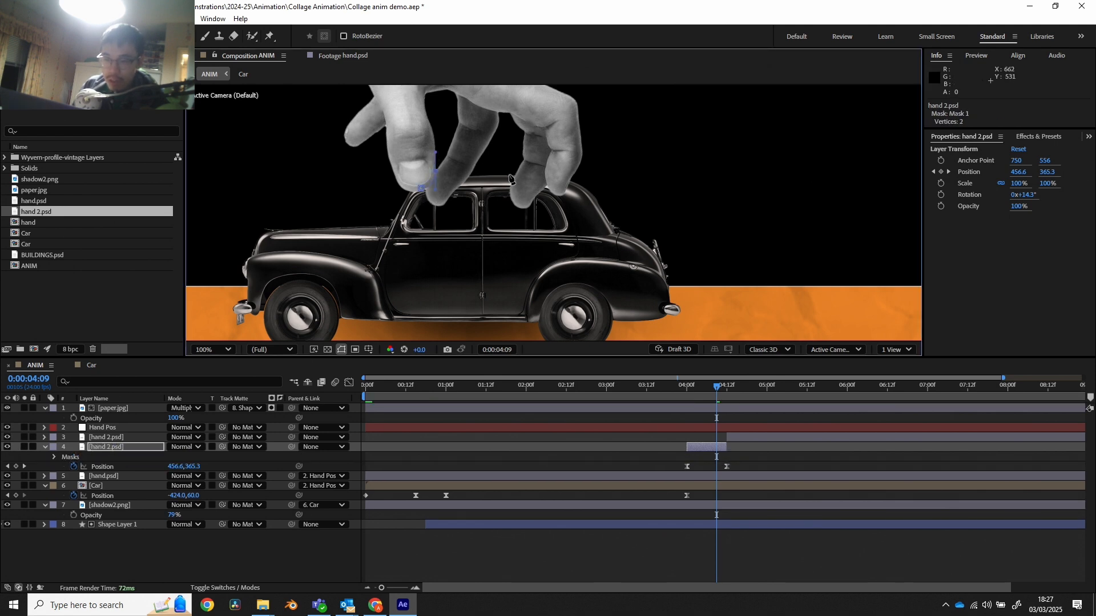
click(467, 178)
key(ctrl+z)
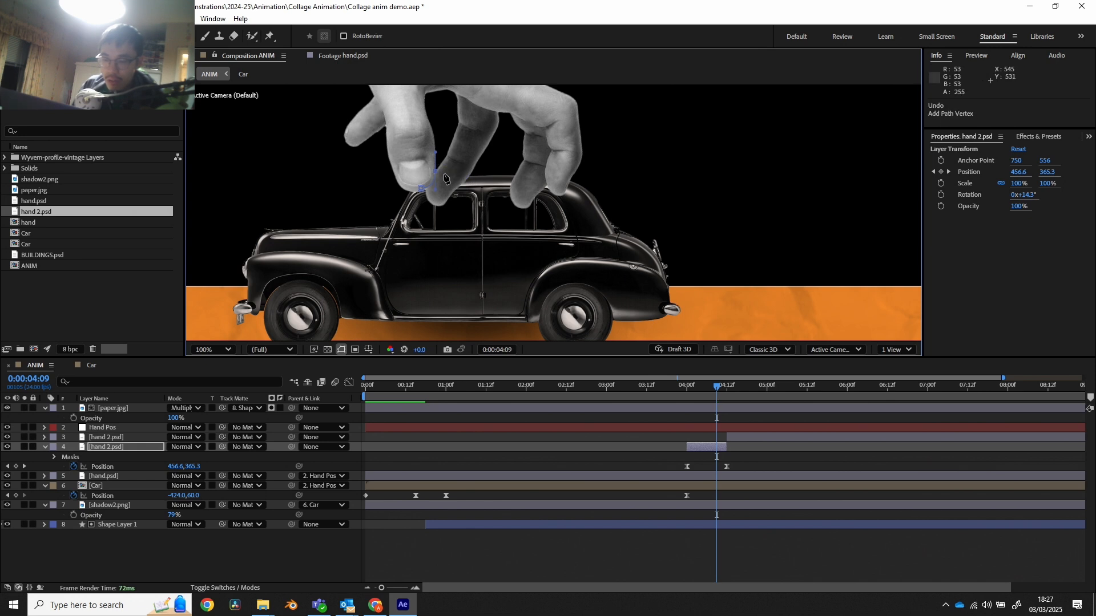
click(435, 171)
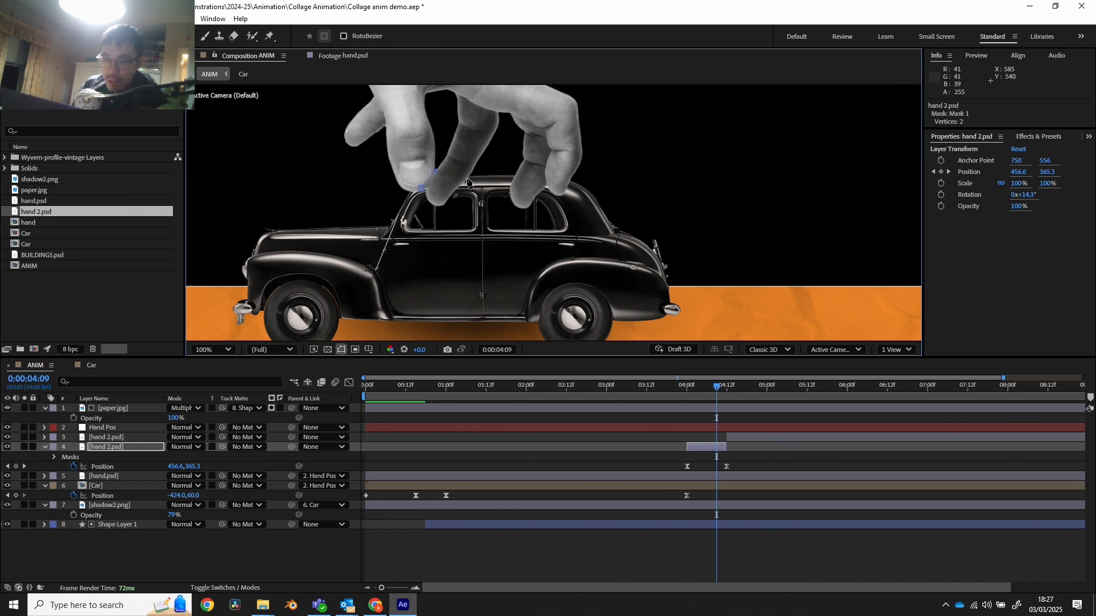
click(468, 178)
scroll(536, 184, up, 2)
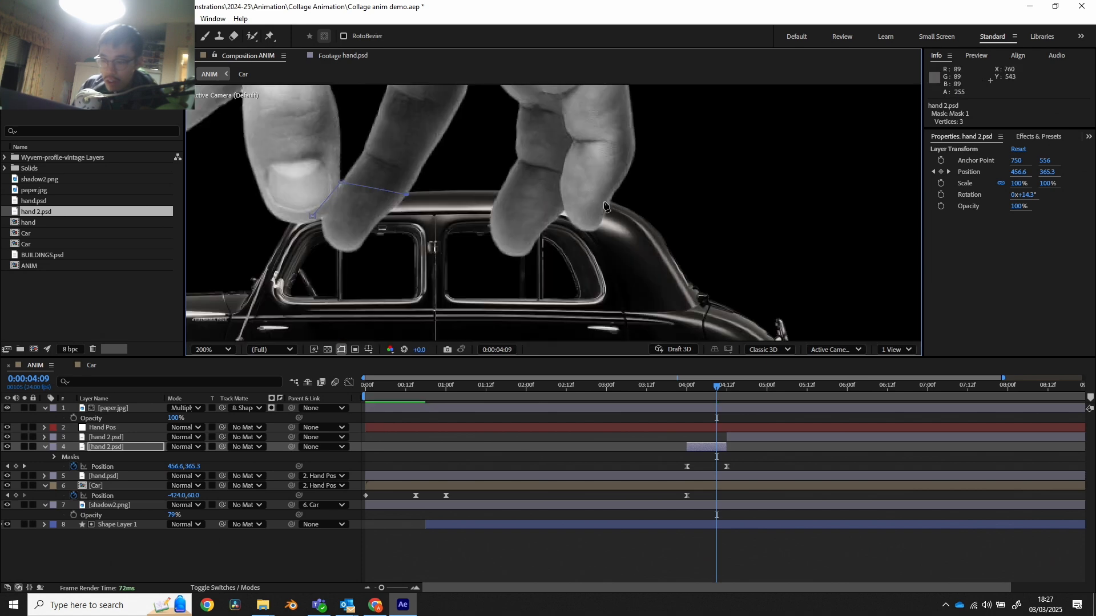
click(499, 191)
click(610, 201)
- Close the mask around the fingertips below the car's roofline and invert it so they are hidden behind the car
click(616, 222)
click(594, 246)
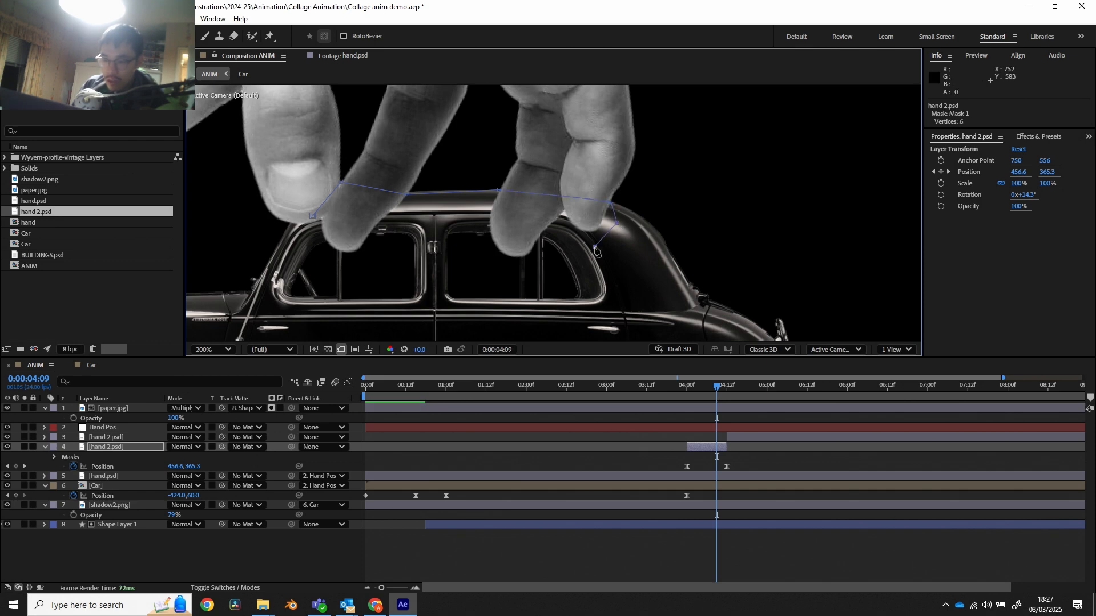
drag(477, 273, 463, 273)
drag(336, 270, 327, 264)
click(308, 233)
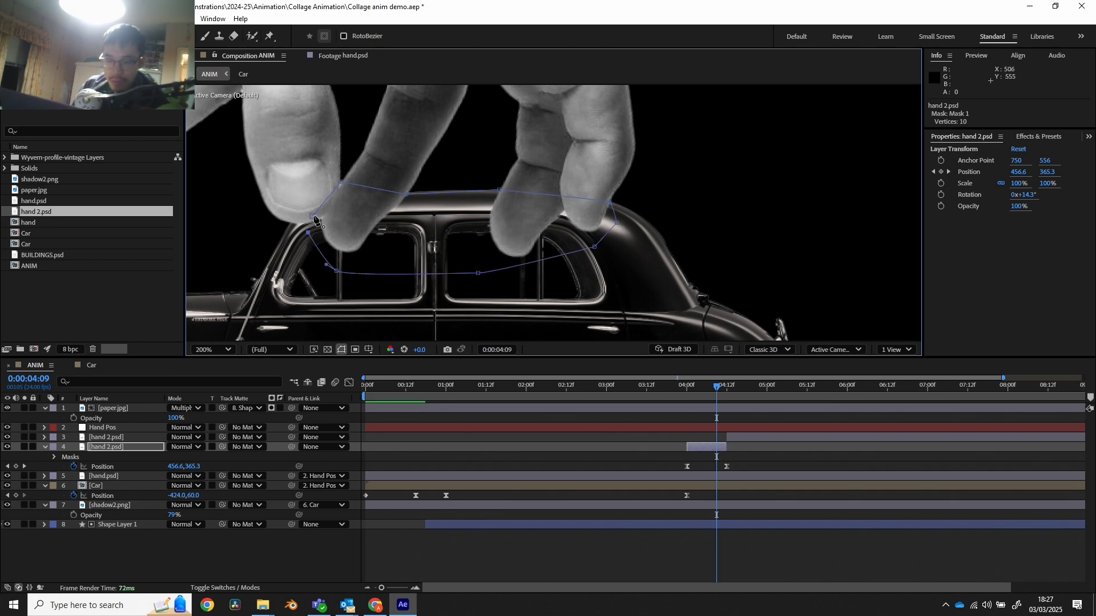
click(313, 216)
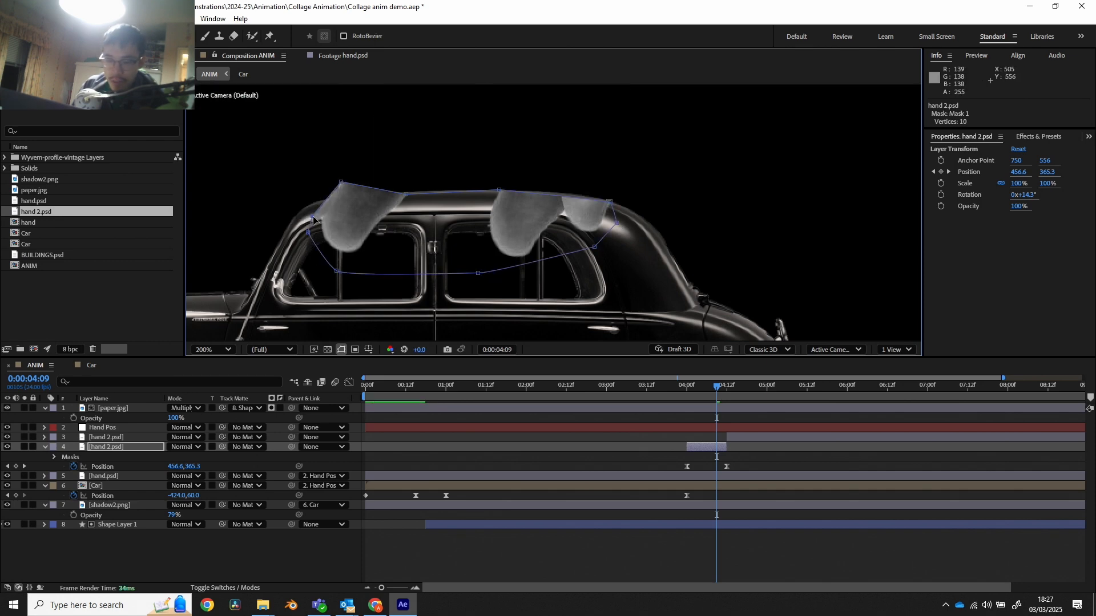
click(53, 457)
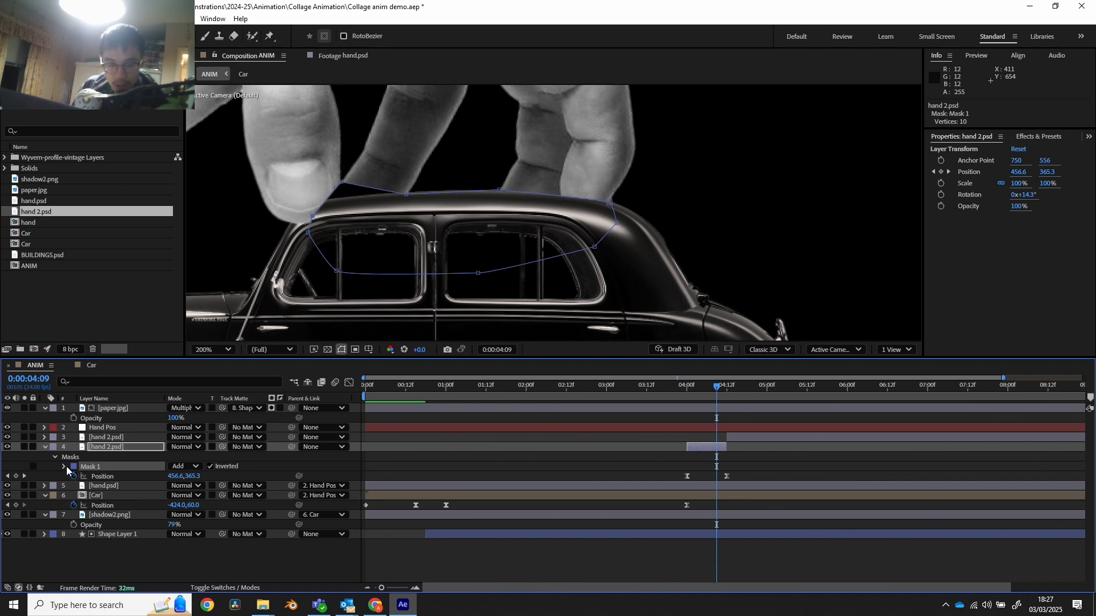
- Reveal the properties of Mask 1 on the earlier hand 2.psd segment
click(55, 456)
click(55, 456)
click(65, 465)
- Try to keyframe the mask path at 4:09 and reshape the mask corner beside the thumb, then undo it all
click(84, 477)
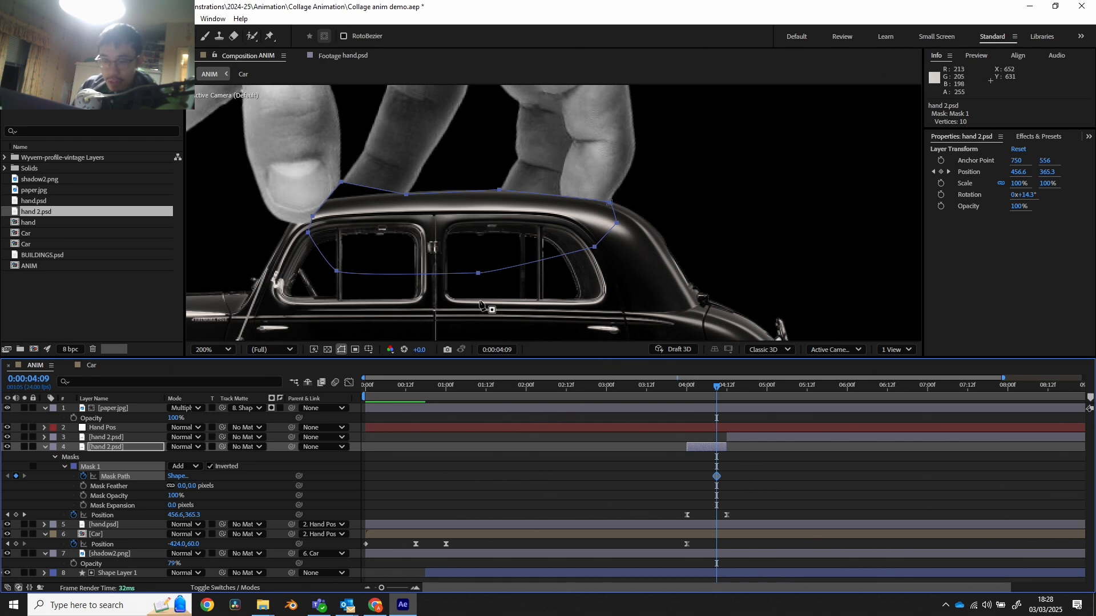
drag(341, 183, 336, 219)
key(ctrl+z)
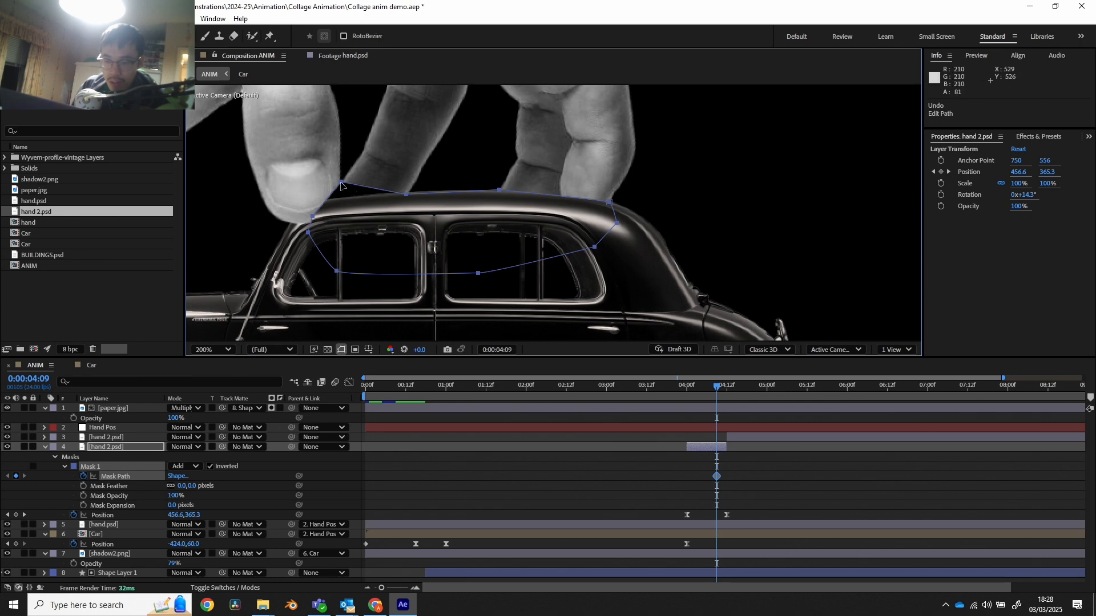
drag(352, 182, 336, 181)
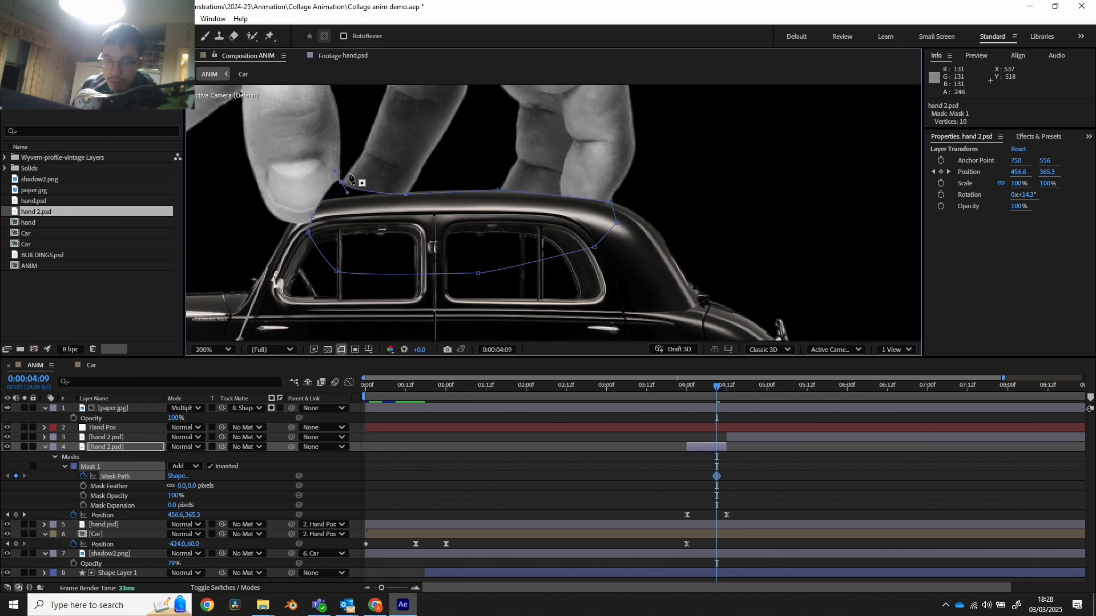
key(ctrl+z)
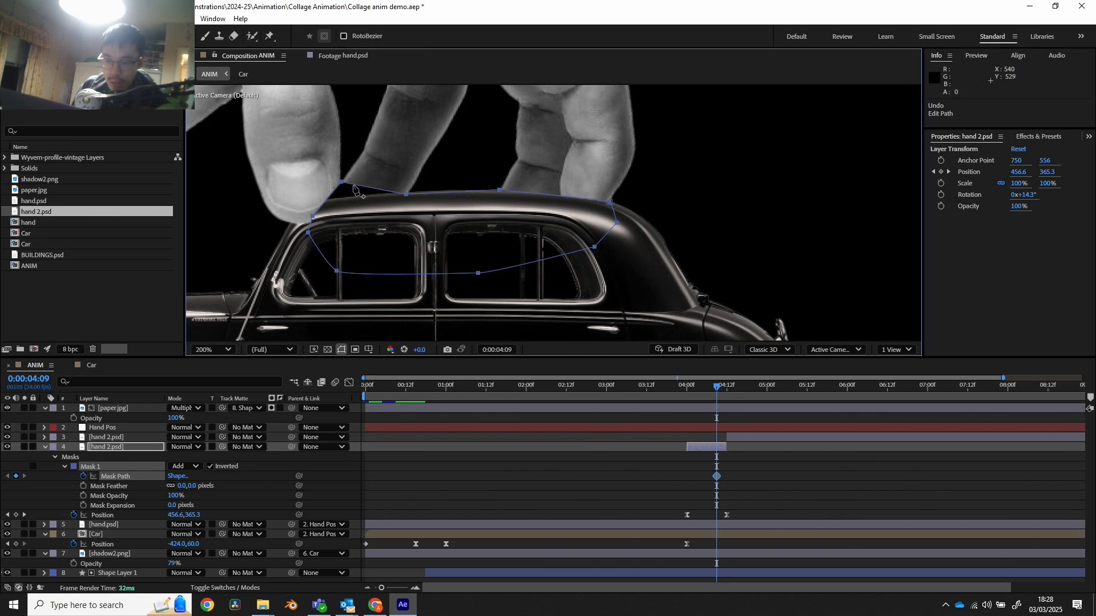
drag(342, 183, 365, 190)
key(ctrl+z)
key(ctrl+z)
key(ctrl+z)
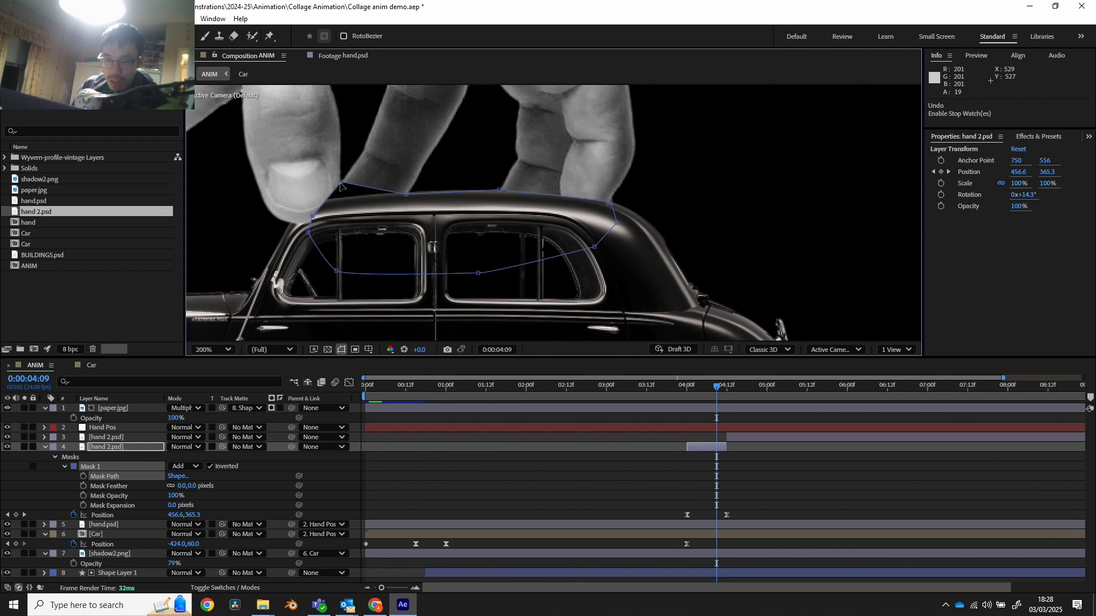
- Lower the mask corner beside the thumb onto the car's roofline and enable Mask Path keyframing at 4:09
mouse_move(341, 182)
mouse_down()
mouse_move(338, 210)
mouse_move(342, 188)
mouse_move(339, 197)
mouse_up()
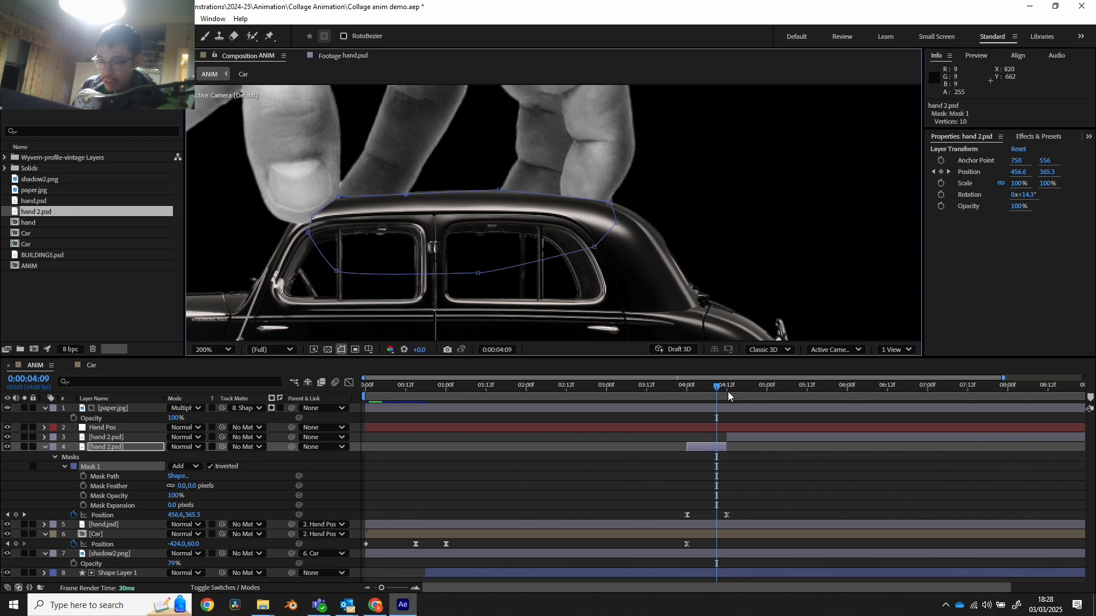
click(83, 476)
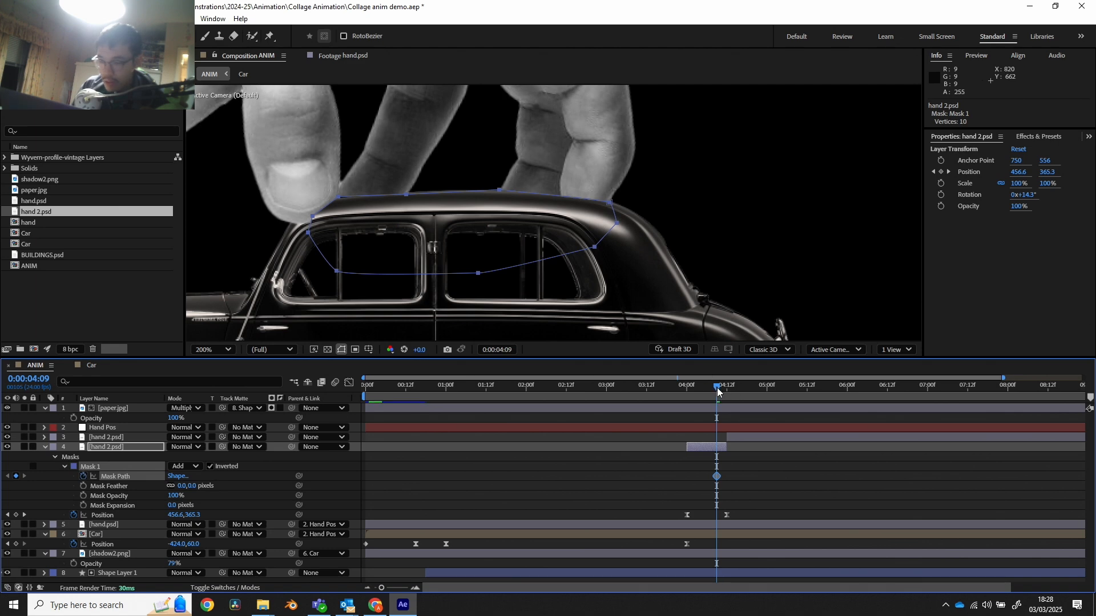
- At 4:11, add a mask point beside the thumb and raise the upper mask points to follow the car's roofline
drag(717, 392, 727, 390)
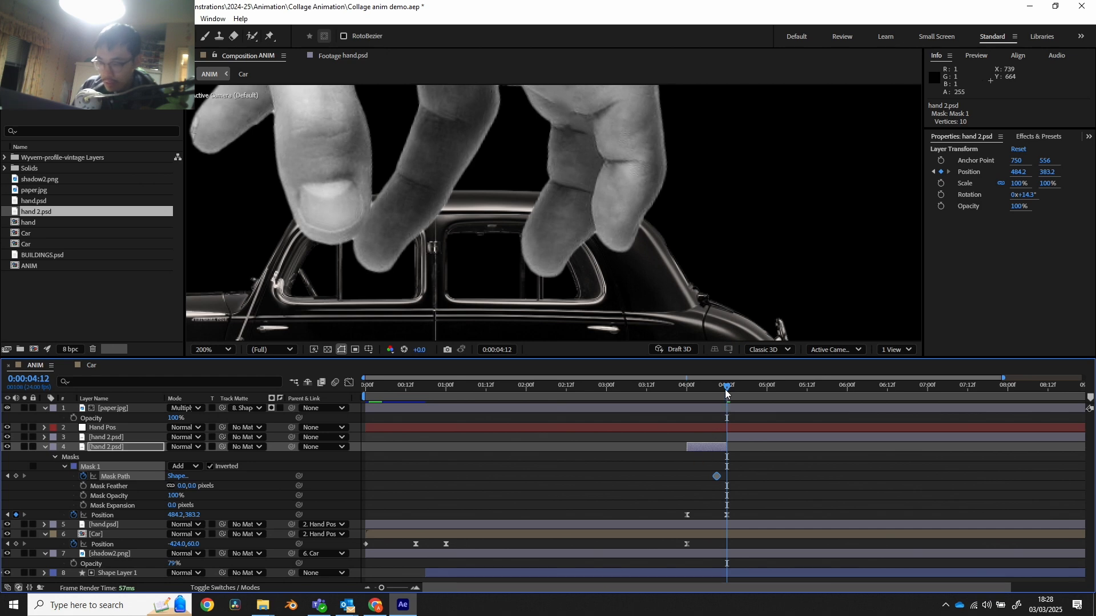
drag(726, 393, 723, 392)
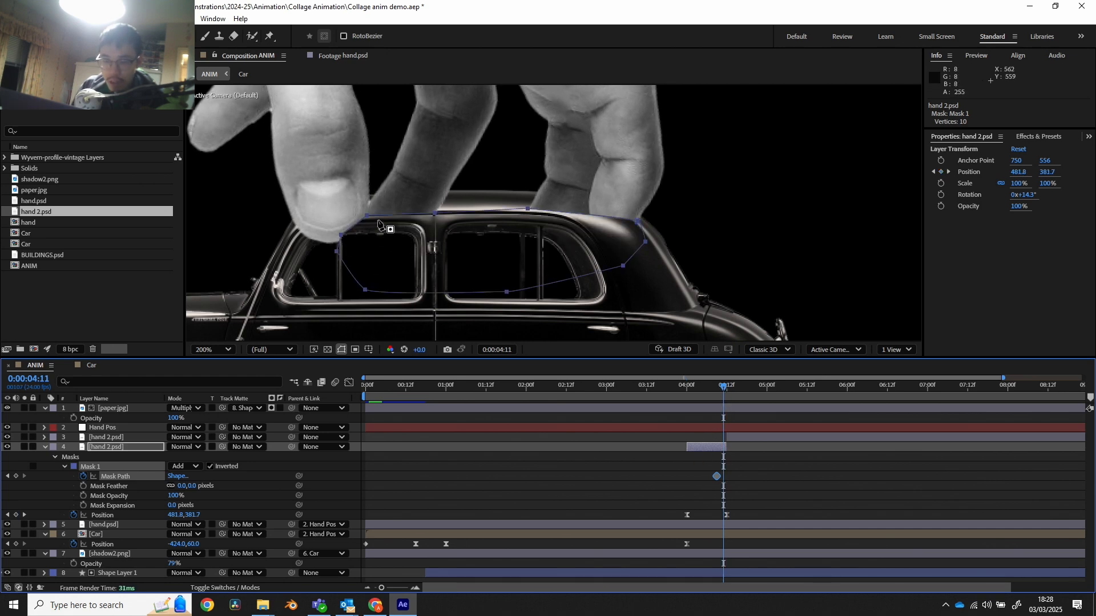
click(382, 214)
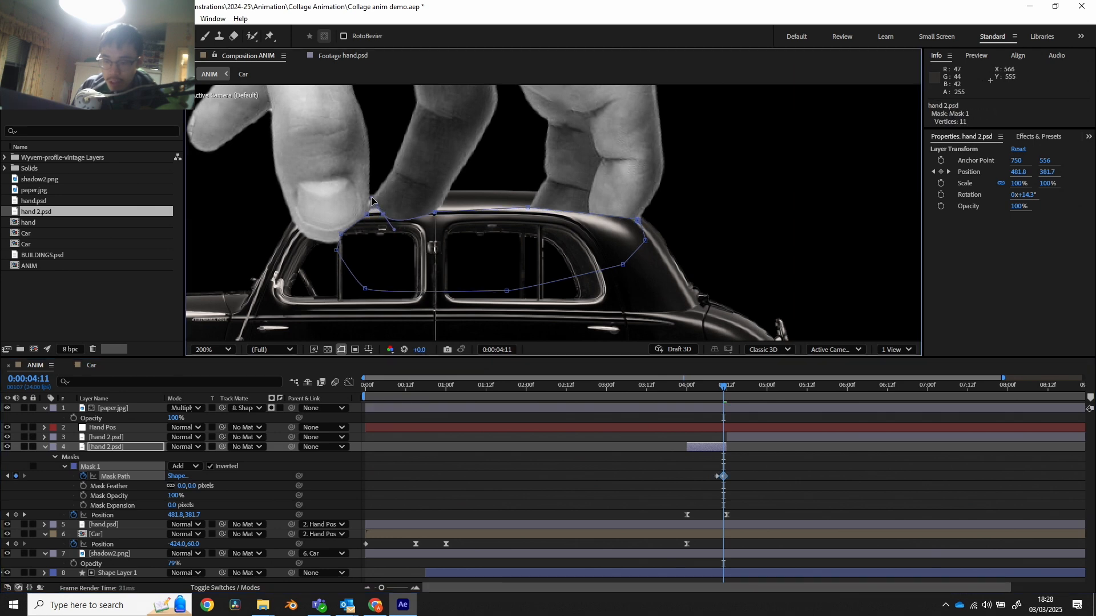
key(ctrl+z)
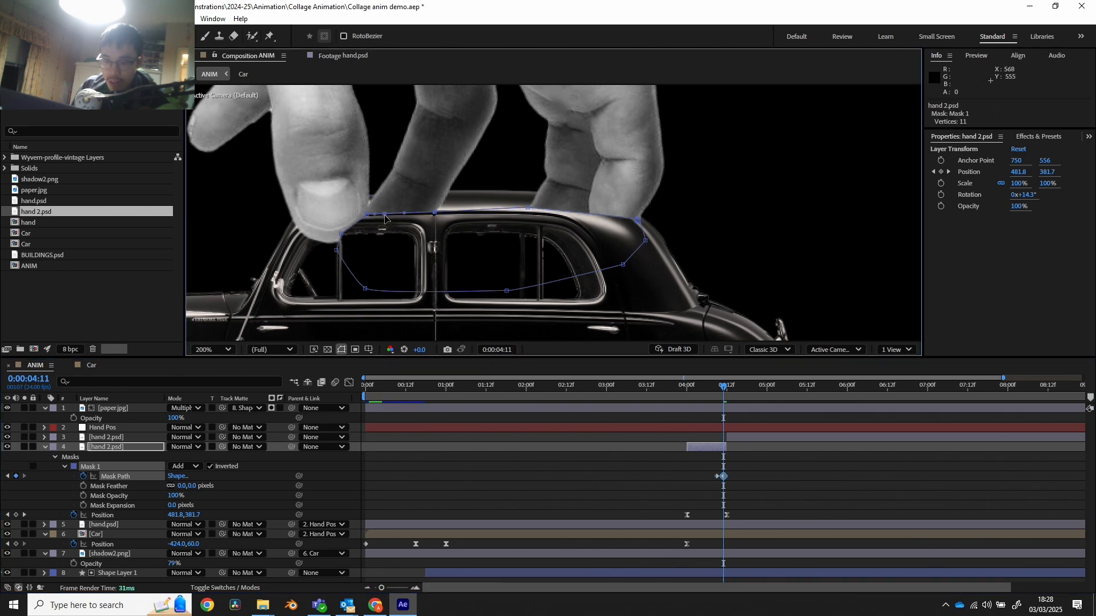
click(385, 219)
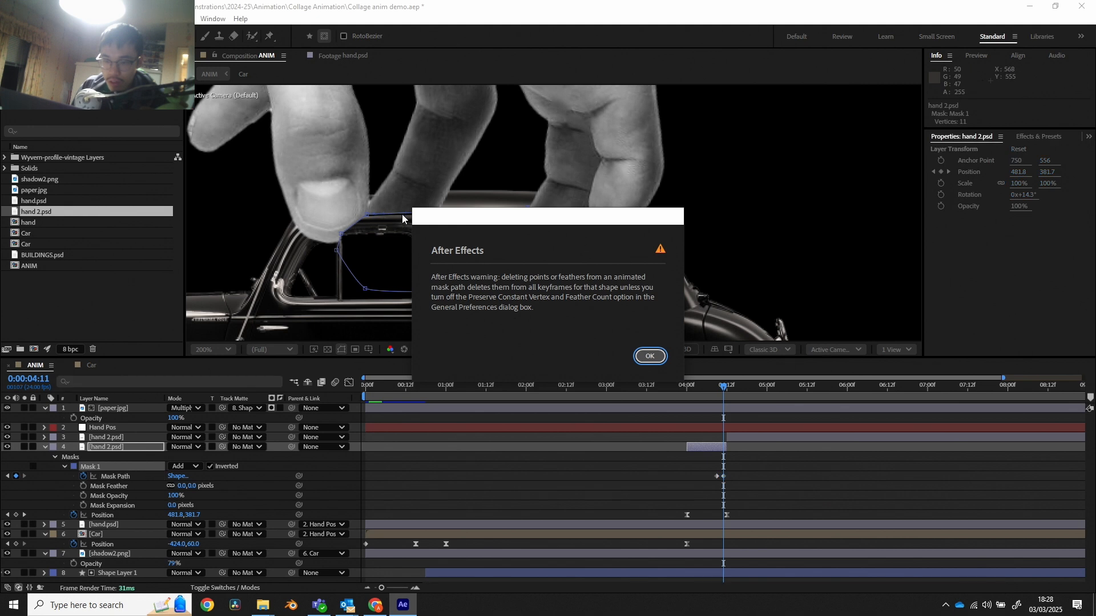
click(649, 355)
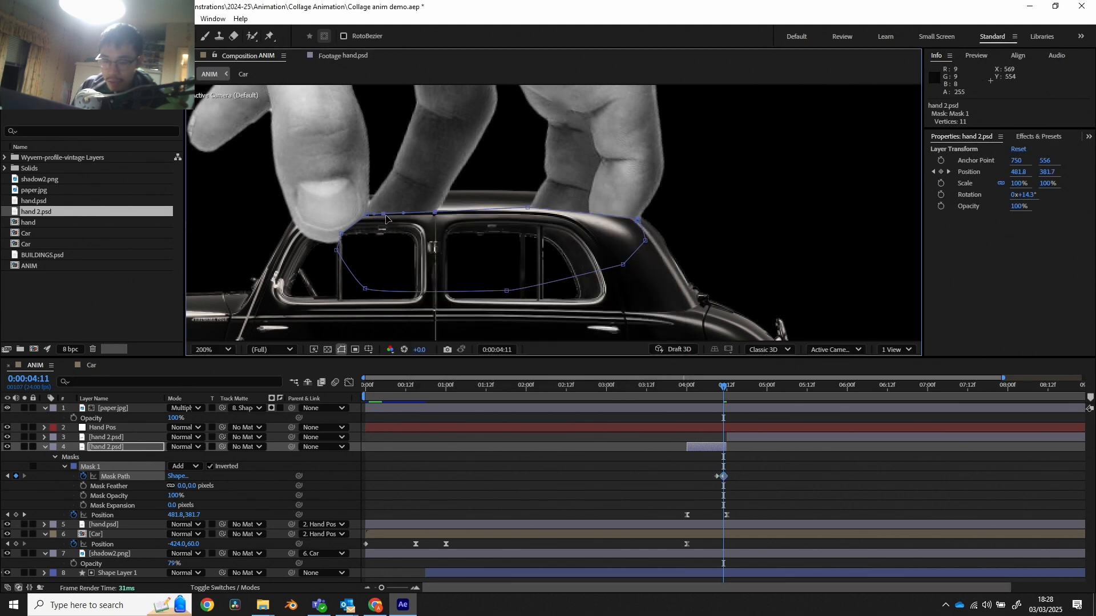
drag(384, 215, 375, 198)
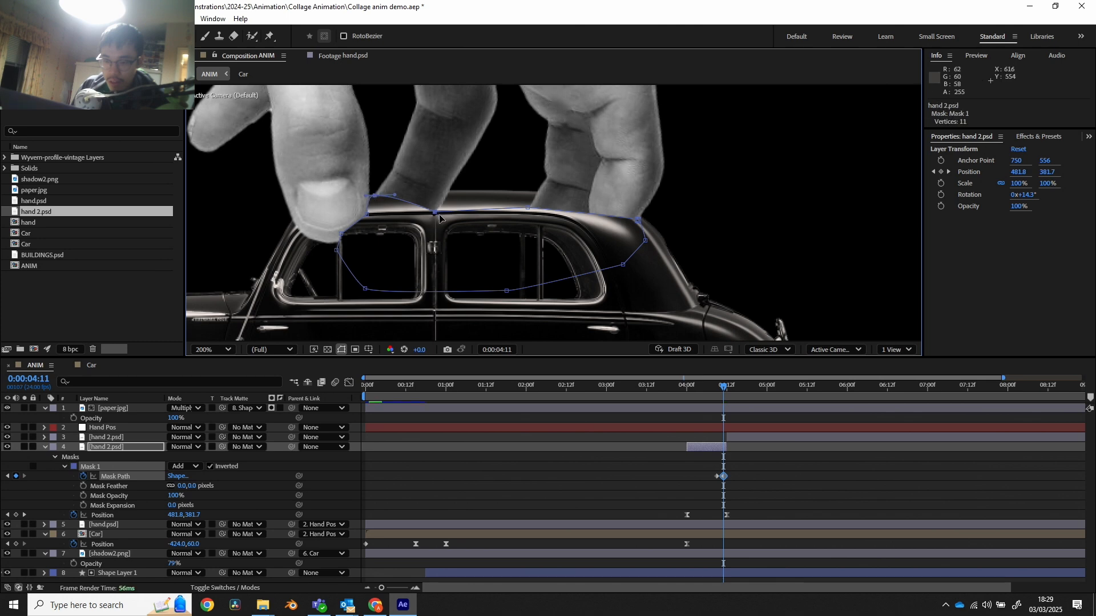
drag(435, 213, 443, 196)
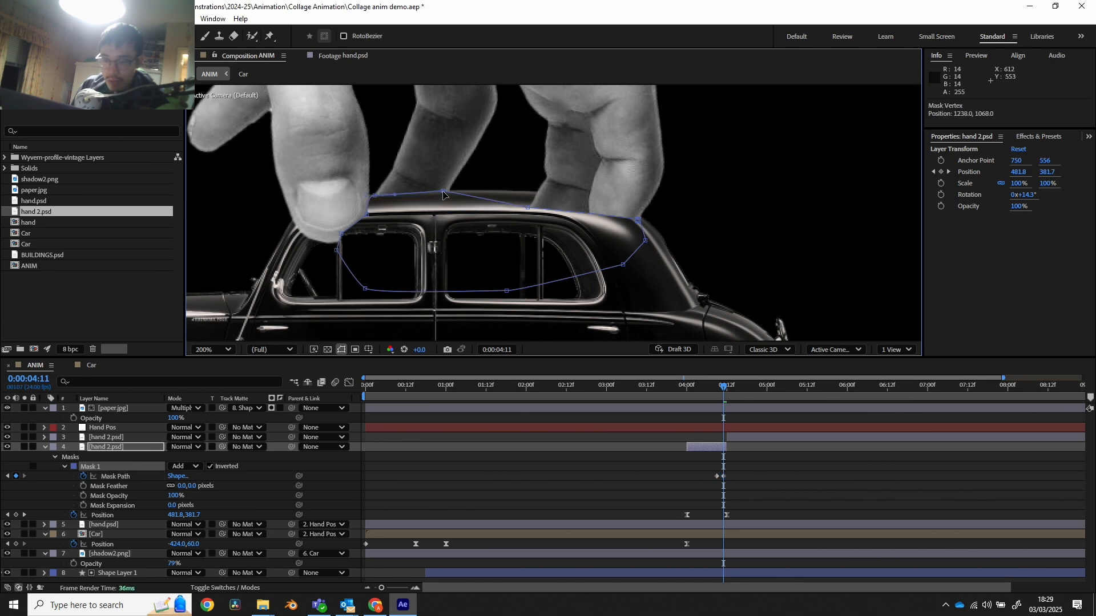
drag(527, 209, 535, 196)
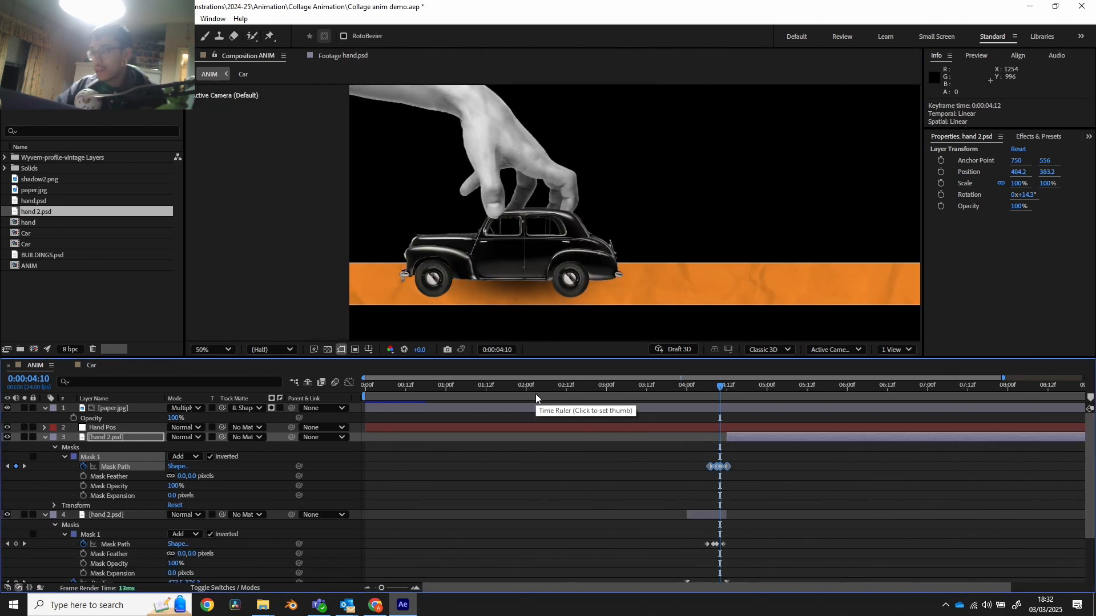
- Collapse both hand 2.psd layers and rename the later segment DRAGOUTHAND
drag(700, 385, 761, 457)
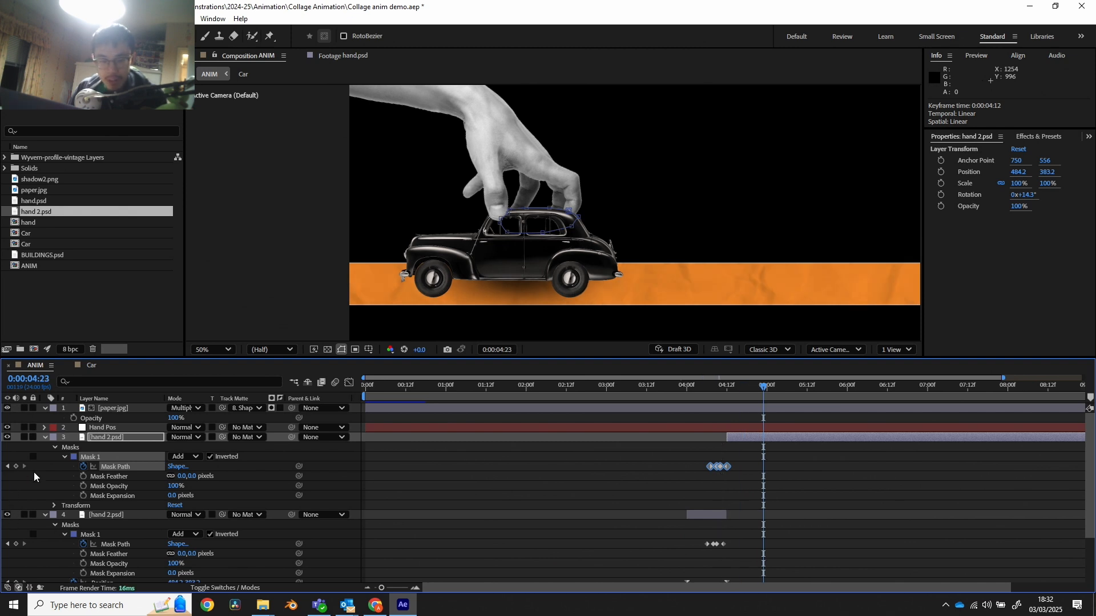
click(45, 514)
click(44, 438)
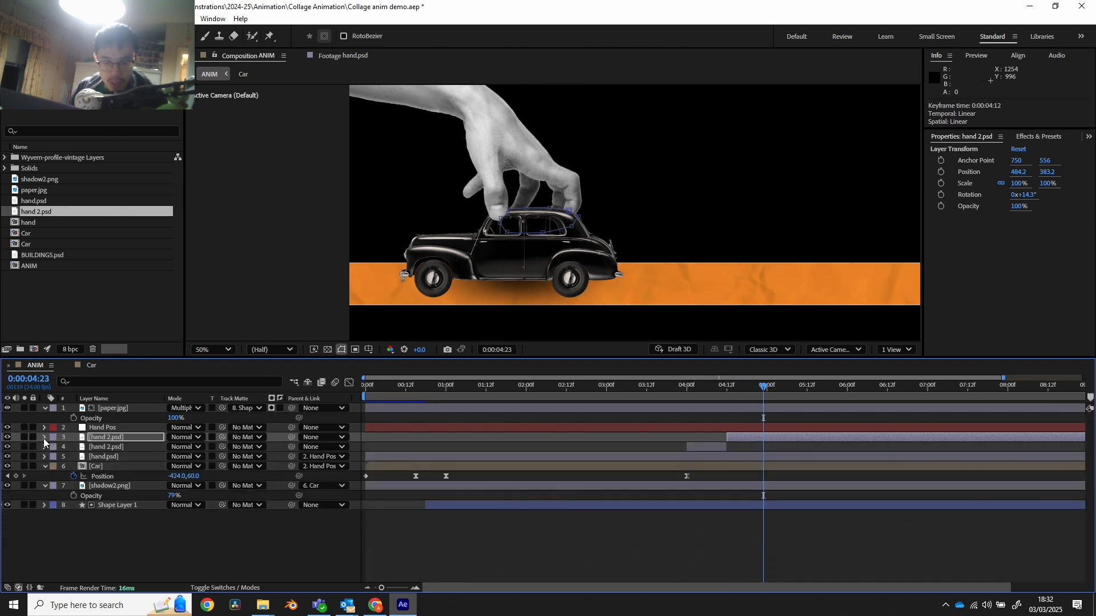
click(110, 440)
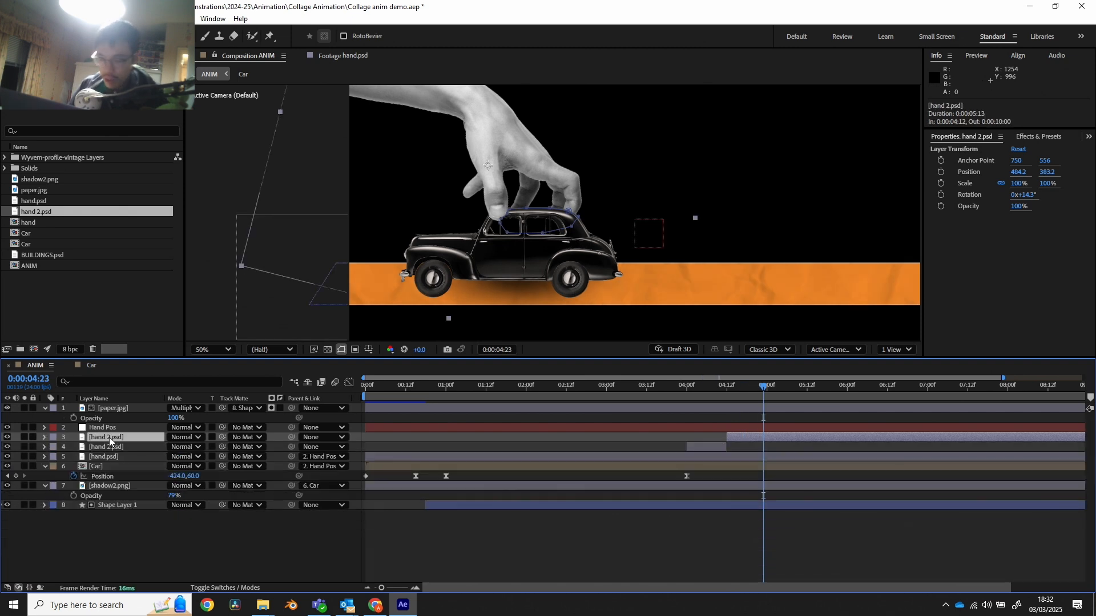
key(Return)
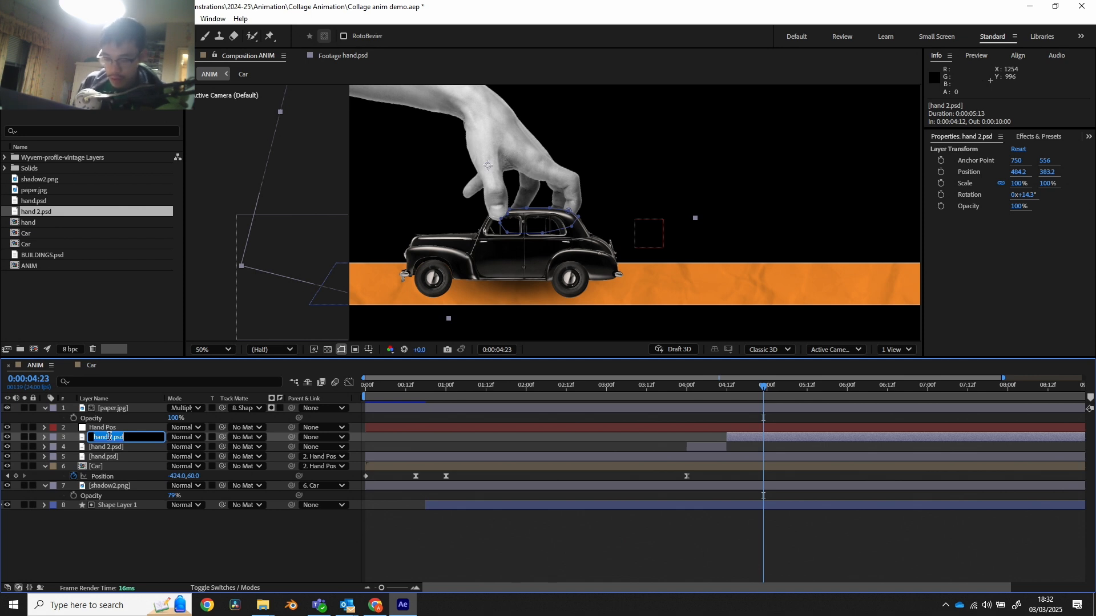
text(DRAGOUTHAND)
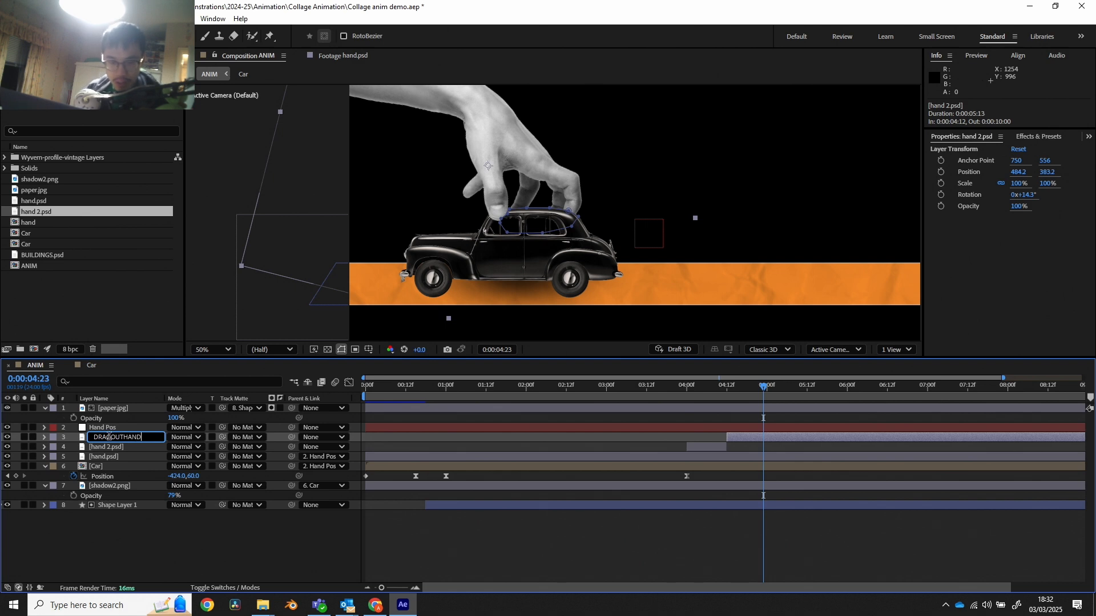
key(Return)
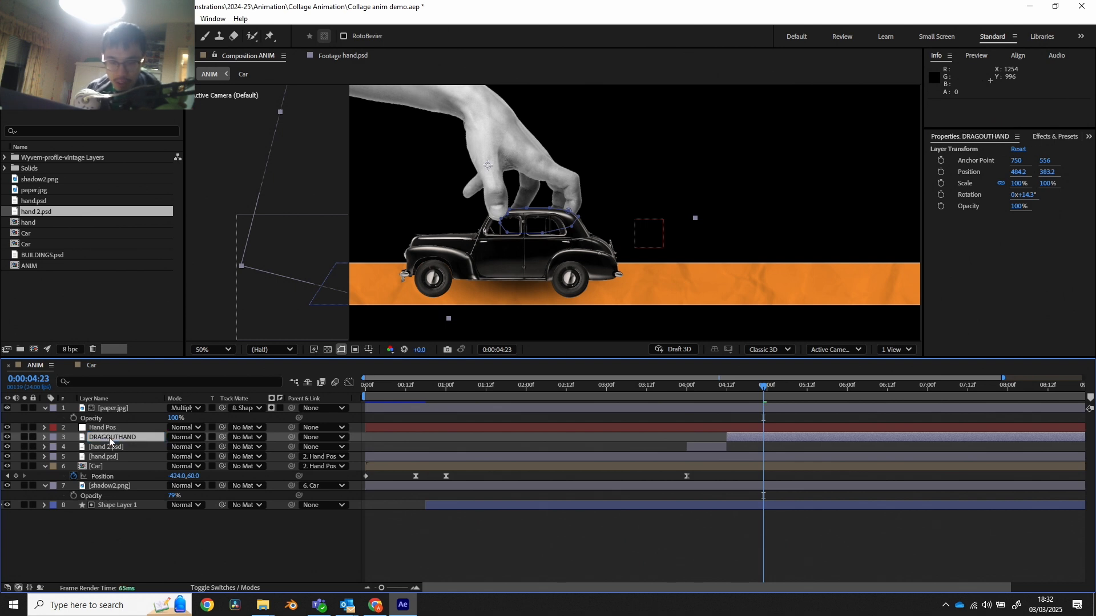
- Create a null object and rename it Dragout
right_click(96, 526)
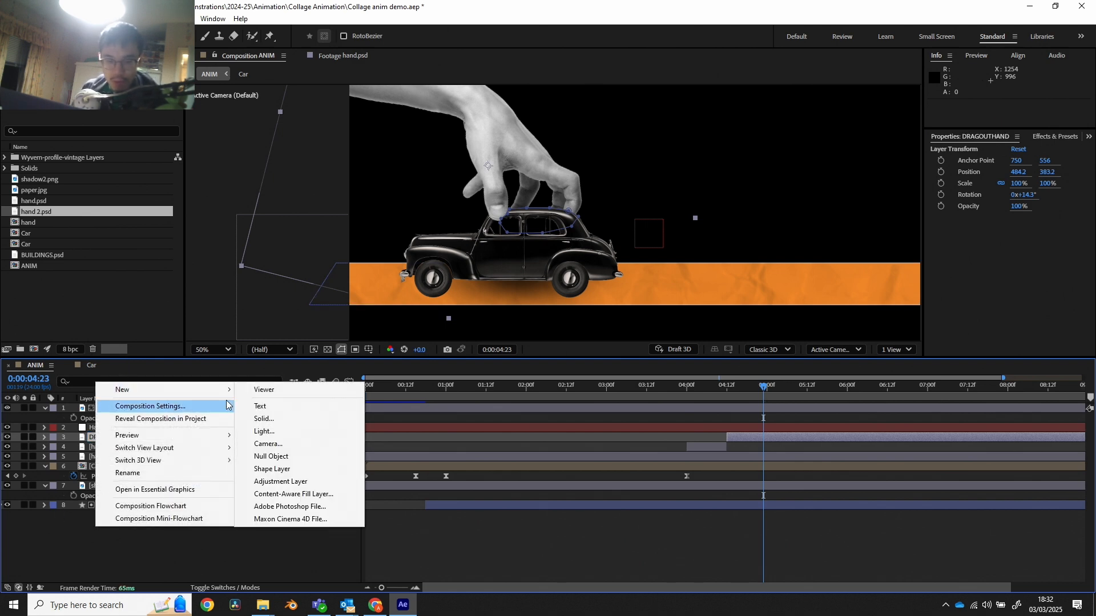
click(279, 457)
right_click(107, 437)
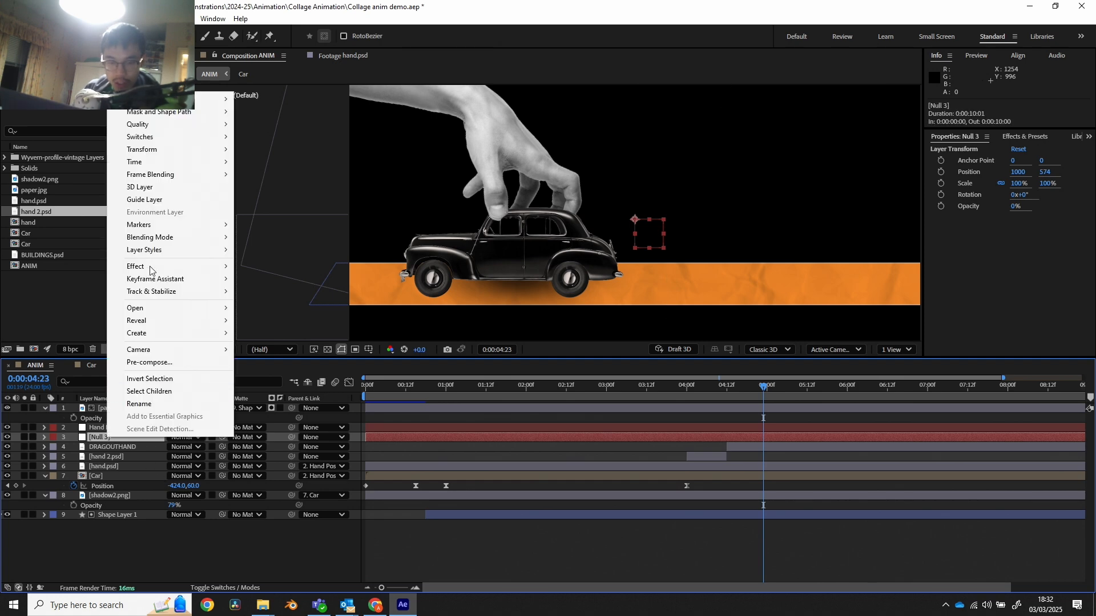
click(91, 440)
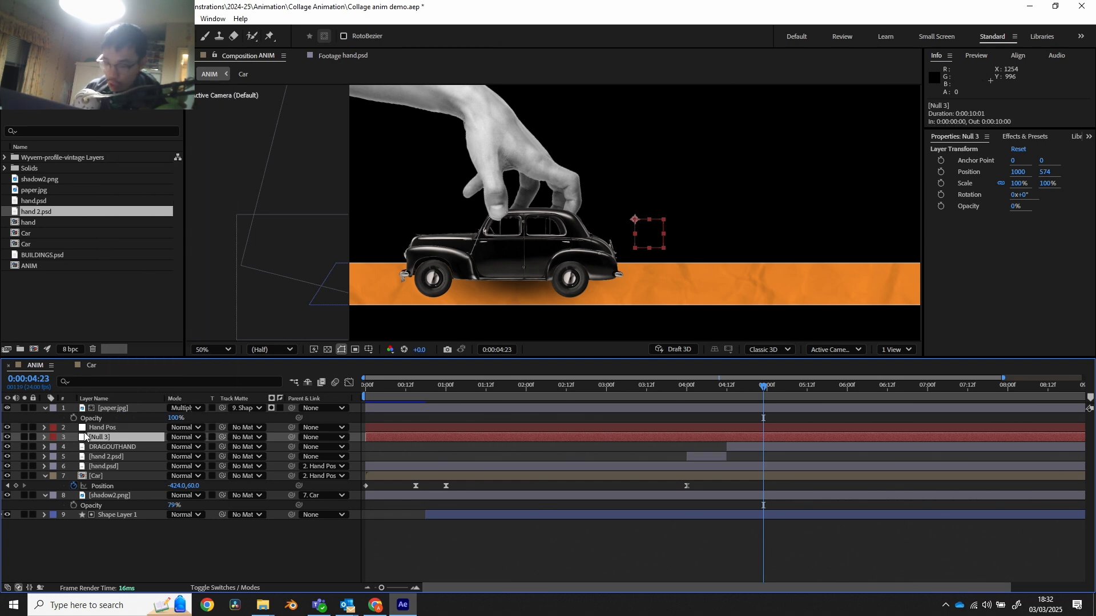
key(Return)
text(Dragou)
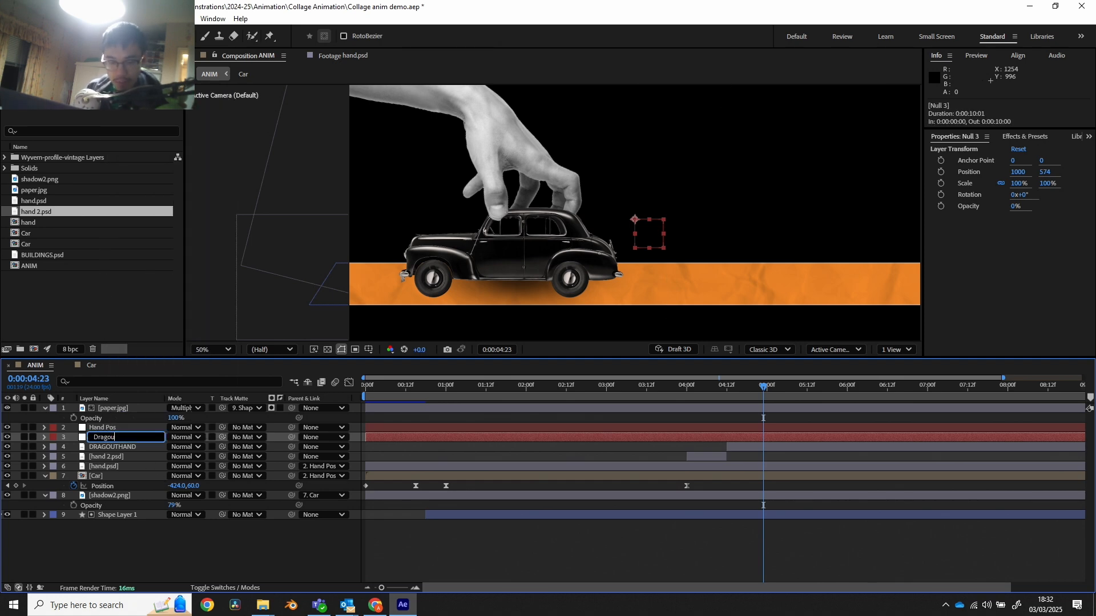
text(t)
key(Return)
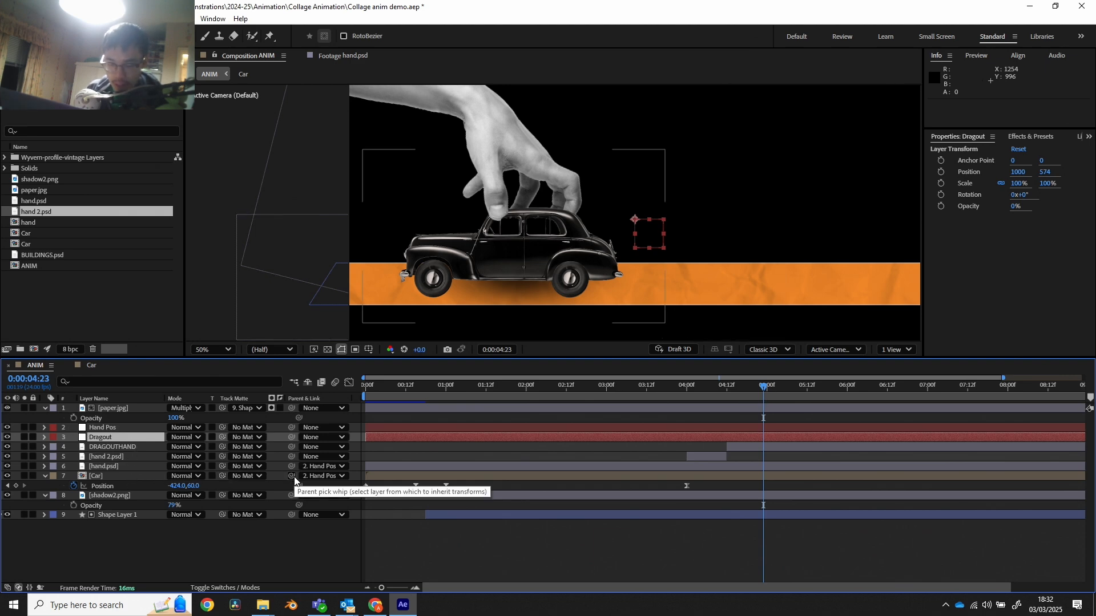
- Trim the Dragout null to start at 4:12 and parent the DRAGOUTHAND layer to it
drag(366, 437, 717, 443)
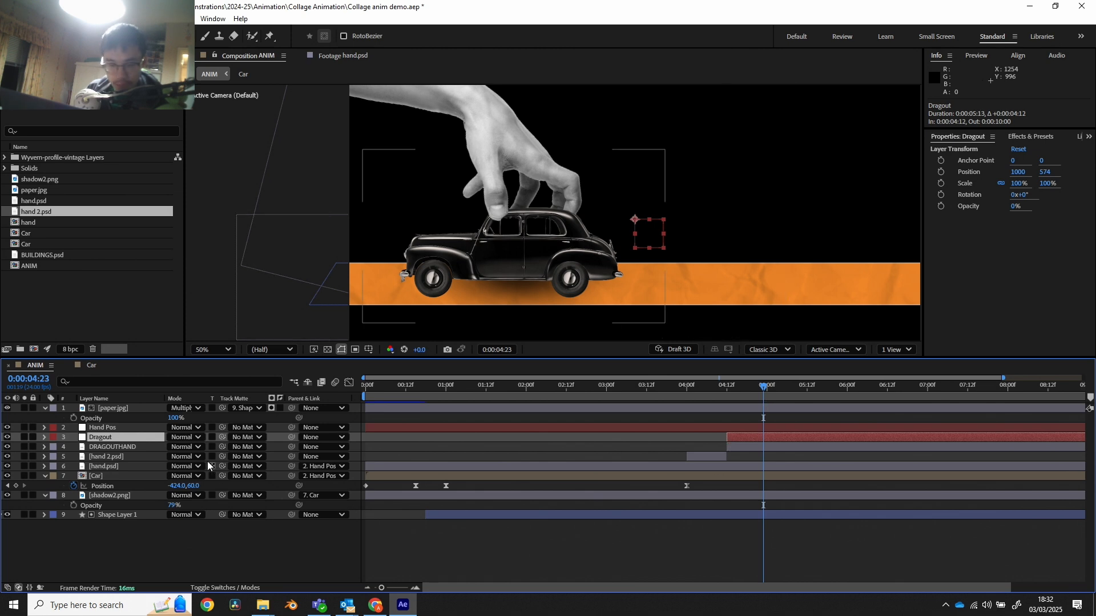
click(135, 448)
drag(221, 447, 141, 437)
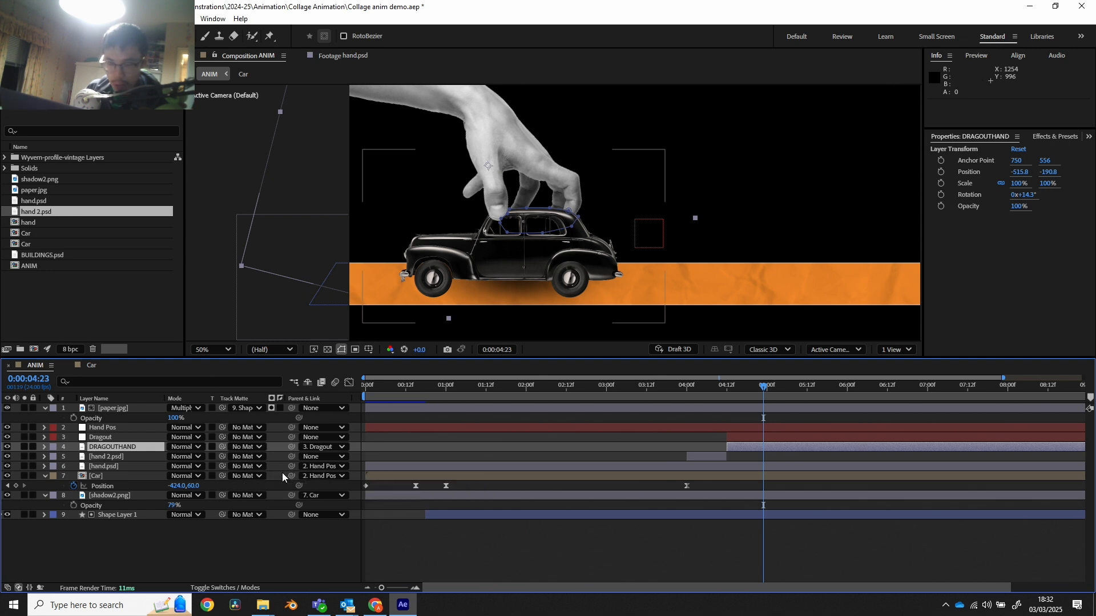
- Duplicate the Car layer, trim the upper copy to start at 4:12, and move the current time to 4:12
click(108, 478)
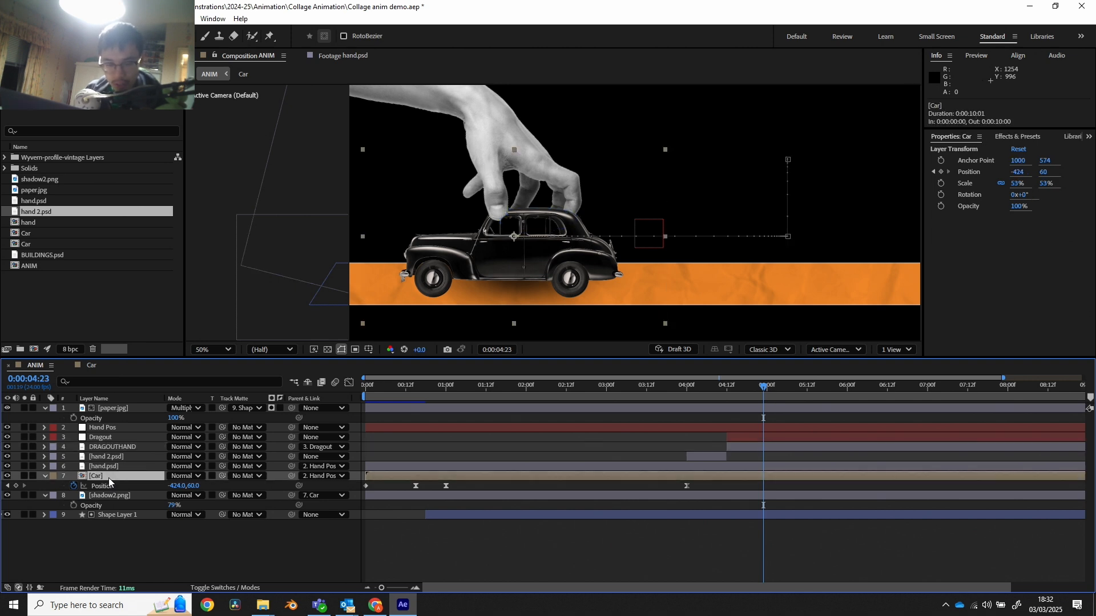
key(ctrl+d)
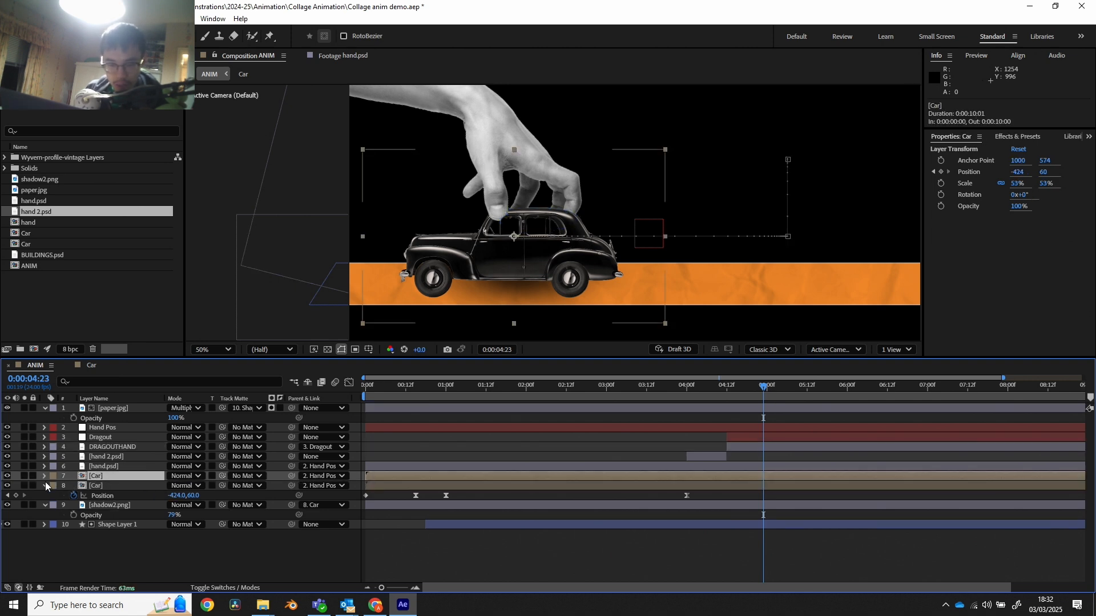
click(45, 484)
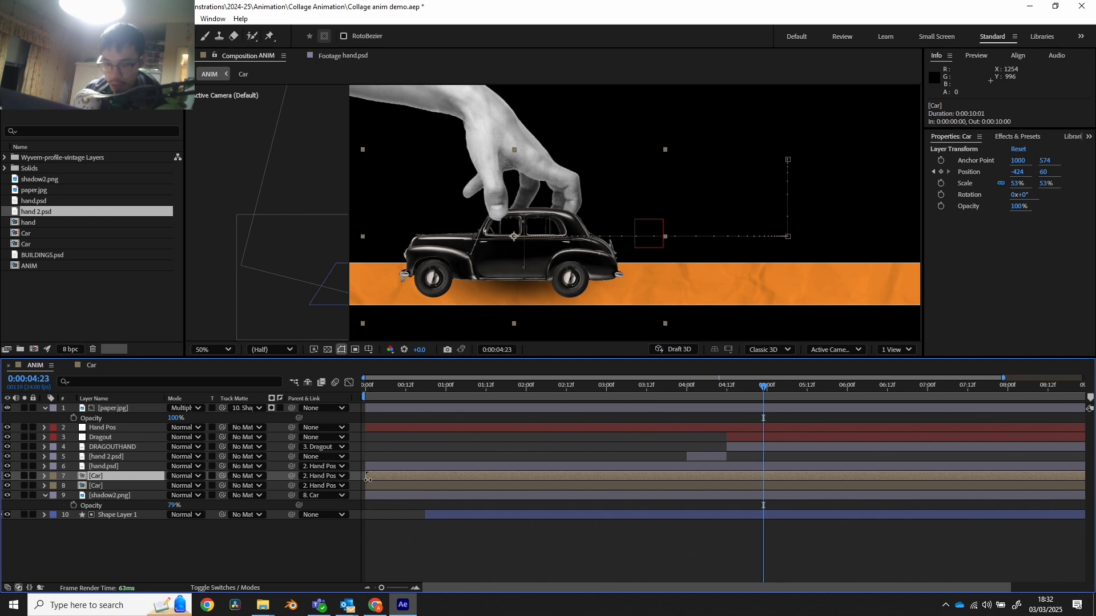
drag(366, 475, 725, 477)
click(728, 387)
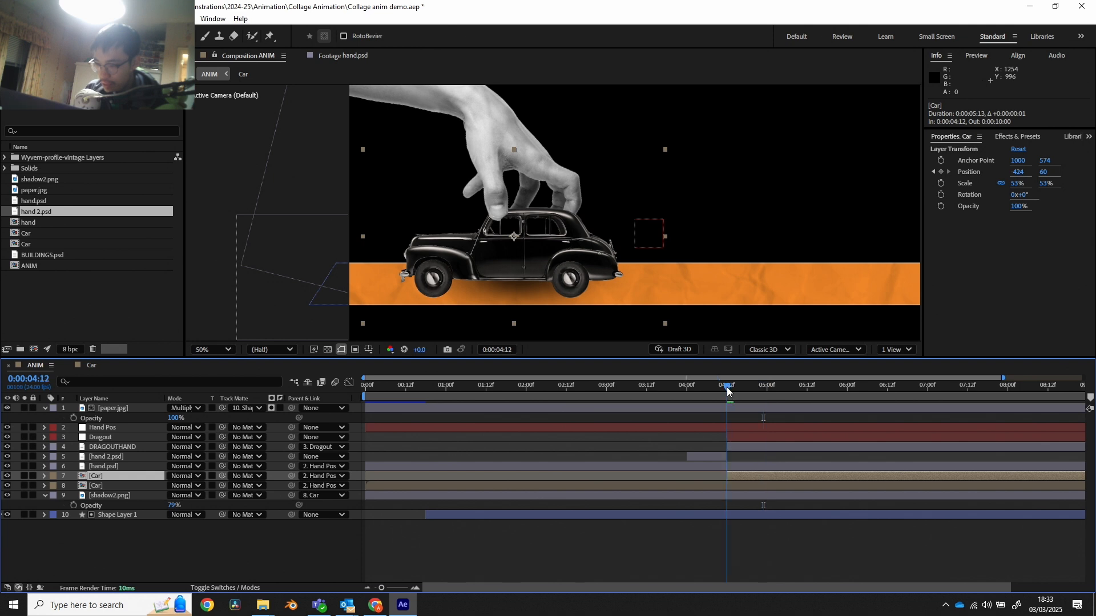
right_click(121, 475)
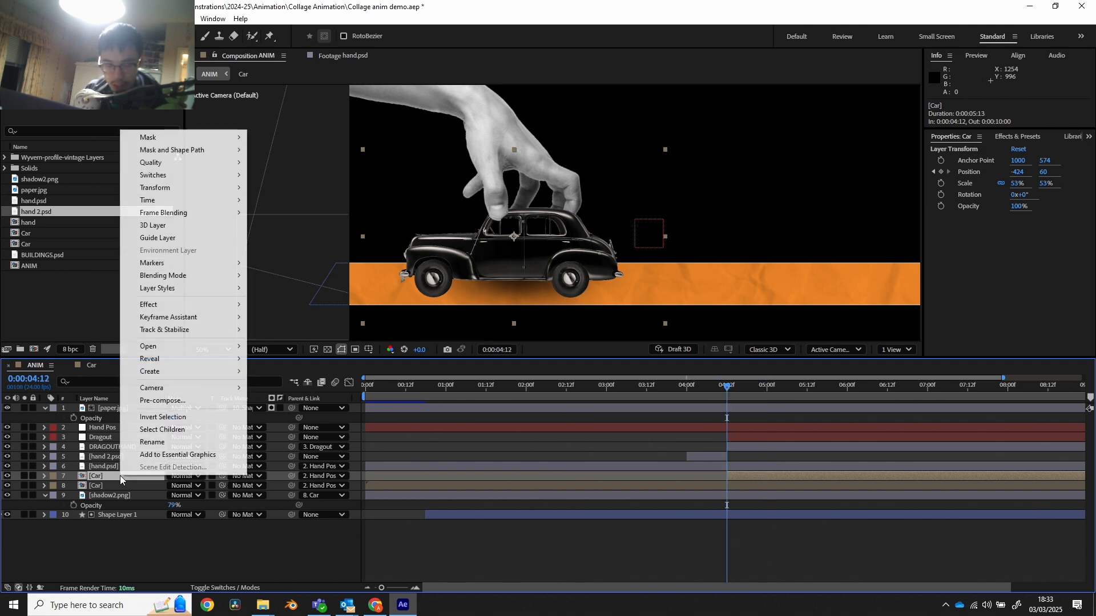
click(108, 475)
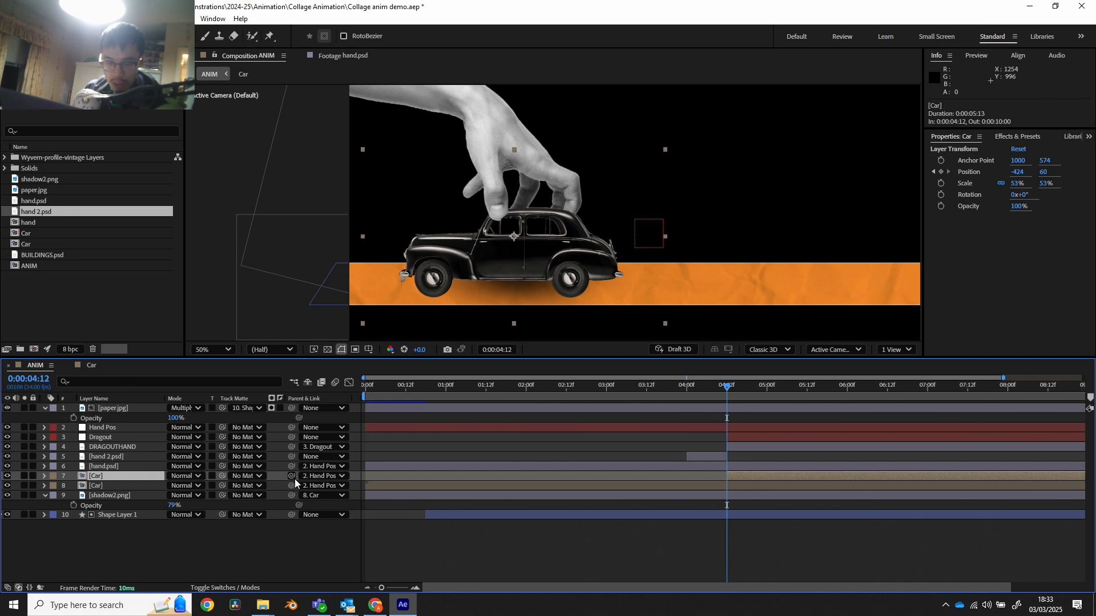
- Parent the upper Car layer to the Dragout null and add a Position keyframe to the null at 4:12
drag(292, 475, 140, 436)
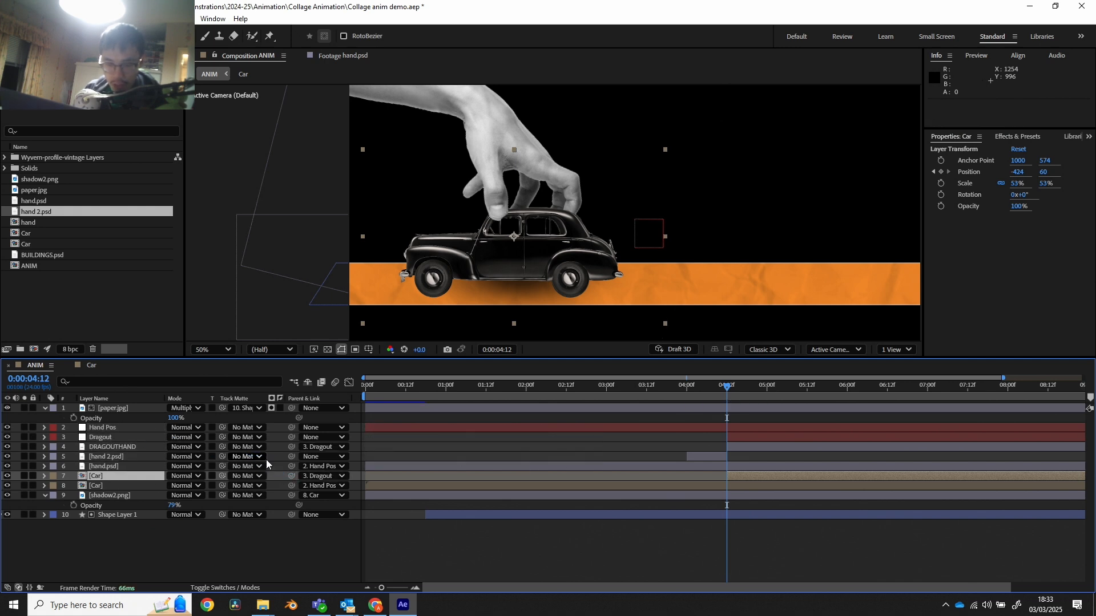
click(98, 438)
key(p)
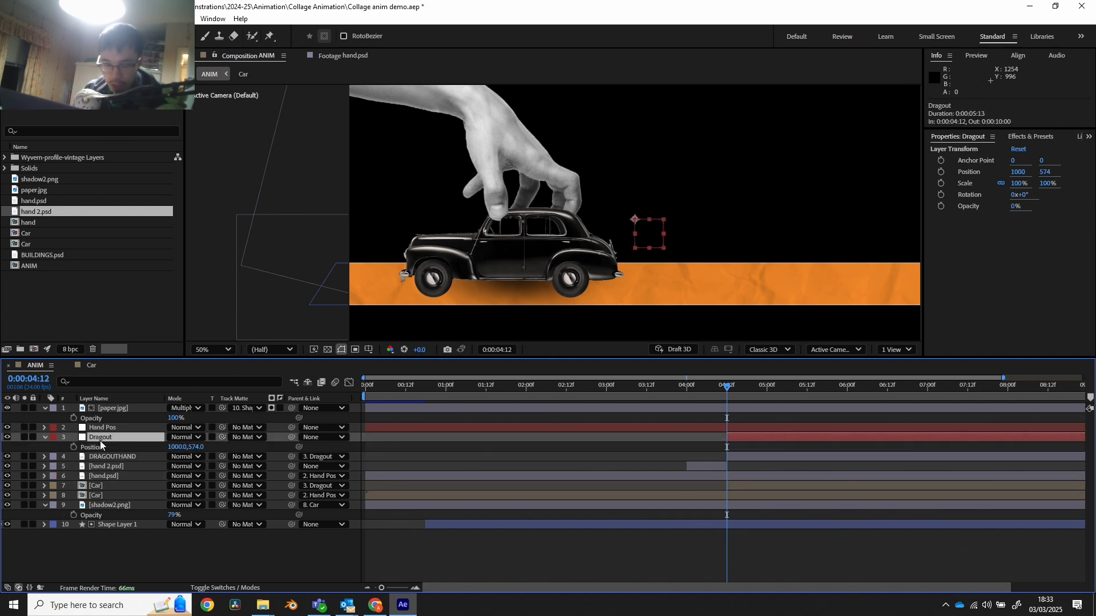
click(74, 446)
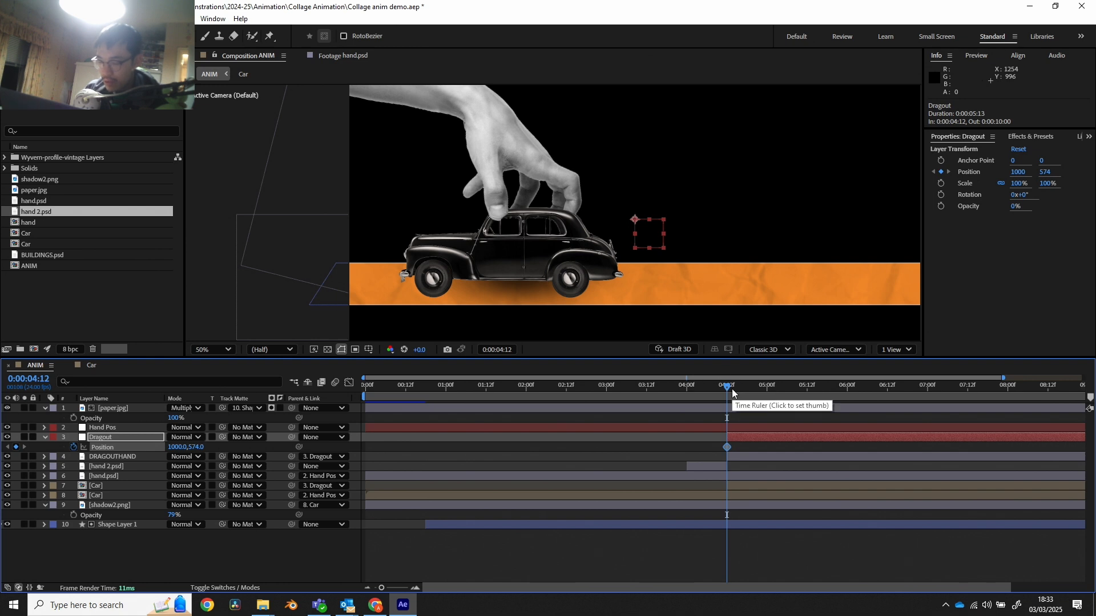
- At 5:00, move the Dragout null up and out of the frame to position -28, -110 so the hand and car leave
mouse_move(769, 386)
mouse_down()
mouse_move(777, 385)
mouse_move(766, 385)
mouse_up()
scroll(522, 182, down, 2)
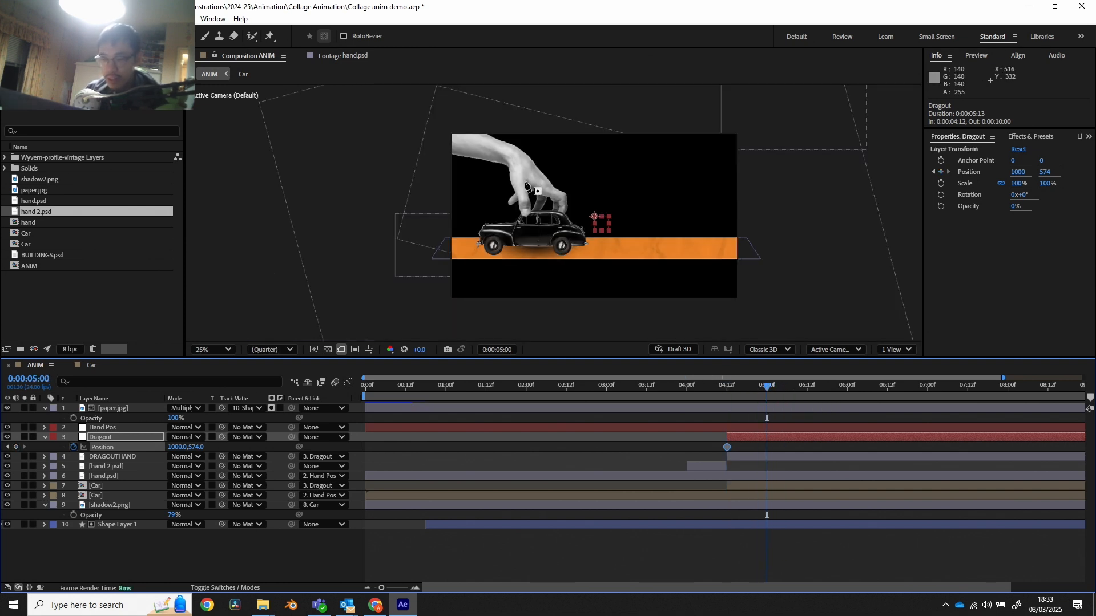
key(v)
drag(564, 212, 533, 185)
key(ctrl+z)
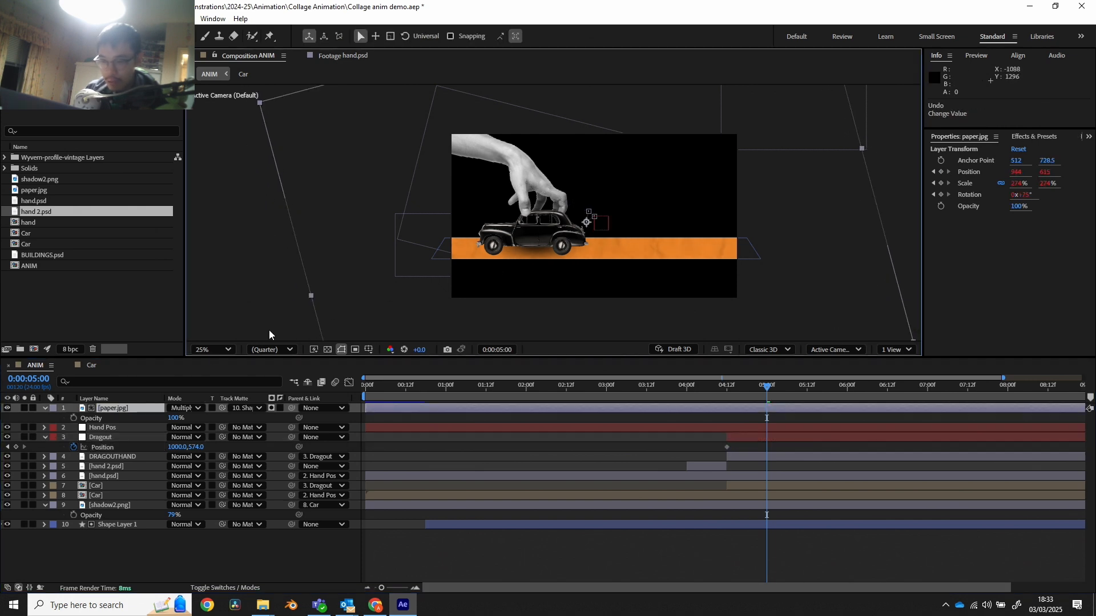
click(100, 437)
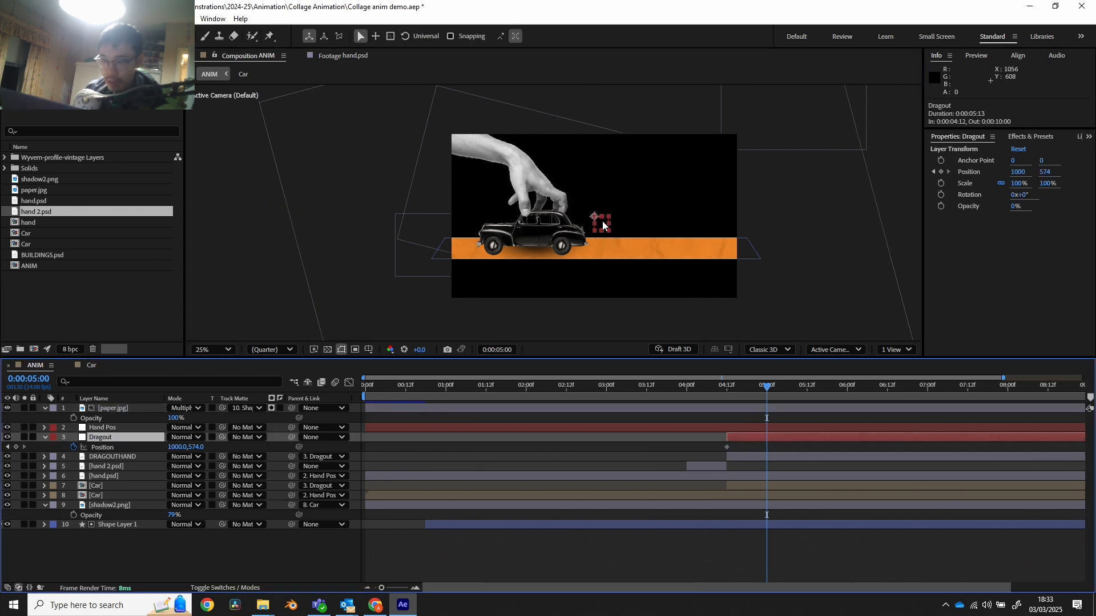
drag(601, 221, 454, 125)
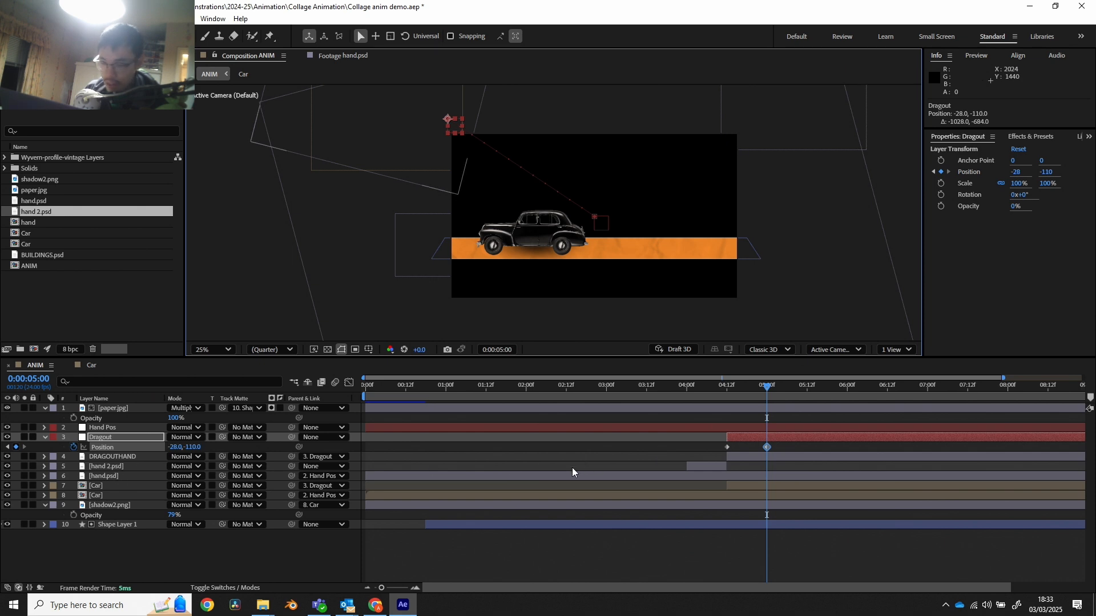
- Trim the lower Car layer and the shadow2.png layer so that both have their out point at 4:11
drag(566, 588, 593, 585)
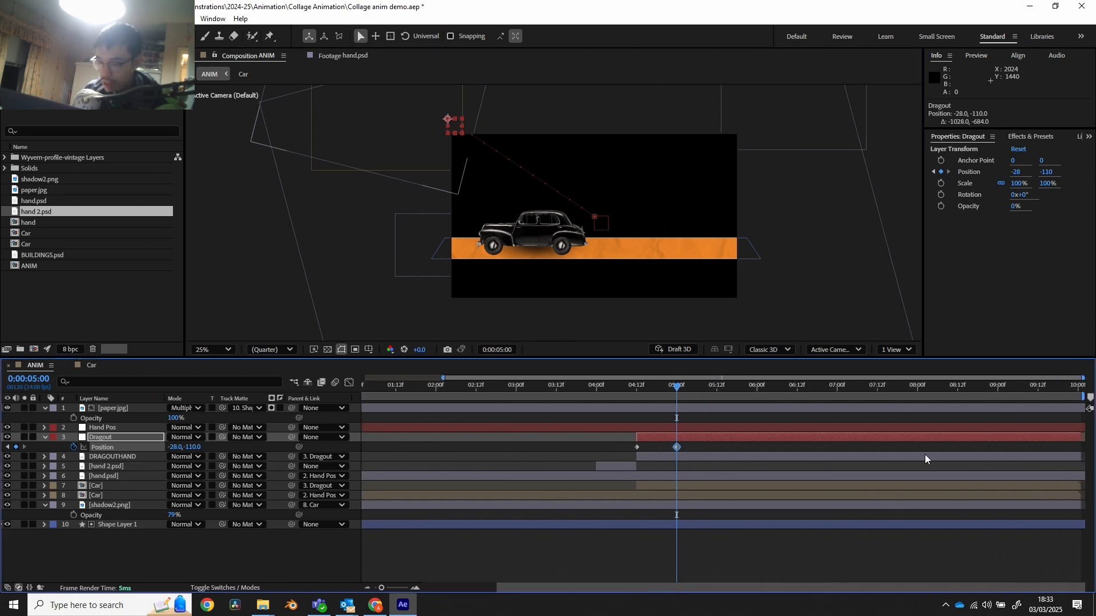
click(121, 485)
click(647, 493)
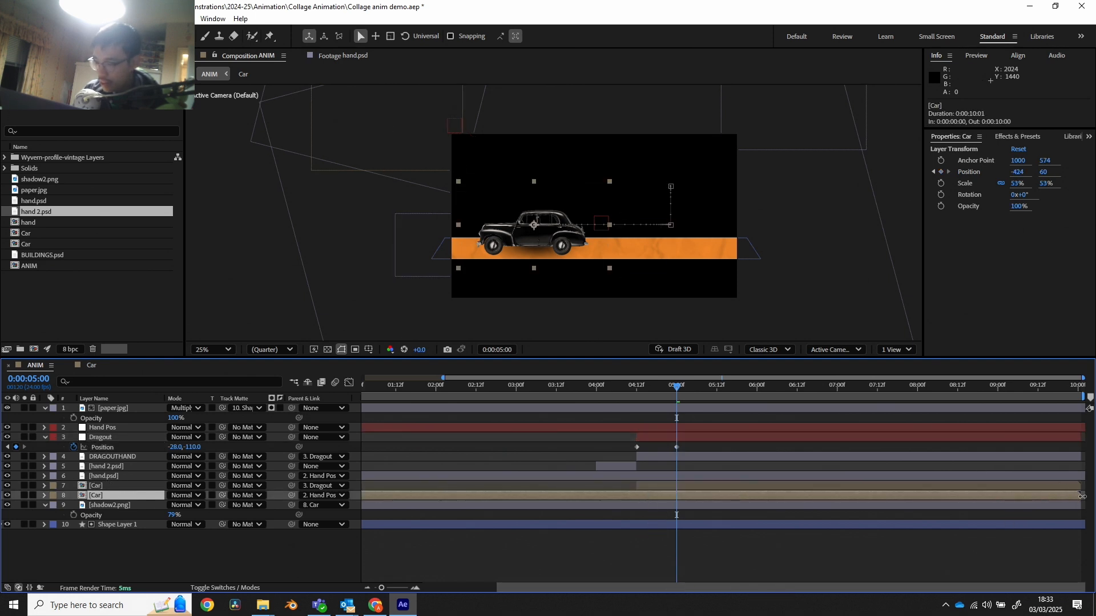
drag(1082, 496, 630, 507)
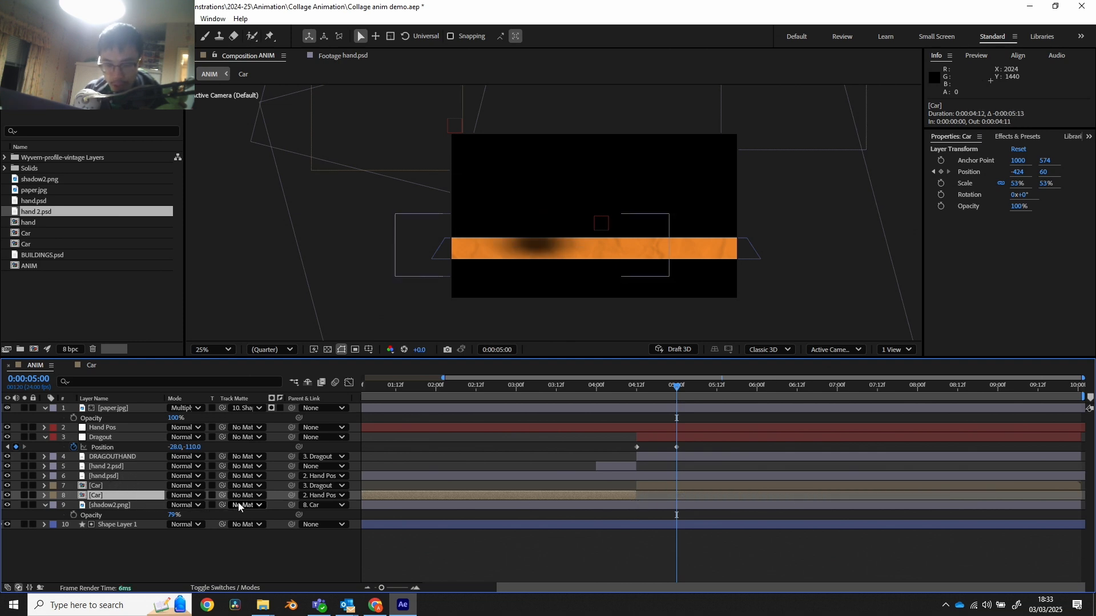
click(132, 505)
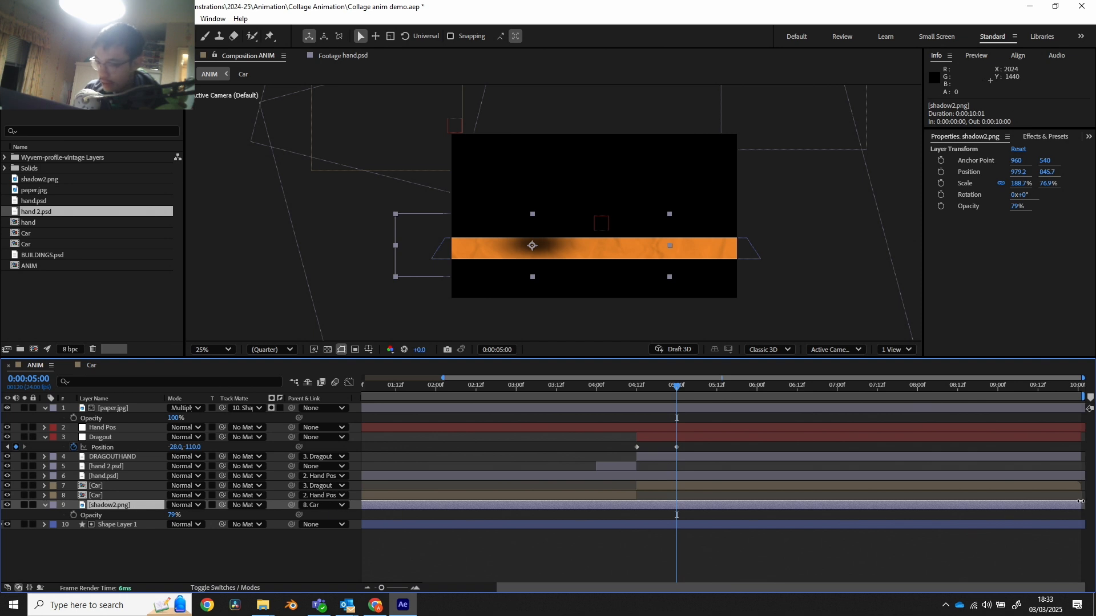
drag(1081, 502, 638, 519)
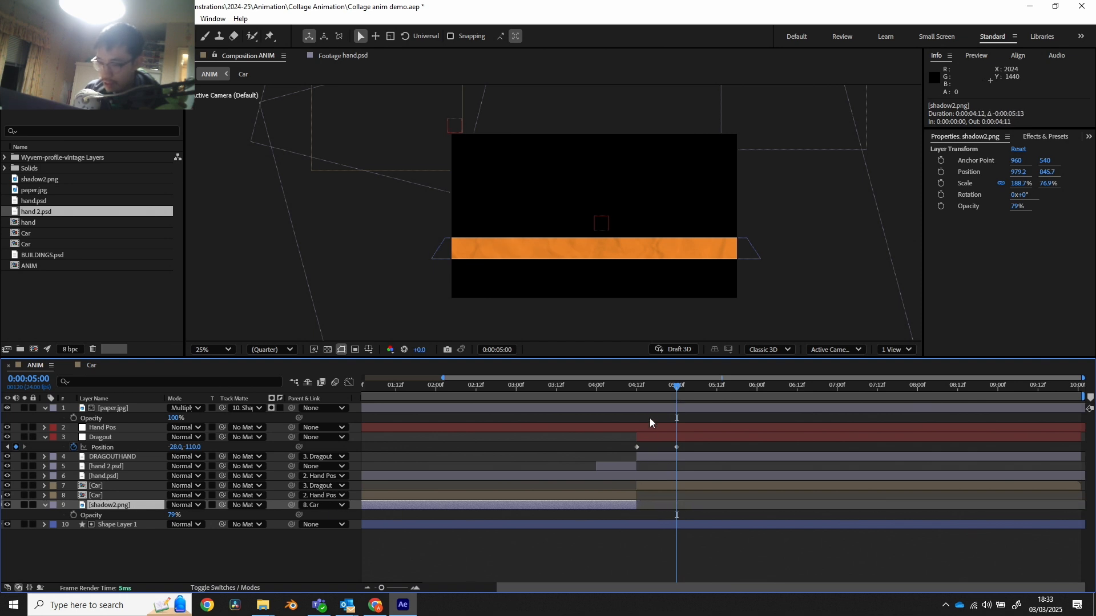
- Apply Easy Ease to both Dragout position keyframes, sharpen the peak of their speed curve, and preview the drag-out
drag(645, 387, 622, 400)
drag(697, 446, 625, 450)
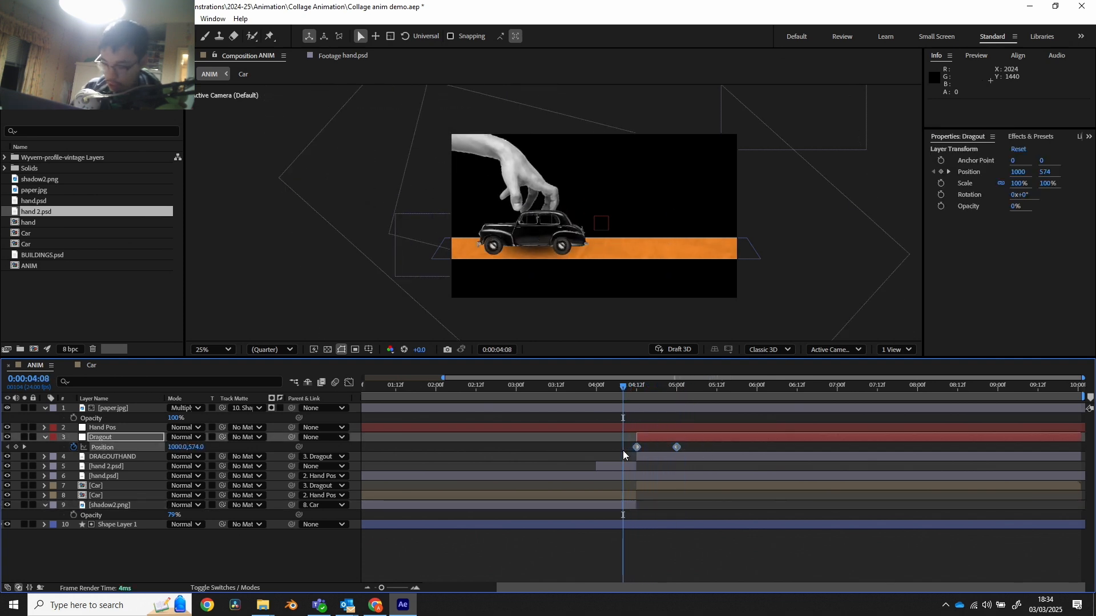
key(F9)
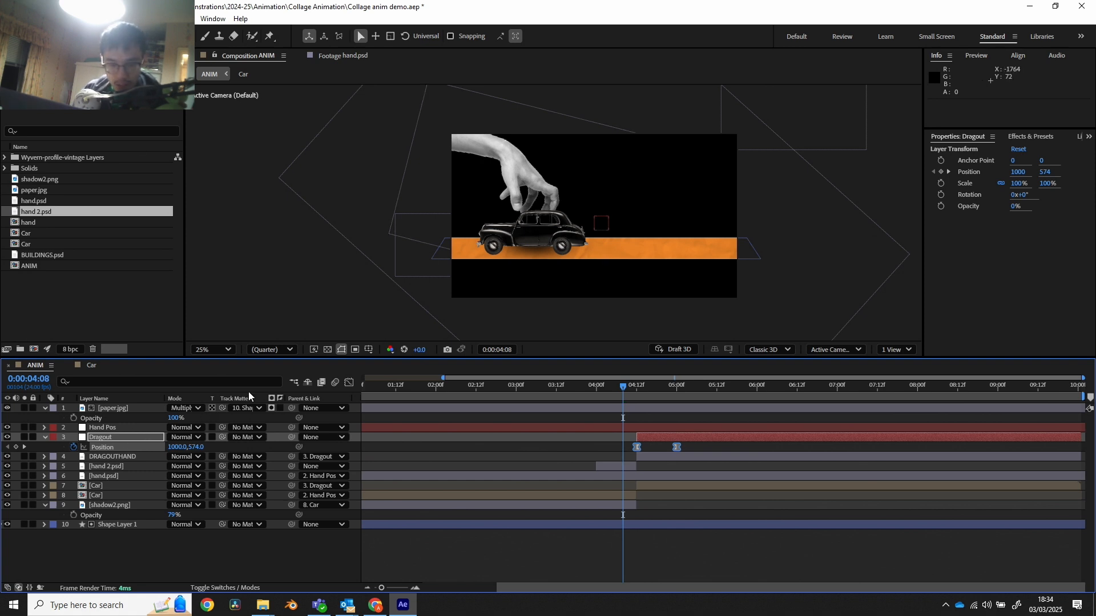
click(350, 383)
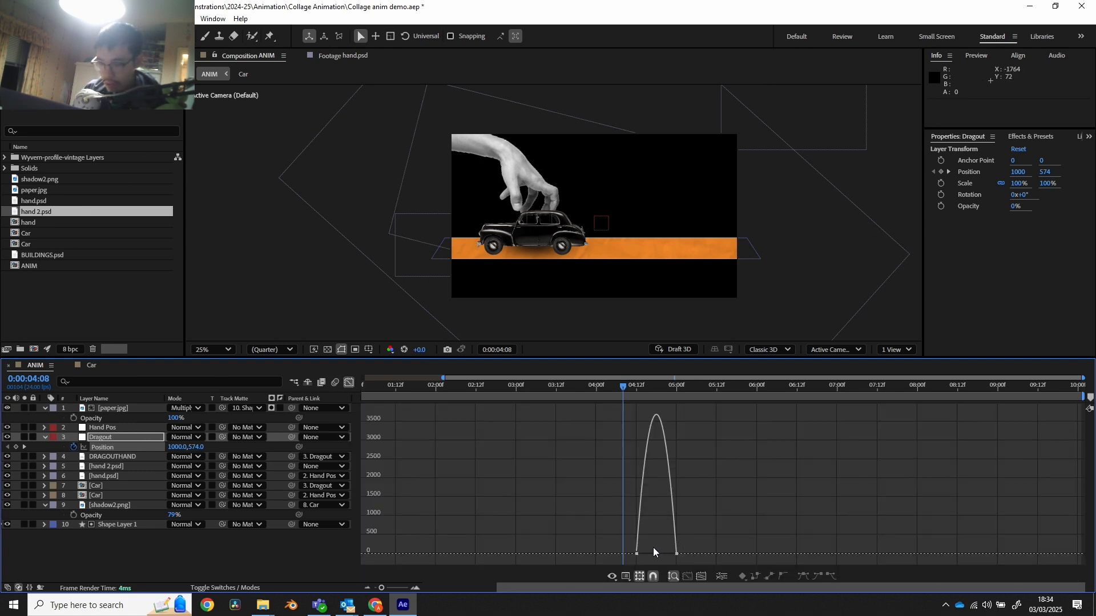
click(636, 553)
mouse_move(642, 555)
mouse_down()
mouse_move(669, 556)
mouse_move(656, 555)
mouse_up()
click(349, 383)
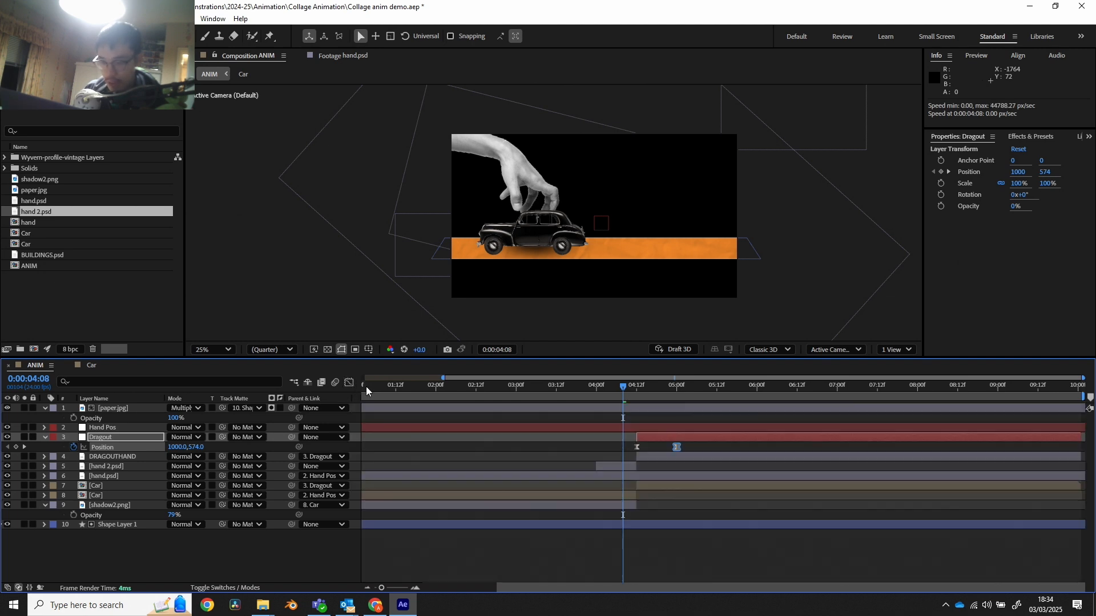
mouse_move(623, 387)
mouse_down()
mouse_move(685, 390)
mouse_move(628, 391)
mouse_up()
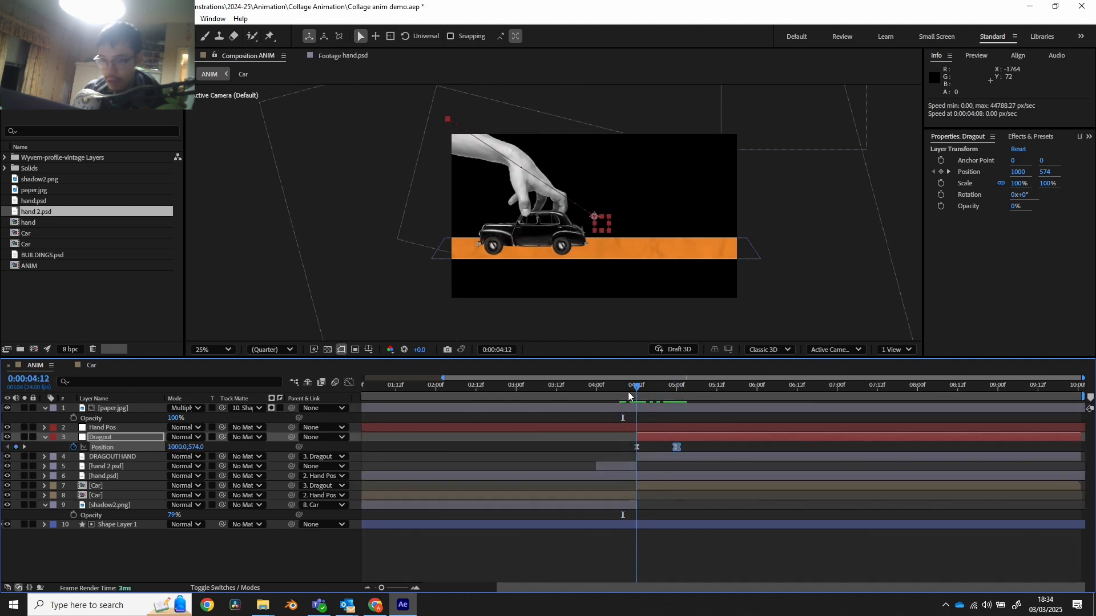
key(space)
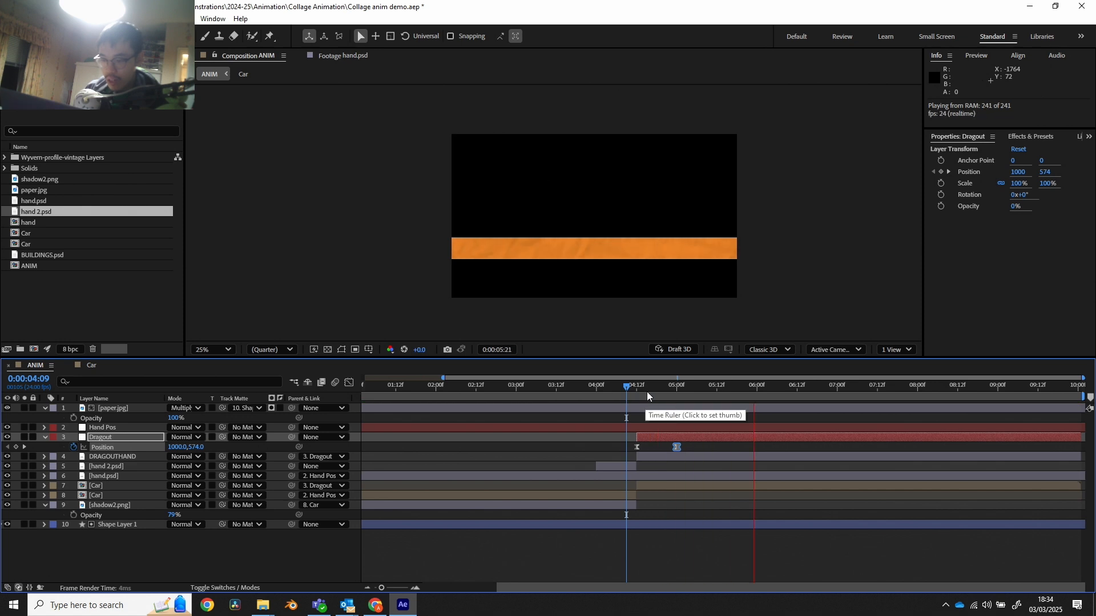
key(space)
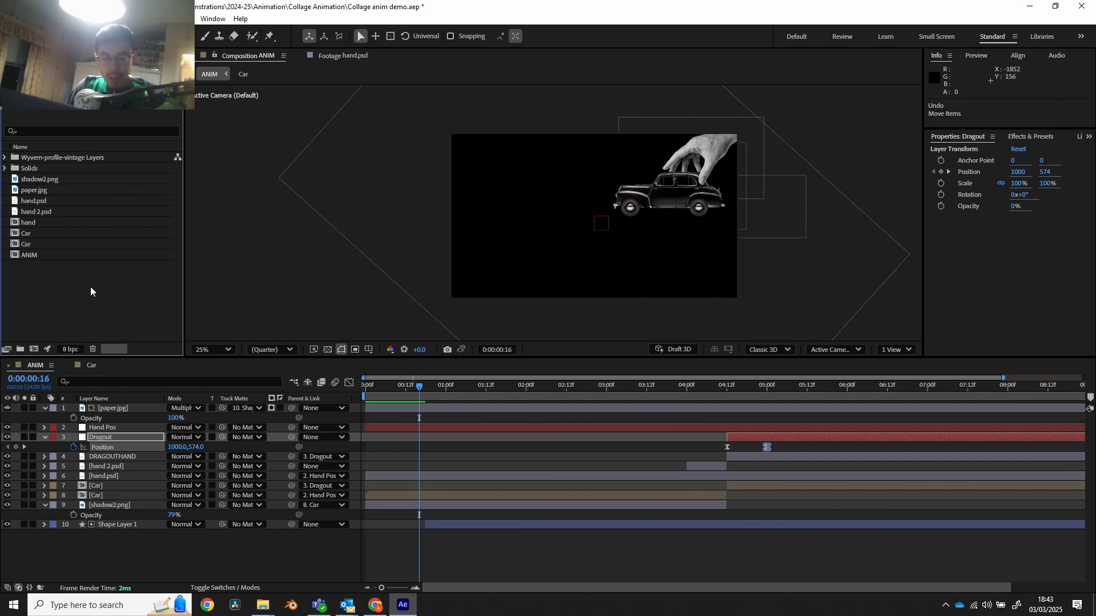
- Import BUILDINGS.psd from the assets folder as a composition with editable layer styles and place it beneath all layers of ANIM
mouse_move(270, 609)
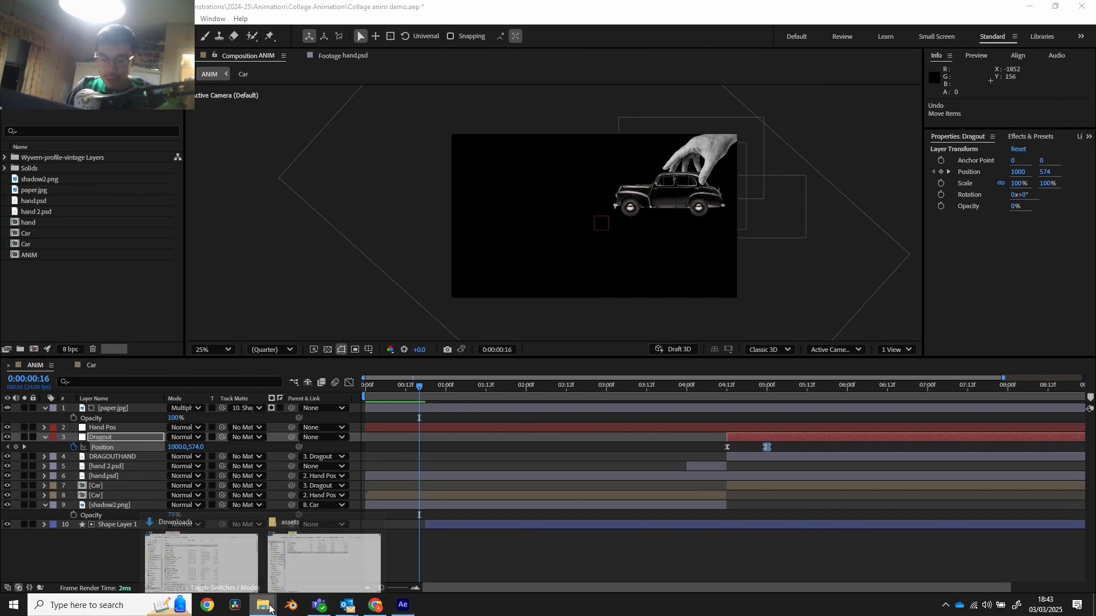
click(302, 567)
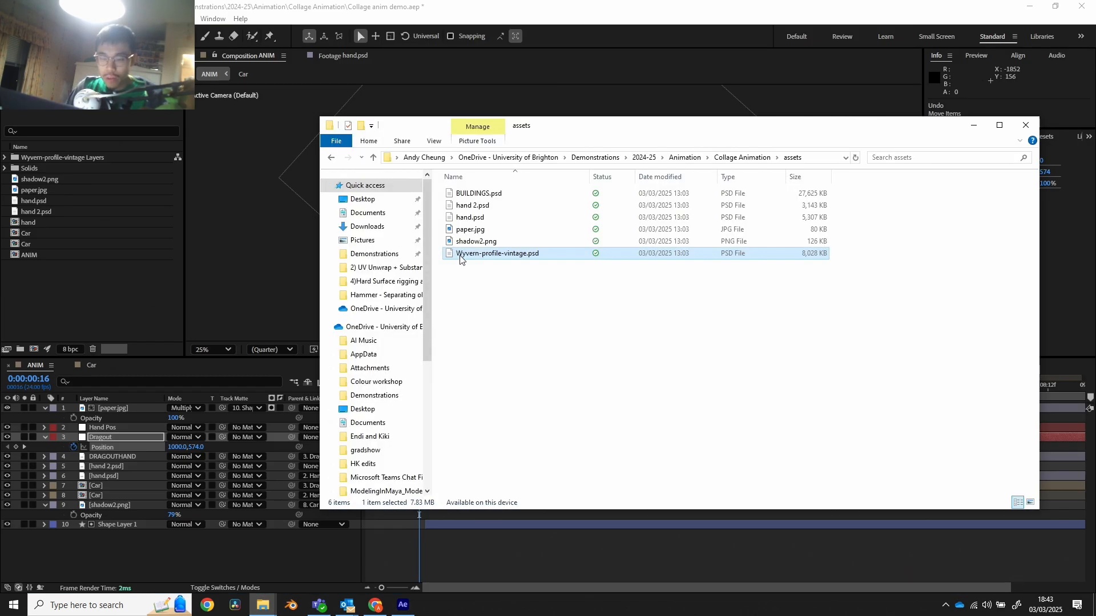
drag(479, 194, 122, 295)
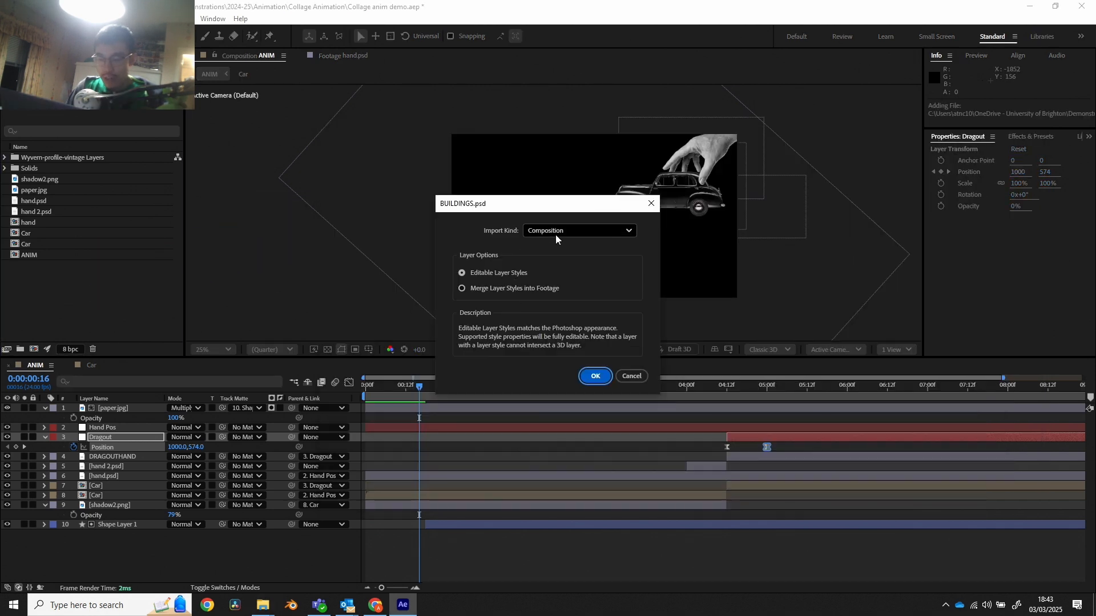
click(595, 376)
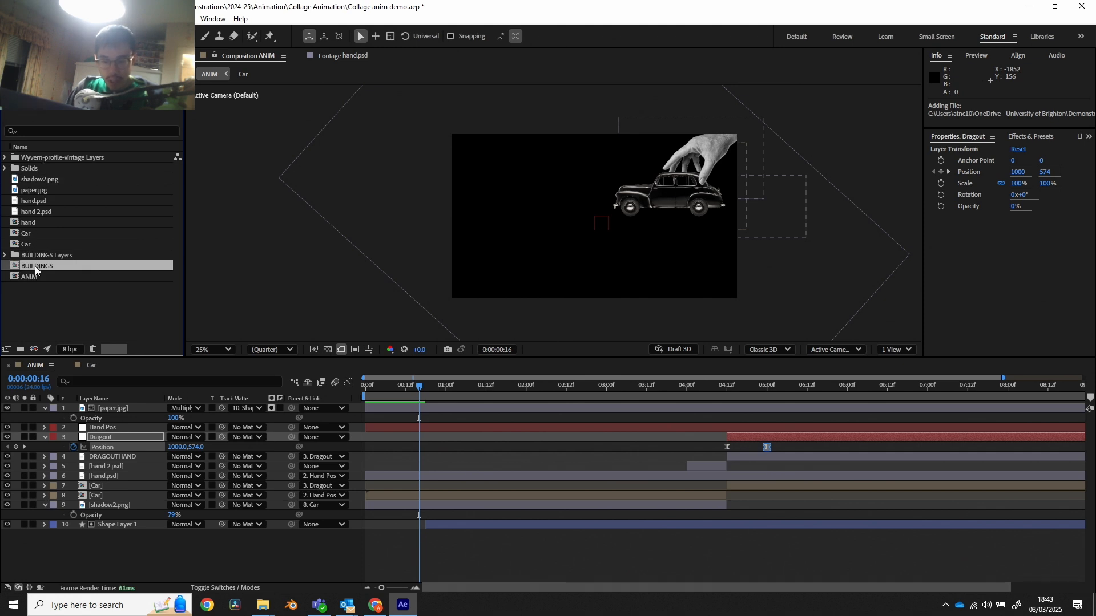
mouse_move(35, 265)
mouse_down()
mouse_move(74, 508)
mouse_move(90, 536)
mouse_up()
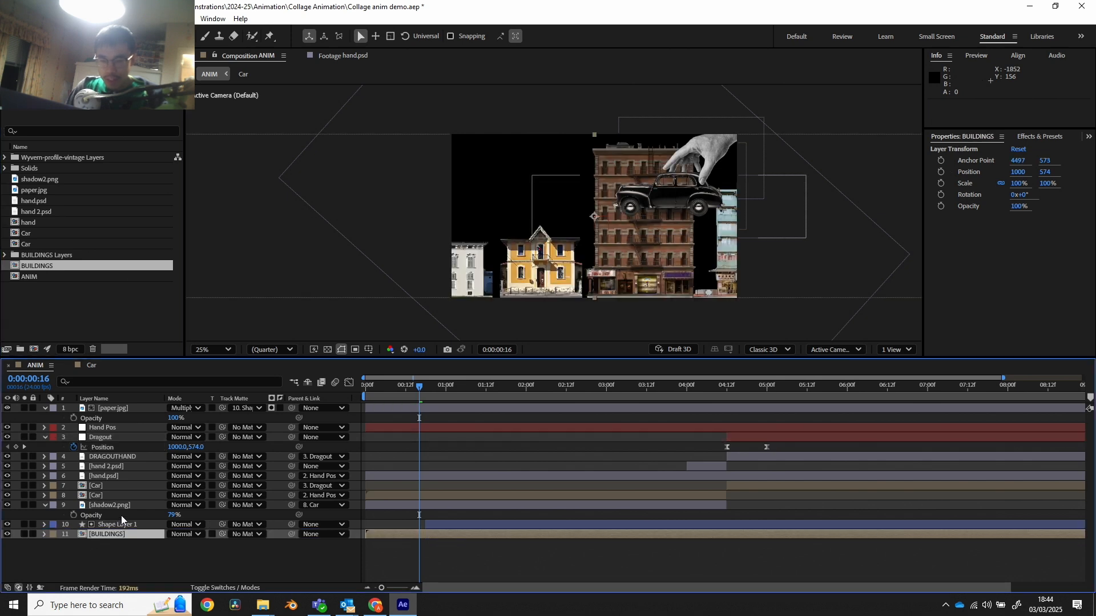
- Open the BUILDINGS composition to examine its row of buildings and separate layers, and return to ANIM
double_click(109, 531)
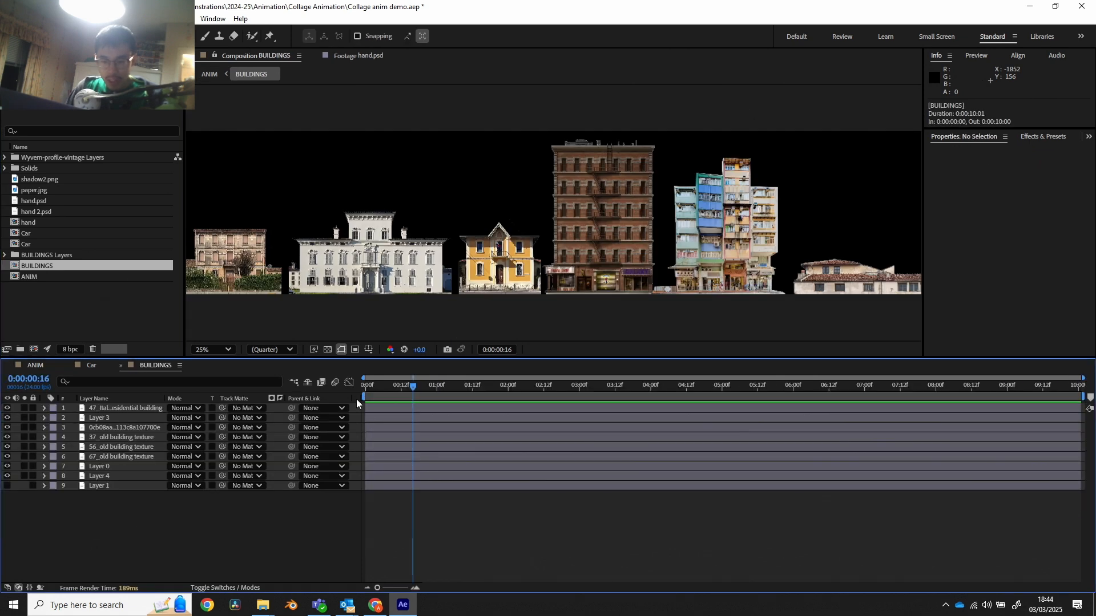
drag(388, 388, 419, 382)
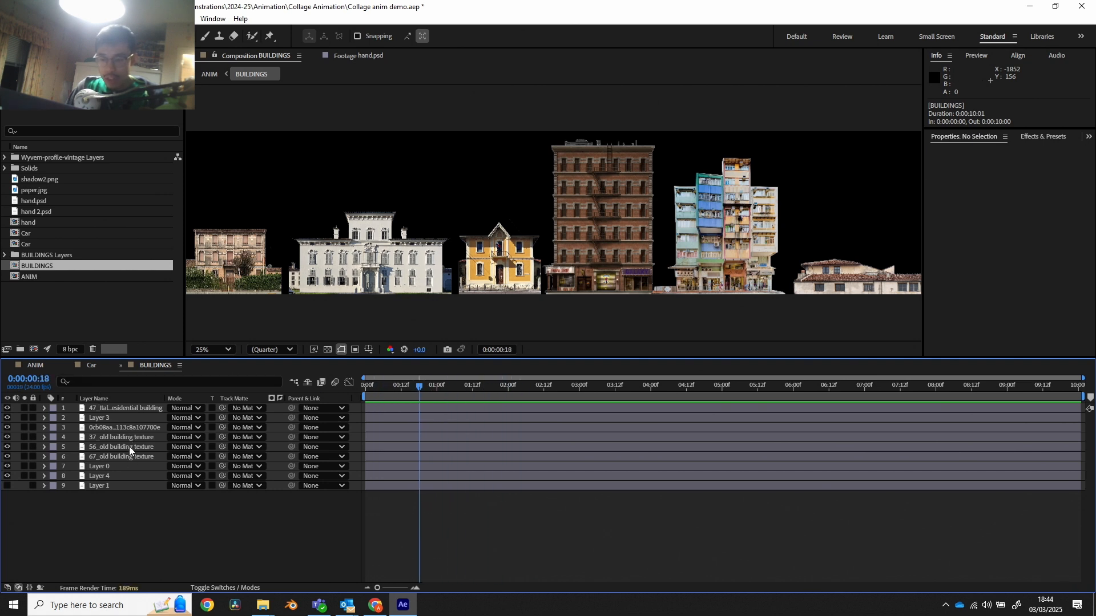
scroll(602, 194, down, 4)
scroll(602, 194, up, 2)
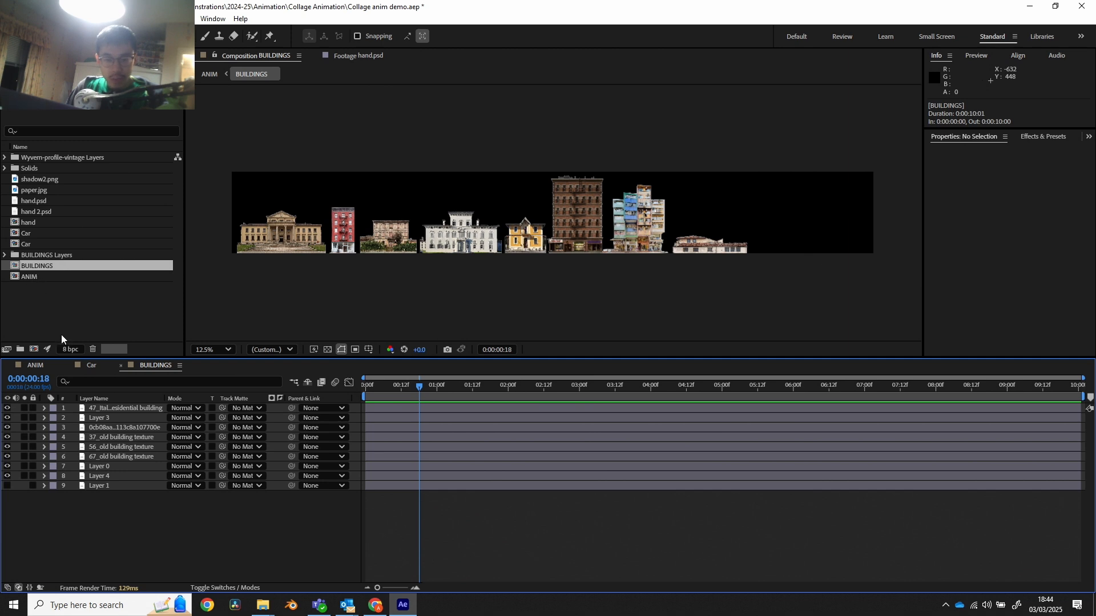
click(34, 365)
- Find the moment the car has landed on the road and trim the BUILDINGS layer to start at 1:00
drag(417, 394, 512, 388)
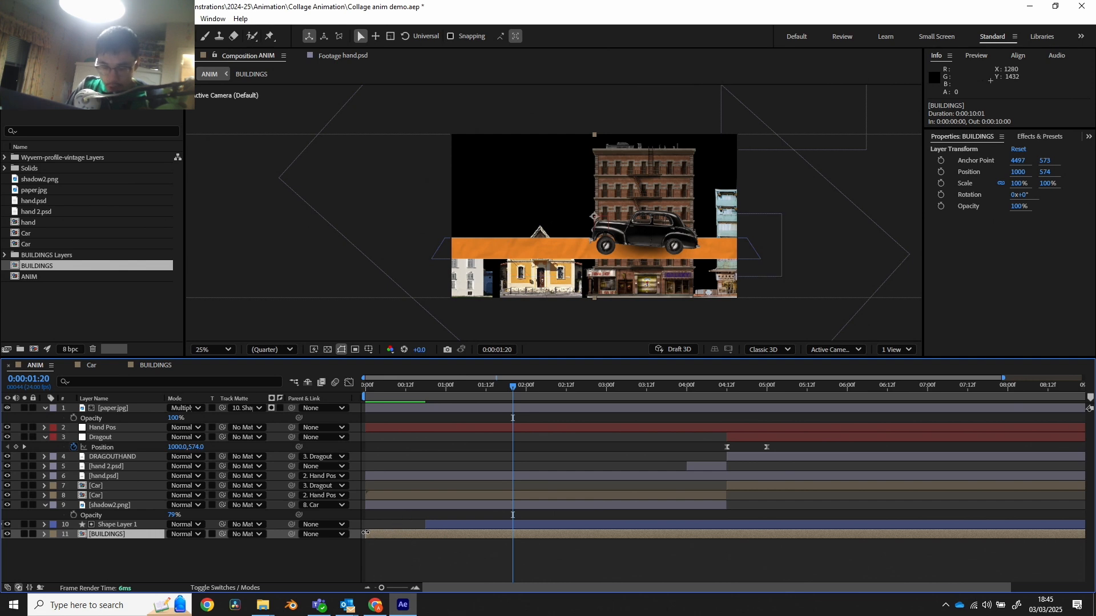
drag(479, 388, 436, 392)
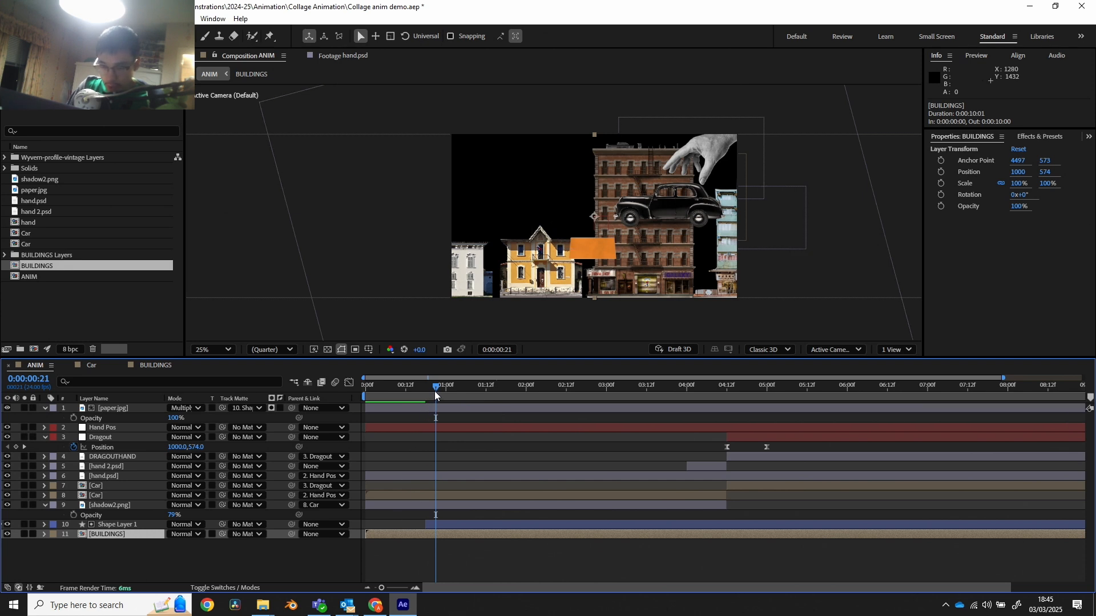
drag(435, 393, 446, 392)
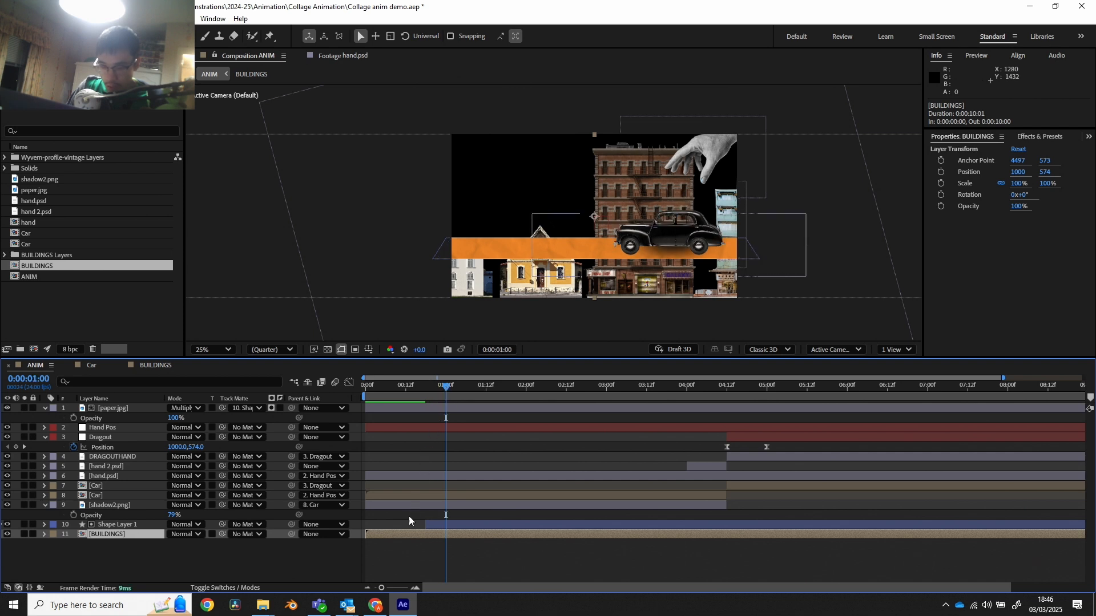
drag(370, 533, 442, 531)
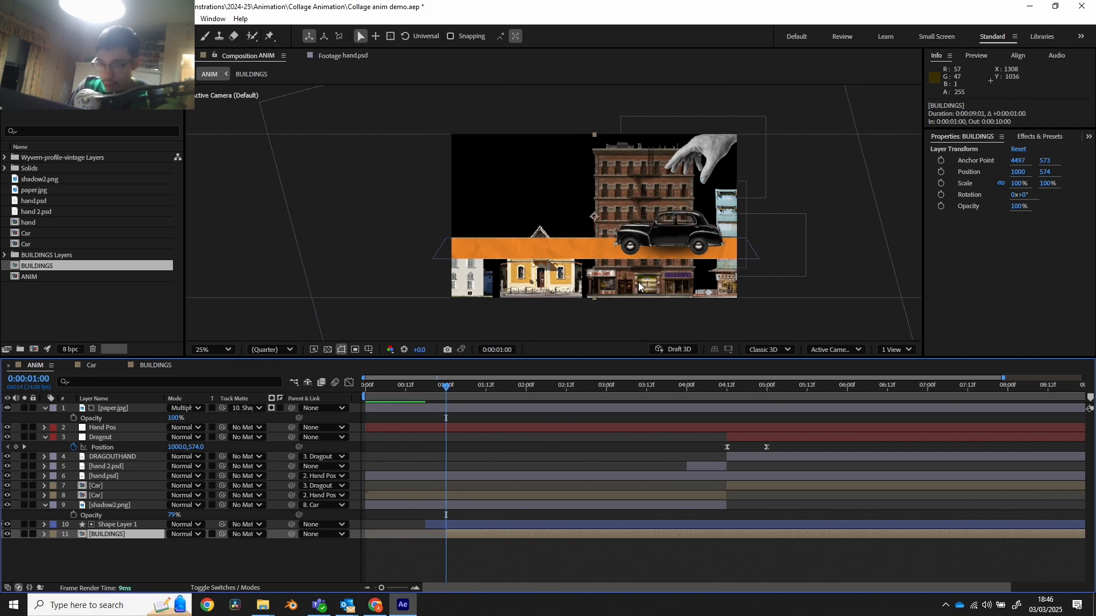
- Scale the BUILDINGS layer to 63% and position it at 904, 390 so the buildings stand along the orange road
drag(638, 282, 633, 226)
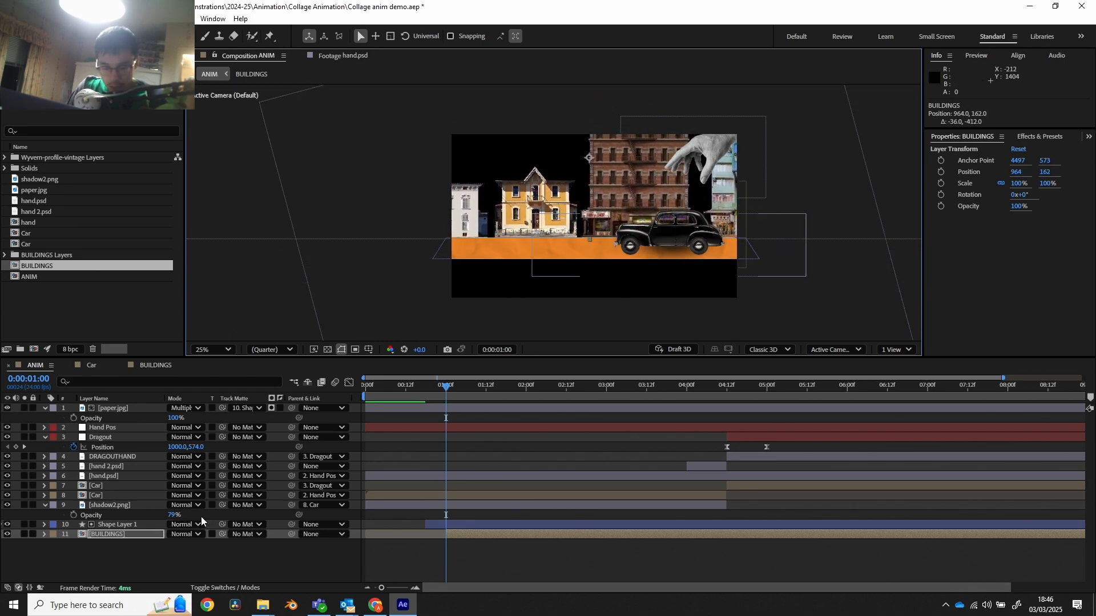
key(s)
drag(187, 544, 168, 544)
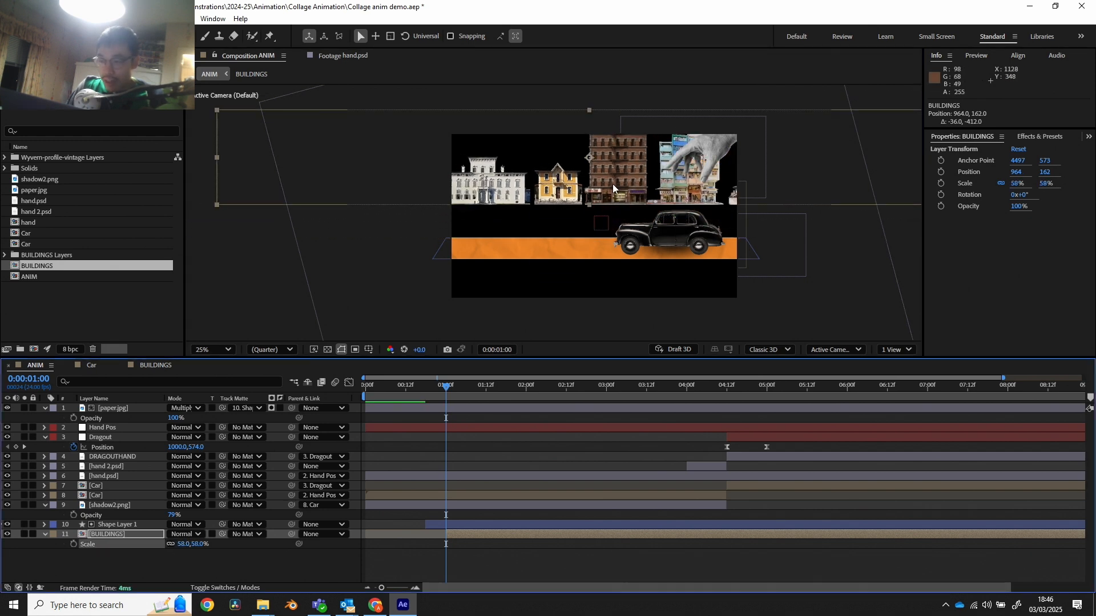
drag(611, 184, 604, 218)
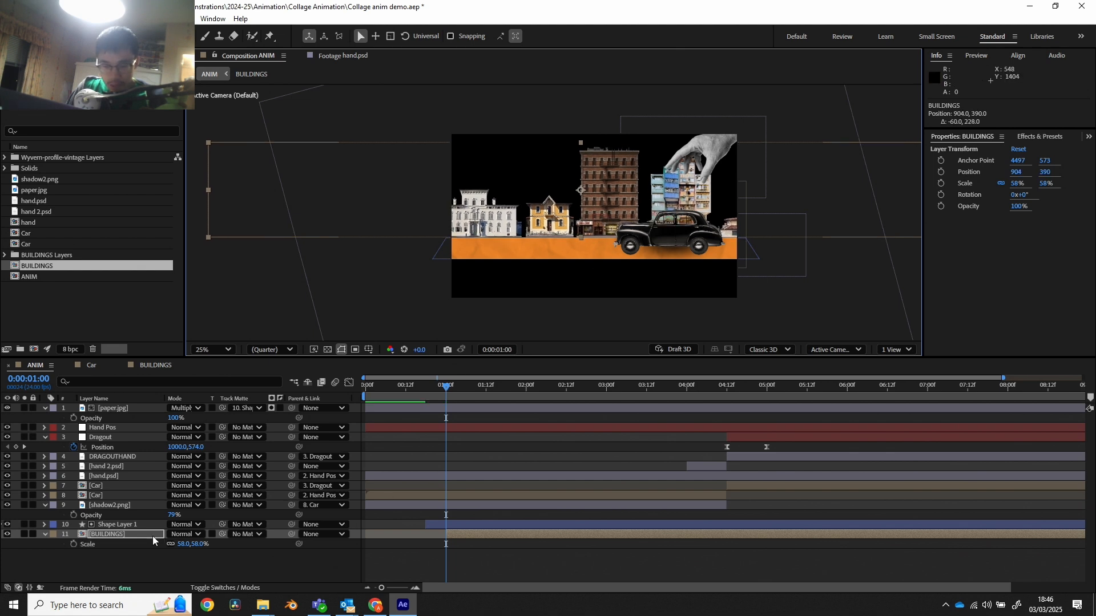
drag(178, 546, 180, 544)
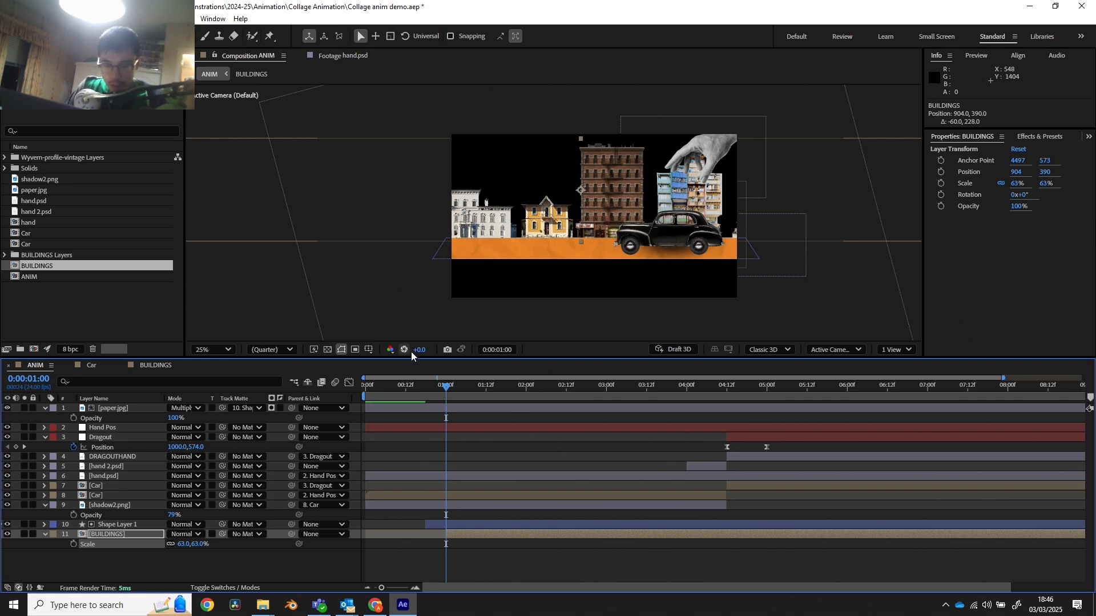
- Scale the BUILDINGS layer to 97% and position it at -612, 190 so the buildings stand along the orange road
drag(580, 221, 592, 215)
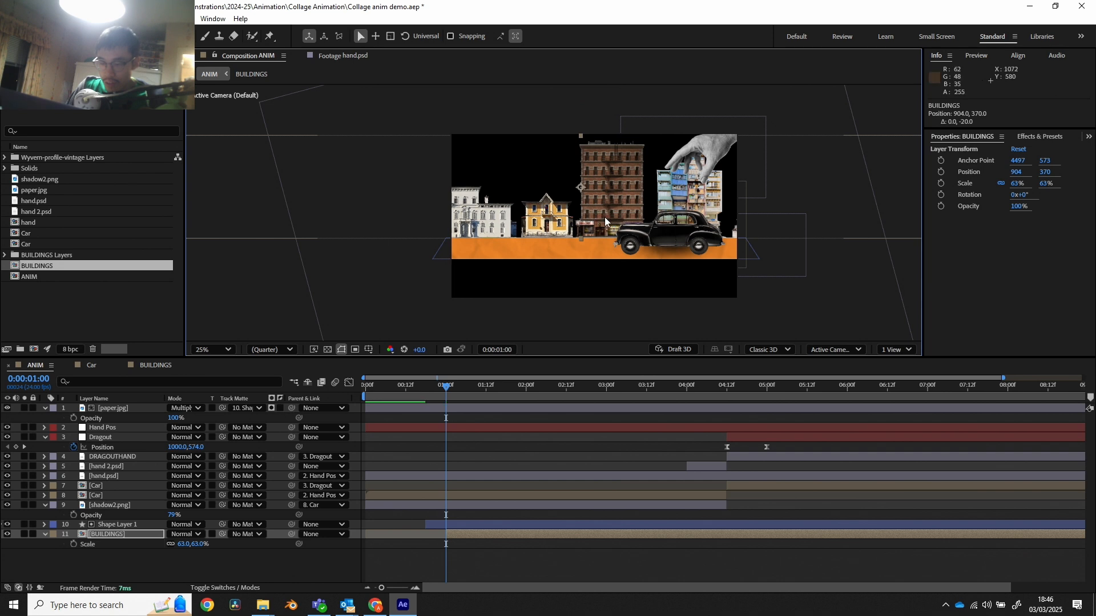
drag(608, 217, 525, 221)
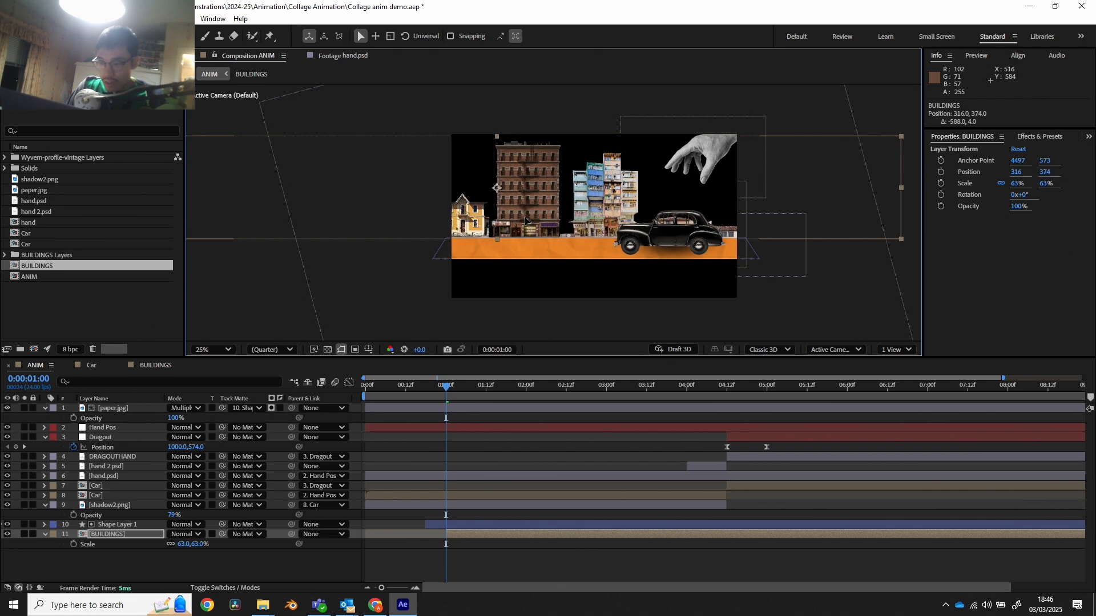
mouse_move(433, 385)
mouse_down()
mouse_move(402, 381)
mouse_move(537, 381)
mouse_move(446, 381)
mouse_up()
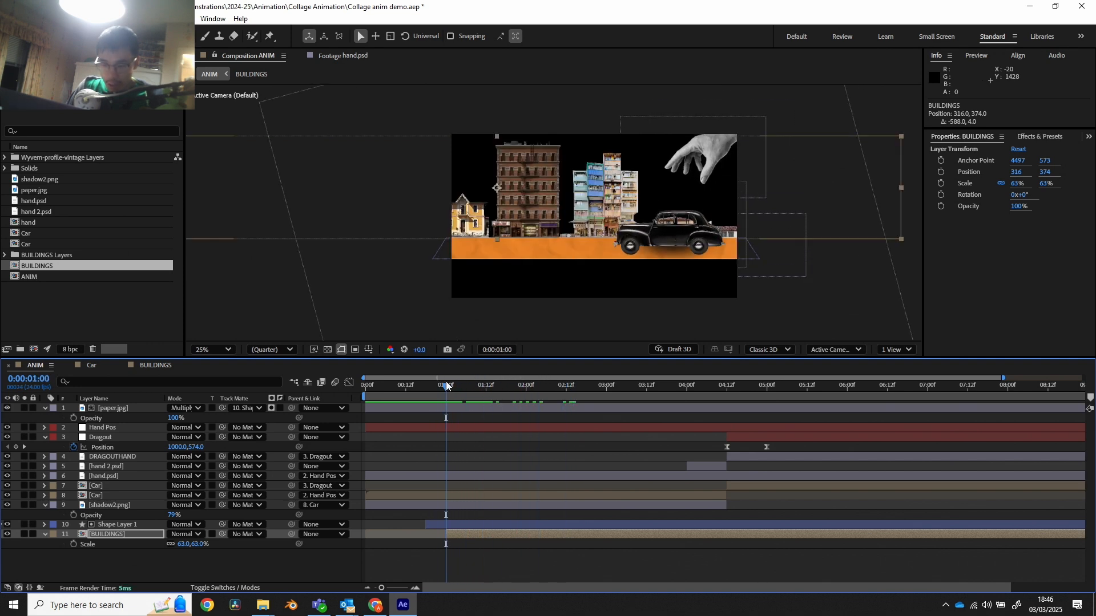
drag(187, 547, 194, 547)
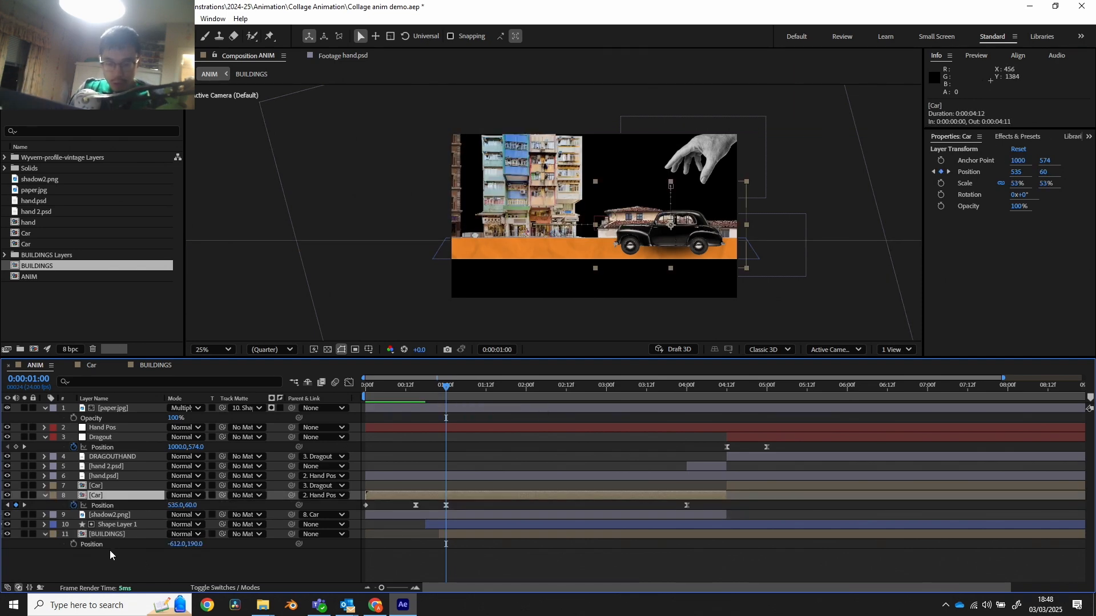
- Keyframe the BUILDINGS position at -612, 190 at 1:00 and at 4508, 190 at 4:00 so the buildings slide past the car
click(74, 545)
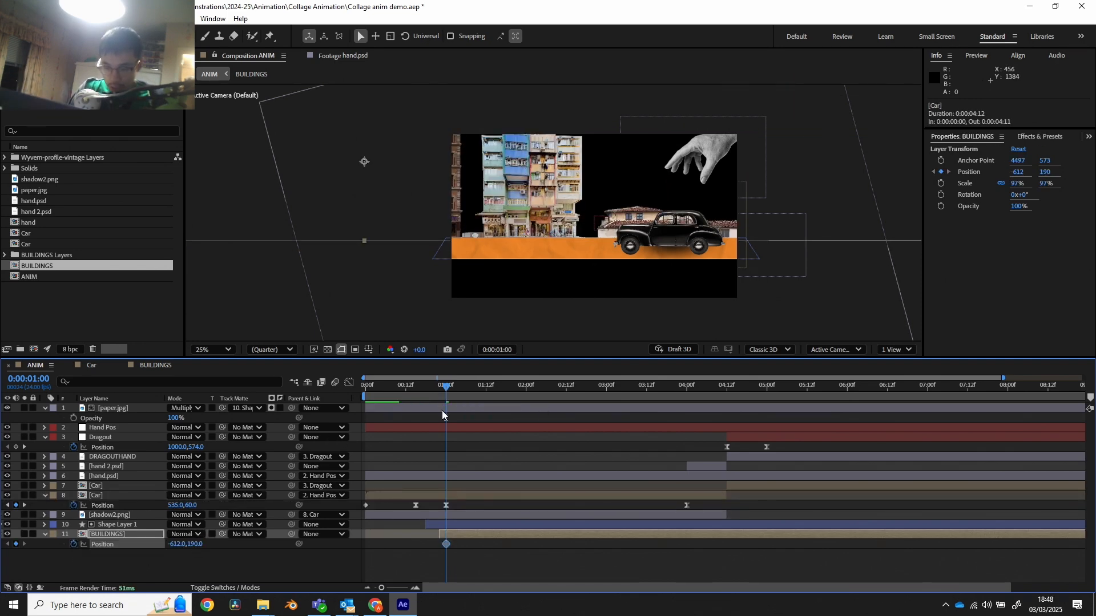
drag(459, 392, 687, 418)
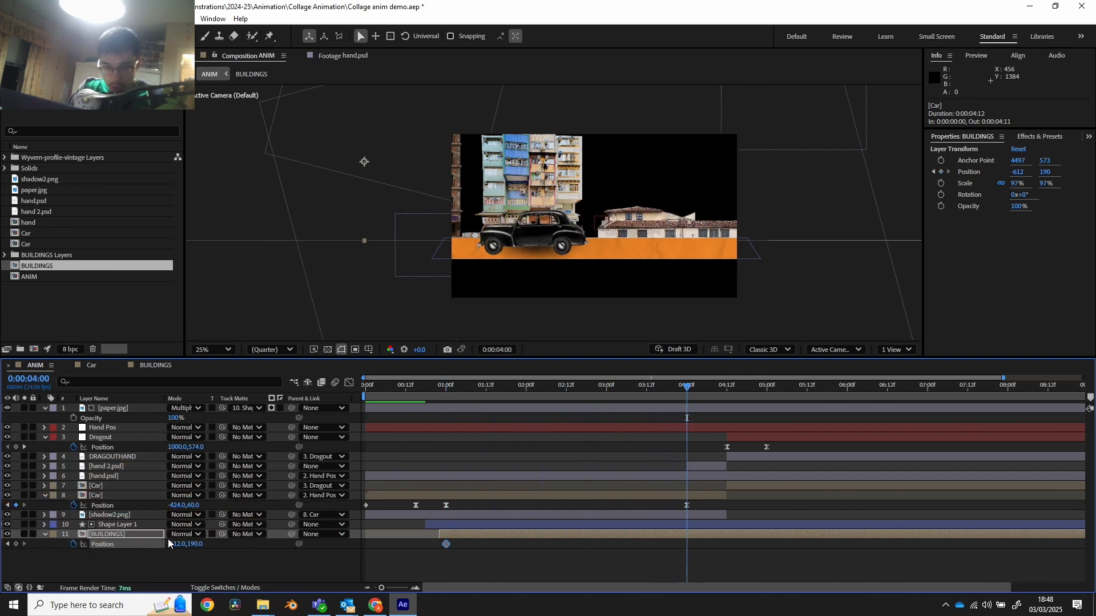
click(16, 544)
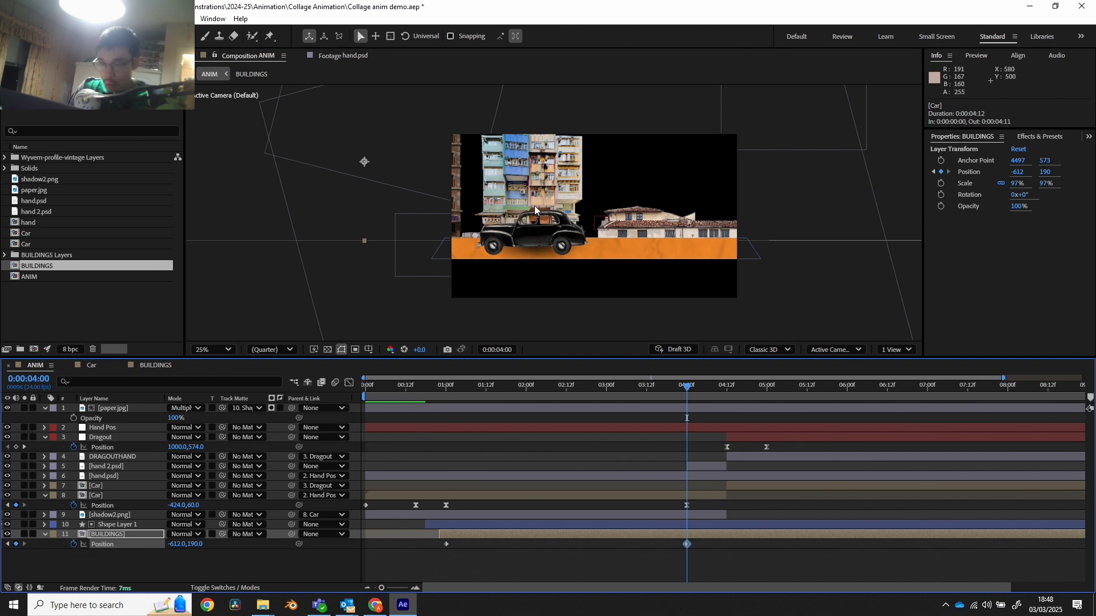
drag(539, 198, 1086, 193)
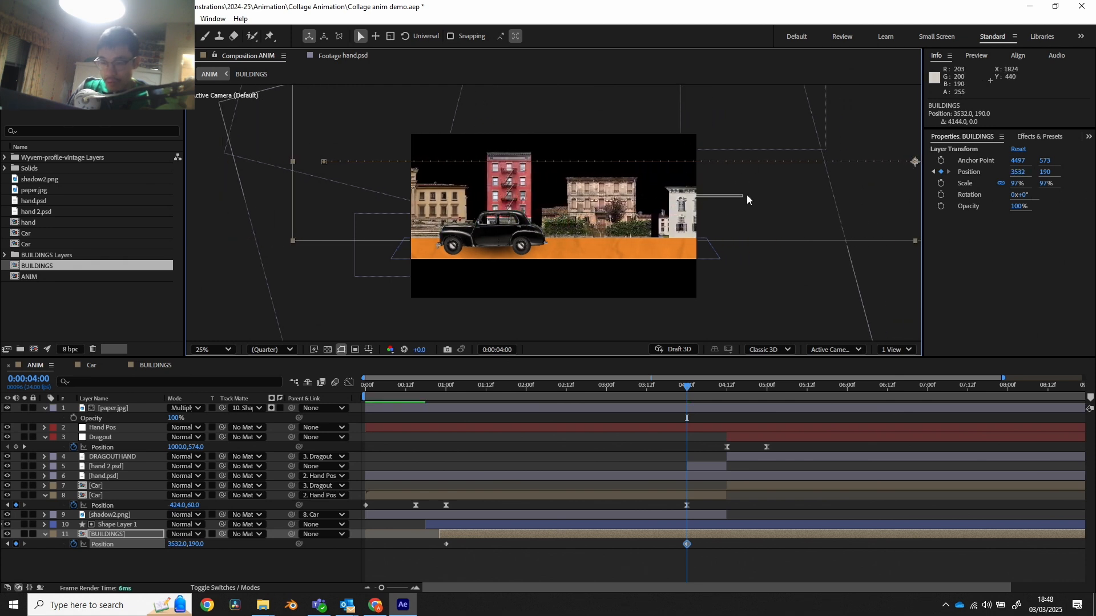
drag(679, 226, 816, 227)
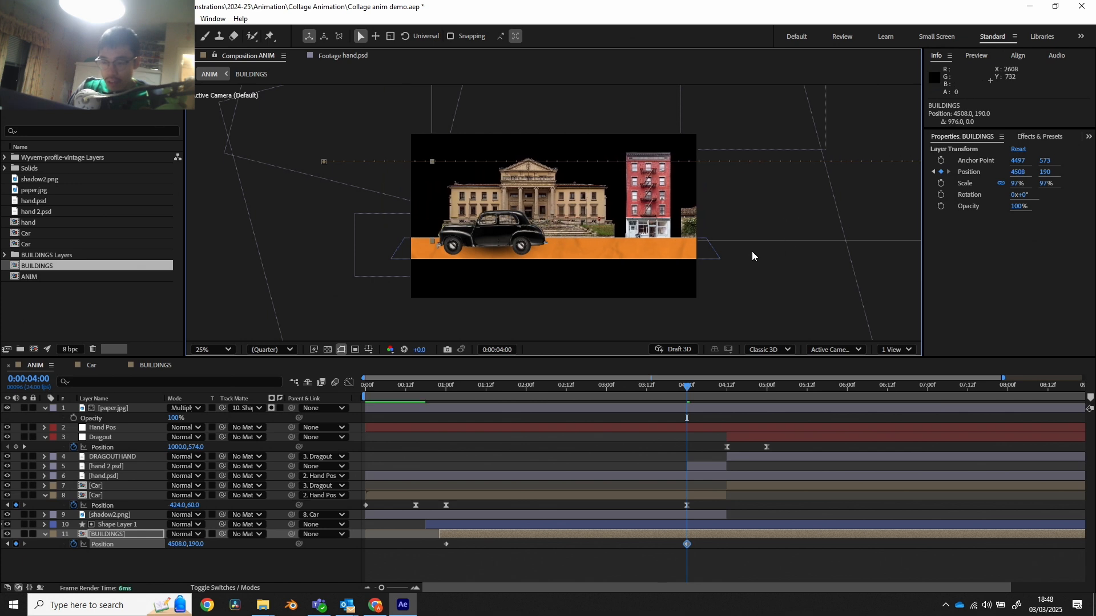
- Preview the sliding buildings and apply Easy Ease to both BUILDINGS position keyframes
click(455, 386)
key(space)
click(443, 388)
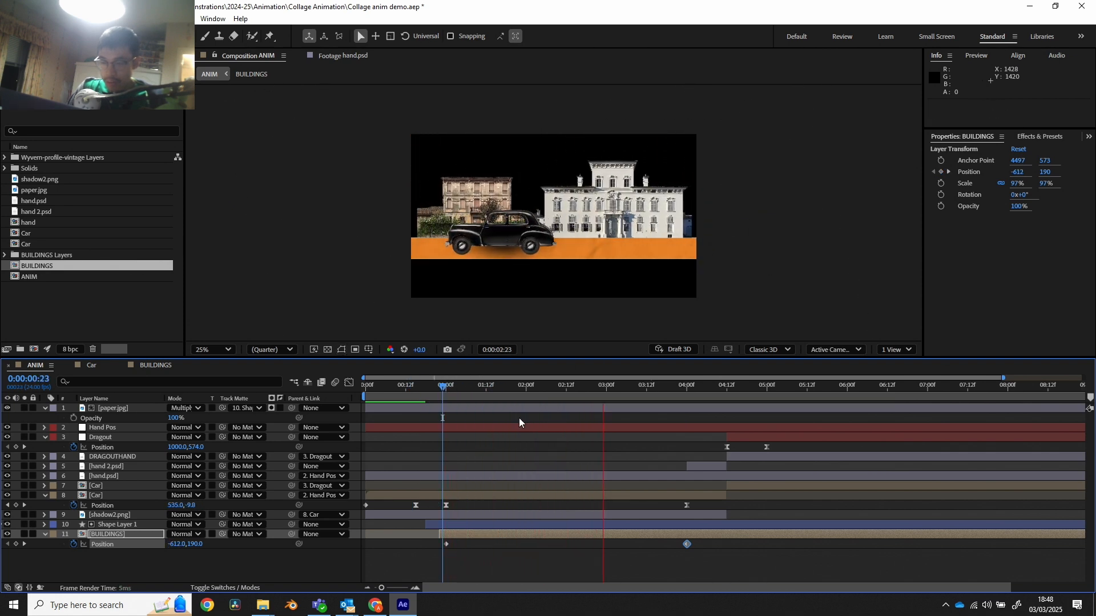
key(space)
drag(428, 559, 694, 540)
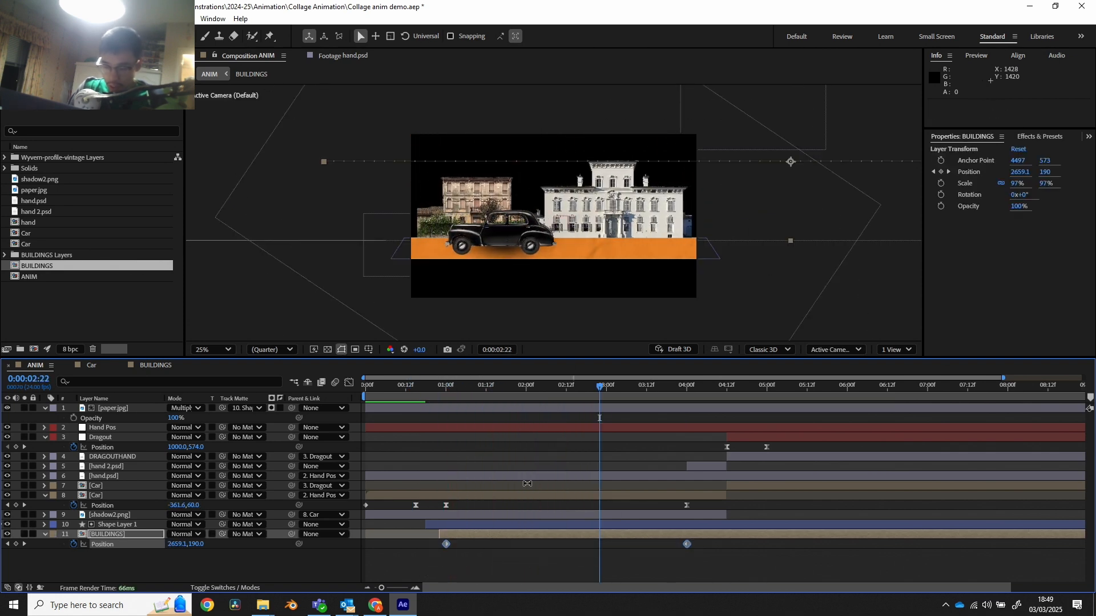
key(F9)
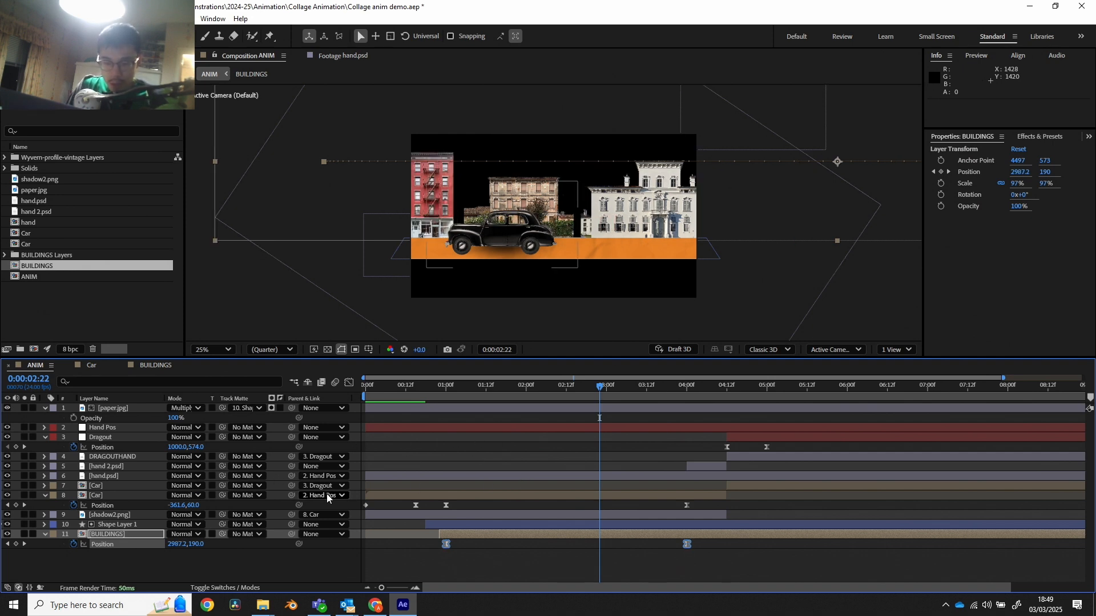
- Shape the BUILDINGS position speed graph into a steep peak like the car's, with about 65% outgoing influence at 1:00, and preview the motion
click(134, 493)
click(349, 381)
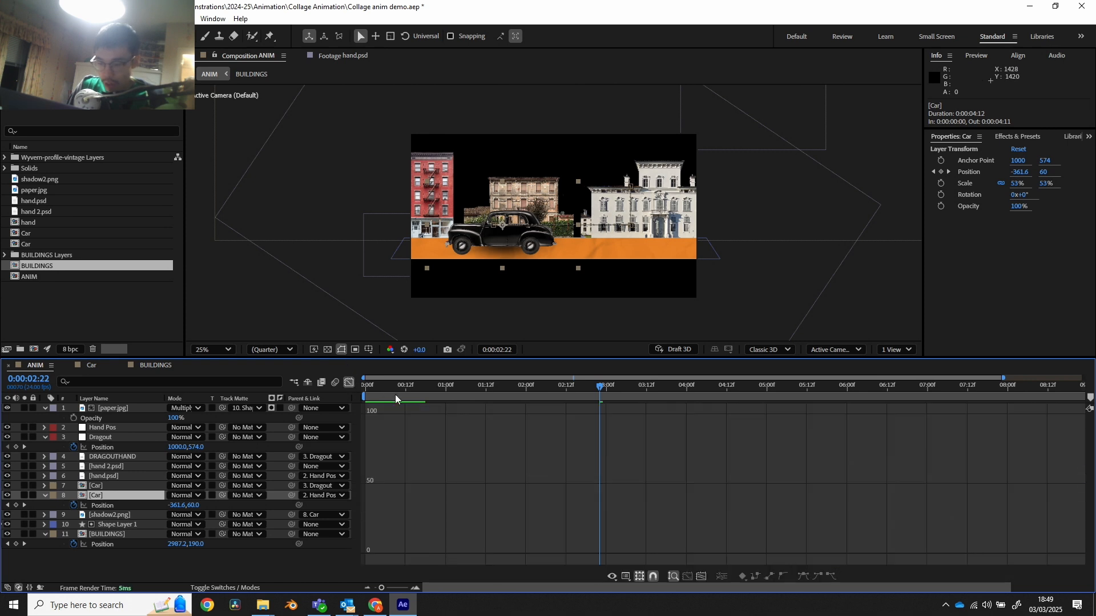
click(114, 507)
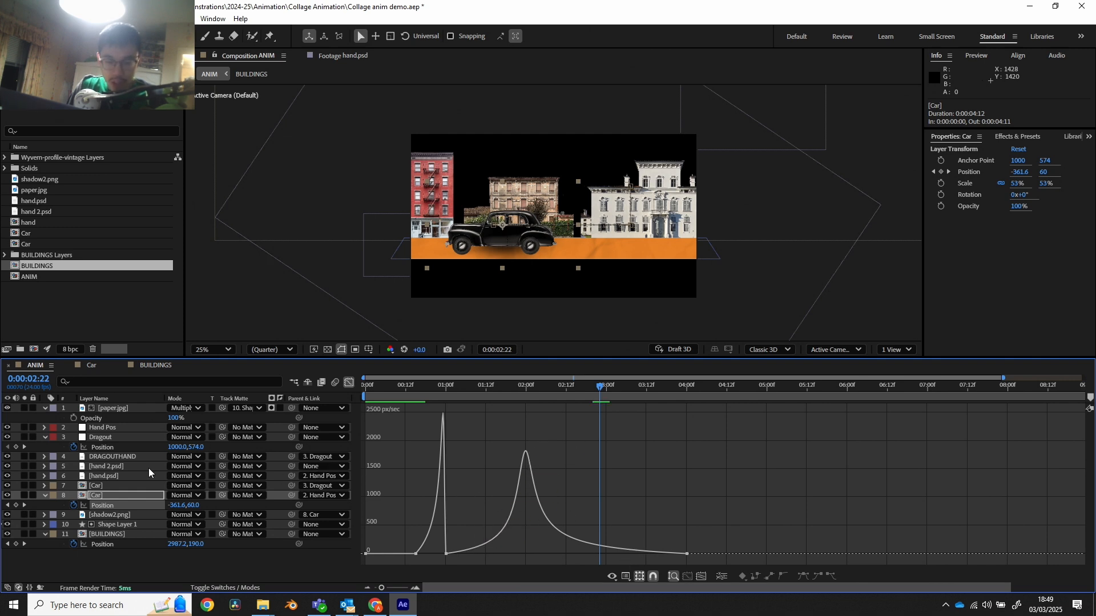
click(103, 543)
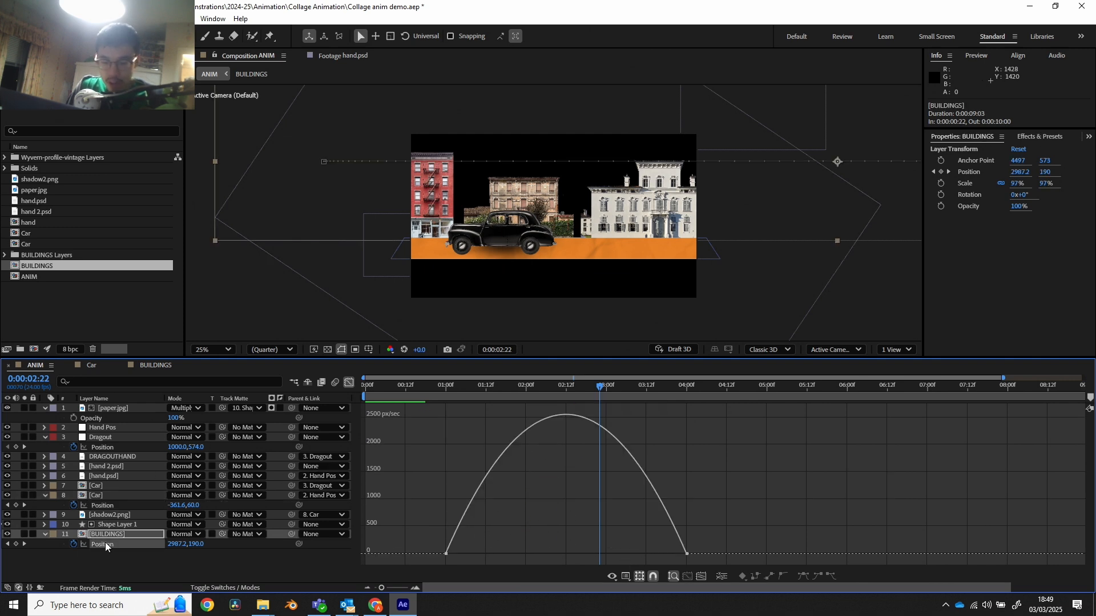
click(447, 553)
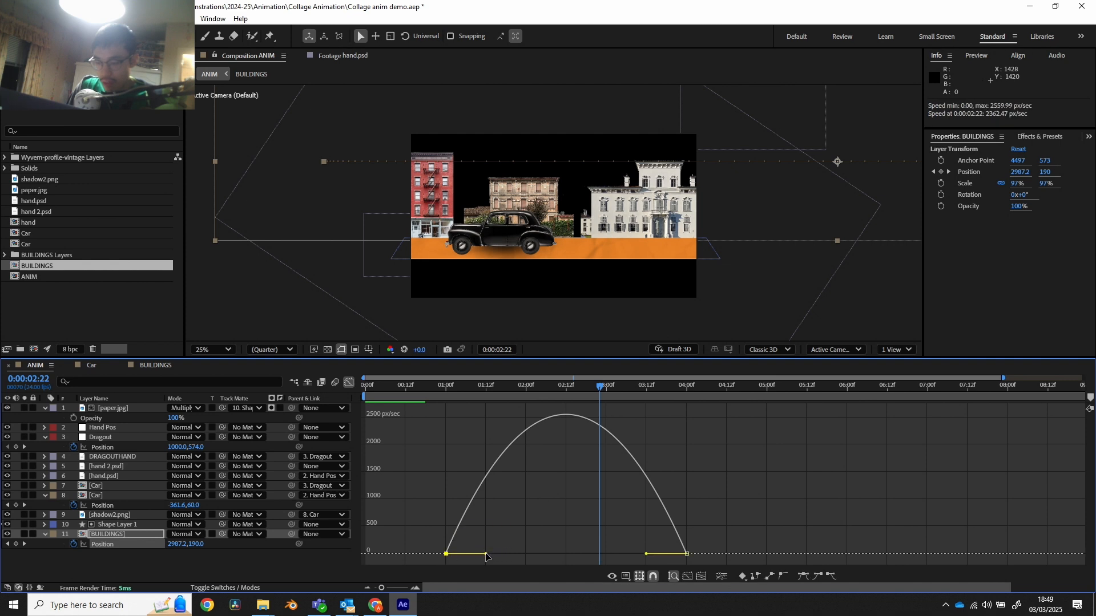
drag(486, 554, 524, 554)
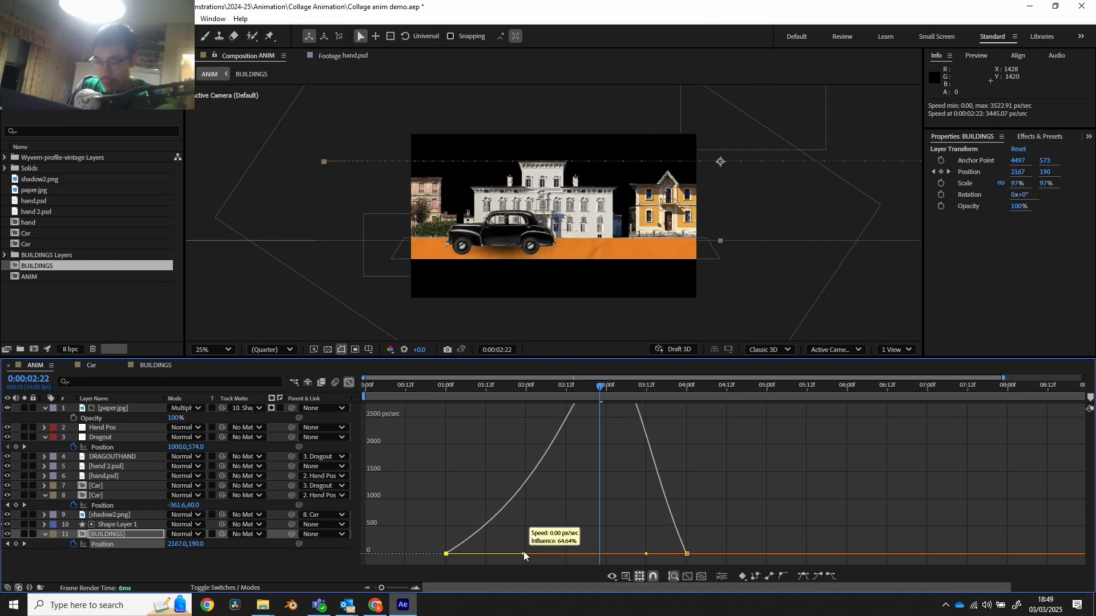
drag(646, 554, 591, 554)
key(space)
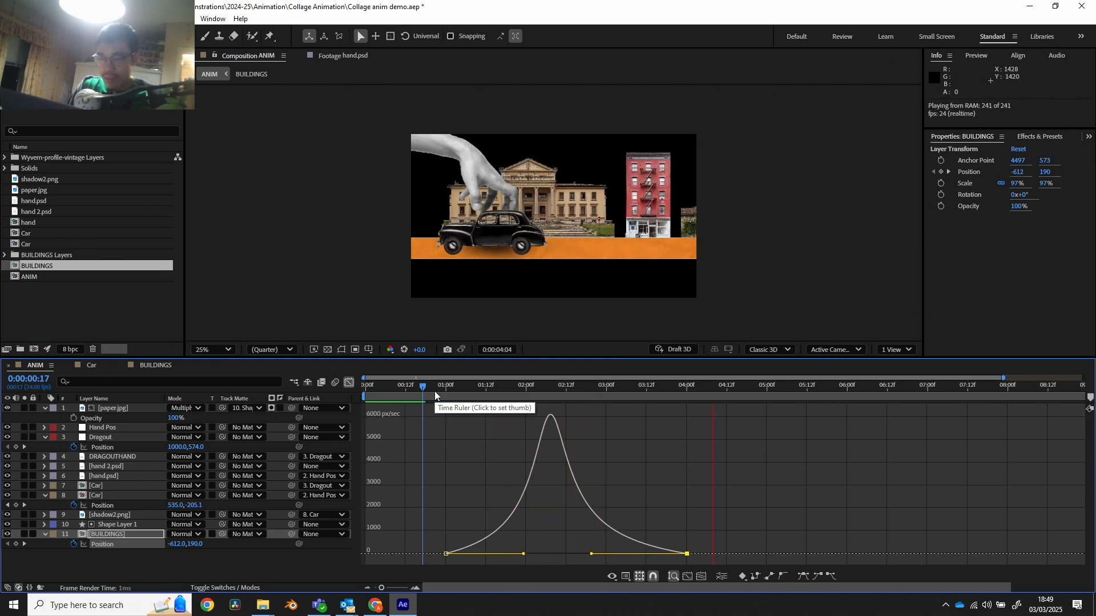
key(space)
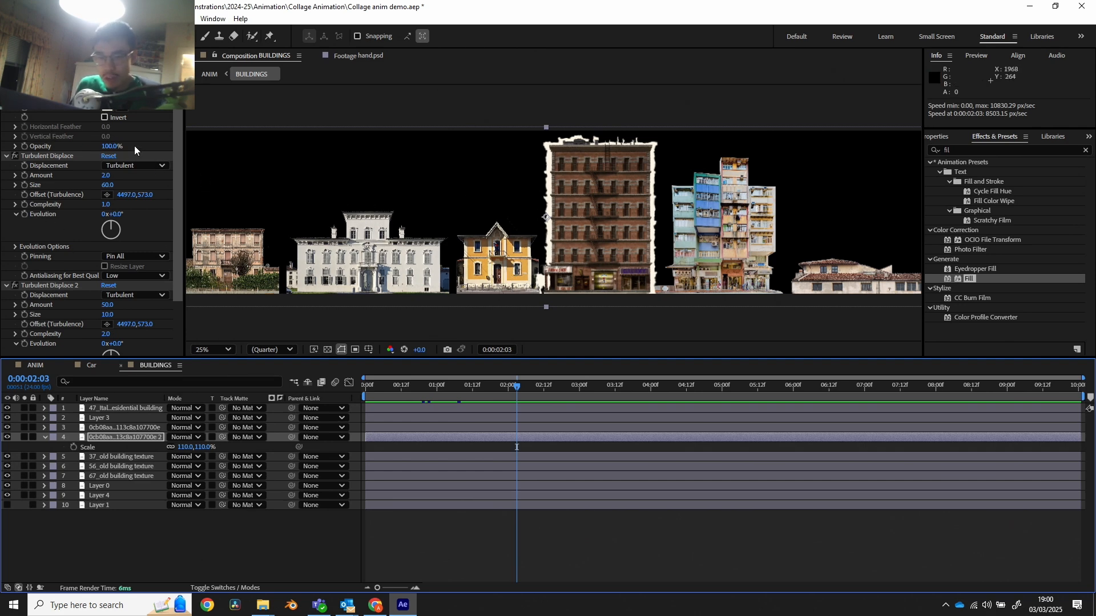
- Examine the two Turbulent Displace effects on the duplicate brown brick building layer that forms the ragged white paper edge in BUILDINGS
click(119, 427)
click(121, 438)
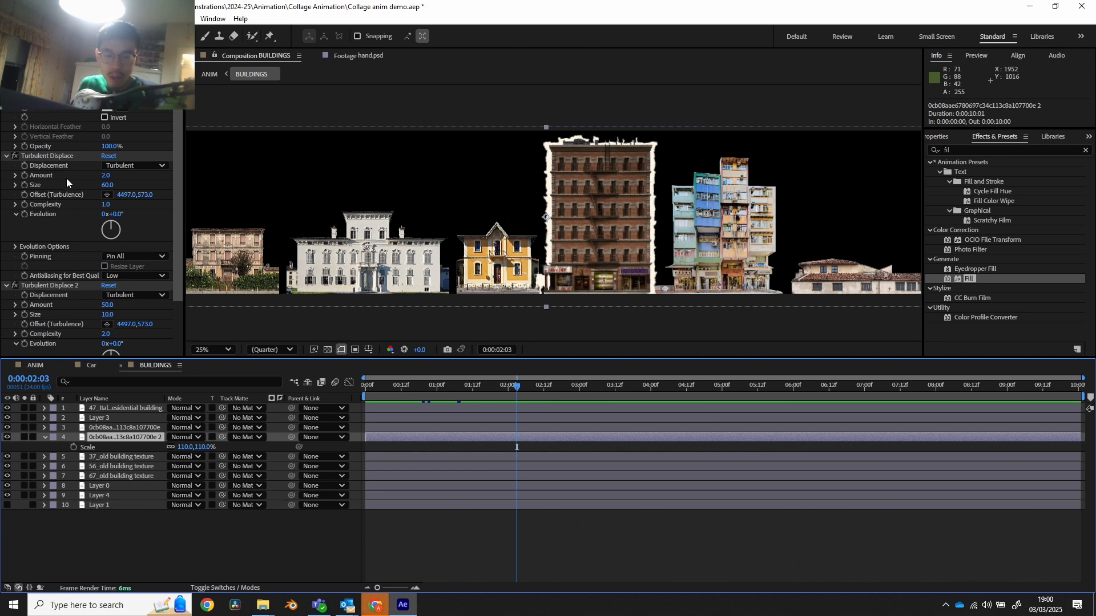
scroll(80, 280, down, 3)
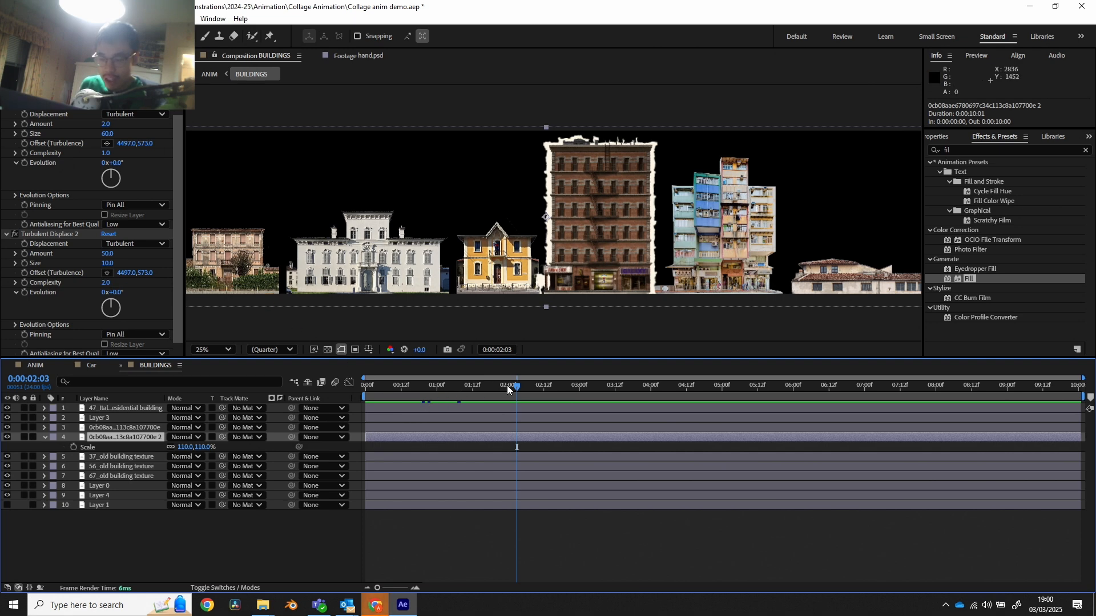
mouse_move(498, 386)
mouse_down()
mouse_move(600, 386)
mouse_move(512, 390)
mouse_up()
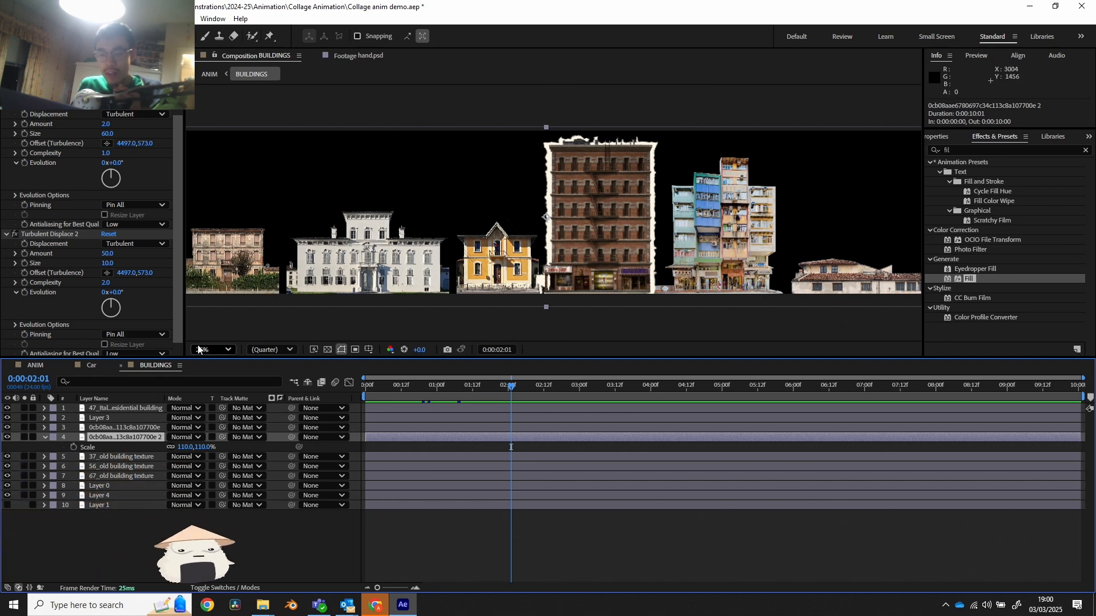
- Return to the ANIM composition and play the animation from frame 13 to review the car drop, drive and drag-out
click(29, 361)
drag(439, 386, 409, 388)
key(space)
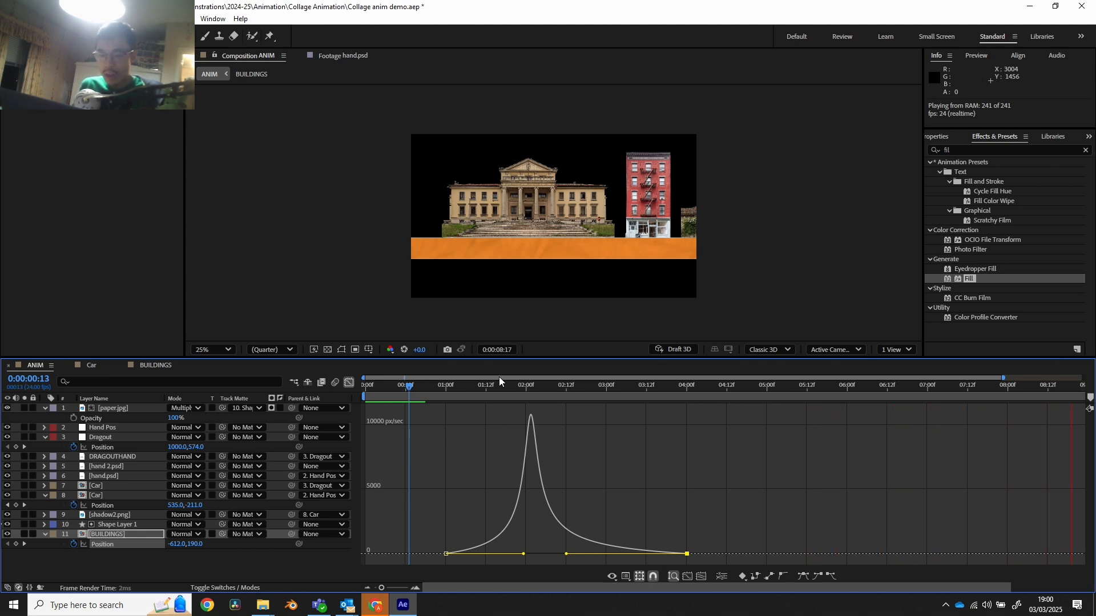
key(space)
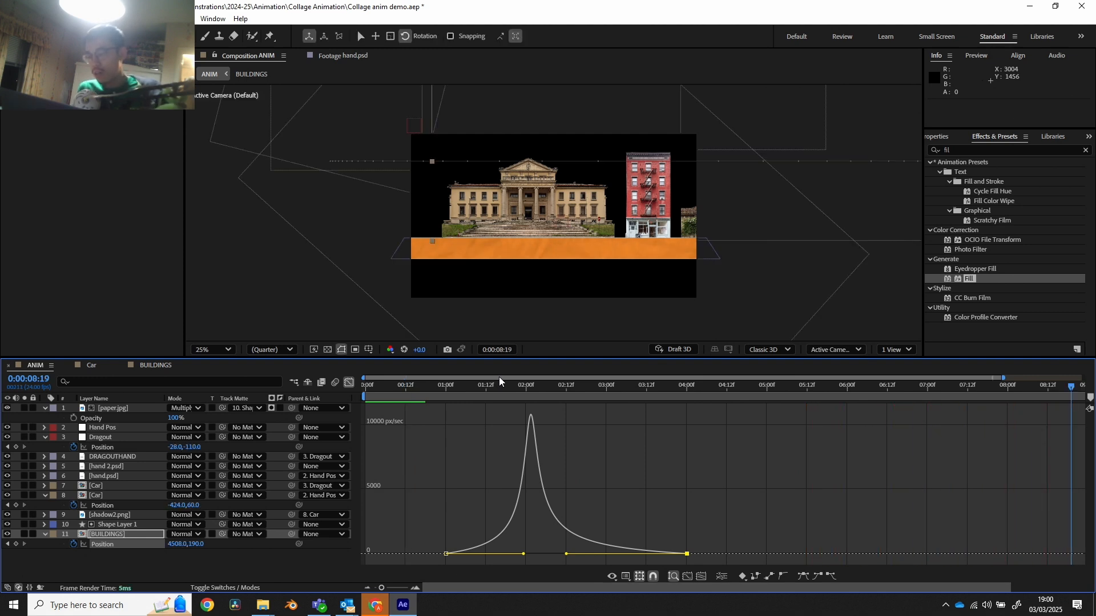